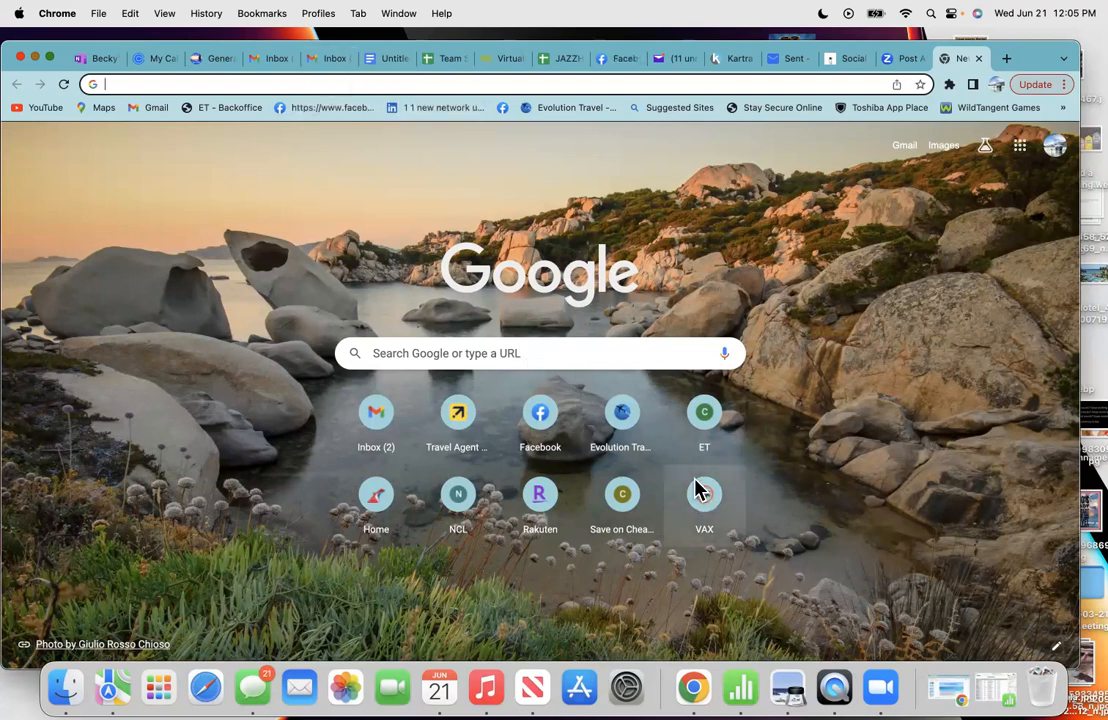
- Switch Chrome to the Gmail inbox tab listing the Itinerary Notification
left_click(323, 64)
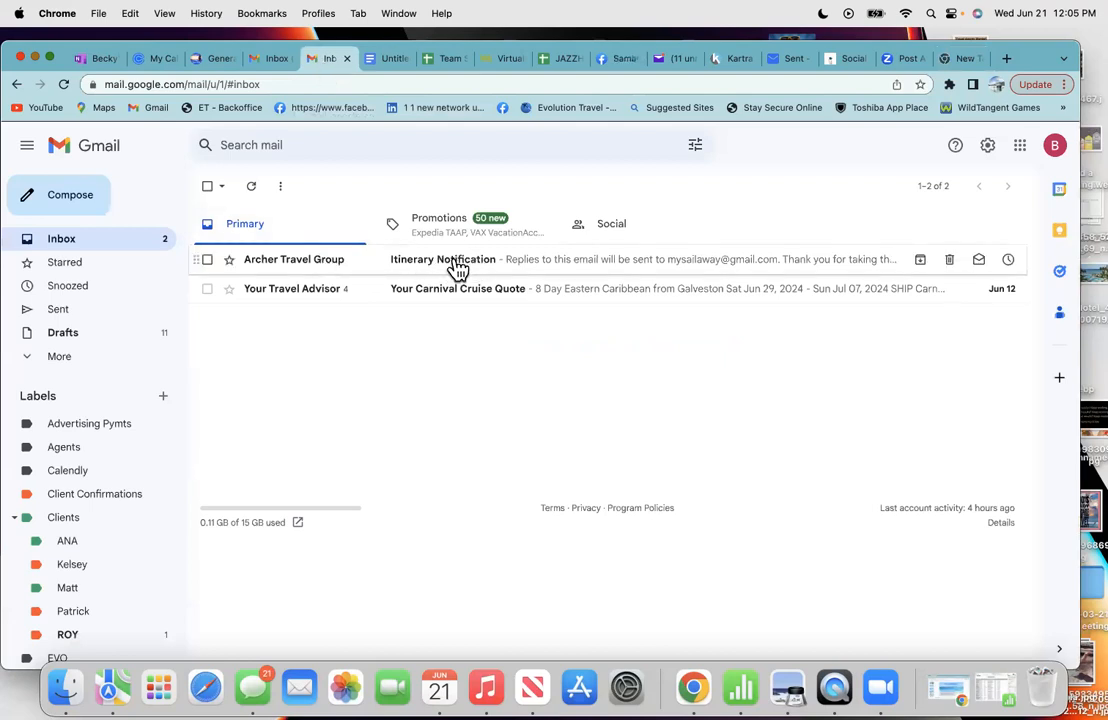
- Open the Archer Travel Group itinerary email and read its $7,976.08 balance, Wichita–Cancun flights and hotel
left_click(457, 266)
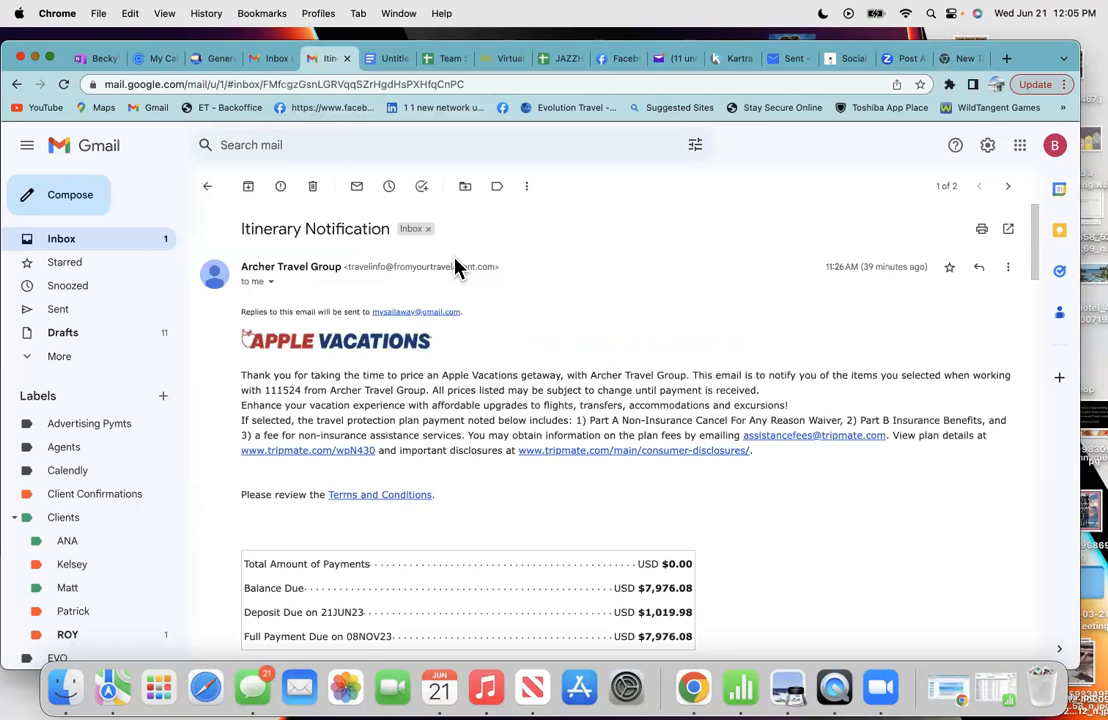
scroll(431, 483, "down", 2)
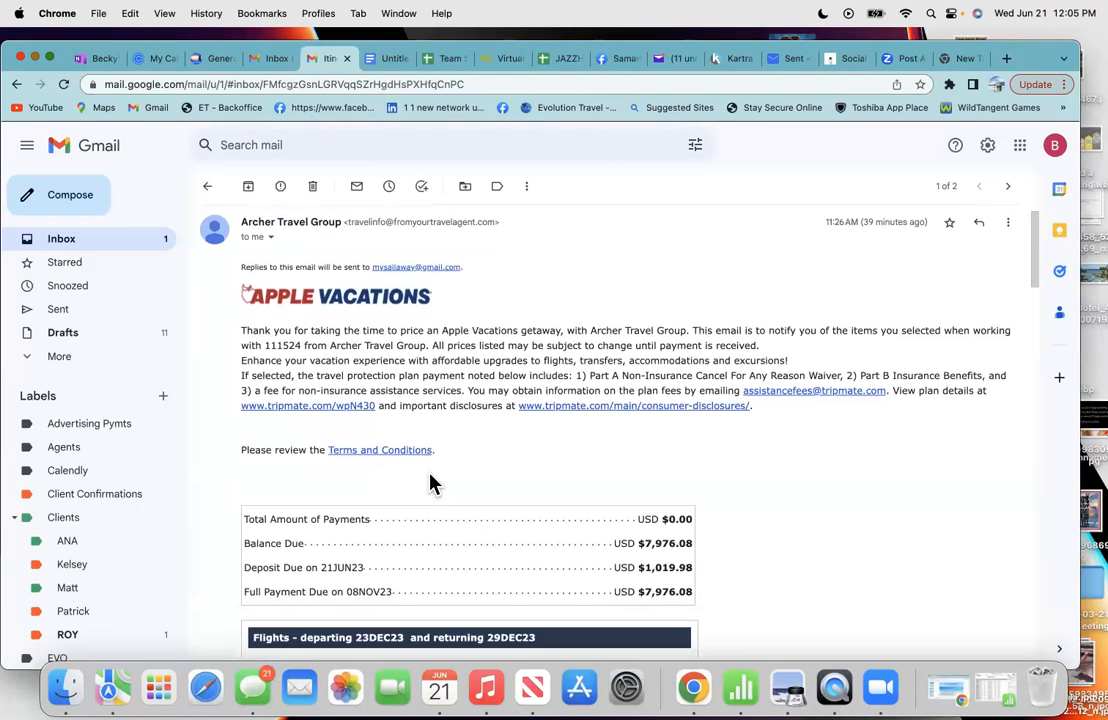
scroll(431, 483, "down", 2)
scroll(431, 483, "down", 8)
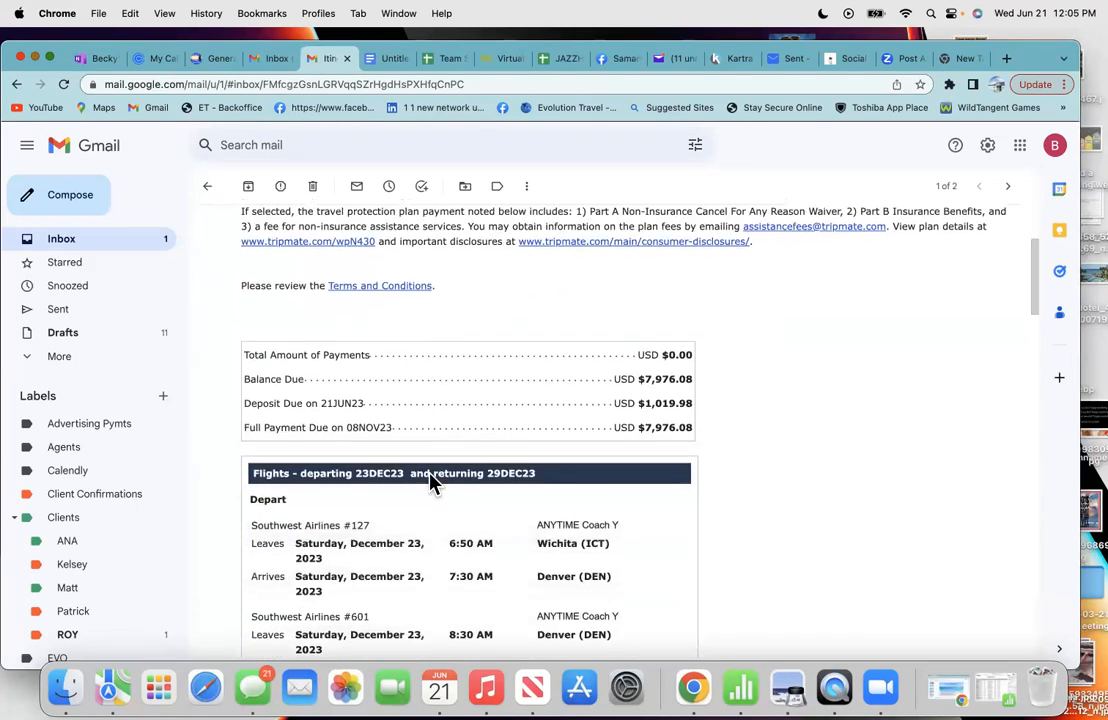
scroll(431, 483, "down", 3)
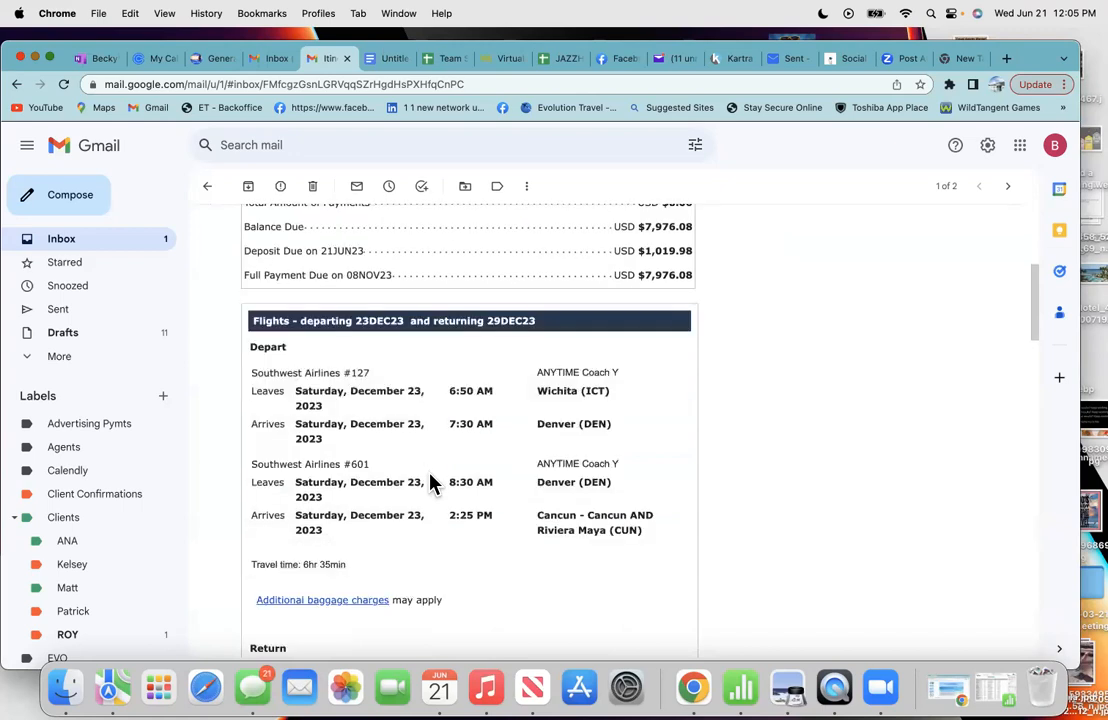
scroll(431, 483, "down", 2)
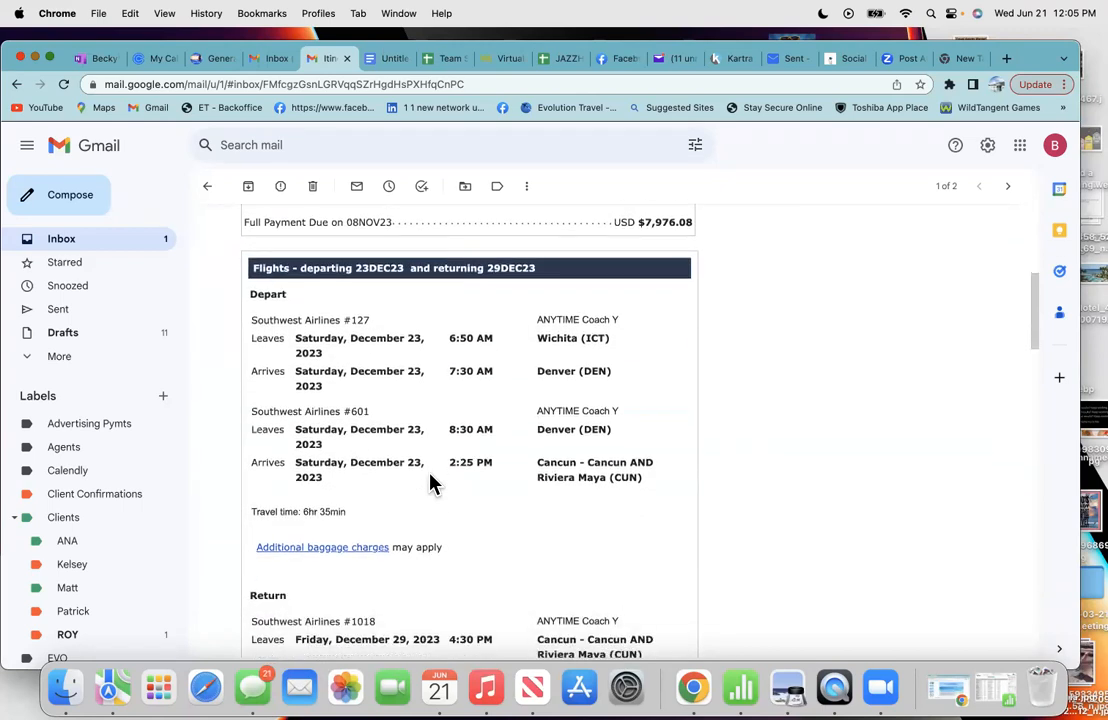
scroll(431, 483, "up", 1)
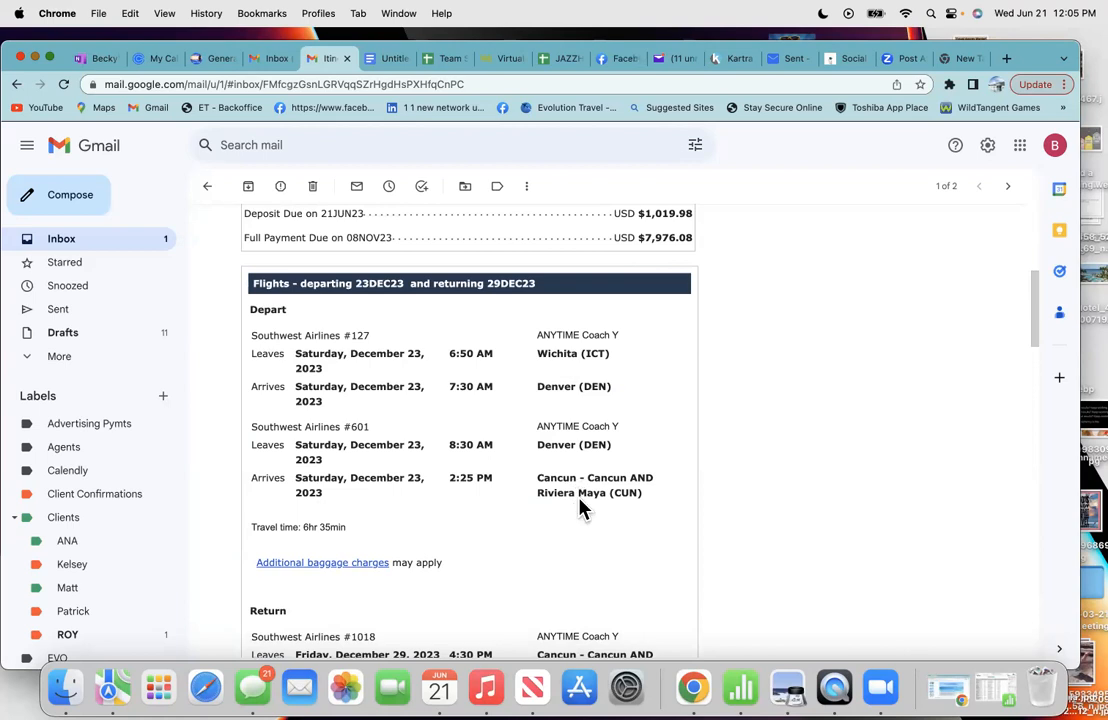
scroll(580, 507, "down", 3)
scroll(580, 507, "down", 2)
scroll(580, 507, "down", 5)
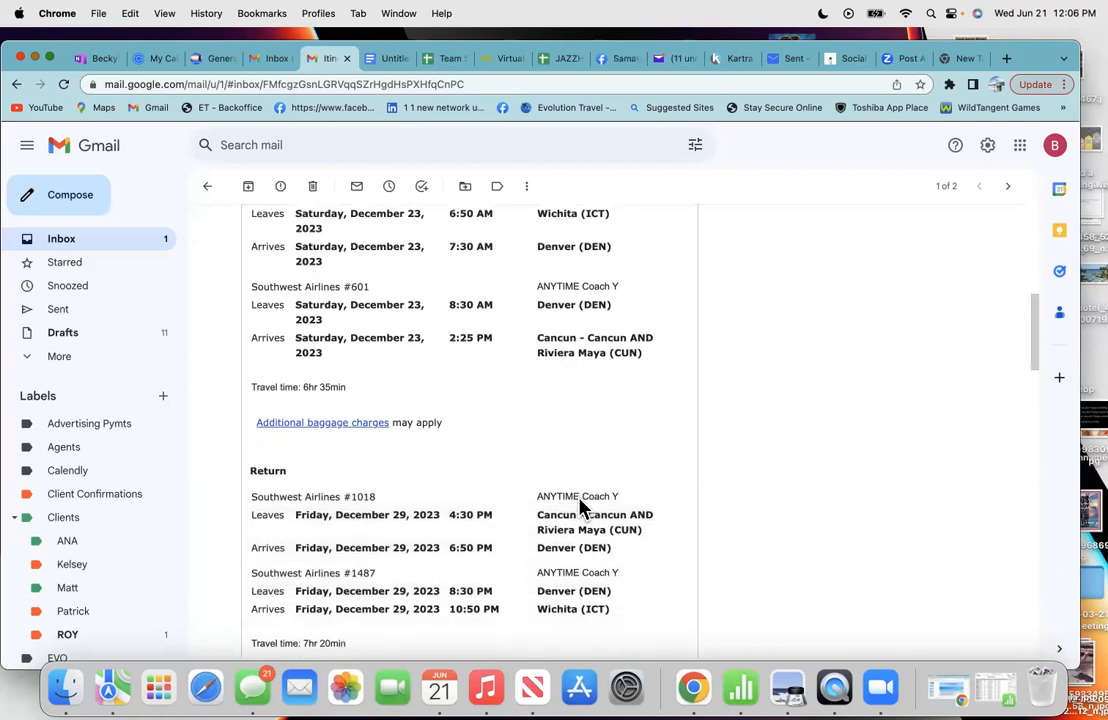
scroll(579, 498, "down", 2)
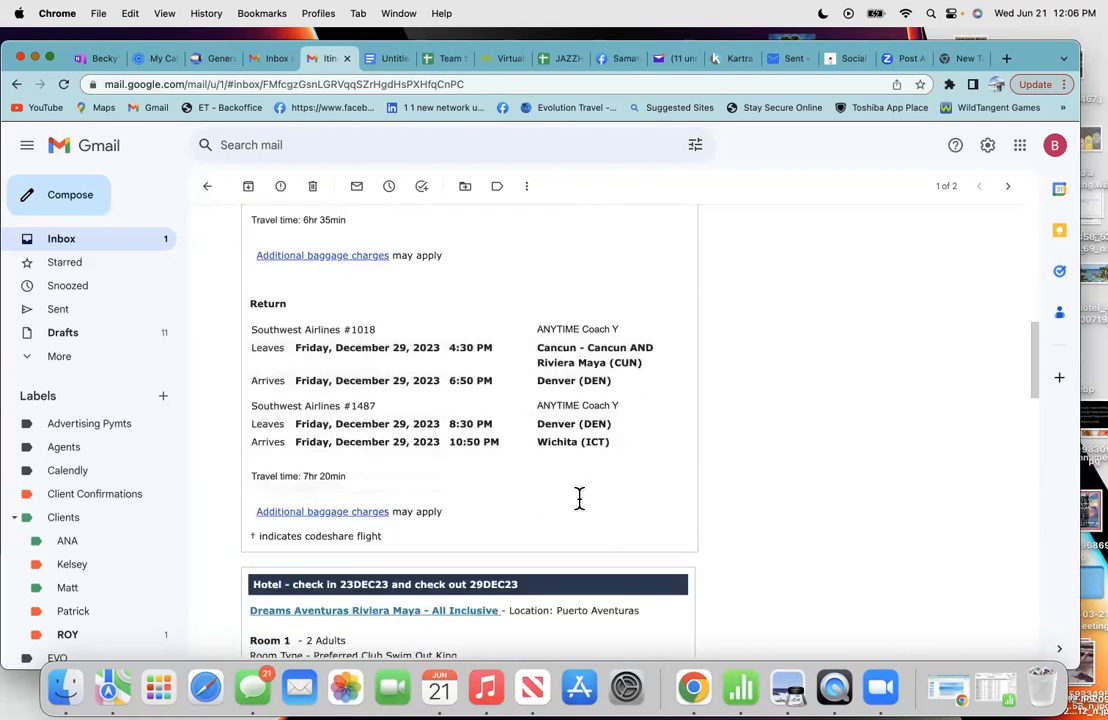
scroll(579, 500, "down", 4)
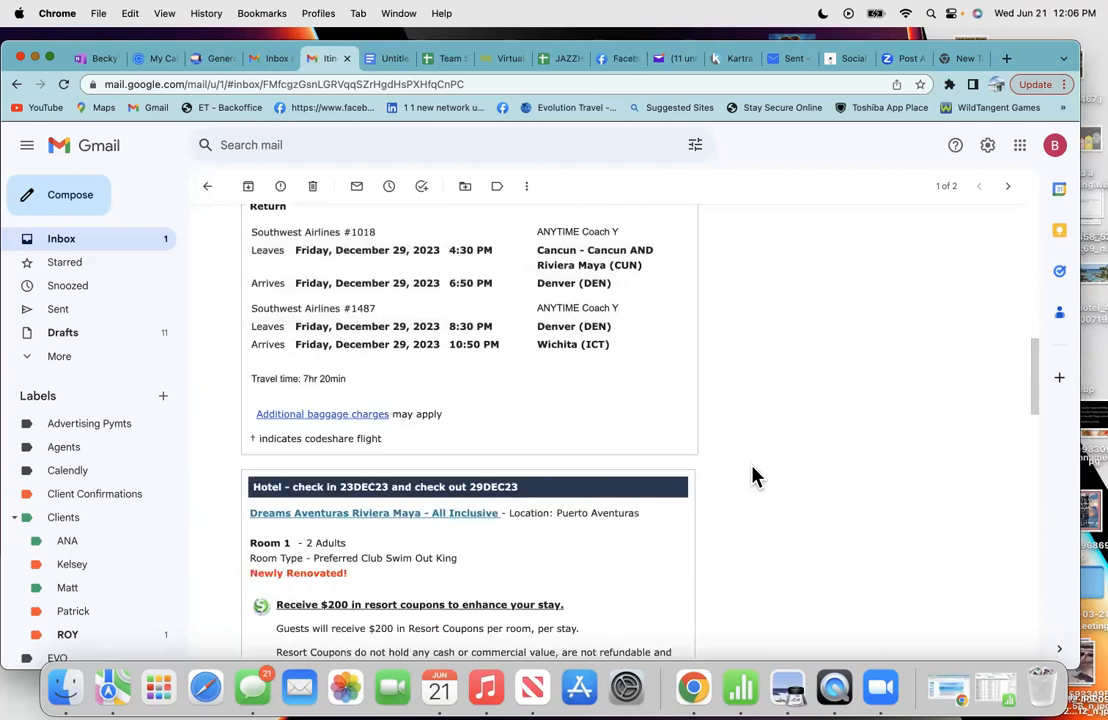
scroll(636, 460, "up", 10)
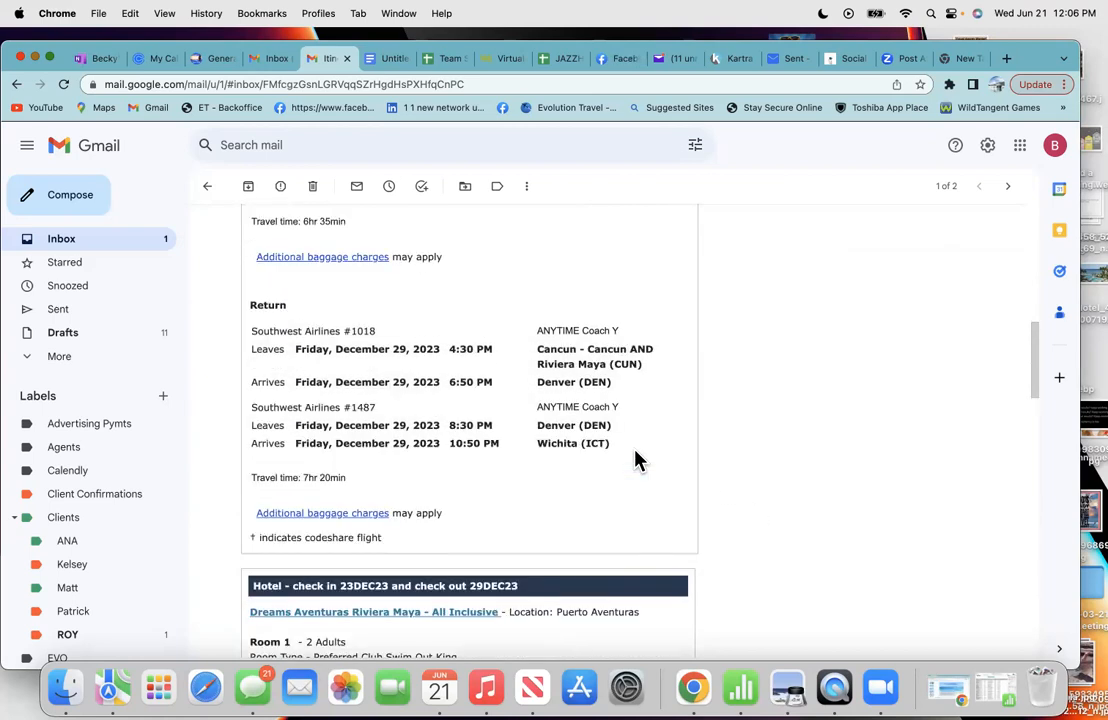
scroll(636, 460, "up", 15)
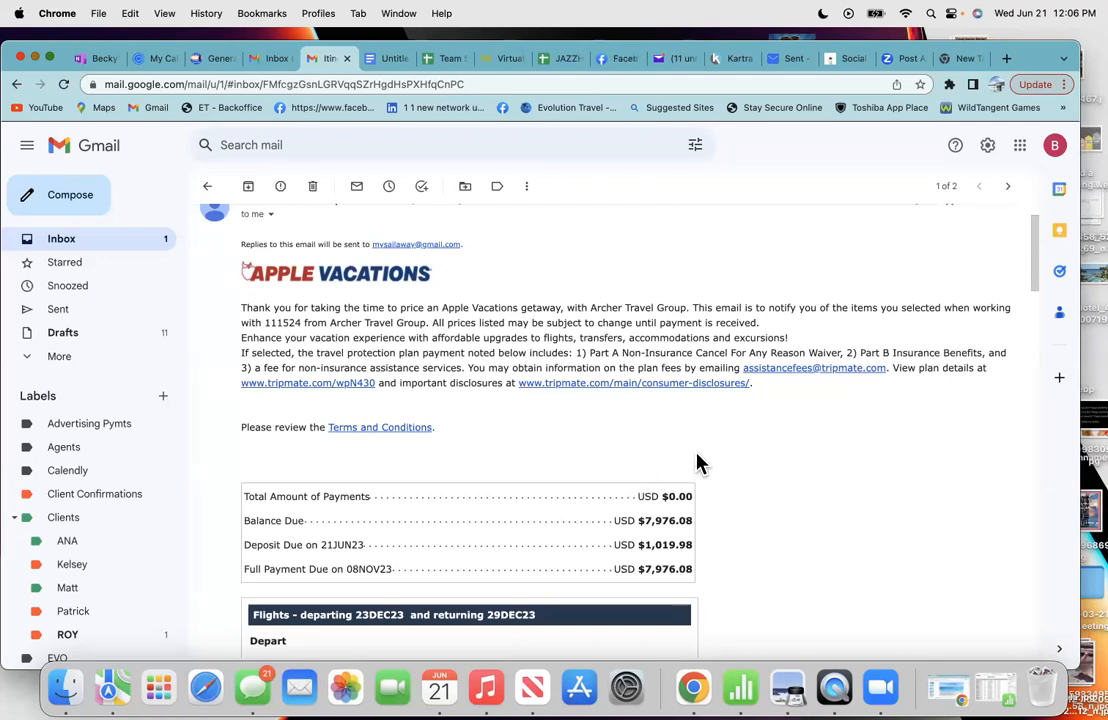
scroll(575, 577, "down", 1)
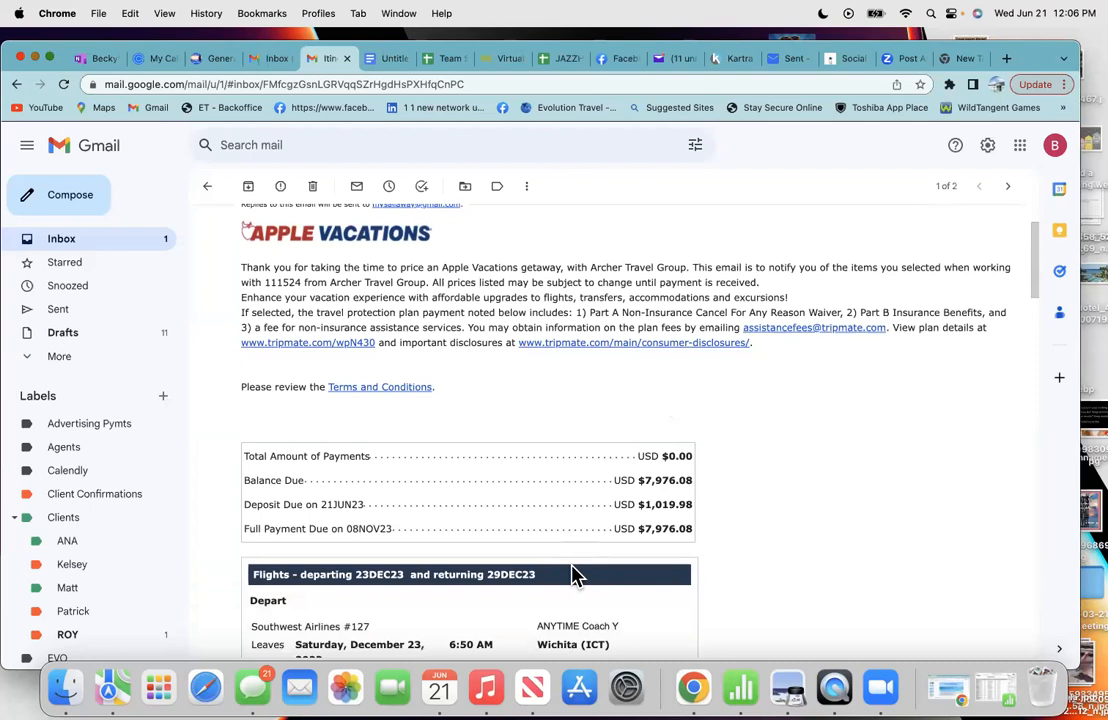
scroll(575, 577, "down", 2)
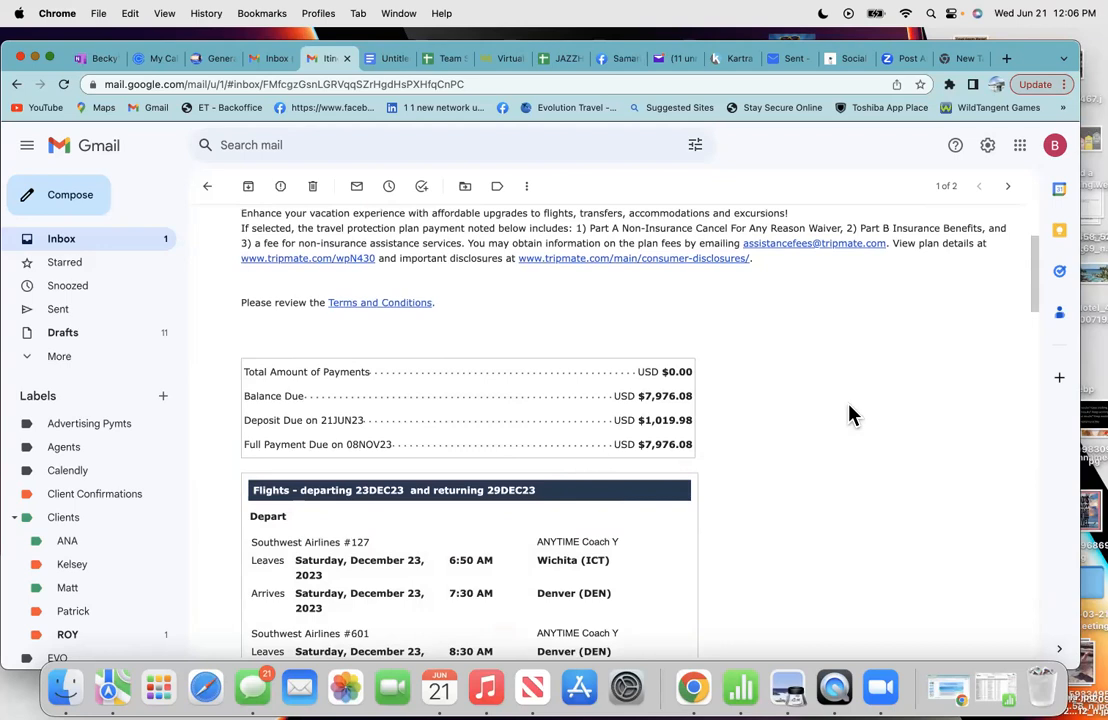
scroll(566, 528, "down", 3)
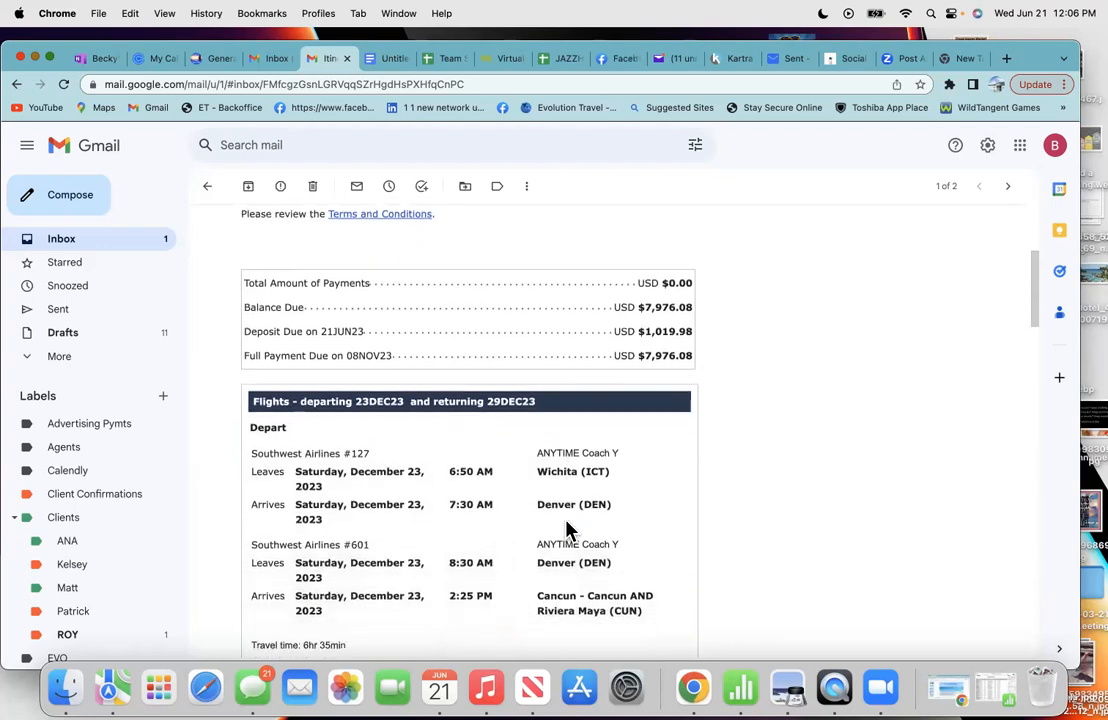
scroll(566, 528, "down", 1)
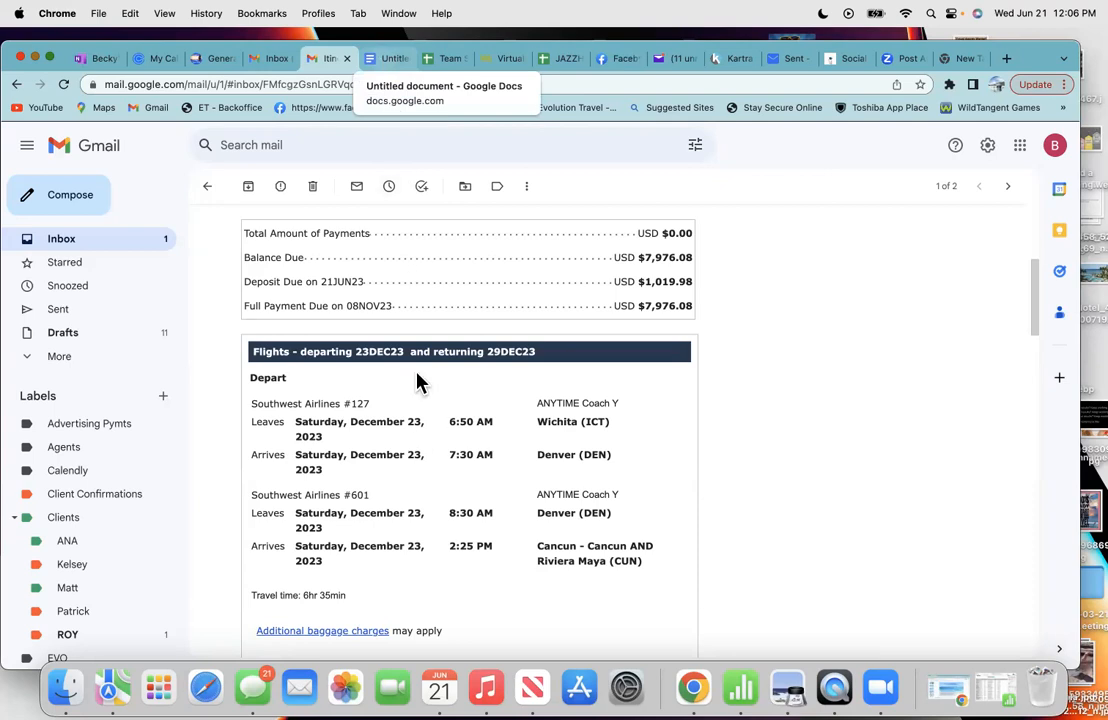
scroll(445, 482, "up", 5)
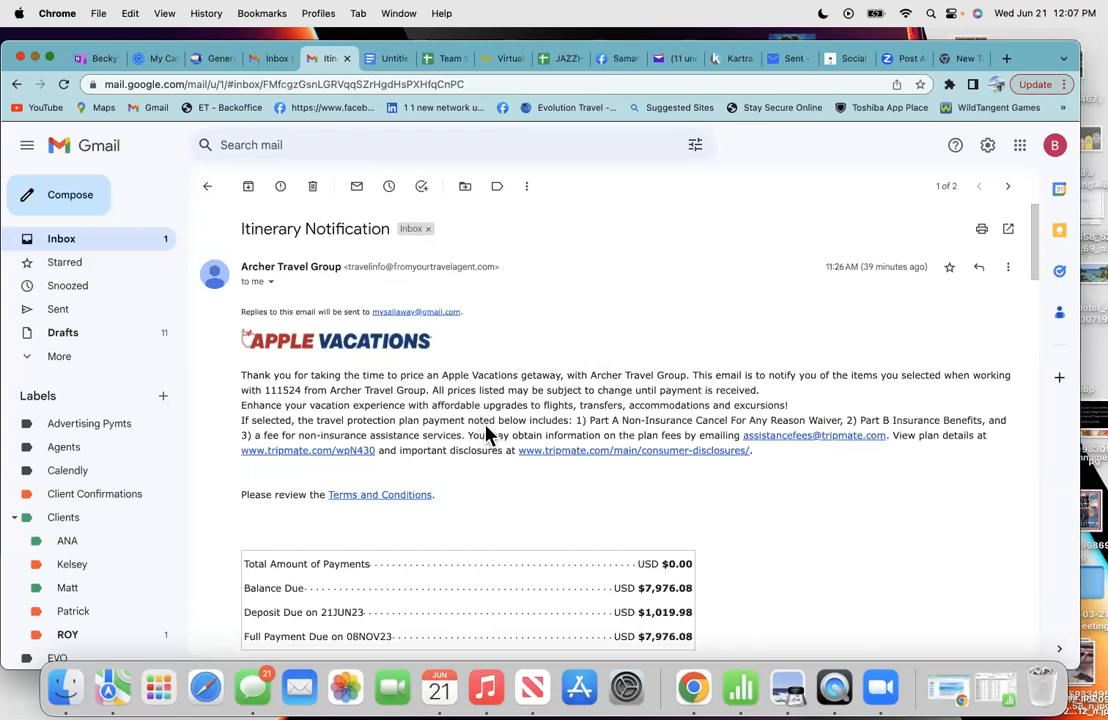
scroll(487, 433, "down", 2)
scroll(487, 433, "up", 2)
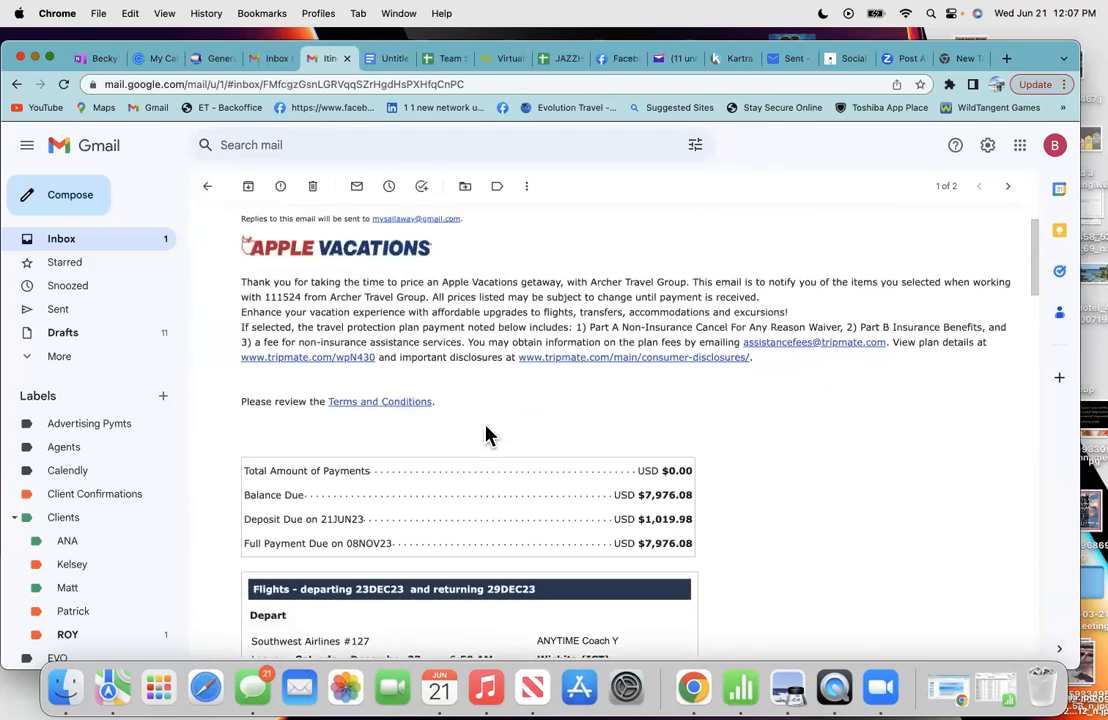
scroll(489, 435, "down", 1)
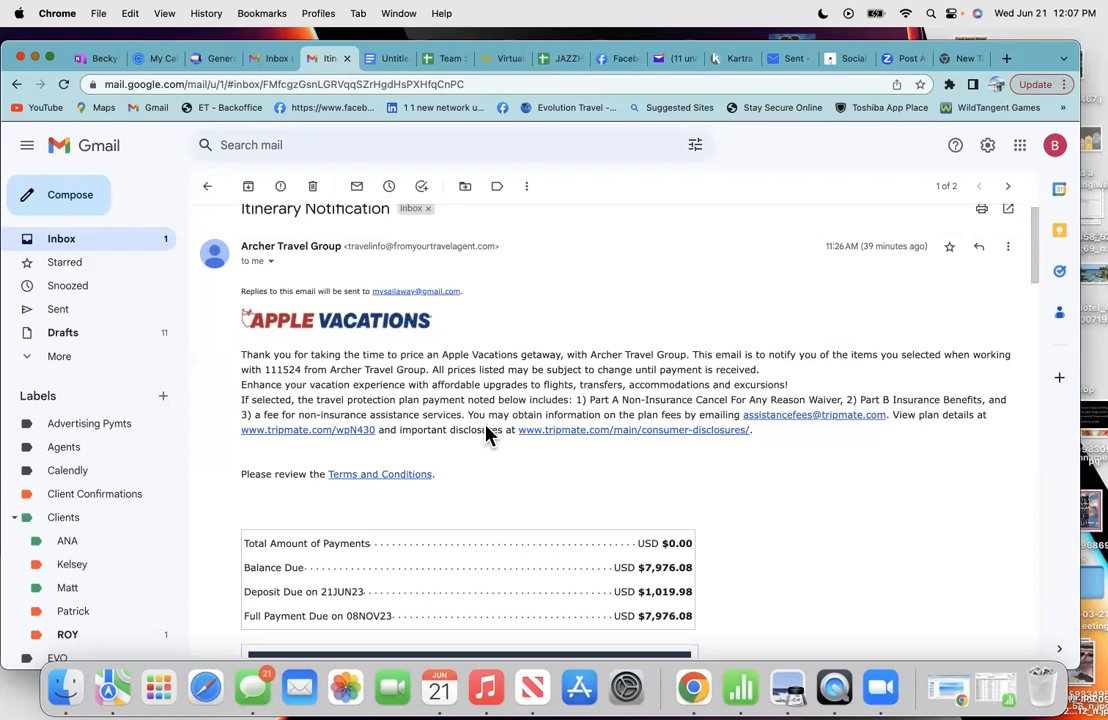
scroll(487, 434, "down", 3)
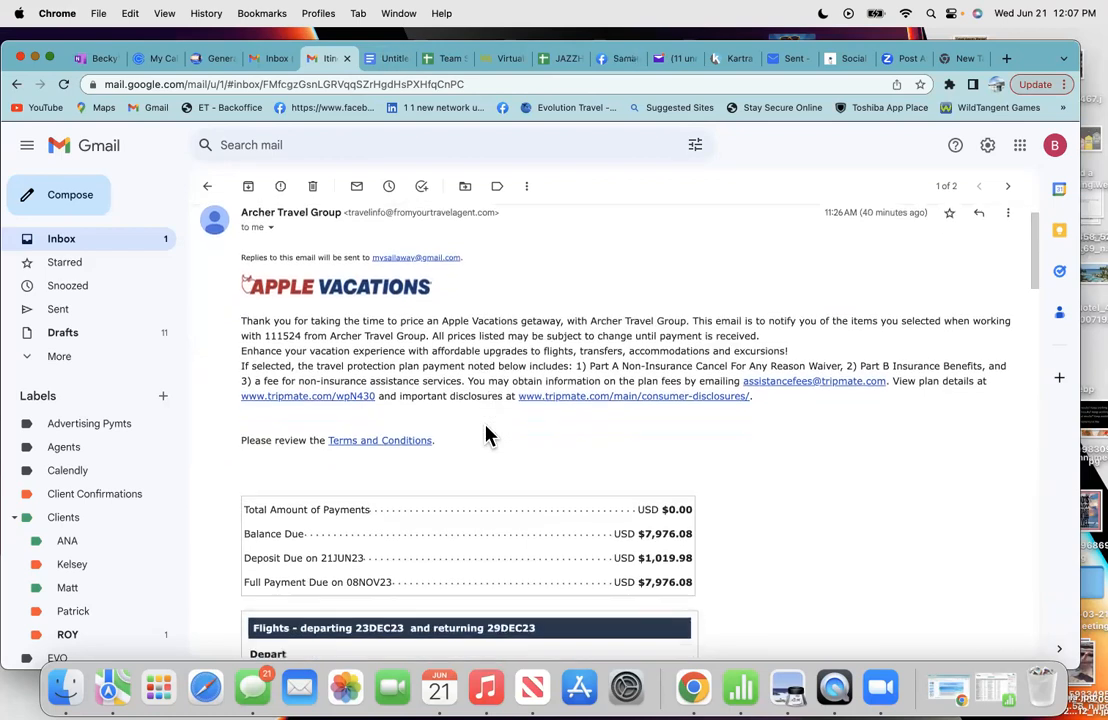
scroll(486, 435, "down", 1)
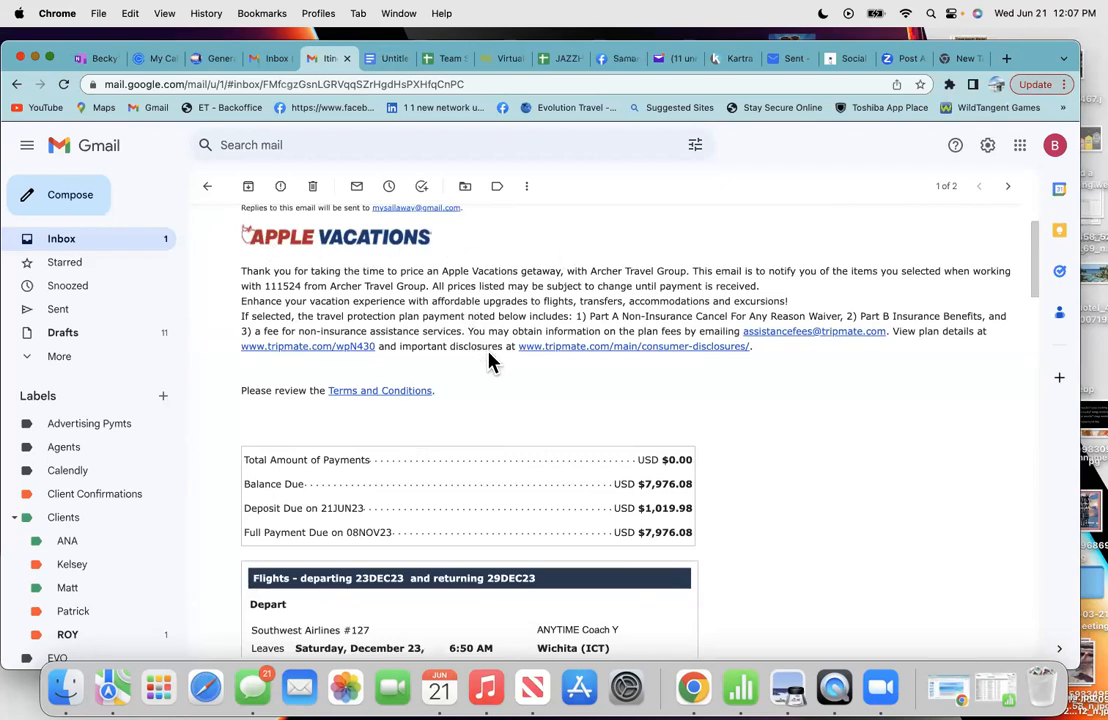
scroll(470, 455, "down", 5)
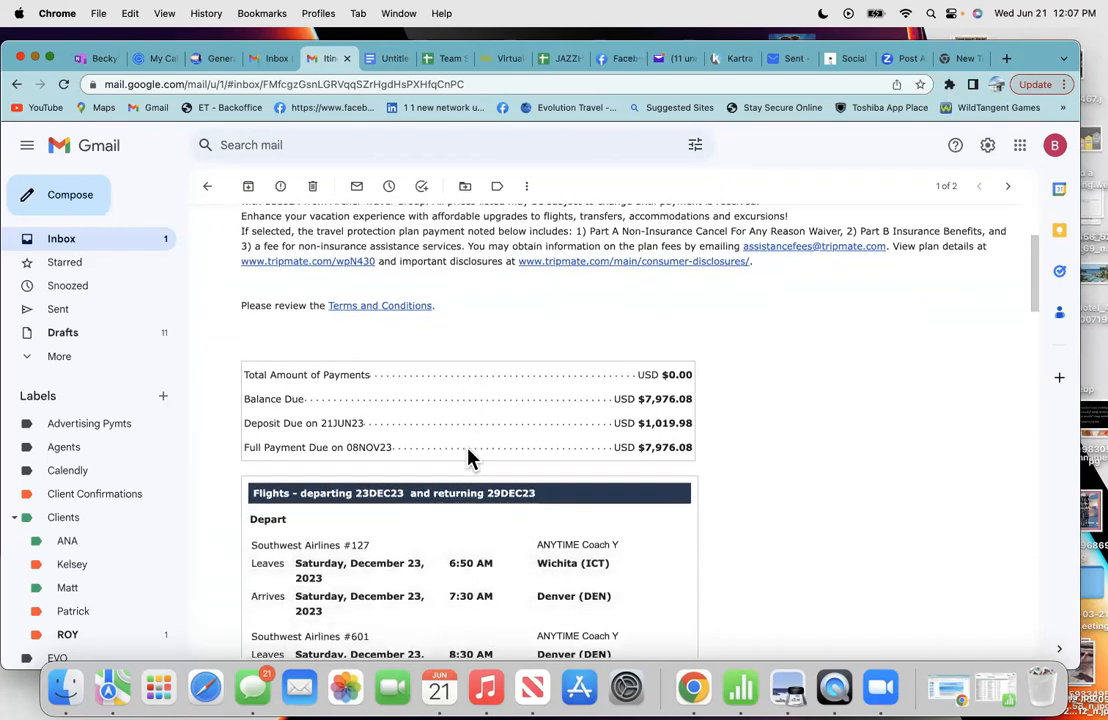
- Create a new blank document from the Google Docs home page
left_click(385, 60)
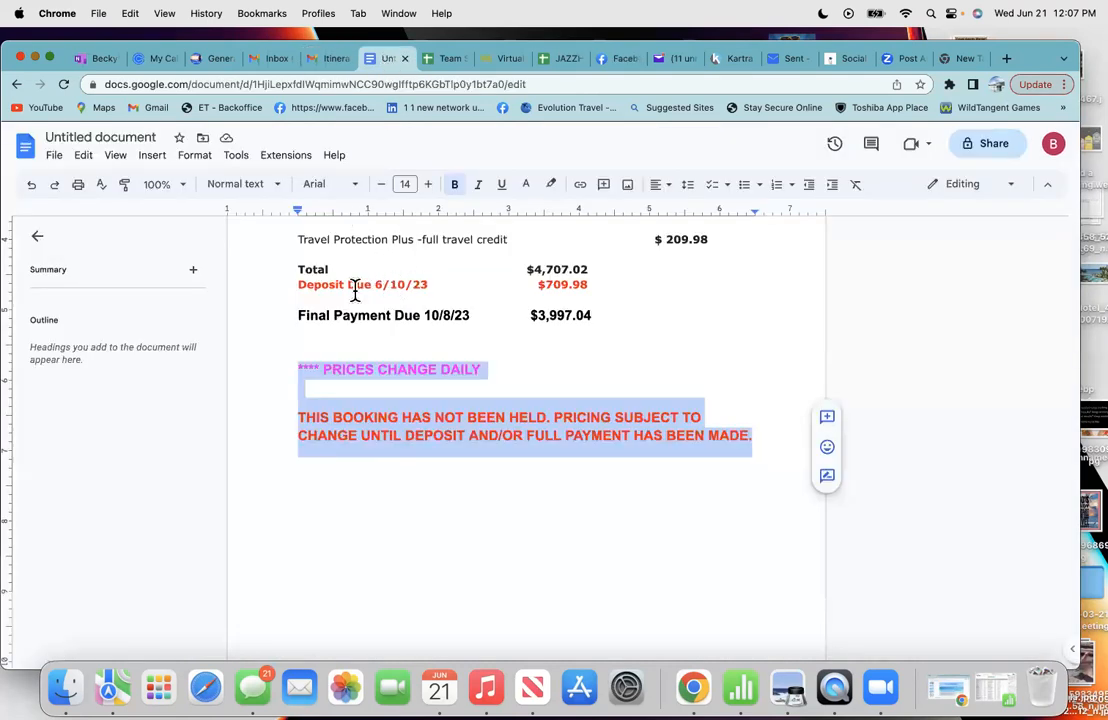
scroll(355, 290, "up", 3)
left_click(27, 157)
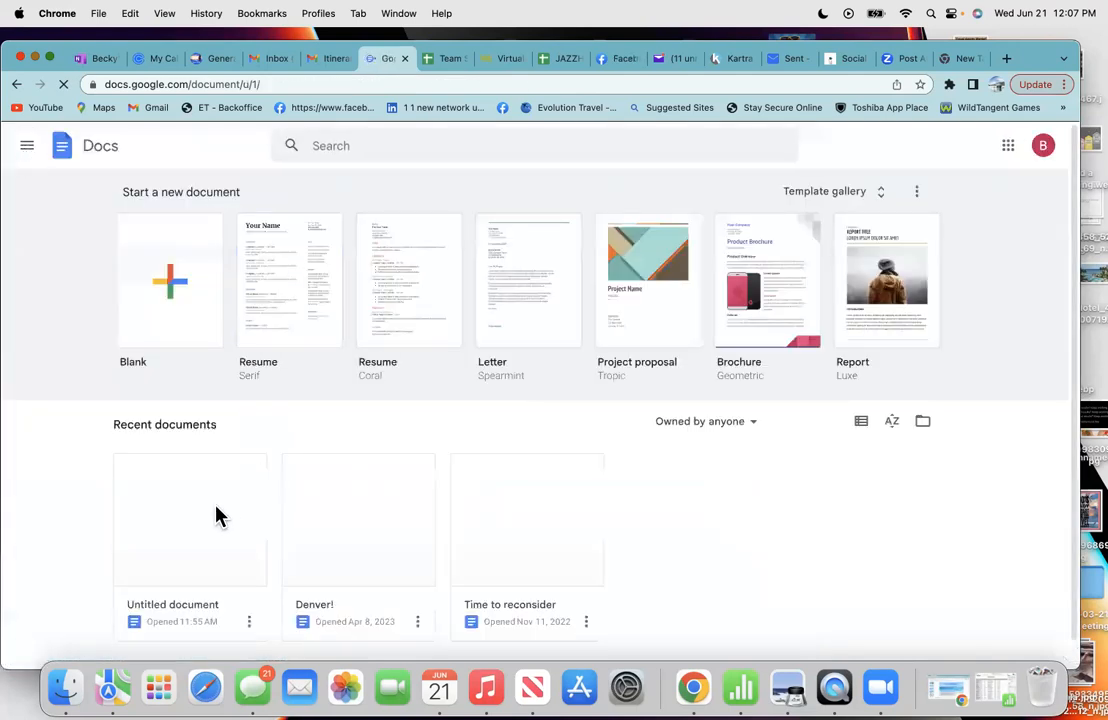
left_click(190, 293)
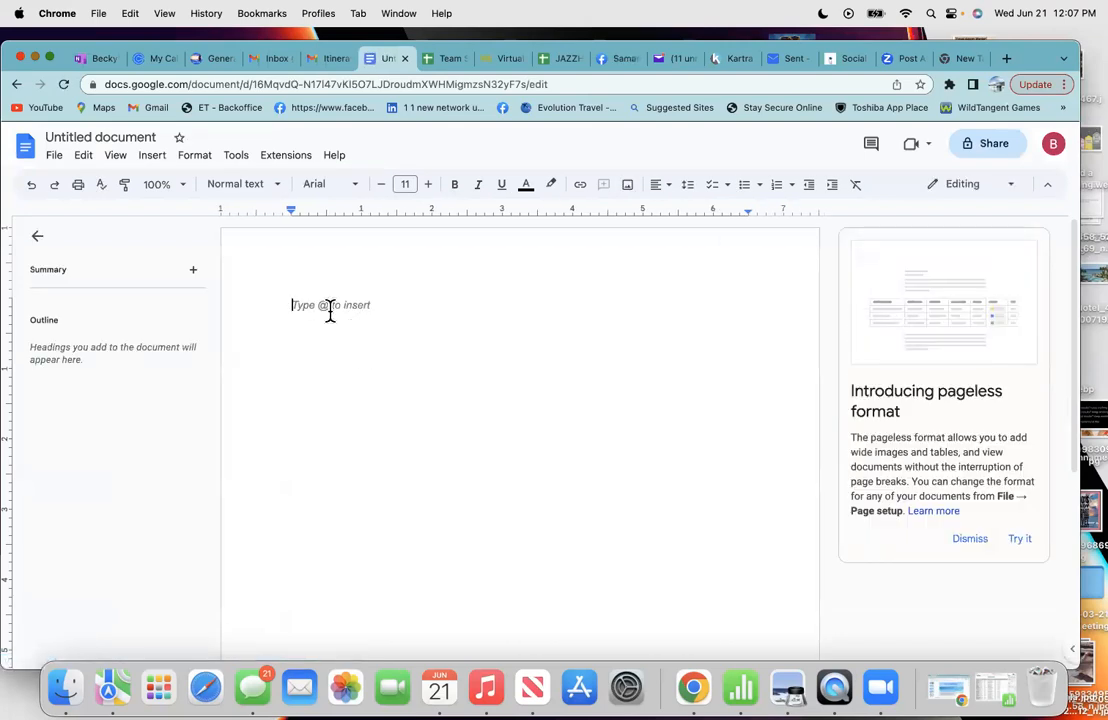
left_click(318, 62)
- Select the departing Southwest flight details in the itinerary email and copy them via Edit > Copy
scroll(359, 517, "down", 2)
scroll(359, 513, "down", 3)
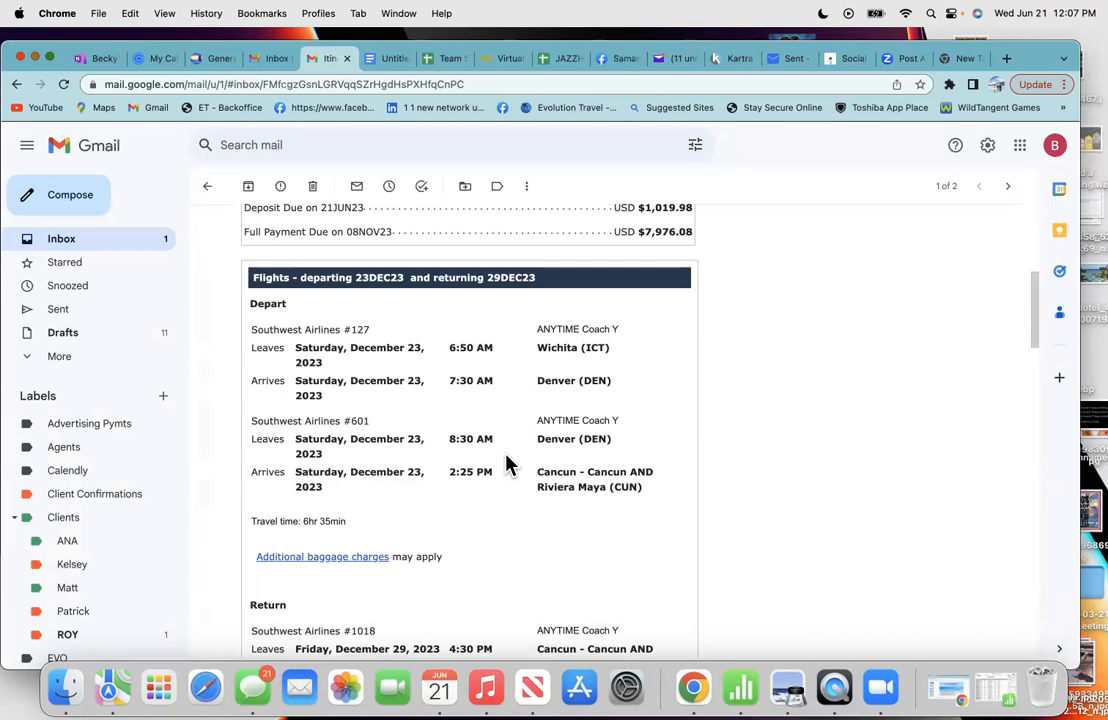
scroll(443, 559, "down", 2)
scroll(447, 560, "down", 5)
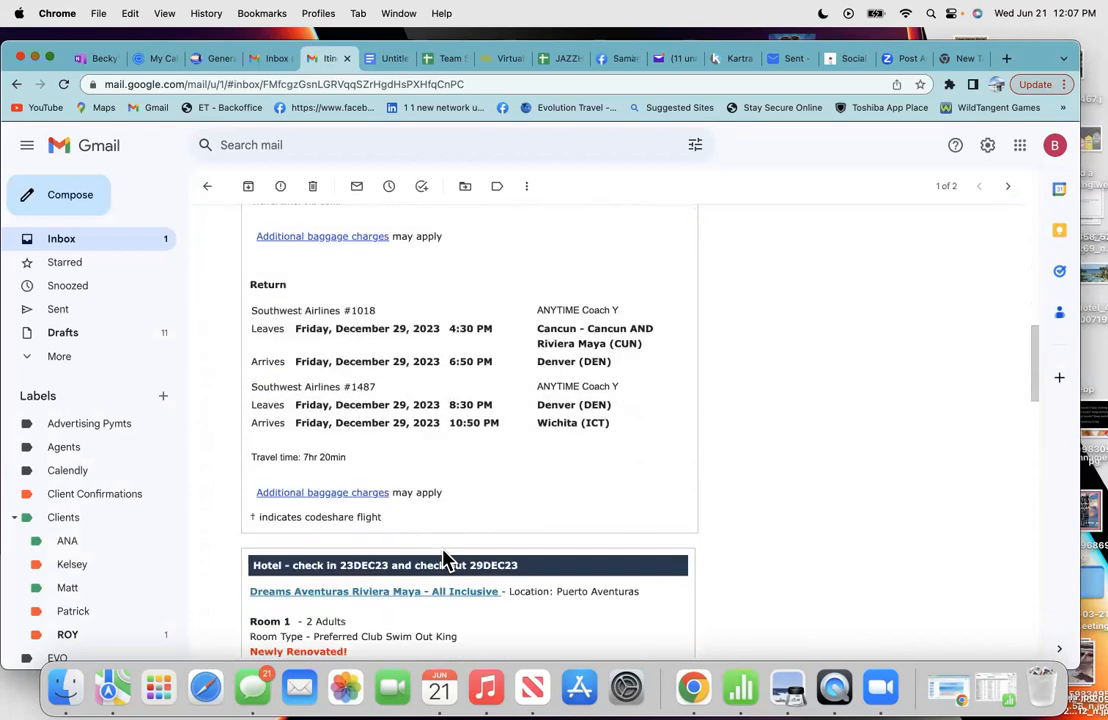
scroll(443, 559, "up", 1)
left_click_drag(352, 492, 251, 384)
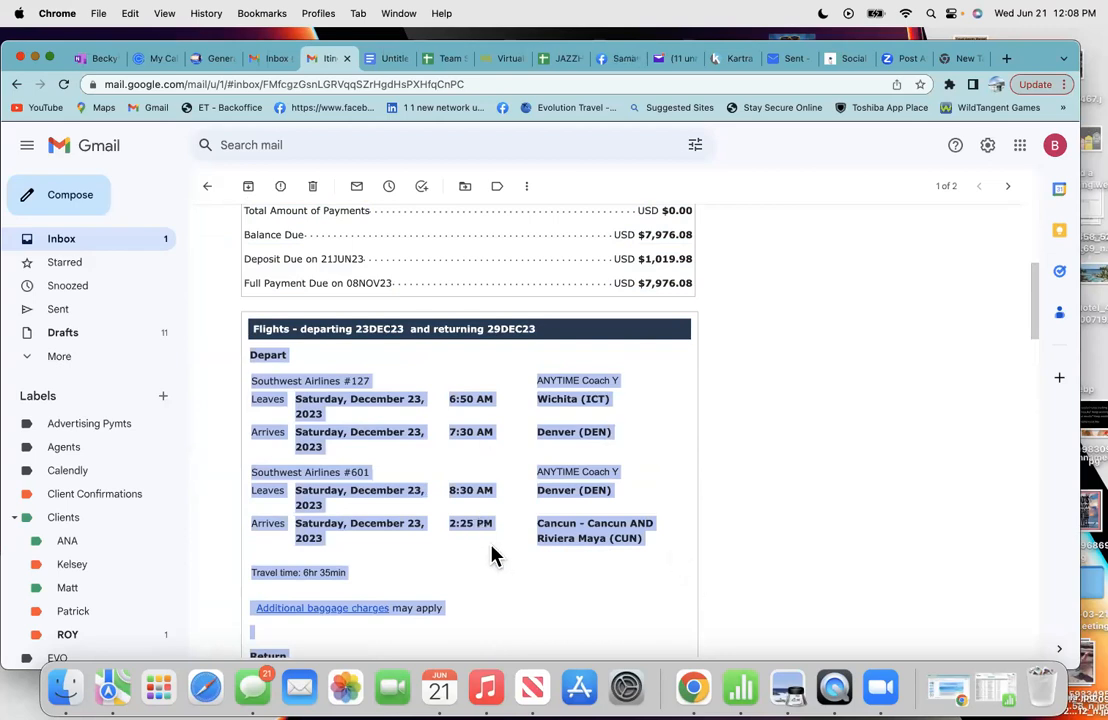
left_click(135, 14)
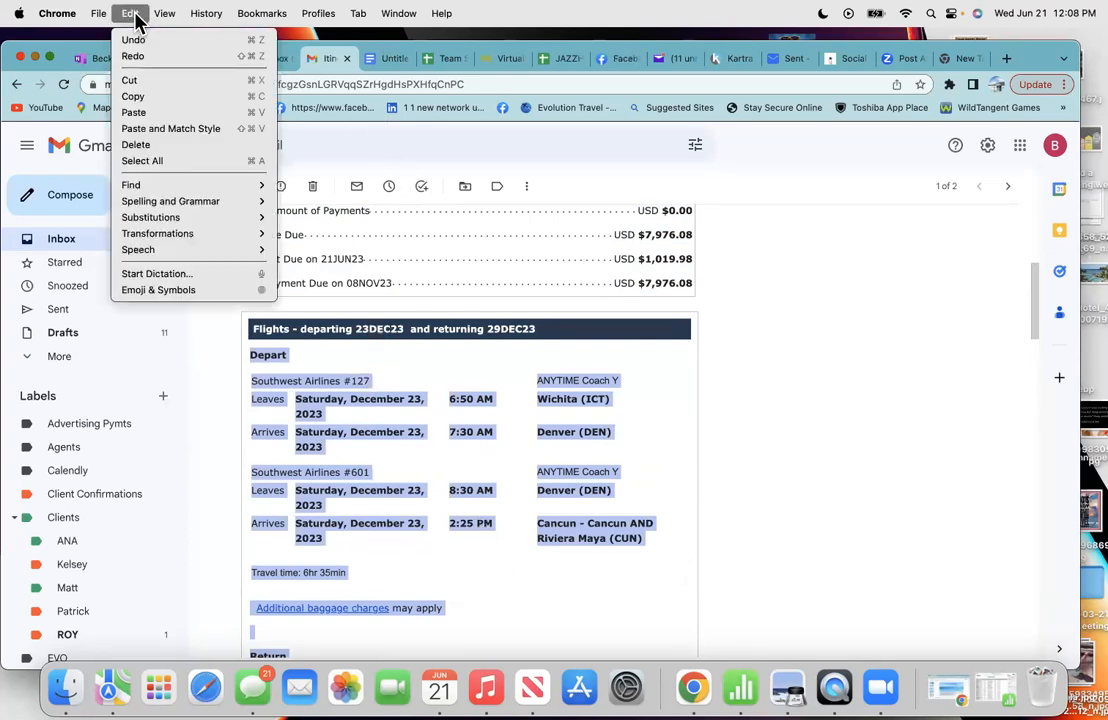
left_click(136, 97)
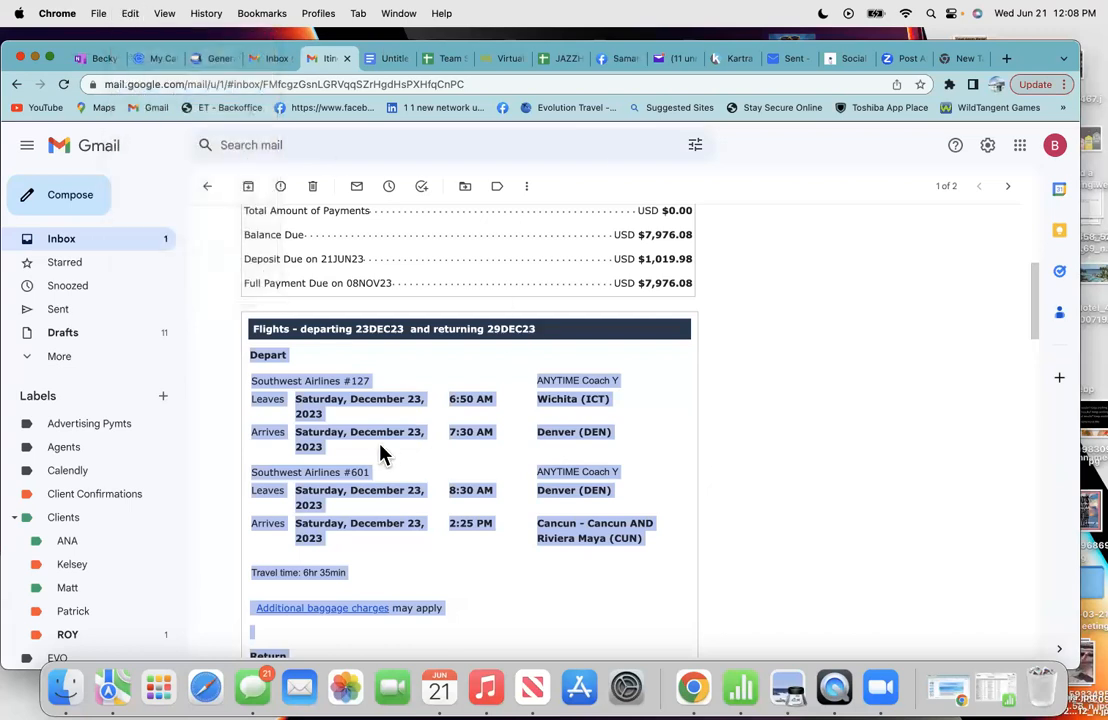
- Paste the copied flight itinerary into the blank Untitled document
left_click(380, 58)
right_click(319, 323)
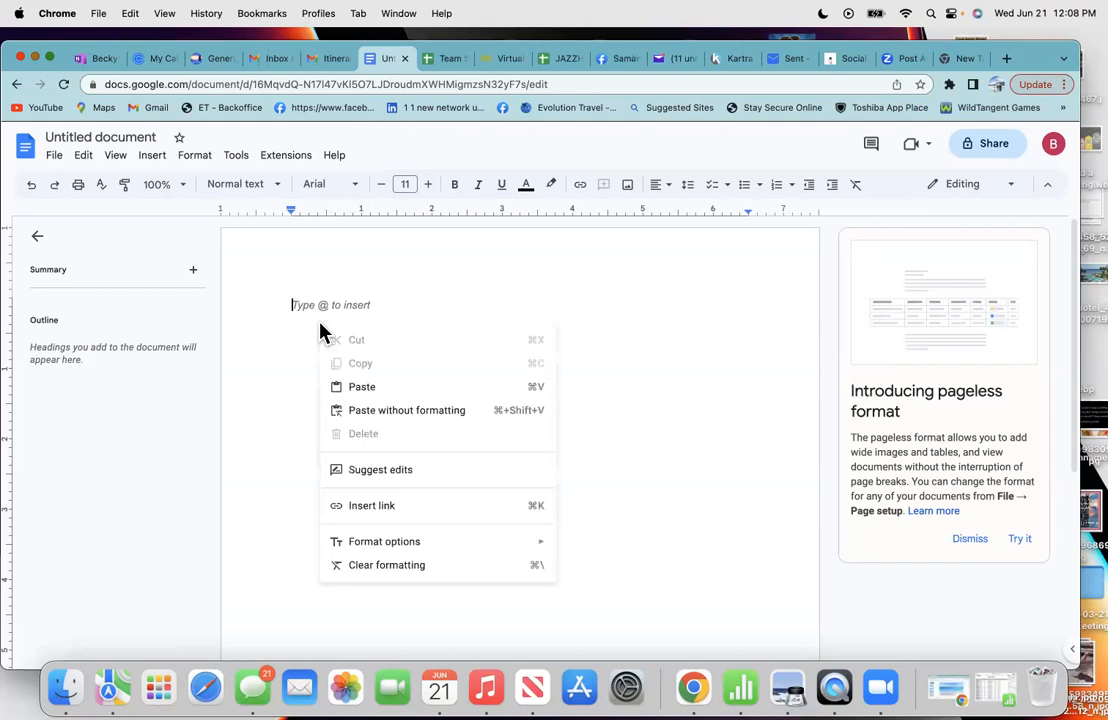
left_click(358, 390)
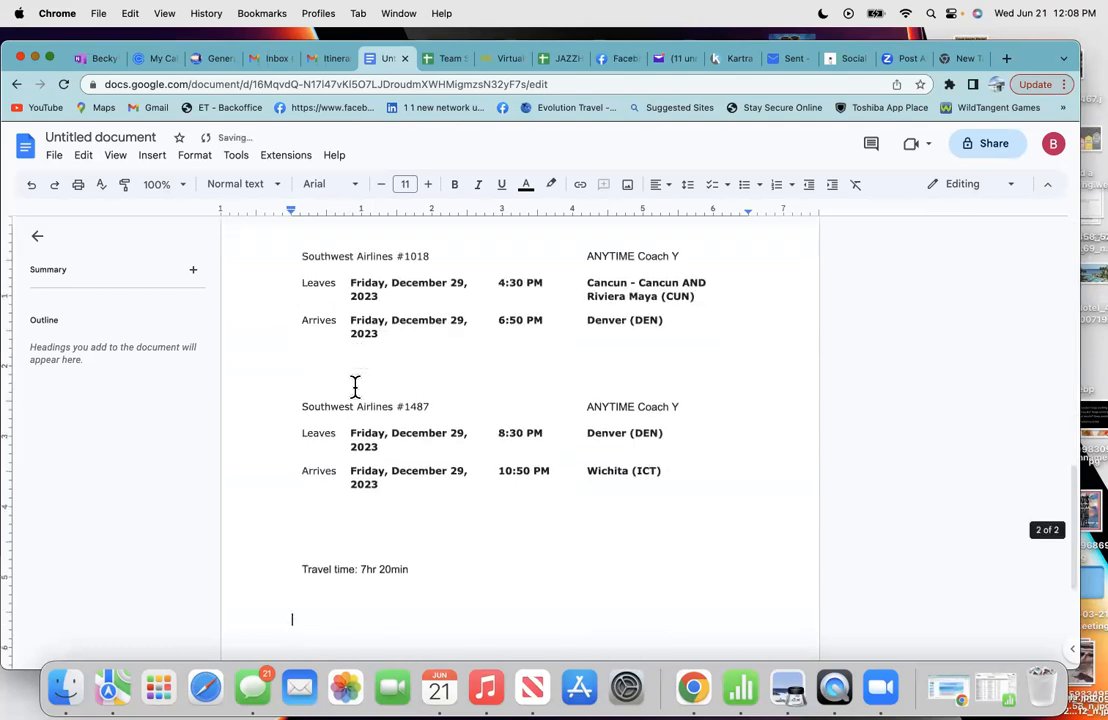
scroll(466, 515, "down", 2)
scroll(466, 515, "up", 3)
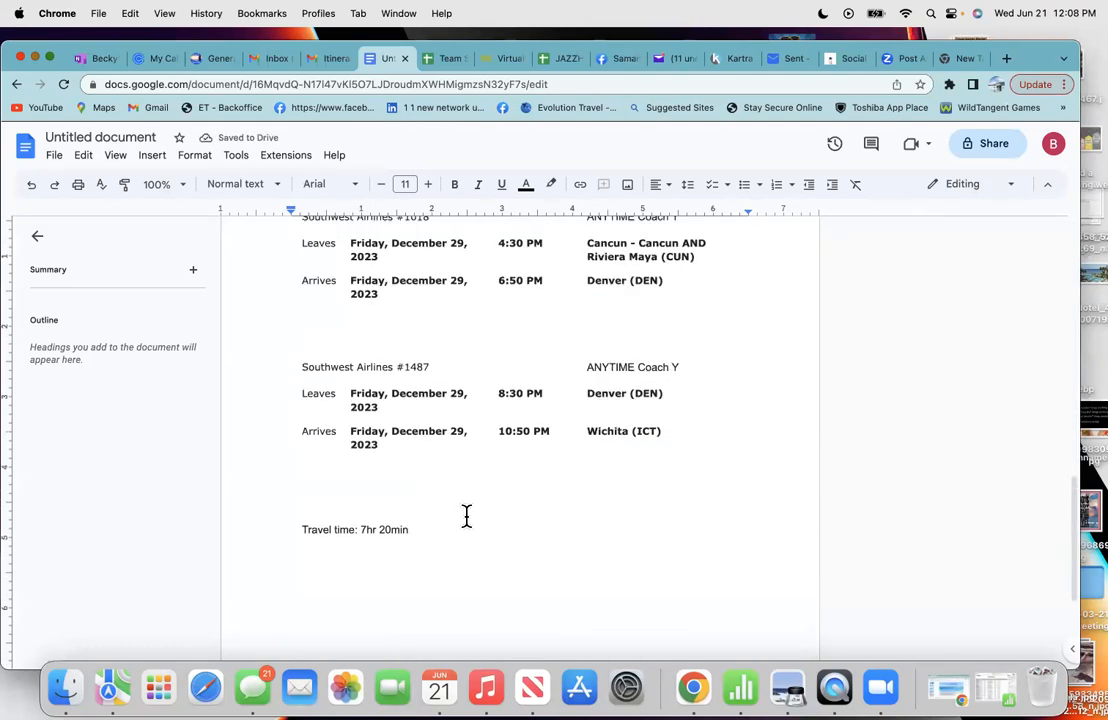
scroll(466, 515, "down", 5)
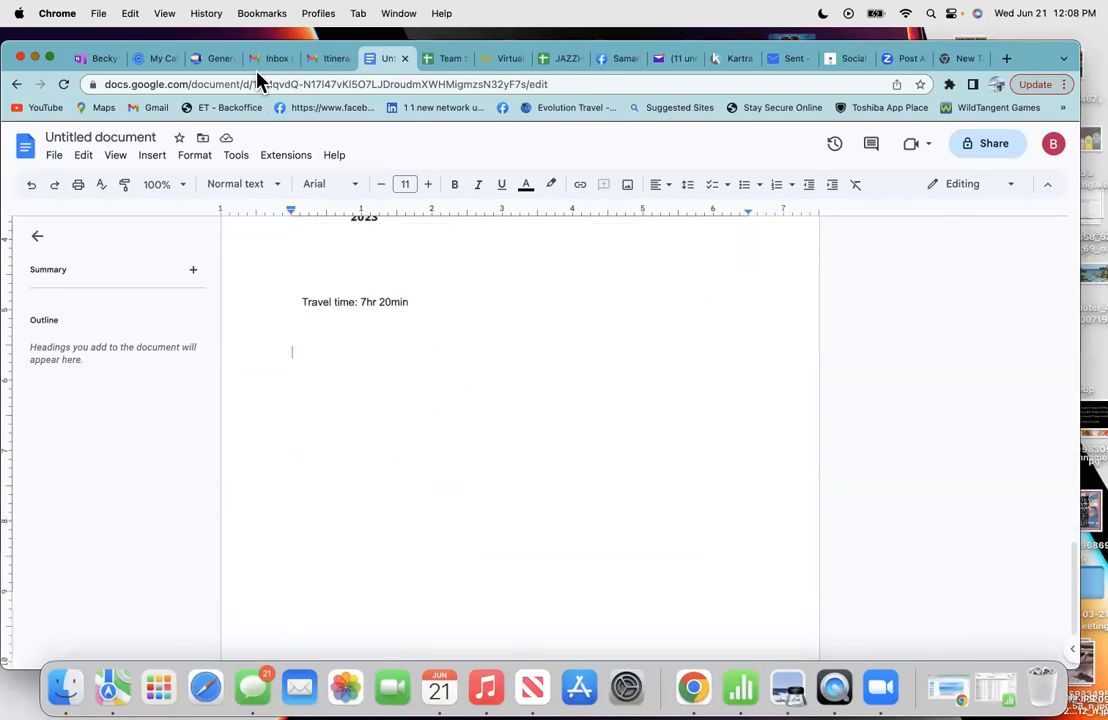
- Clear the email's text selection and review flights down to return Southwest #1018 on December 29
left_click(327, 60)
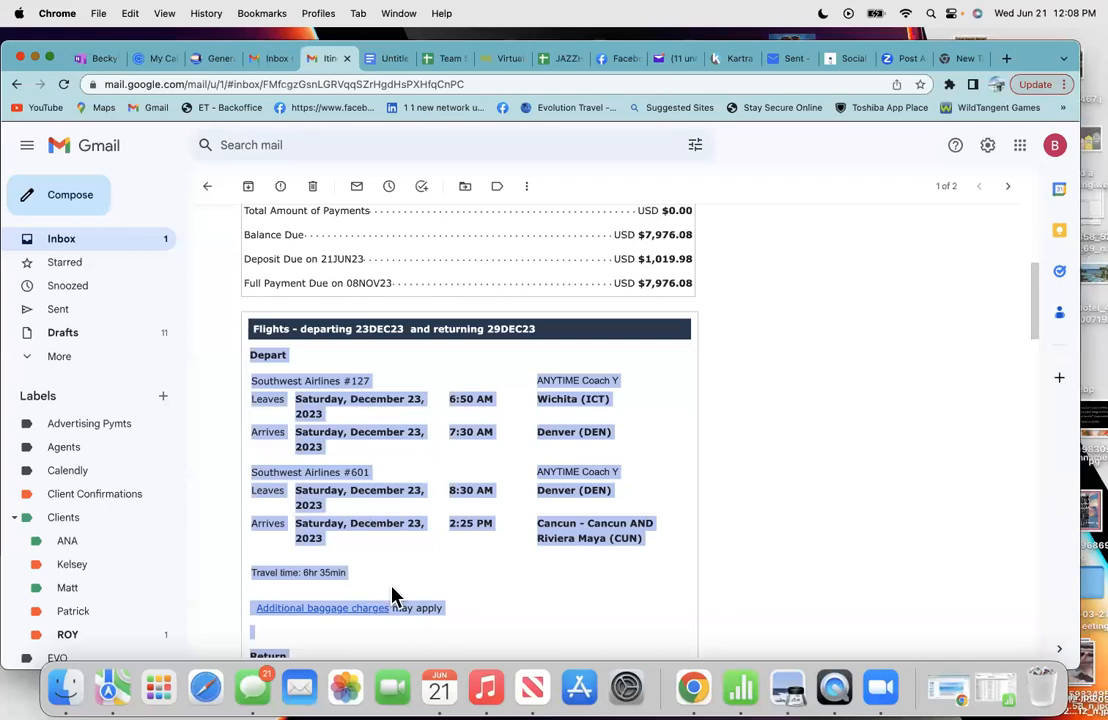
left_click(463, 589)
scroll(463, 595, "down", 5)
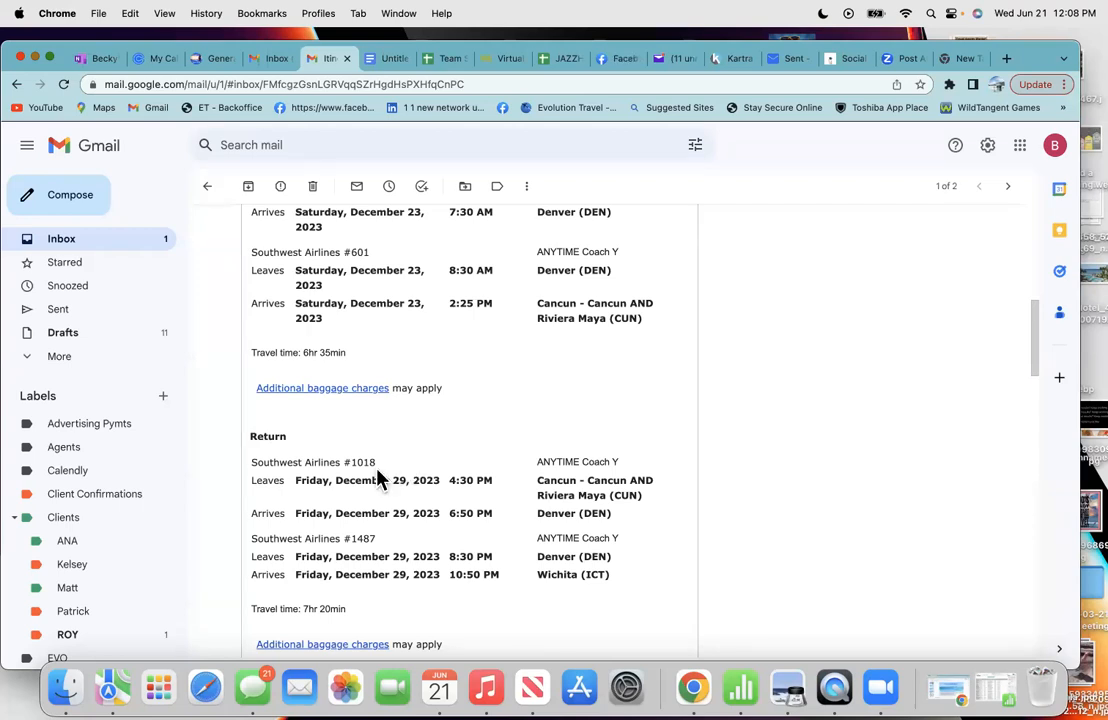
scroll(406, 462, "up", 4)
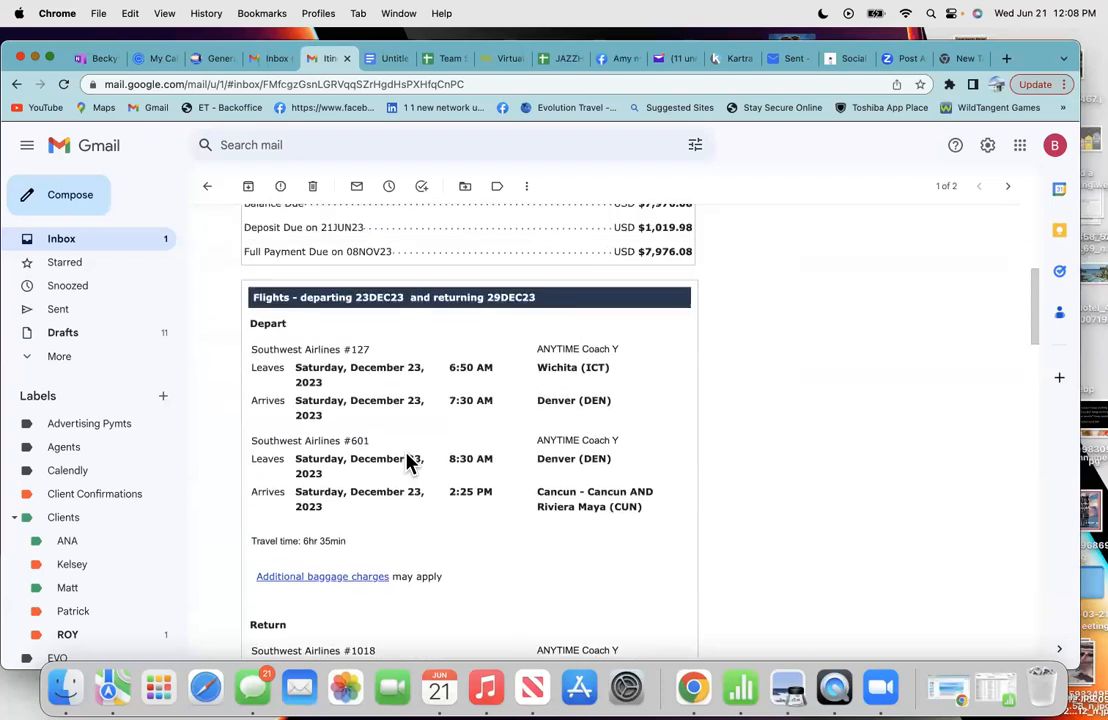
scroll(406, 462, "up", 2)
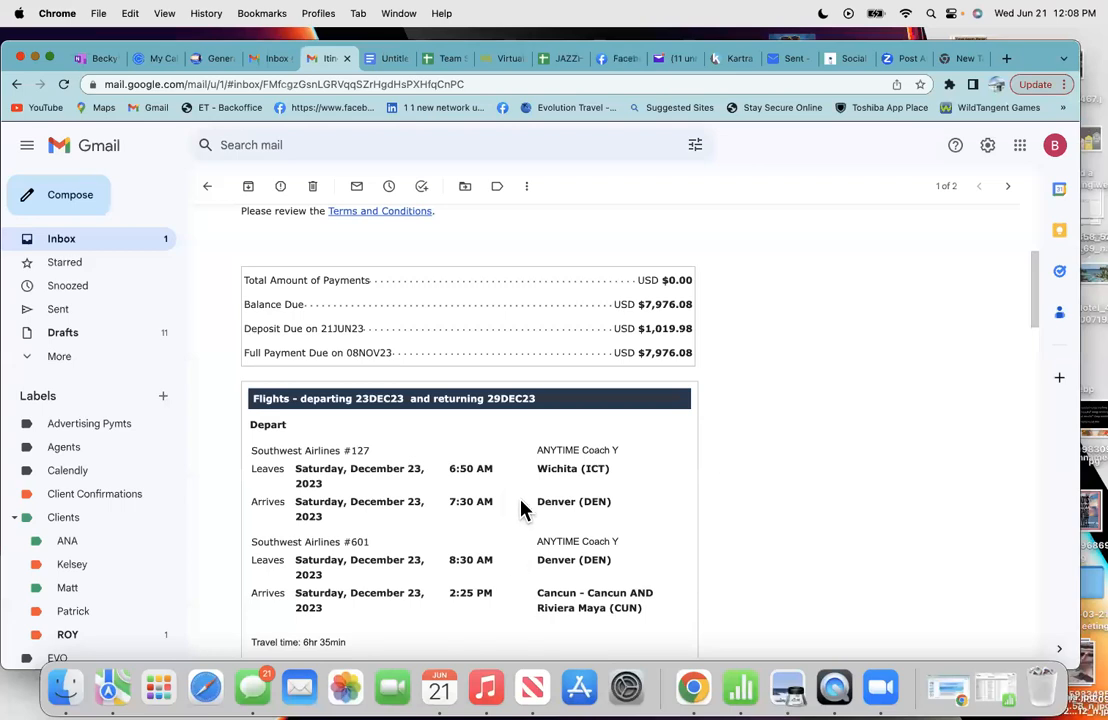
scroll(520, 510, "up", 1)
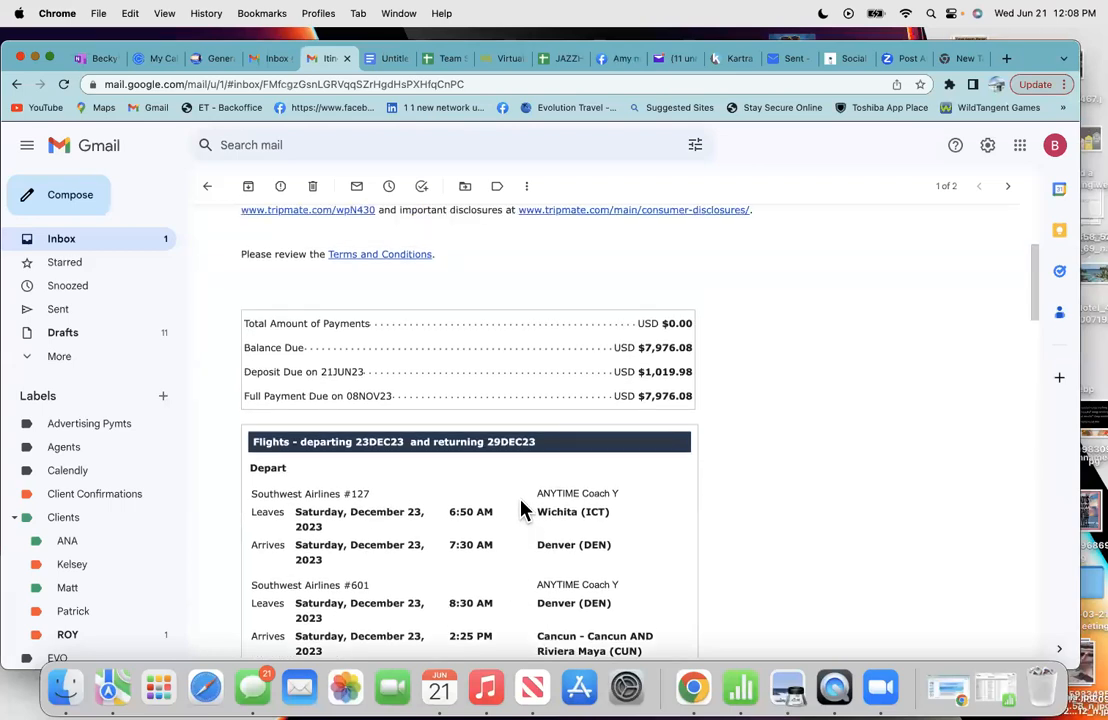
scroll(520, 510, "up", 1)
scroll(520, 510, "down", 2)
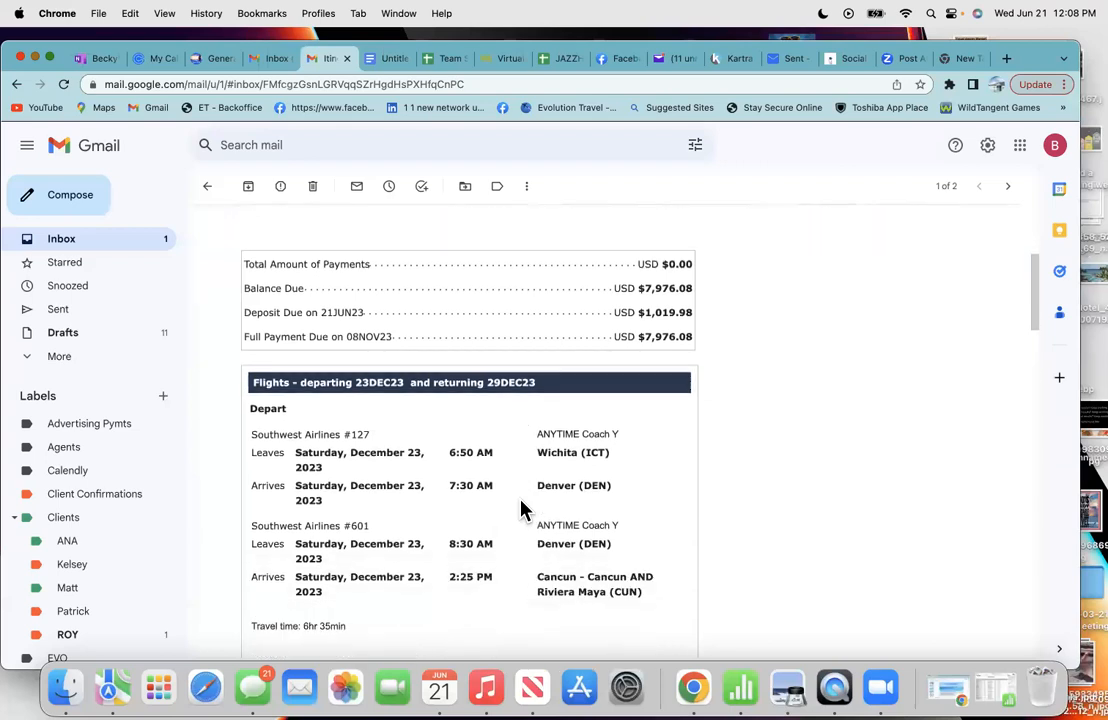
scroll(383, 562, "down", 3)
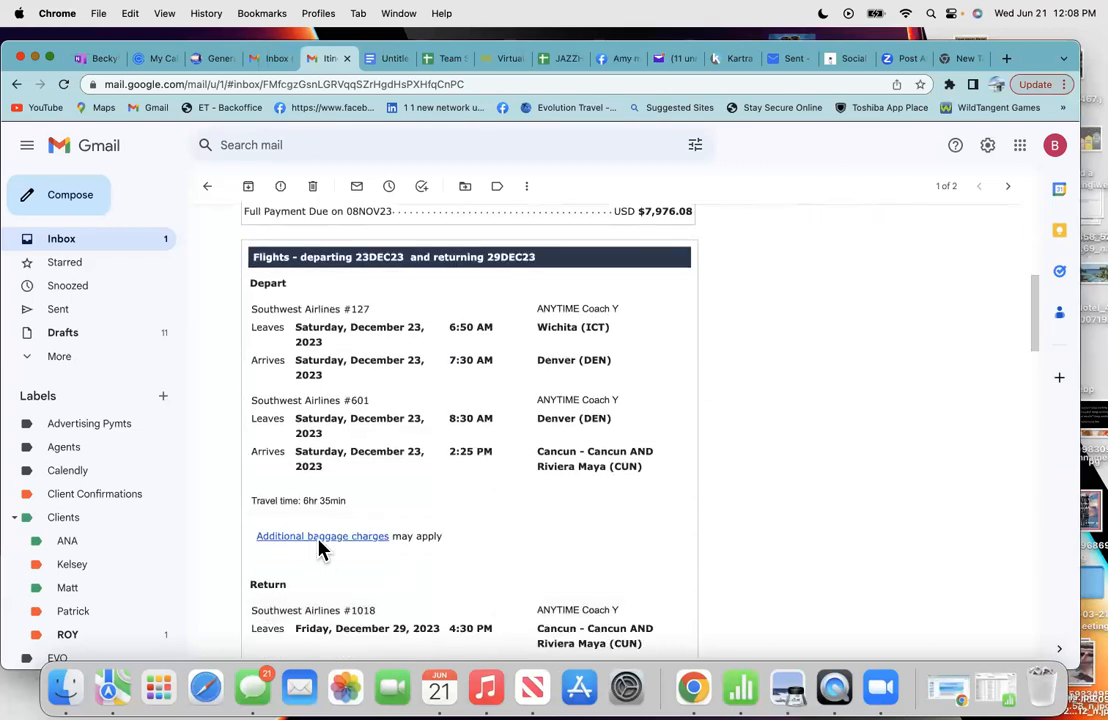
scroll(484, 566, "down", 3)
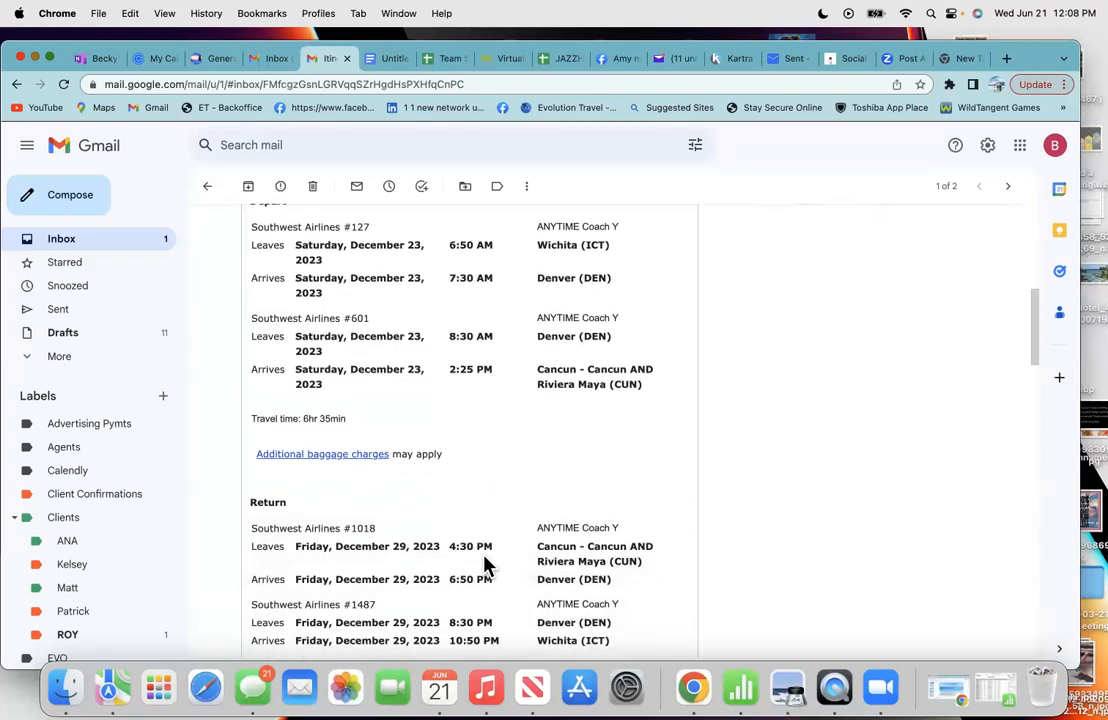
scroll(484, 566, "up", 3)
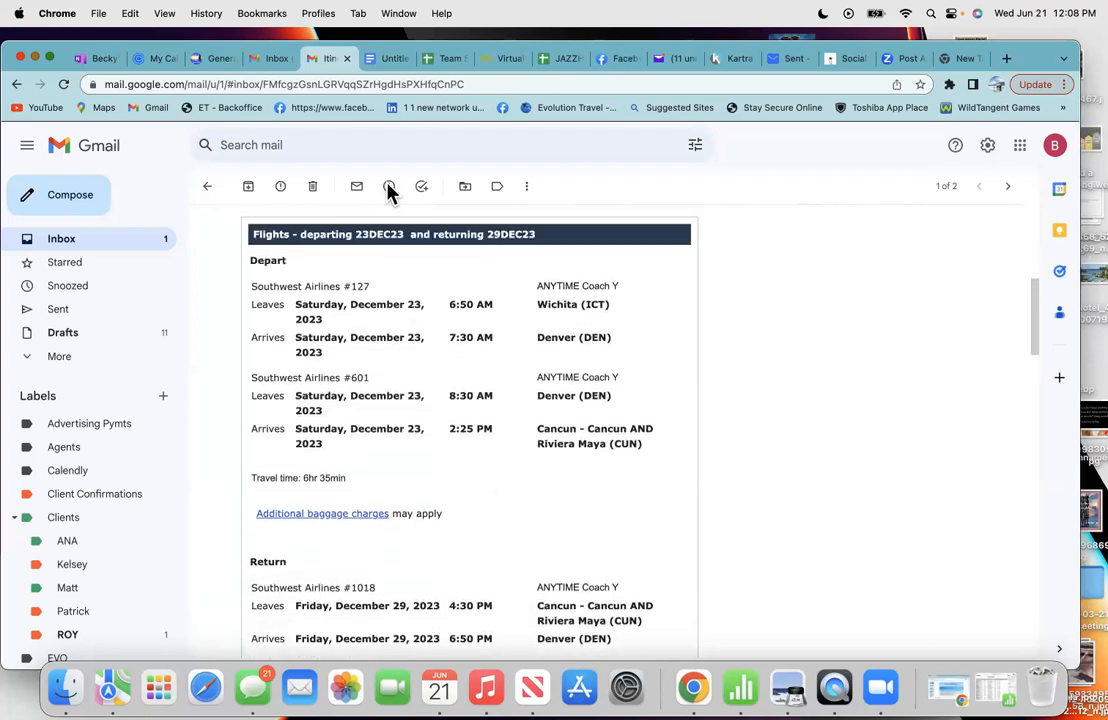
- Delete the Southwest Airlines #1487 and #1018 row text from the pasted itinerary
left_click(380, 60)
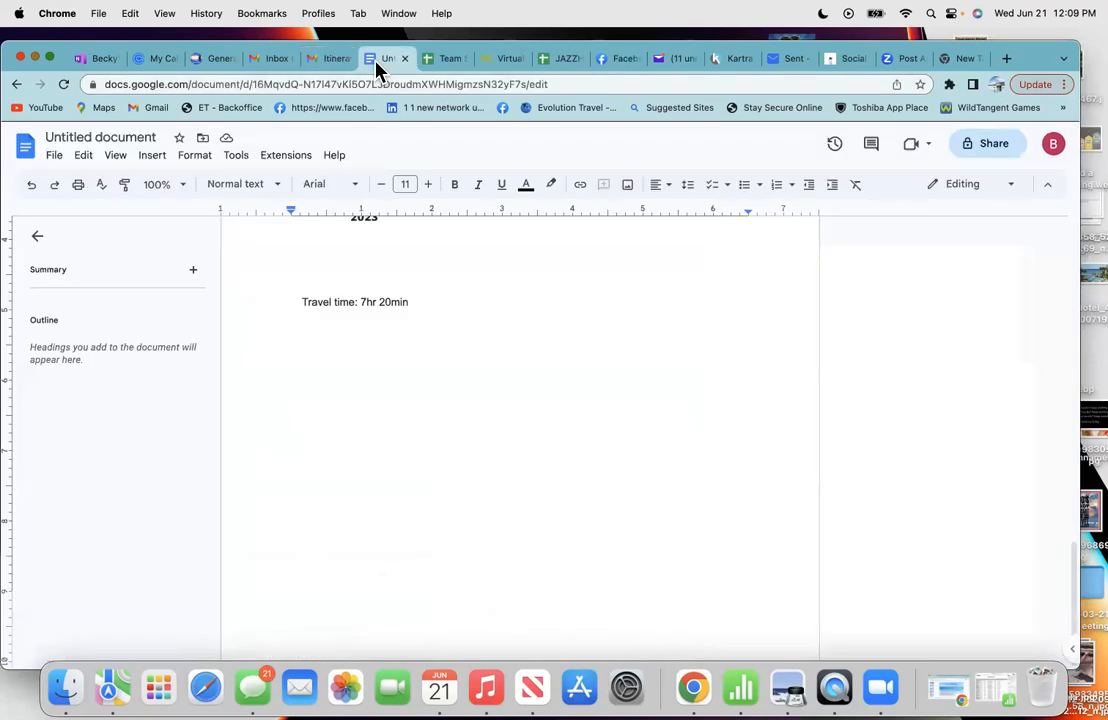
scroll(423, 309, "up", 3)
scroll(423, 309, "up", 1)
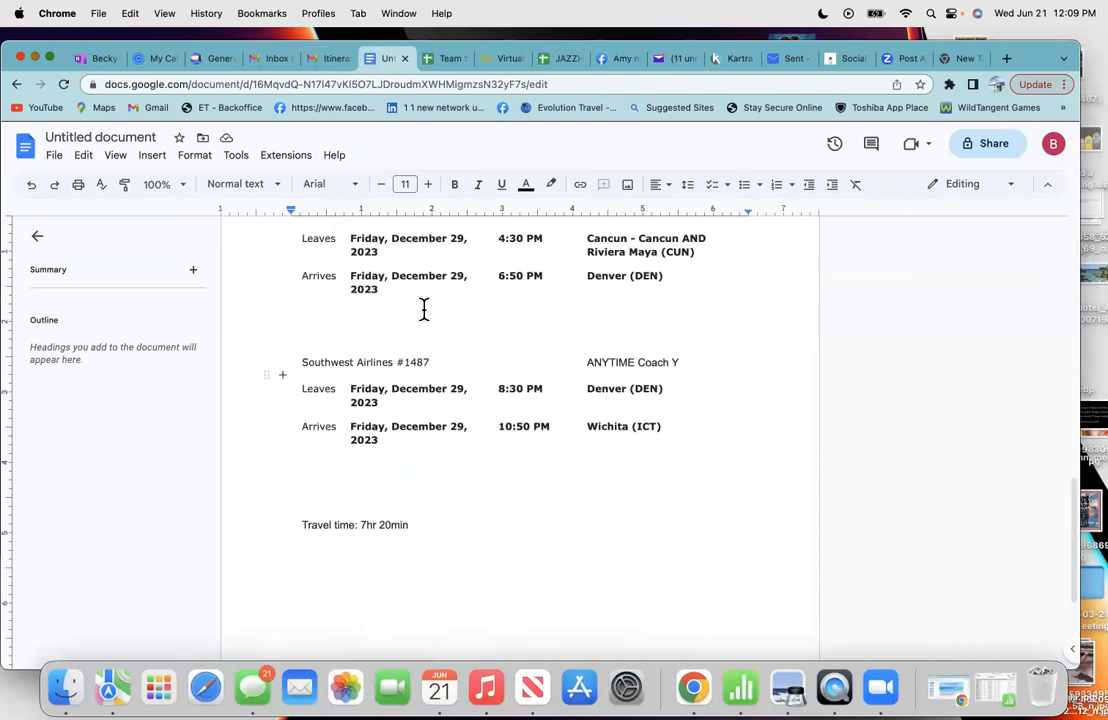
left_click_drag(683, 362, 521, 357)
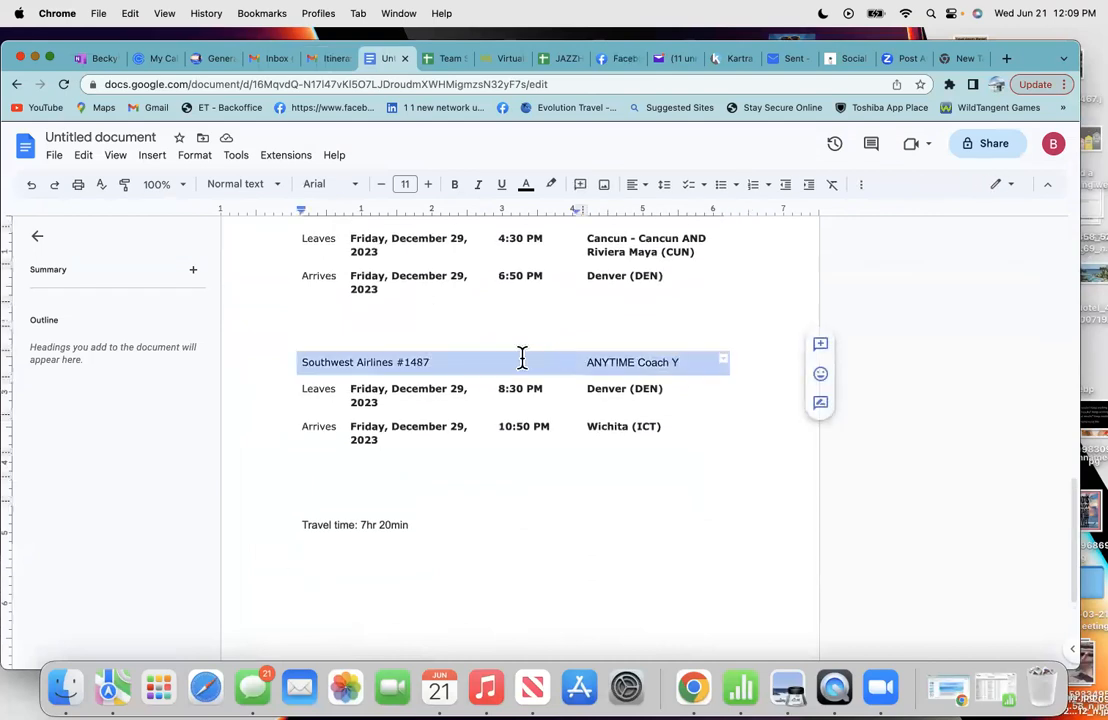
key("BackSpace")
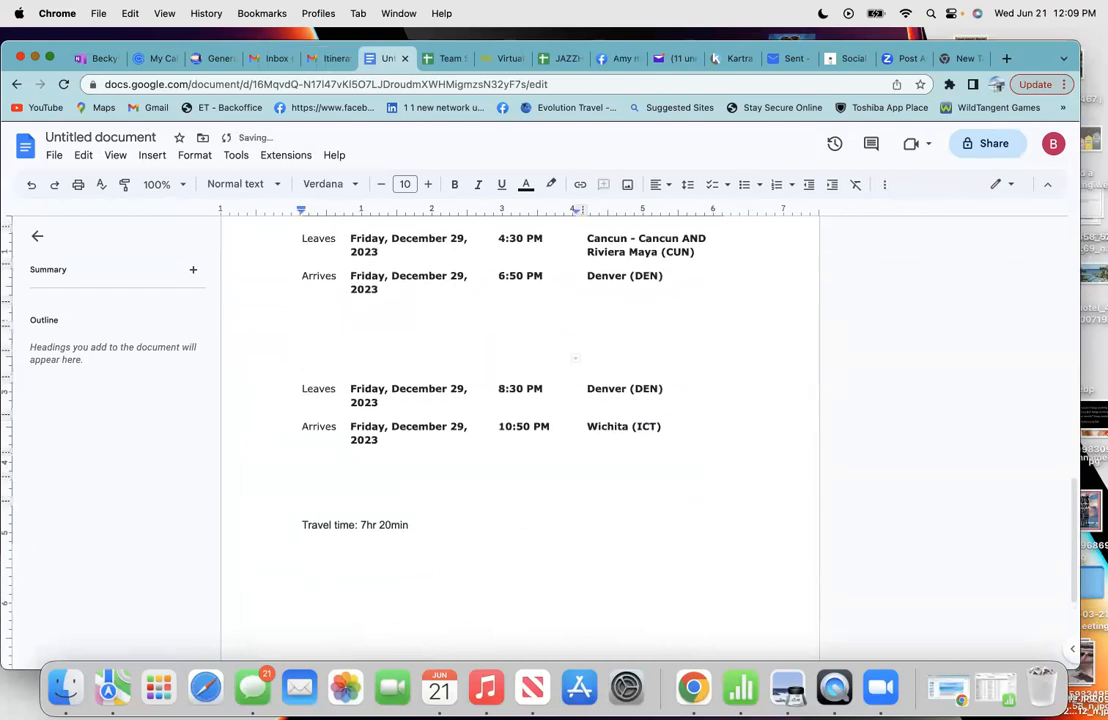
scroll(627, 361, "up", 1)
left_click(683, 263)
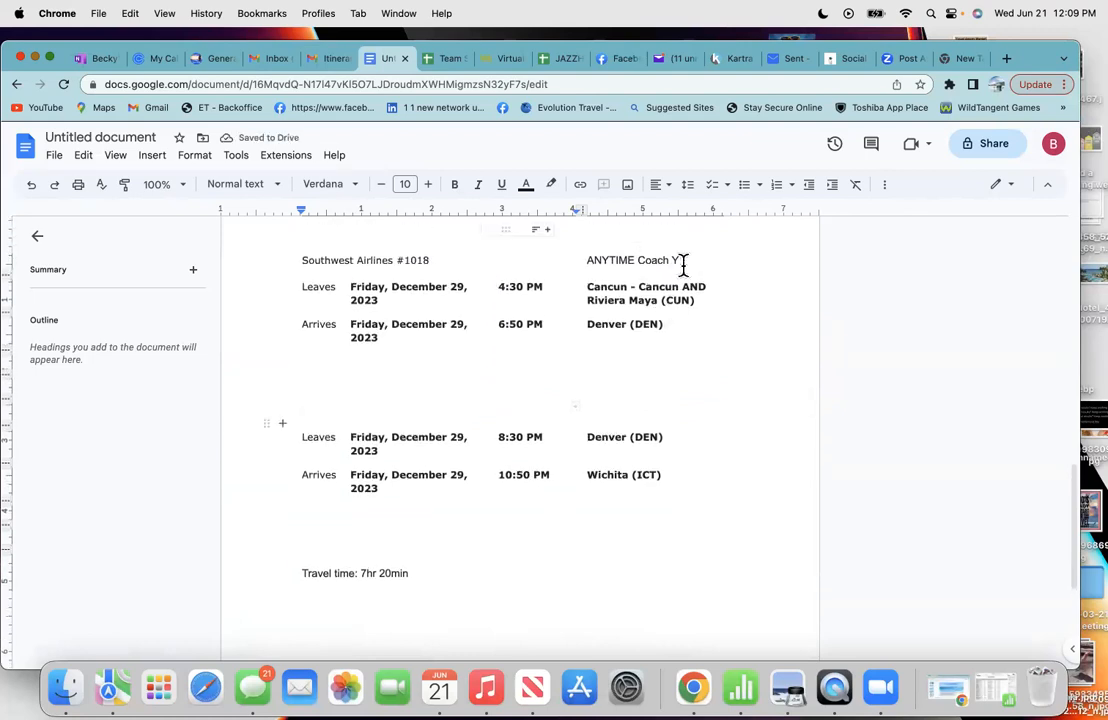
left_click_drag(683, 263, 418, 255)
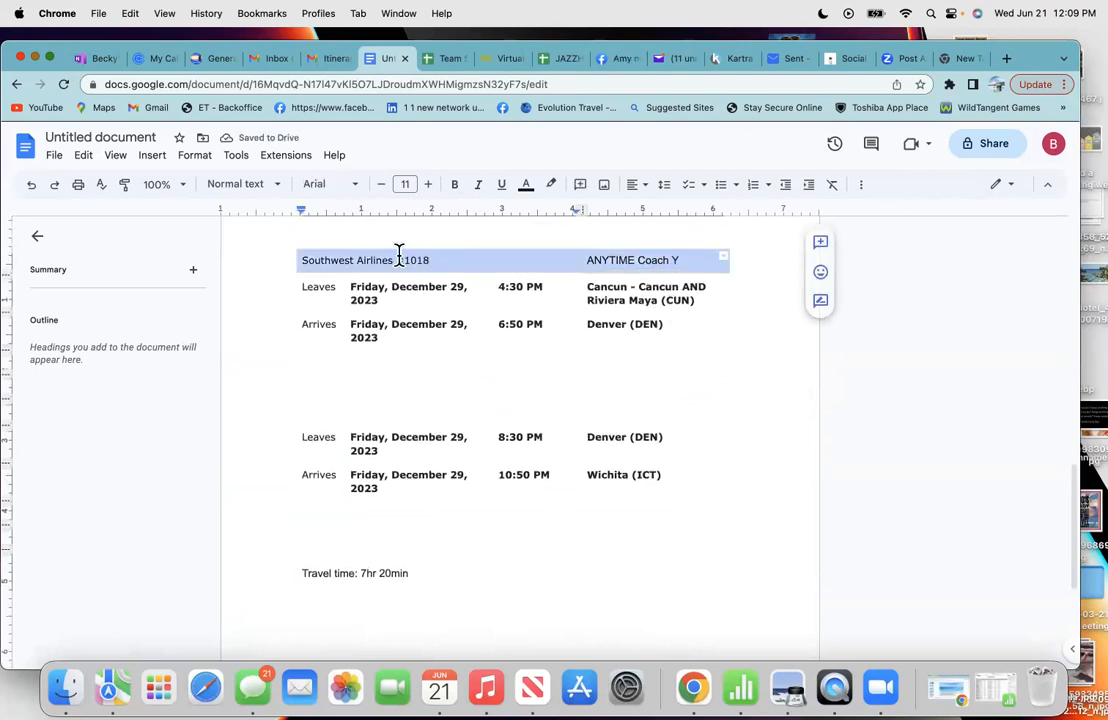
key("BackSpace")
- Add two blank lines above the Return section to push it onto the next page
scroll(443, 378, "up", 1)
scroll(443, 378, "up", 4)
scroll(443, 378, "up", 3)
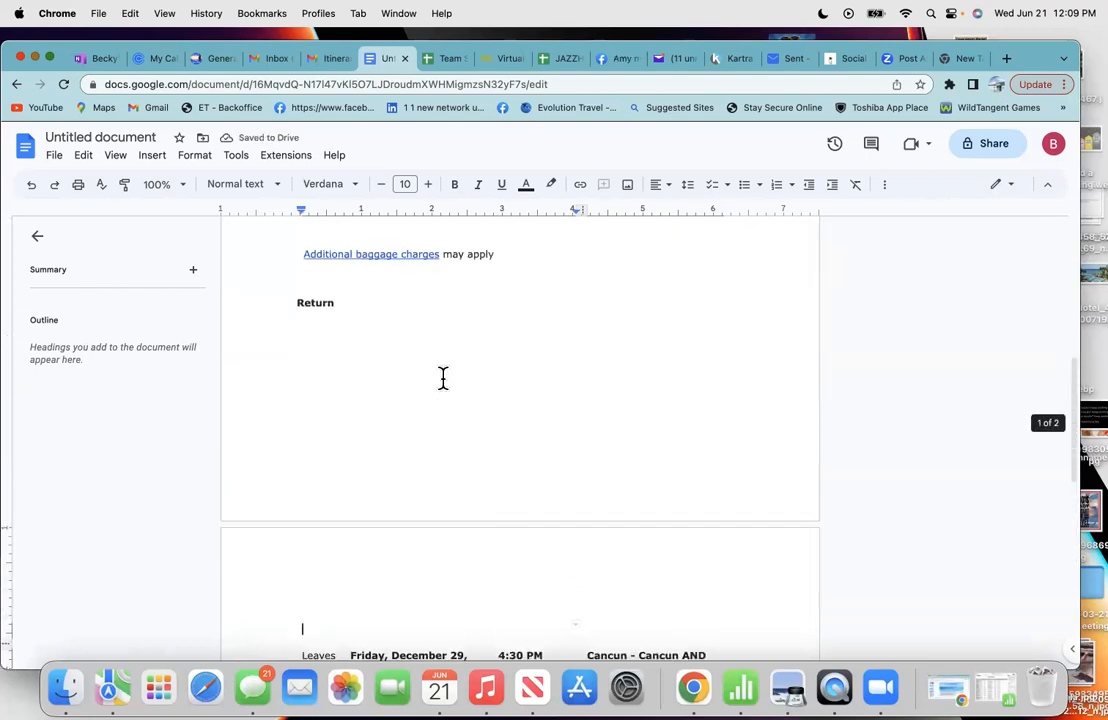
left_click(292, 300)
key("Return")
key("Return")
key("Return")
key("Return")
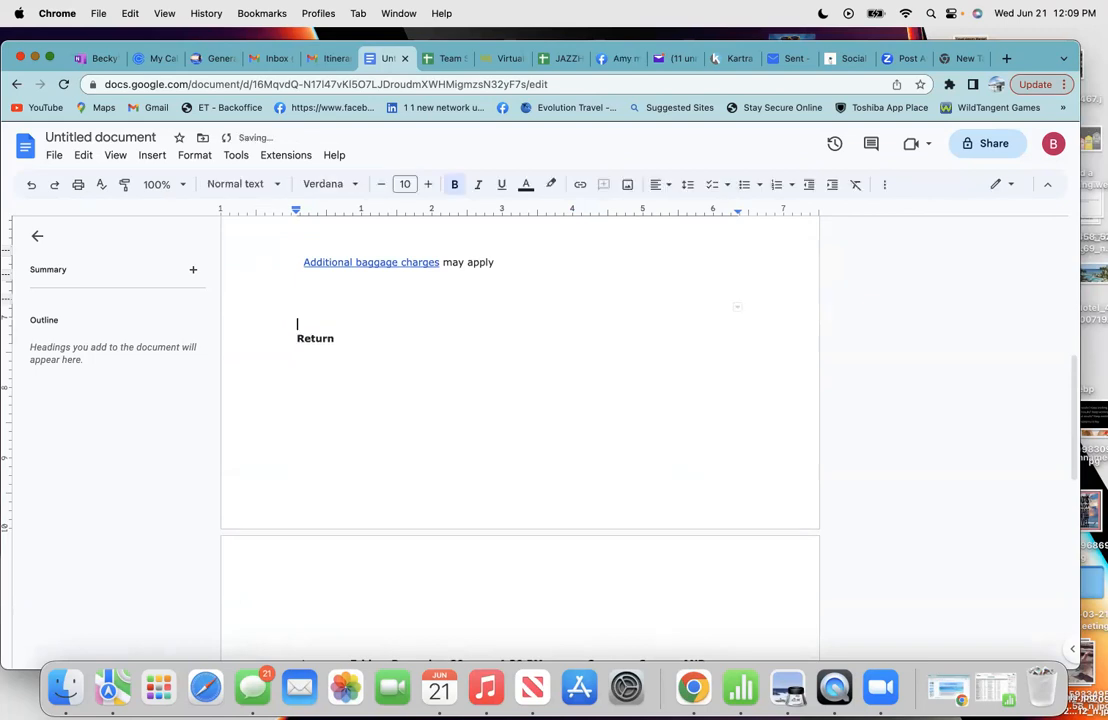
key("Return")
key("Return")
key("Return")
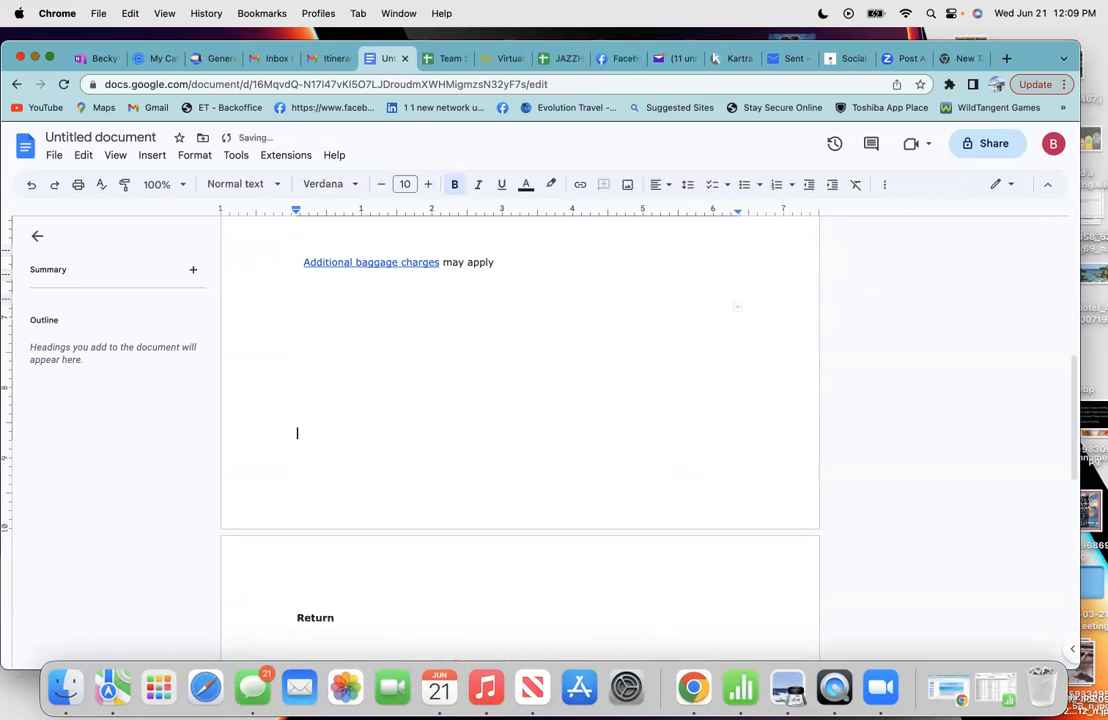
- Delete the Southwest Airlines #601 line
scroll(428, 309, "up", 5)
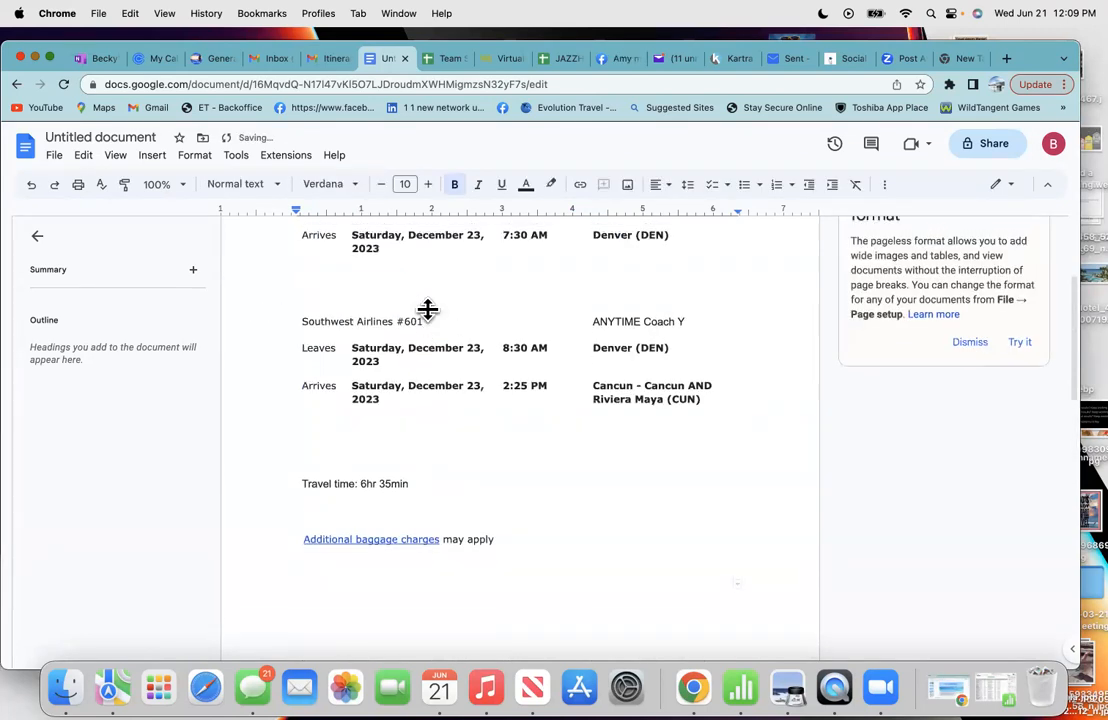
triple_click(435, 330)
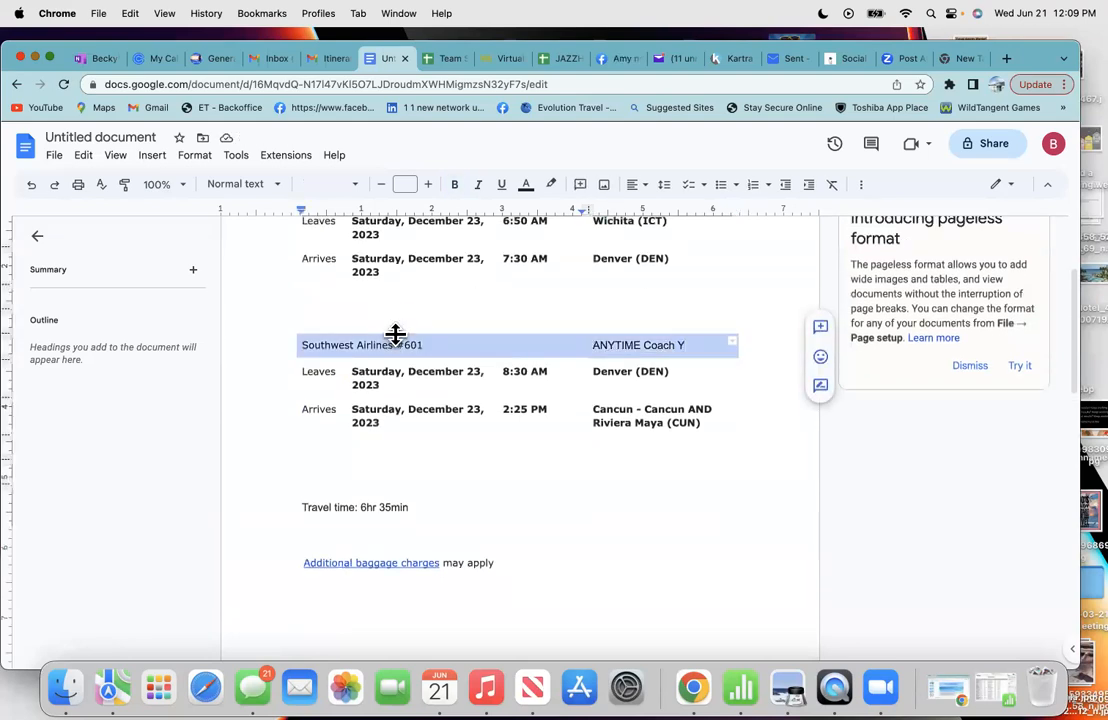
key("BackSpace")
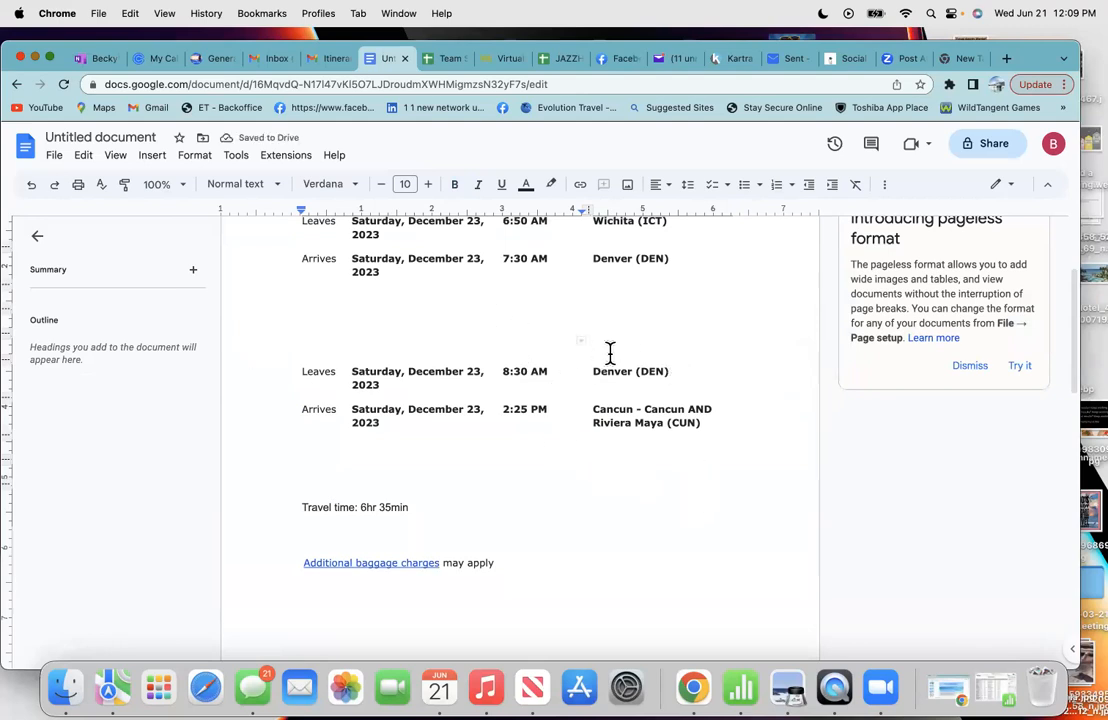
- Dismiss the table-move error and delete the first row's airline and class text
scroll(472, 334, "up", 3)
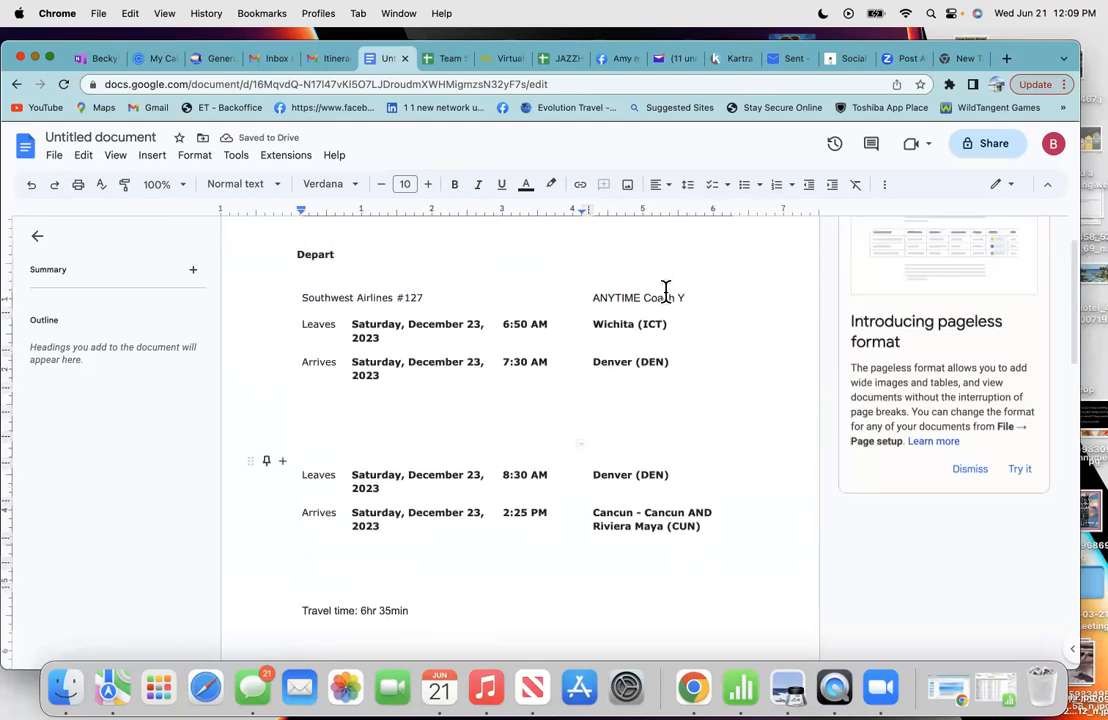
mouse_move(657, 291)
left_mouse_down()
mouse_move(341, 299)
mouse_move(660, 290)
left_mouse_up()
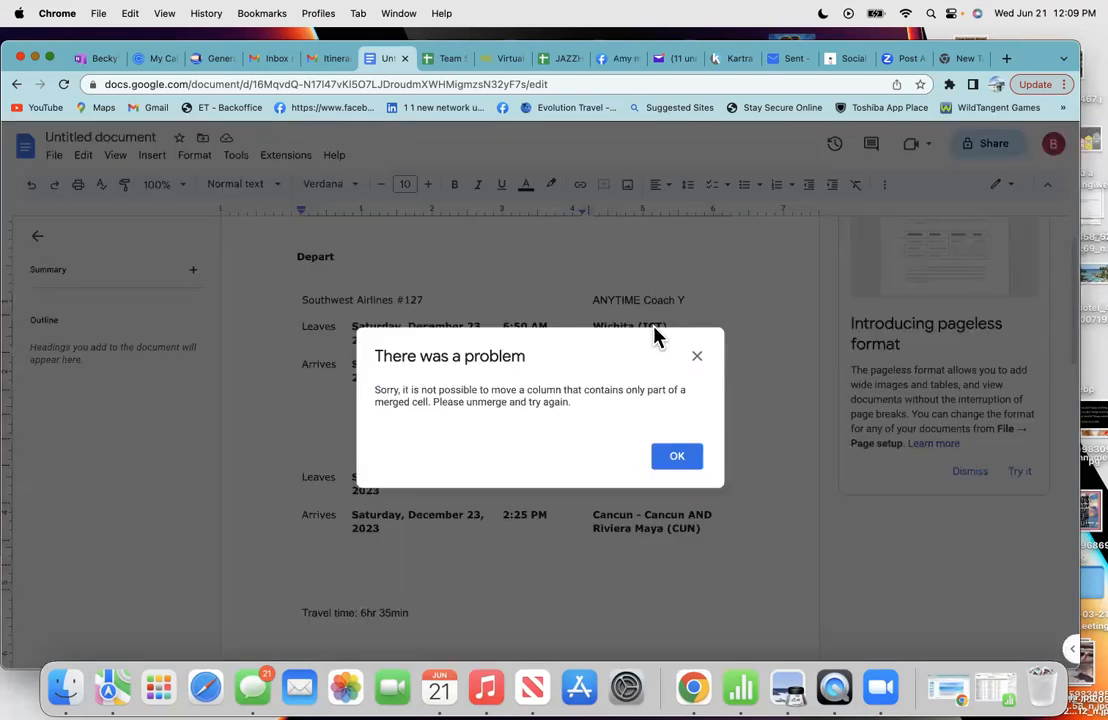
left_click(697, 357)
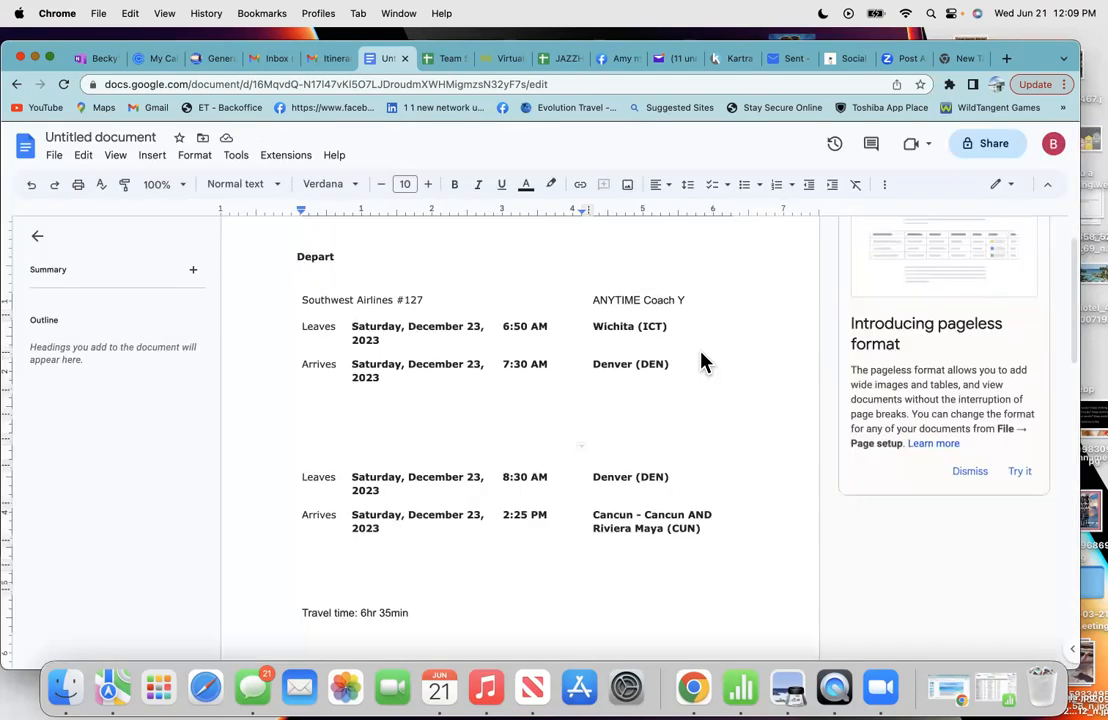
left_click_drag(692, 299, 372, 302)
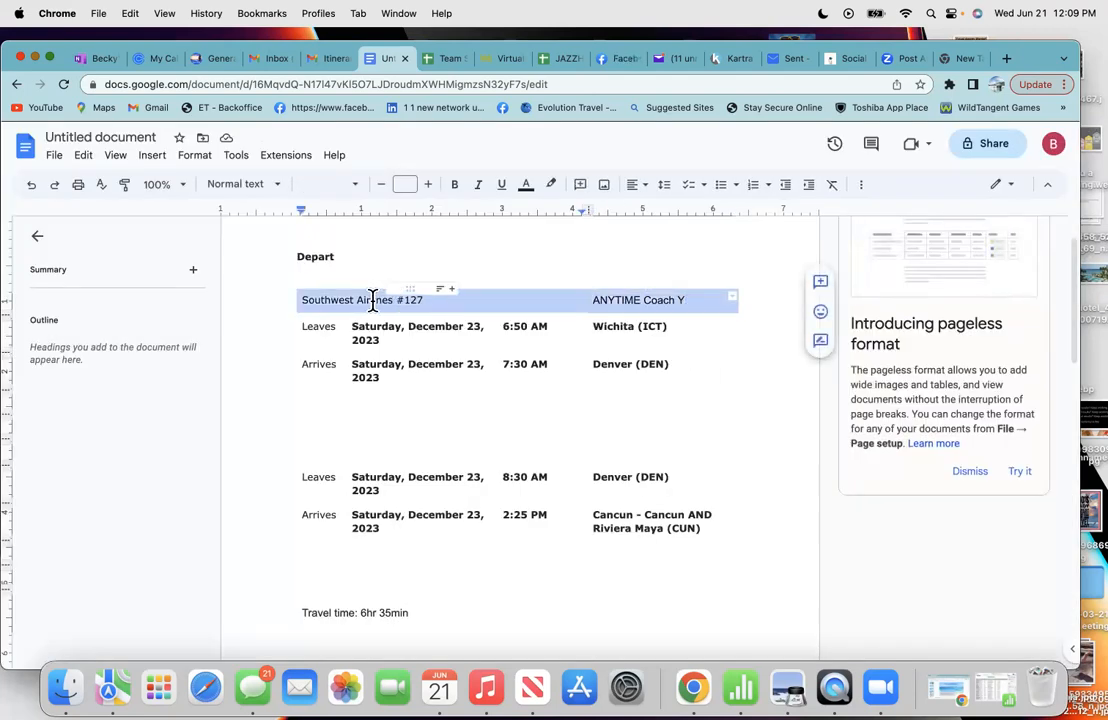
key("BackSpace")
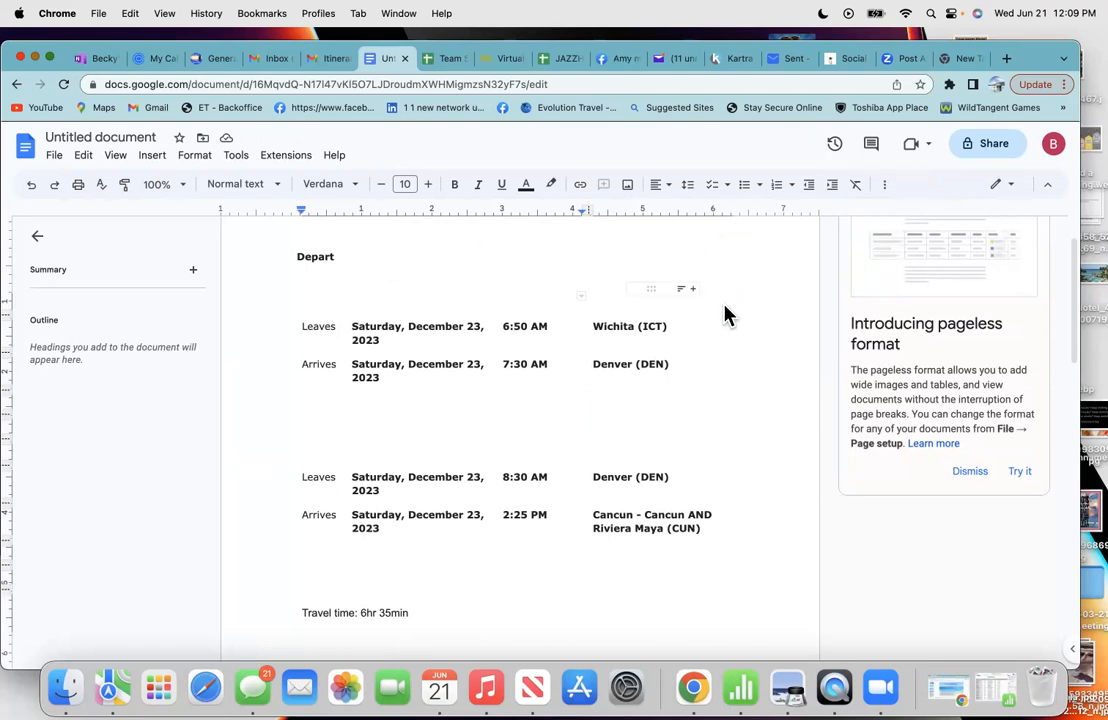
- Insert six blank lines above the Depart heading, moving the itinerary onto page 2
scroll(697, 366, "up", 2)
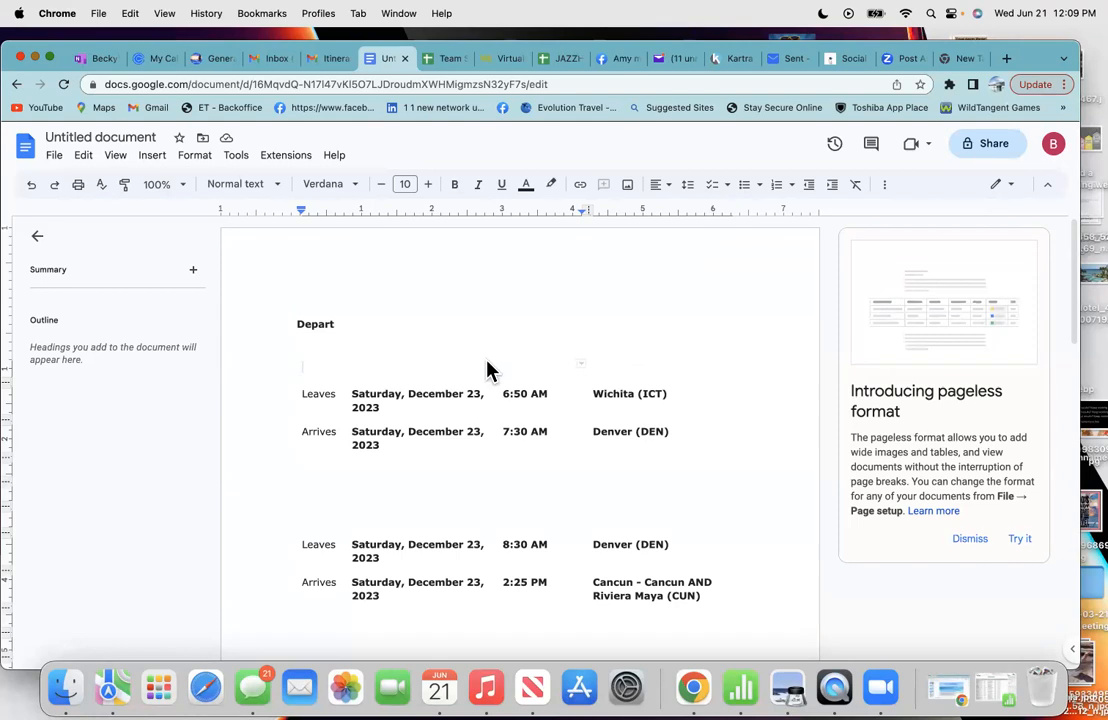
left_click(315, 278)
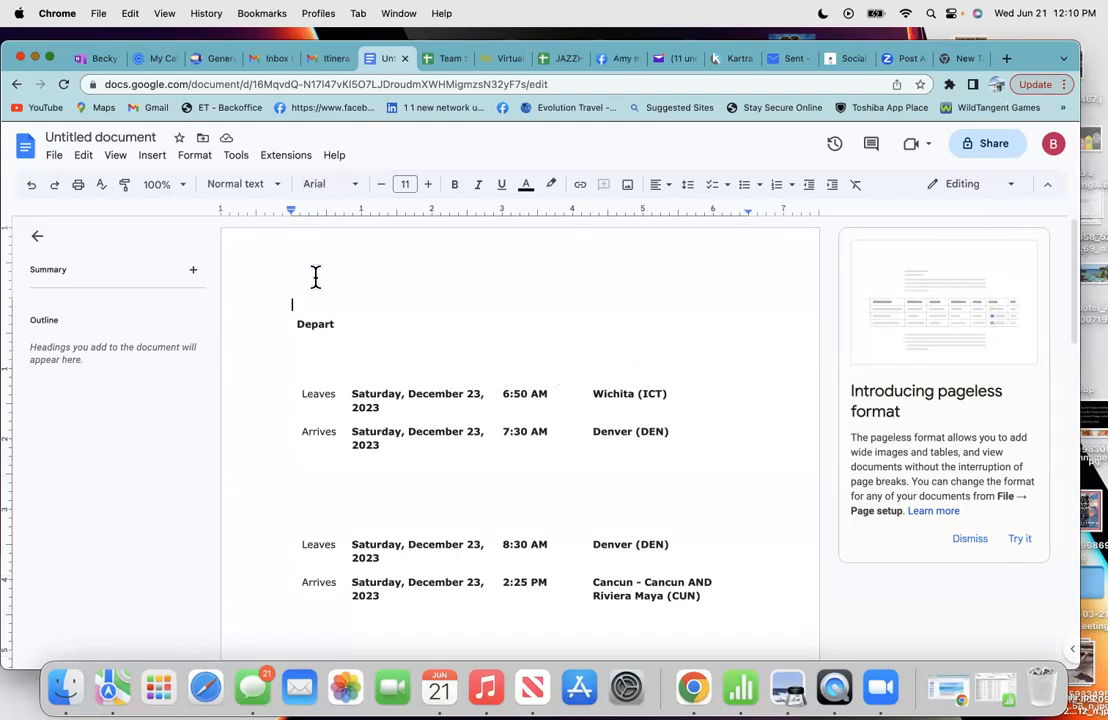
key("Return")
key("Return")
key("Return")
key("Return")
key("Return")
key("Return")
key("Return")
key("Return")
key("Return")
key("Return")
key("Return")
key("Return")
key("Return")
key("Return")
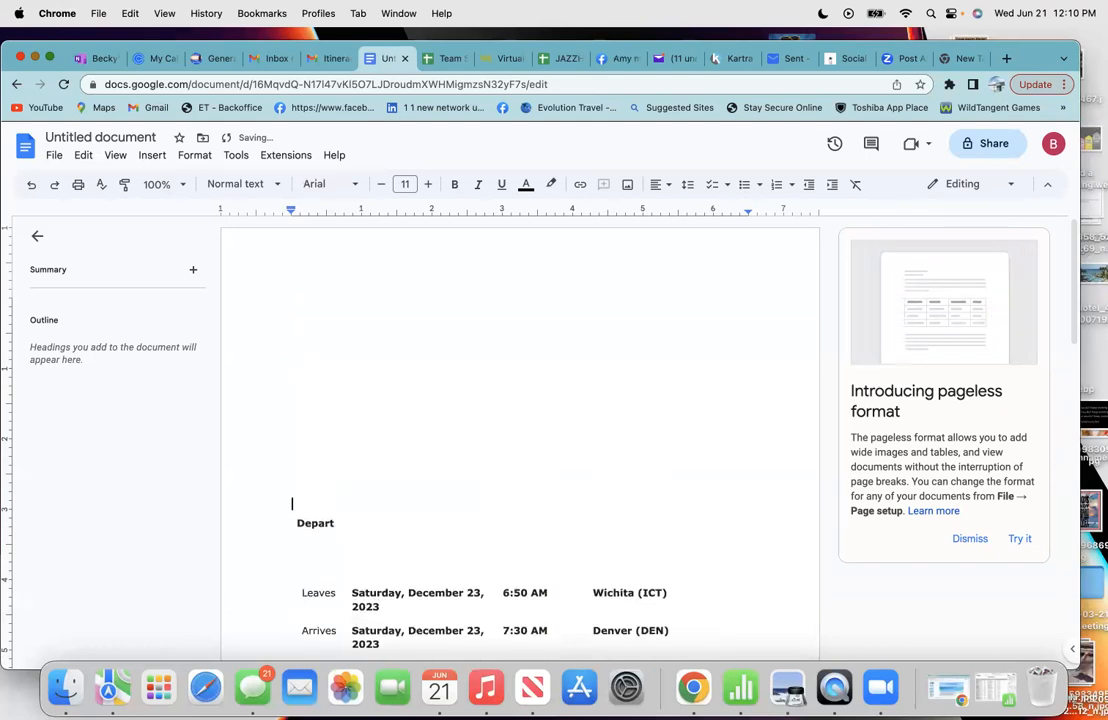
key("Return")
key("Return")
key("Return")
key("Return")
key("Return")
key("Return")
key("Return")
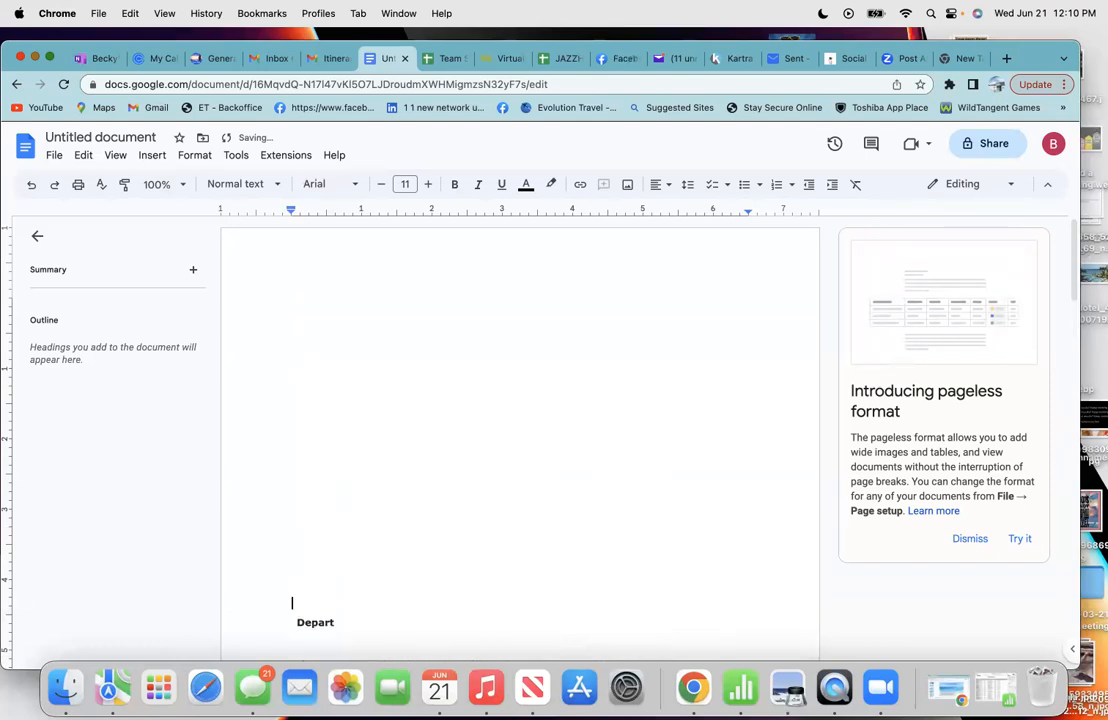
key("Return")
scroll(520, 440, "down", 3)
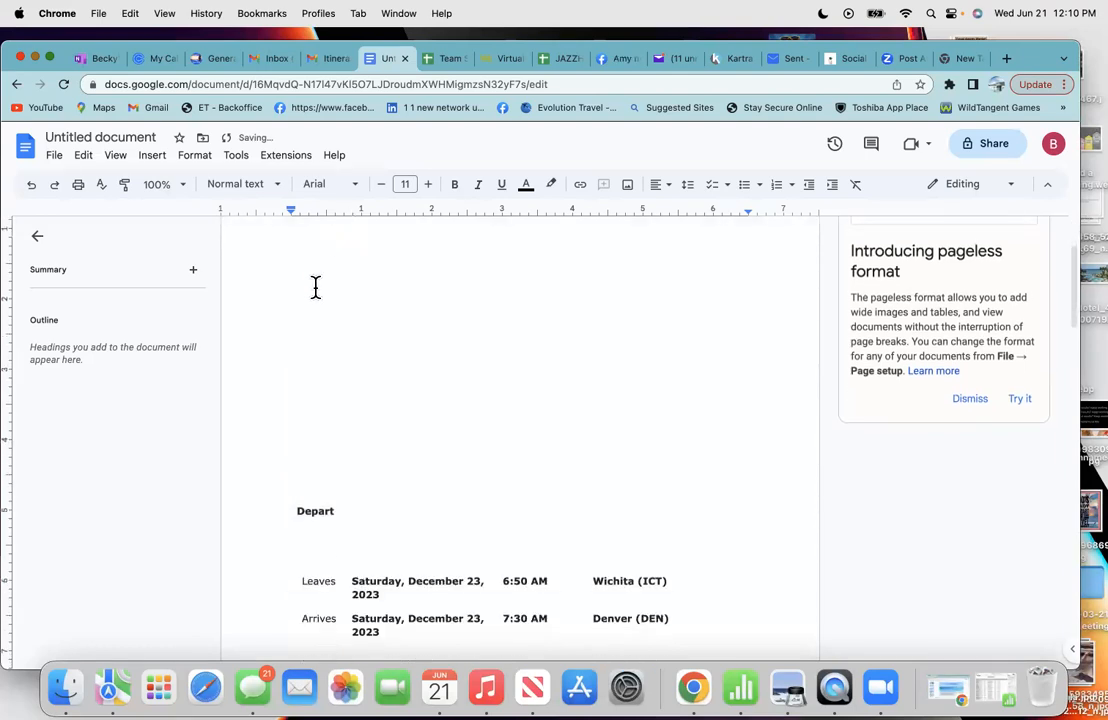
key("Return")
key("Return")
key("Return")
key("Return")
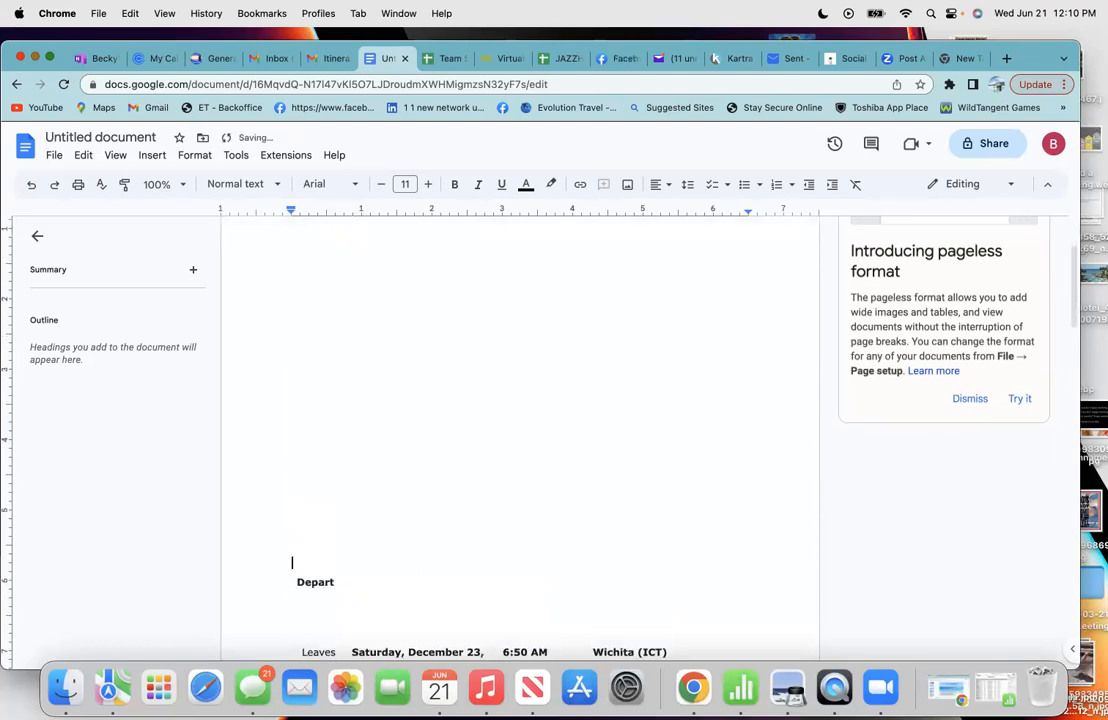
key("Return")
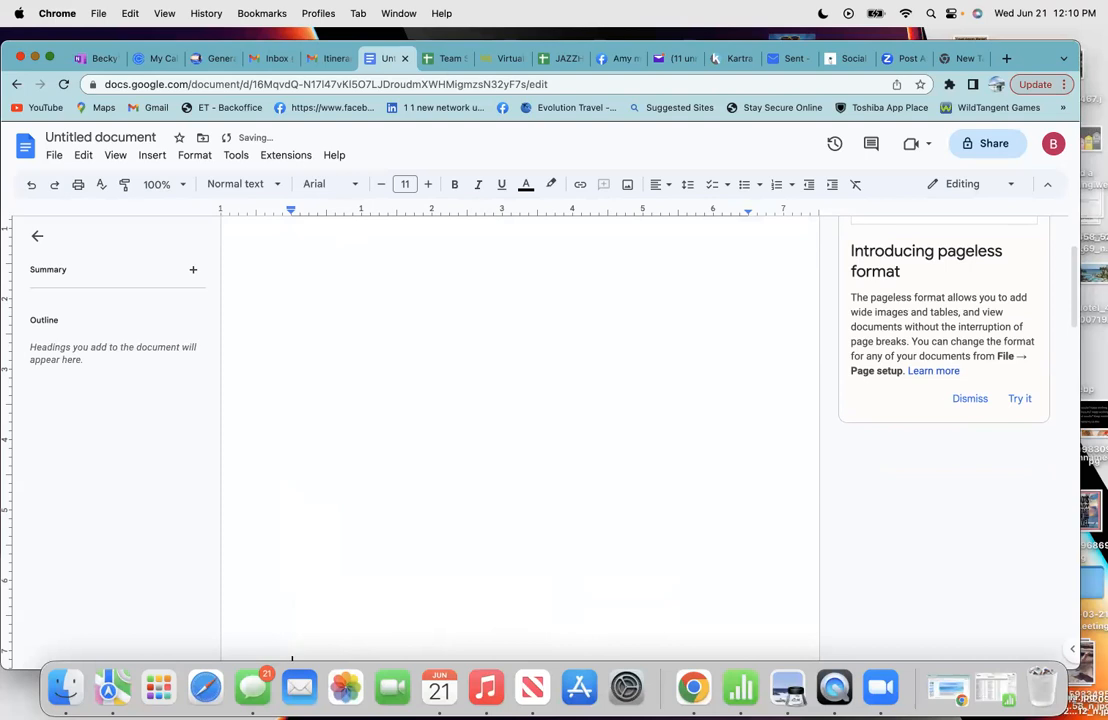
scroll(371, 412, "down", 3)
key("Return")
key("Return")
key("Return")
key("Return")
key("Return")
key("Return")
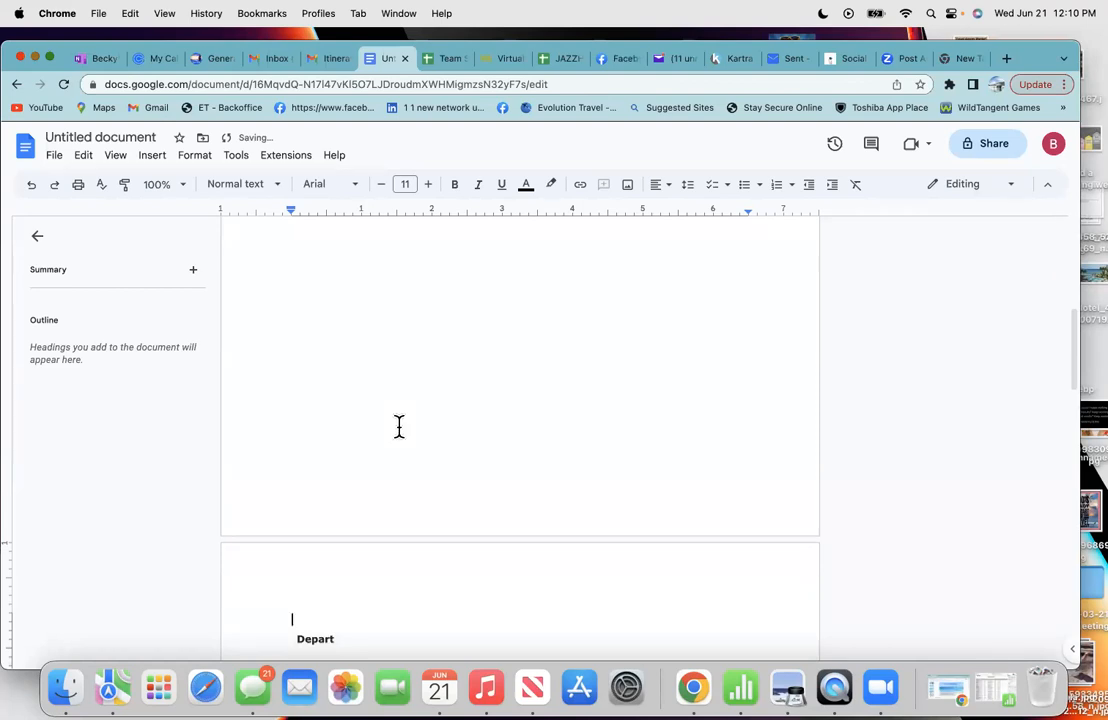
scroll(543, 424, "up", 5)
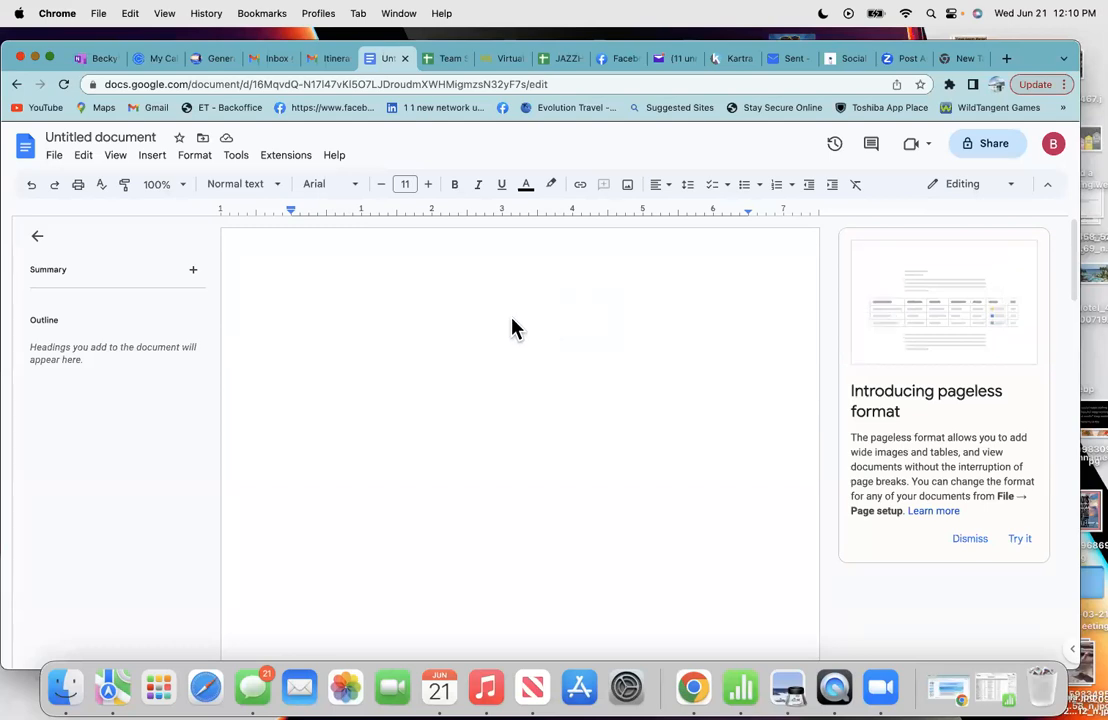
left_click(330, 60)
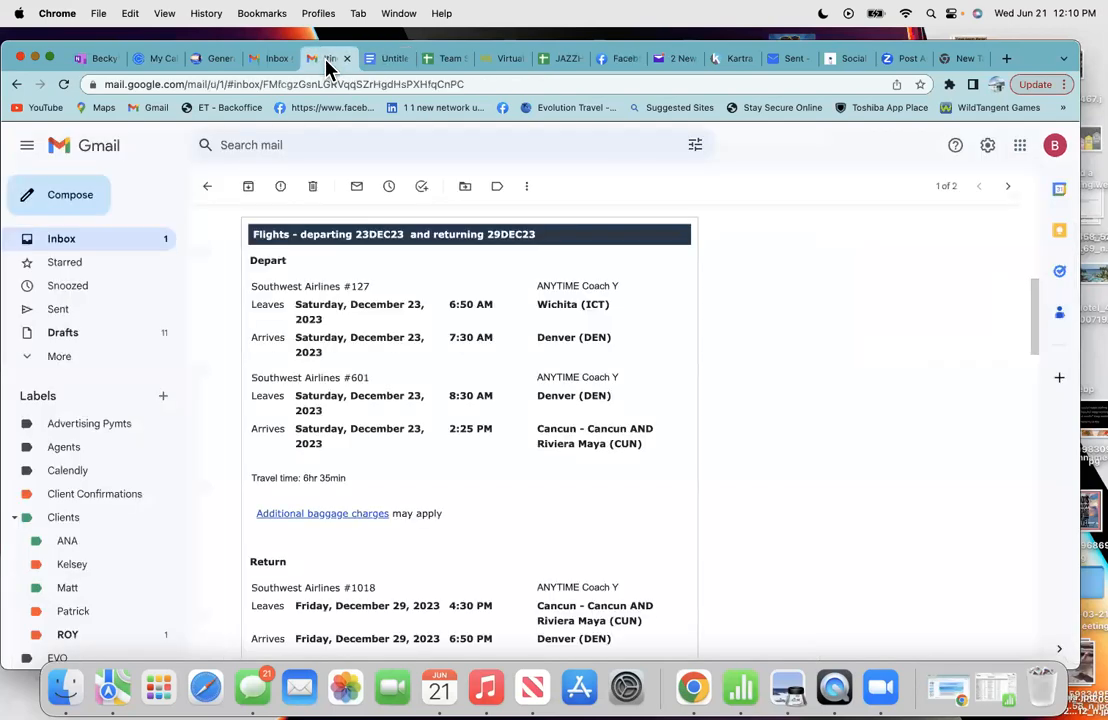
left_click(388, 60)
scroll(441, 322, "down", 2)
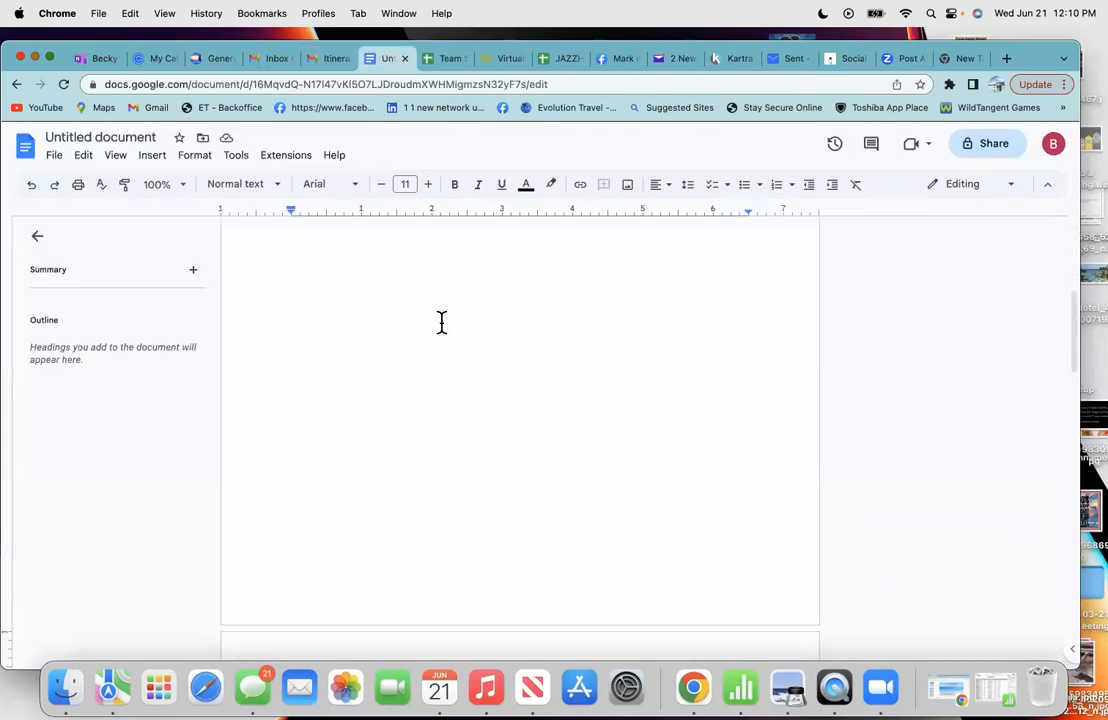
scroll(441, 322, "down", 2)
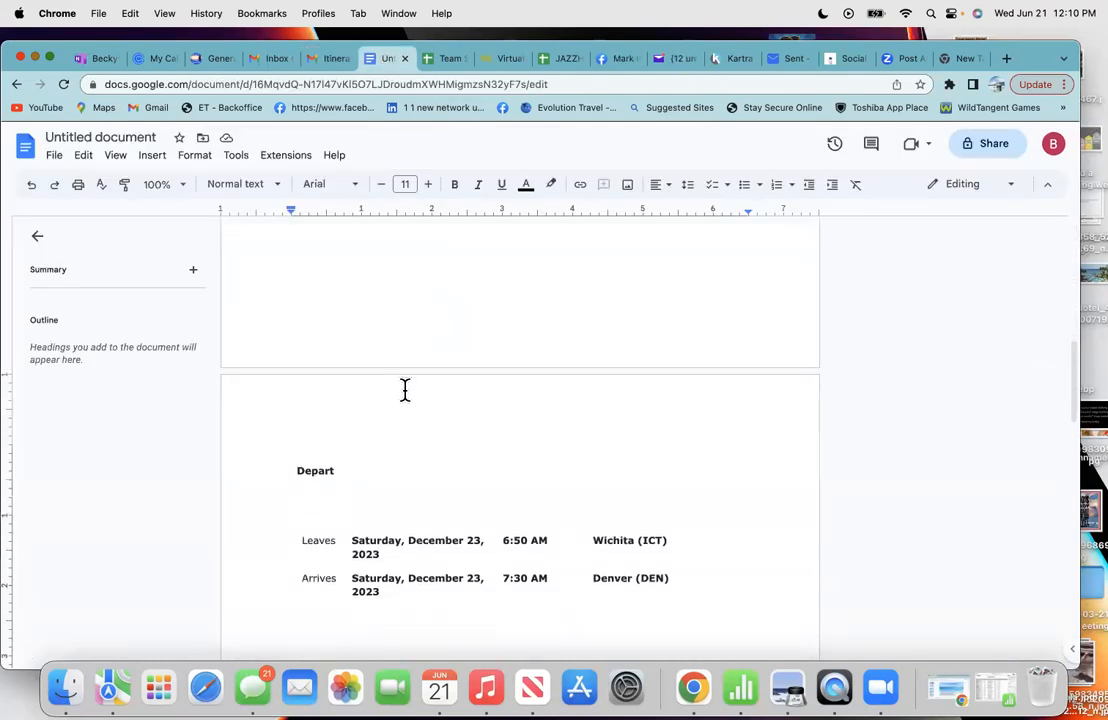
scroll(405, 389, "down", 5)
scroll(405, 389, "down", 8)
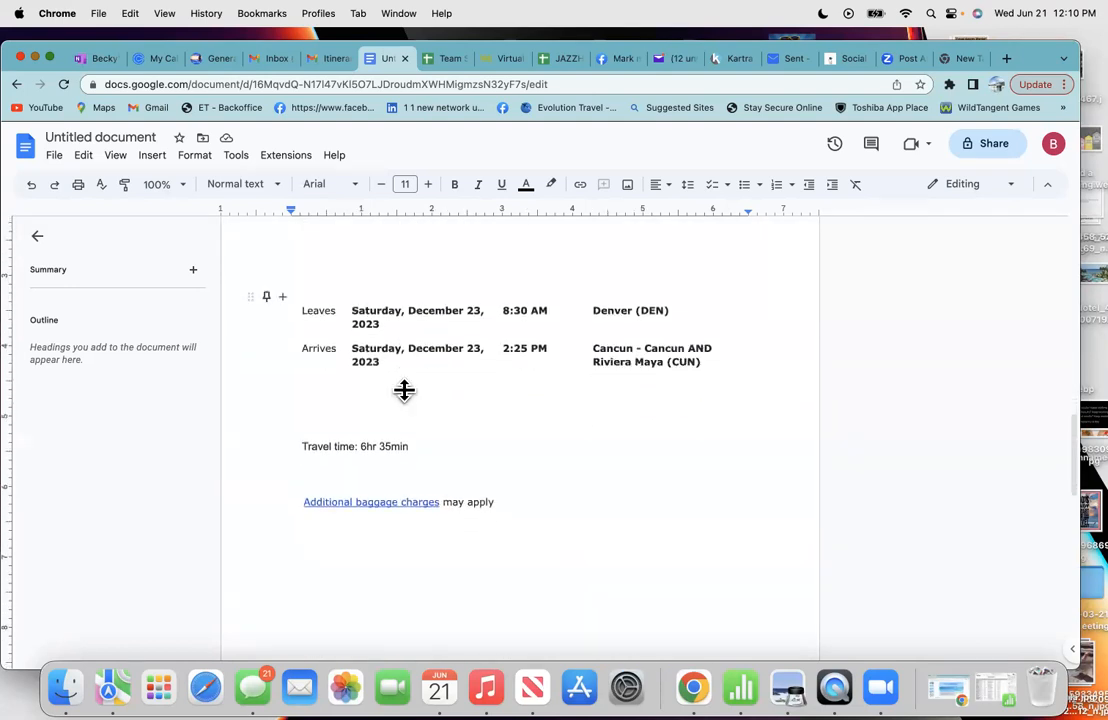
scroll(405, 389, "down", 6)
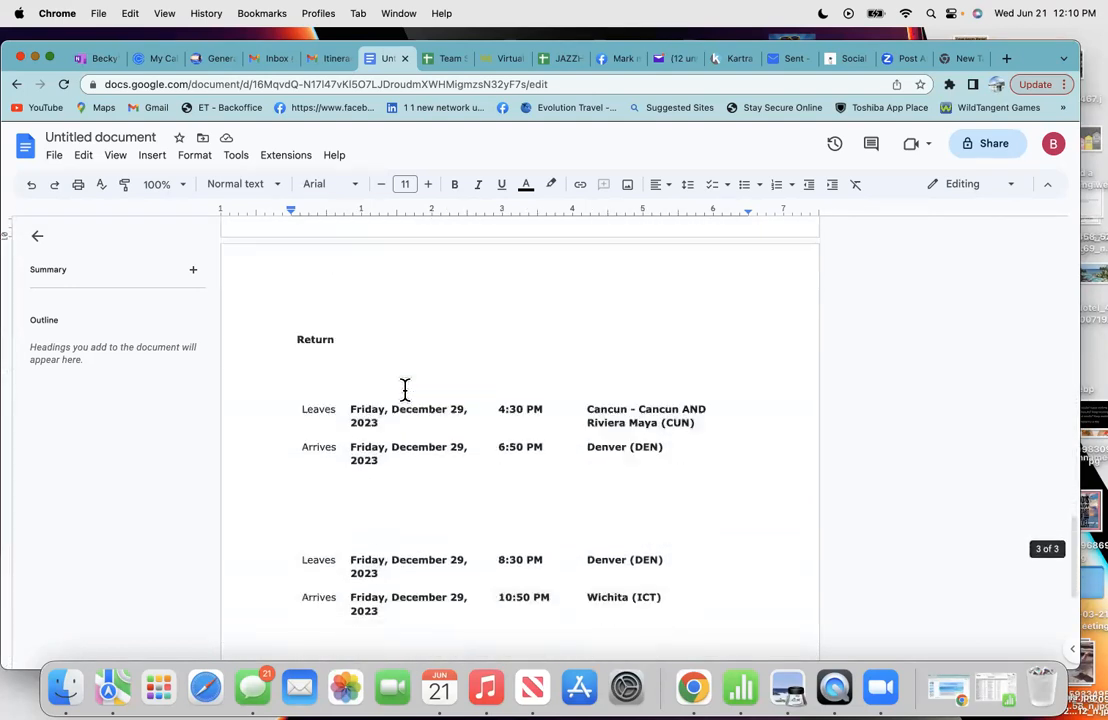
scroll(405, 389, "up", 12)
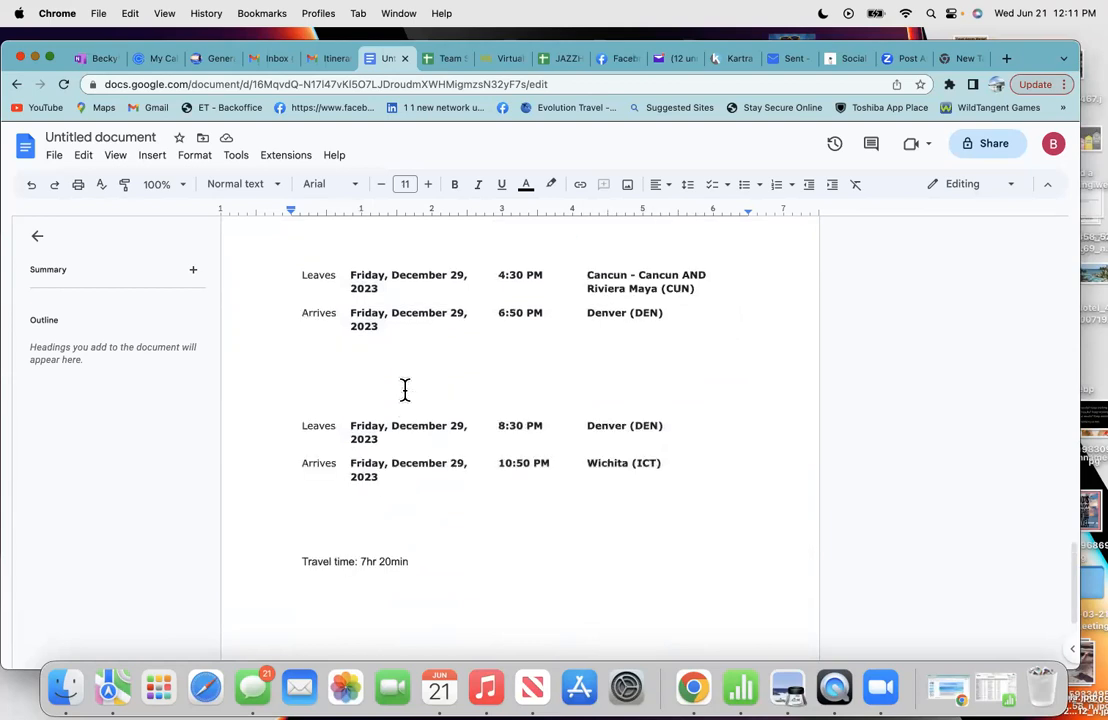
scroll(405, 389, "up", 12)
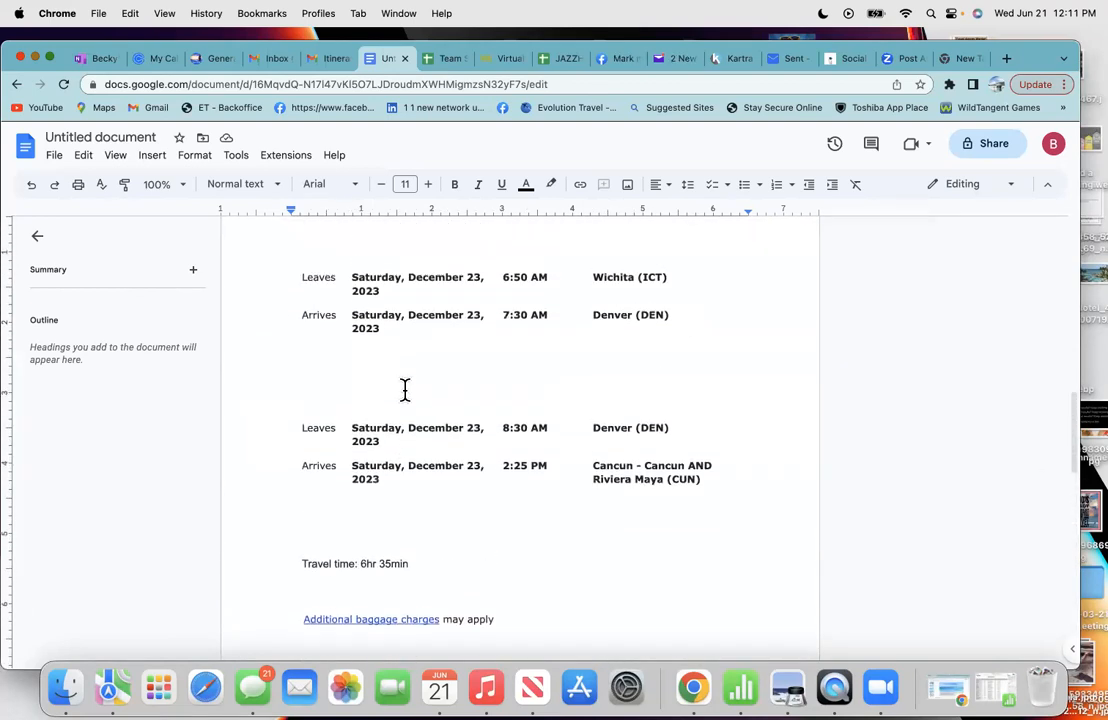
scroll(405, 389, "up", 8)
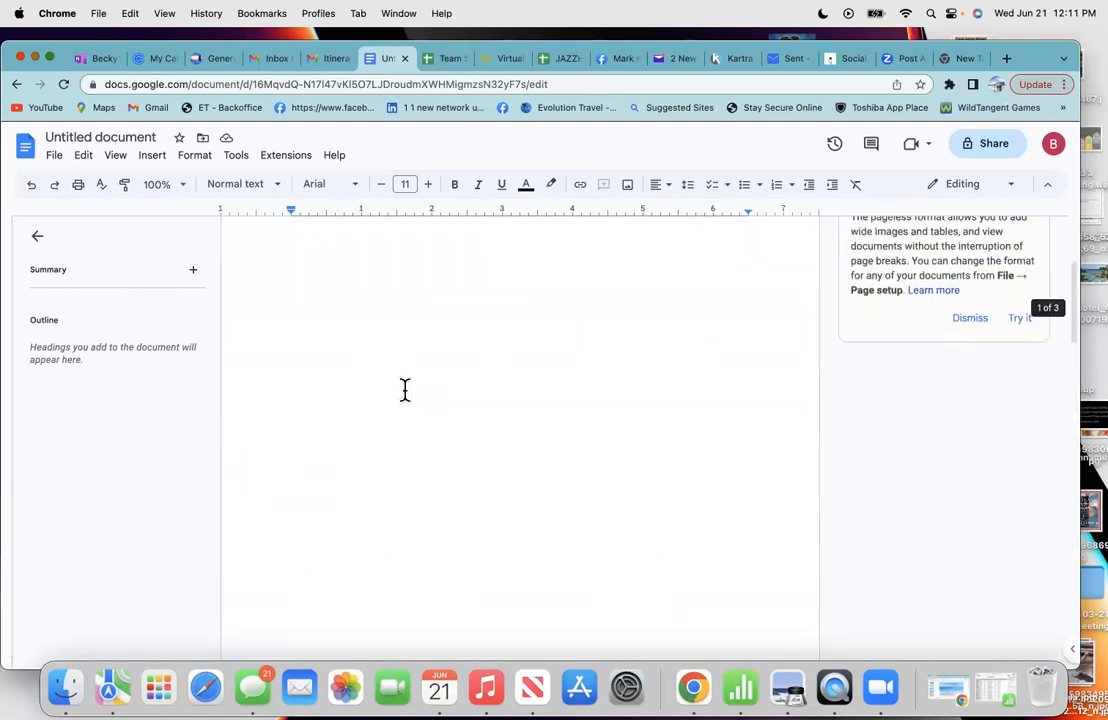
scroll(405, 389, "up", 3)
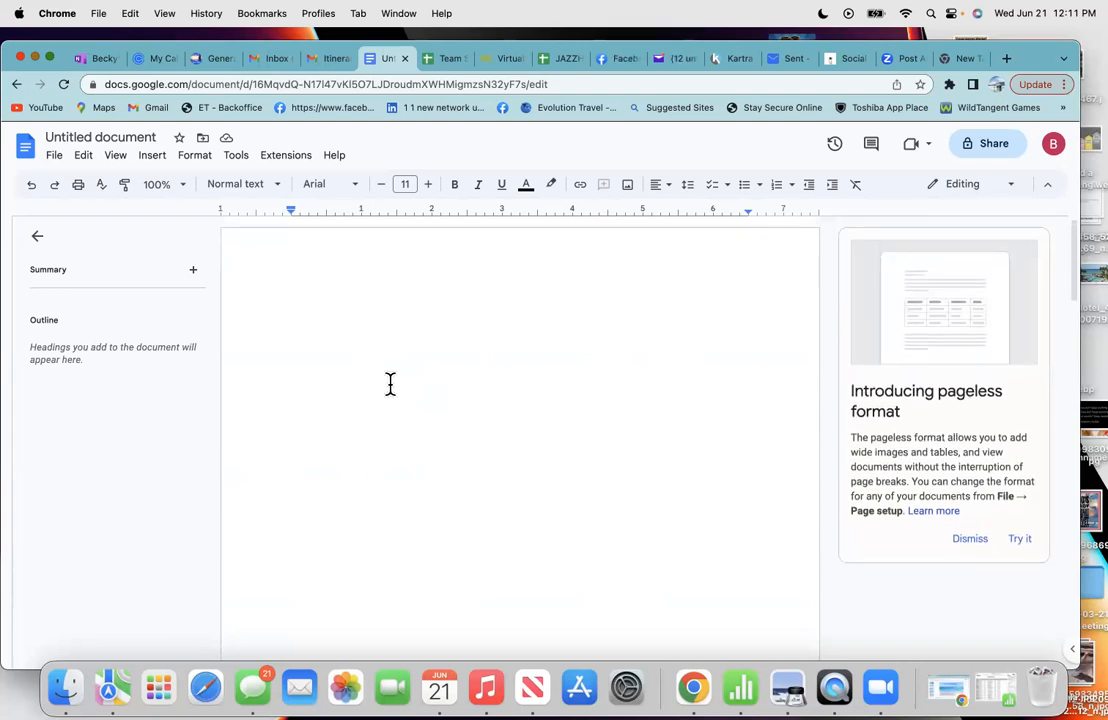
left_click(331, 315)
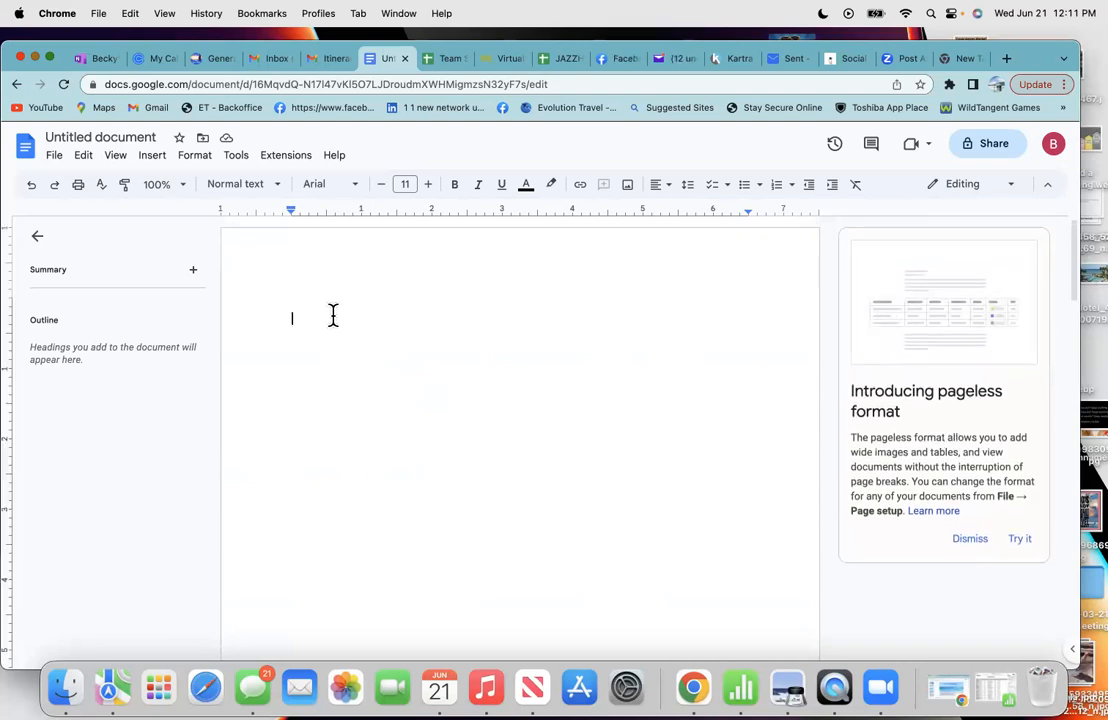
- Return to the itinerary email and scroll to the Dreams Aventuras Riviera Maya stay, 23DEC23–29DEC23
left_click(317, 62)
scroll(413, 472, "down", 5)
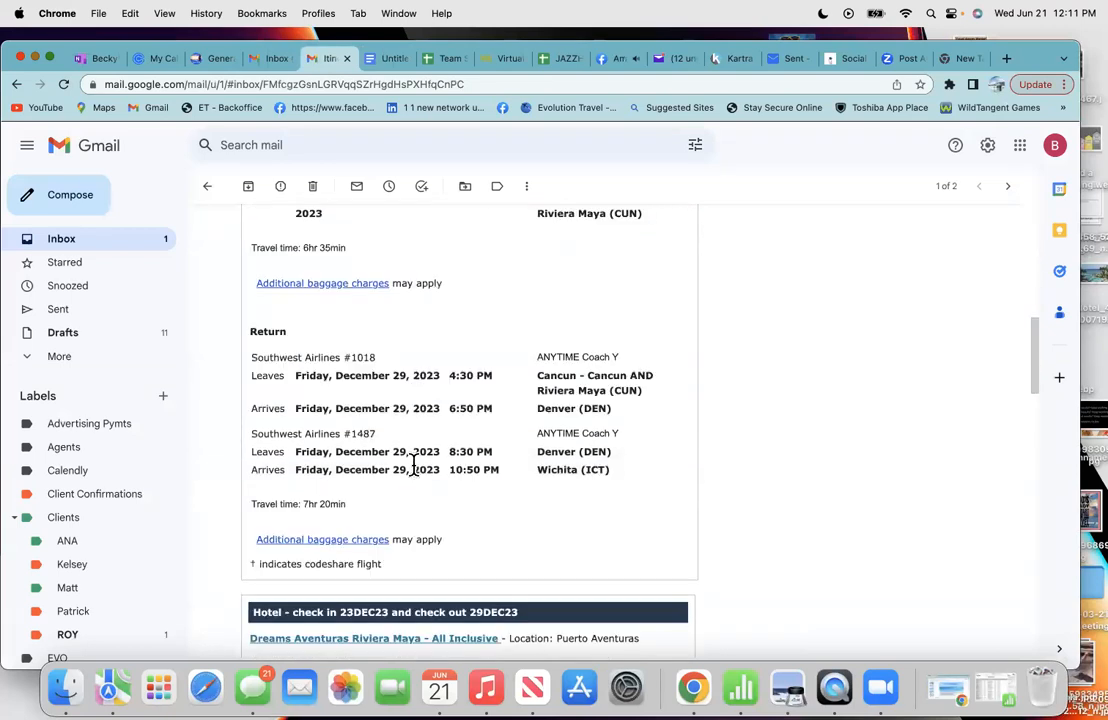
scroll(413, 465, "down", 3)
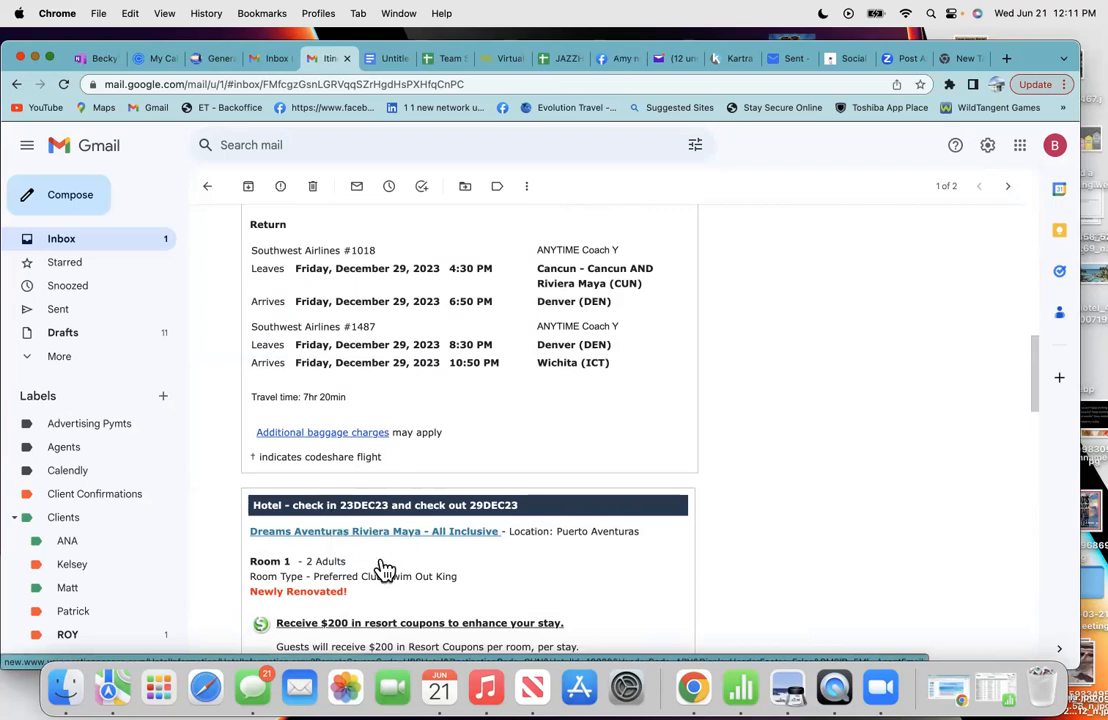
scroll(383, 568, "down", 2)
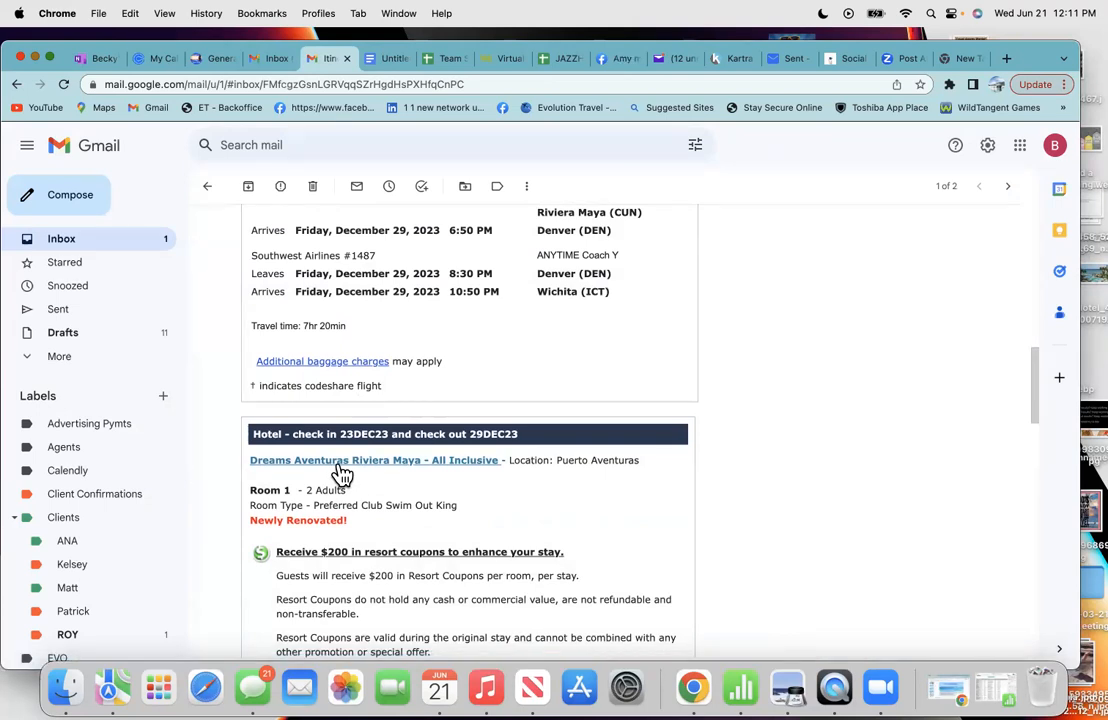
- Open the Dreams Aventuras Riviera Maya page from the hotel link and resize the browser window
left_click(342, 466)
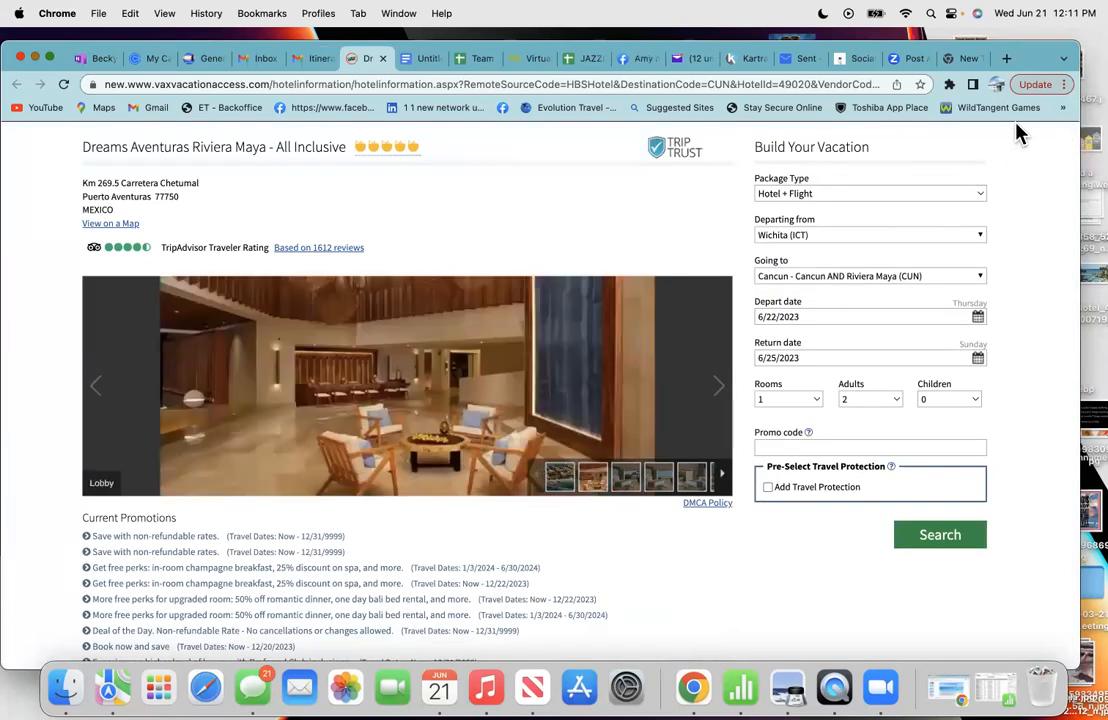
left_click_drag(1023, 60, 997, 17)
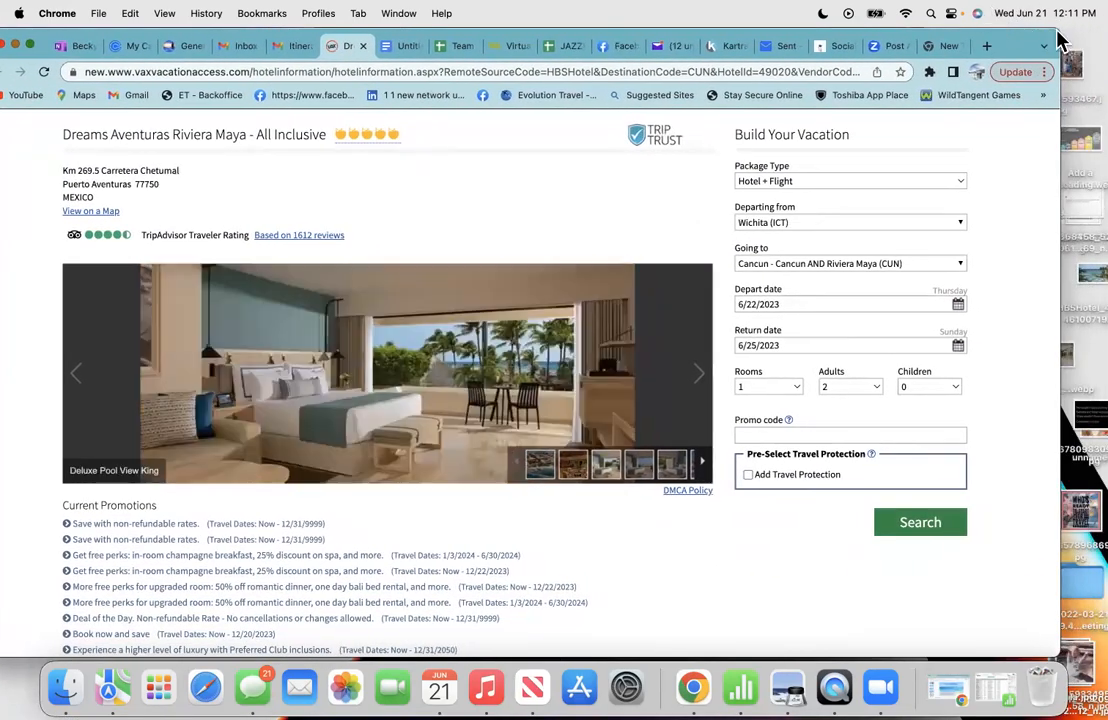
left_click_drag(1056, 37, 1020, 36)
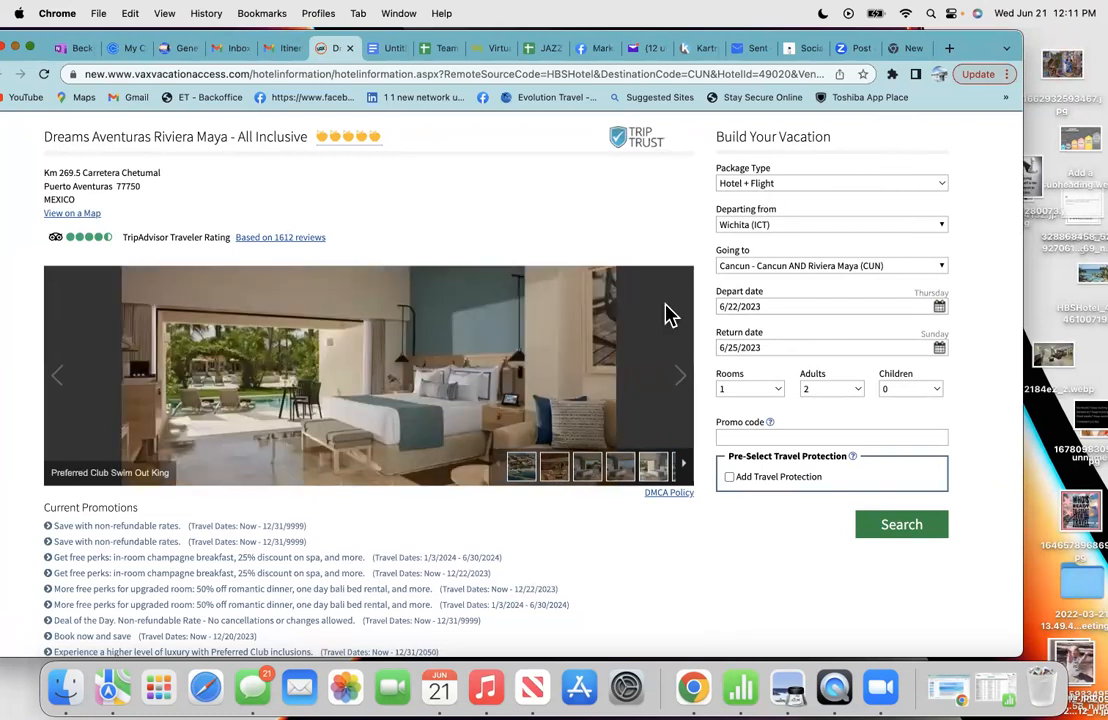
left_click_drag(243, 395, 1060, 350)
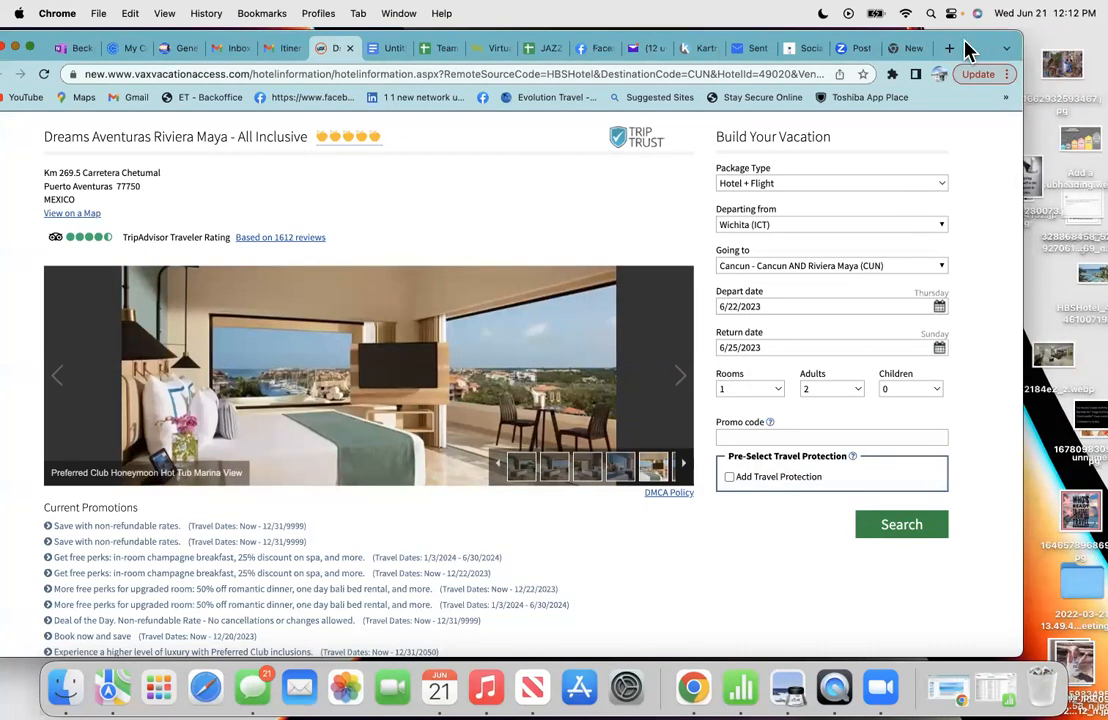
left_click_drag(1014, 35, 953, 45)
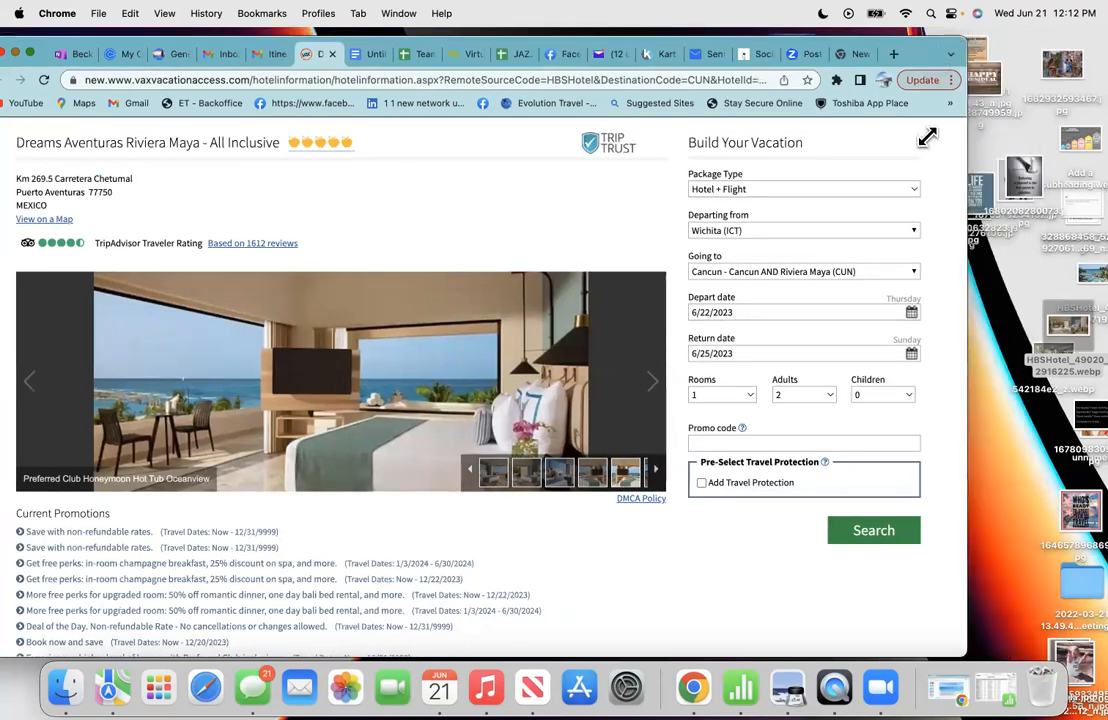
- Page the photo thumbnail strip back to the first images of the hotel gallery
left_click(472, 471)
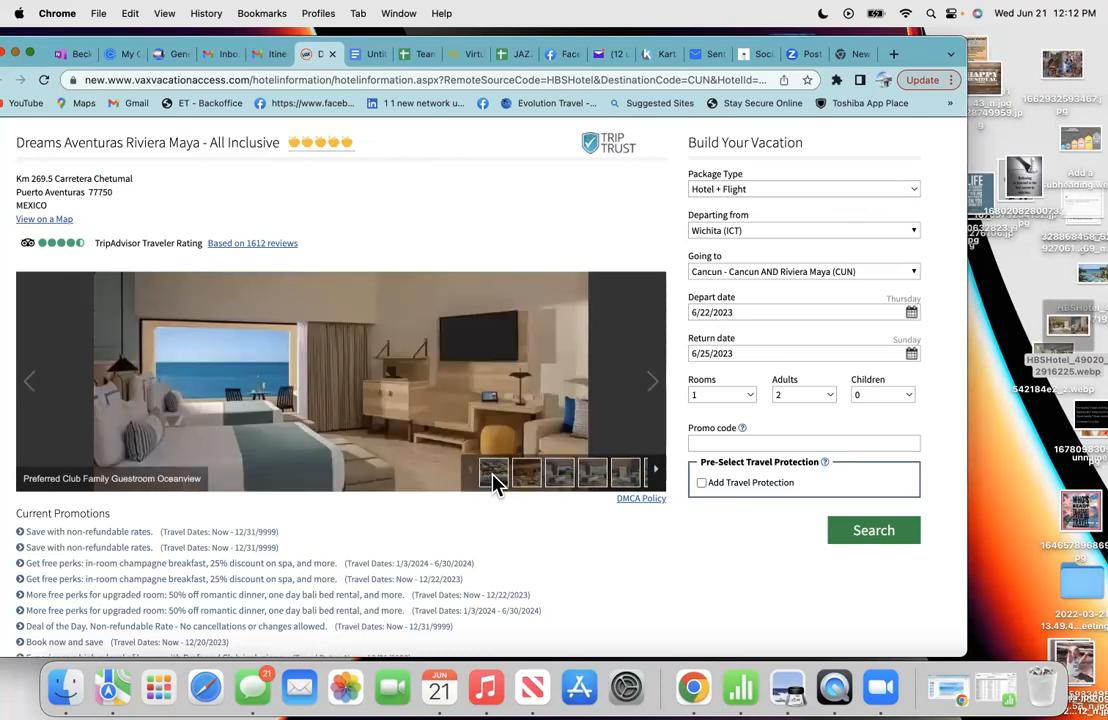
left_click(493, 474)
left_click(467, 470)
left_click(483, 475)
left_click(467, 470)
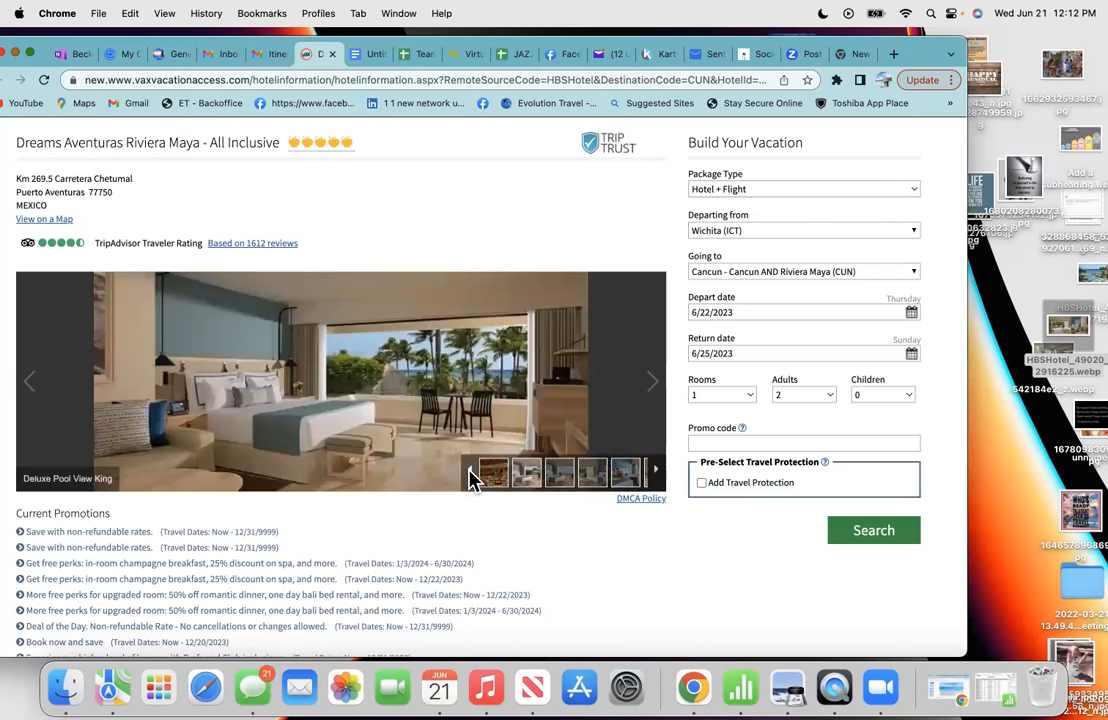
left_click(471, 478)
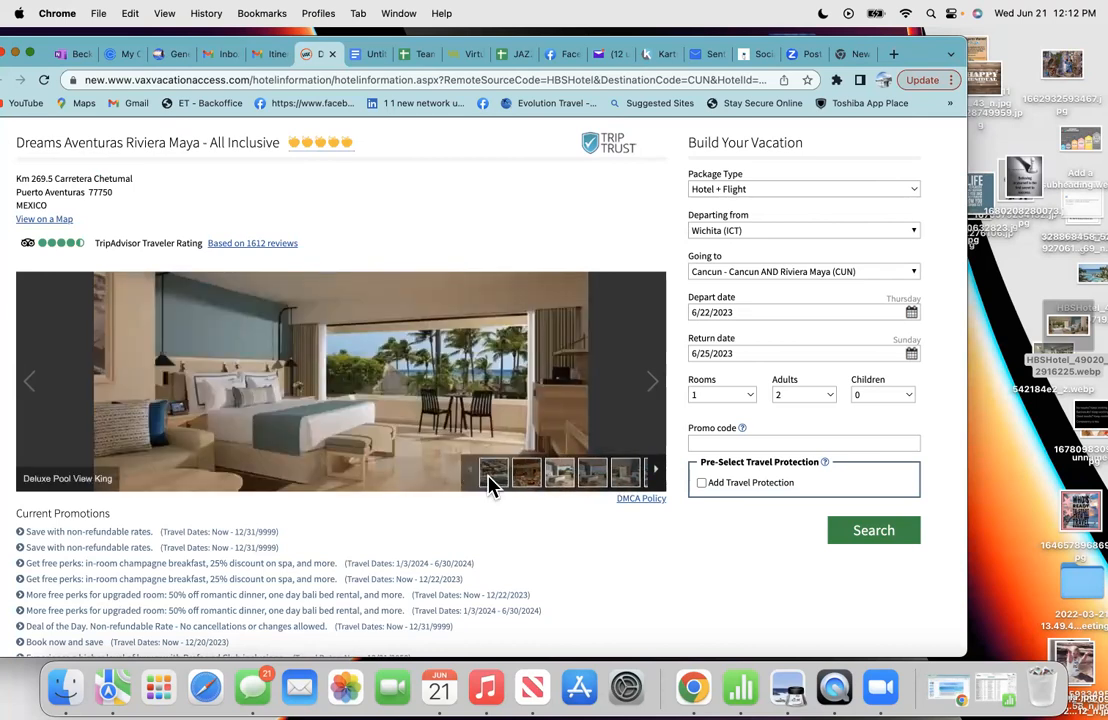
- Show the Aerial View photo in the gallery and drag it onto the desktop
left_click(491, 482)
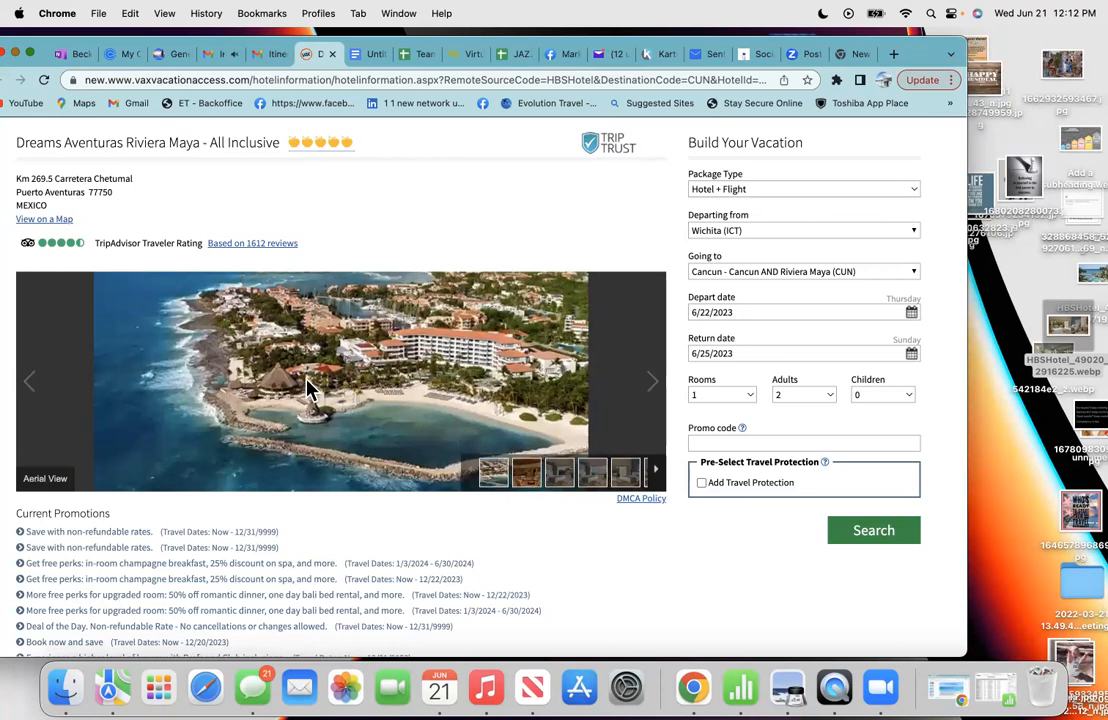
left_click_drag(307, 388, 1062, 476)
double_click(1050, 376)
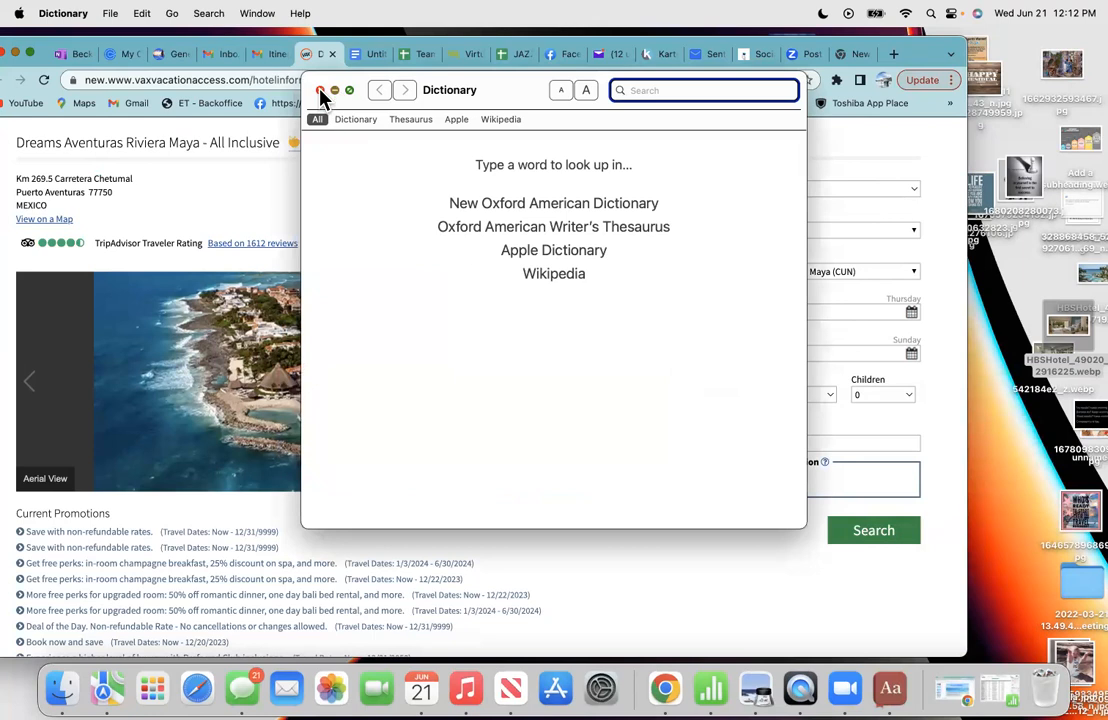
left_click(320, 91)
left_click_drag(1050, 468, 1026, 291)
- Trash the old desktop images 542184e2_z.webp and HBSHotel_49020_2916225.webp
left_click(1050, 353)
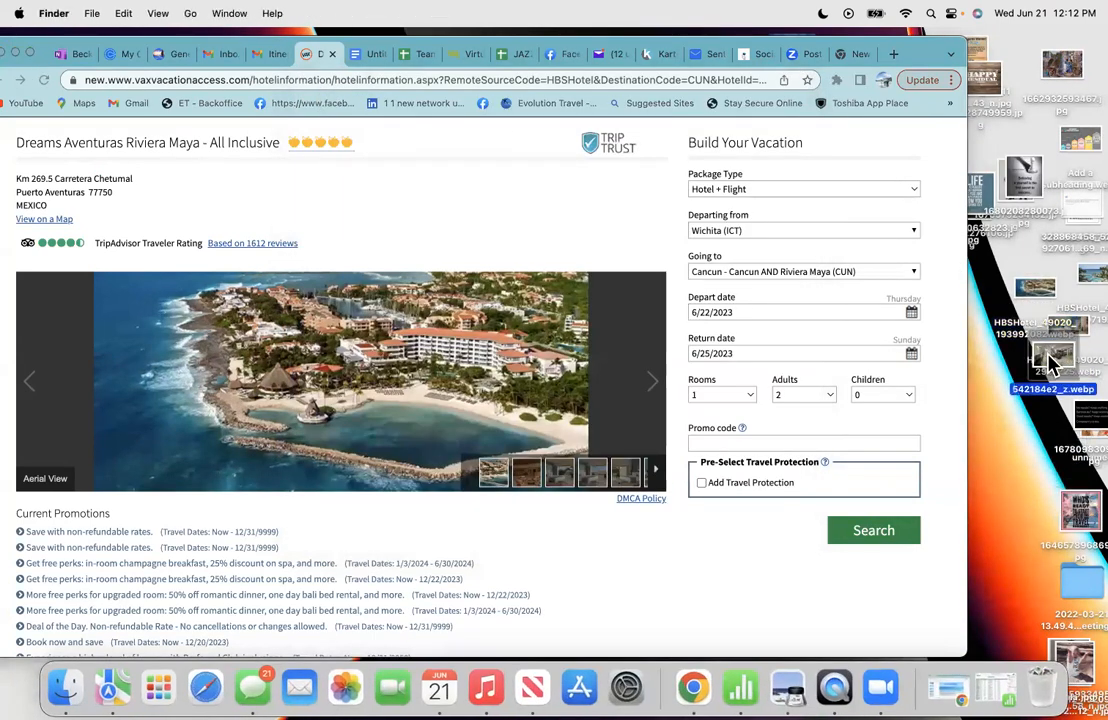
left_click_drag(1049, 389, 1040, 695)
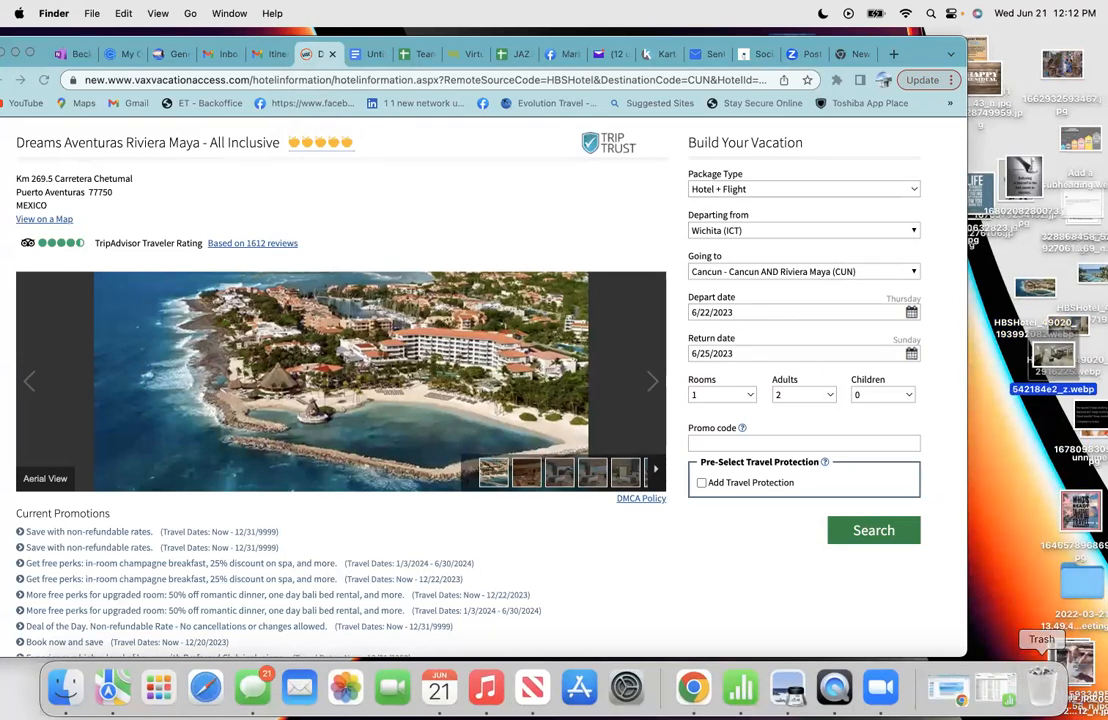
left_click(1083, 337)
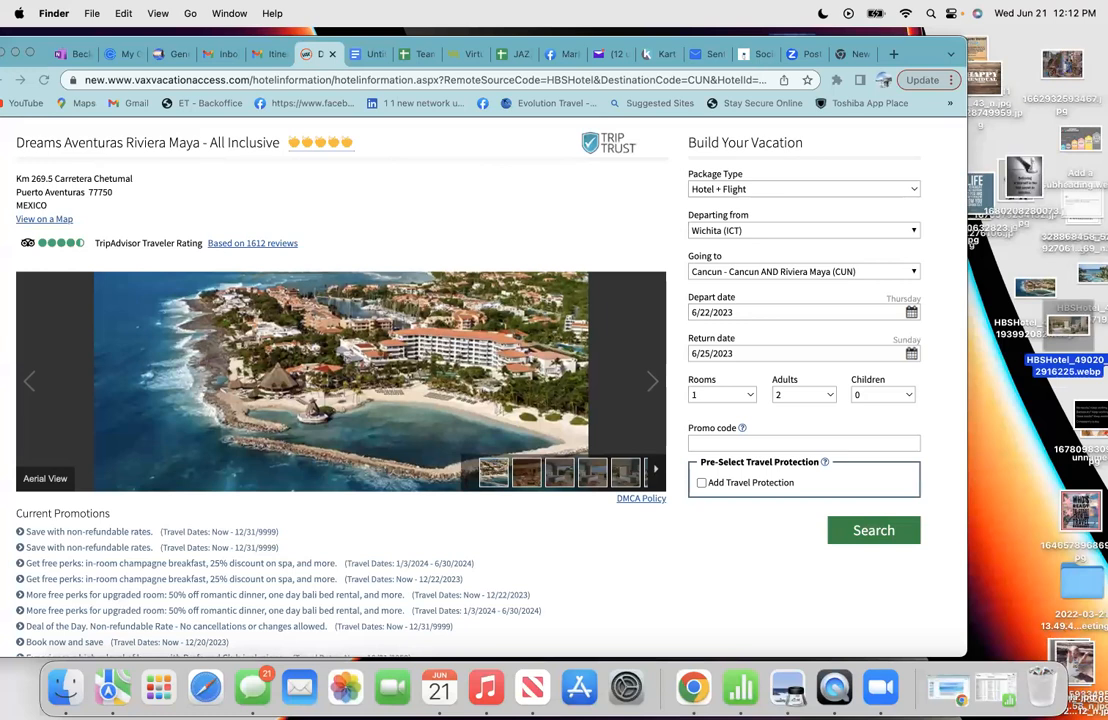
left_click_drag(1078, 330, 1043, 693)
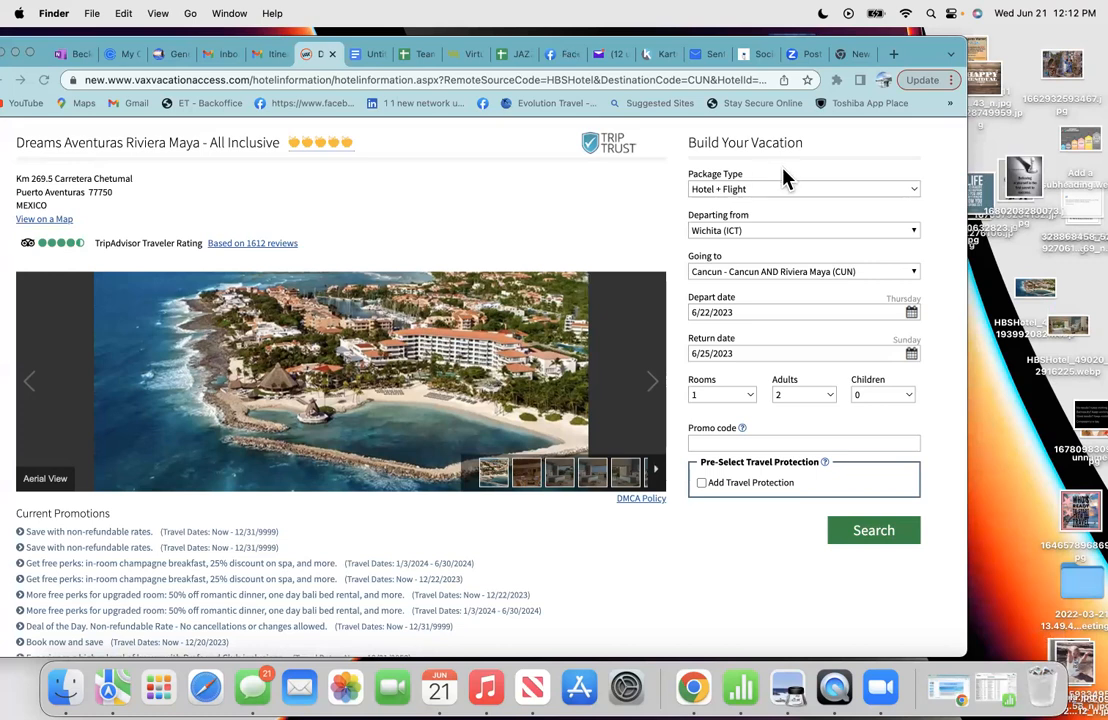
scroll(366, 448, "down", 1)
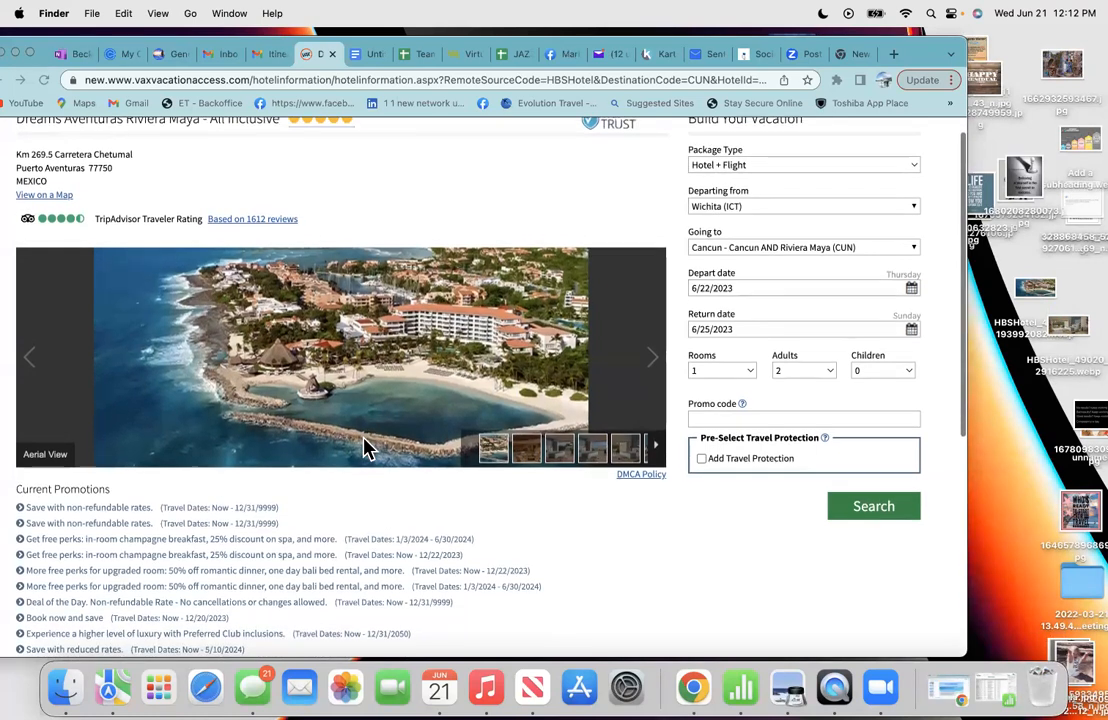
scroll(366, 448, "up", 1)
left_click_drag(927, 54, 958, 50)
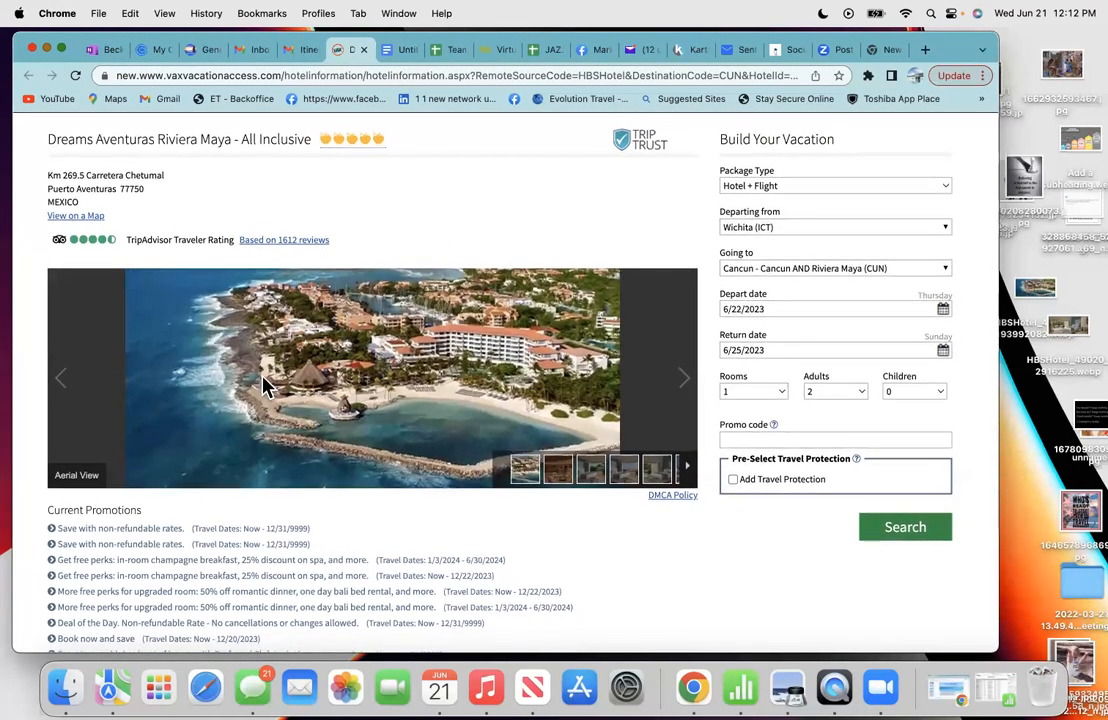
- Expand the full resort description under Hotel Details with more (+)
scroll(255, 270, "down", 5)
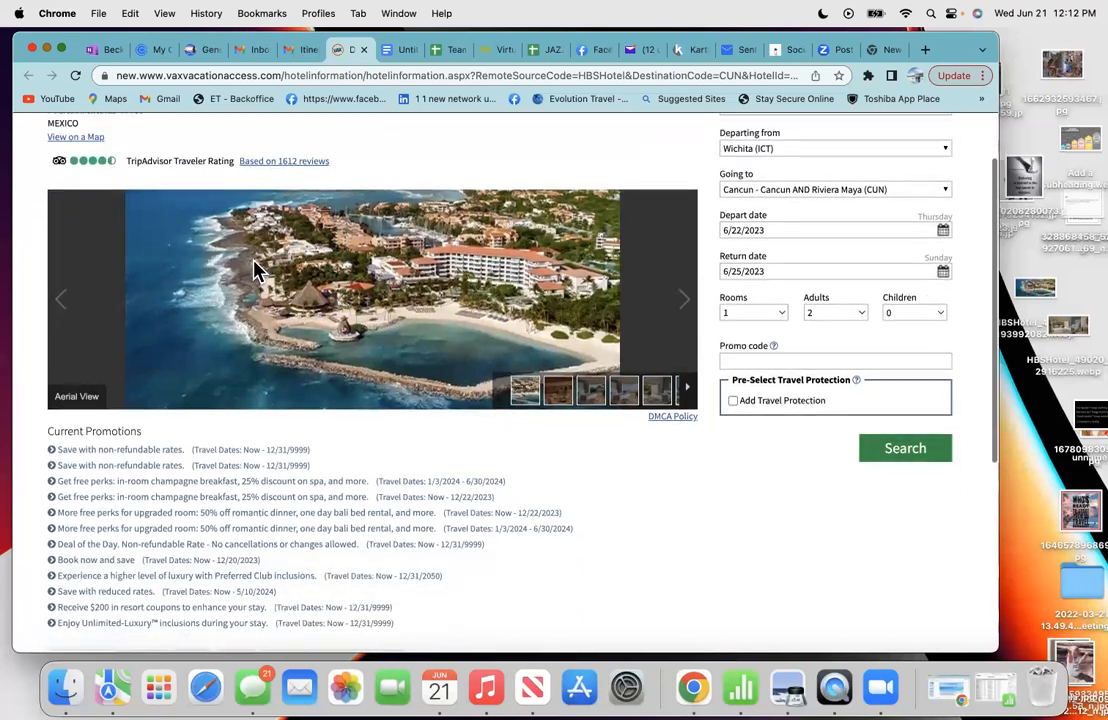
scroll(257, 270, "down", 2)
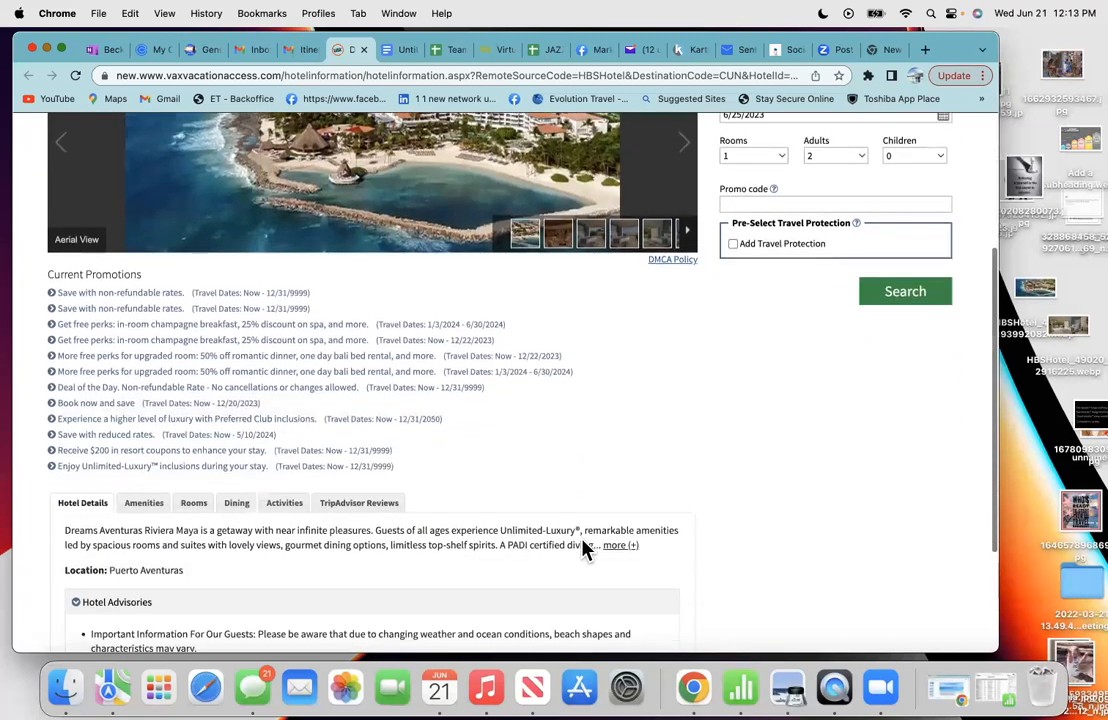
left_click(618, 545)
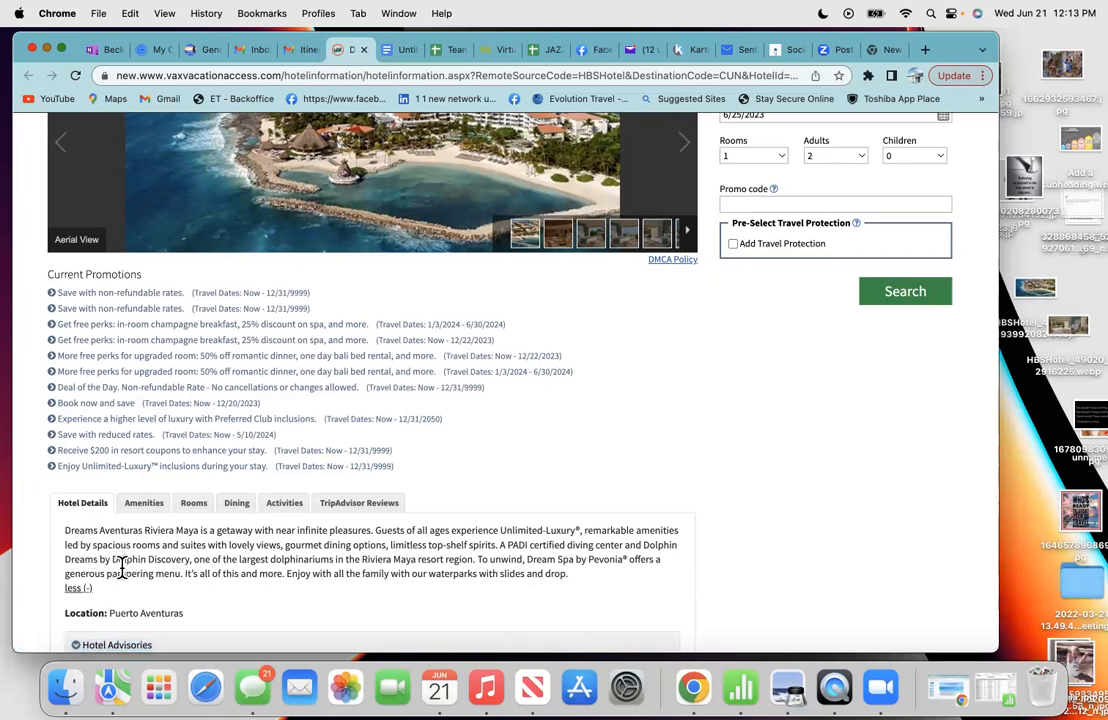
- Select the whole description paragraph, ending with waterparks with slides and drop, and copy it
left_click_drag(570, 575, 141, 559)
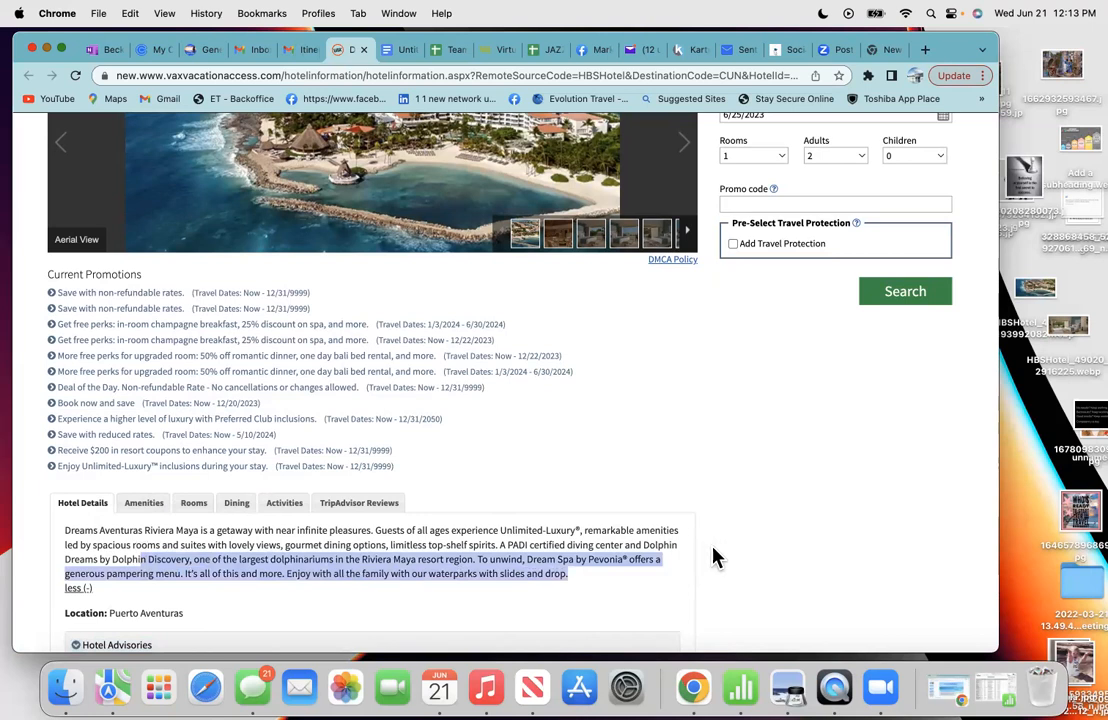
left_click(518, 594)
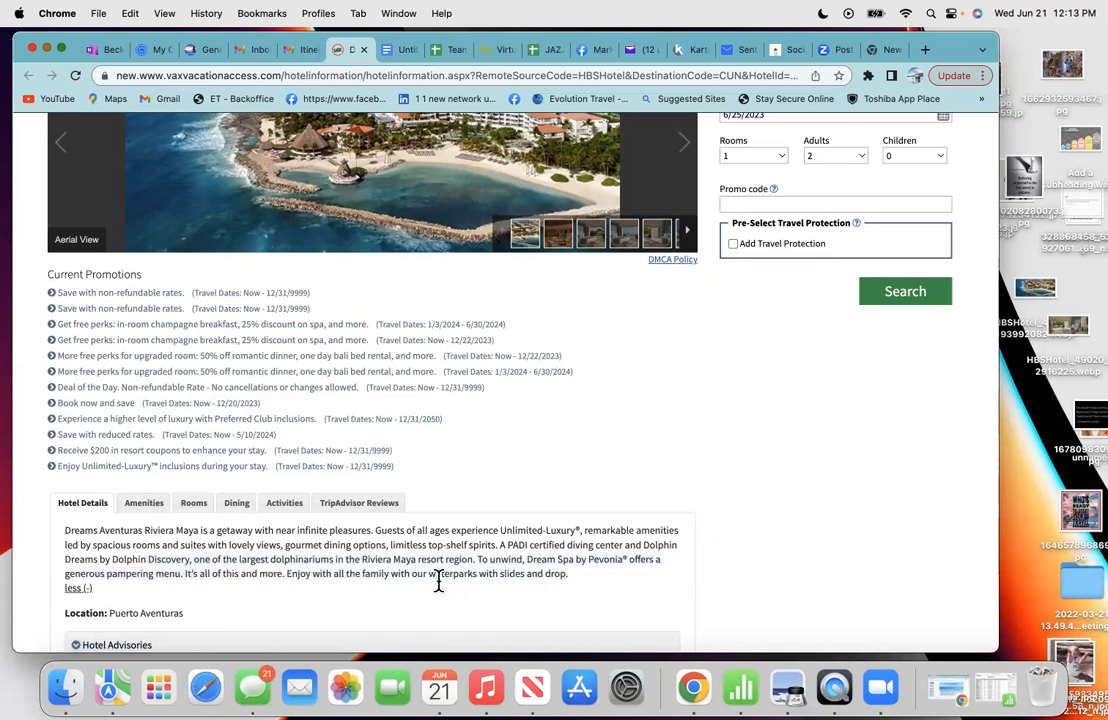
left_click_drag(569, 584, 65, 535)
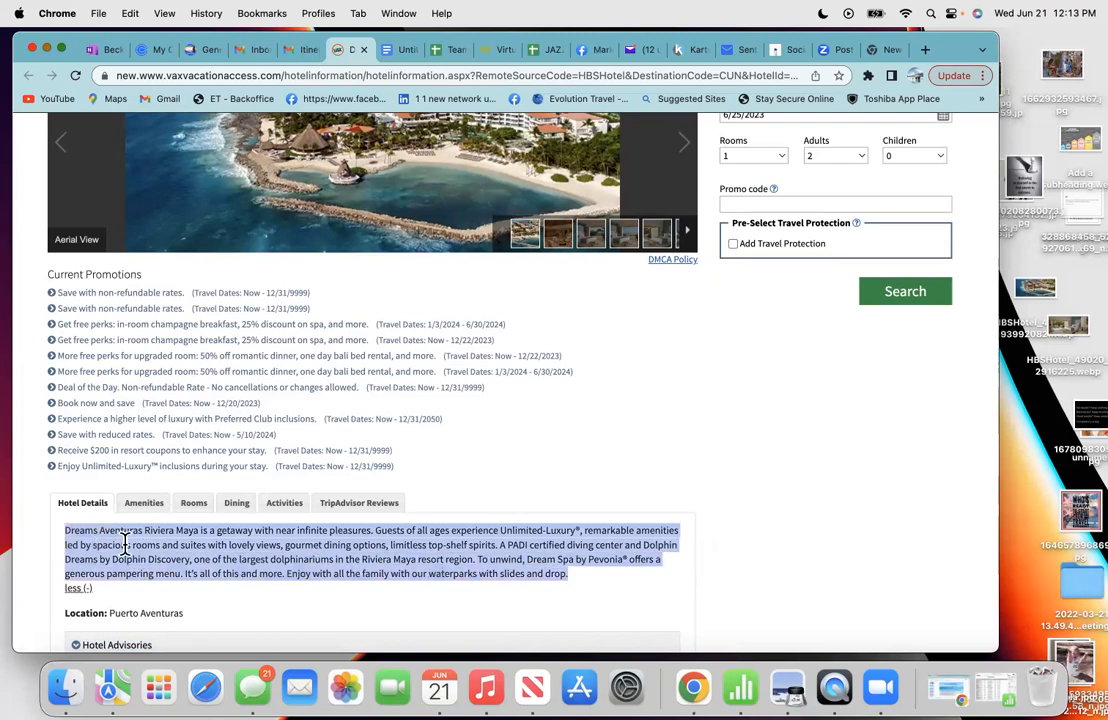
right_click(124, 543)
left_click(397, 380)
scroll(400, 388, "up", 1)
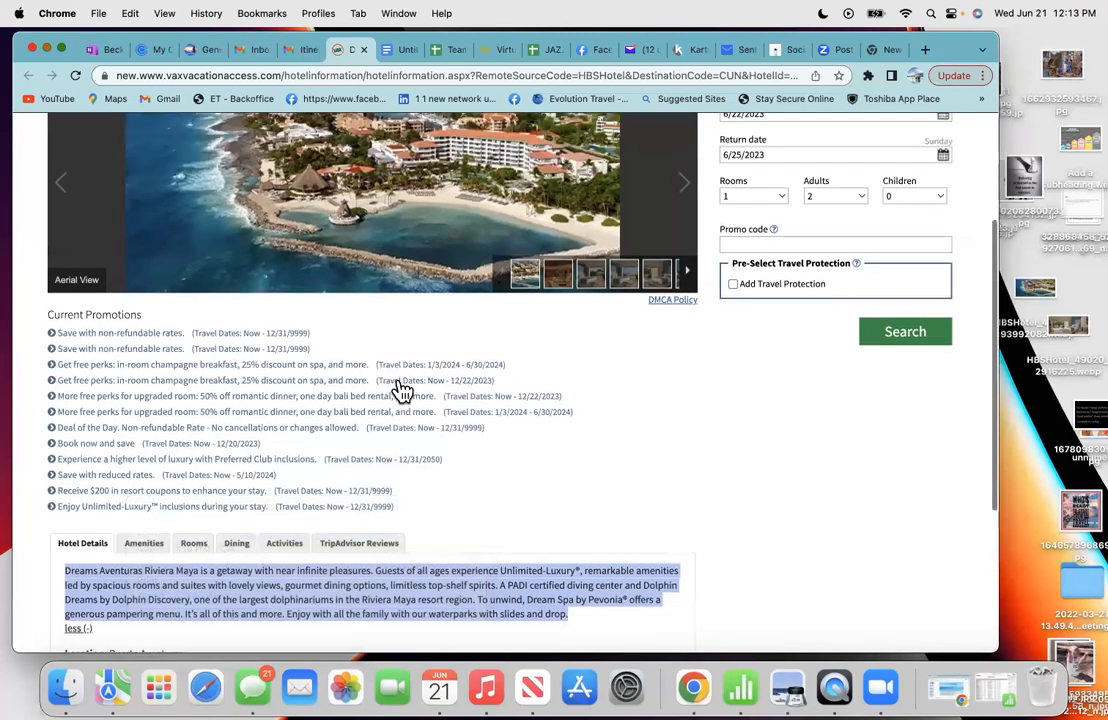
scroll(400, 390, "up", 5)
mouse_move(359, 143)
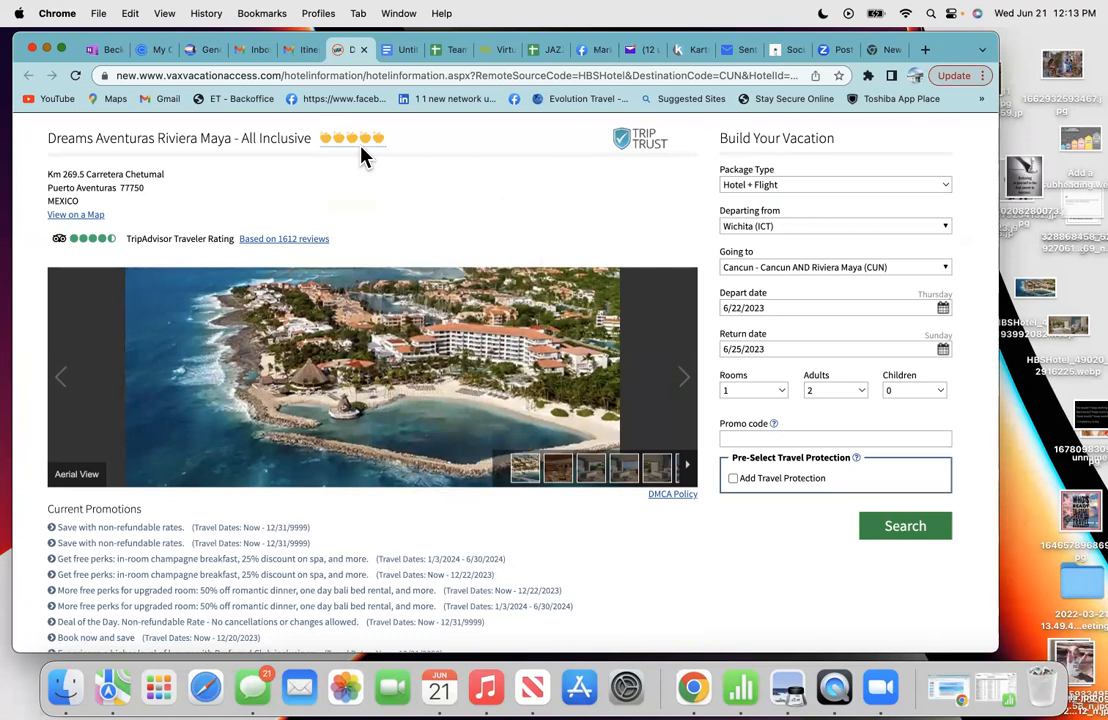
scroll(392, 393, "down", 4)
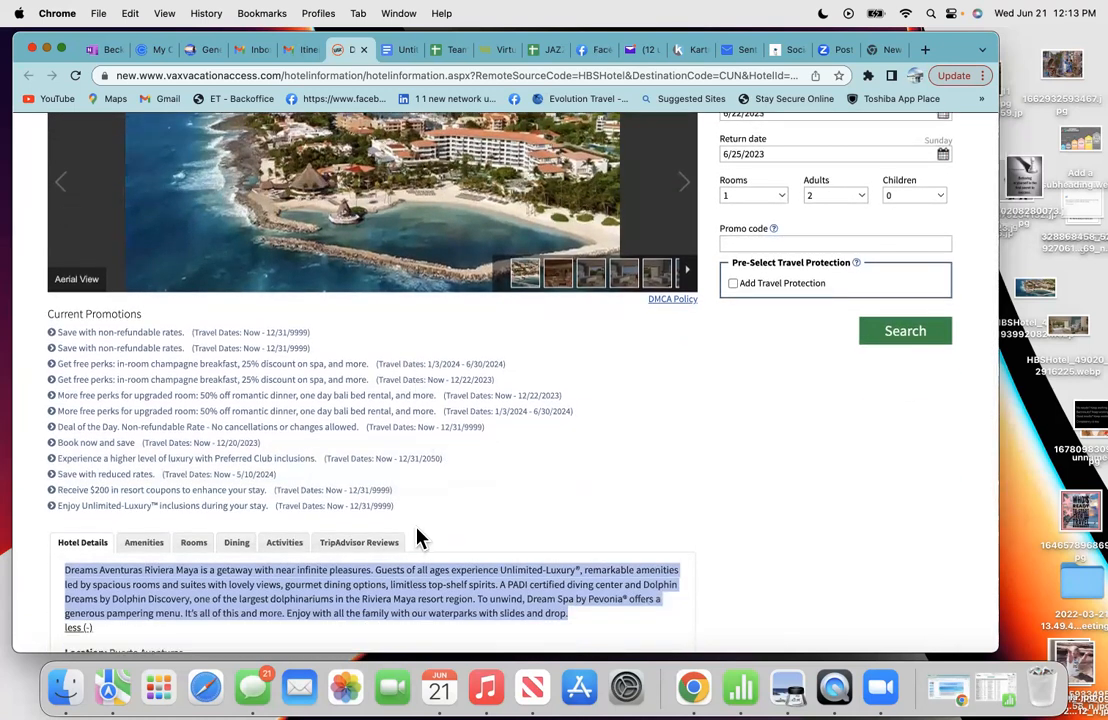
left_click(436, 540)
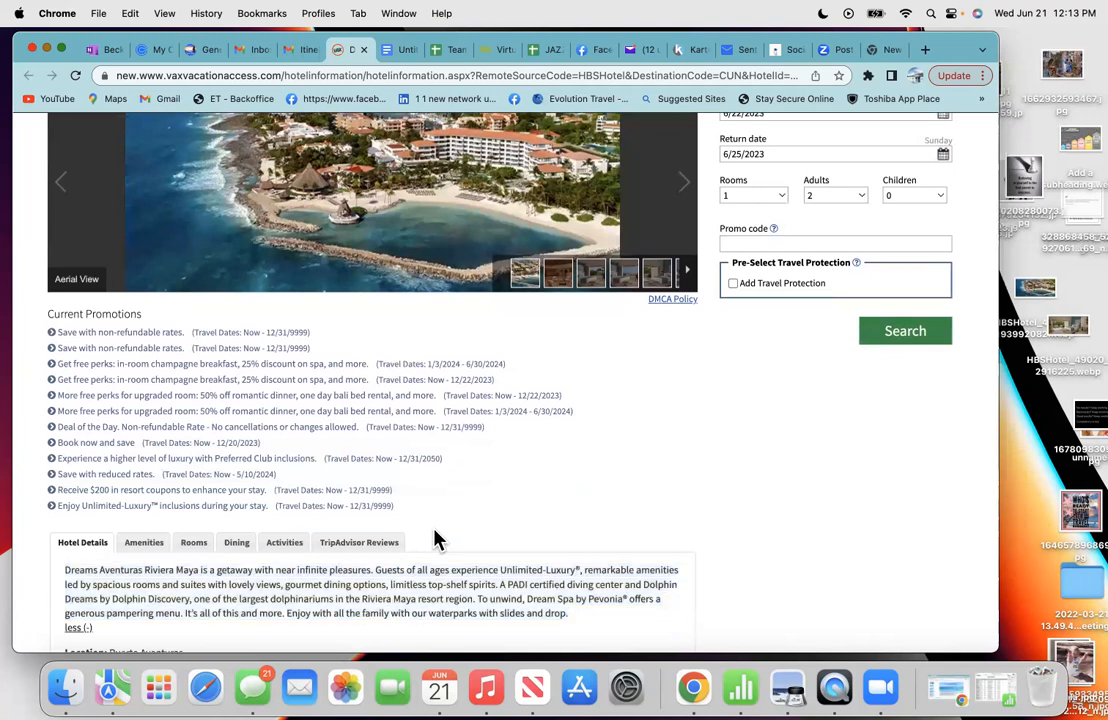
- Read through the resort's TripAdvisor Reviews, then return to the Untitled Google Doc
left_click(355, 548)
scroll(498, 520, "down", 3)
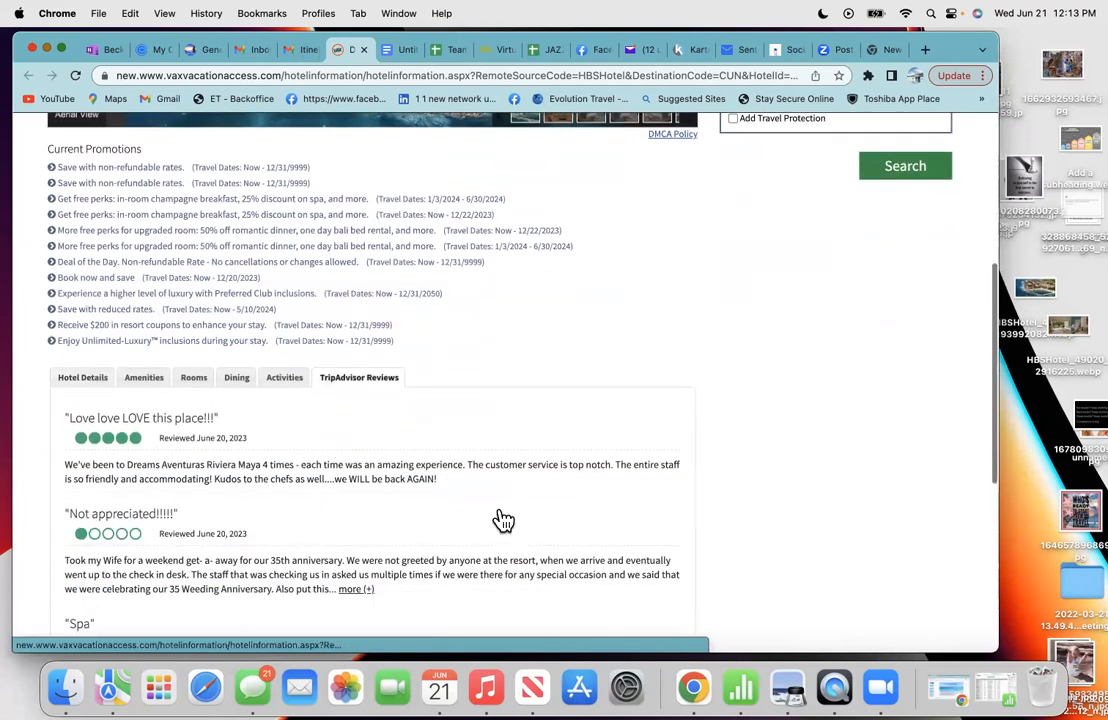
scroll(503, 520, "down", 1)
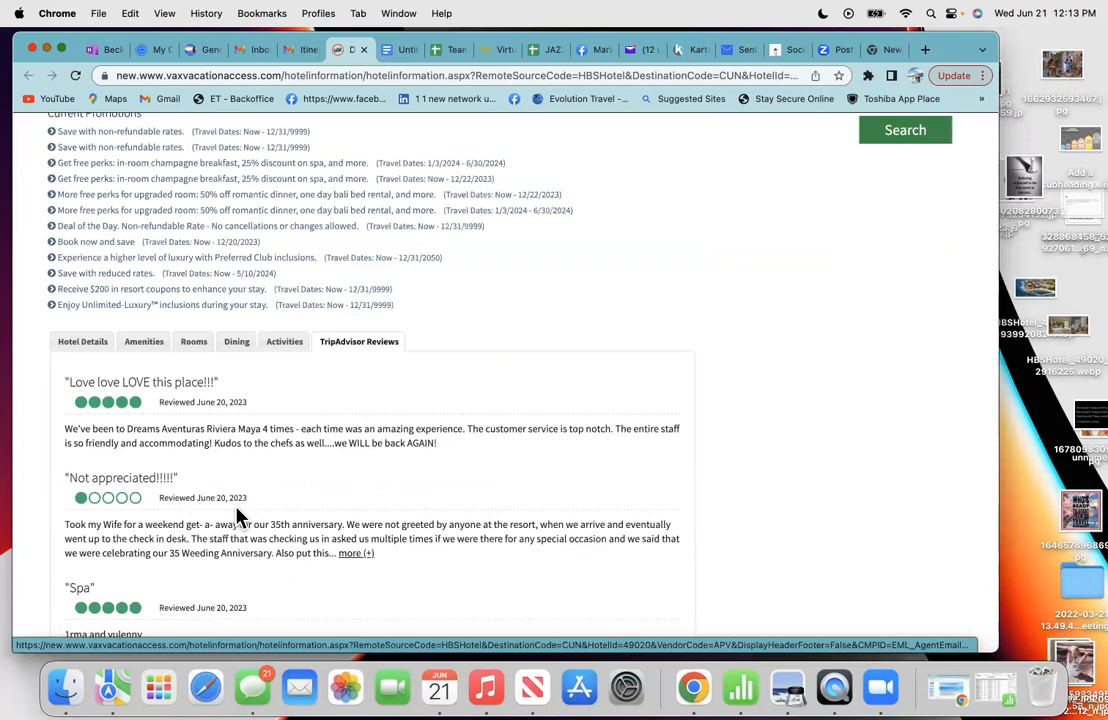
scroll(236, 559, "down", 3)
scroll(236, 561, "down", 2)
scroll(121, 289, "down", 5)
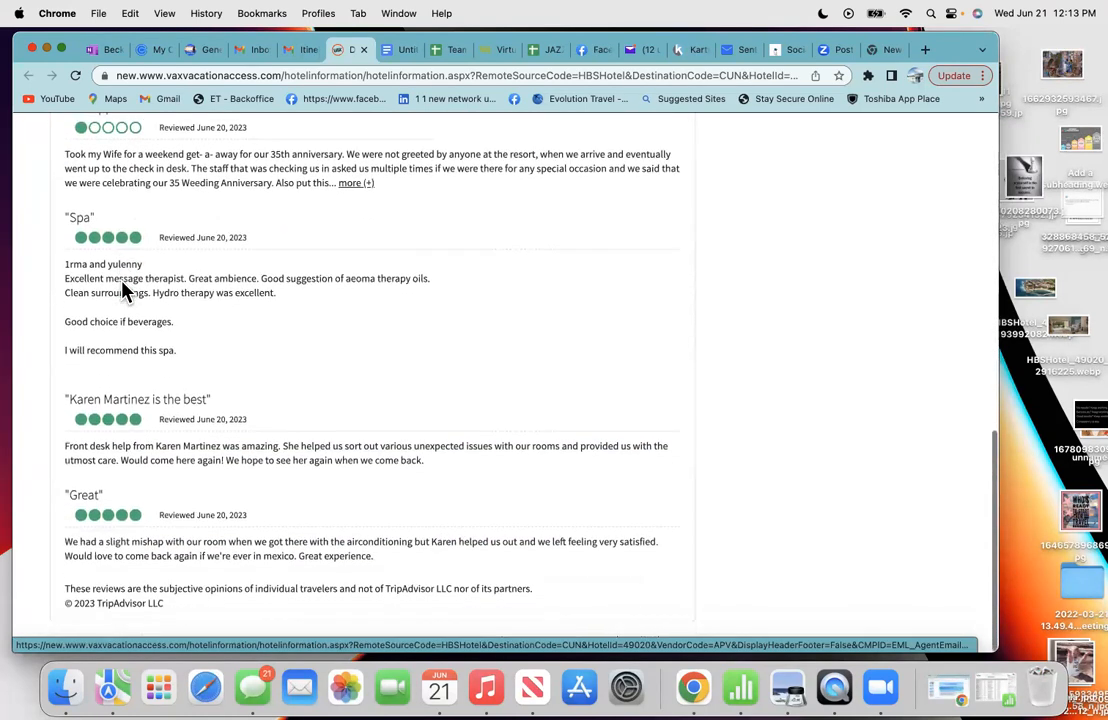
scroll(300, 347, "up", 2)
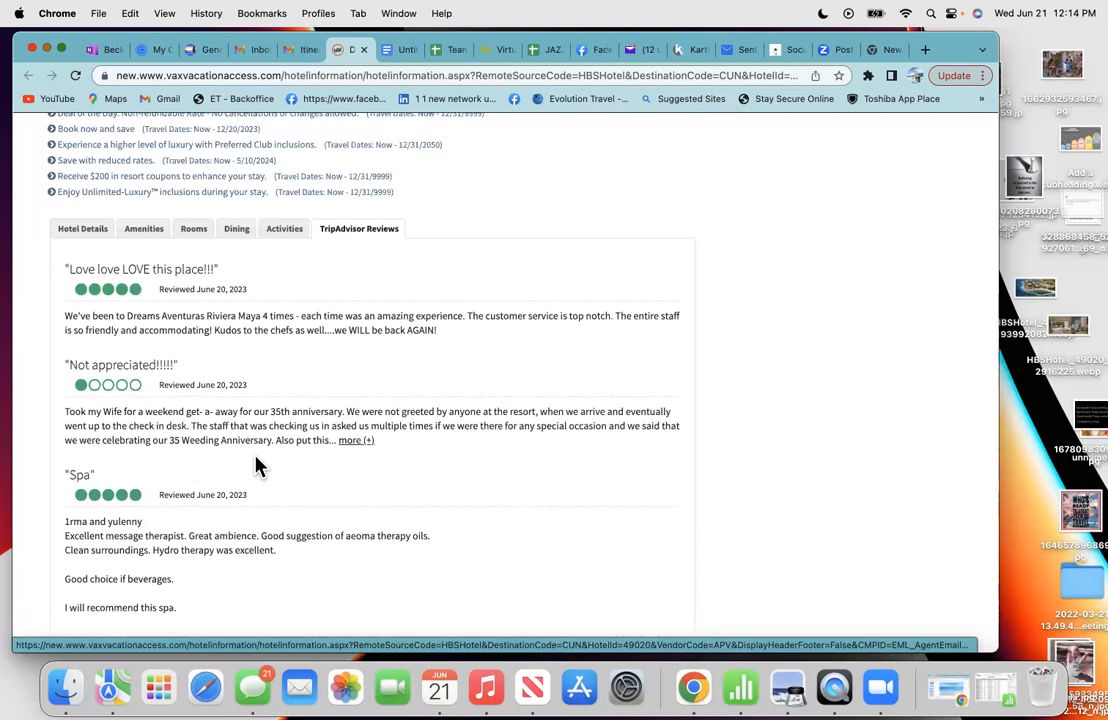
scroll(256, 466, "up", 2)
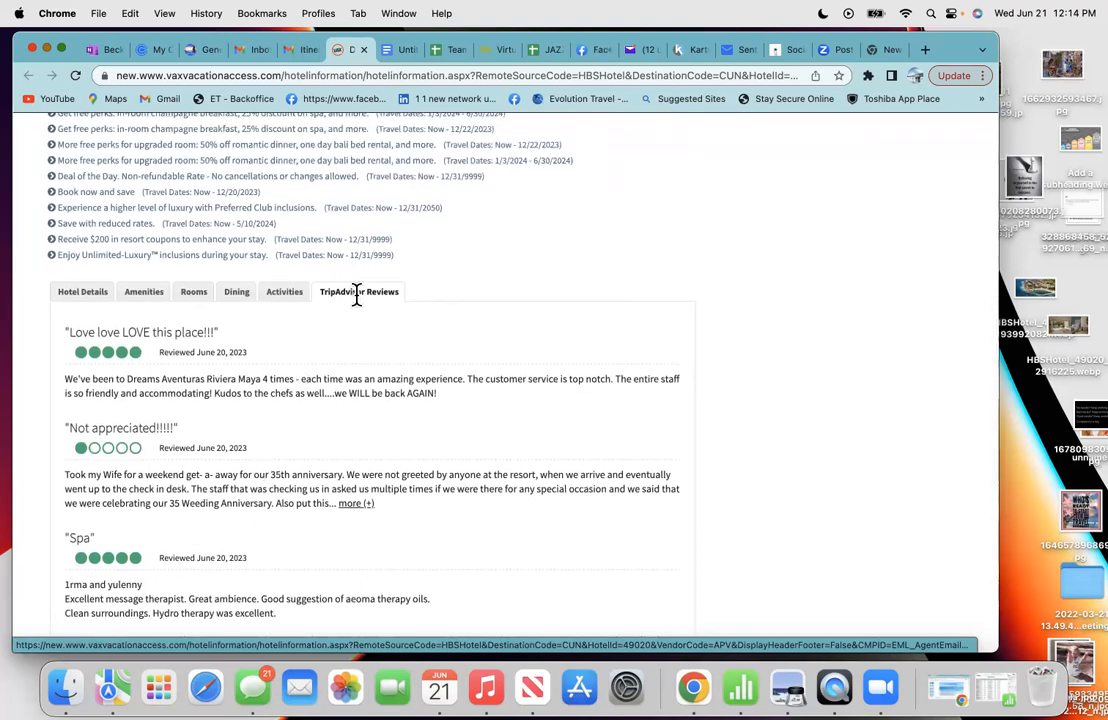
scroll(356, 295, "up", 10)
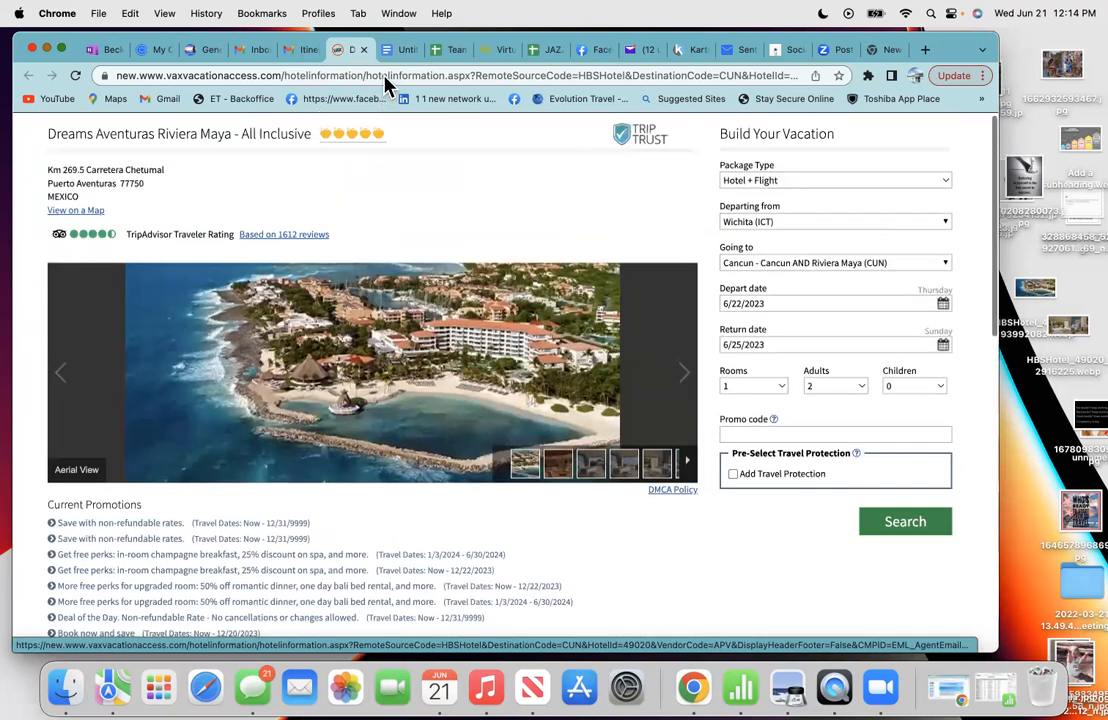
left_click(398, 50)
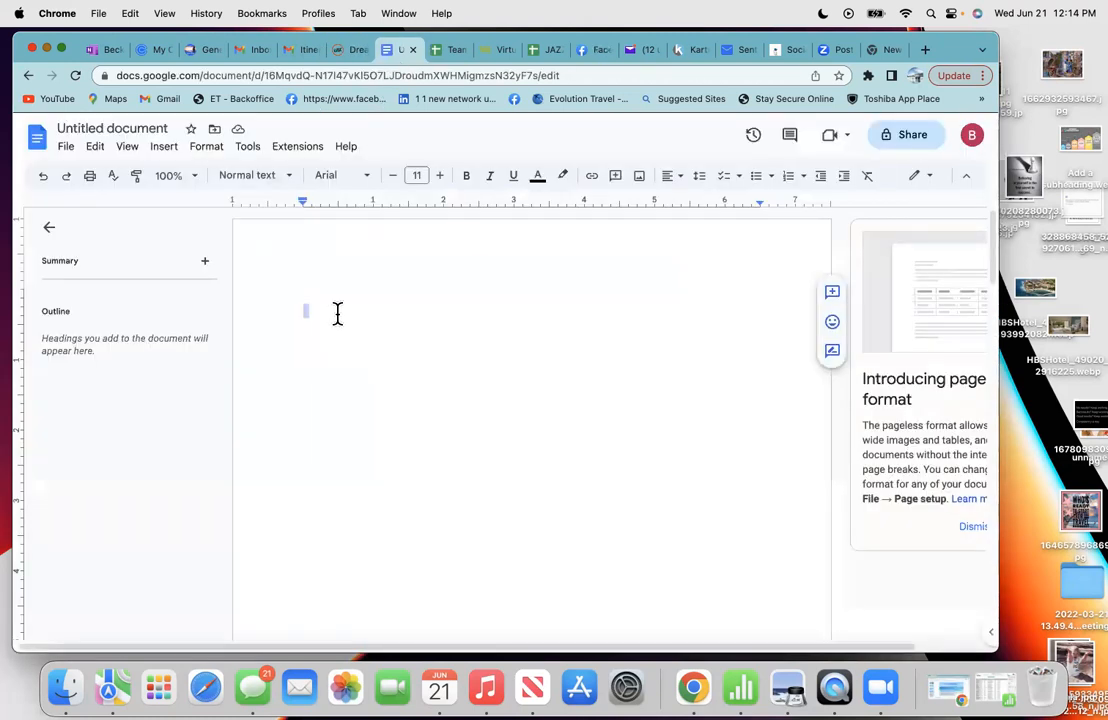
- Copy the resort's aerial photo image from the VAX VacationAccess hotel page
left_click(338, 314)
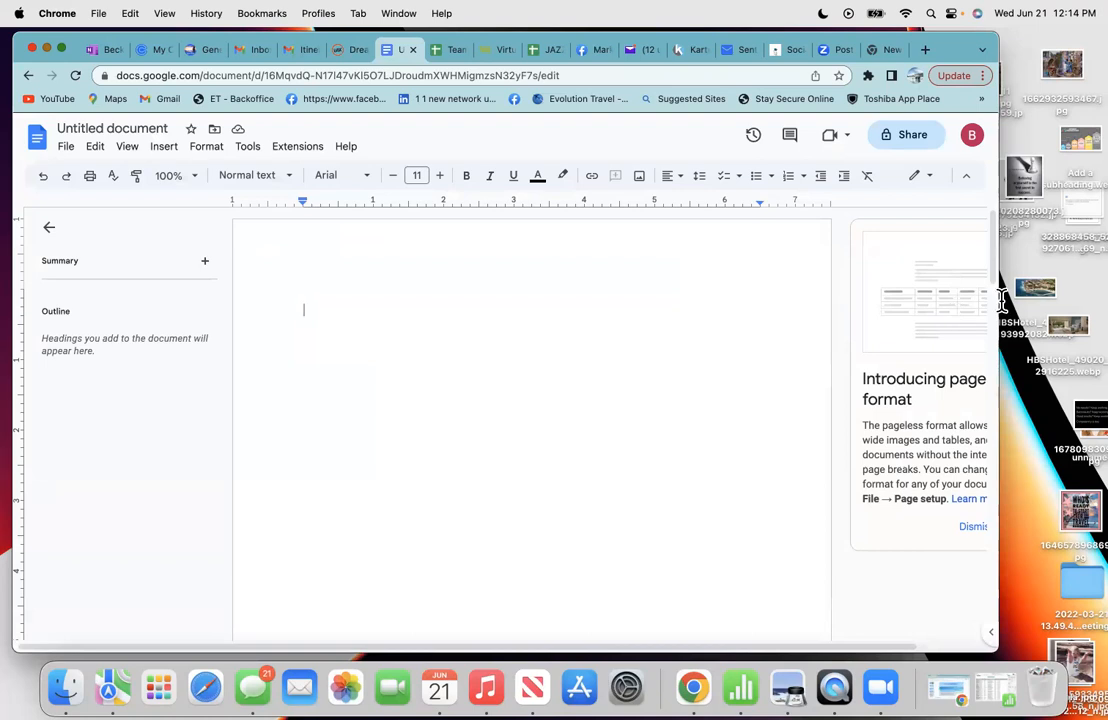
left_click_drag(1041, 299, 537, 336)
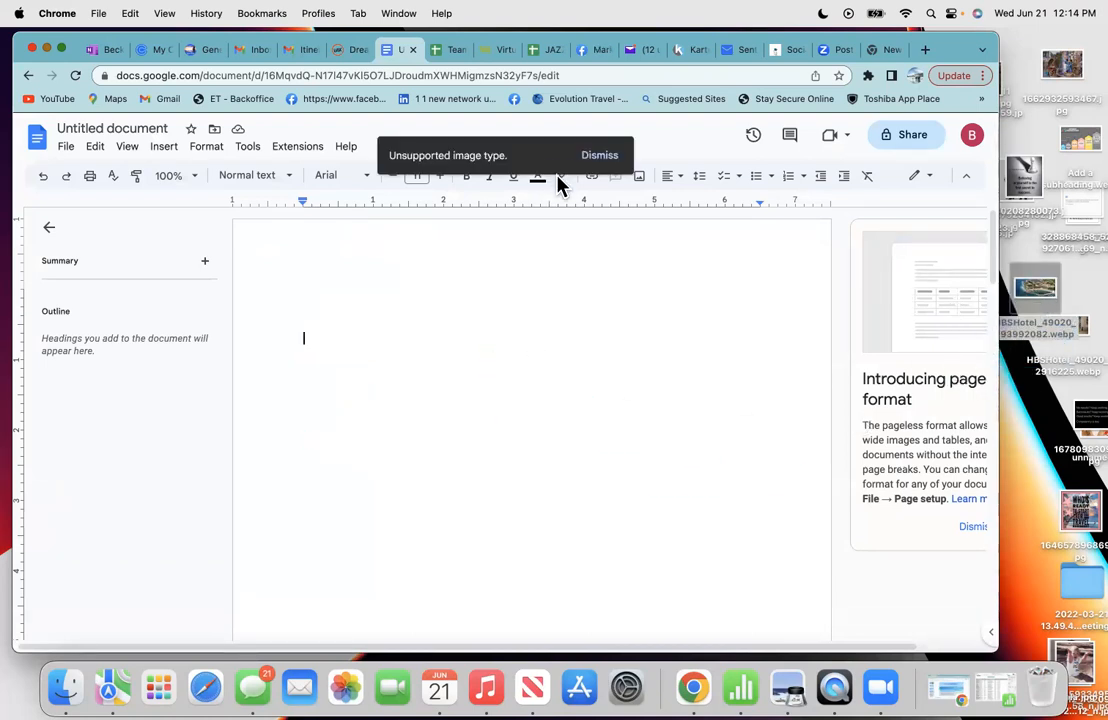
left_click(350, 50)
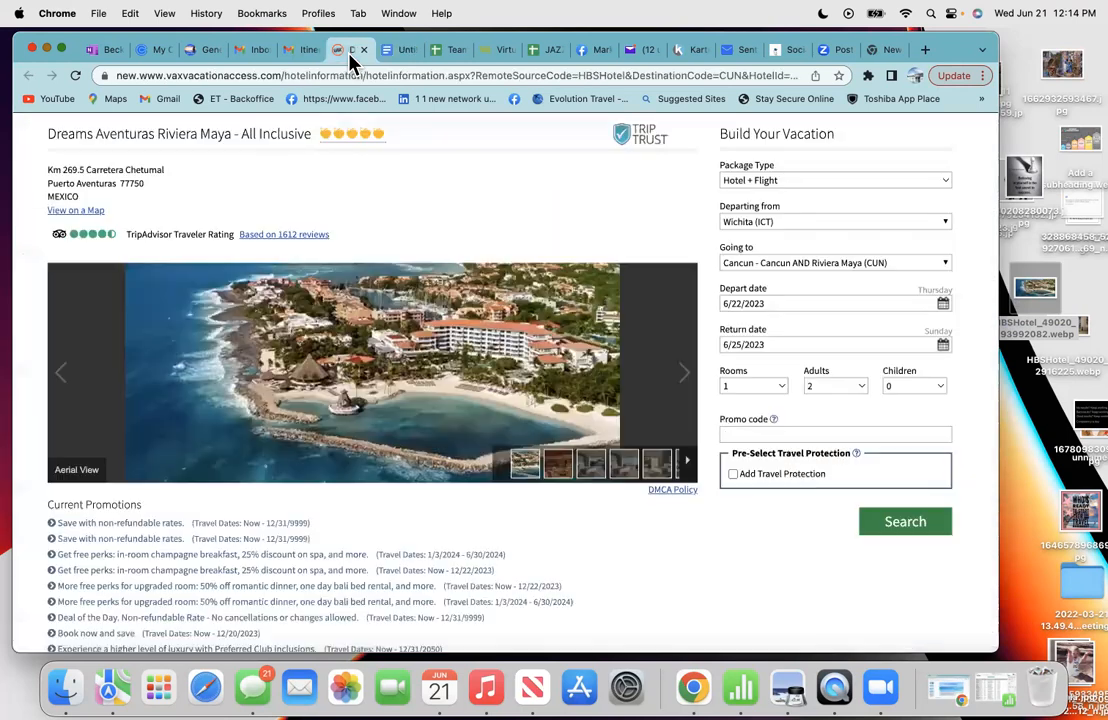
right_click(308, 381)
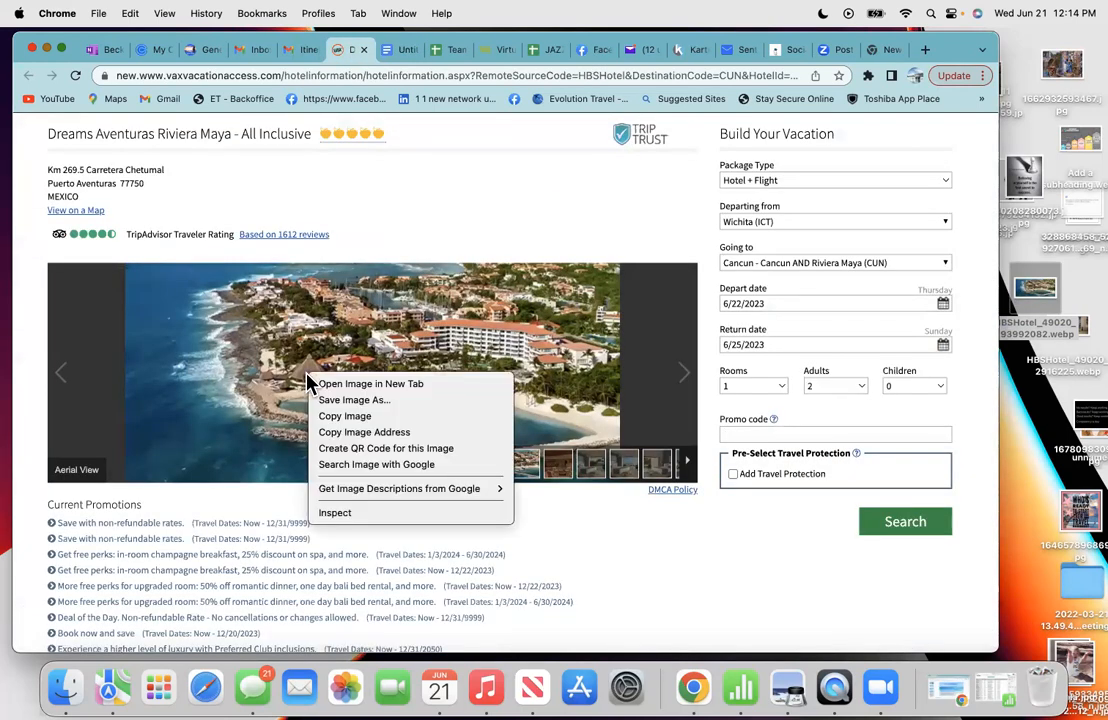
left_click(341, 416)
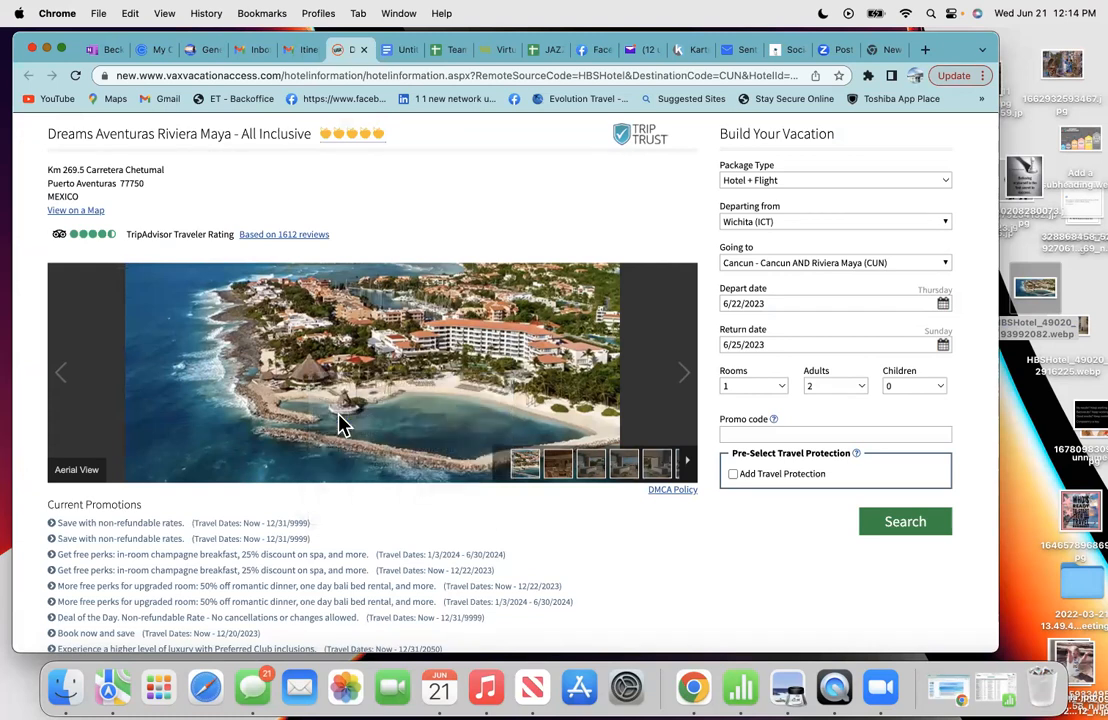
- Paste the aerial photo at the top of the Untitled document and delete the accidental duplicate
left_click(395, 50)
right_click(349, 287)
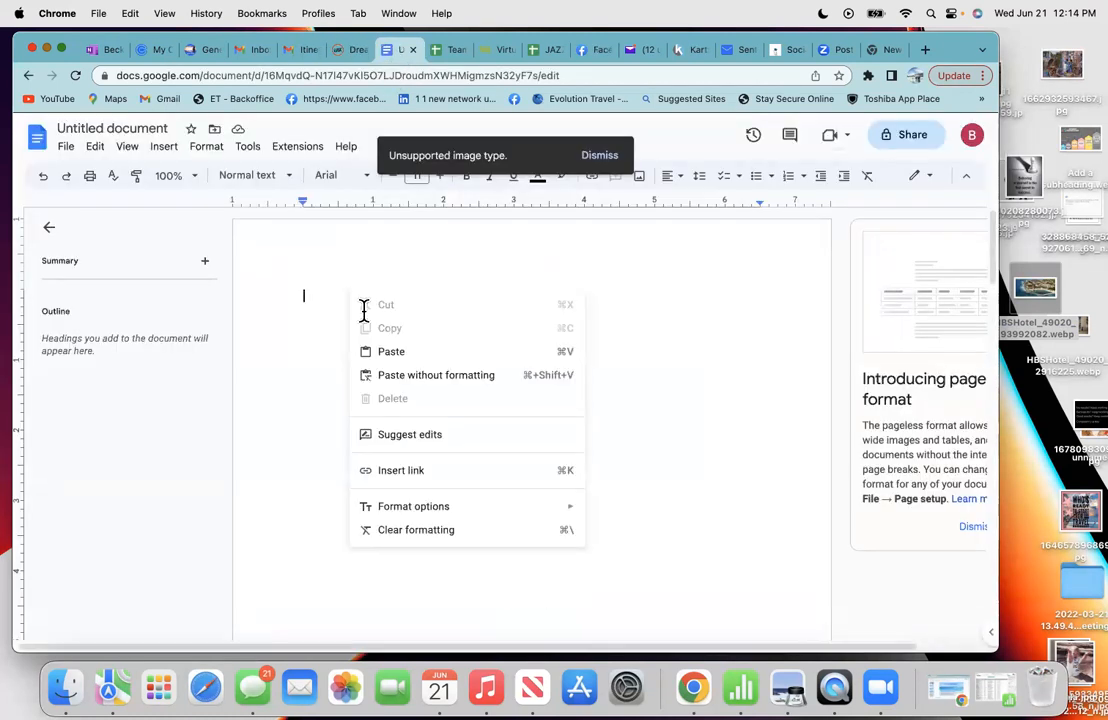
left_click(383, 352)
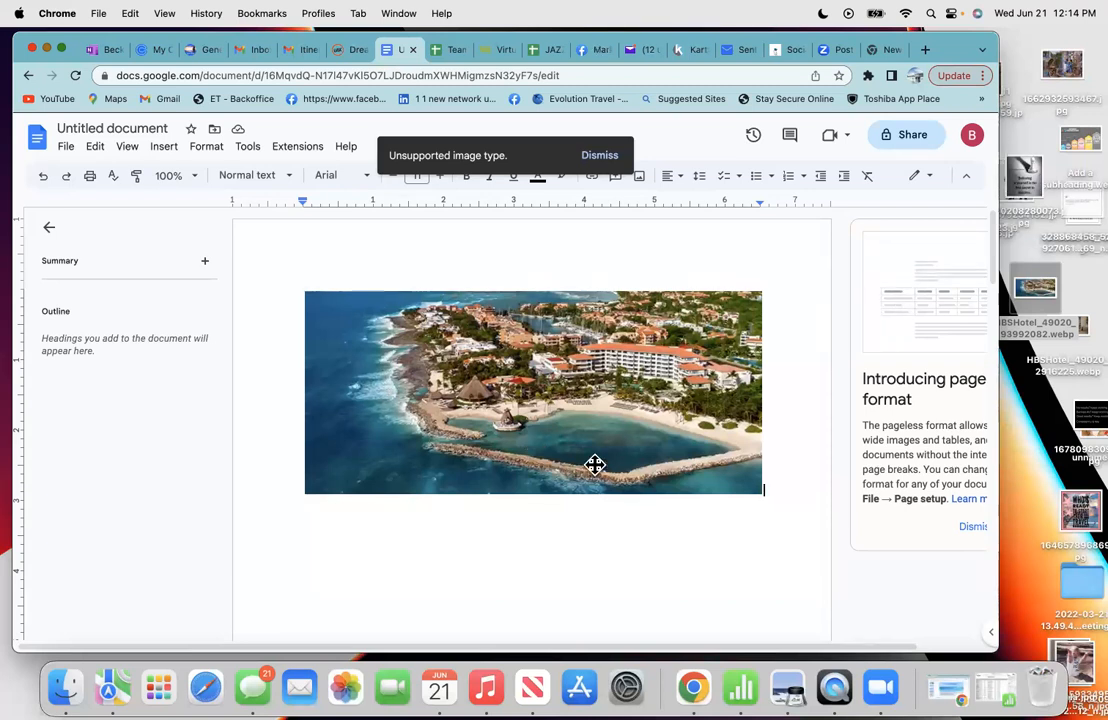
key("Return")
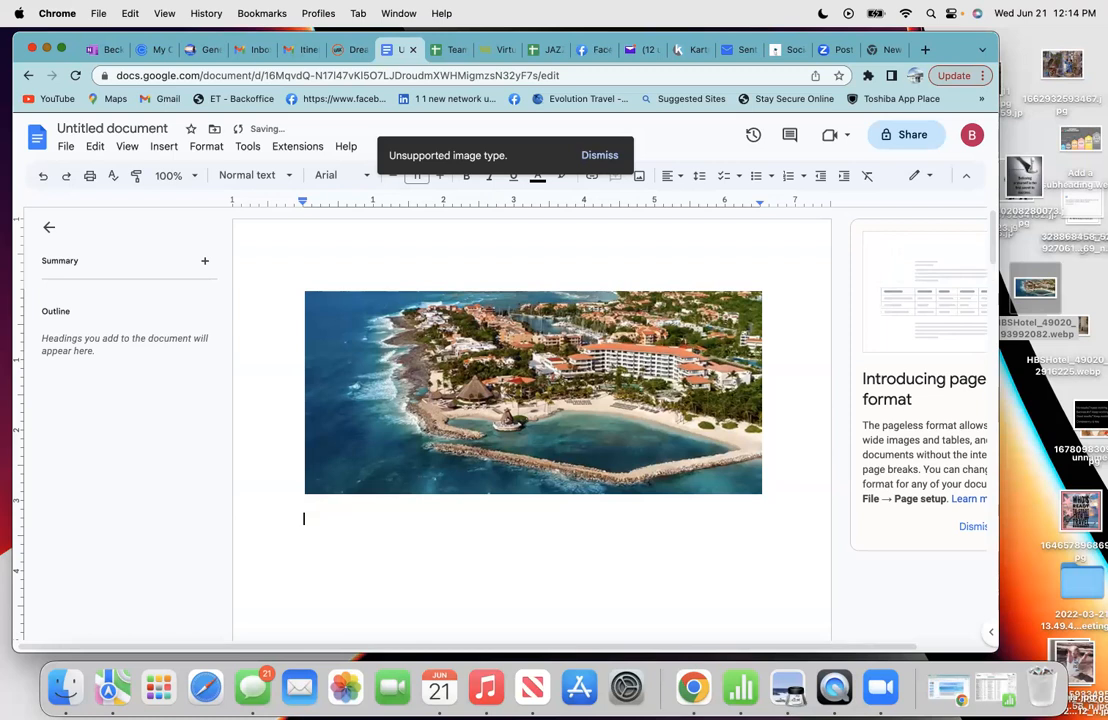
right_click(315, 525)
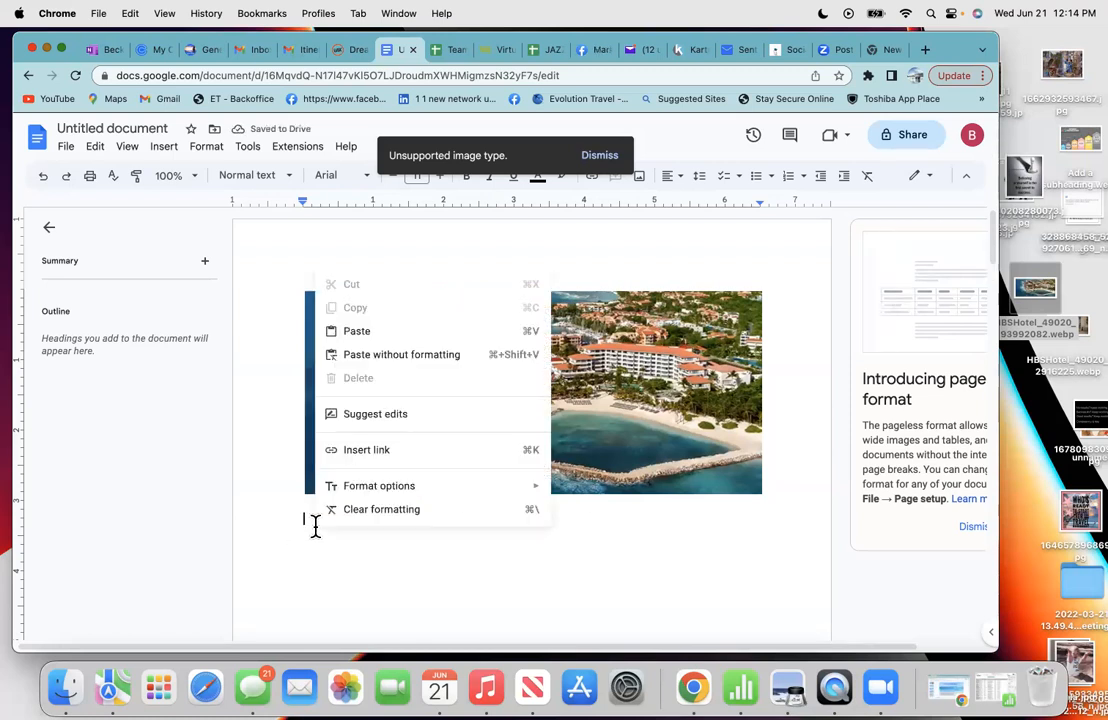
left_click(357, 333)
left_click(481, 445)
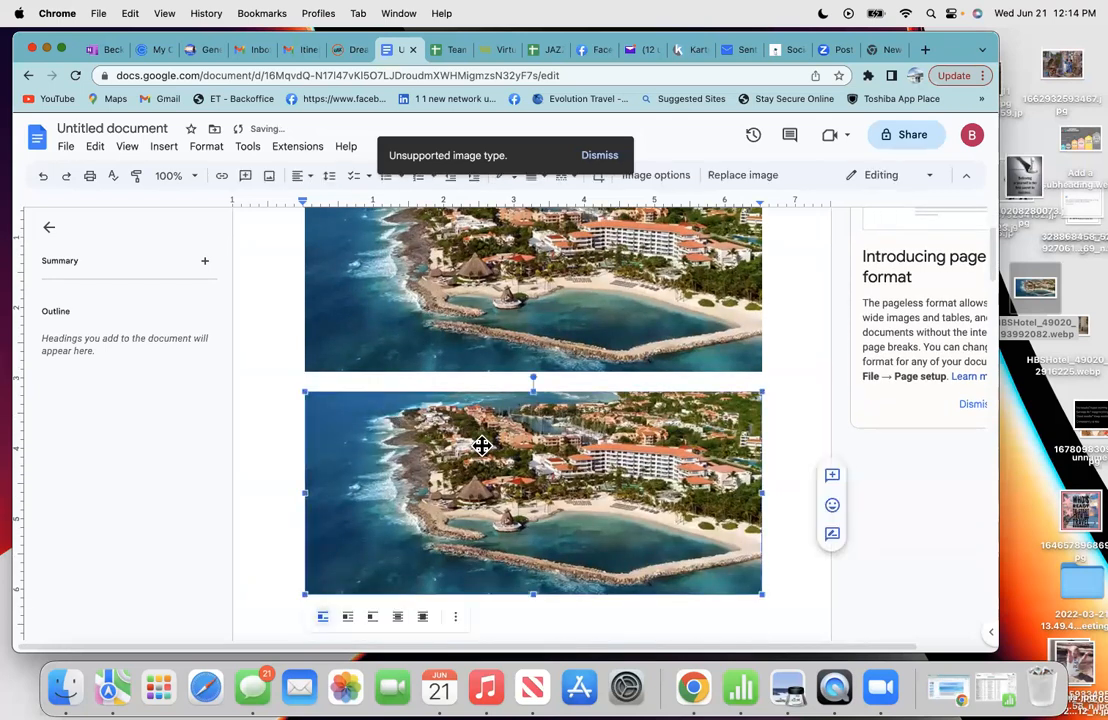
key("Delete")
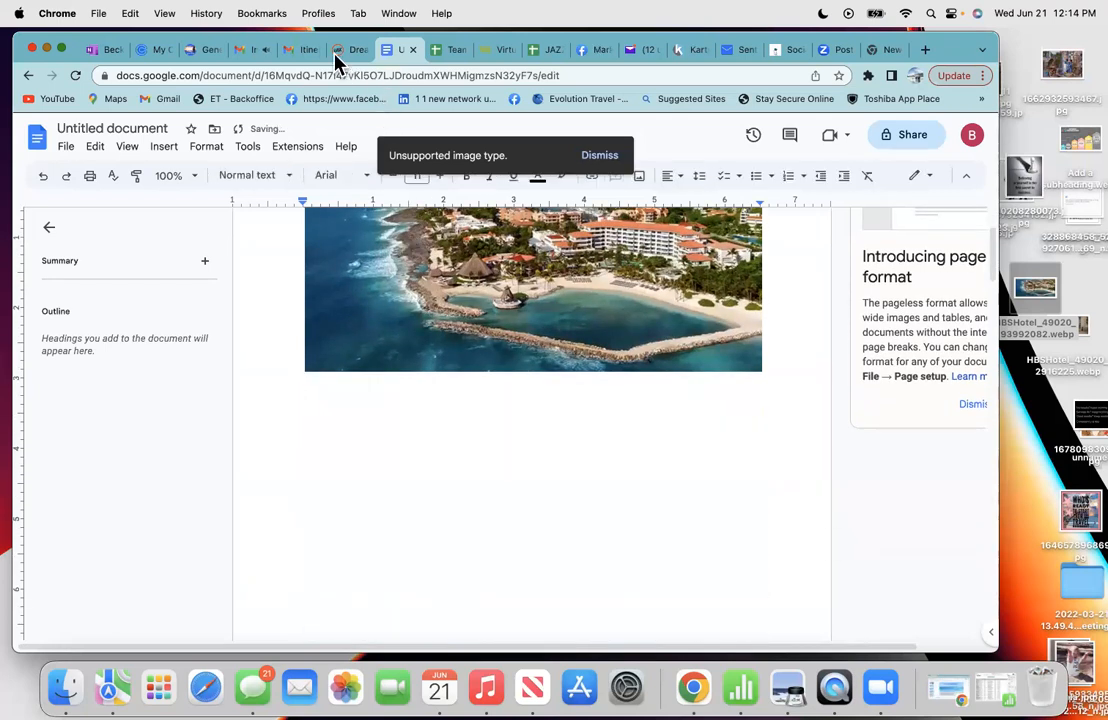
left_click(335, 56)
- Copy the description paragraph from the hotel page's Hotel Details tab
scroll(345, 495, "down", 2)
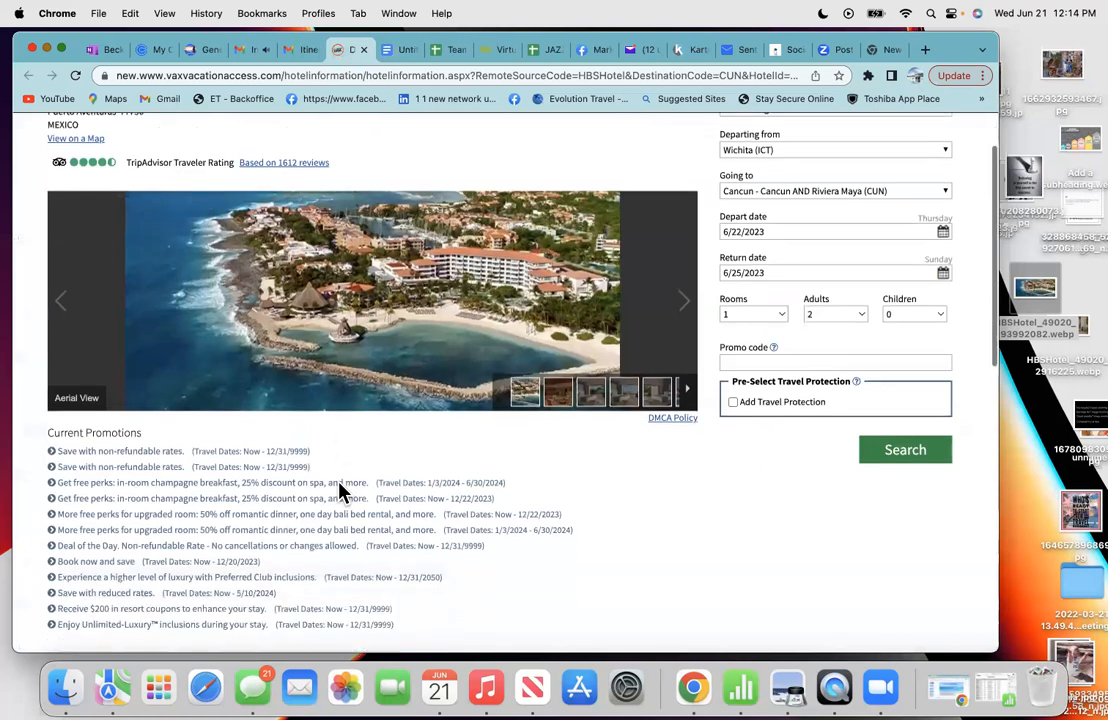
scroll(340, 492, "down", 5)
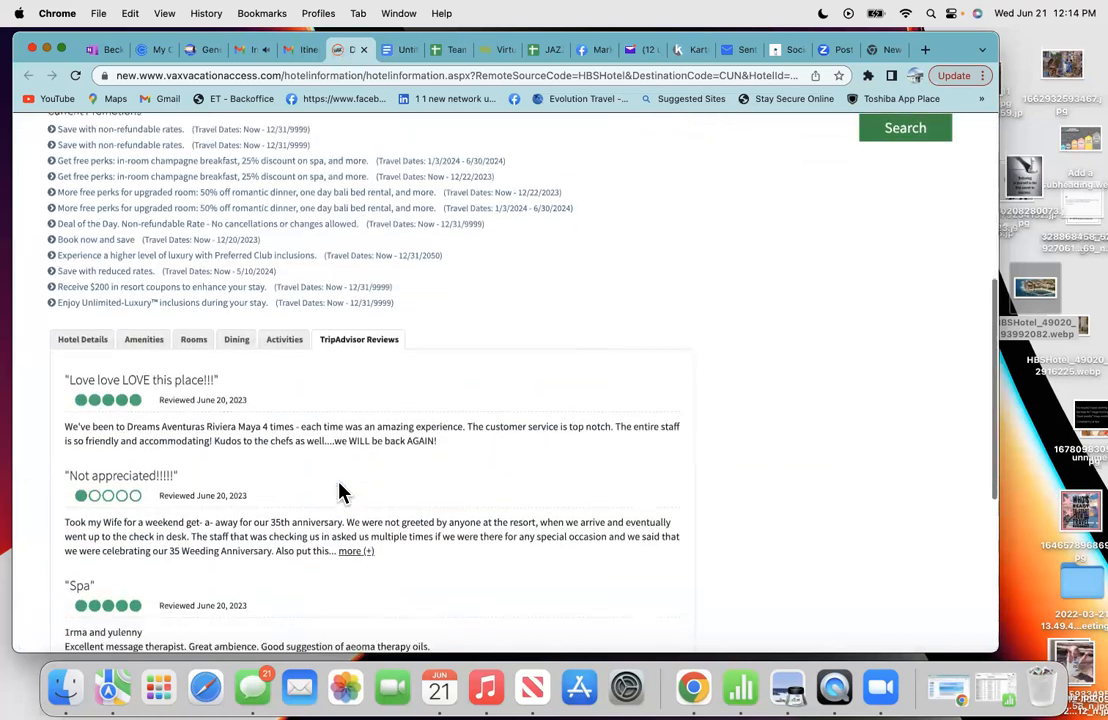
left_click(86, 343)
left_click_drag(572, 413, 60, 380)
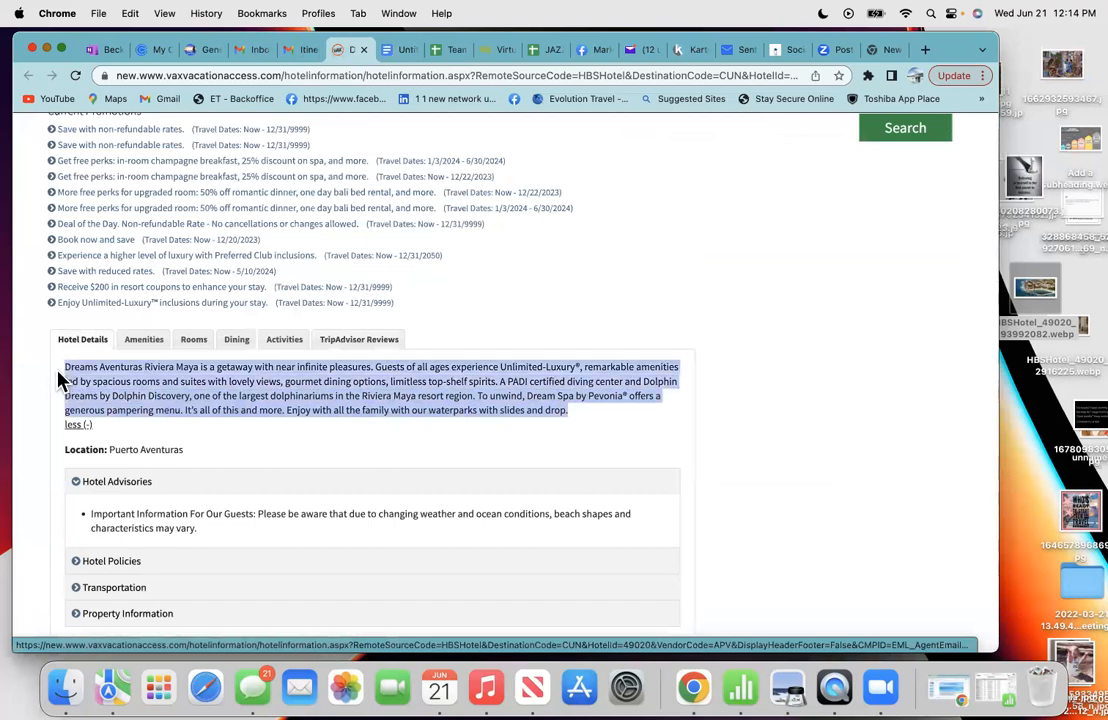
right_click(177, 377)
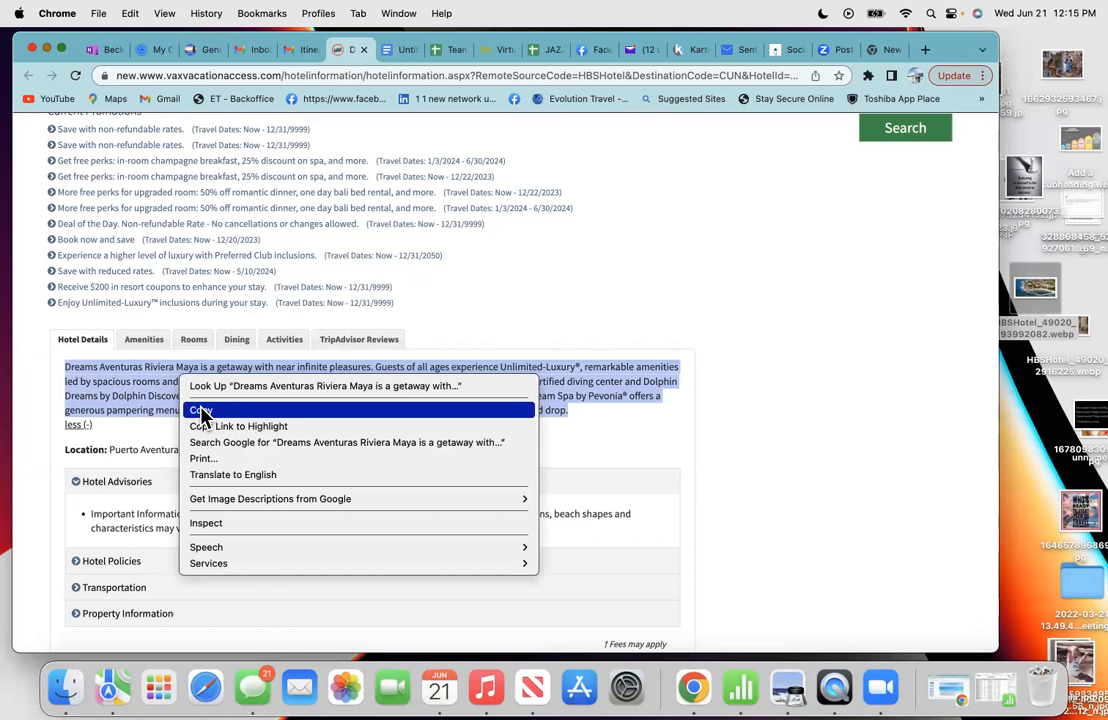
left_click(201, 412)
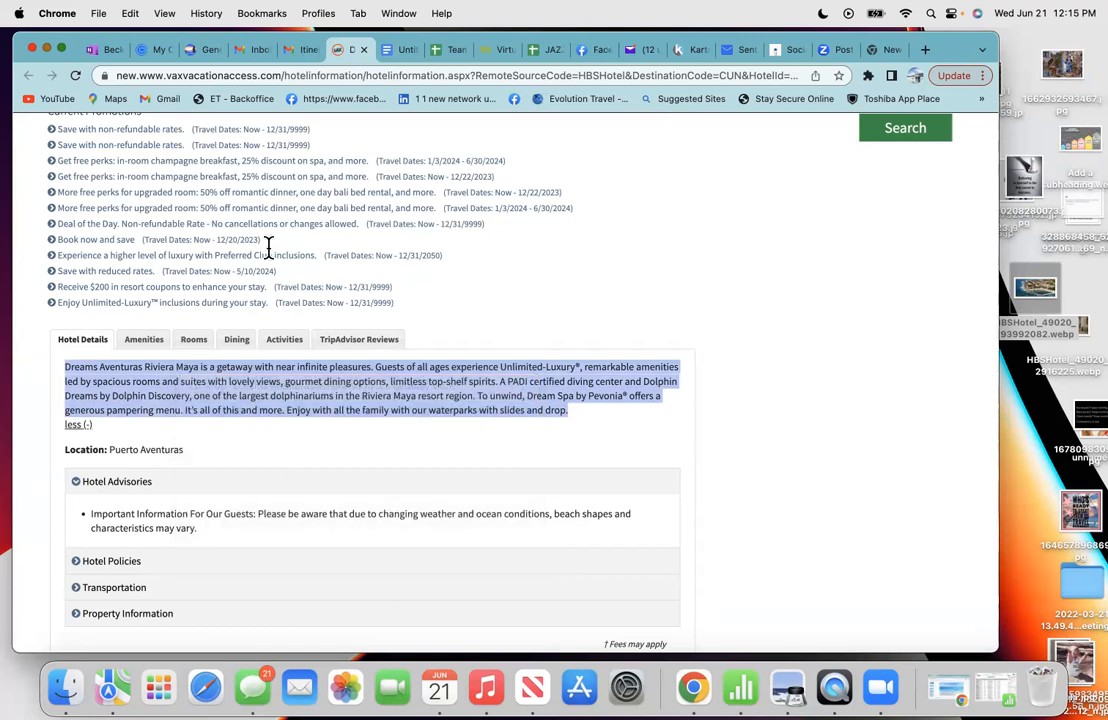
- Paste the description beneath the aerial photo in the Untitled document
left_click(395, 49)
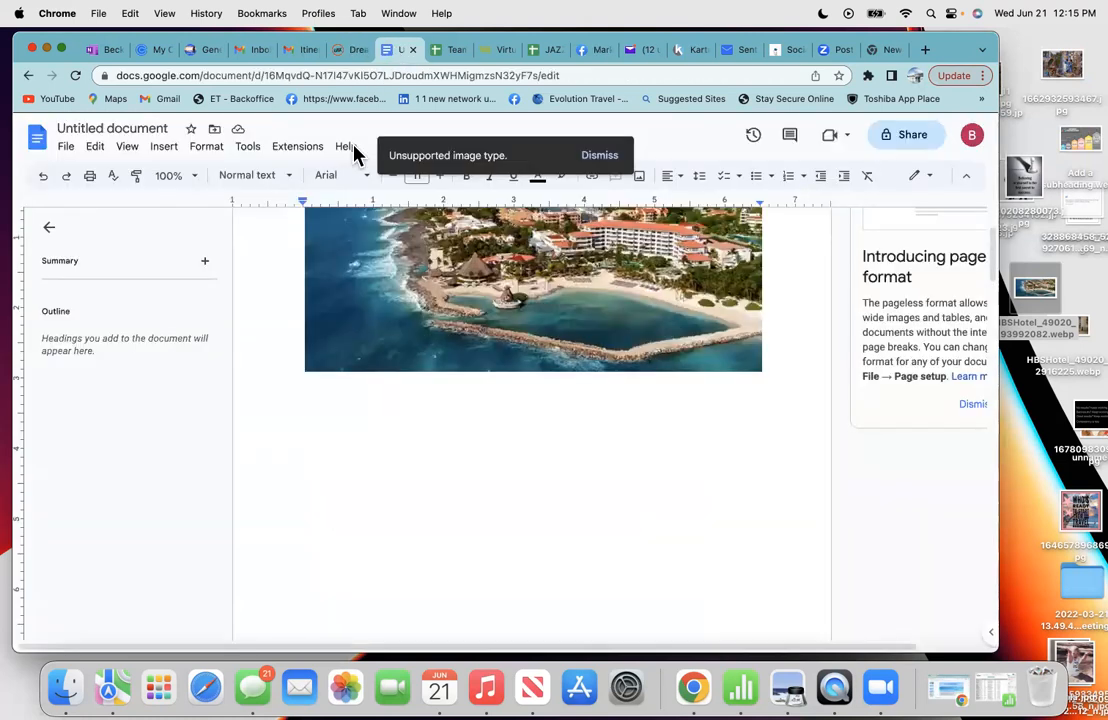
right_click(314, 398)
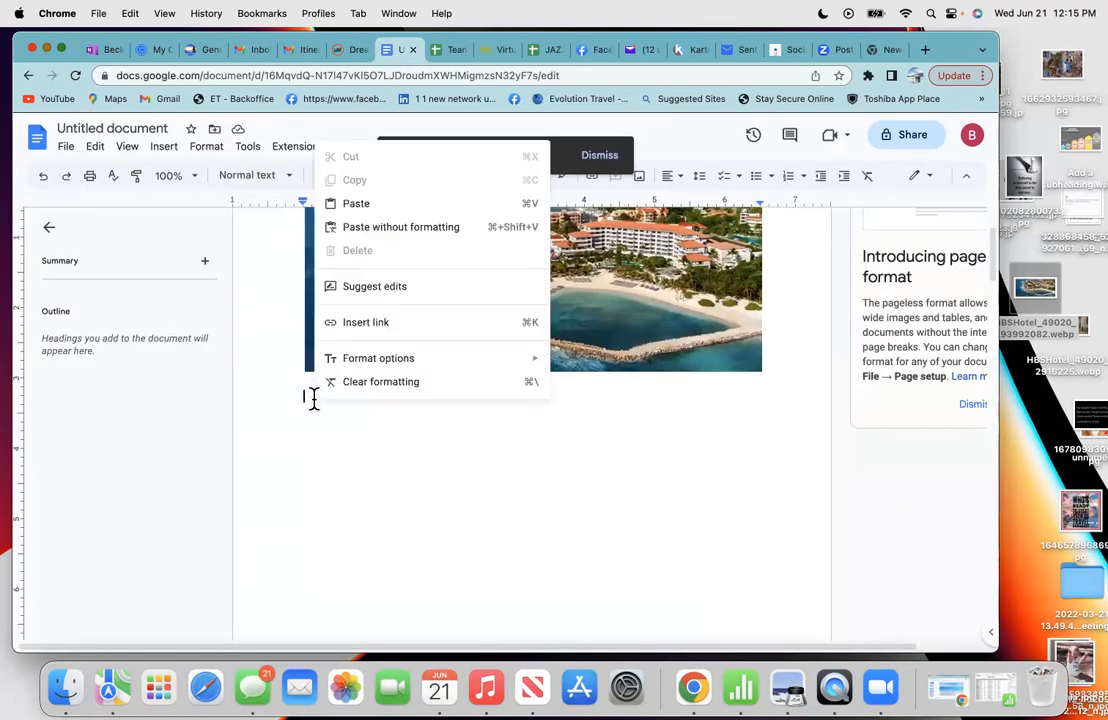
left_click(356, 205)
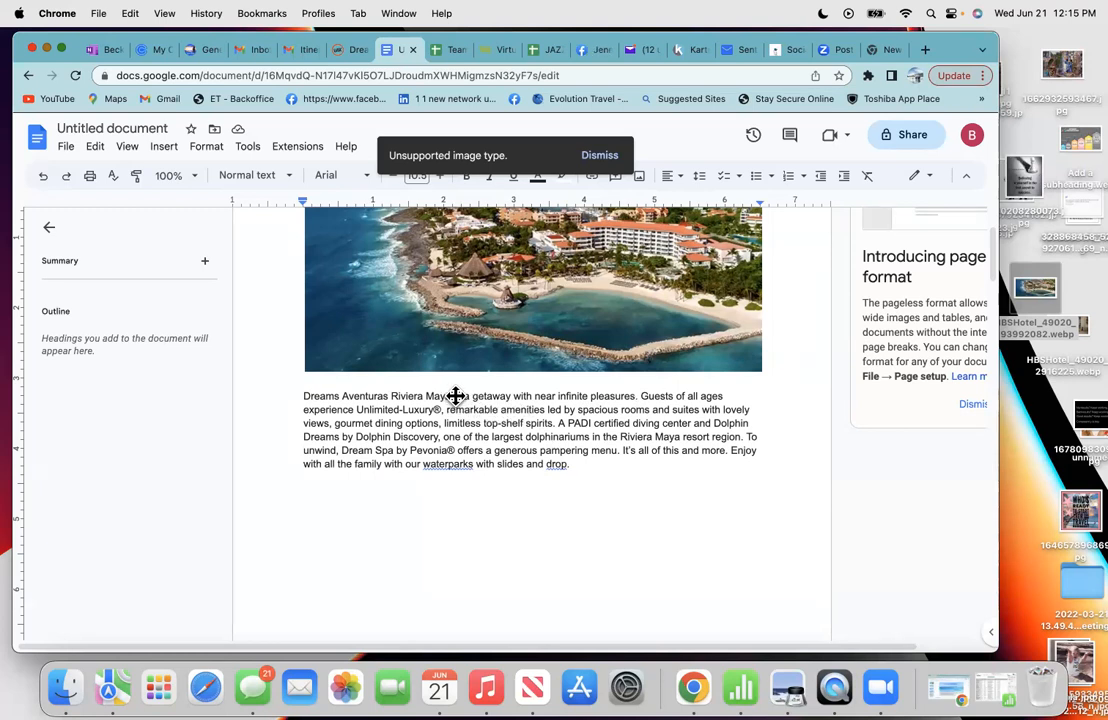
- Replace 'Dreams Aventuras Riviera Maya' at the paragraph start with 'This 5 Star All Inclusive Resort'
key("BackSpace")
key("BackSpace")
key("BackSpace")
key("BackSpace")
key("BackSpace")
key("BackSpace")
key("BackSpace")
key("BackSpace")
key("BackSpace")
key("BackSpace")
key("BackSpace")
key("BackSpace")
key("BackSpace")
key("BackSpace")
key("BackSpace")
key("BackSpace")
key("BackSpace")
key("BackSpace")
key("BackSpace")
key("BackSpace")
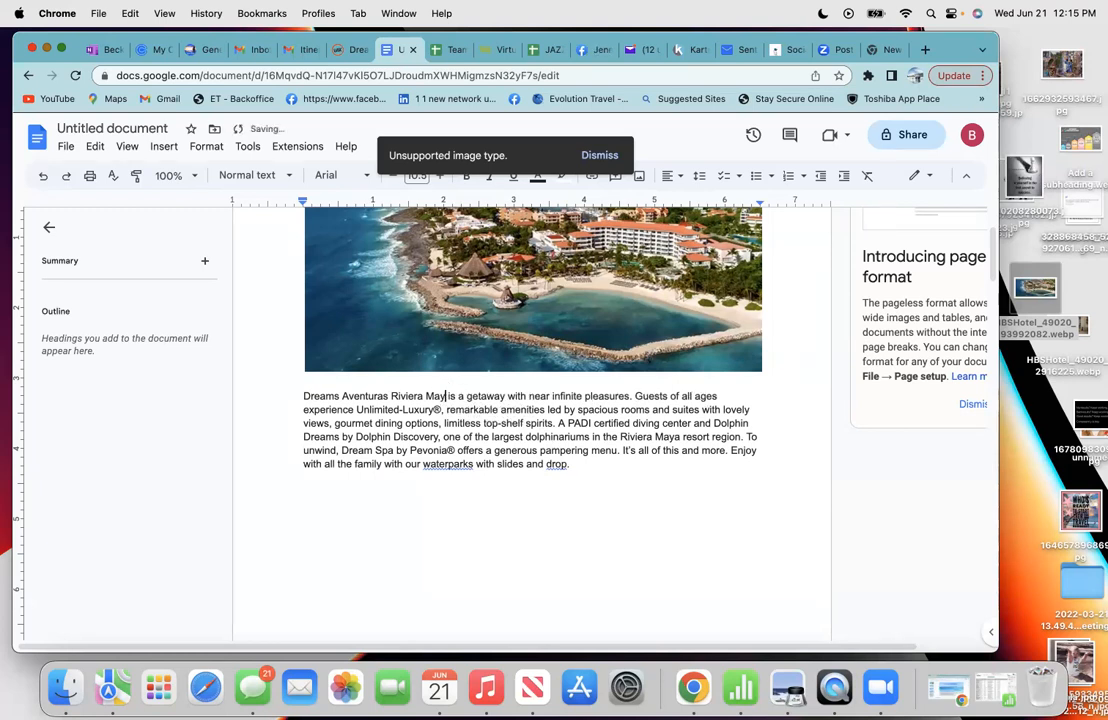
key("BackSpace")
key("BackSpace")
key("BackSpace")
key("BackSpace")
key("BackSpace")
key("BackSpace")
key("BackSpace")
key("BackSpace")
key("BackSpace")
key("BackSpace")
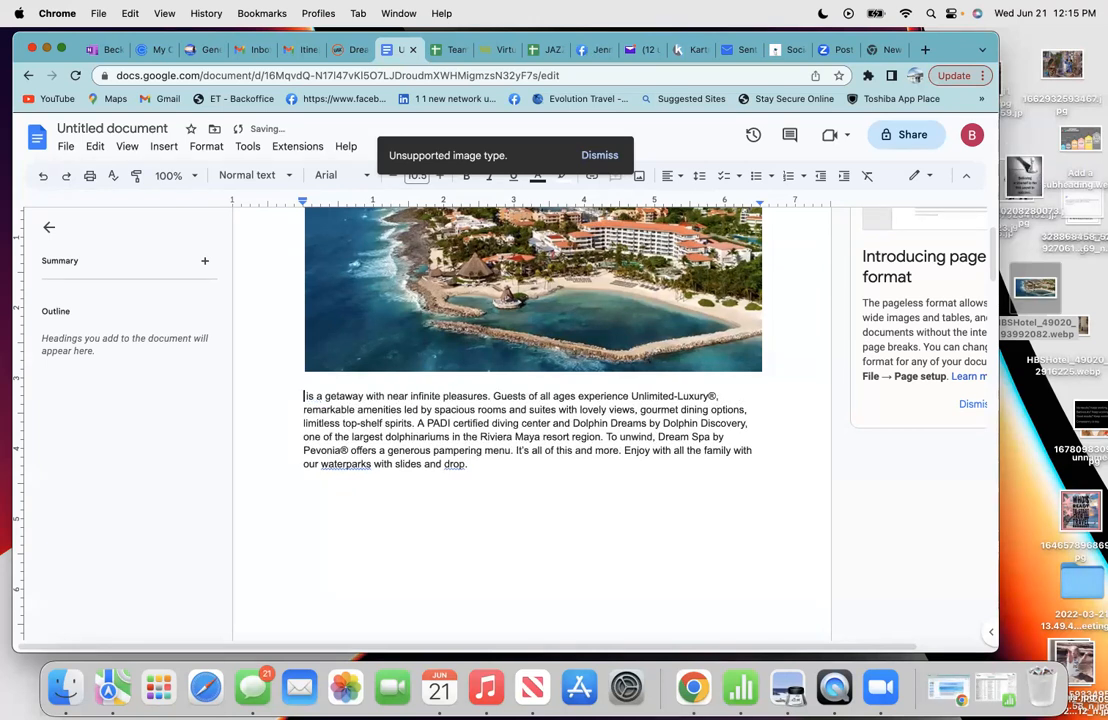
type("This")
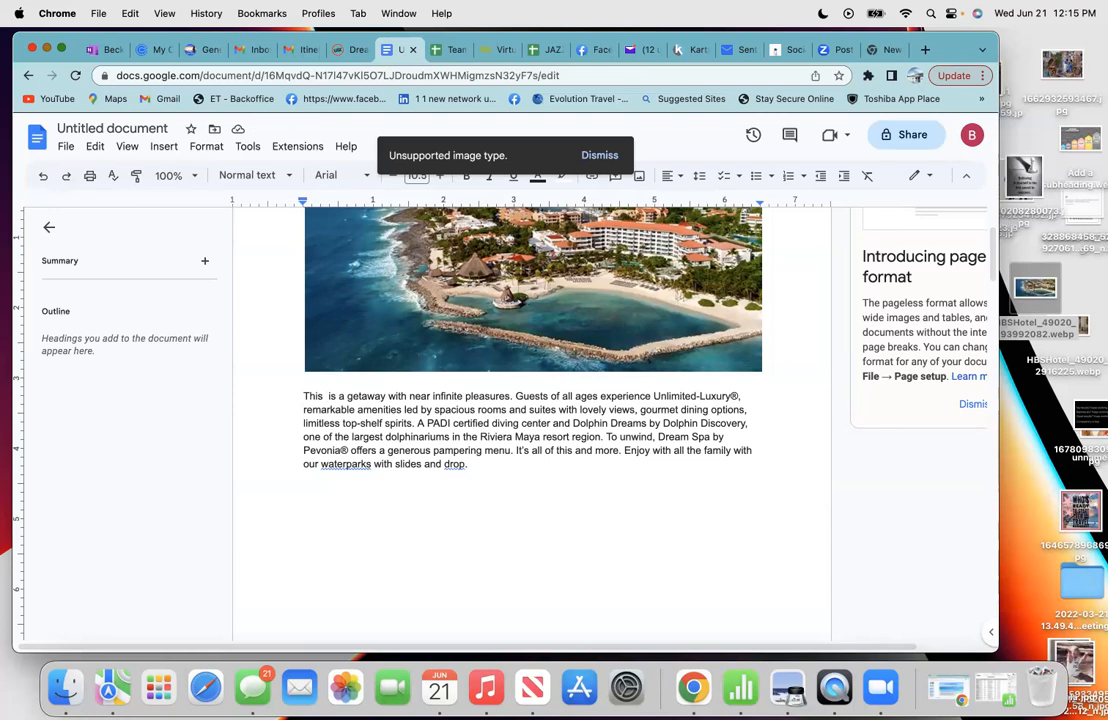
type("5 St")
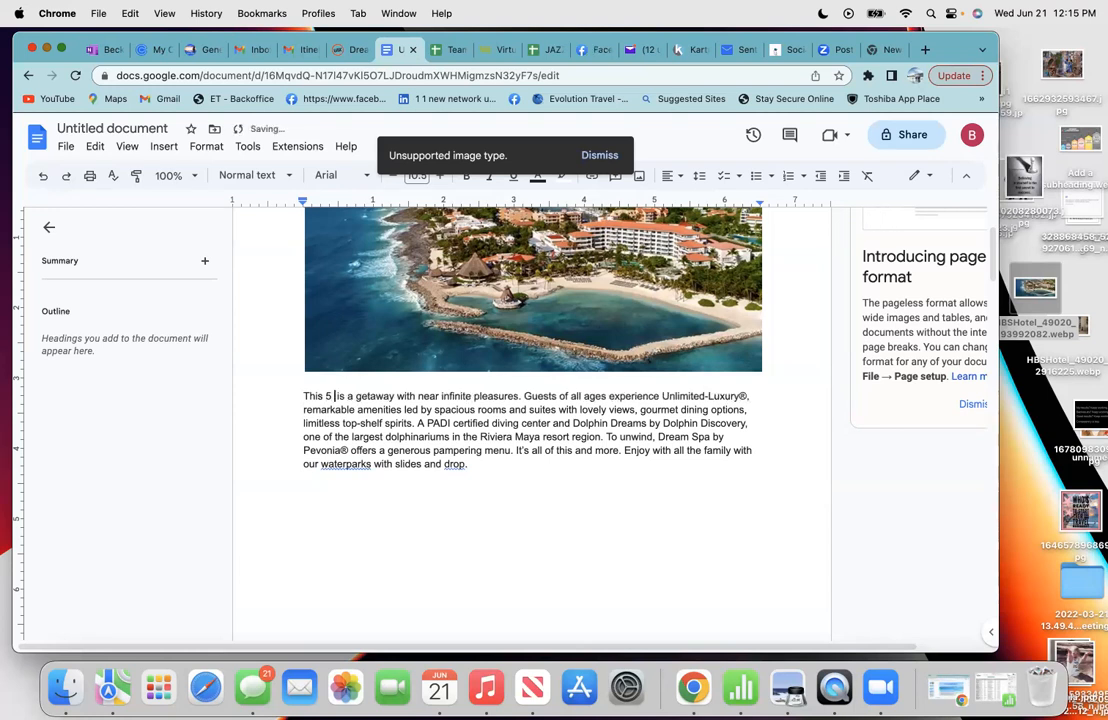
type("ar A")
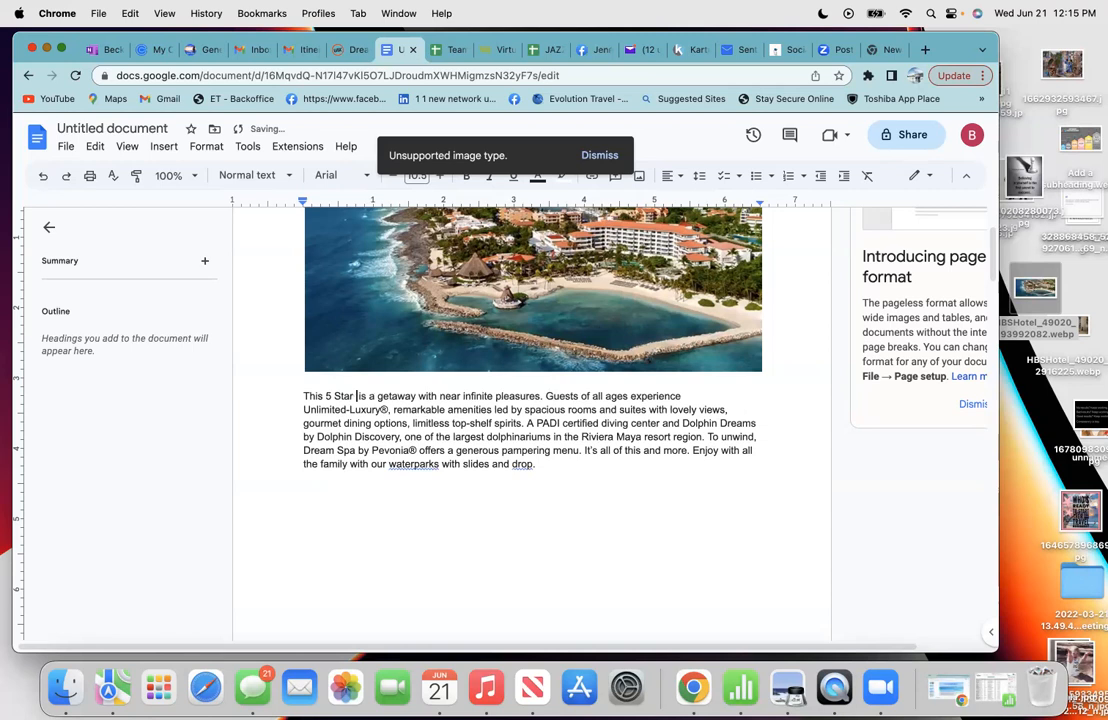
type("ll In")
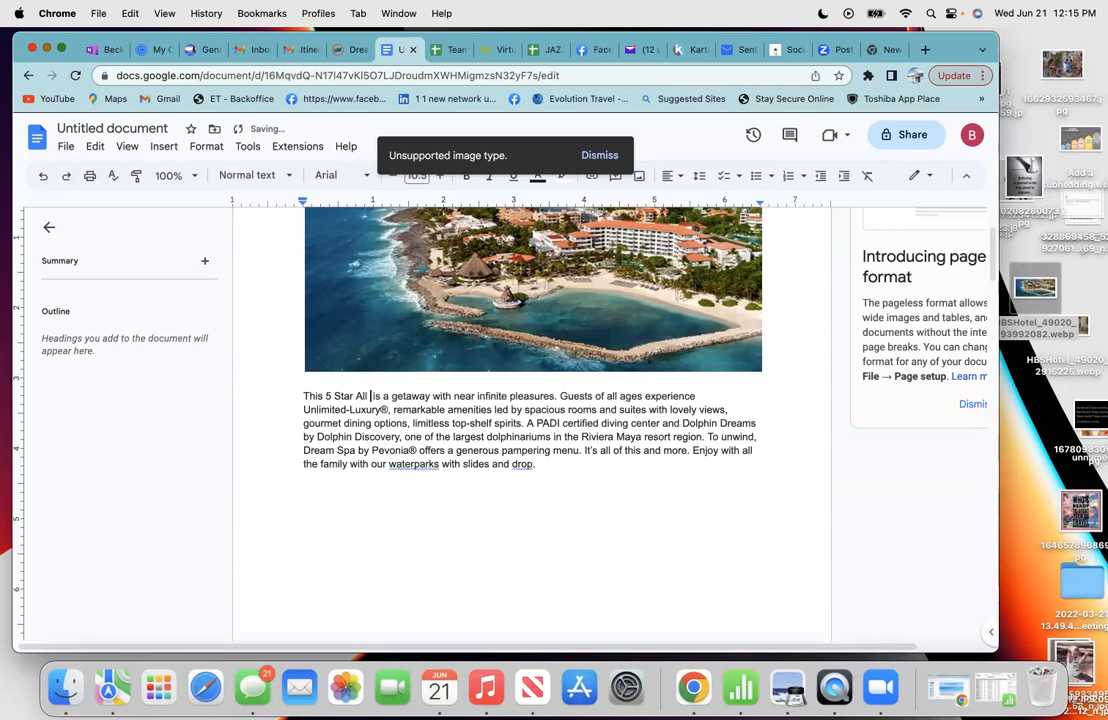
type("clus")
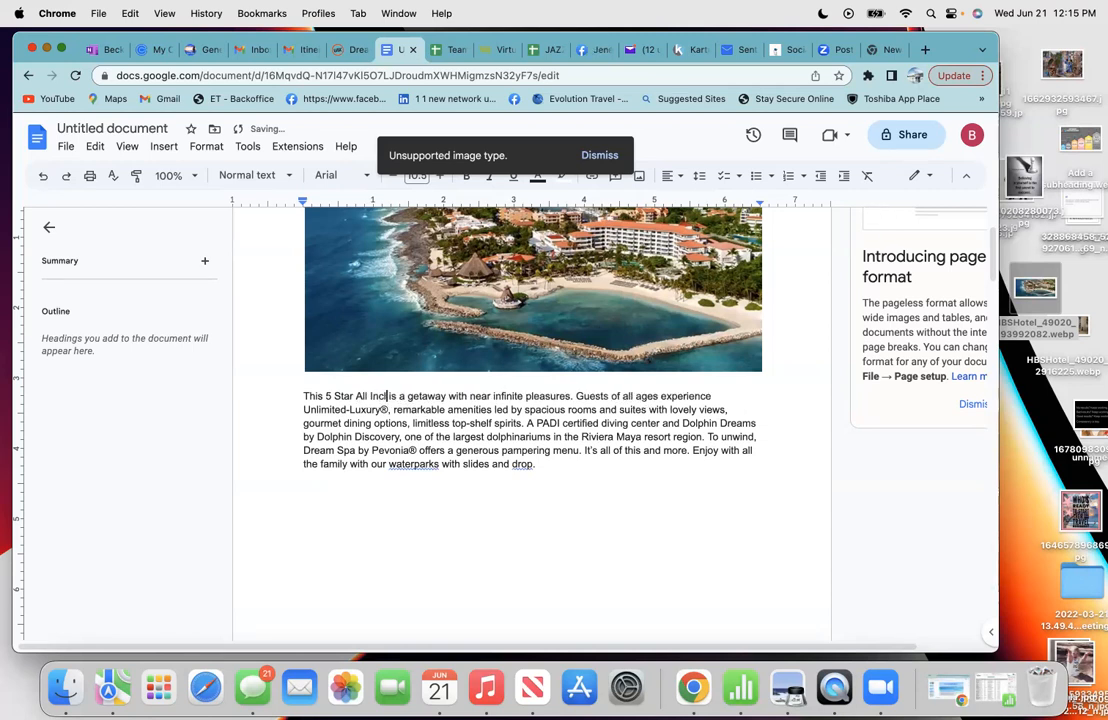
type("ive ")
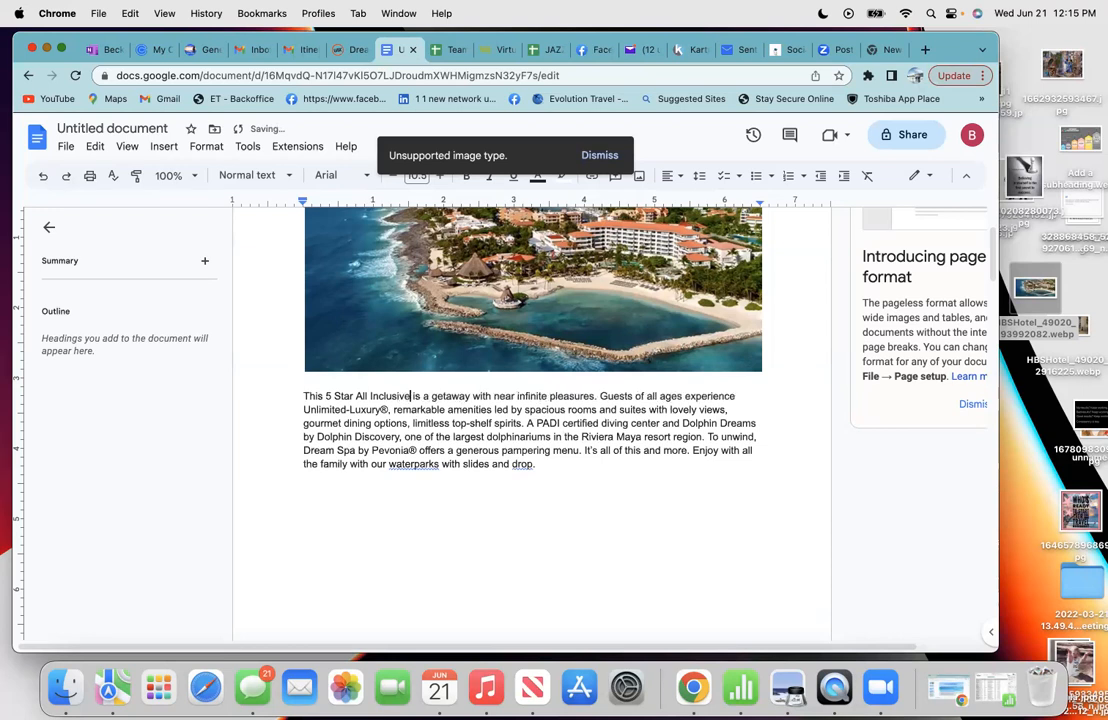
type("Resort")
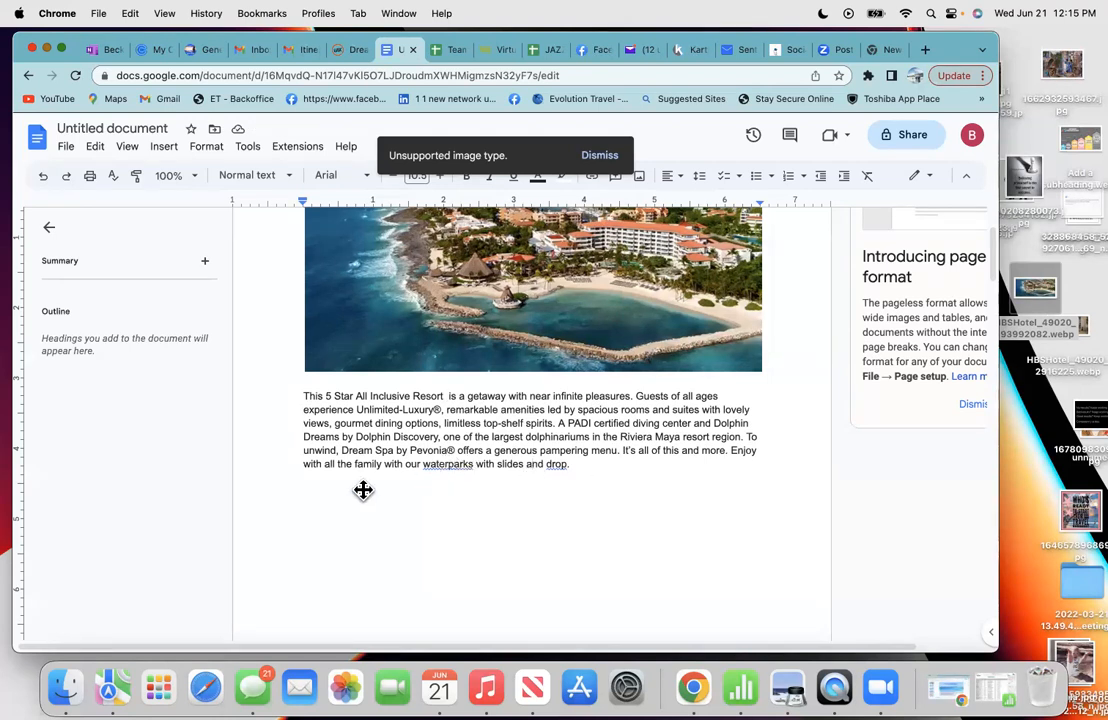
left_click(402, 522)
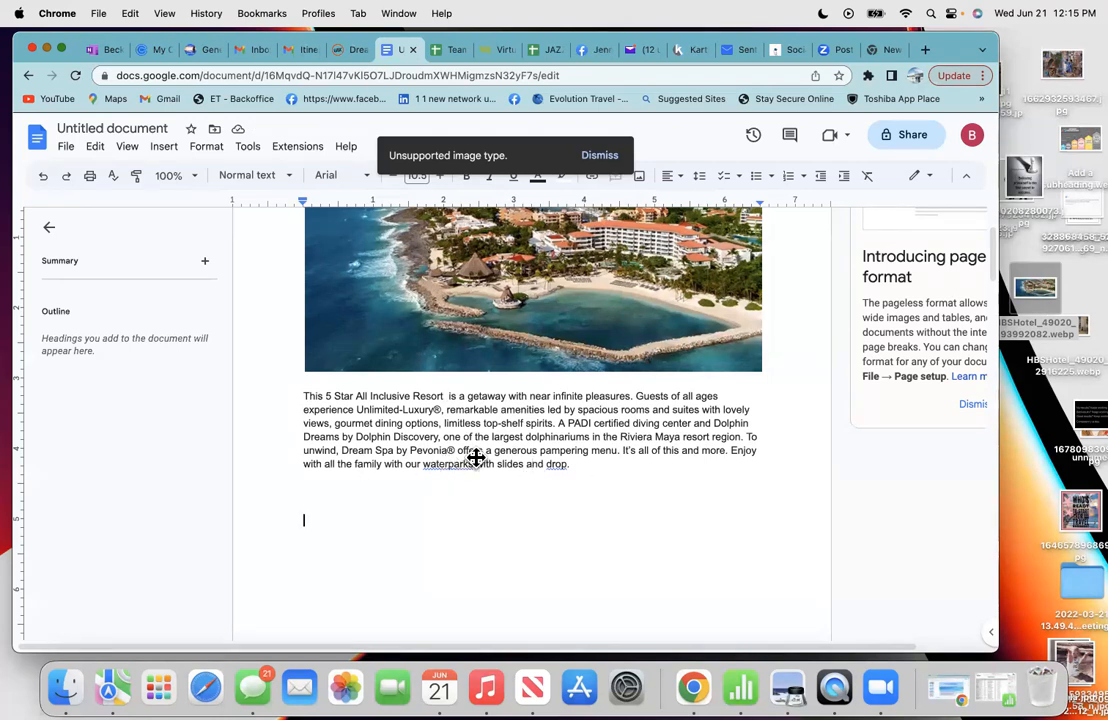
- Accept spelling fixes changing 'waterparks' to 'water parks' and 'drop' to 'drops'
left_click(598, 156)
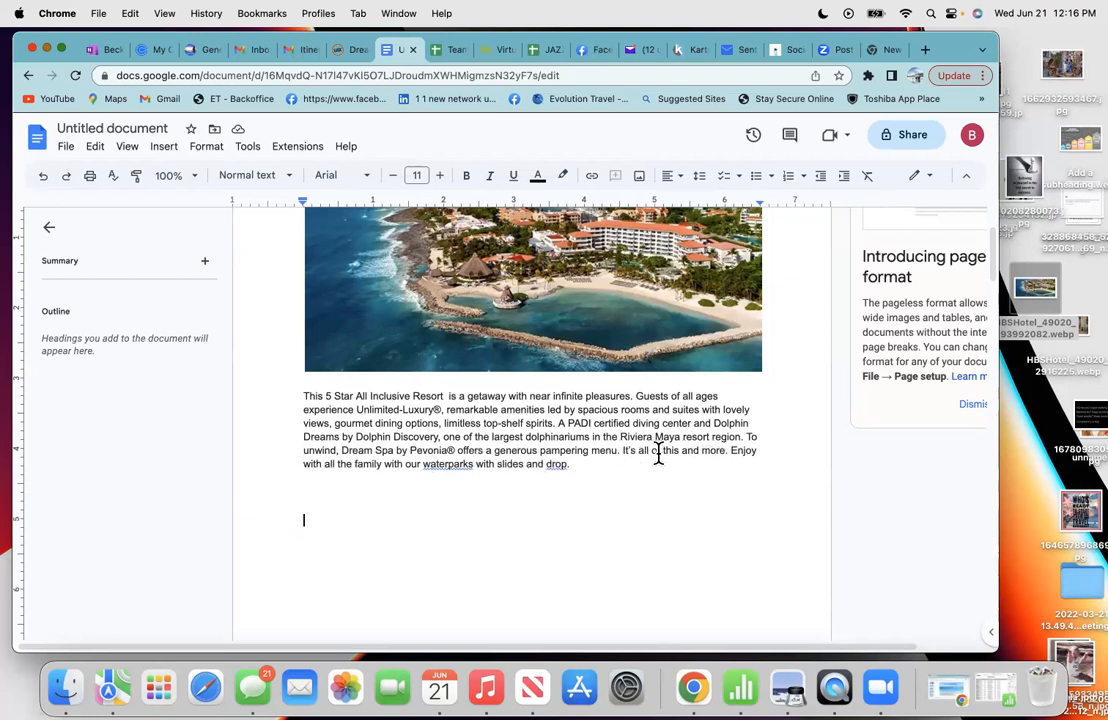
left_click(449, 468)
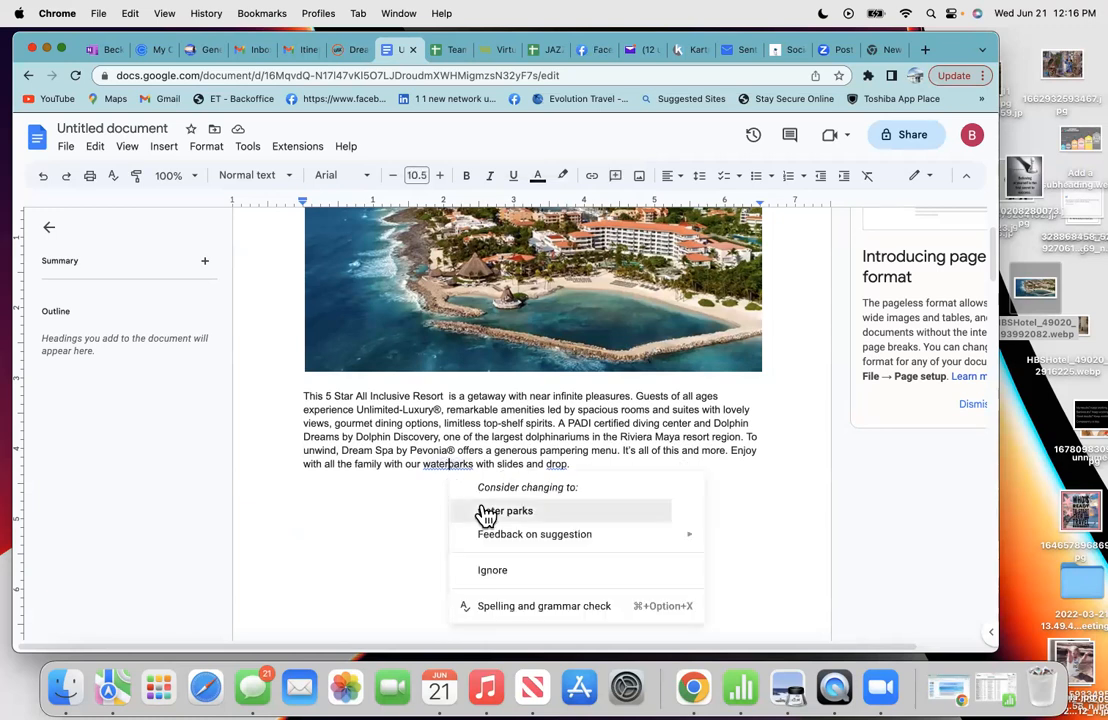
left_click(487, 511)
left_click(560, 466)
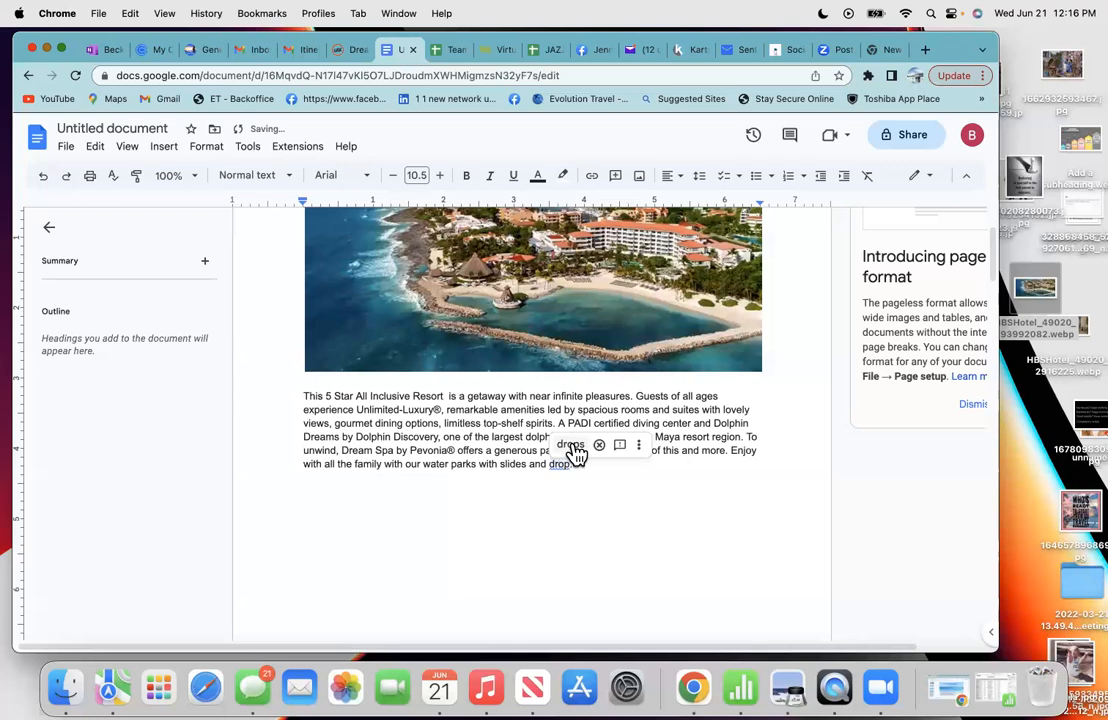
left_click(572, 446)
left_click(618, 492)
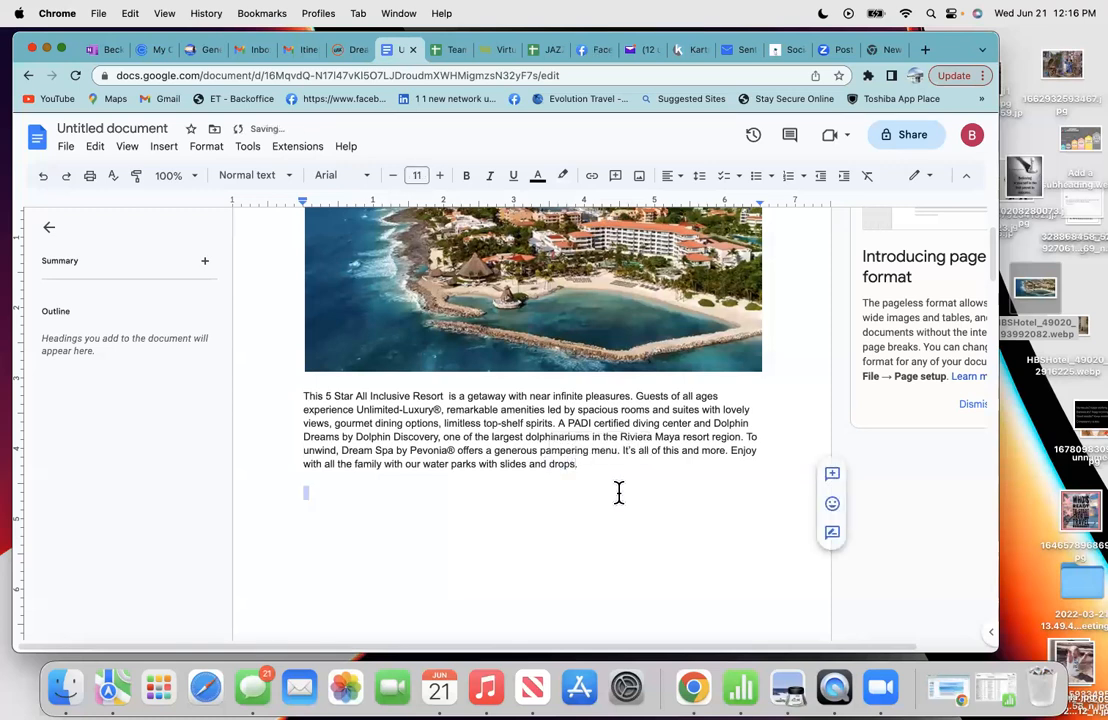
scroll(594, 490, "up", 3)
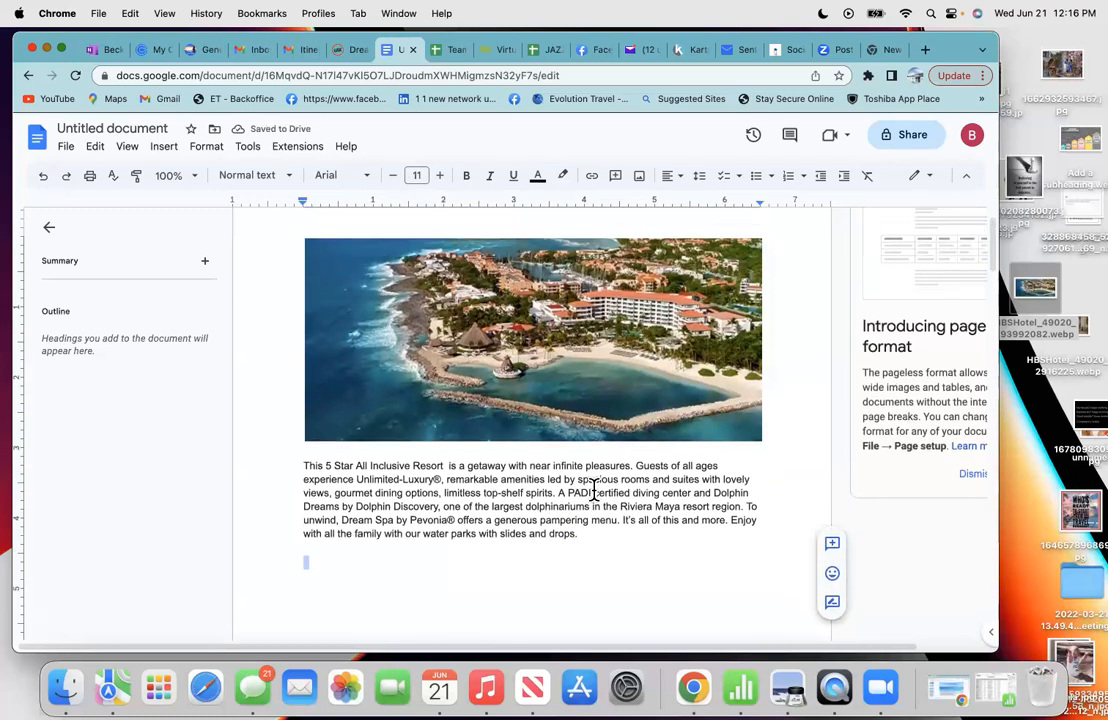
scroll(594, 490, "down", 2)
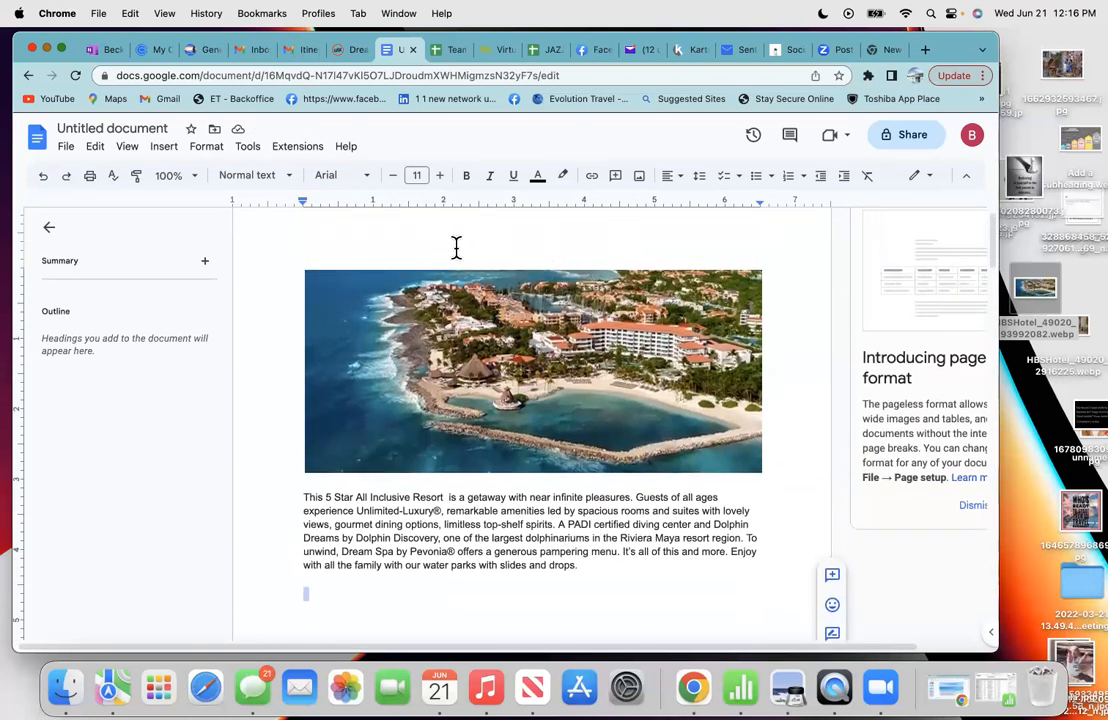
- Insert a page header via Headers & footers and set it to right alignment
left_click(165, 156)
mouse_move(172, 178)
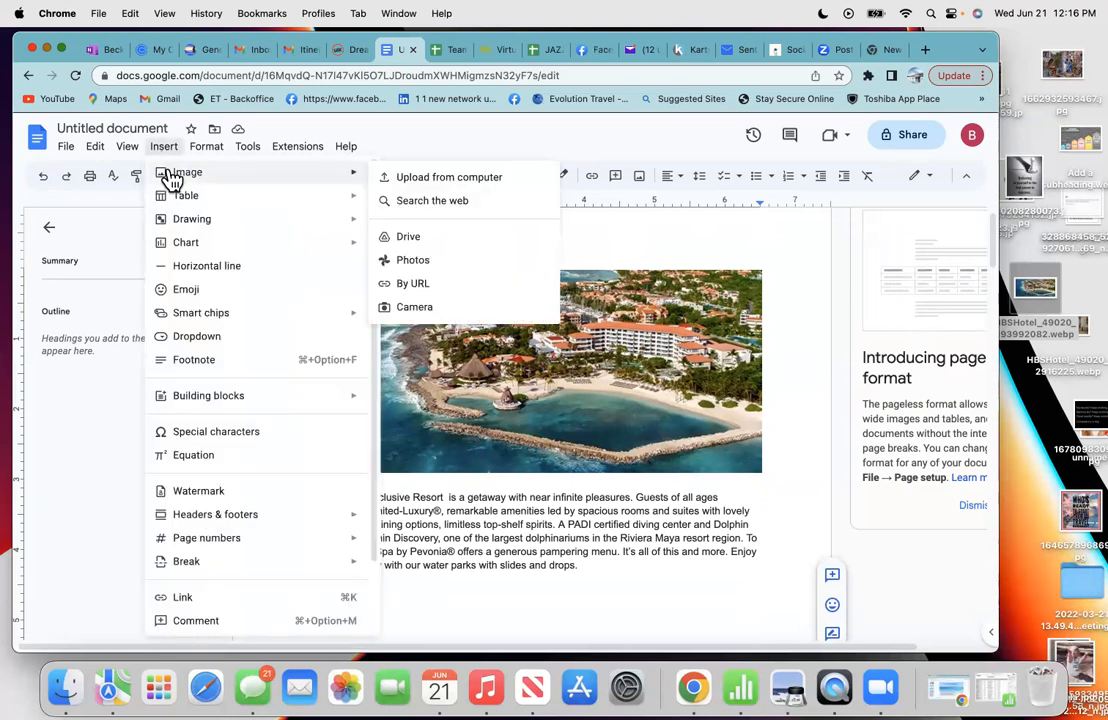
mouse_move(222, 525)
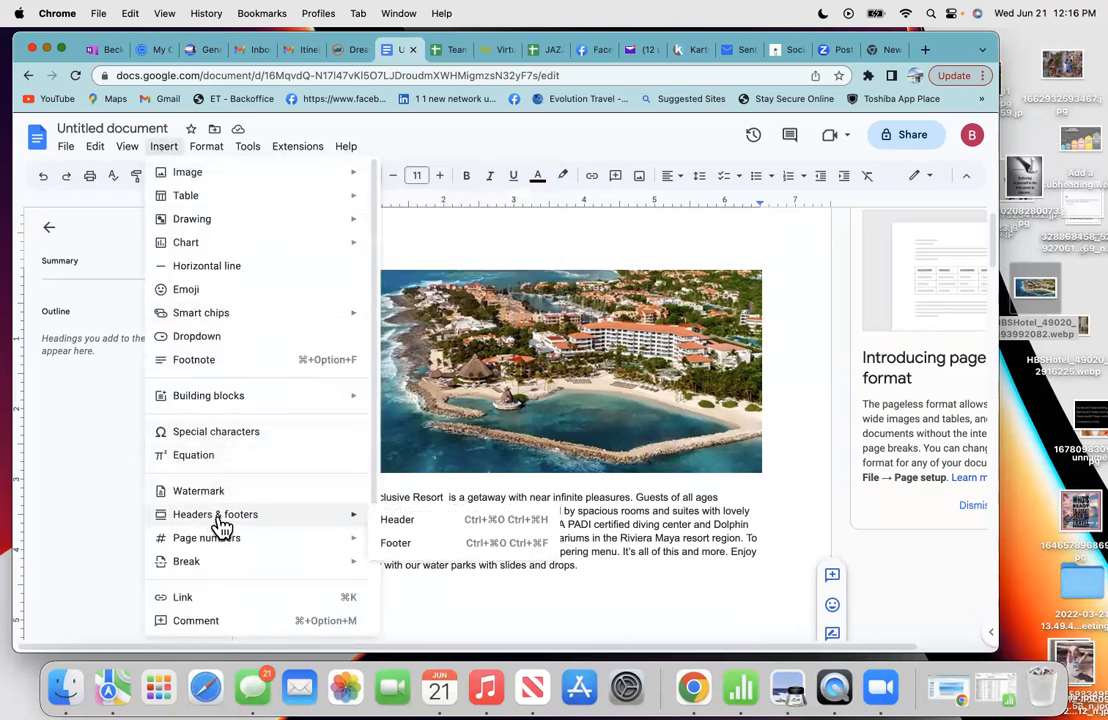
left_click(398, 522)
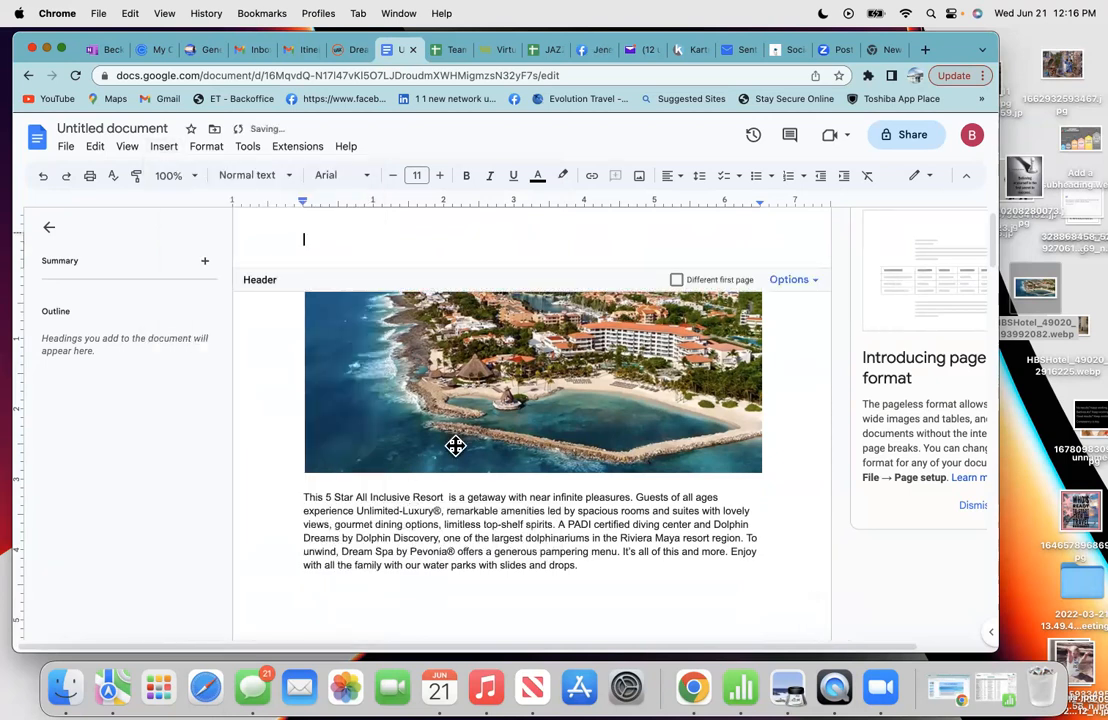
left_click(679, 178)
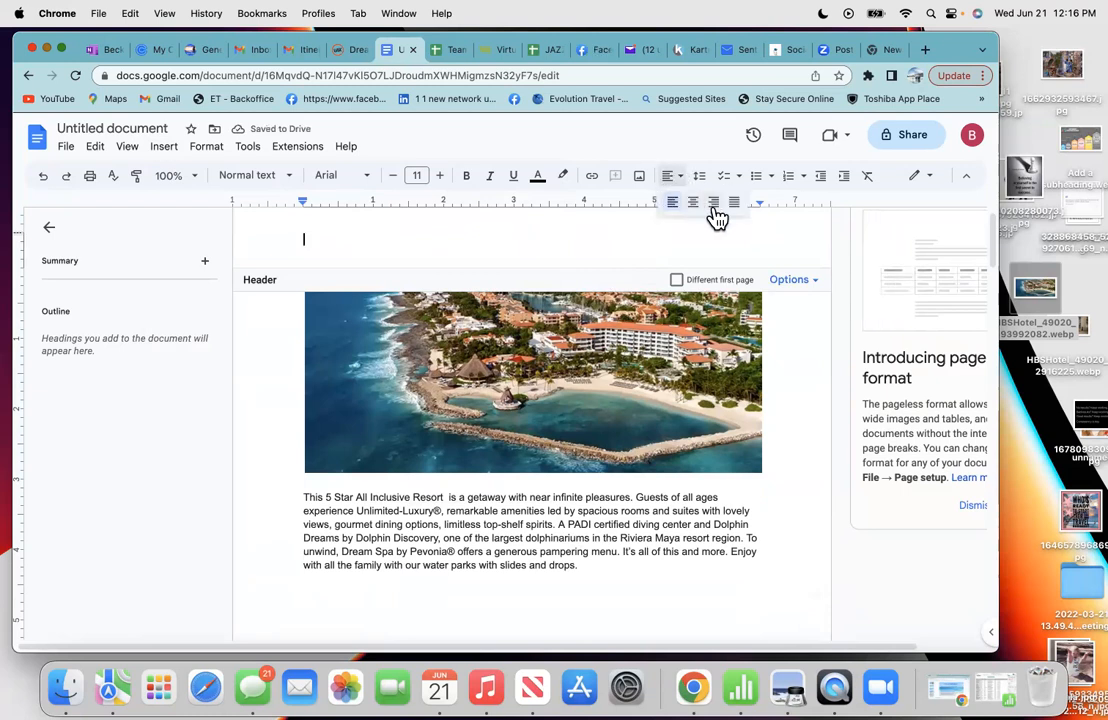
left_click(713, 202)
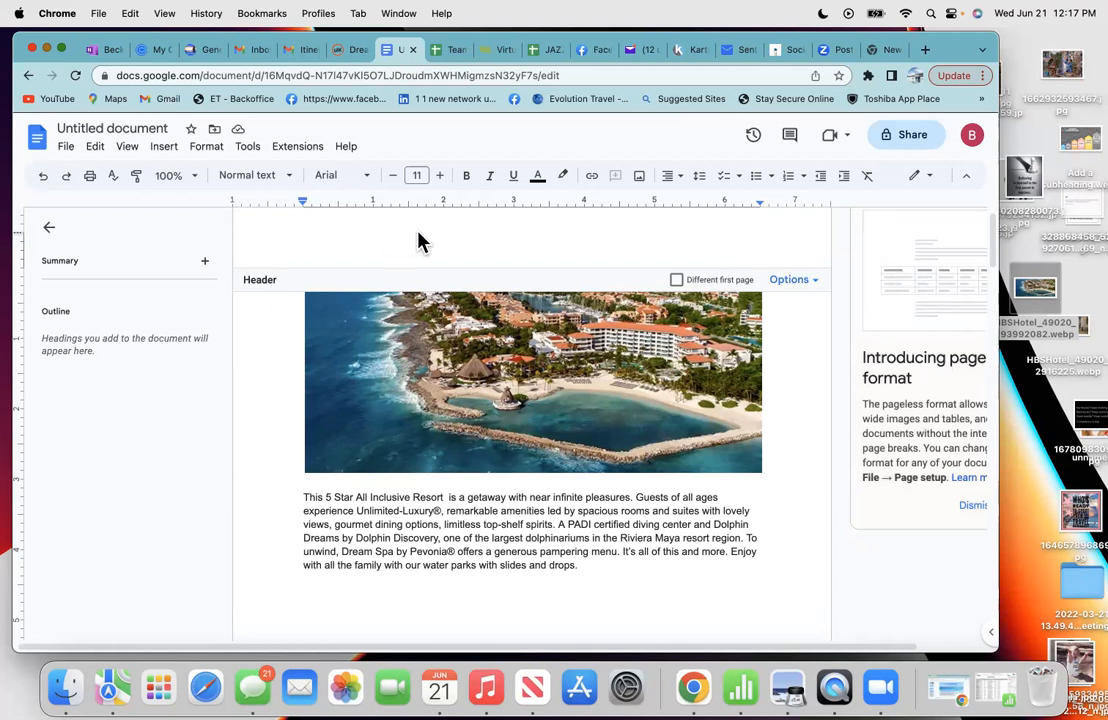
- Upload the logo 0001.png from Desktop > Agent Backgrounds/logo into the header
left_click(164, 149)
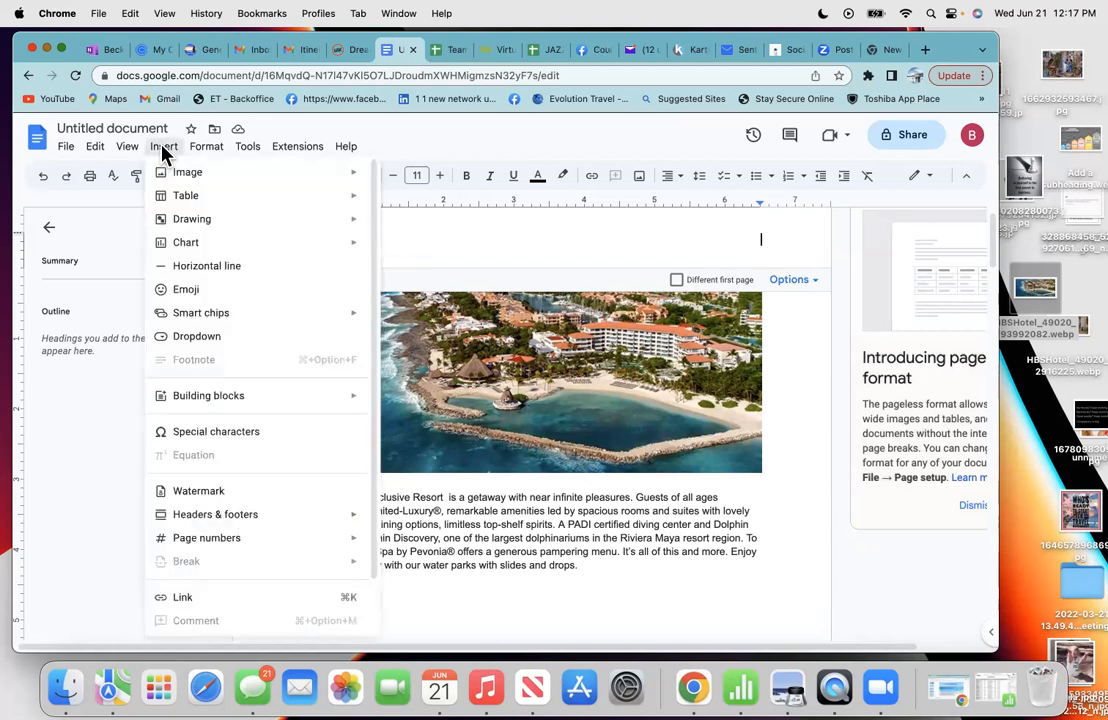
mouse_move(185, 180)
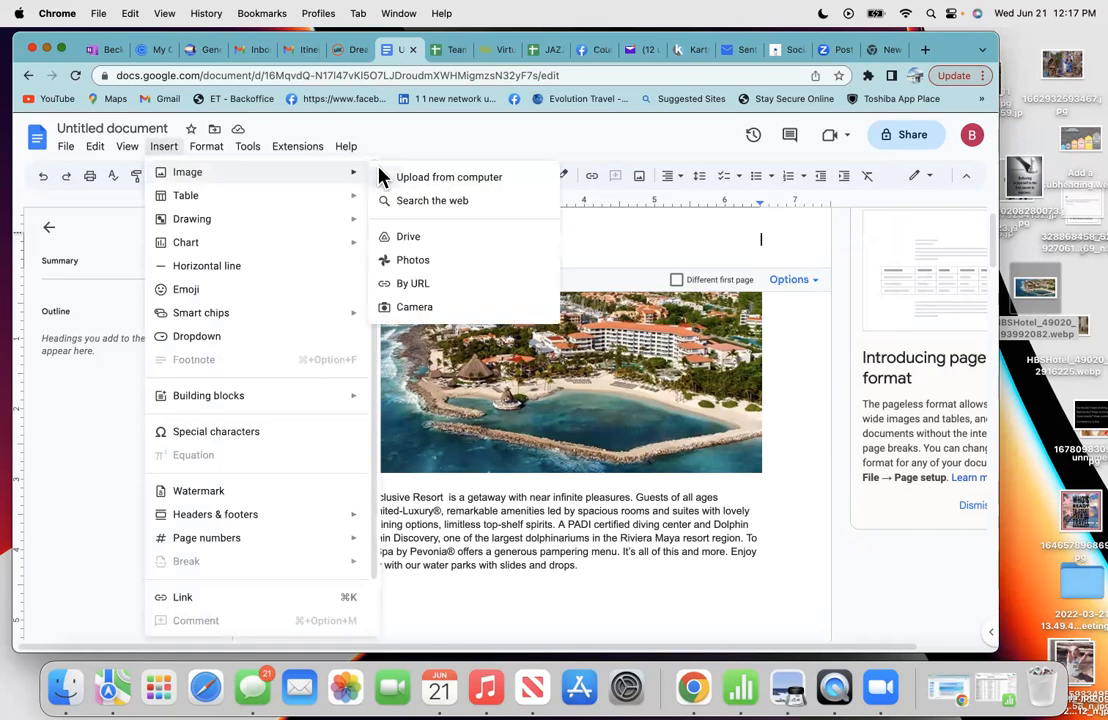
left_click(428, 180)
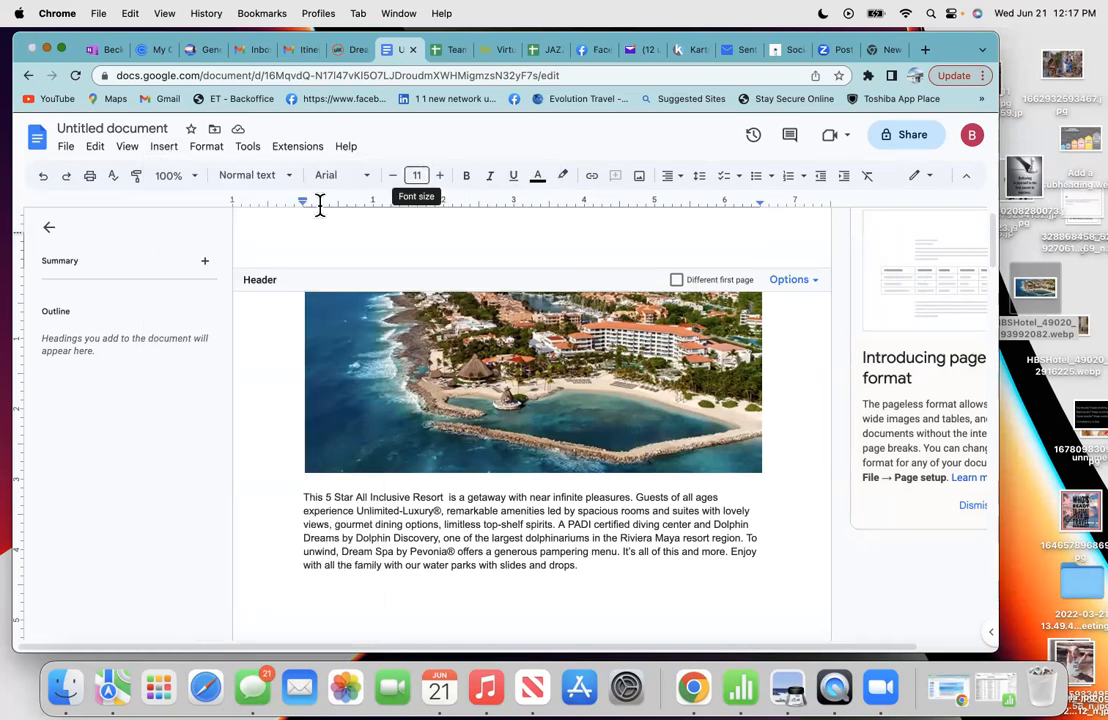
left_click(203, 247)
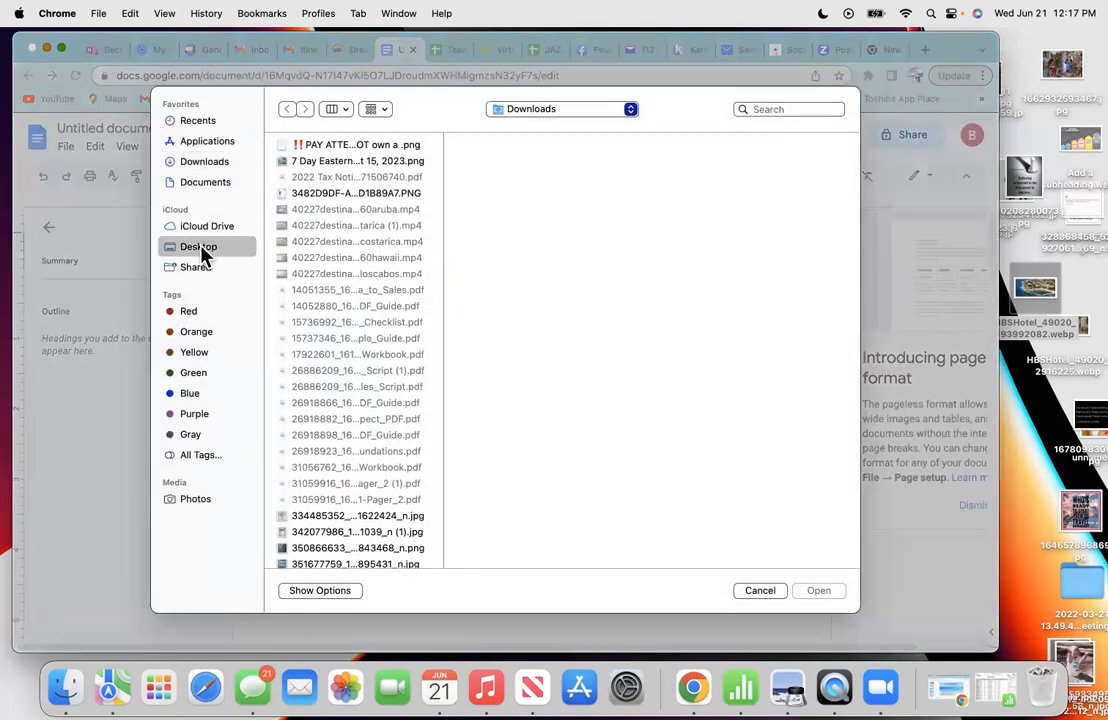
scroll(340, 480, "down", 5)
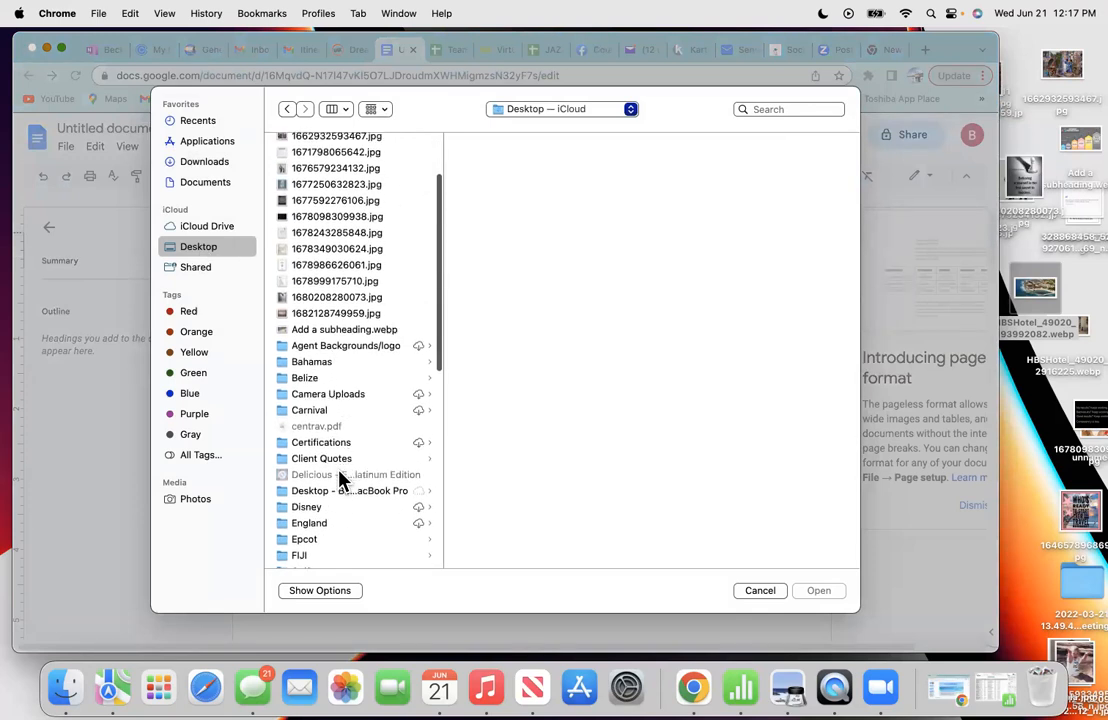
left_click(314, 311)
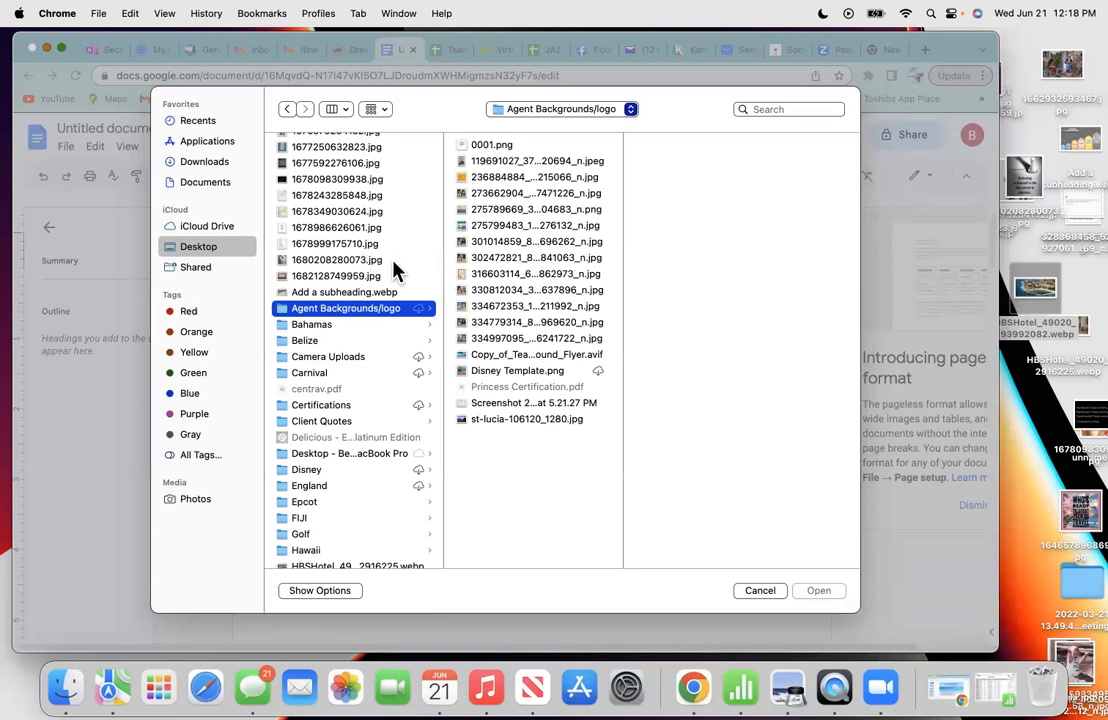
left_click(487, 146)
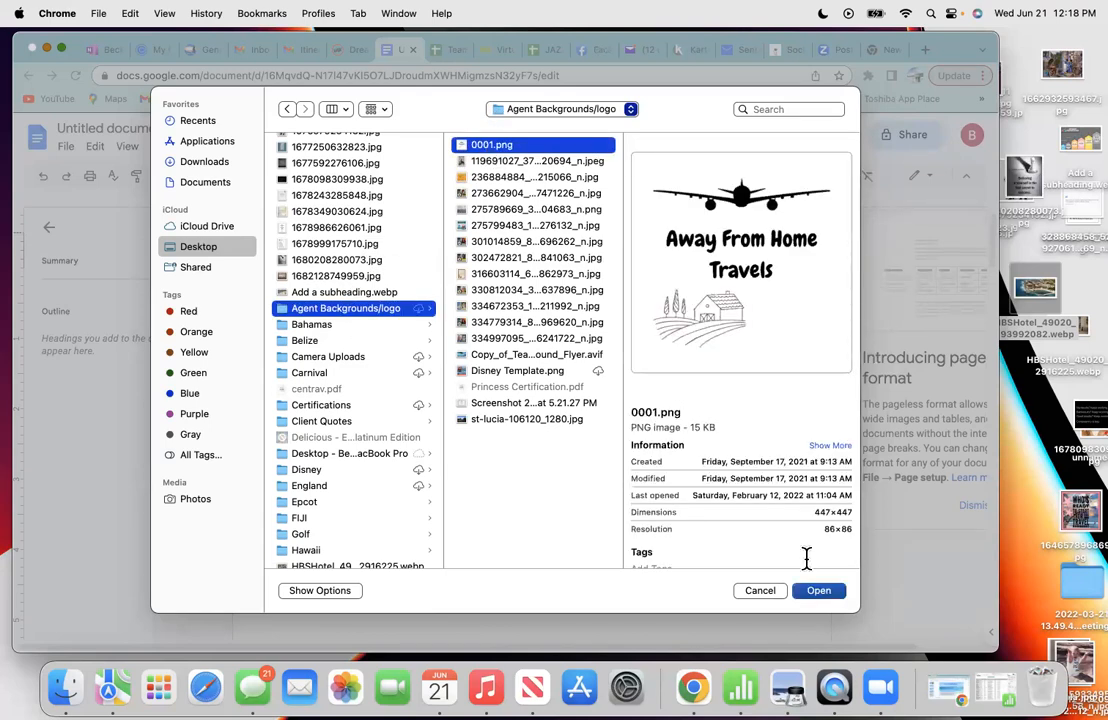
left_click(812, 591)
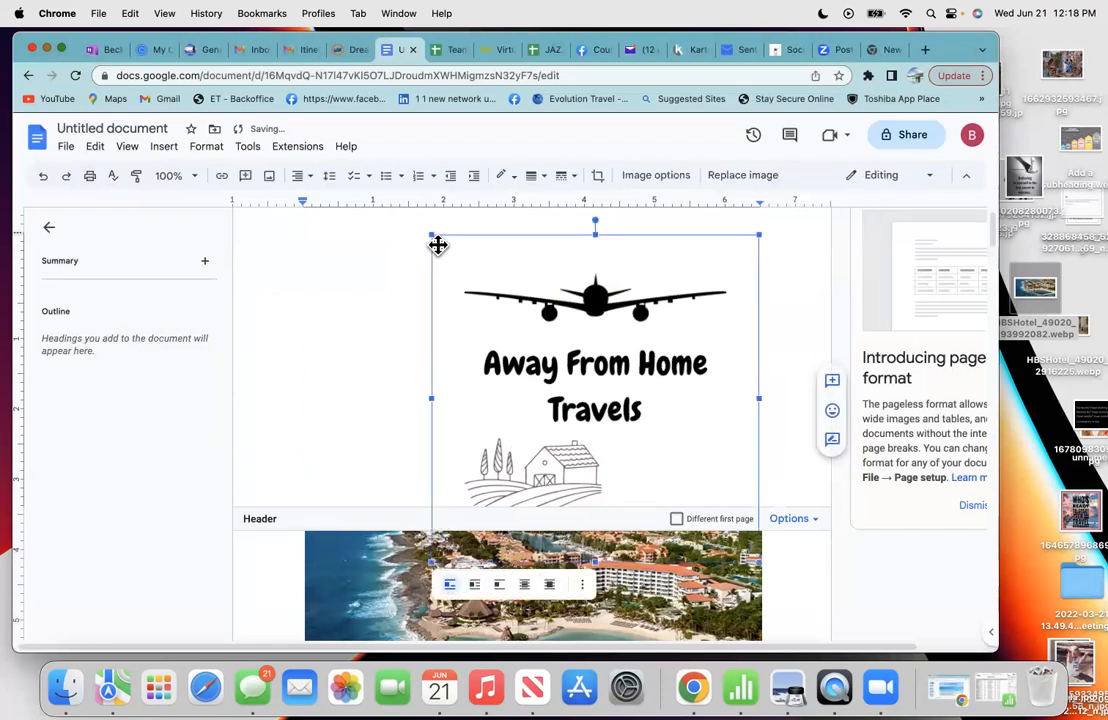
- Resize the Away From Home Travels logo to a small icon at the header's right edge
left_click_drag(433, 235, 663, 398)
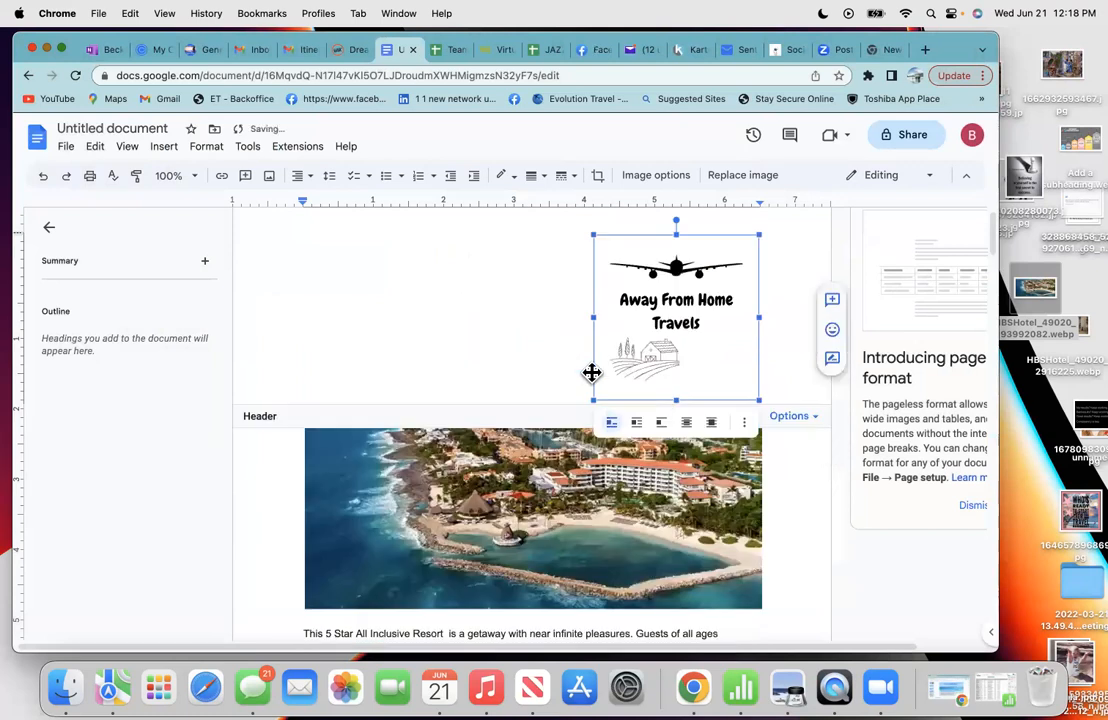
left_click_drag(590, 404, 723, 293)
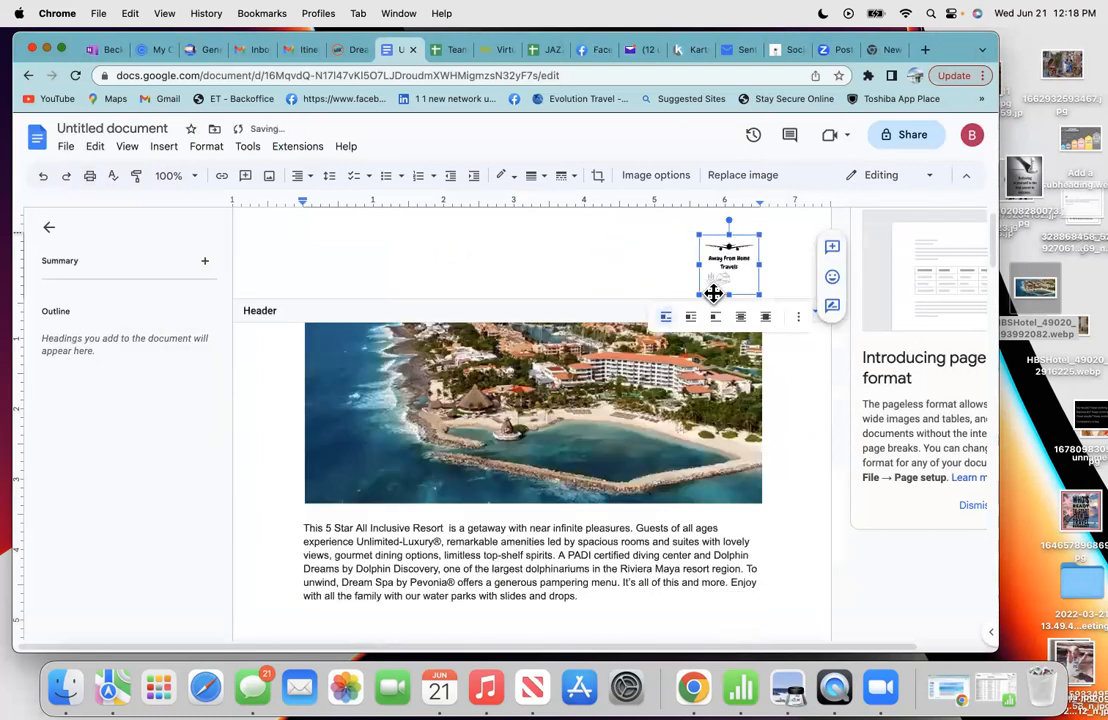
left_click(771, 290)
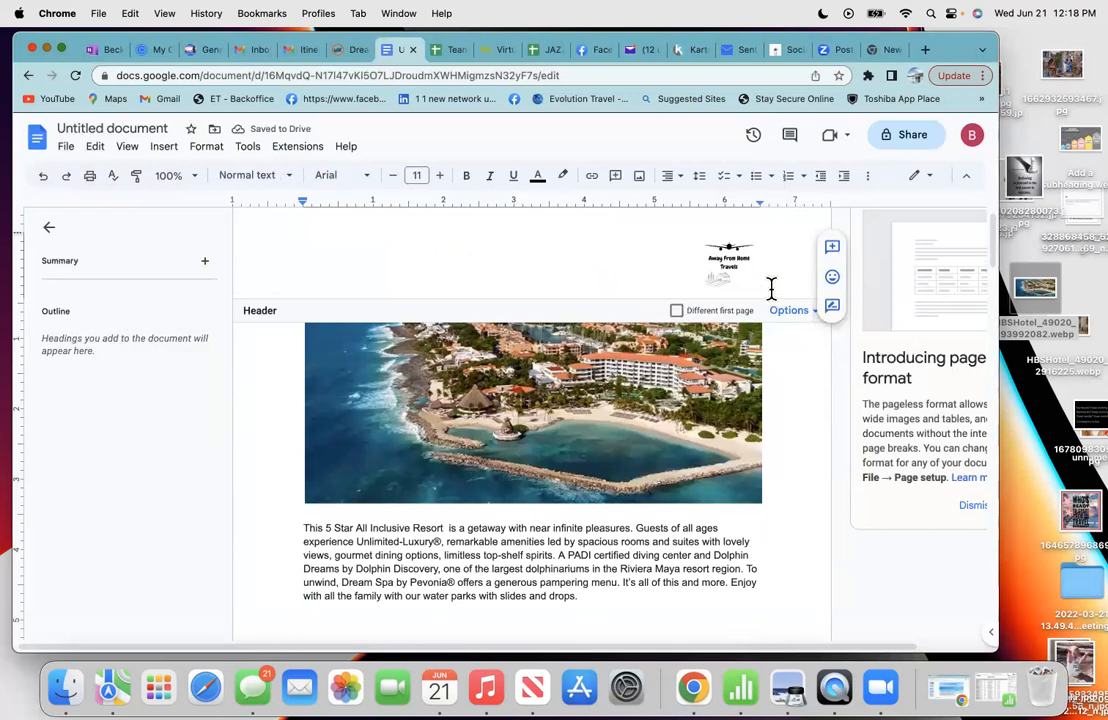
- On a new header line beneath the logo, type the agent's name and phone number
key("Return")
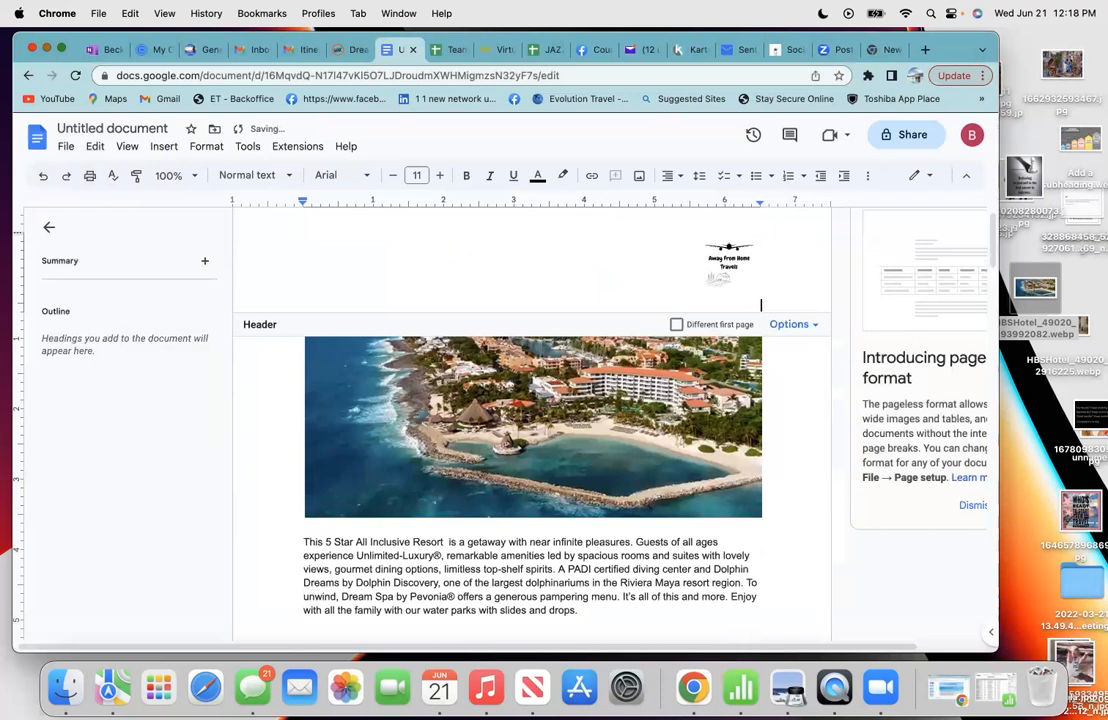
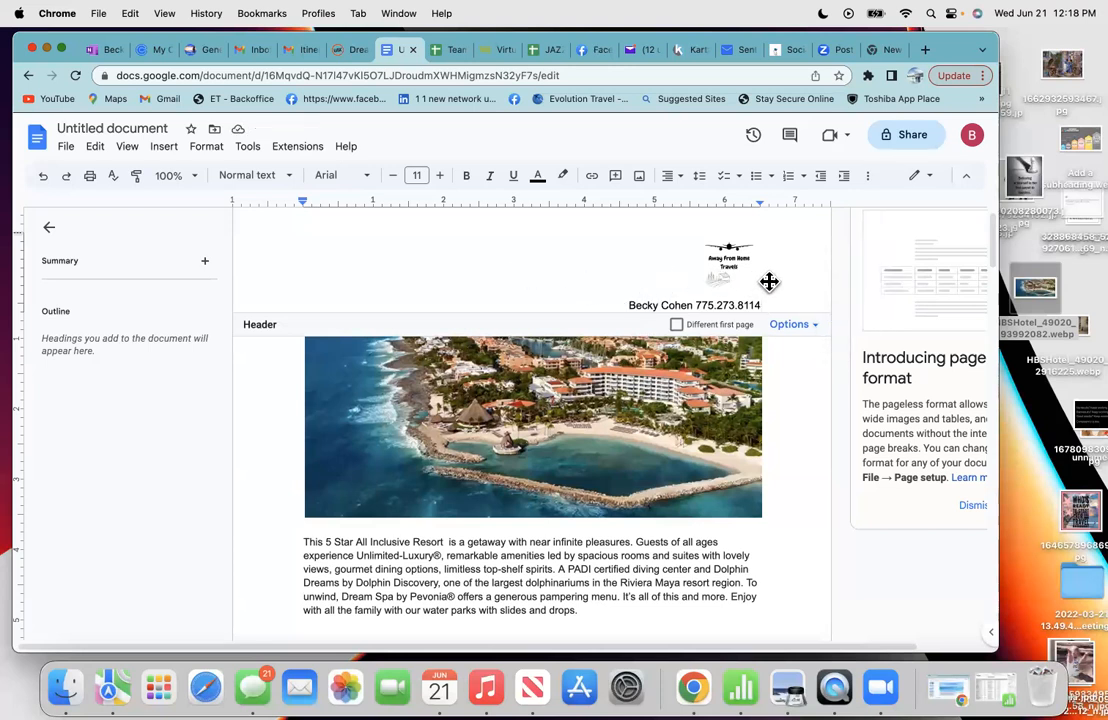
- Drag the resort aerial photo into the header above the logo, undo once, then drag it in again
left_click(513, 277)
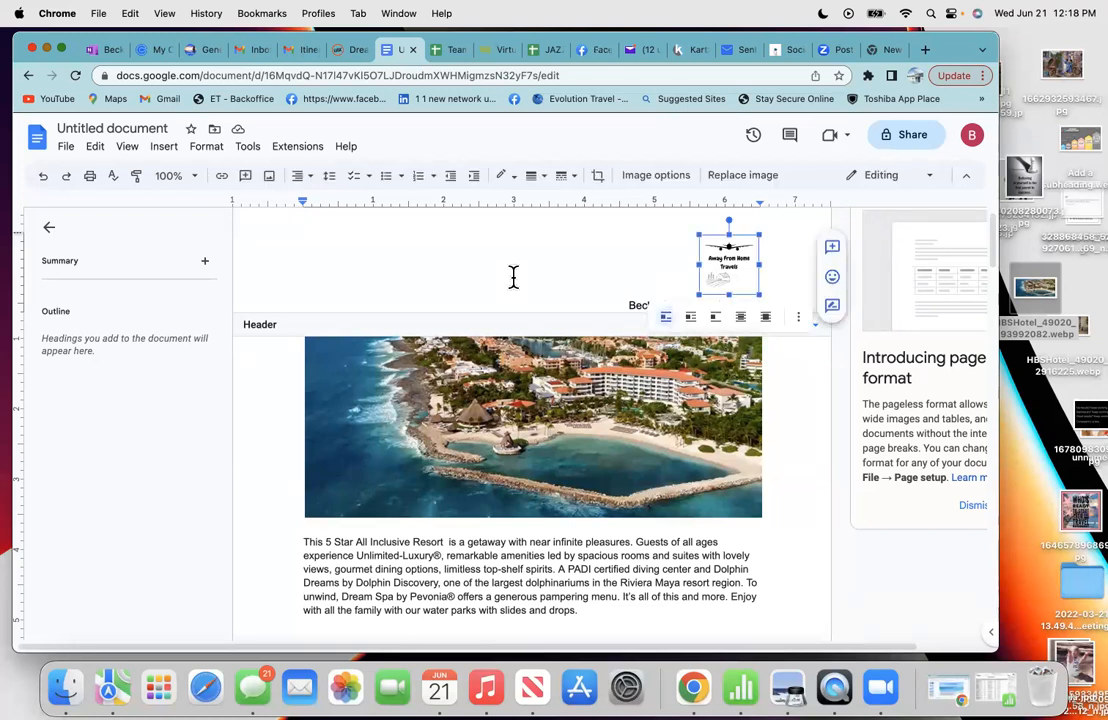
left_click(290, 418)
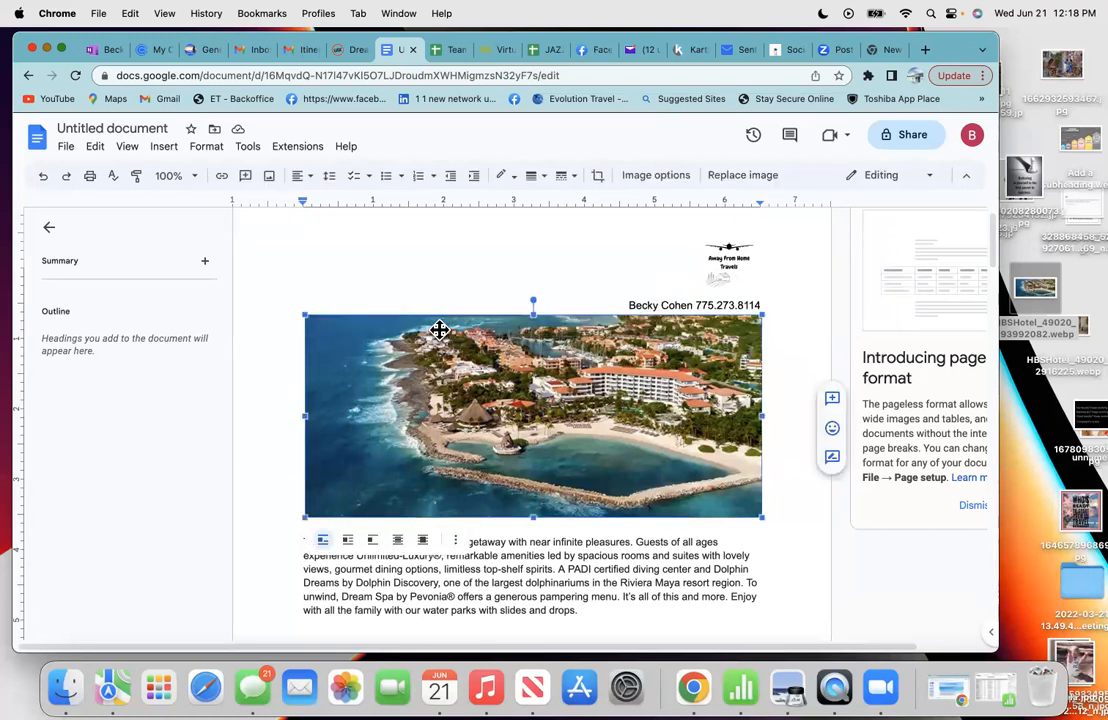
left_click_drag(461, 294, 460, 293)
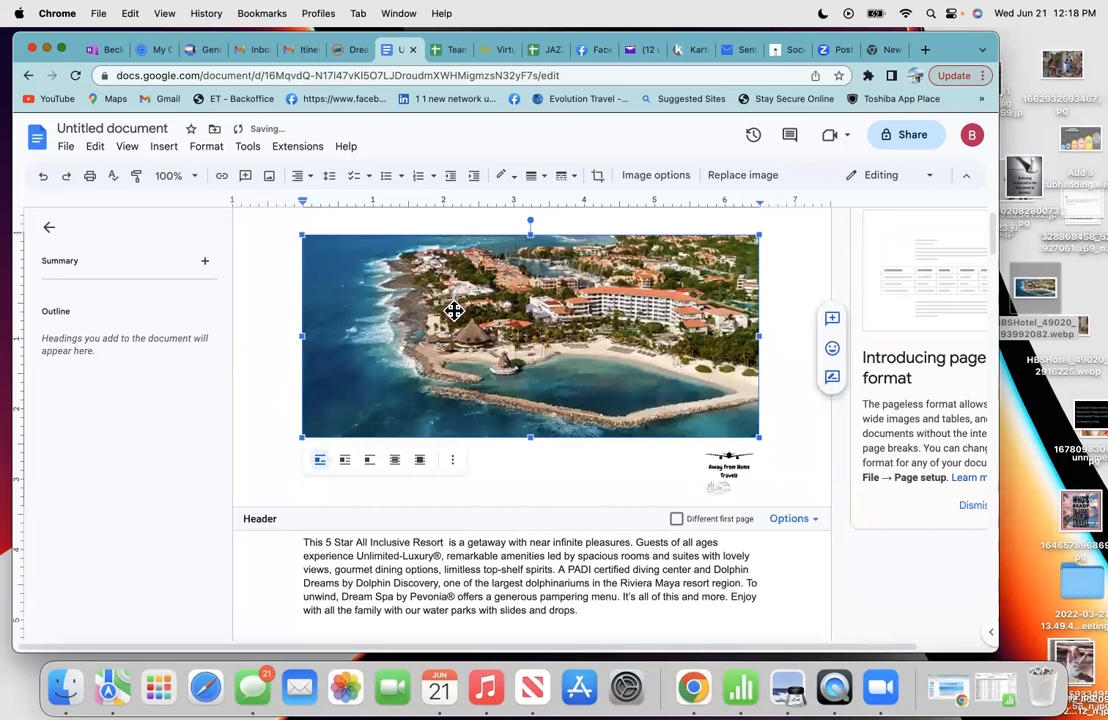
scroll(454, 311, "up", 1)
scroll(452, 311, "up", 1)
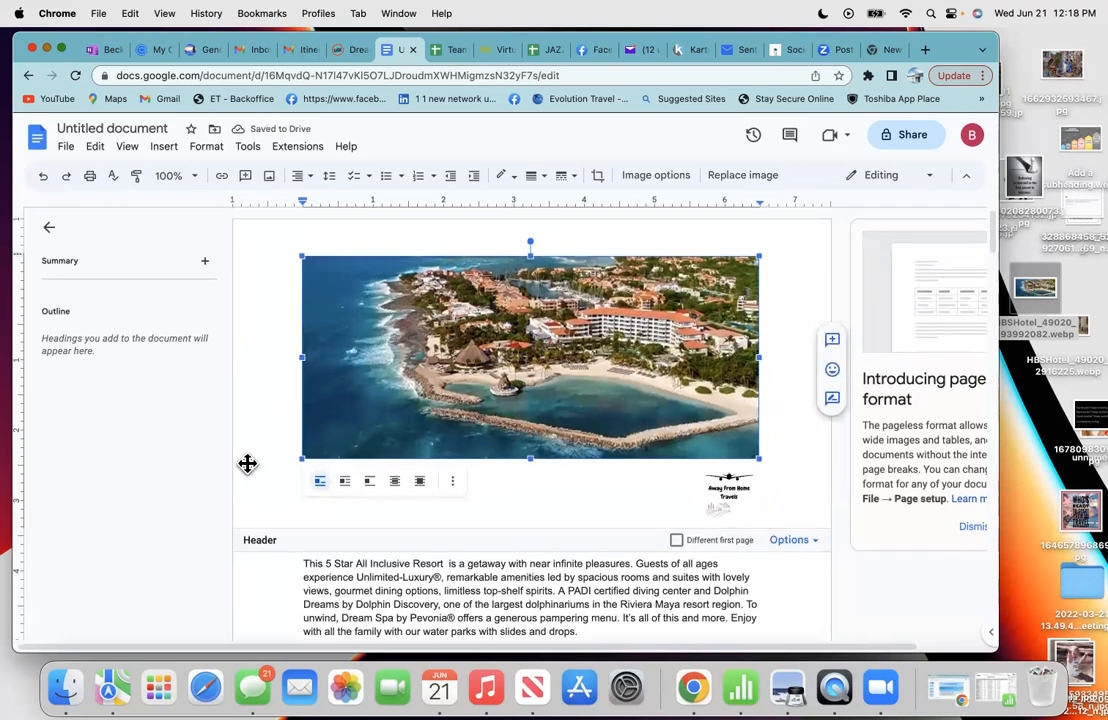
left_click(261, 585)
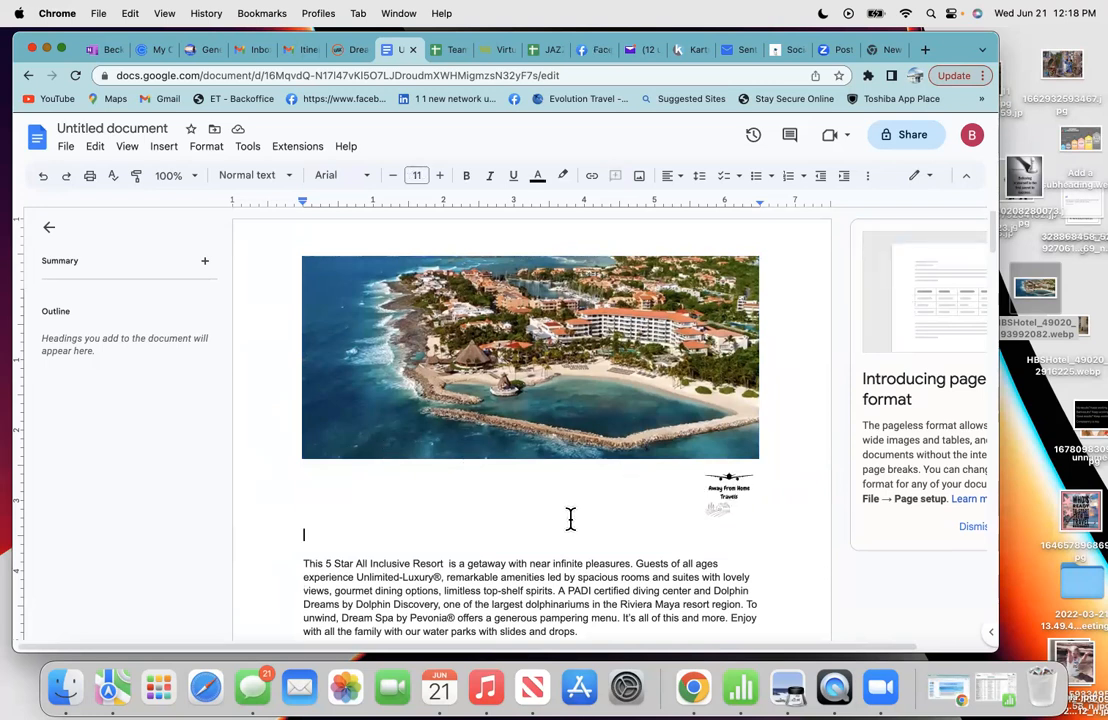
left_click(43, 178)
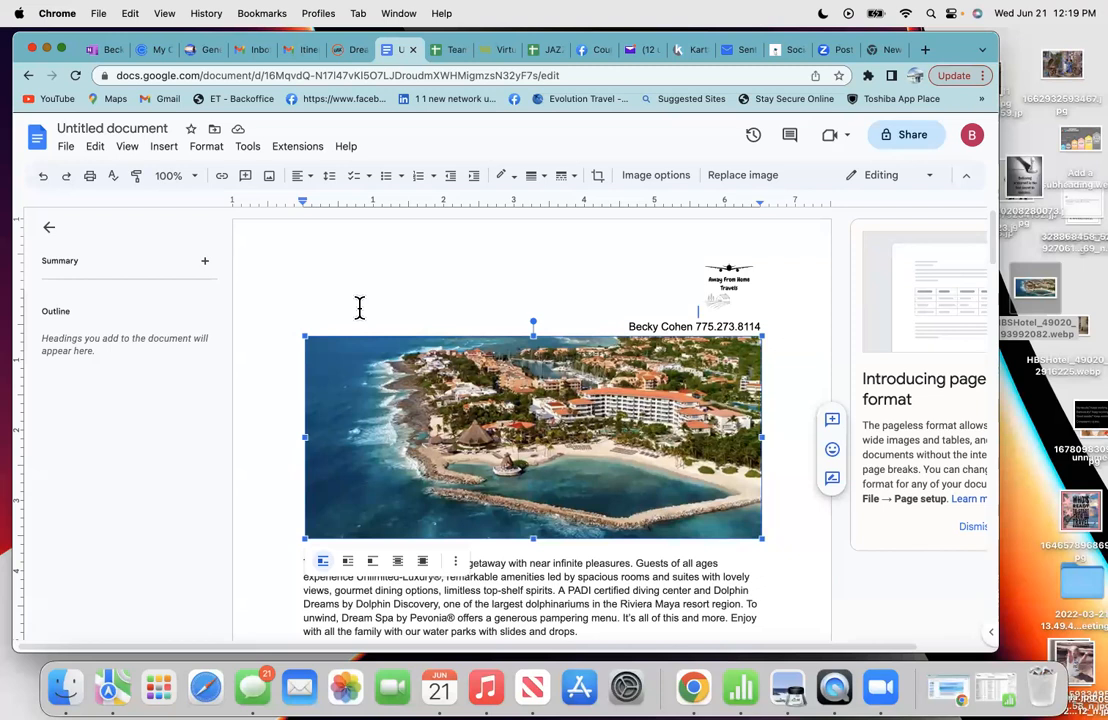
left_click_drag(360, 308, 359, 303)
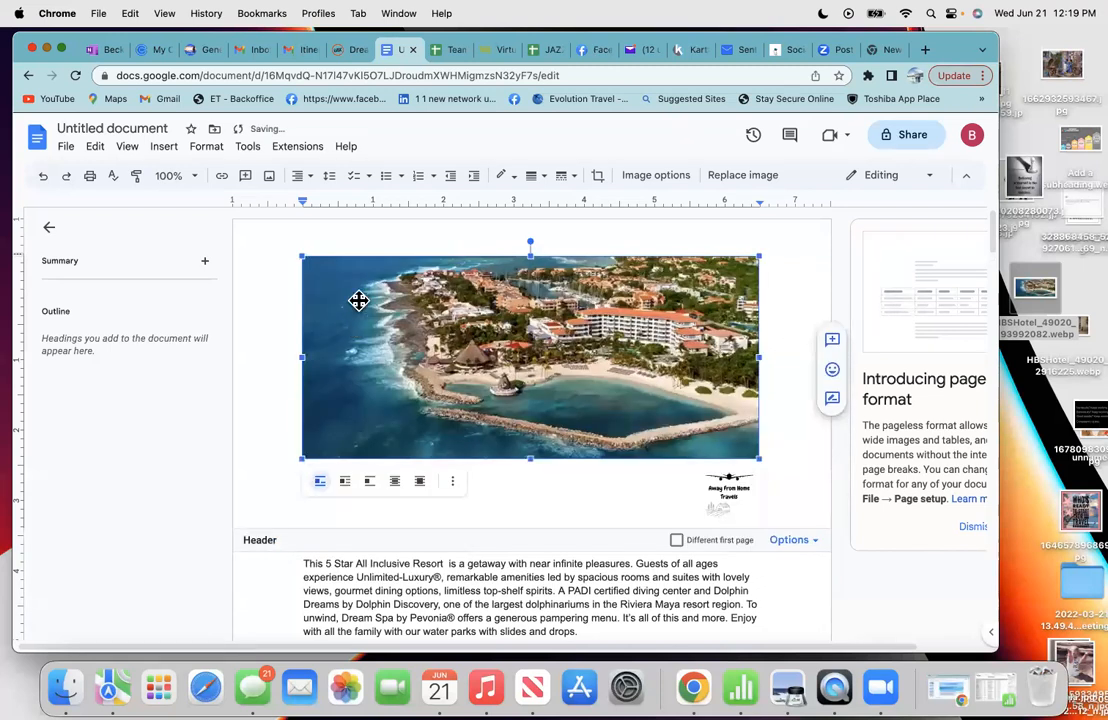
- Undo repeatedly to remove the agent's name, phone number and logo from the header
left_click(42, 179)
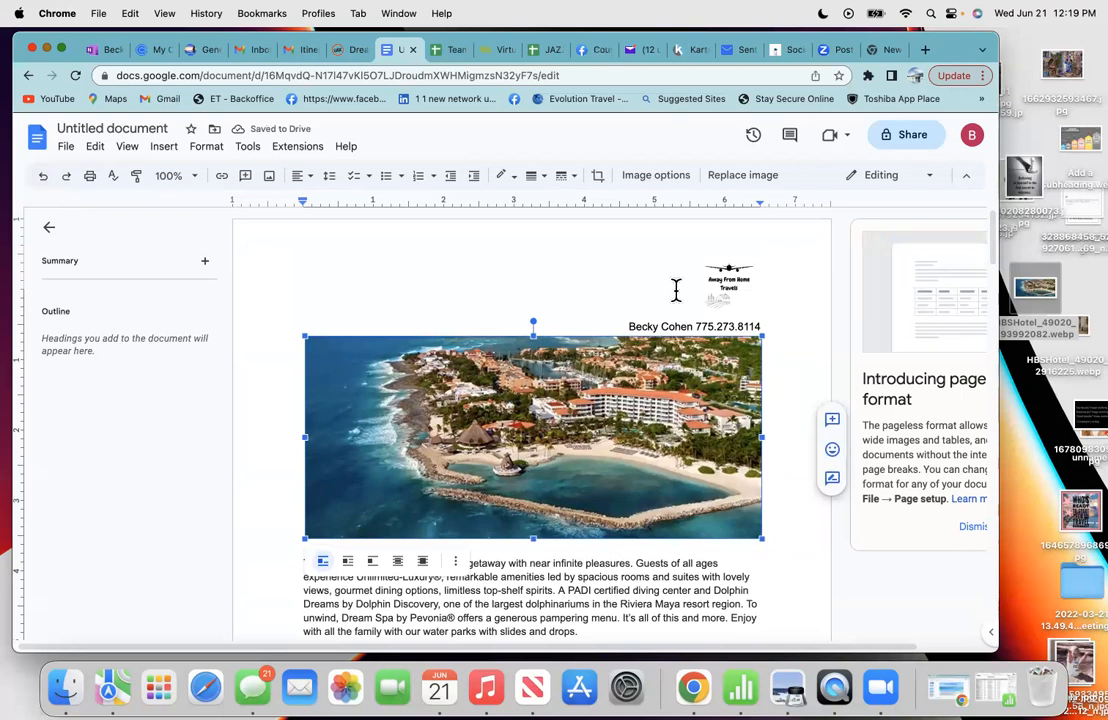
left_click(46, 182)
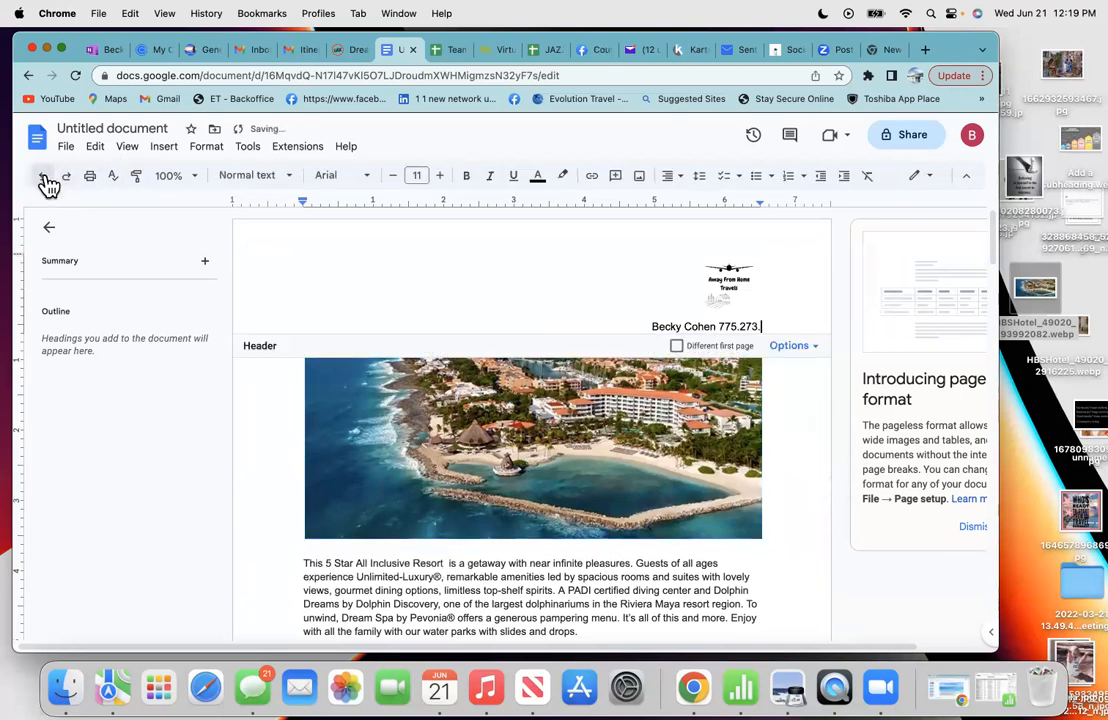
left_click(46, 182)
left_click(46, 182)
left_click(46, 182)
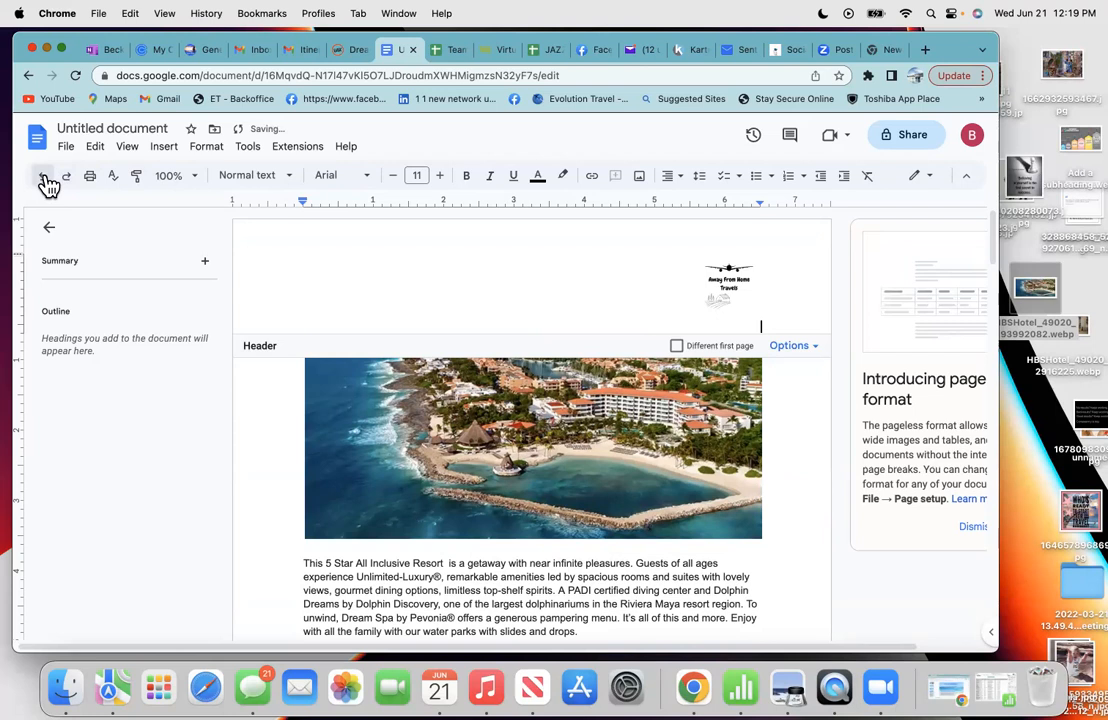
left_click(46, 182)
left_click(46, 182)
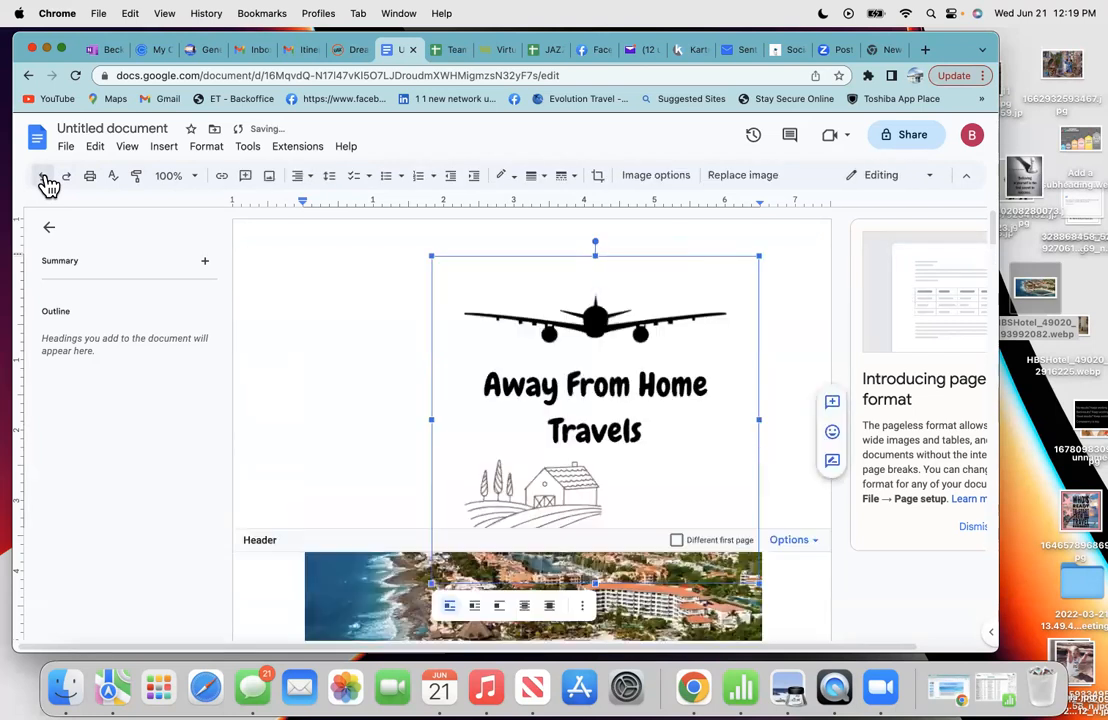
left_click(46, 182)
- Drag the resort aerial photo from the body up into the empty header
left_click(330, 385)
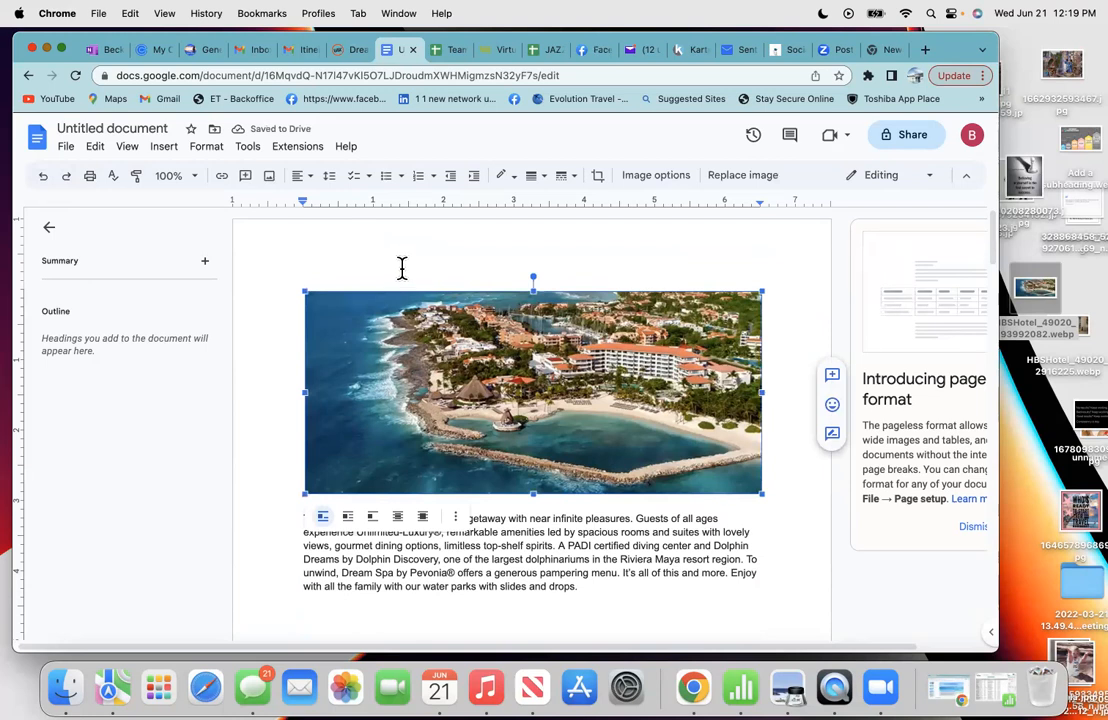
left_click(648, 613)
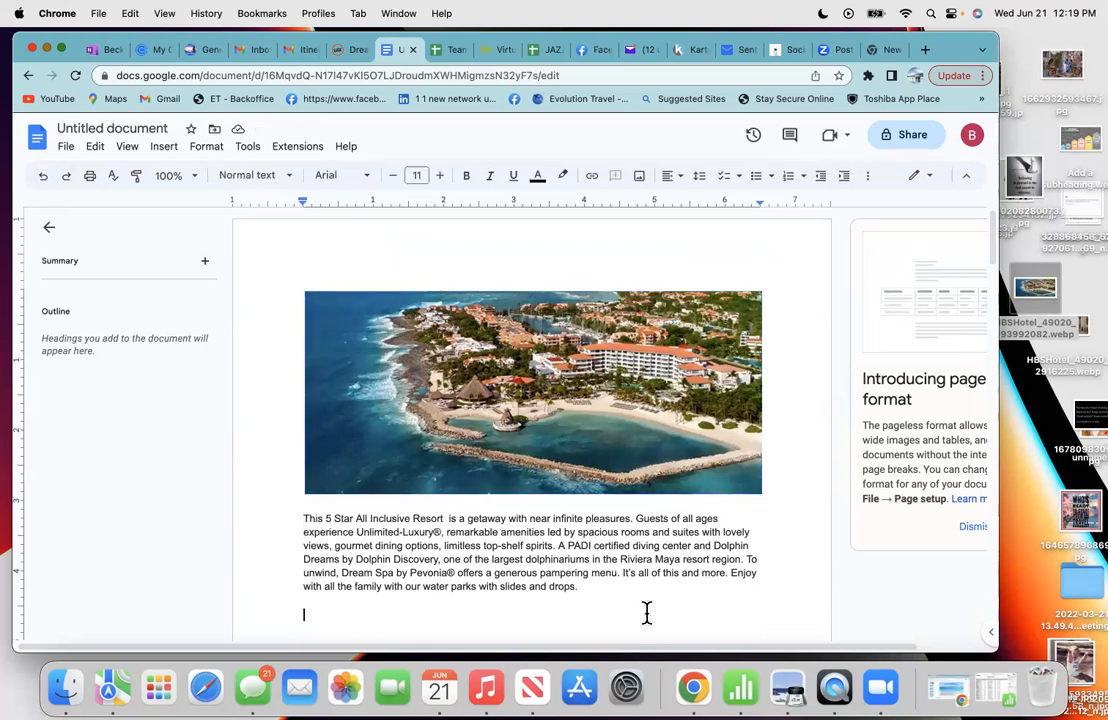
left_click(296, 286)
left_click_drag(360, 270, 287, 302)
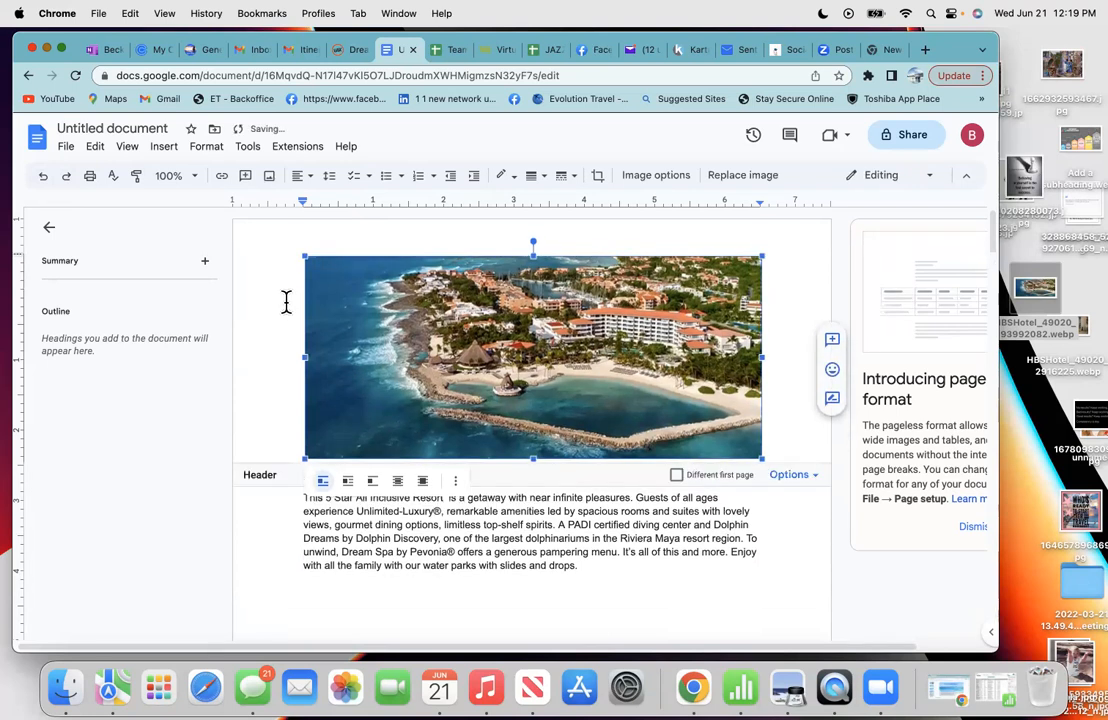
left_click(272, 539)
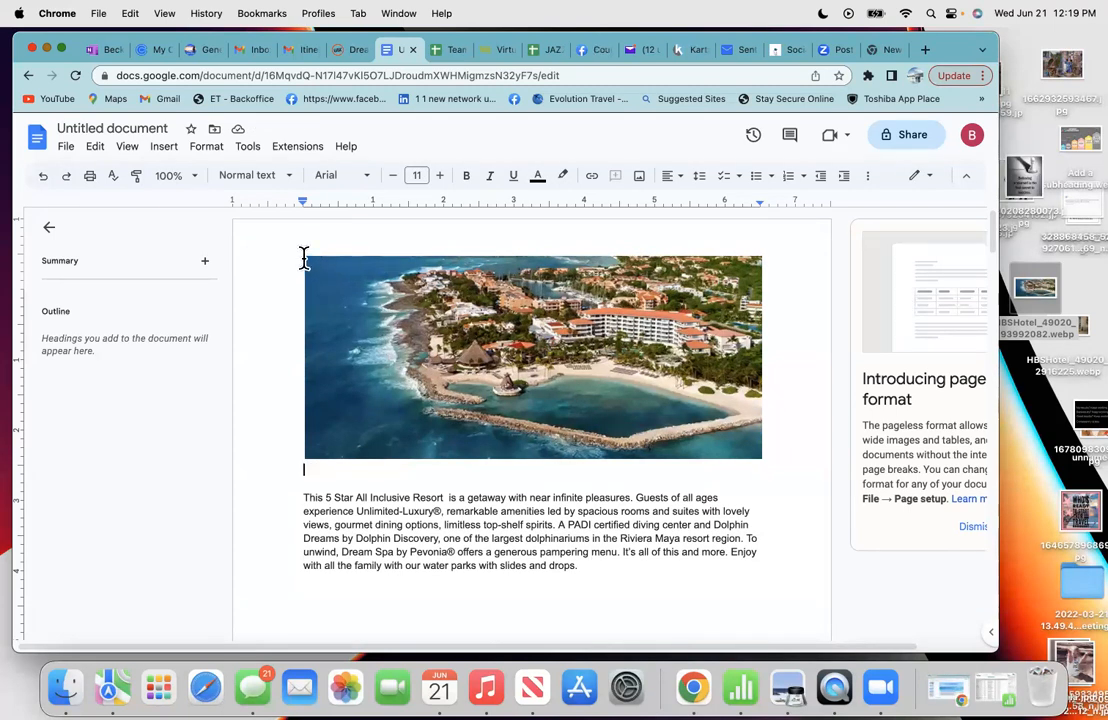
- Delete the photo from the header and add blank lines above the resort description
left_click(446, 349)
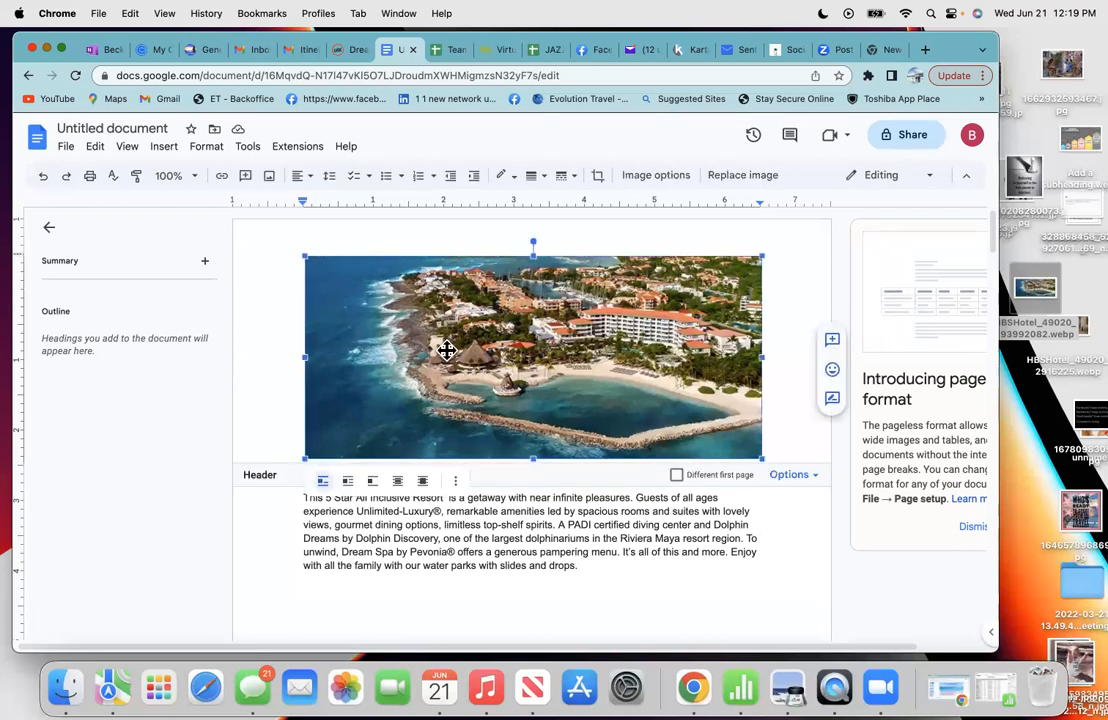
key("BackSpace")
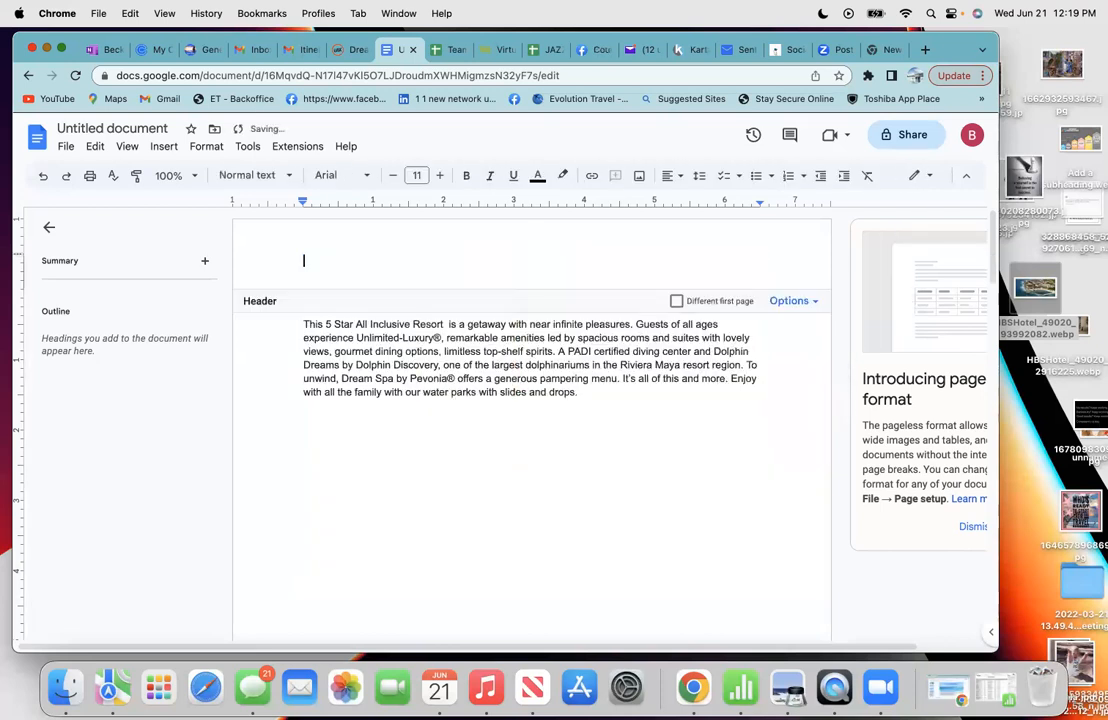
left_click(299, 323)
key("Return")
key("Return")
key("Return")
key("Return")
key("Return")
key("Return")
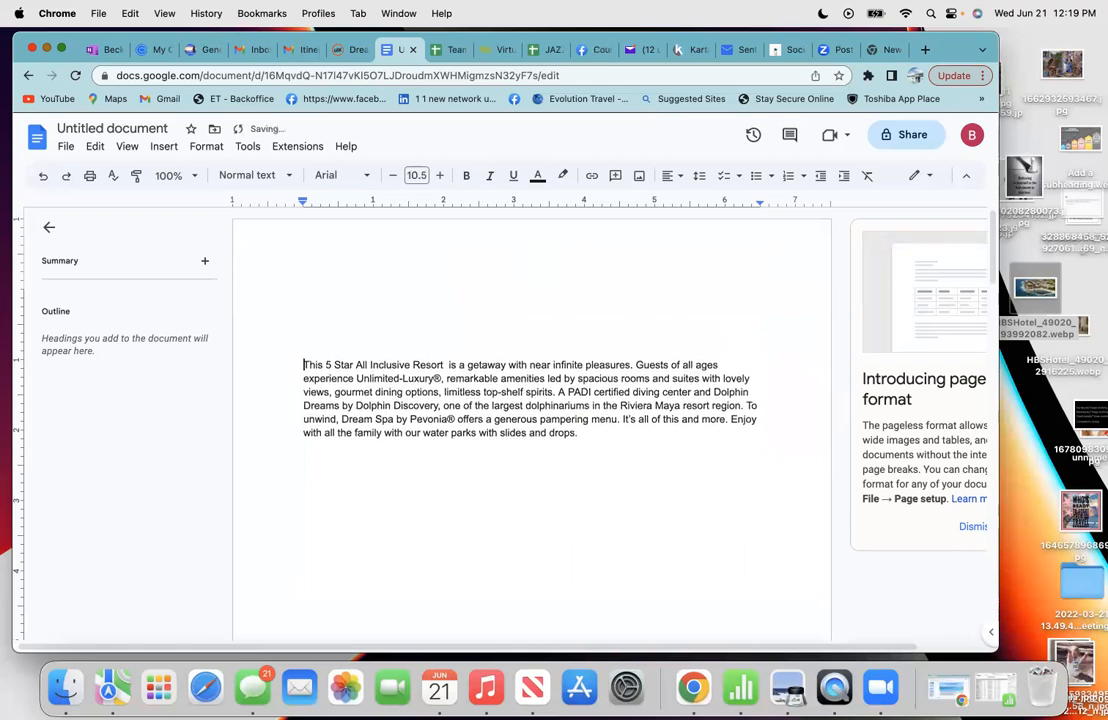
key("Return")
key("Return")
key("Return")
key("Return")
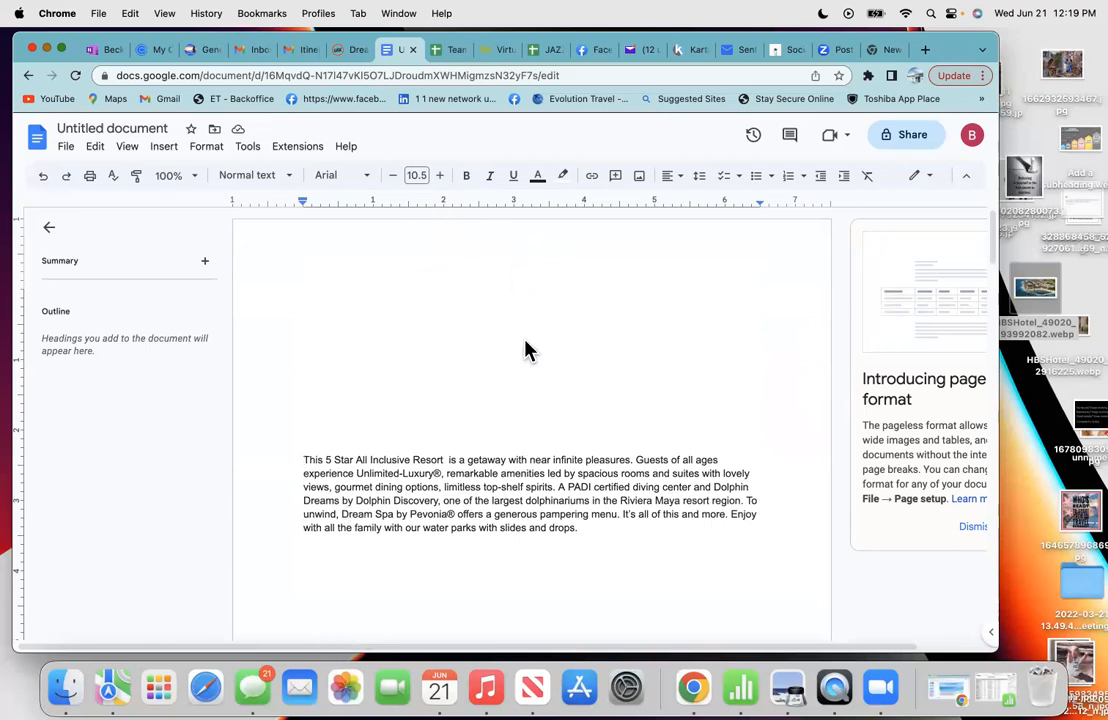
left_click(486, 344)
- Copy the hotel's aerial photo from the vacation booking page
left_click(349, 52)
scroll(408, 195, "up", 5)
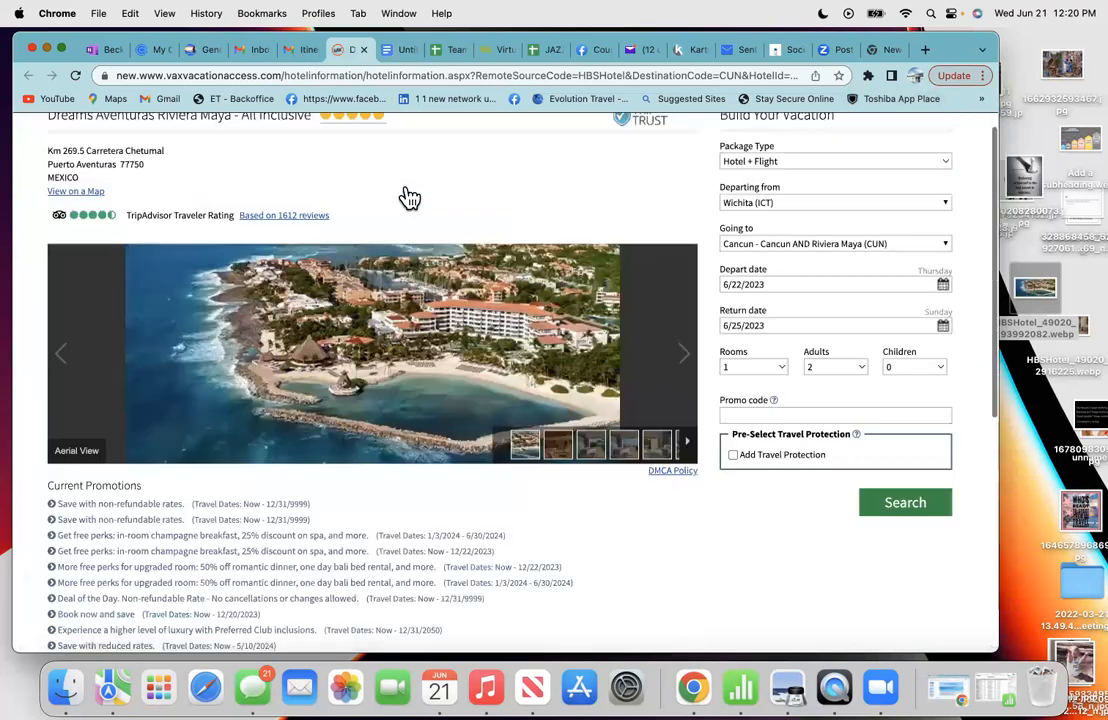
scroll(370, 270, "up", 1)
right_click(335, 345)
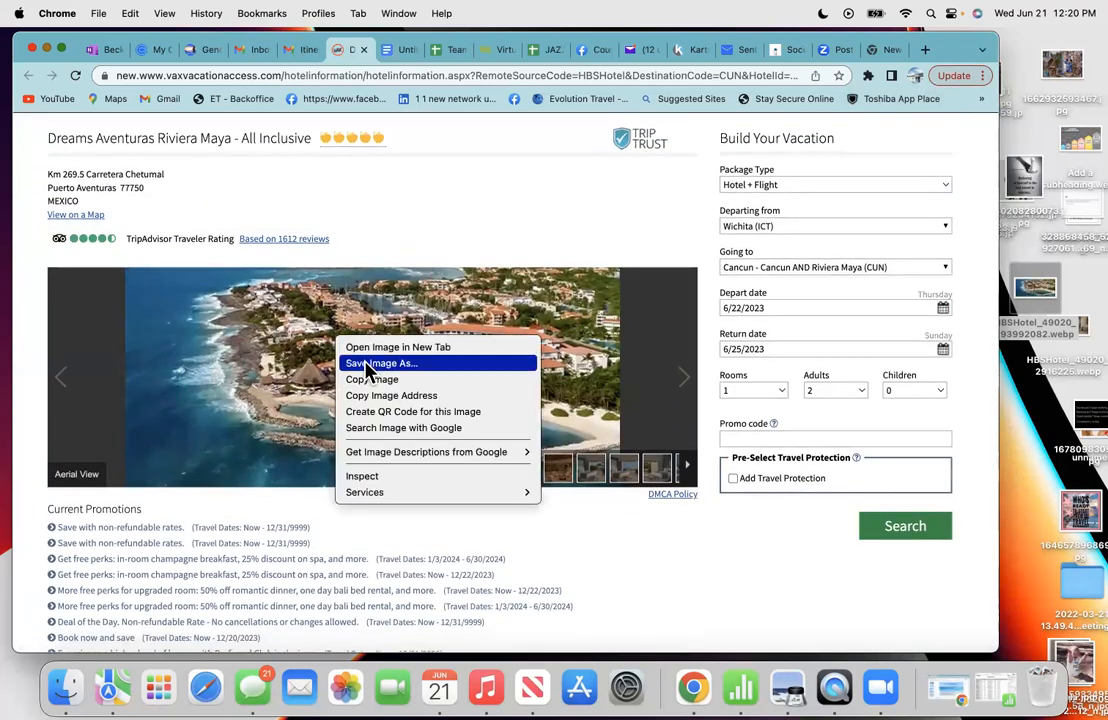
left_click(368, 376)
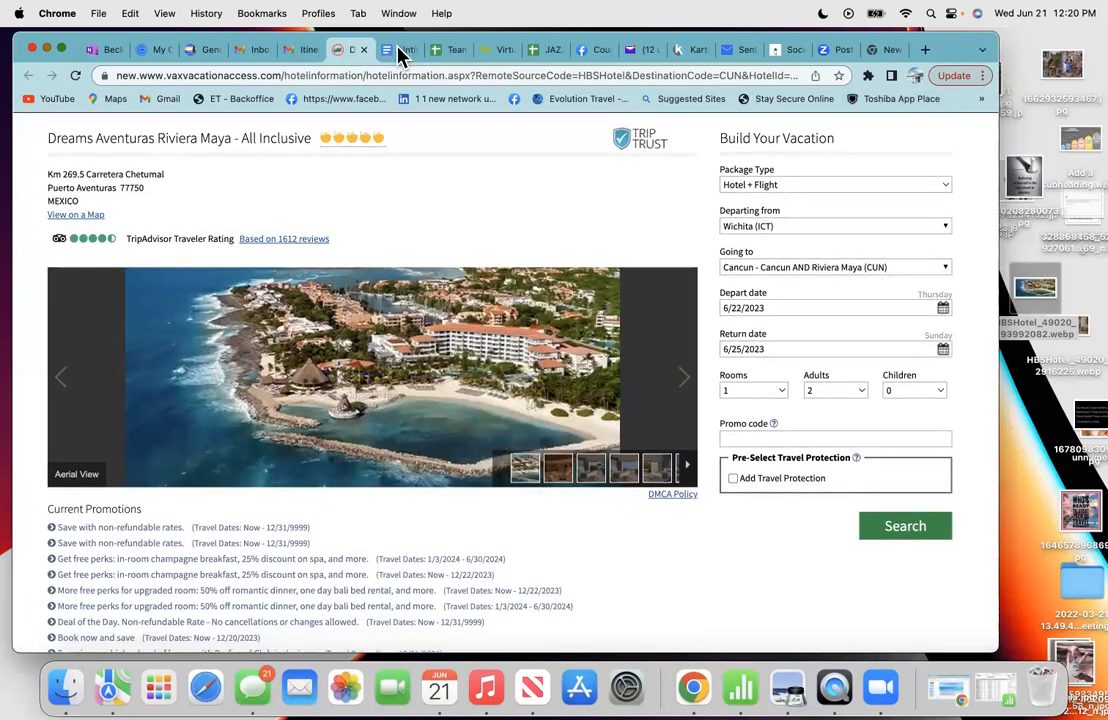
left_click(398, 52)
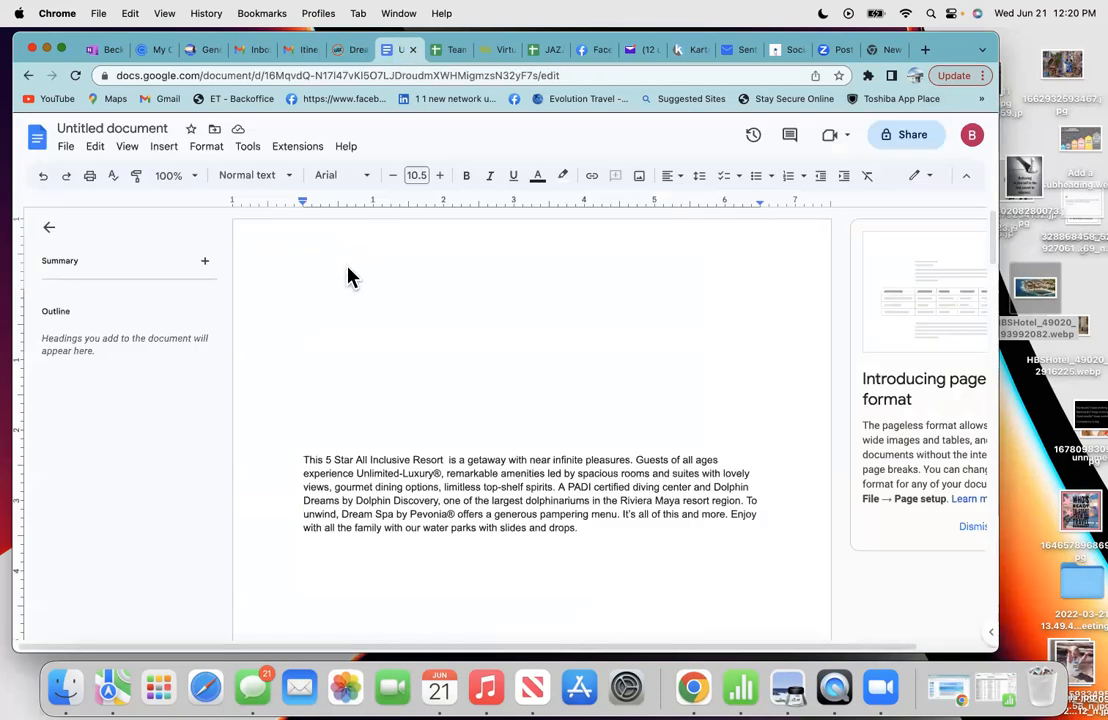
right_click(324, 352)
left_click(355, 419)
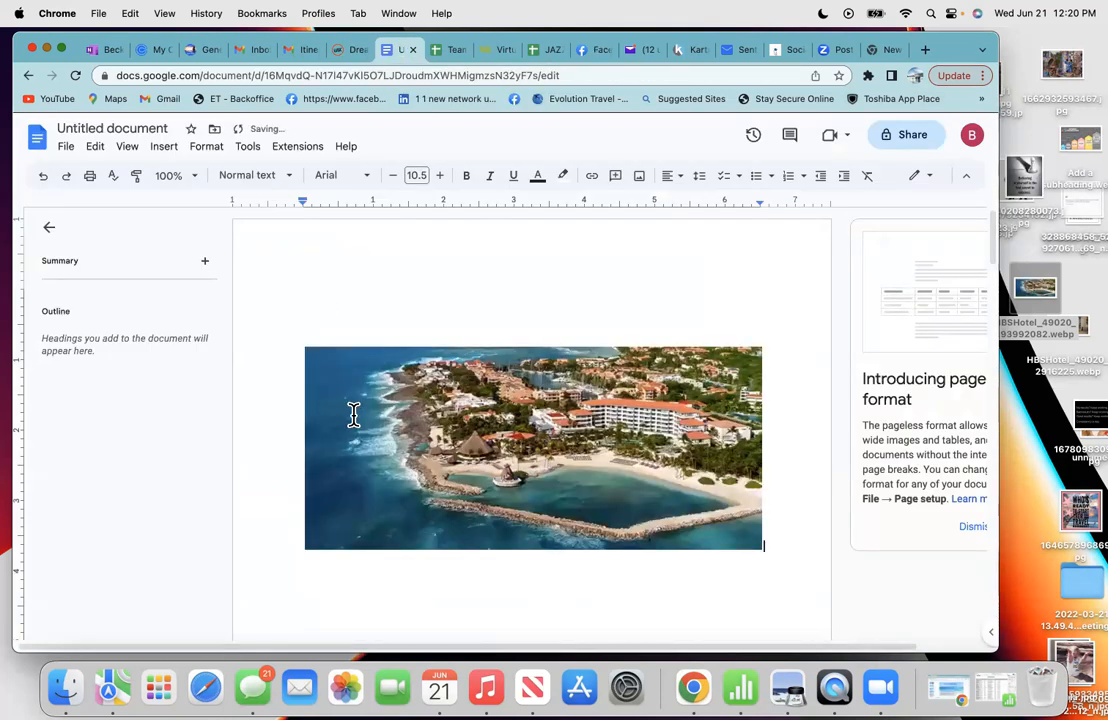
right_click(334, 326)
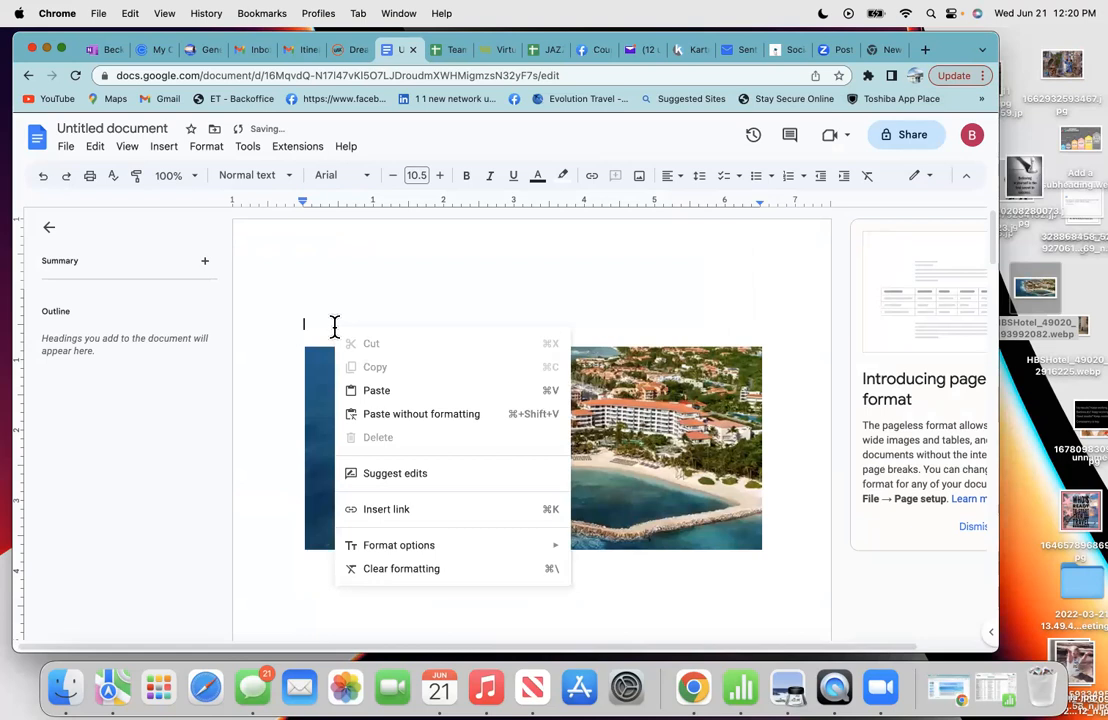
left_click(314, 316)
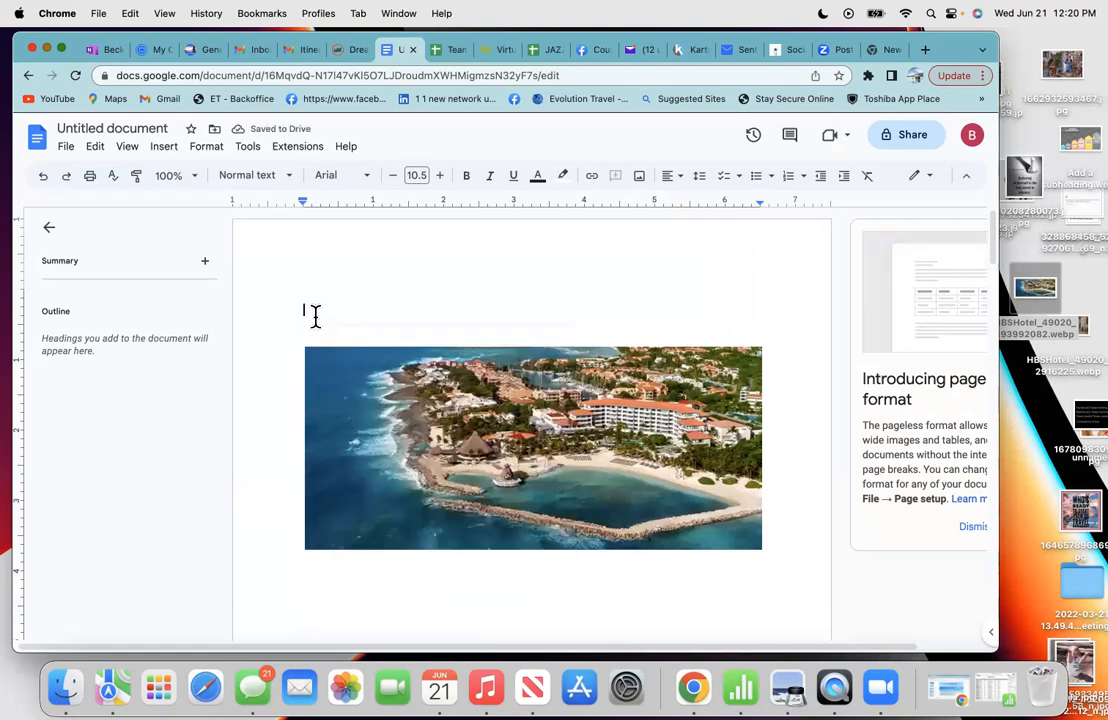
key("Return")
key("Return")
key("Return")
key("Return")
key("Return")
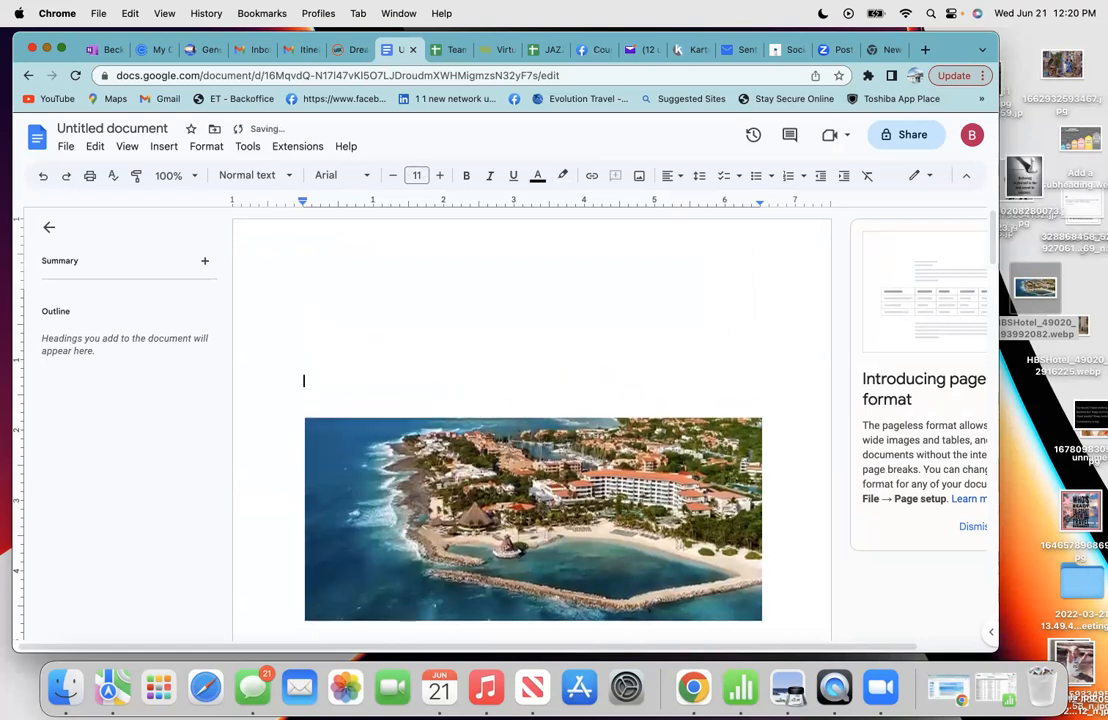
scroll(532, 420, "down", 3)
scroll(332, 474, "down", 2)
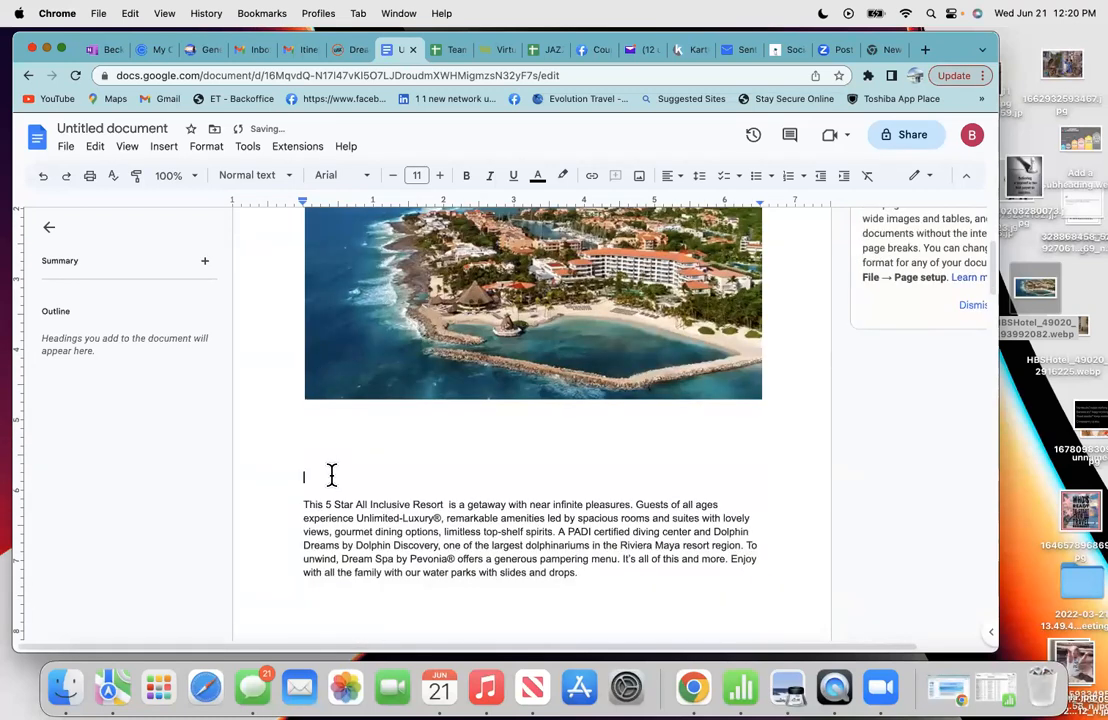
key("BackSpace")
key("BackSpace")
key("BackSpace")
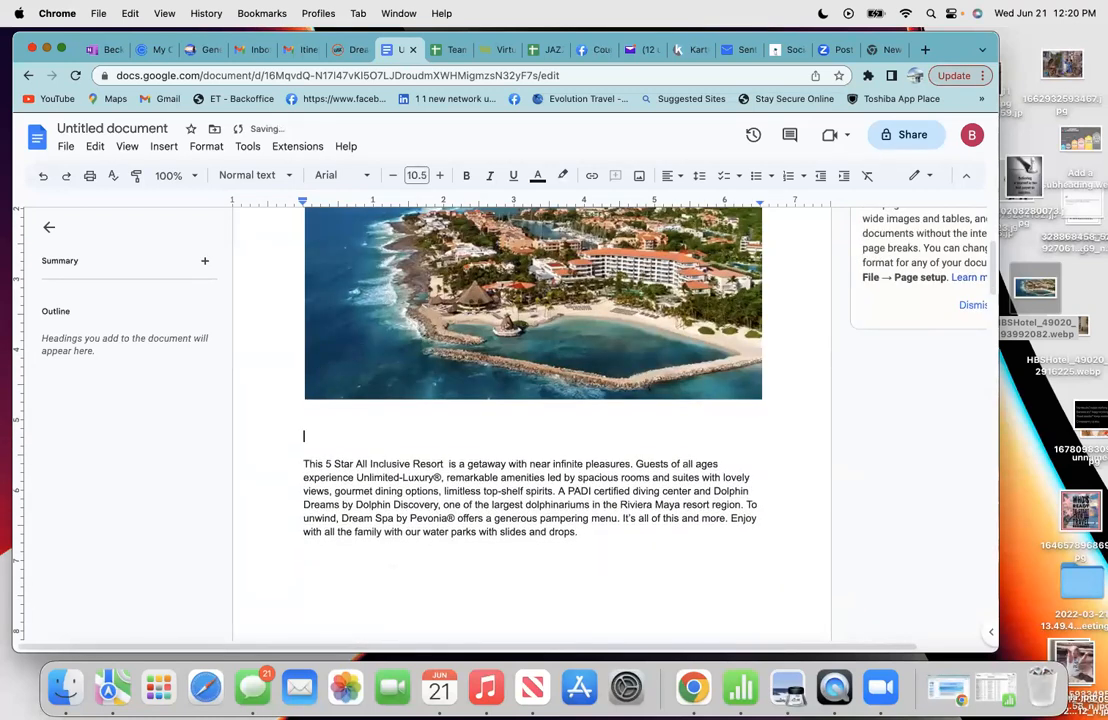
scroll(294, 270, "up", 5)
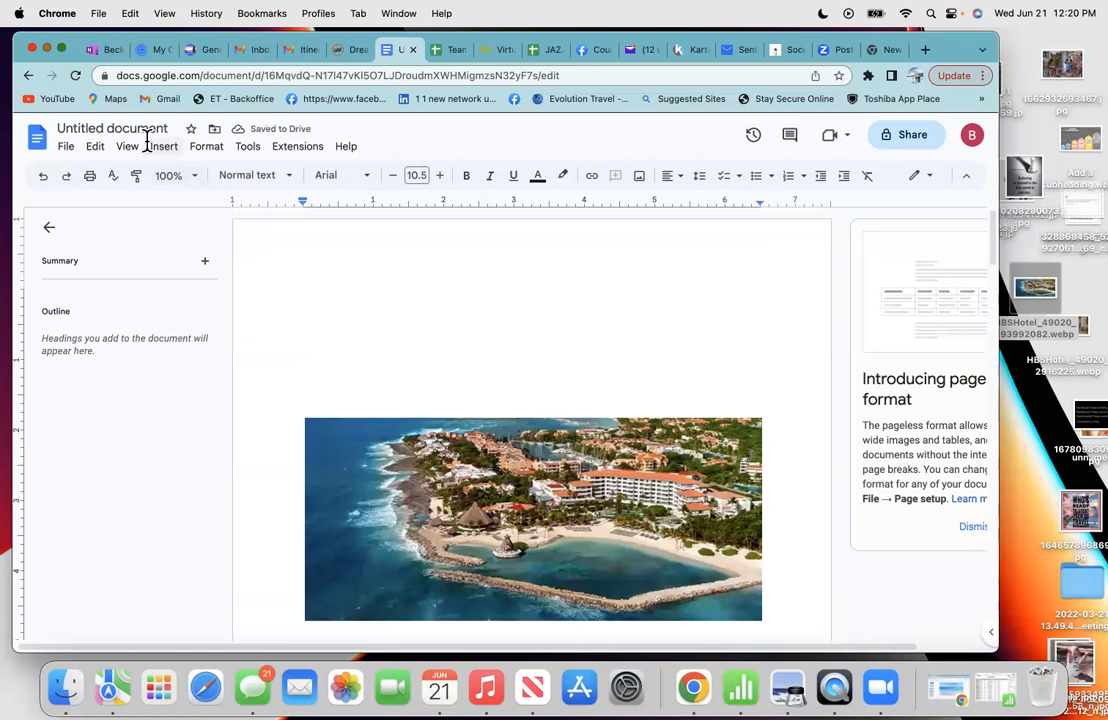
- Add a header to the document and right-align it
left_click(162, 148)
mouse_move(192, 181)
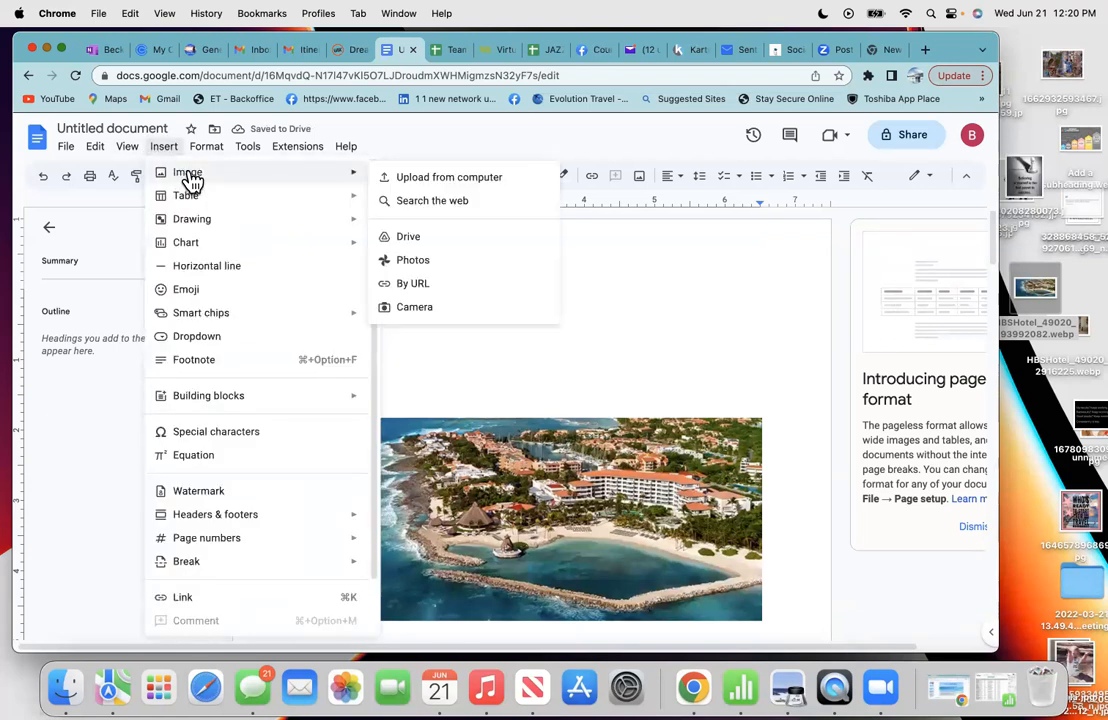
mouse_move(215, 520)
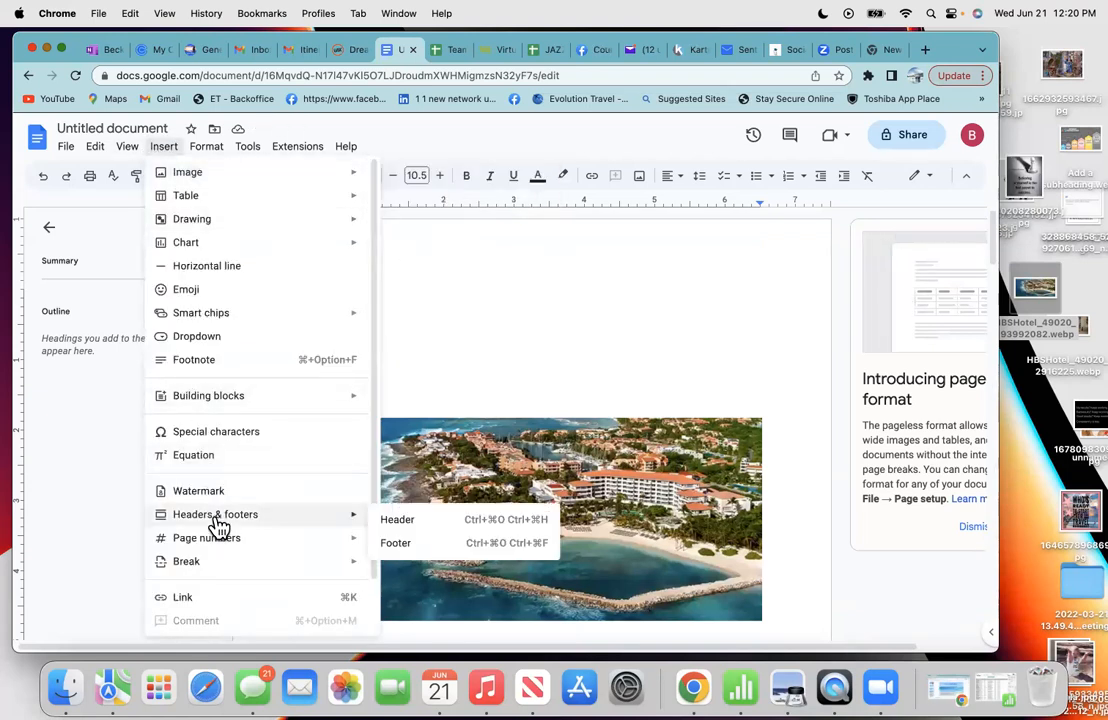
left_click(390, 520)
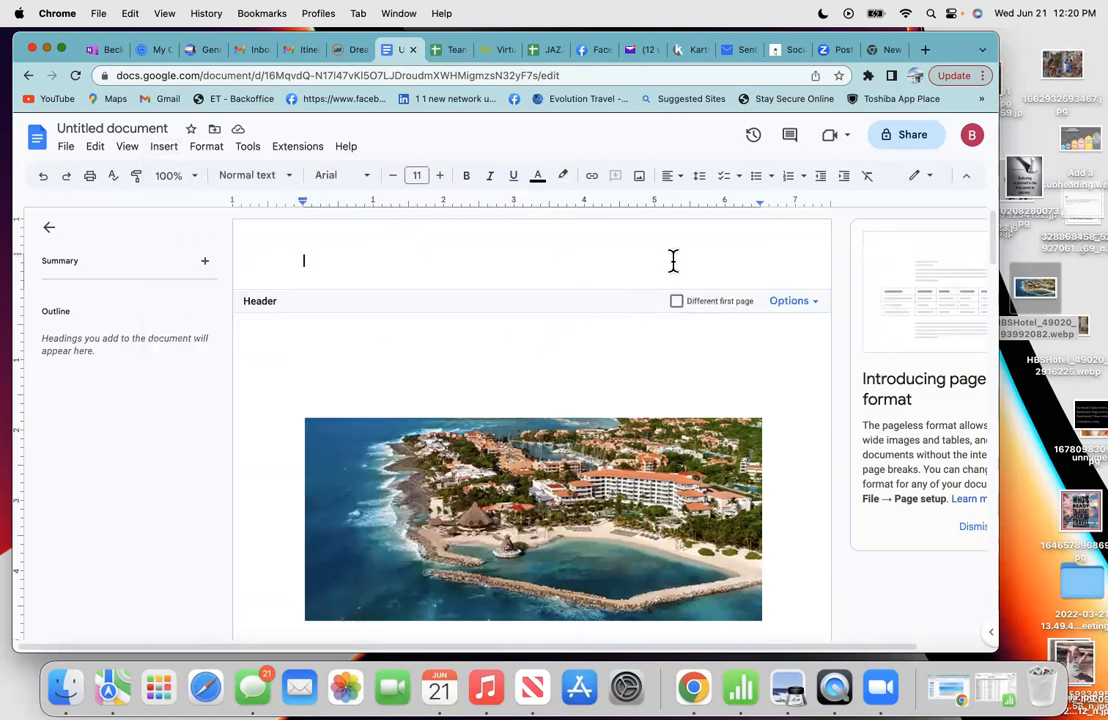
left_click(677, 178)
left_click(714, 203)
- Upload the 0001.png logo into the header and shrink it to a small icon at the right
left_click(172, 152)
mouse_move(195, 180)
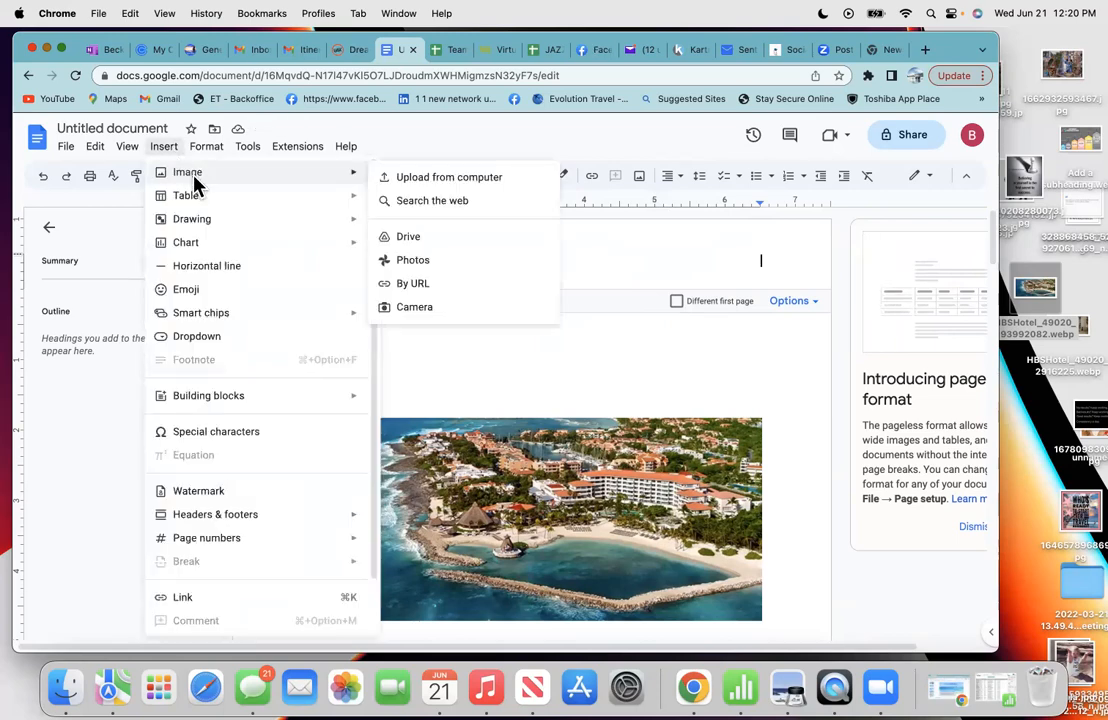
left_click(415, 177)
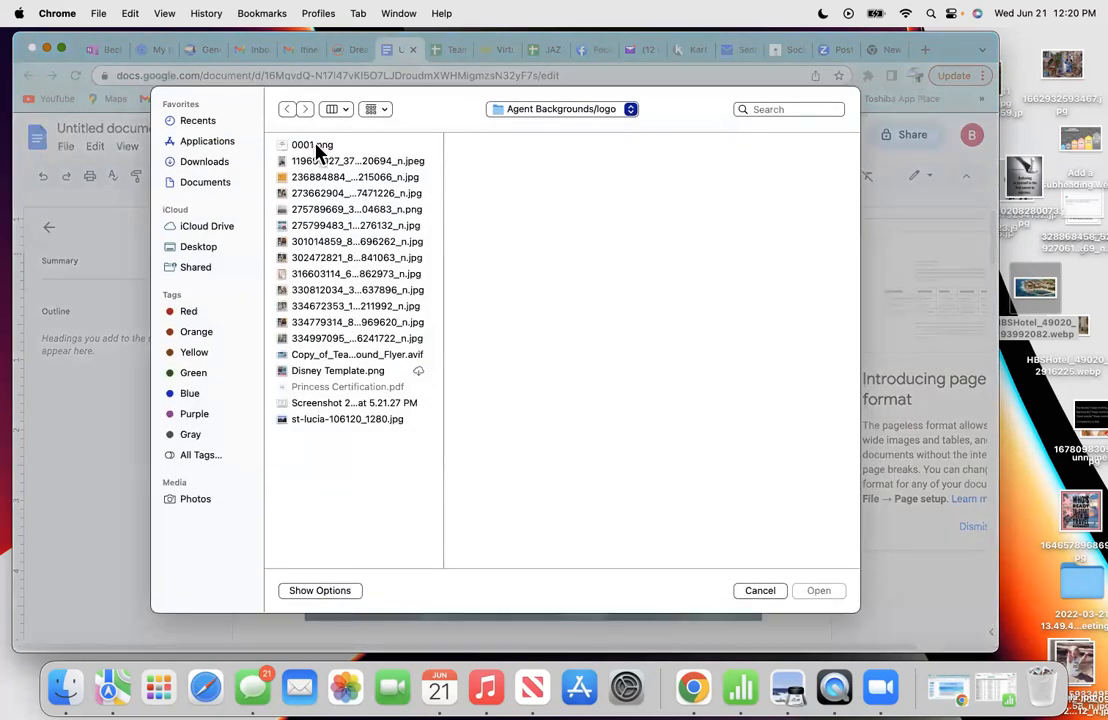
left_click(317, 146)
left_click(817, 591)
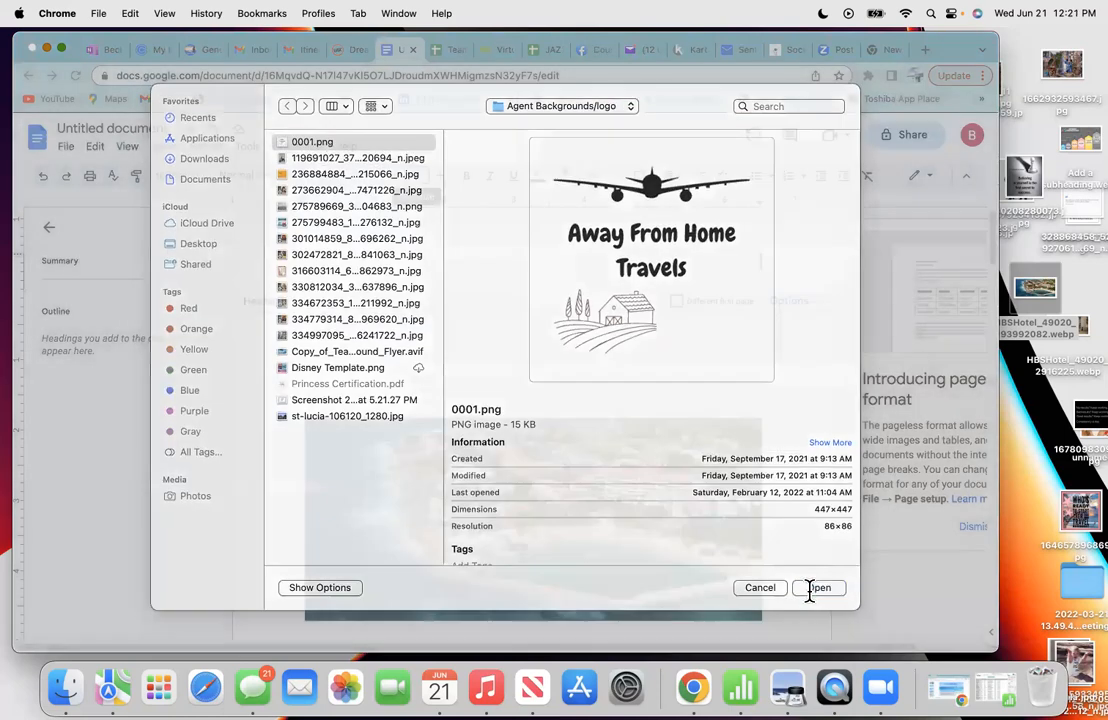
left_click_drag(430, 585, 710, 312)
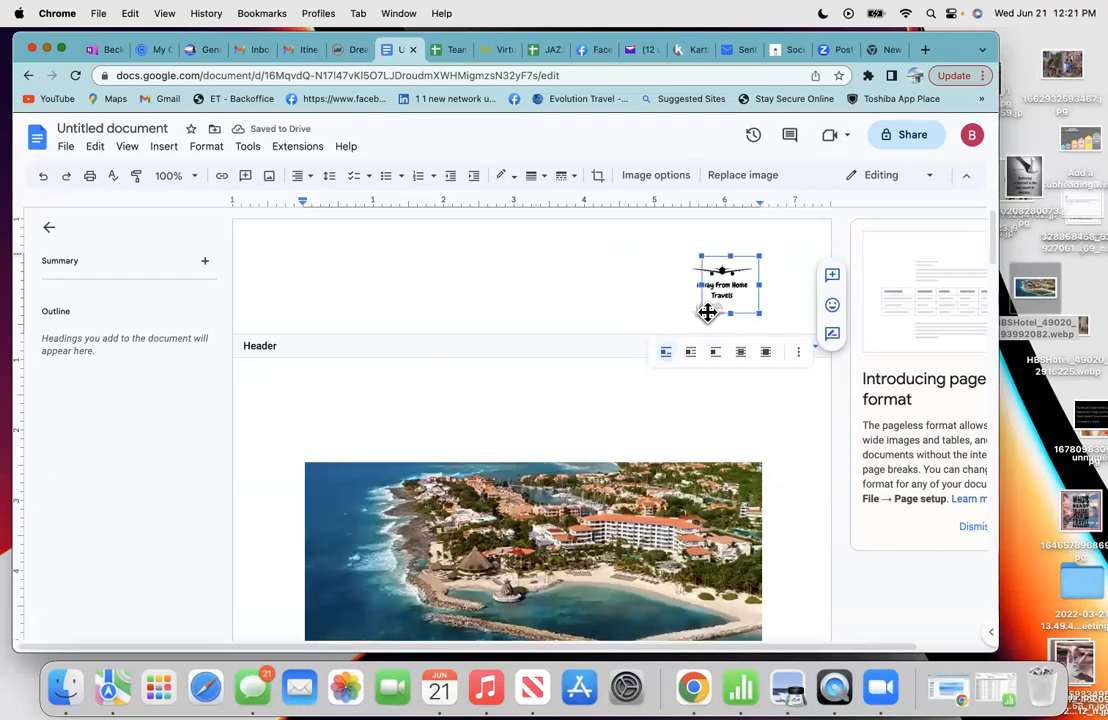
- On a new line below the header logo, type the agent's name and phone number, fixing a mistyped digit group
left_click(782, 301)
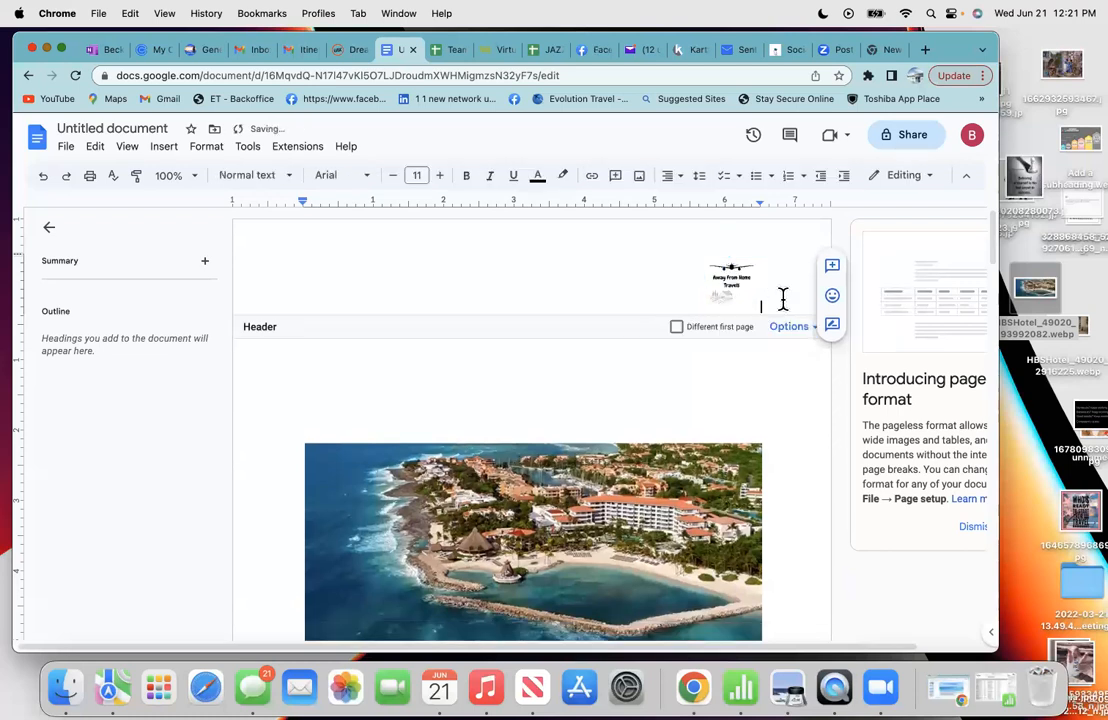
key("Return")
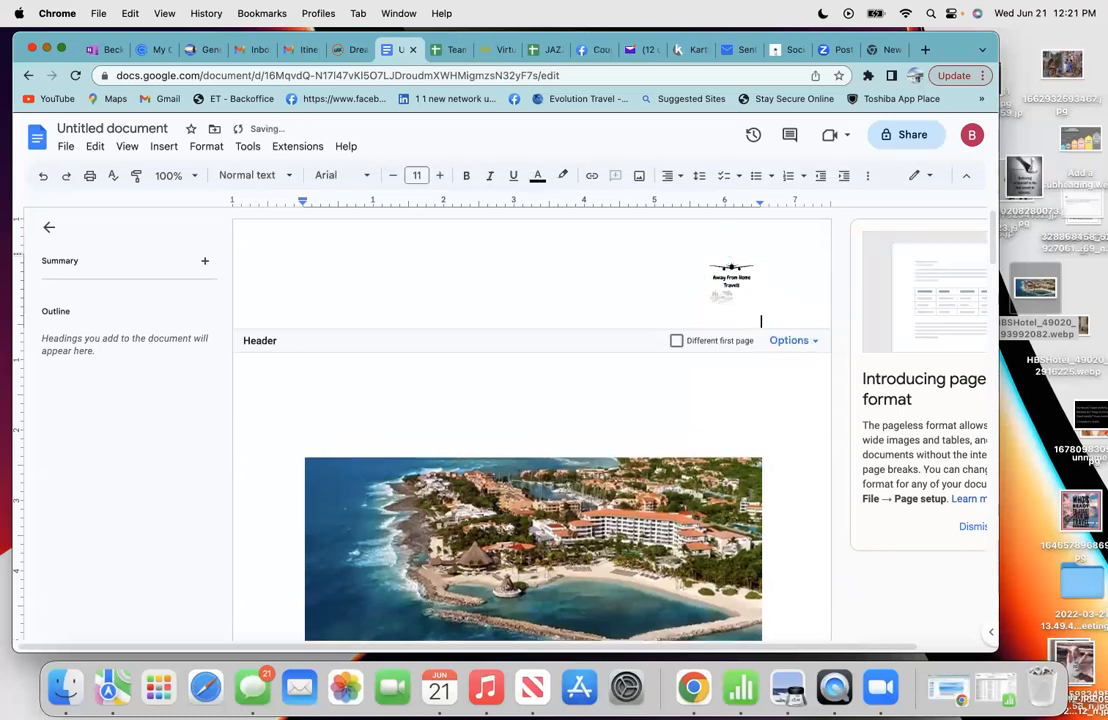
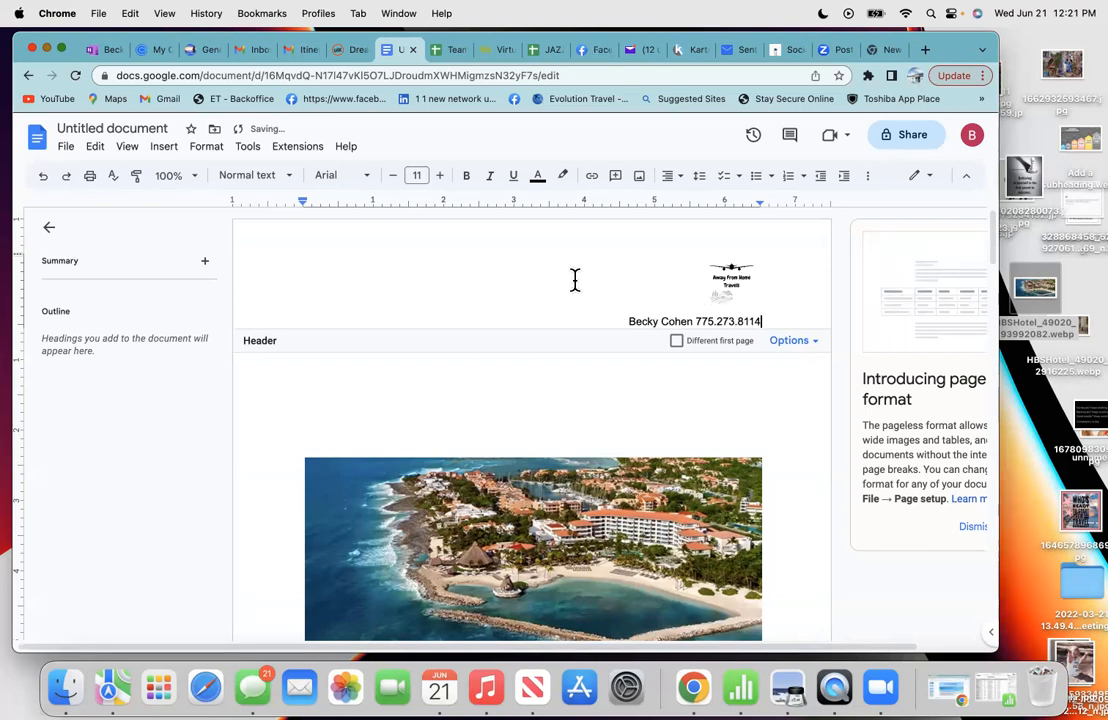
- Centre the empty body line above the hotel photo and set its font size to 16 pt
left_click(517, 405)
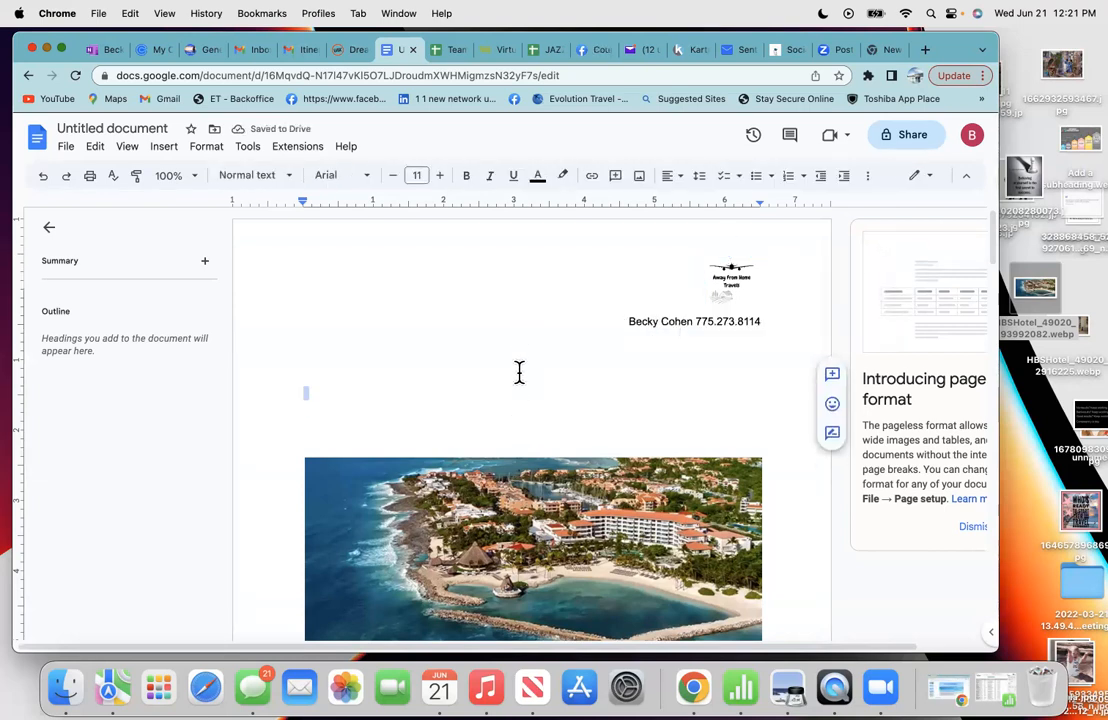
left_click(675, 178)
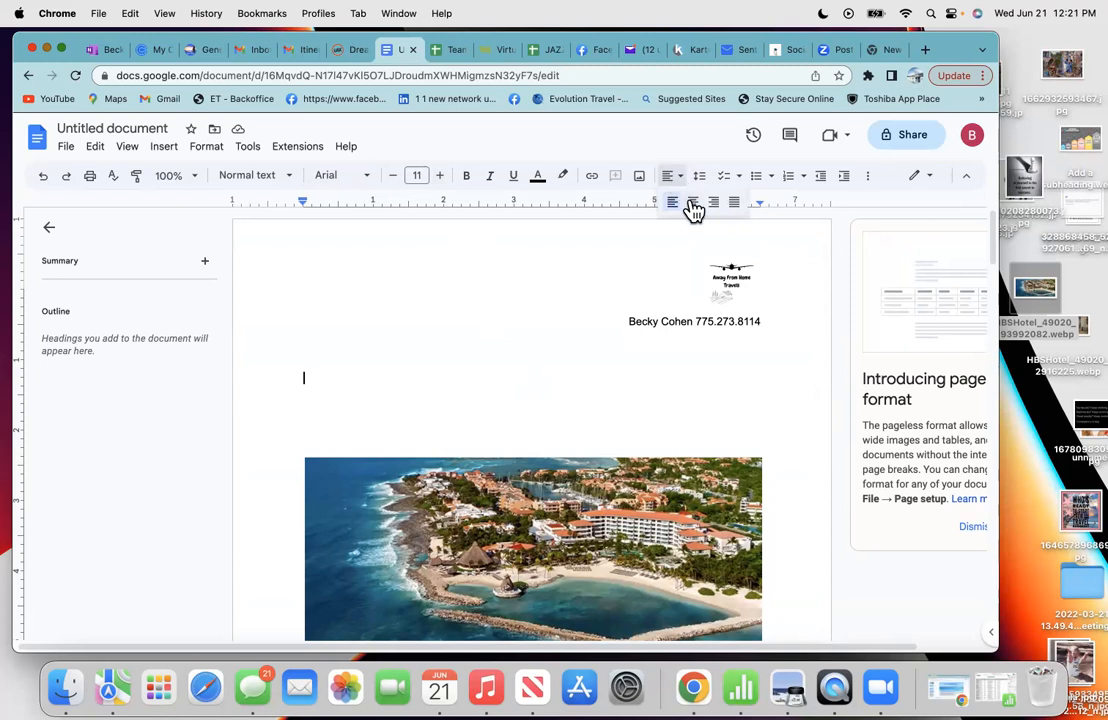
left_click(692, 203)
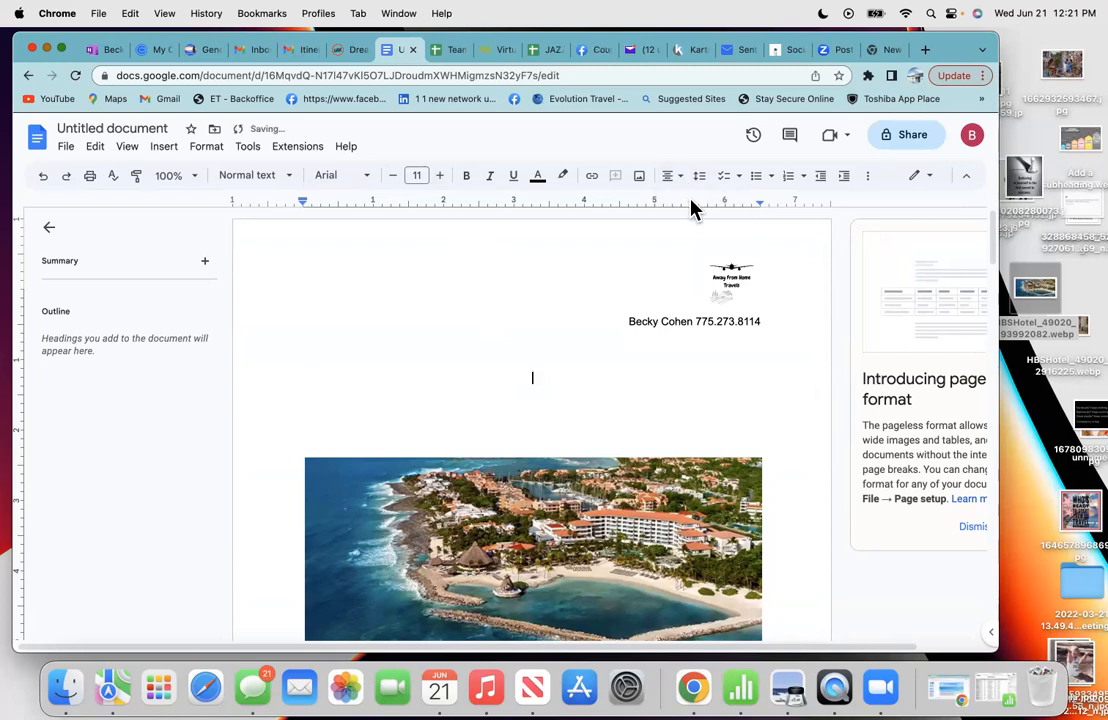
left_click(440, 176)
left_click(440, 176)
left_click(440, 176)
left_click(440, 176)
left_click(440, 176)
left_click(440, 176)
left_click(392, 176)
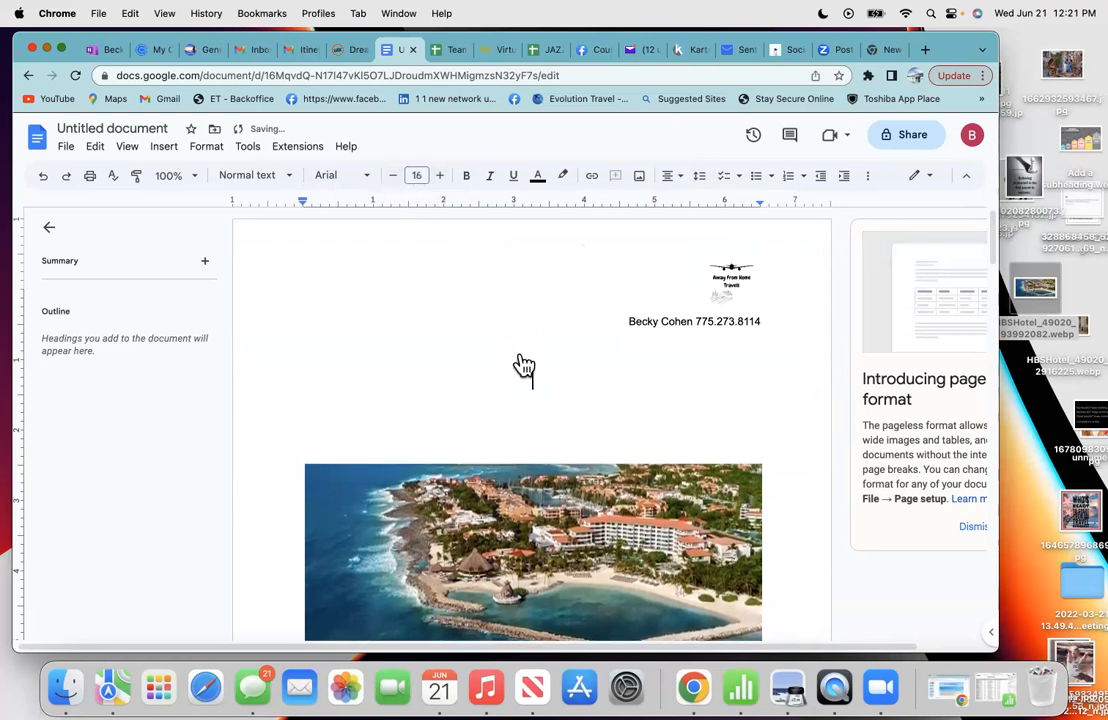
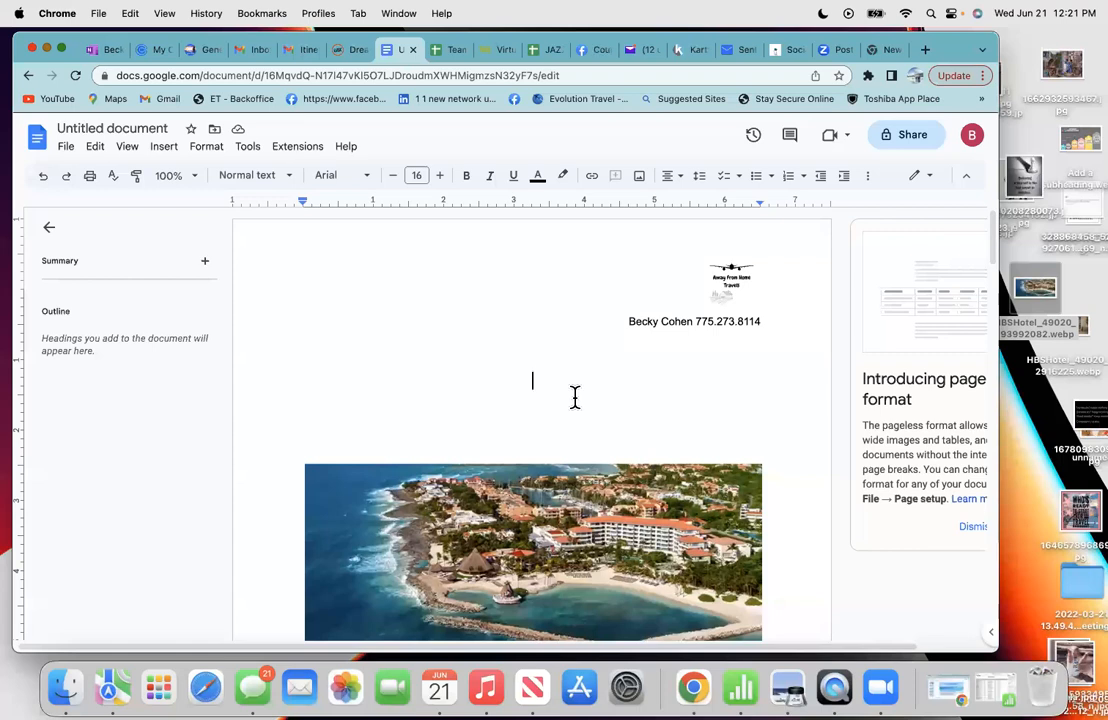
- Title the proposal 'Christmas In Cancun' and begin the date line beneath it with '12'
type("Christmas ")
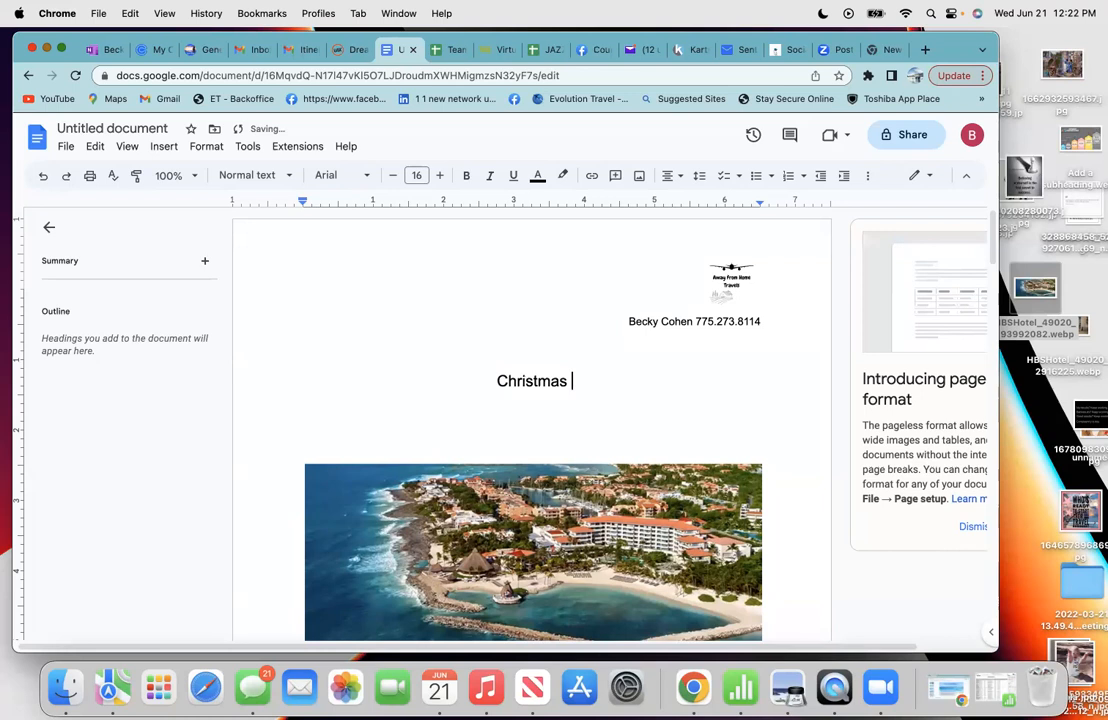
type("In Can")
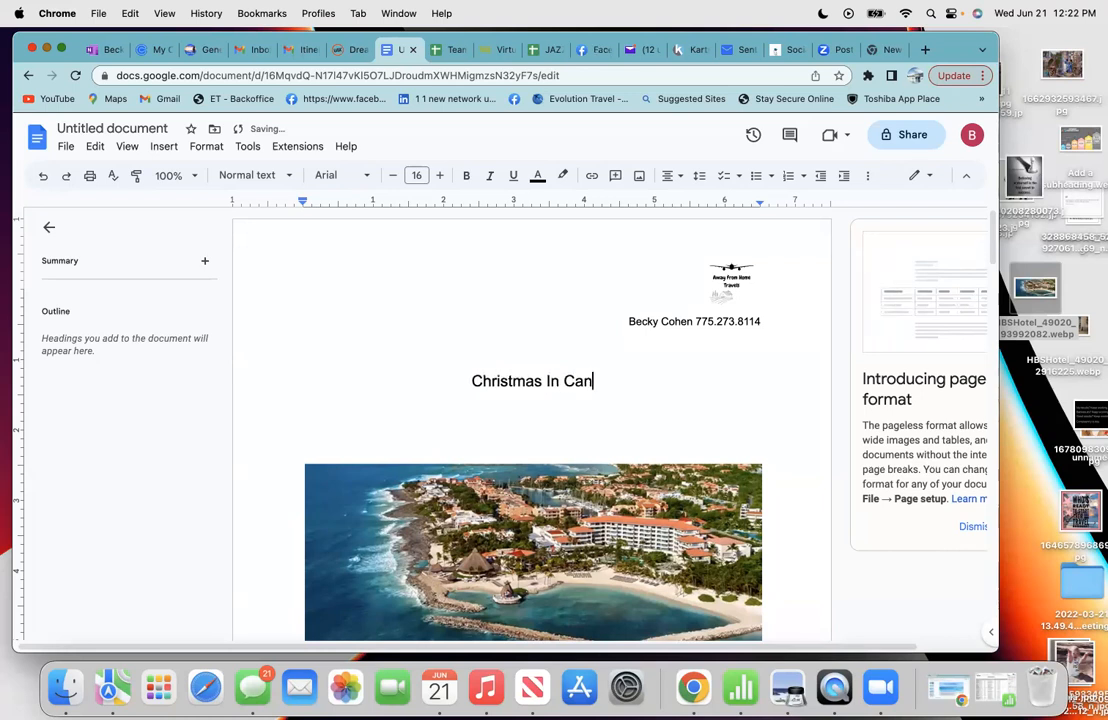
type("cun")
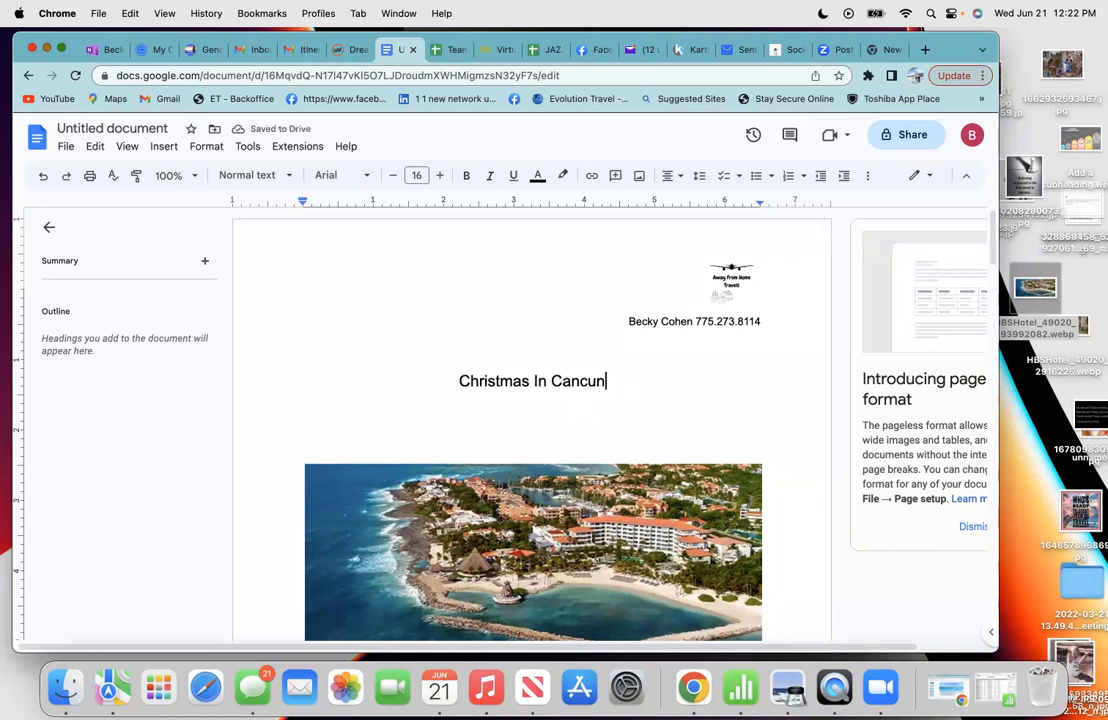
key("Return")
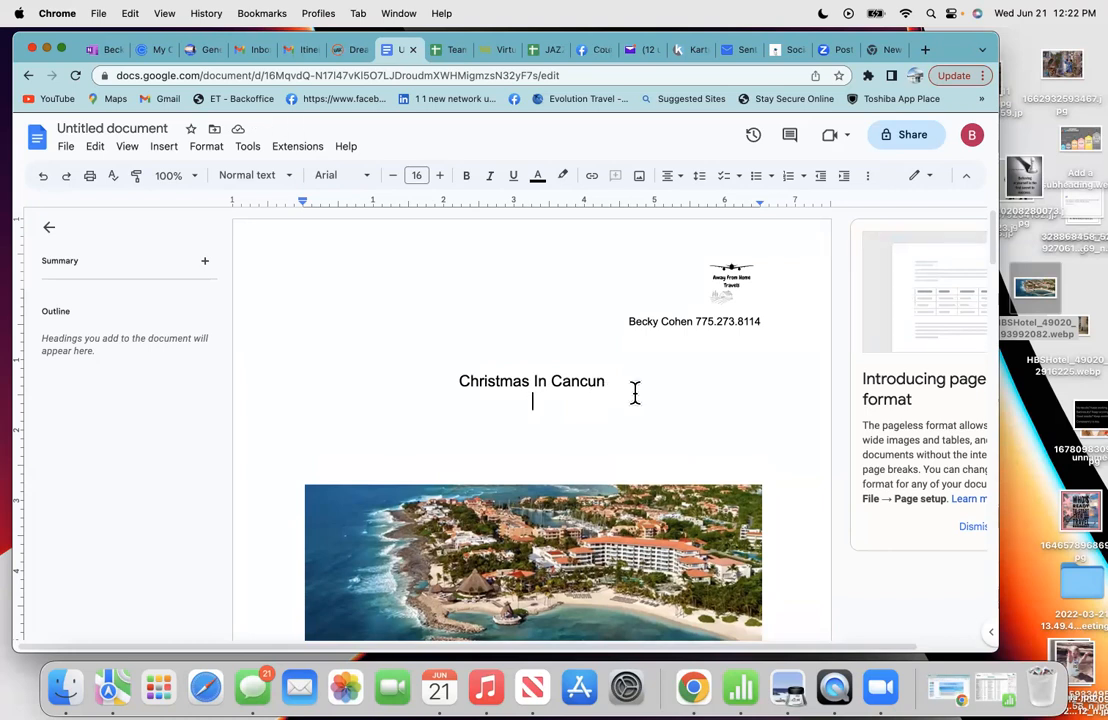
type("12/")
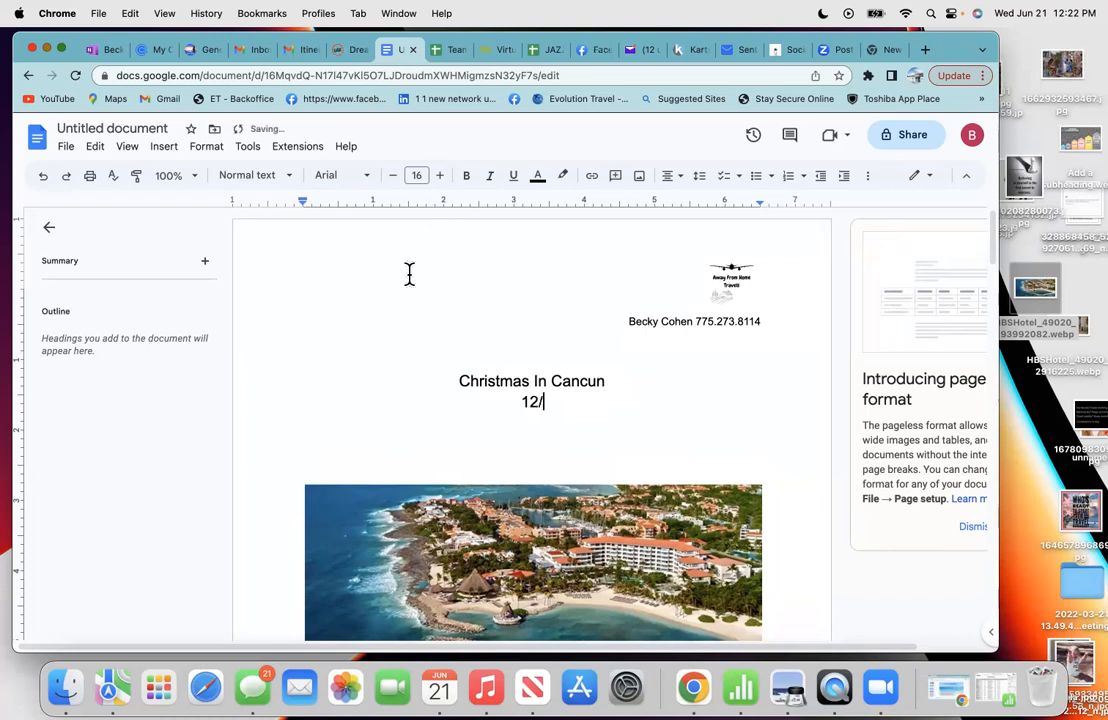
left_click(297, 60)
scroll(324, 314, "up", 8)
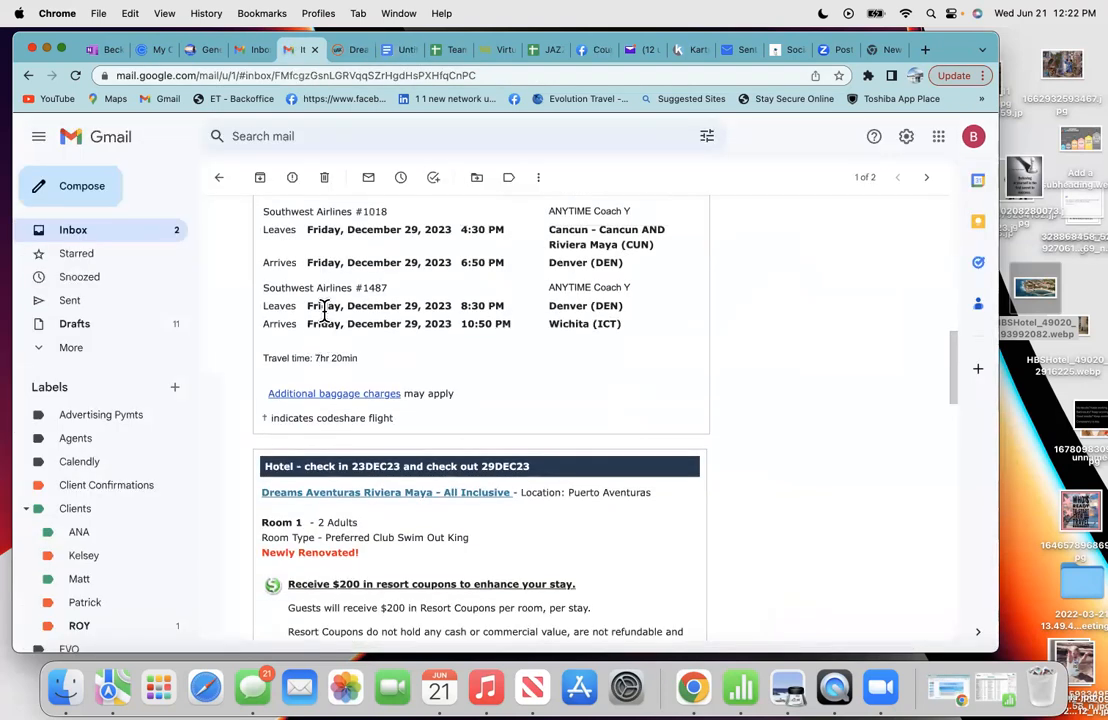
scroll(324, 314, "up", 3)
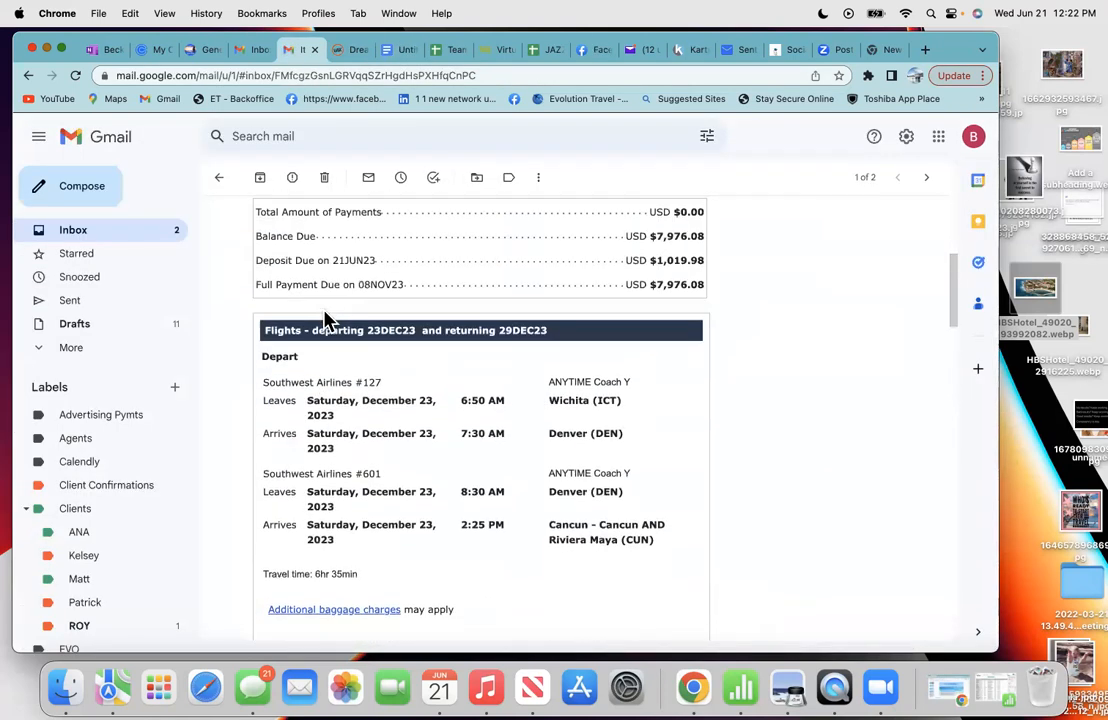
scroll(396, 550, "down", 3)
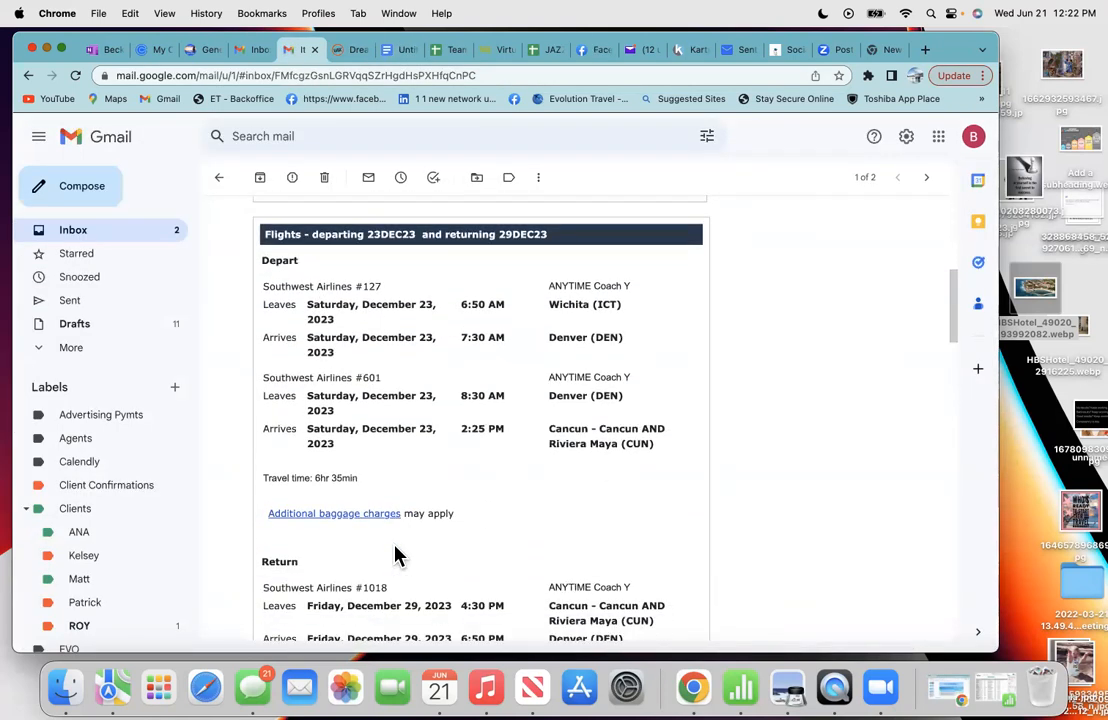
left_click(389, 54)
type("/")
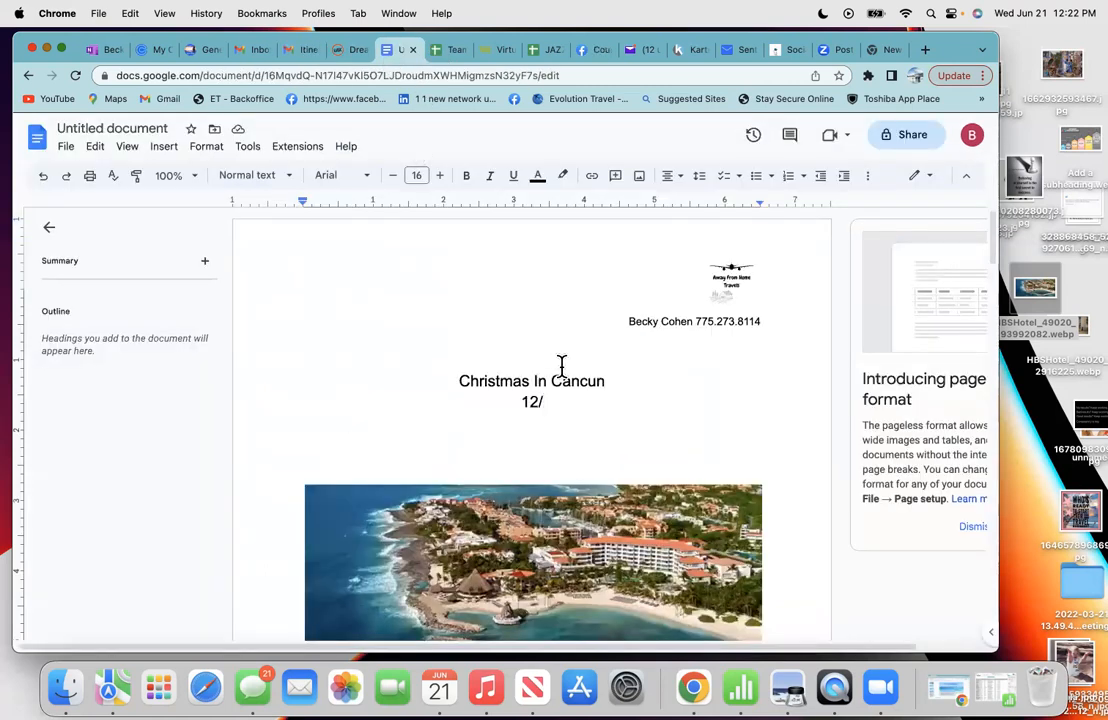
type("23/23")
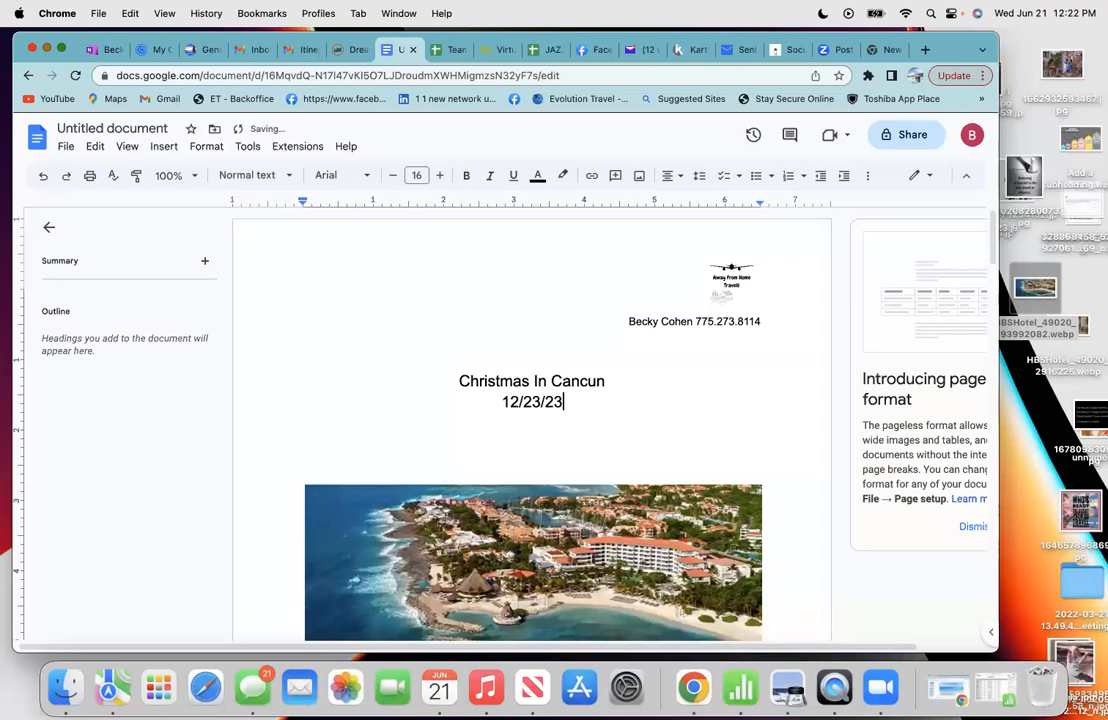
type("-12")
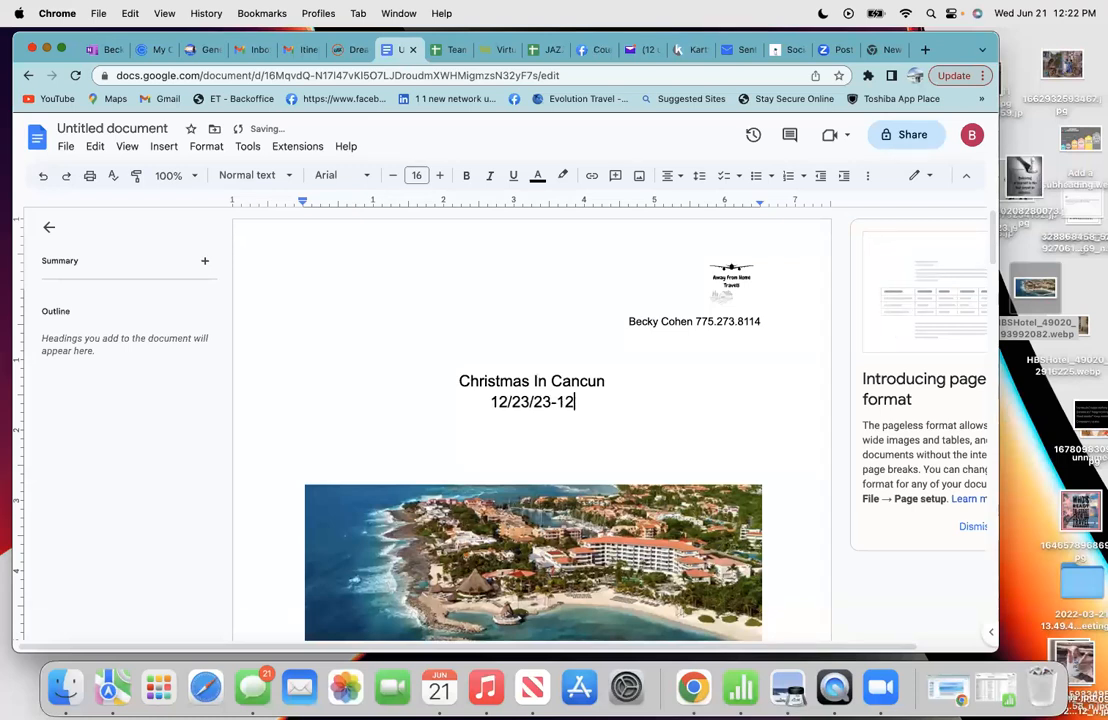
type("/29/23")
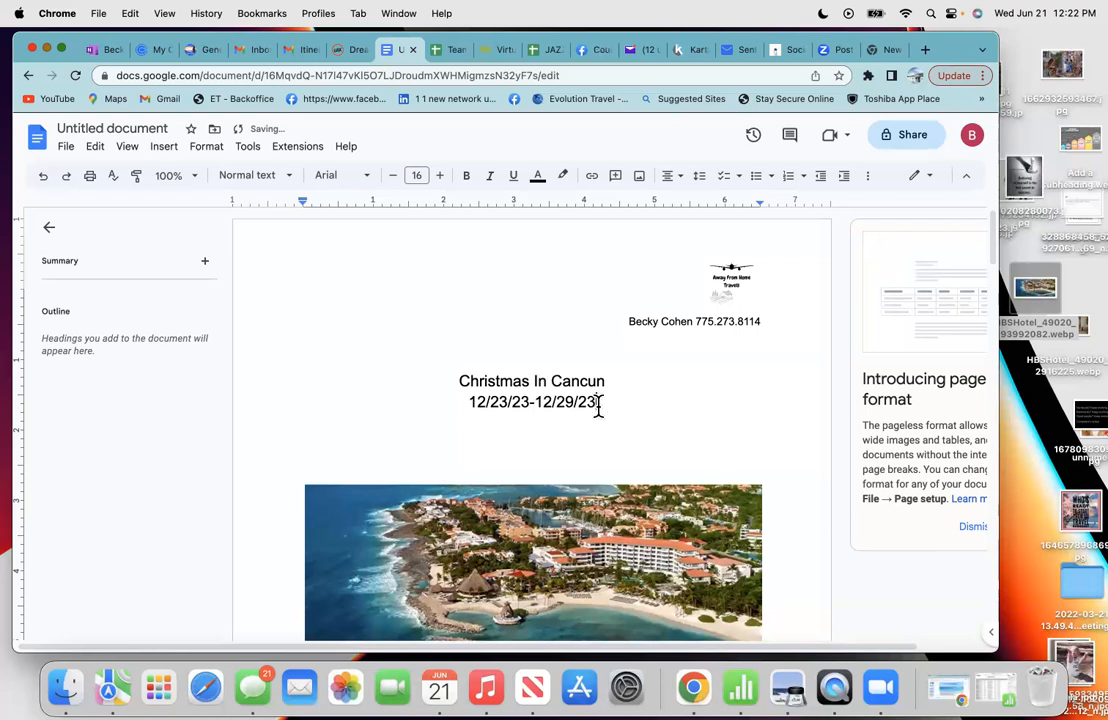
- Shrink the 12/23/23-12/29/23 date line to 12 pt
left_click_drag(598, 403, 466, 403)
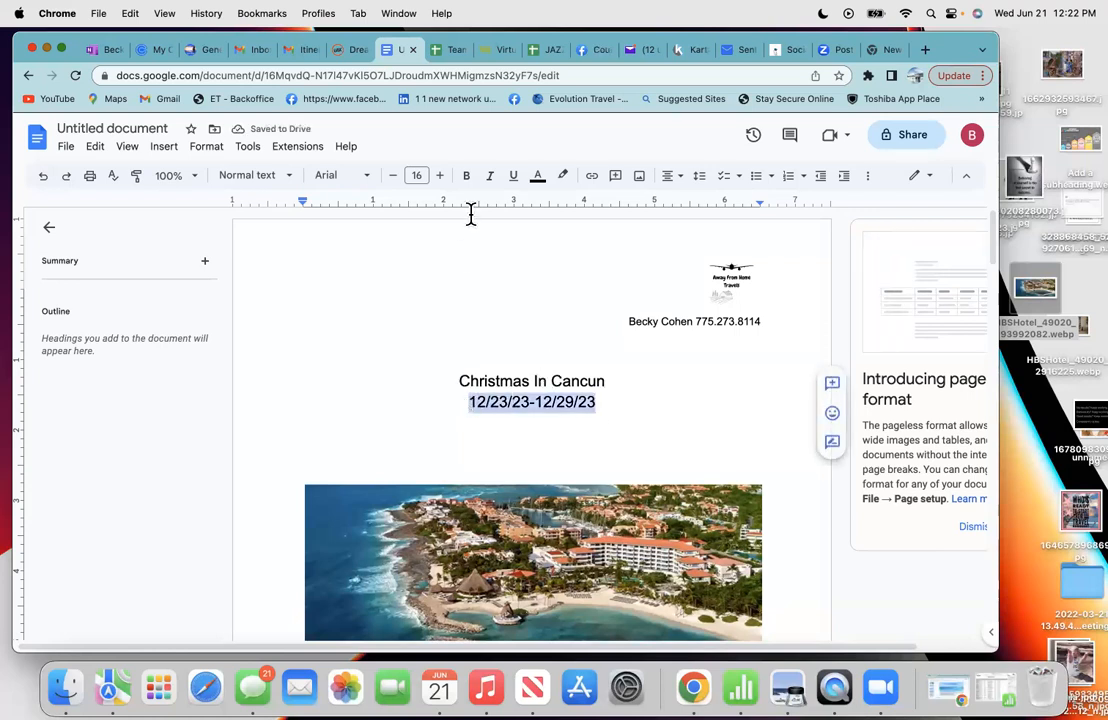
left_click(394, 177)
left_click(394, 177)
left_click(394, 177)
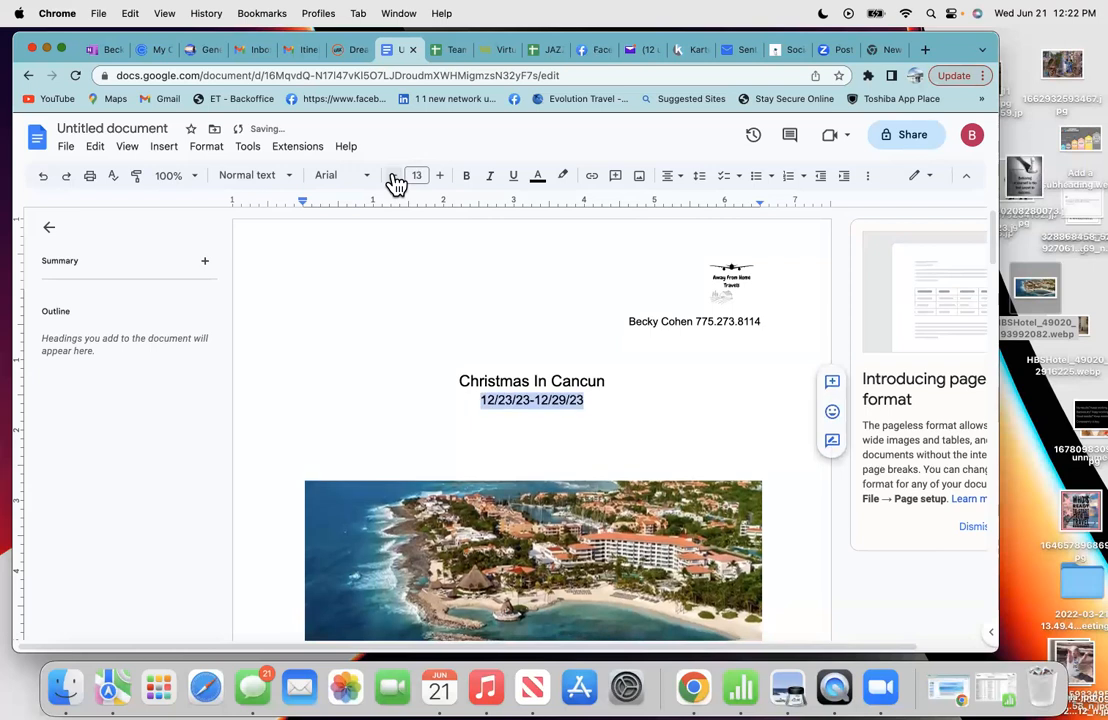
left_click(394, 177)
left_click(605, 403)
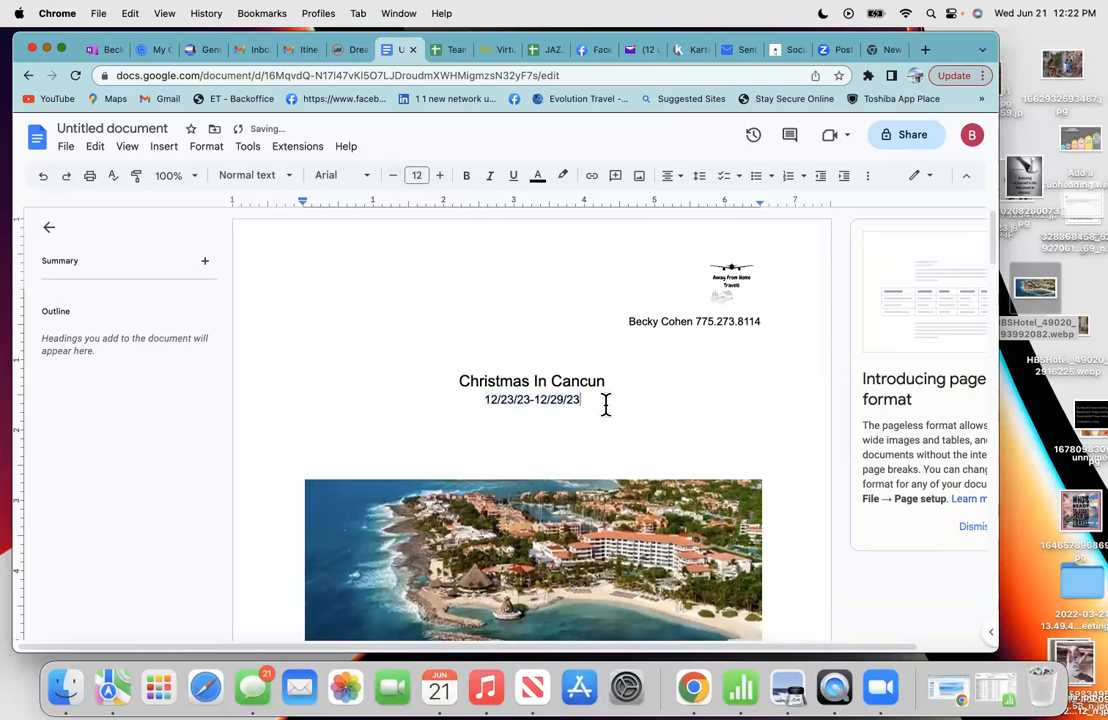
- Add a 10 pt line below the dates reading 'Presented 6/21/2'
key("Return")
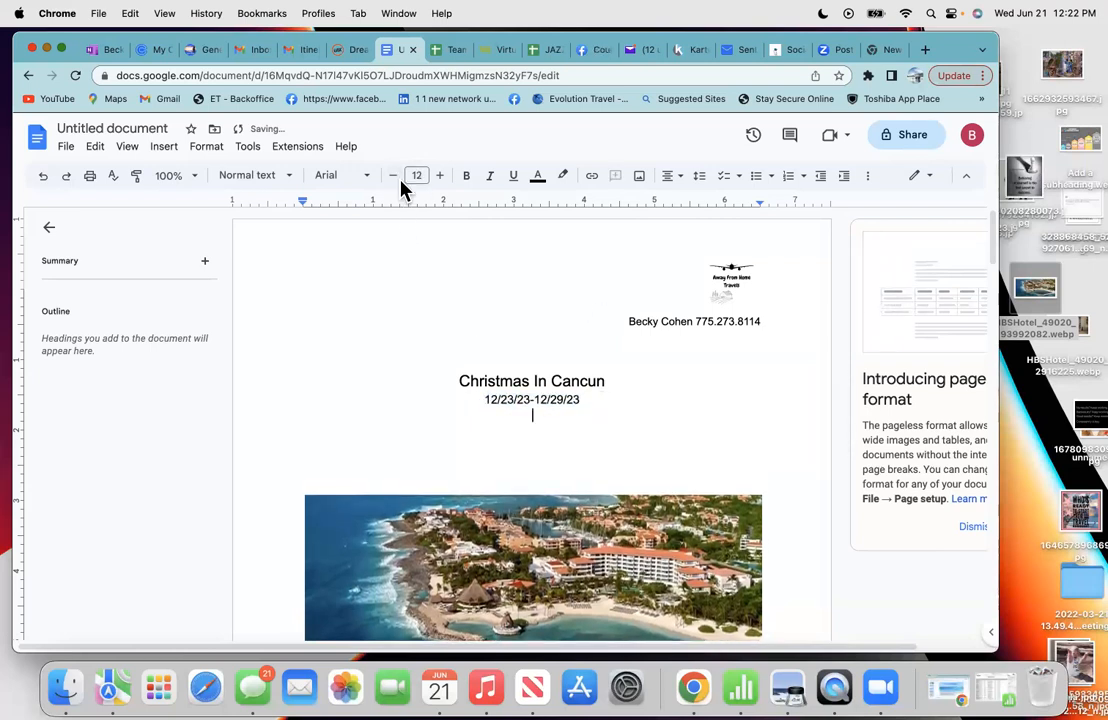
left_click(393, 176)
left_click(393, 176)
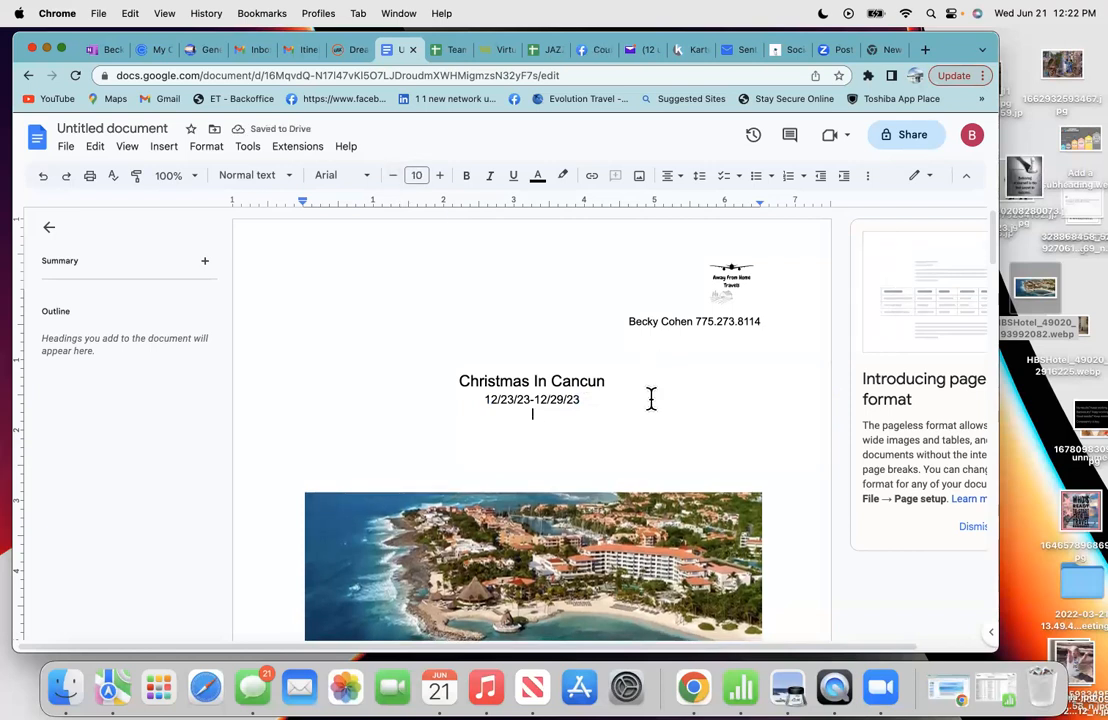
type("Prese")
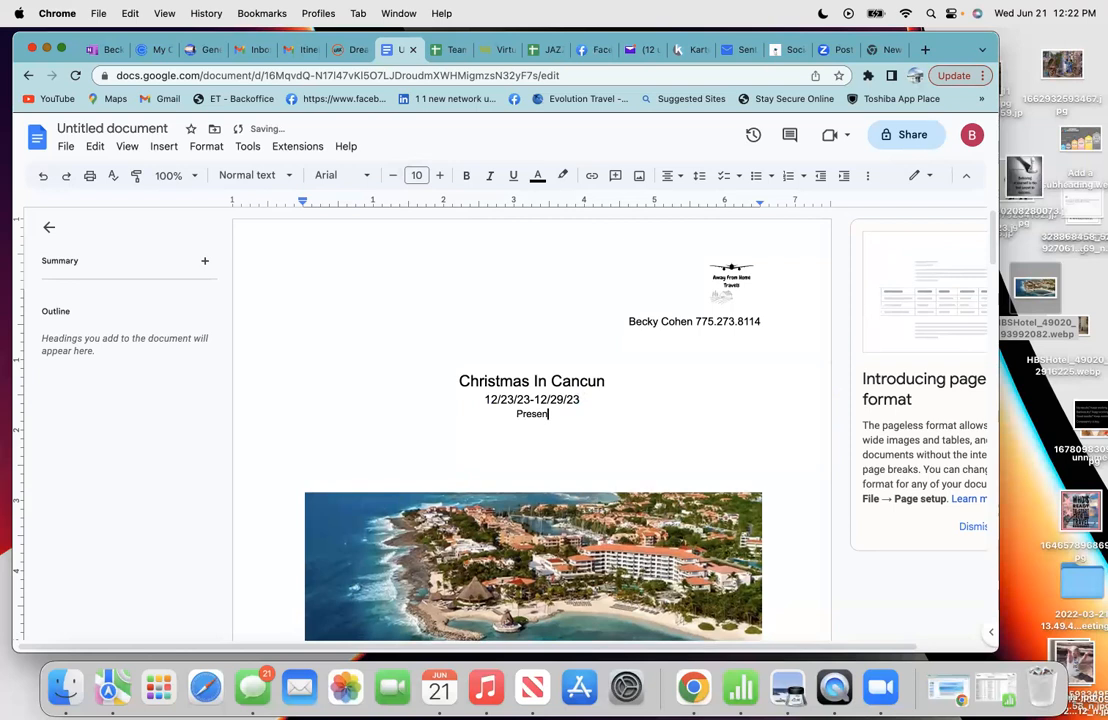
type("n")
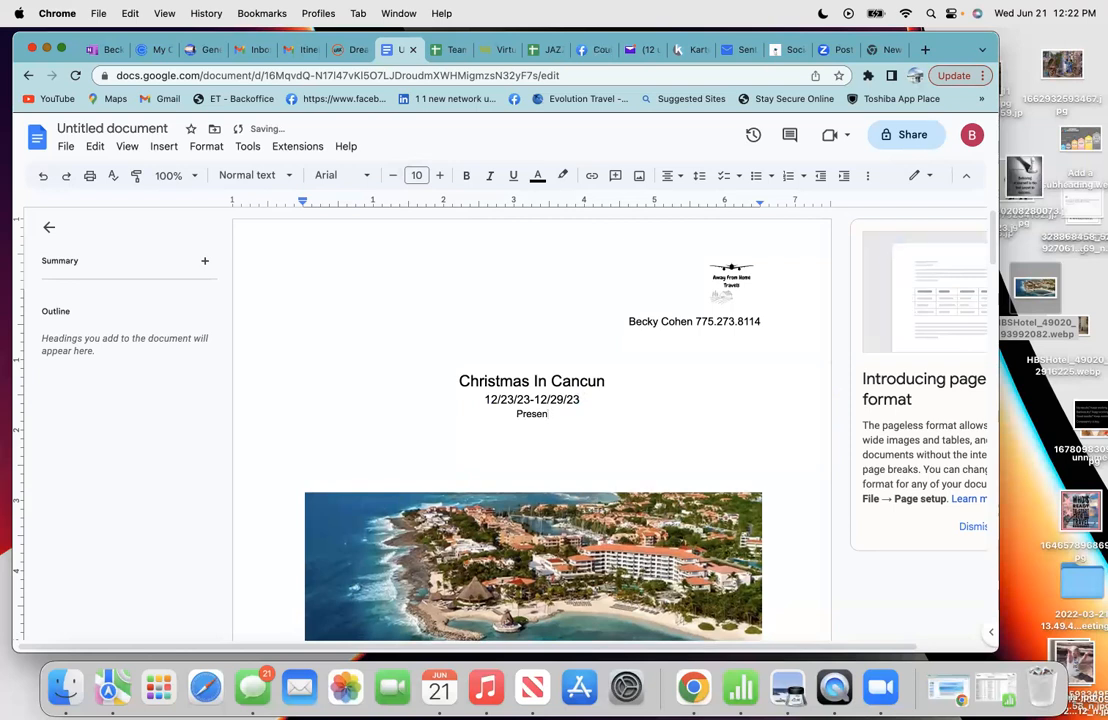
type("ting")
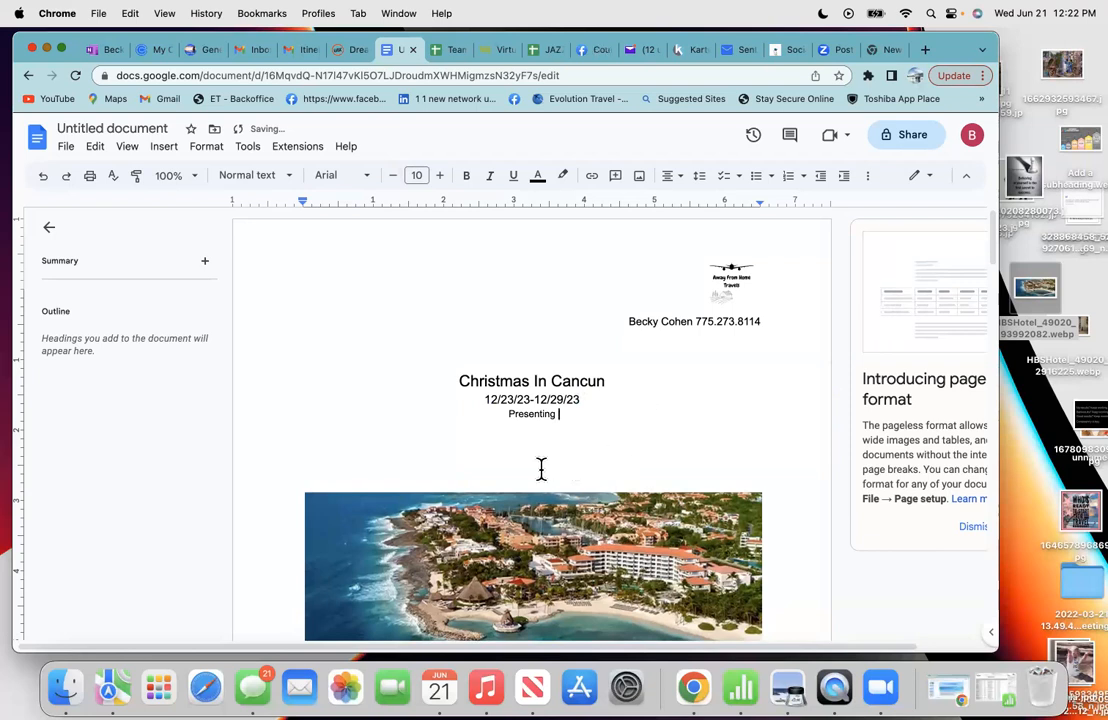
key("BackSpace")
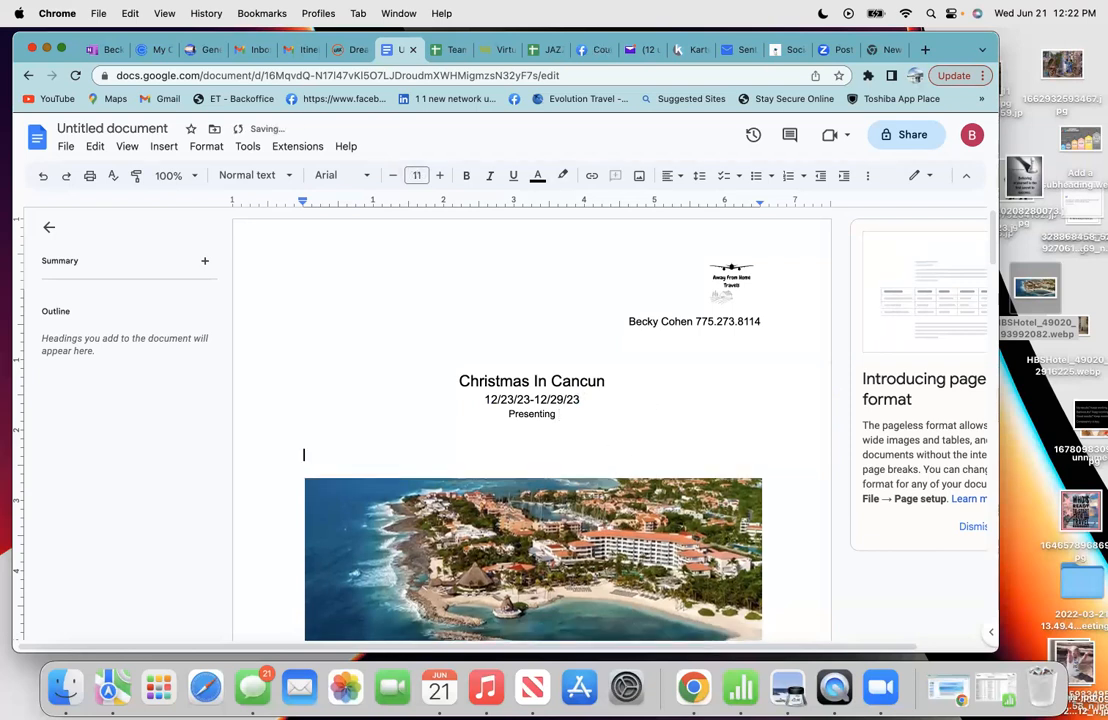
left_click(573, 420)
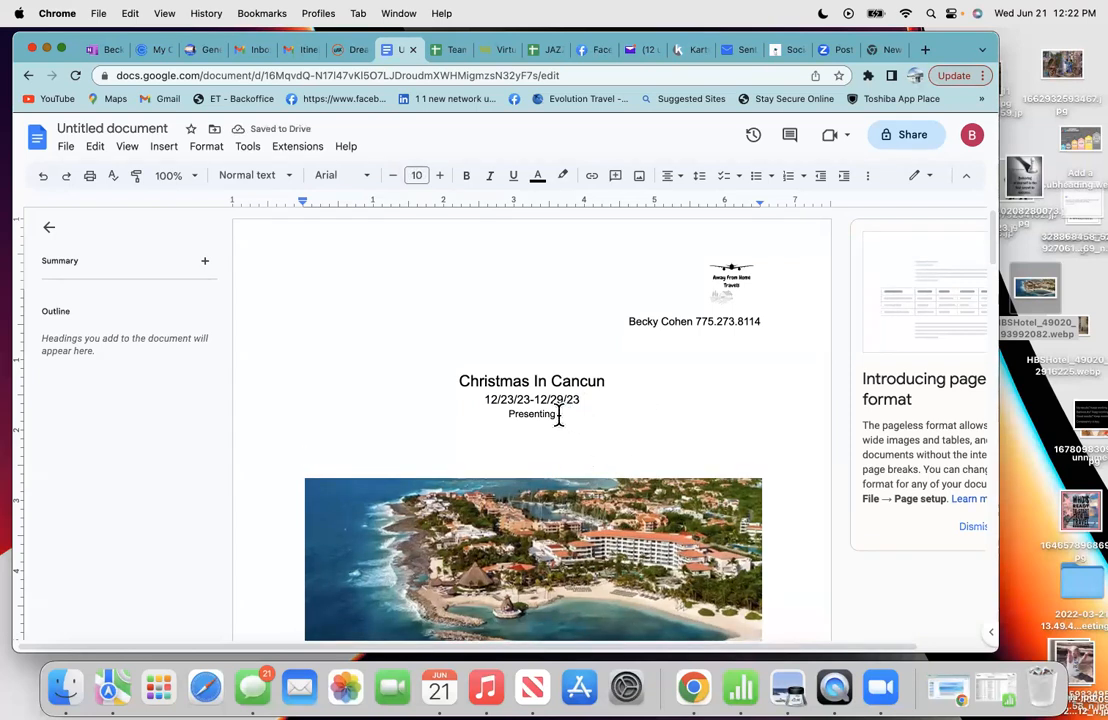
key("BackSpace")
key("BackSpace")
type("ed ")
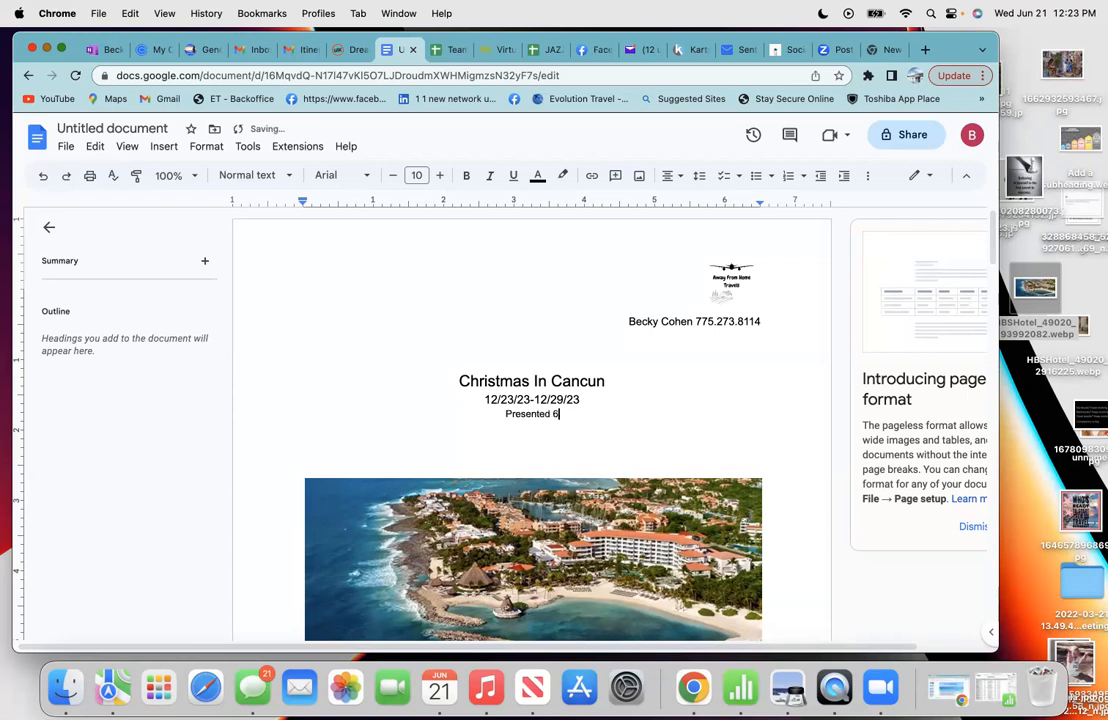
type("6/21/23")
- Scroll through the proposal, then bring up the Dreams Aventuras Riviera Maya hotel page
scroll(583, 432, "down", 1)
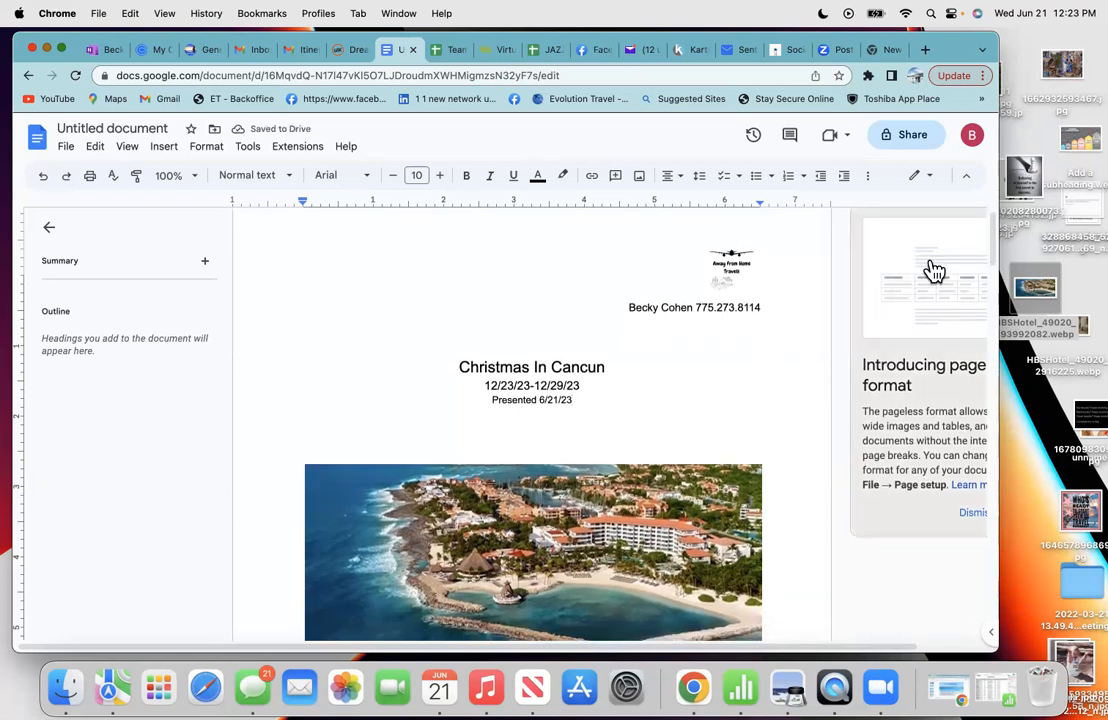
scroll(668, 395, "down", 3)
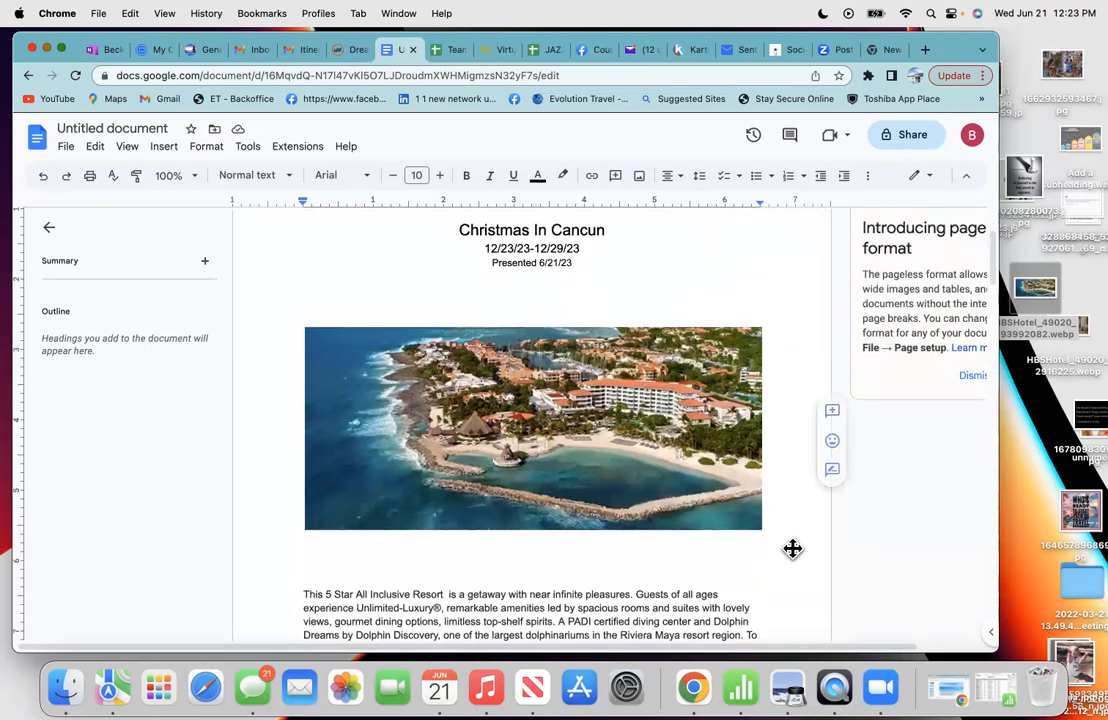
scroll(794, 558, "down", 4)
scroll(794, 558, "down", 4)
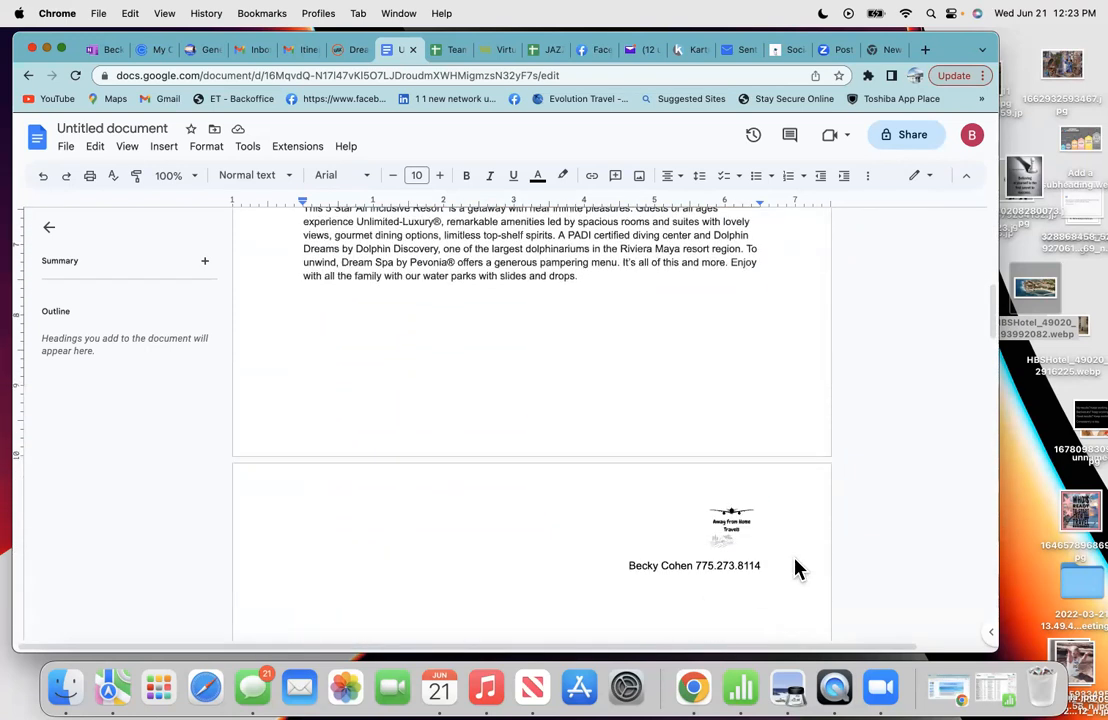
scroll(794, 558, "down", 3)
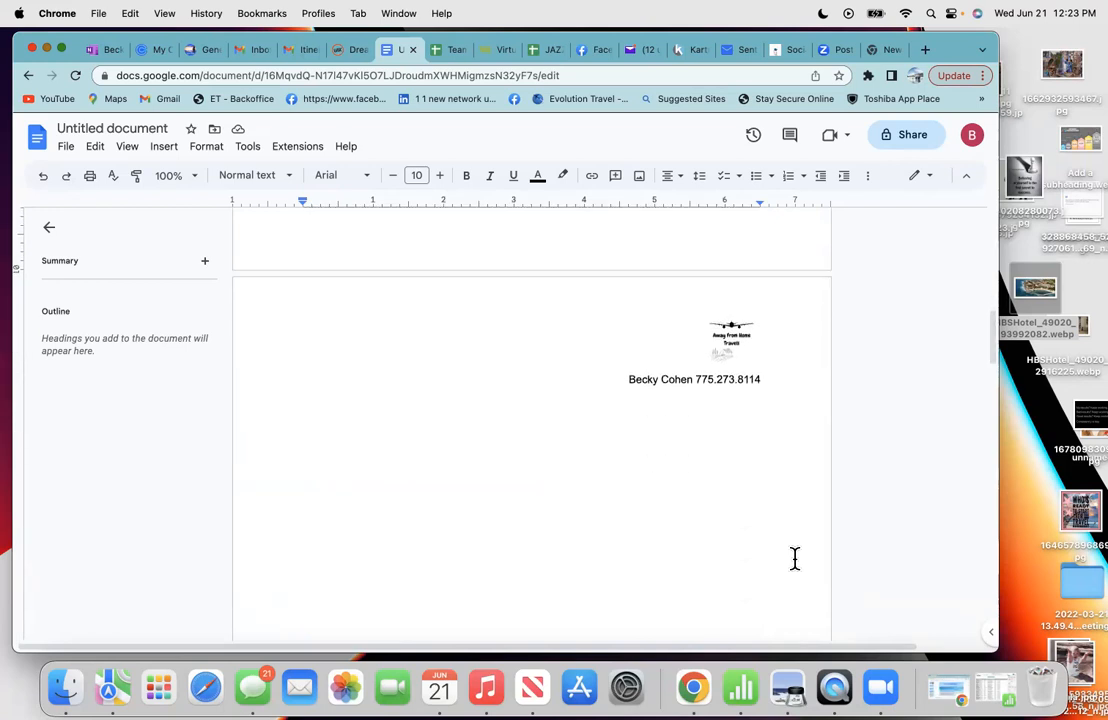
scroll(794, 558, "up", 3)
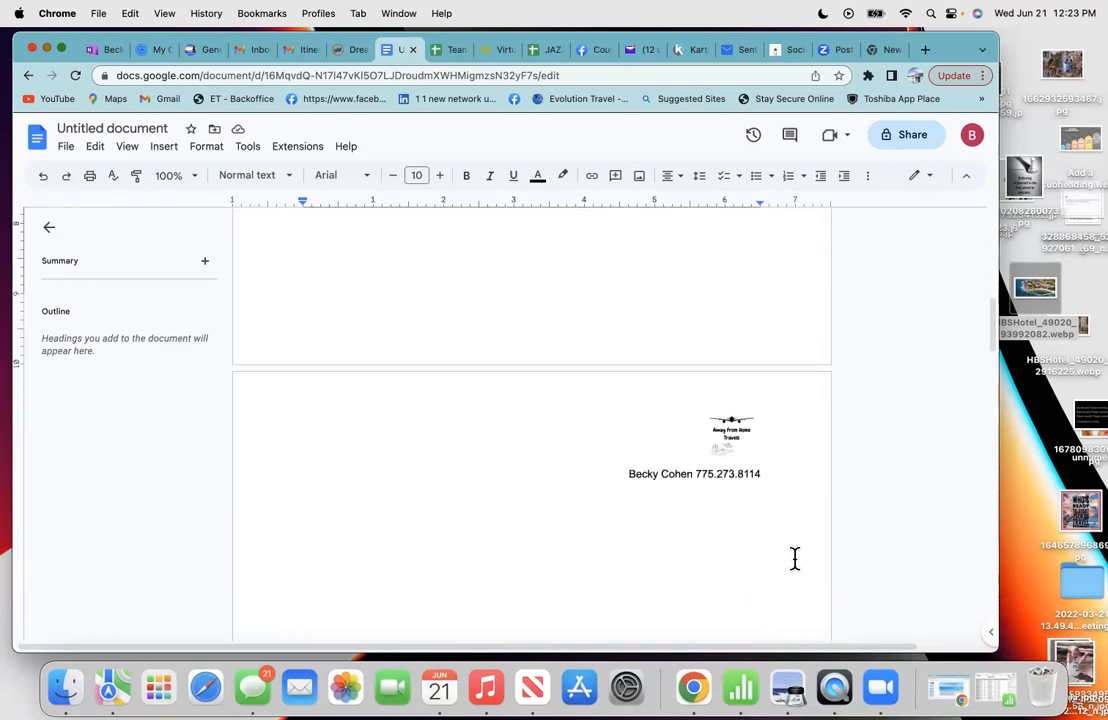
scroll(748, 469, "up", 2)
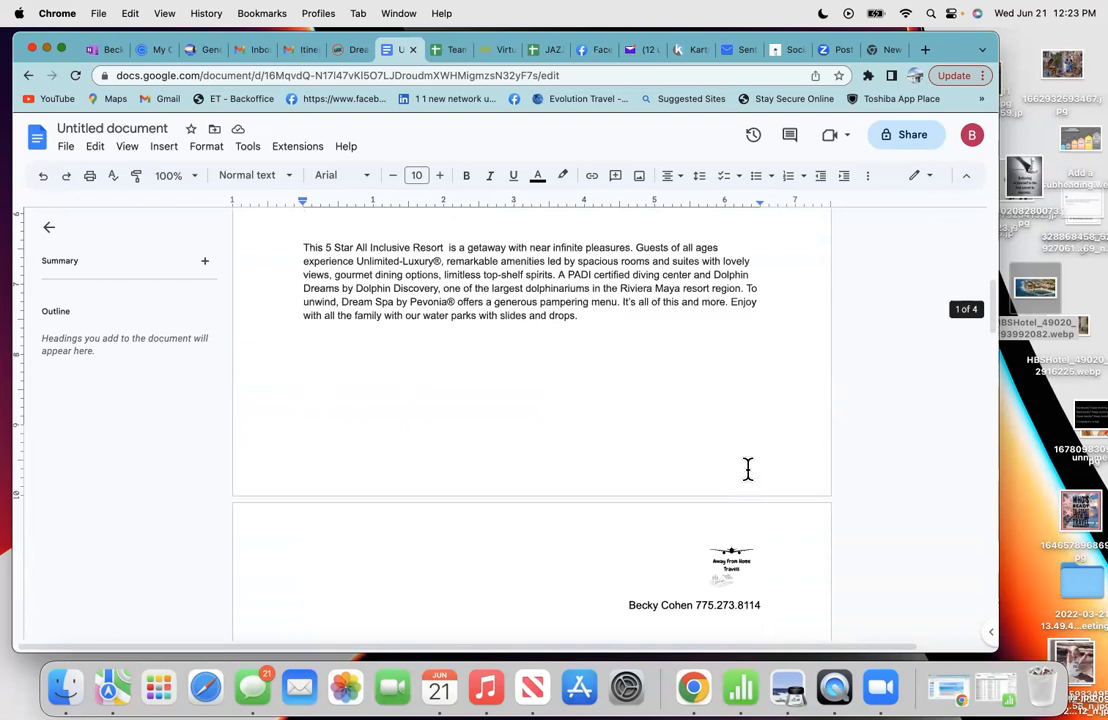
scroll(733, 558, "down", 2)
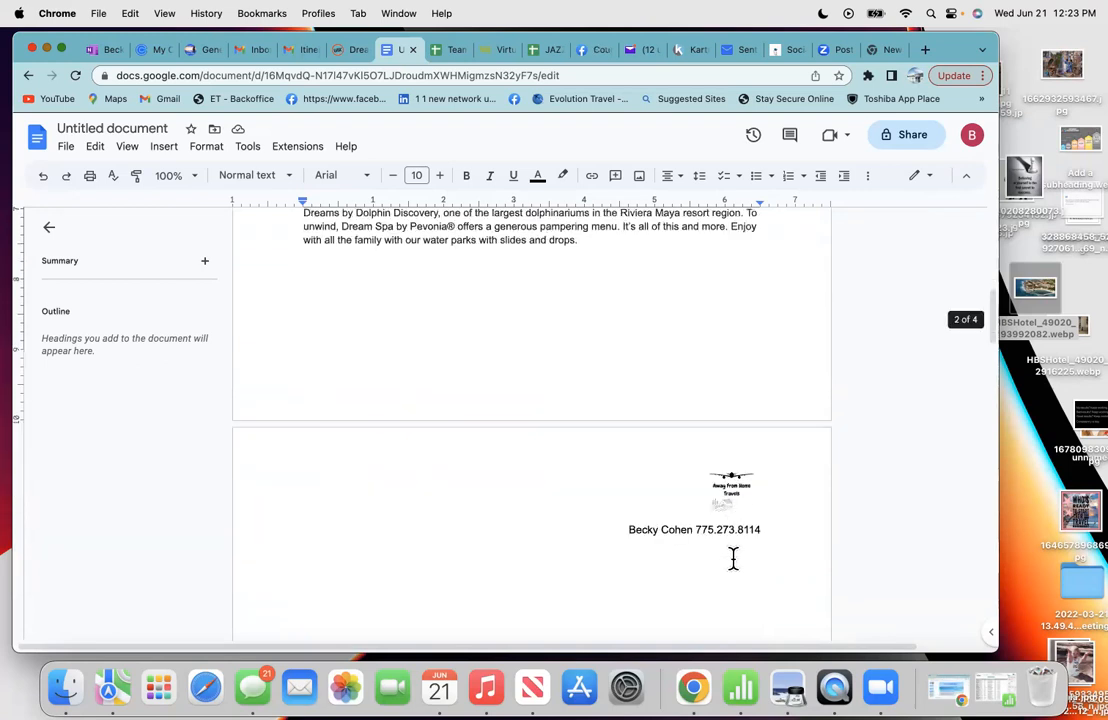
scroll(733, 558, "down", 3)
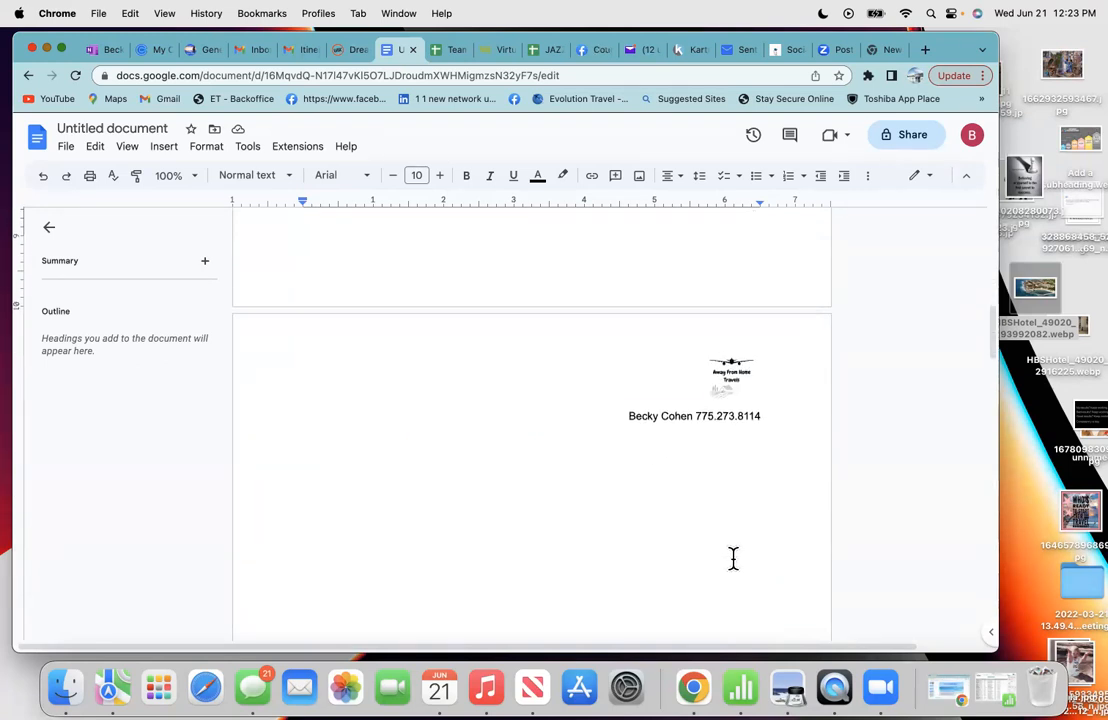
scroll(733, 558, "down", 2)
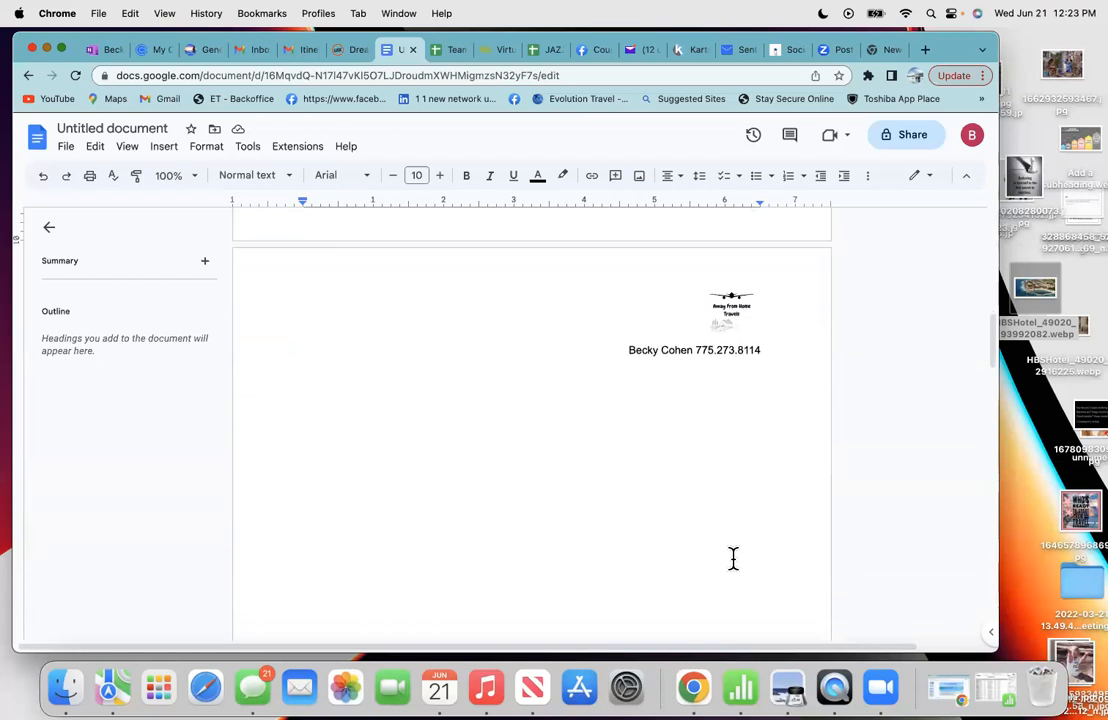
scroll(733, 558, "down", 2)
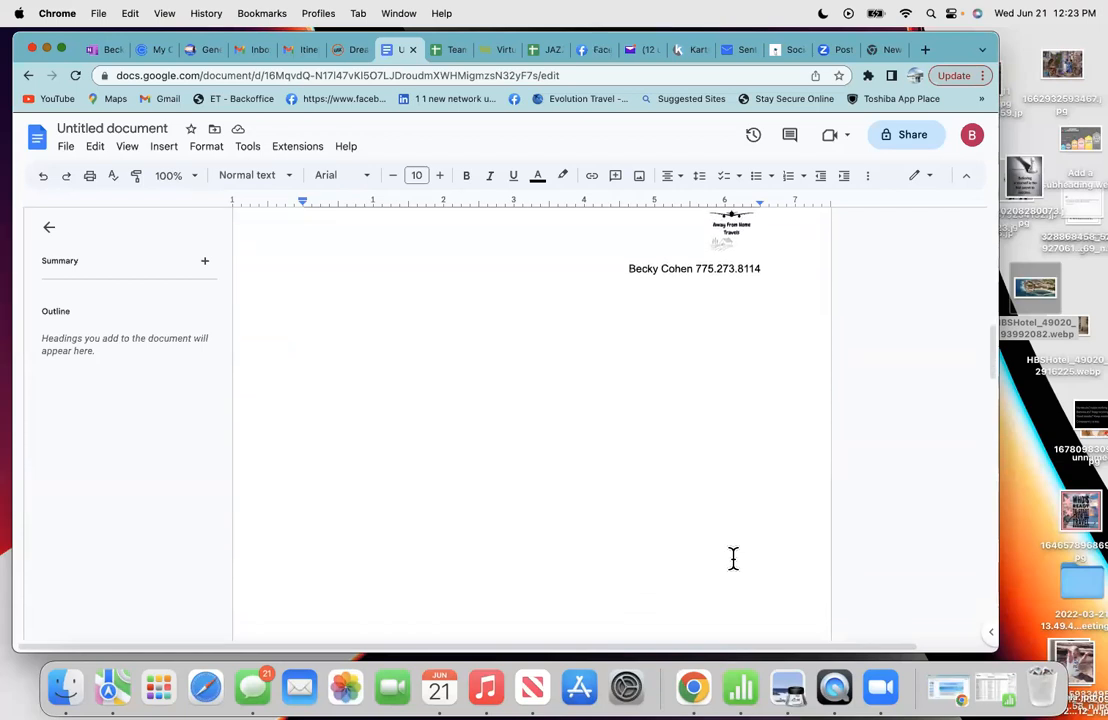
scroll(733, 558, "down", 1)
scroll(733, 558, "down", 1)
scroll(733, 558, "up", 1)
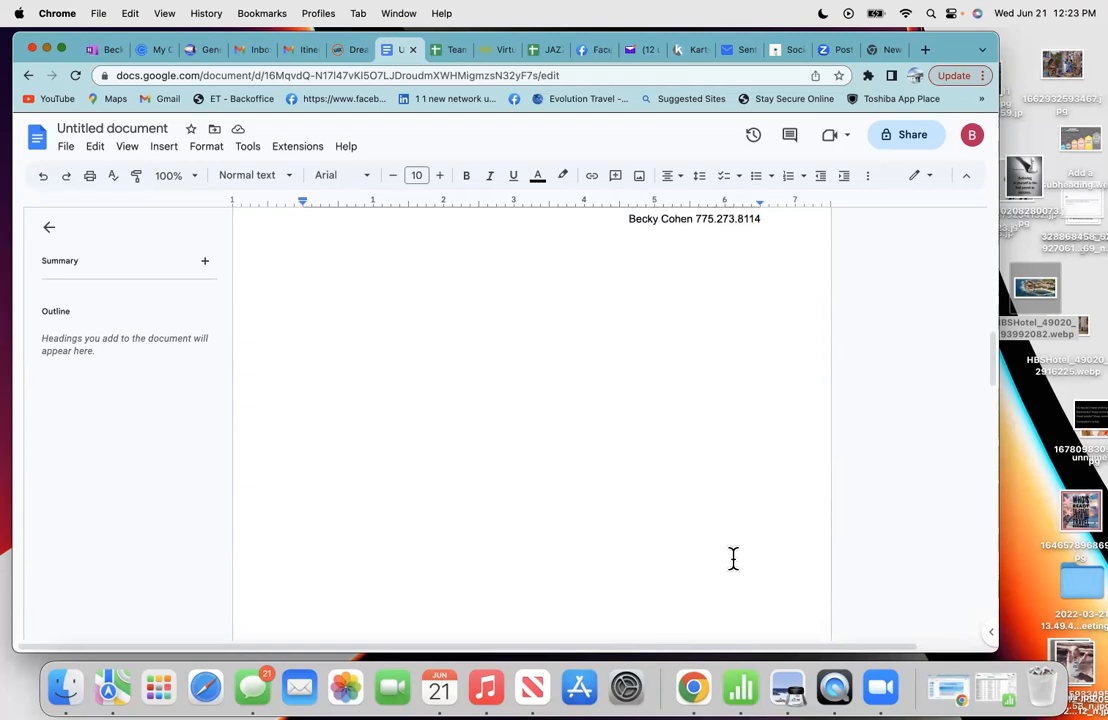
scroll(733, 558, "down", 1)
scroll(733, 558, "up", 2)
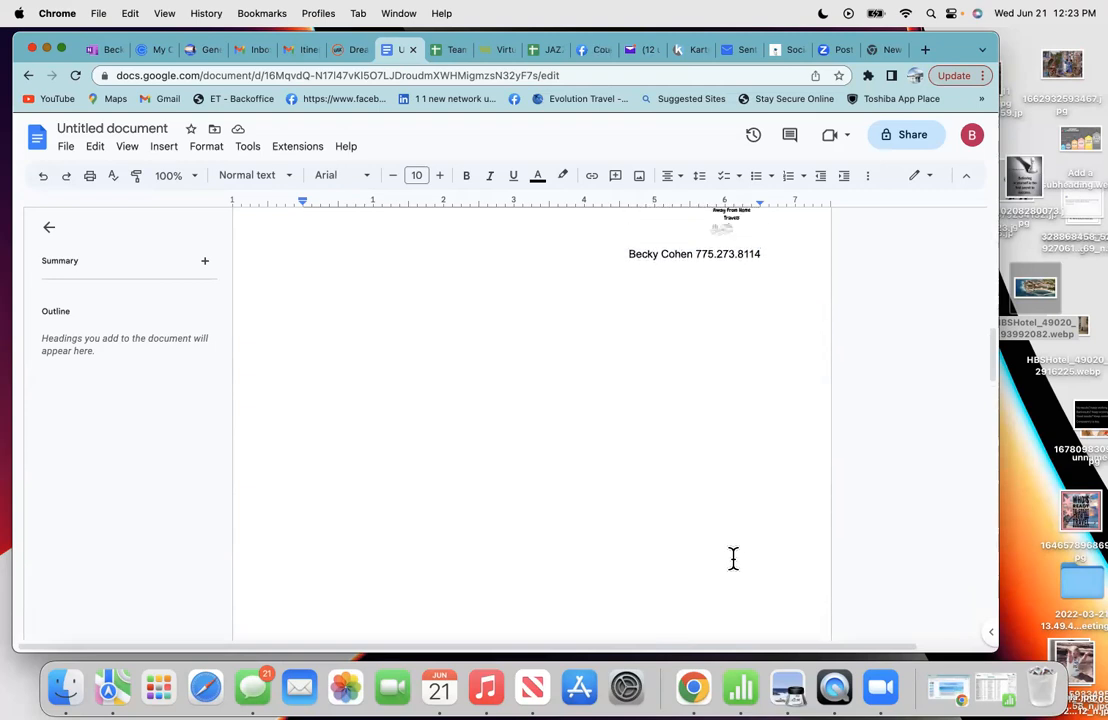
scroll(733, 558, "up", 2)
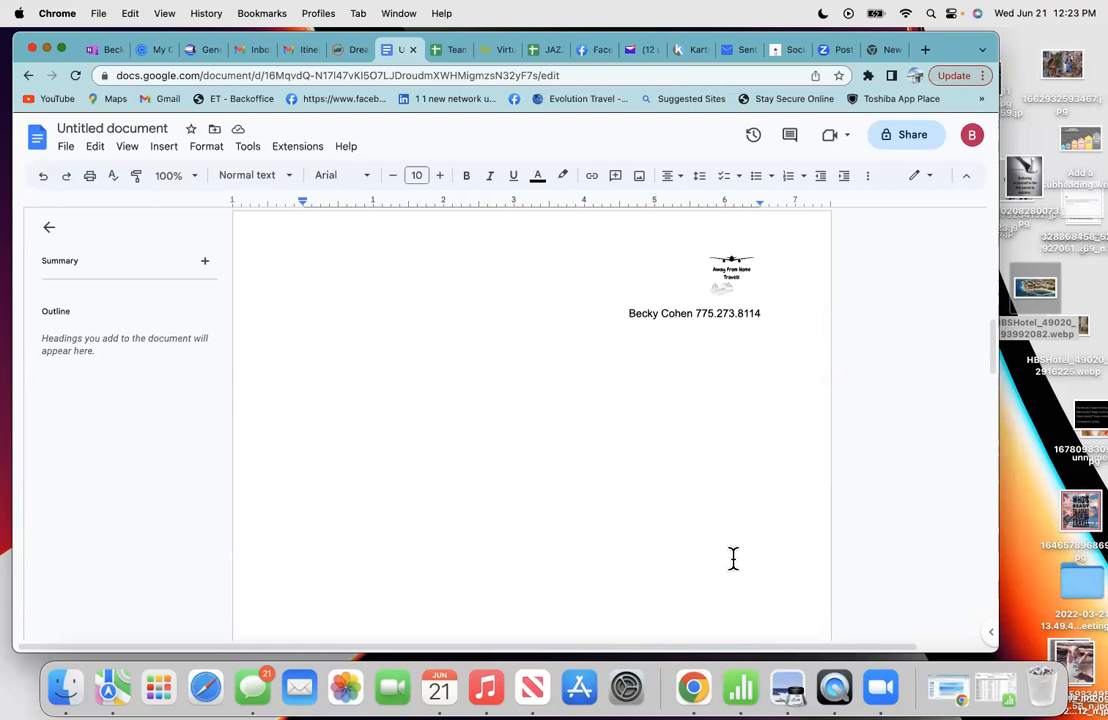
scroll(593, 512, "up", 4)
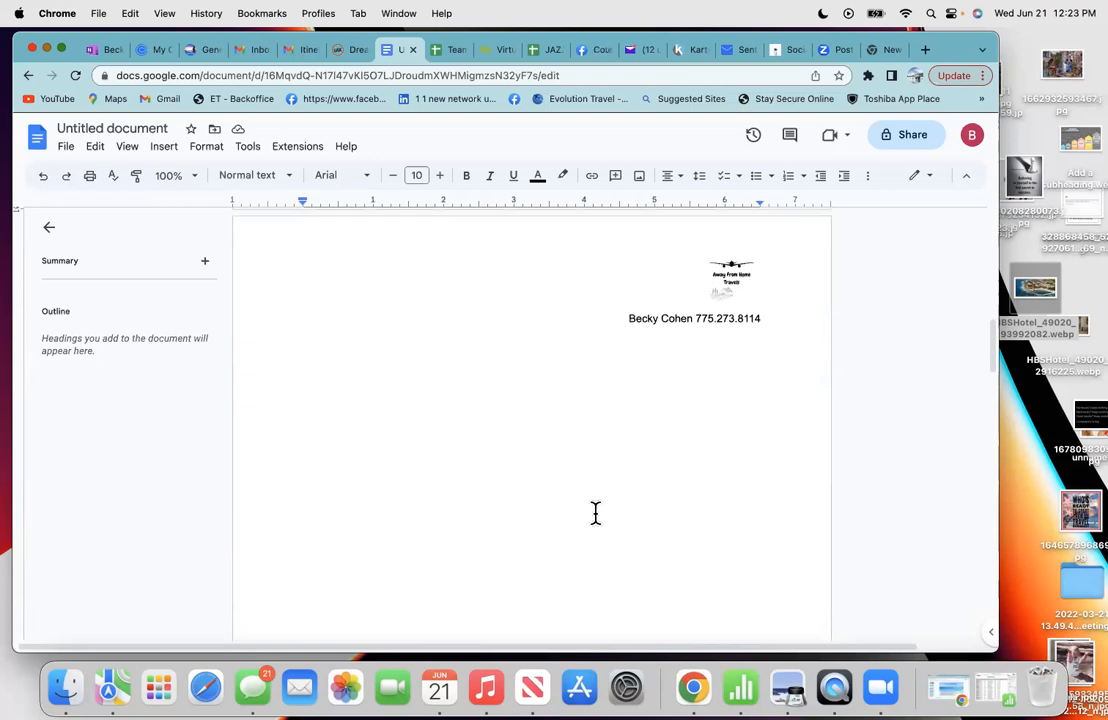
scroll(595, 513, "down", 2)
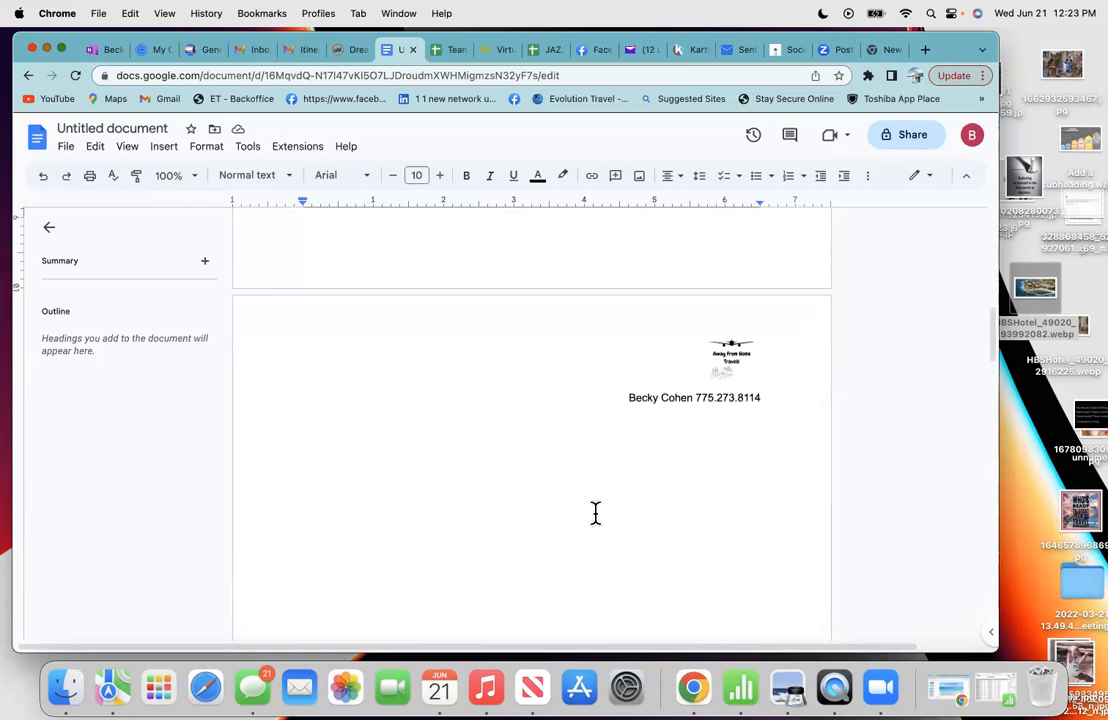
scroll(595, 513, "down", 2)
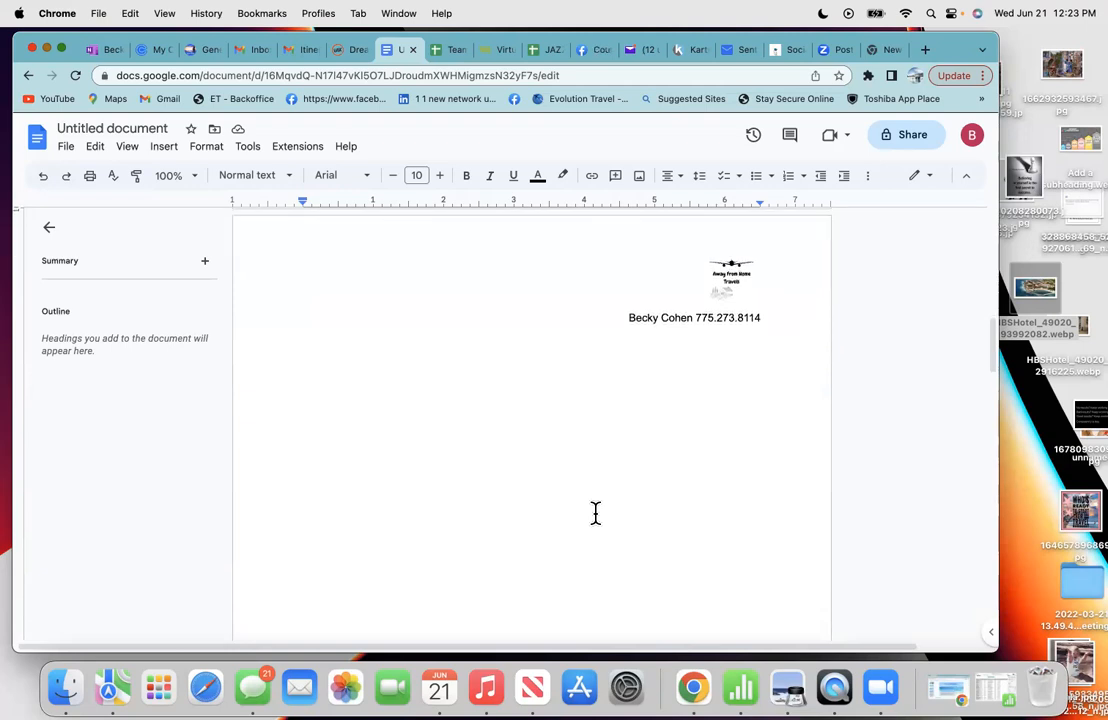
left_click(348, 51)
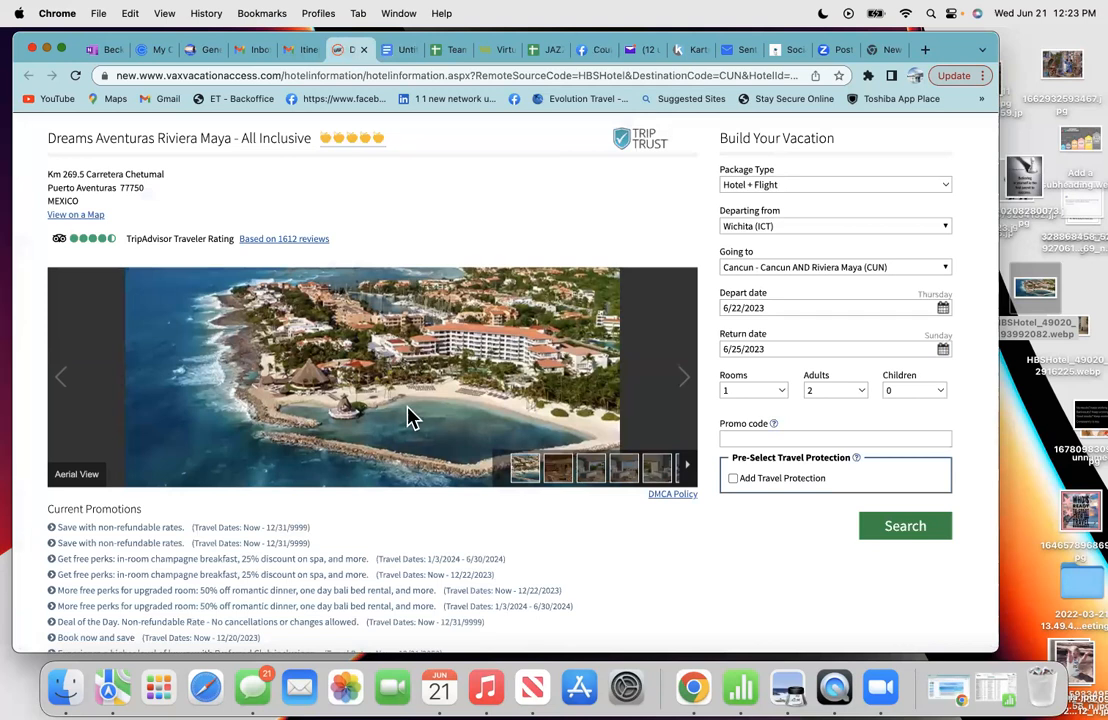
- Browse the gallery's Lobby, Wedding Gazebo, Rooftop Terrace Wedding and Spa photos
scroll(418, 440, "down", 3)
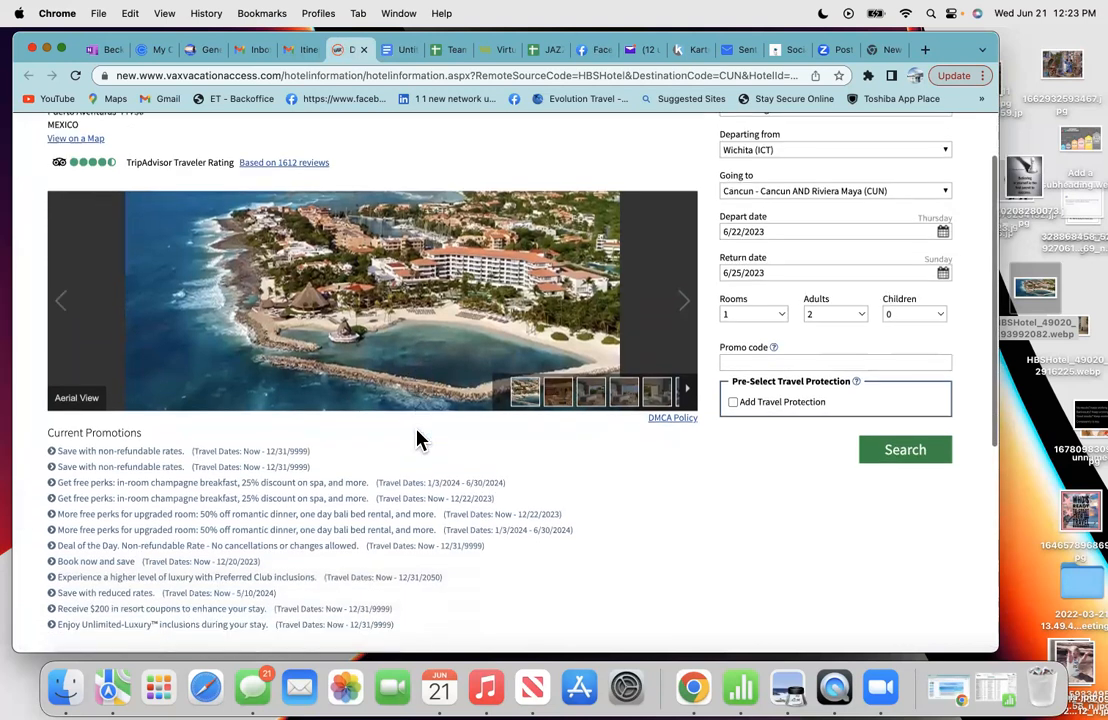
left_click(558, 385)
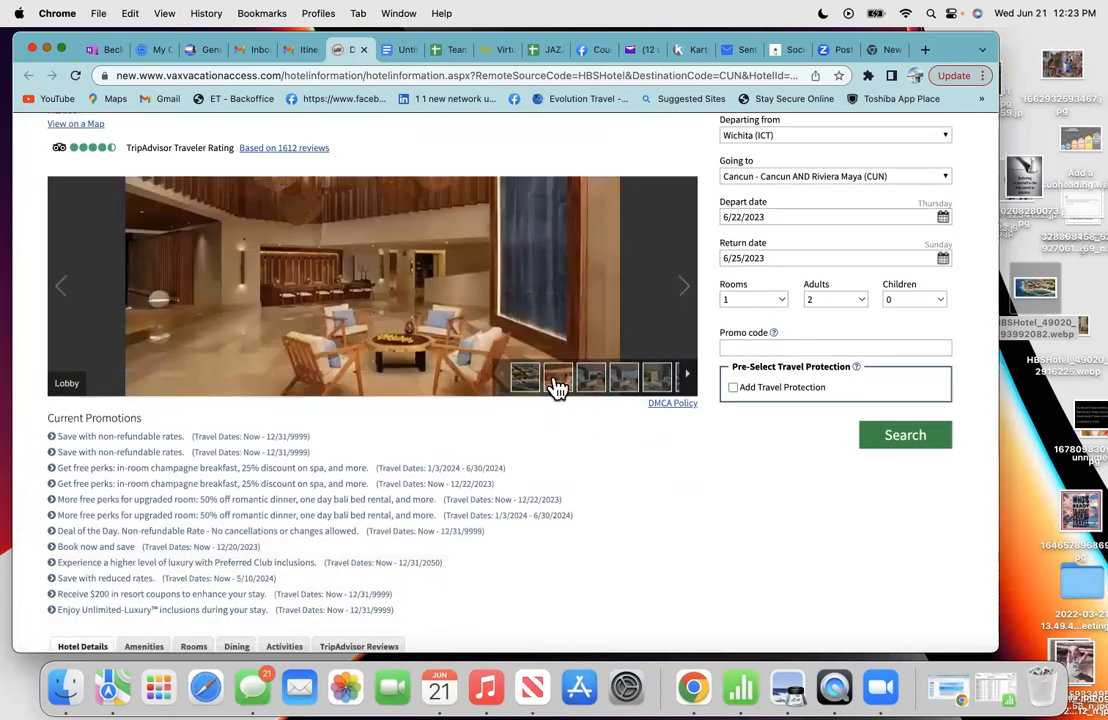
left_click(688, 378)
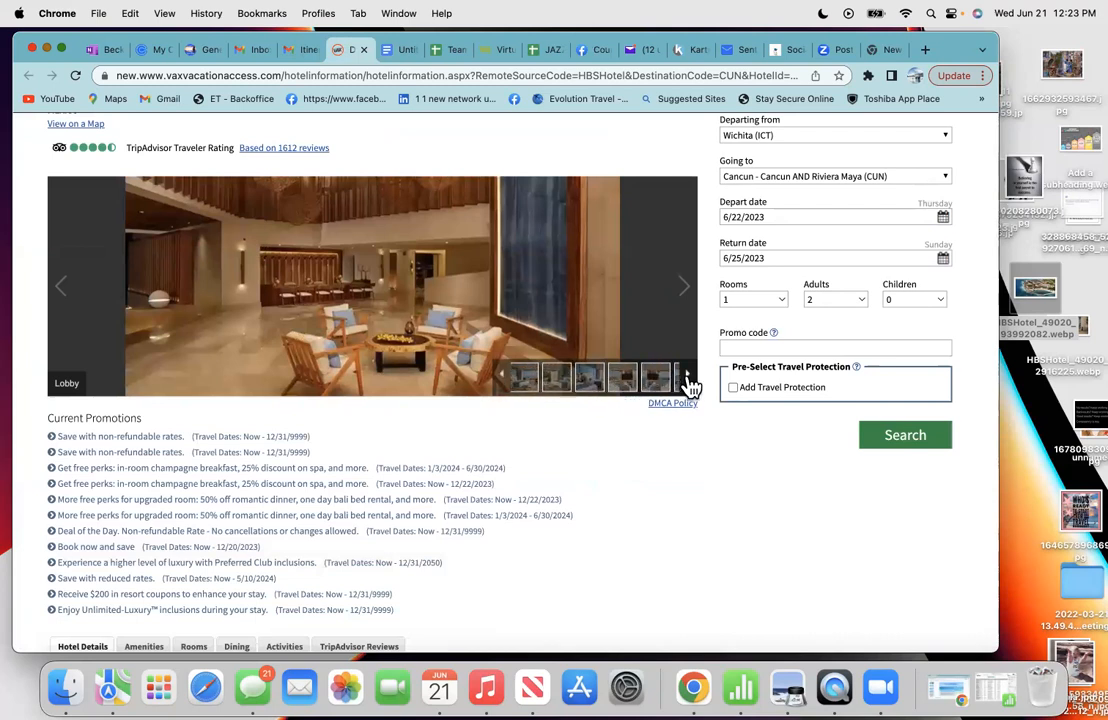
left_click(688, 378)
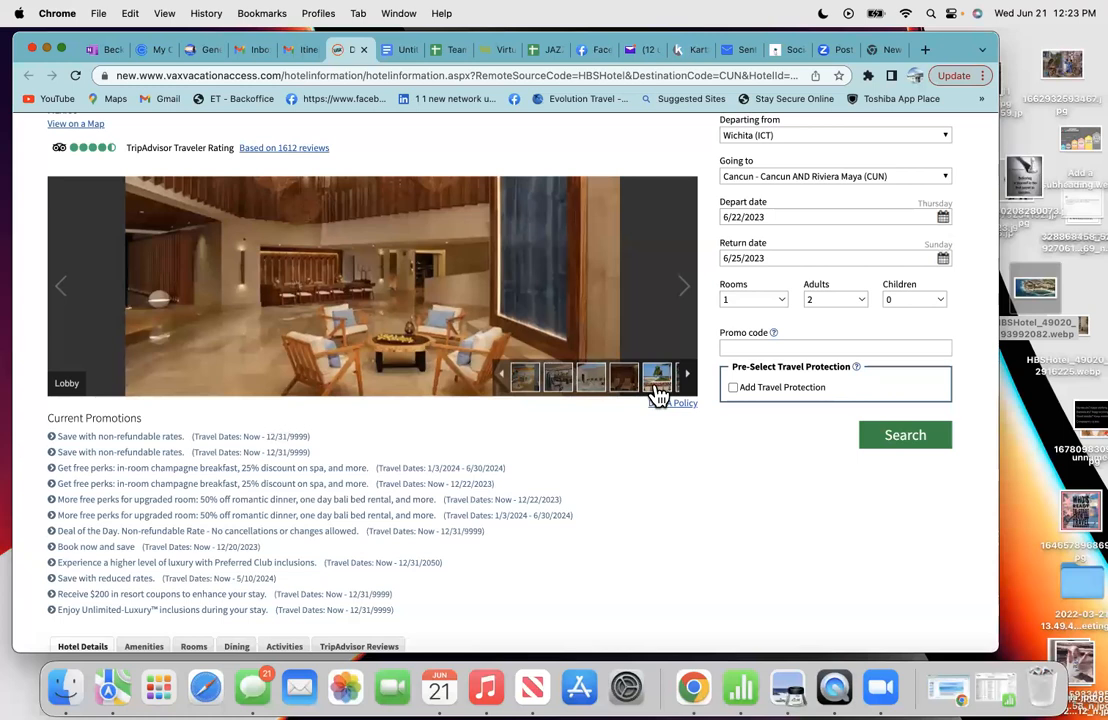
left_click(656, 385)
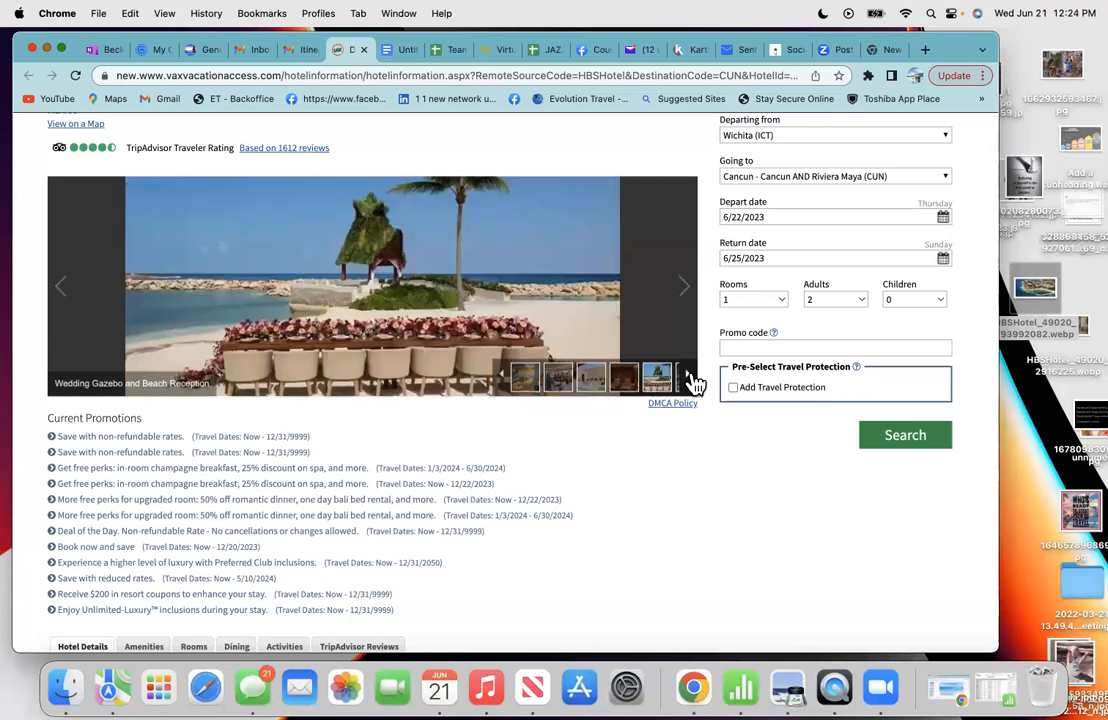
left_click(690, 378)
left_click(572, 381)
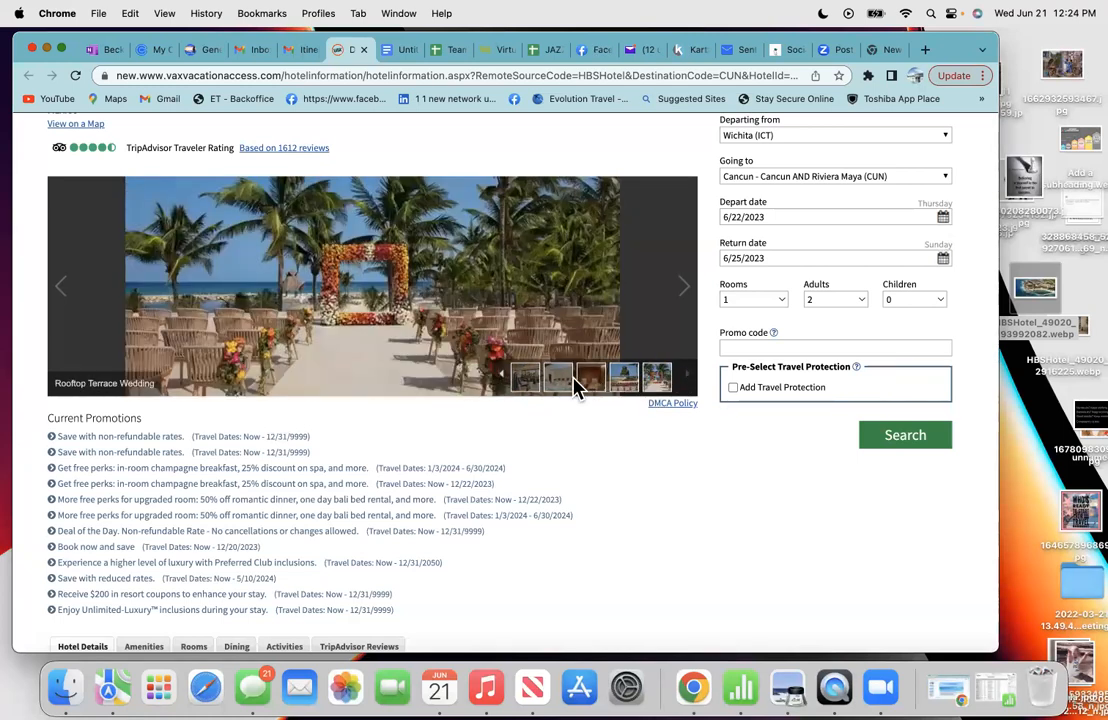
left_click(568, 384)
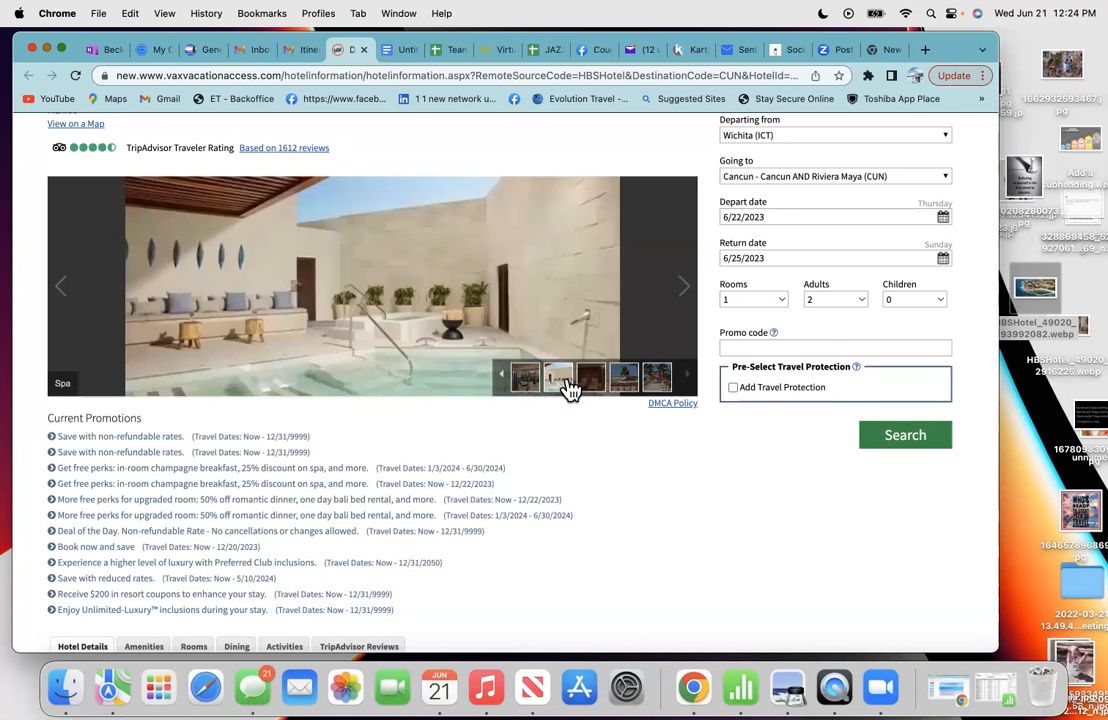
- Return to the gallery start and bring up the Preferred Club Swim Out King photo's options
left_click(506, 382)
left_click(506, 382)
left_click(506, 382)
left_click(506, 382)
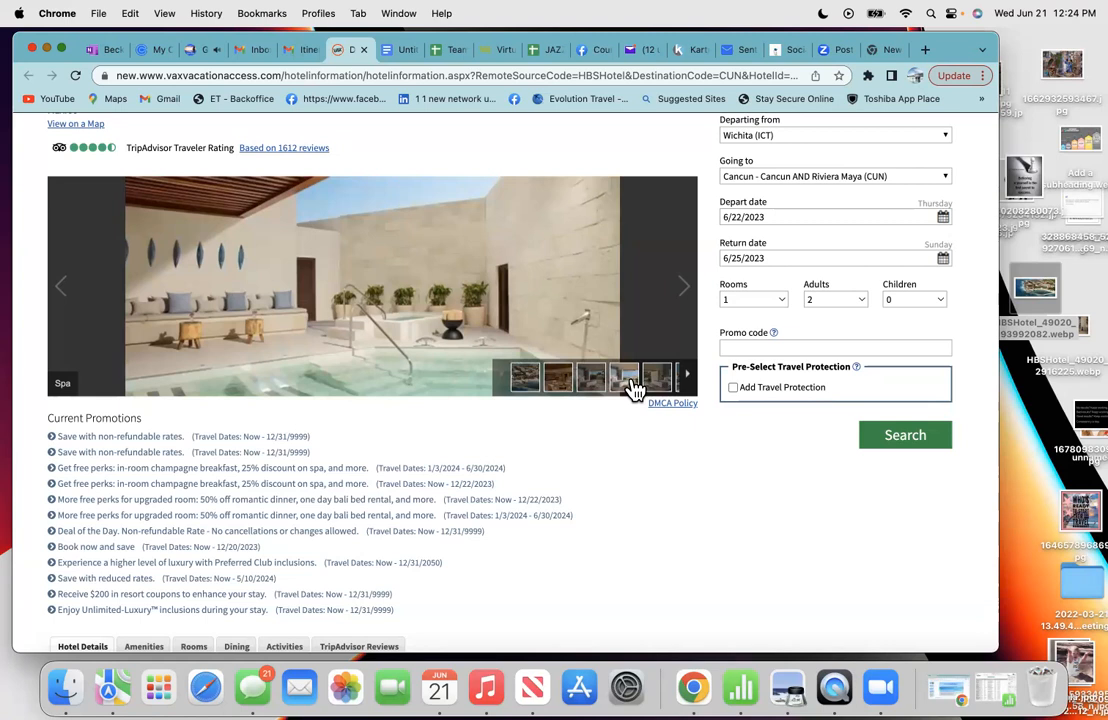
left_click(634, 388)
left_click(658, 385)
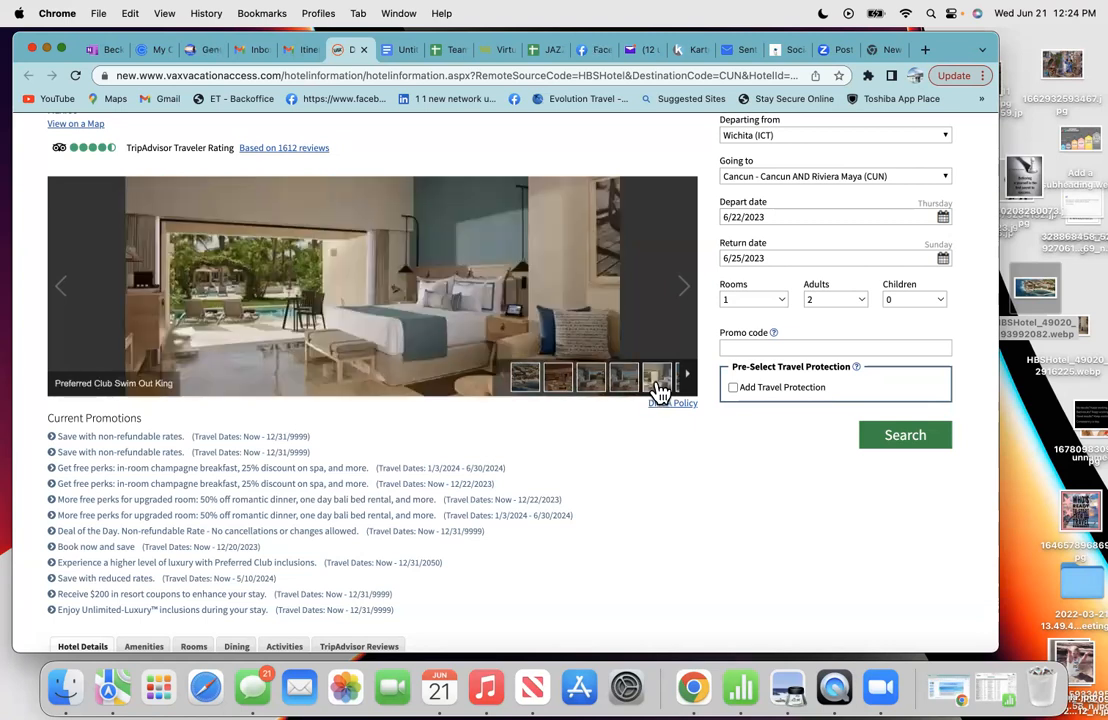
right_click(309, 276)
- Copy the Swim Out King room photo, paste it on the proposal's empty line, and add a line below
left_click(340, 314)
left_click(403, 53)
left_click(375, 363)
right_click(375, 363)
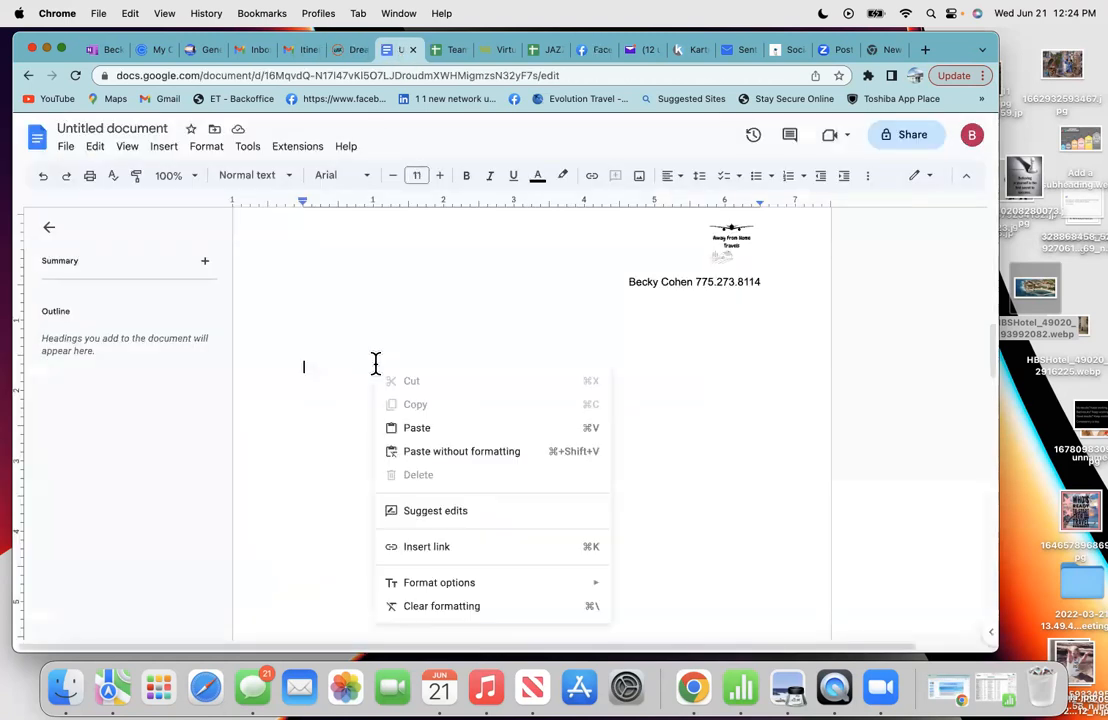
left_click(420, 428)
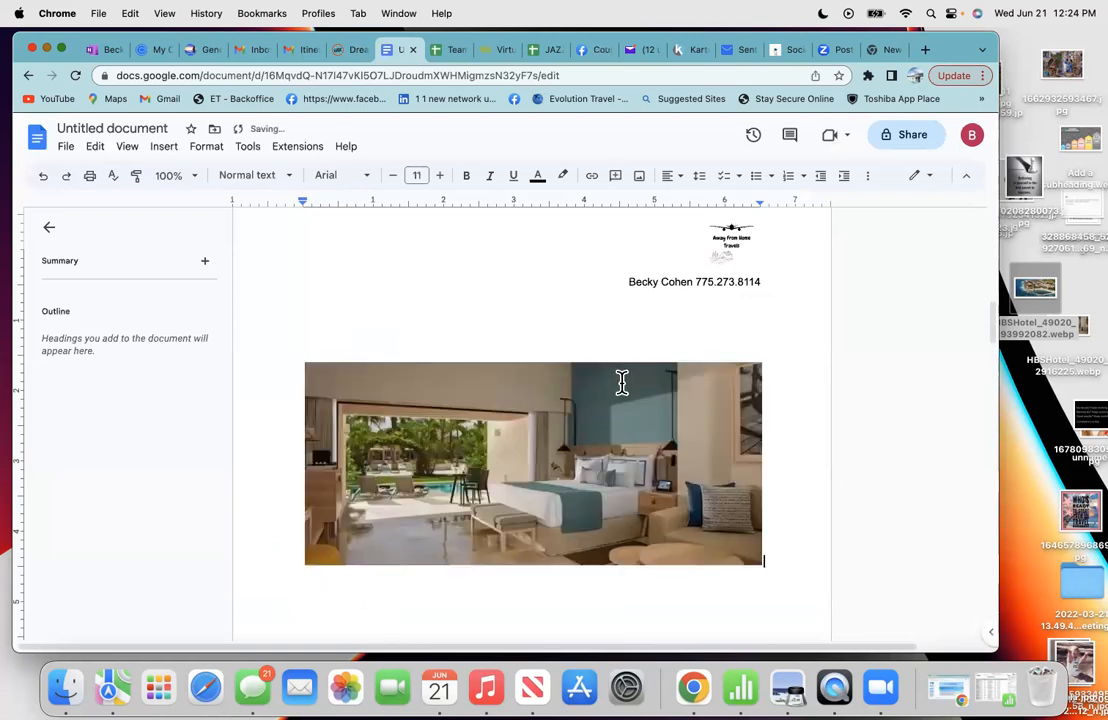
scroll(655, 477, "down", 3)
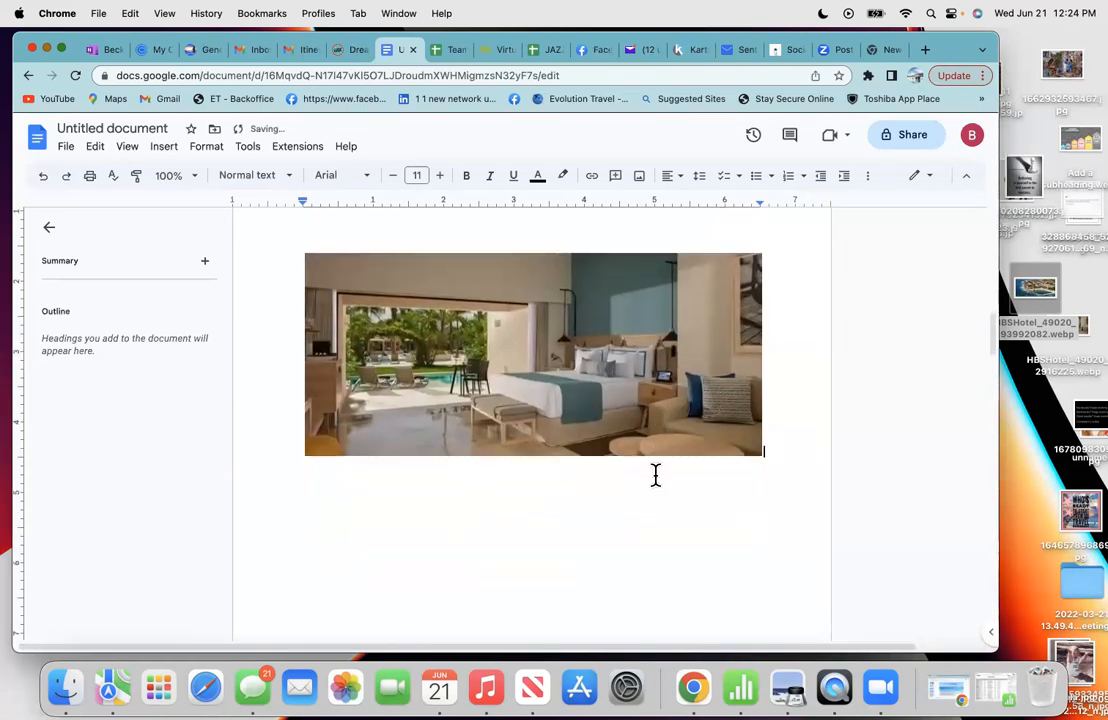
scroll(769, 423, "down", 1)
key("Return")
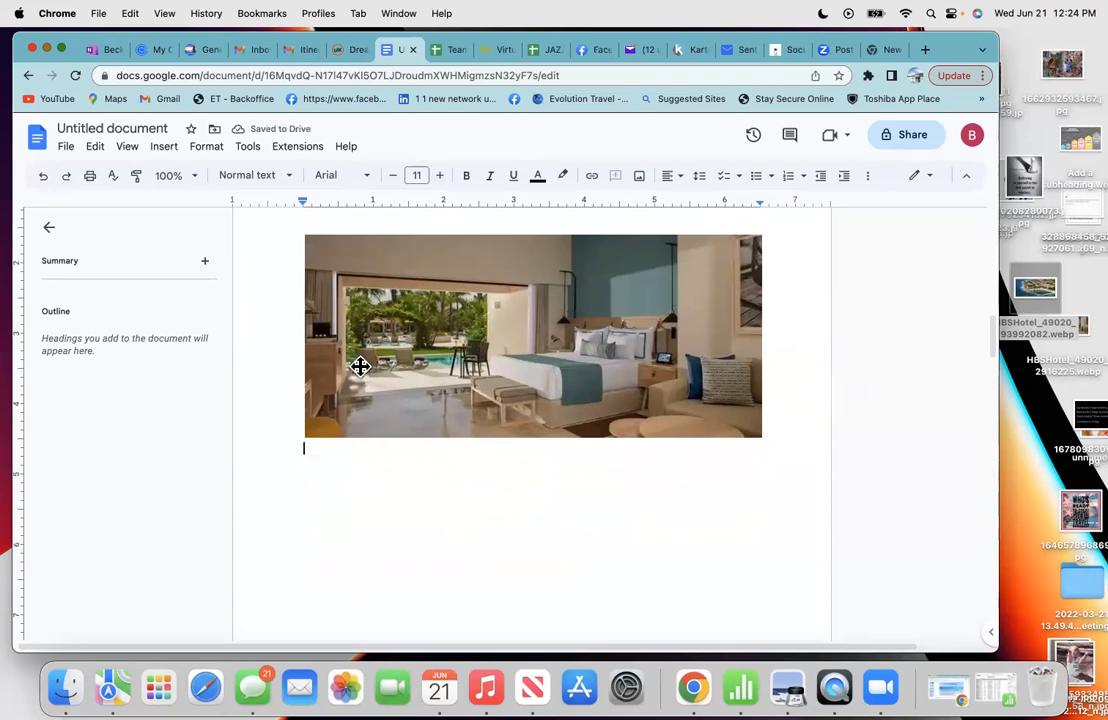
- Copy the 'Room 1 – 2 Adults' and 'Preferred Club Swim Out King' lines from the itinerary email
left_click(300, 52)
scroll(349, 420, "up", 10)
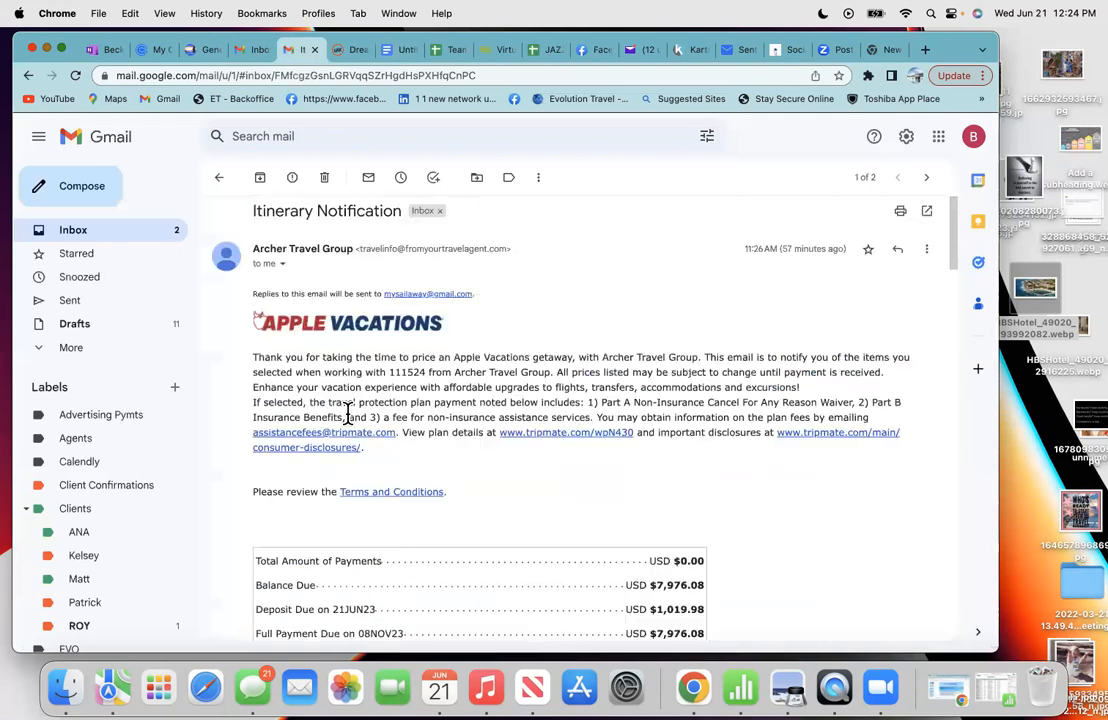
scroll(347, 415, "down", 20)
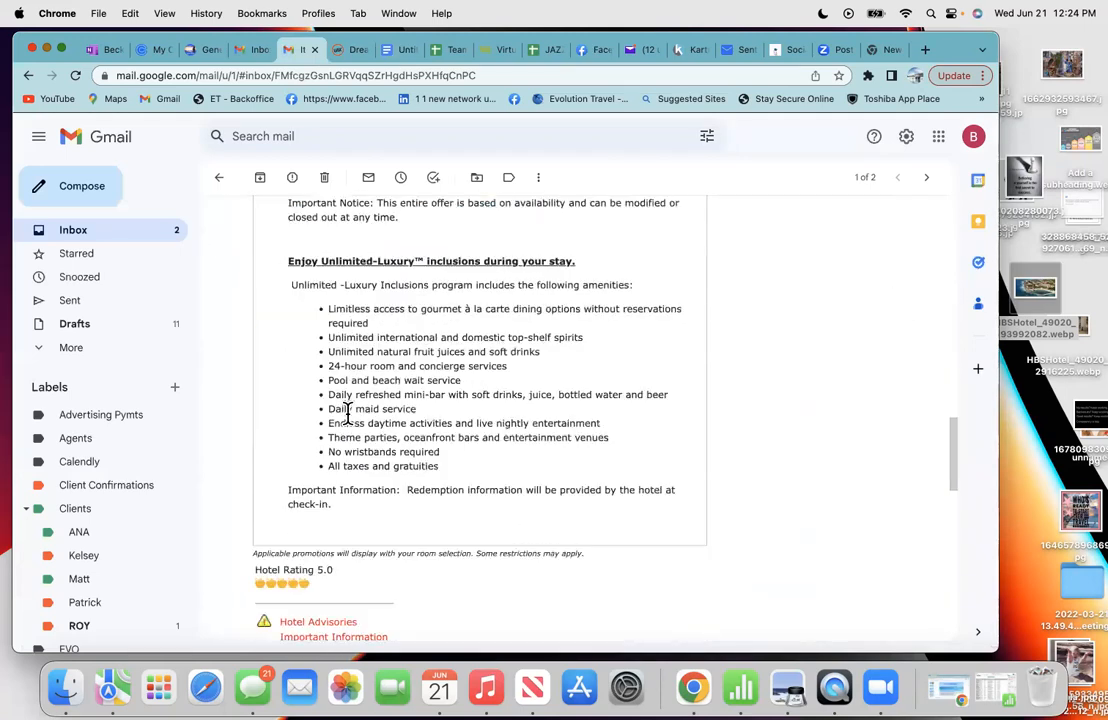
scroll(347, 415, "down", 1)
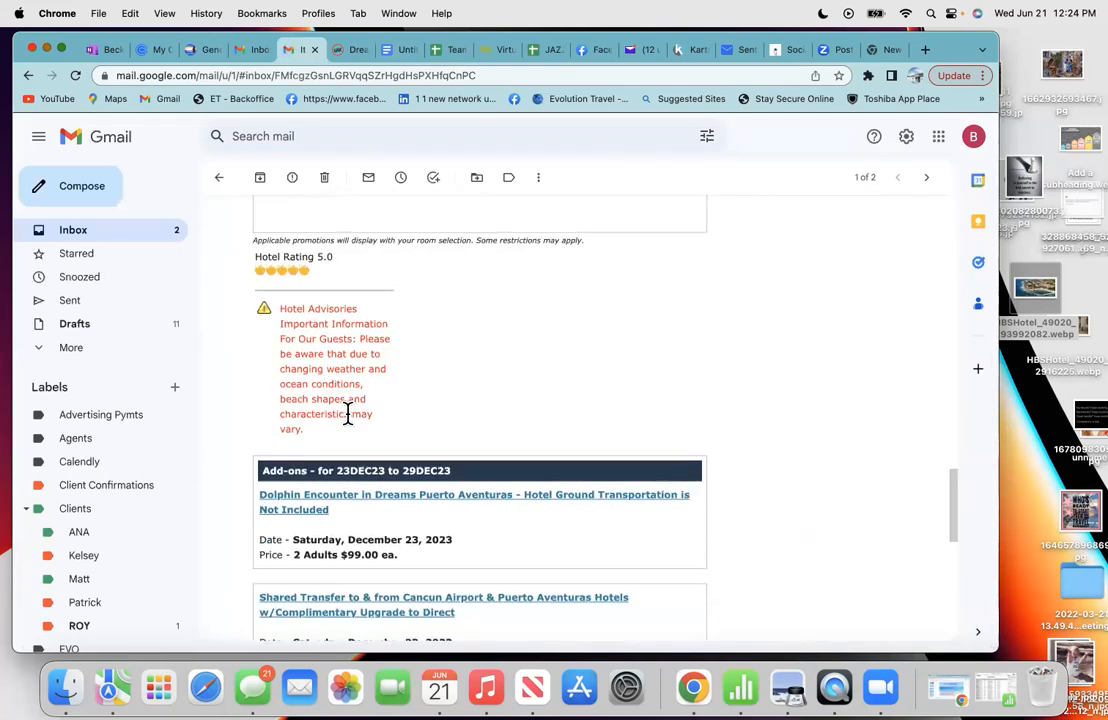
scroll(347, 415, "up", 4)
scroll(347, 413, "up", 5)
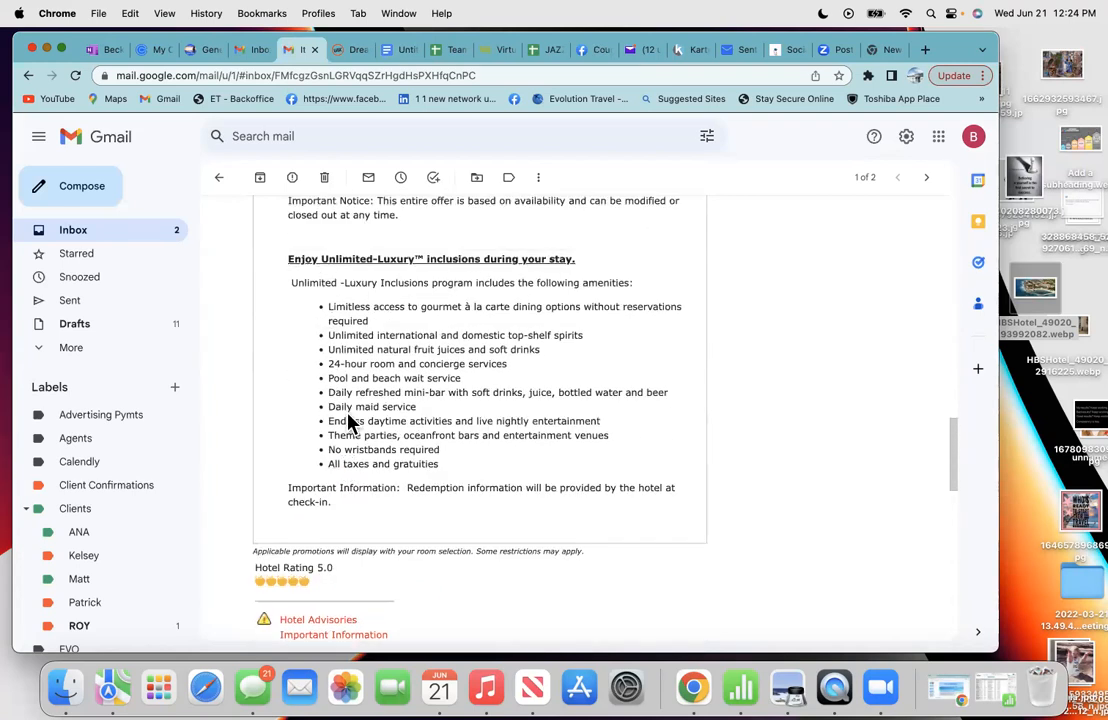
scroll(348, 420, "up", 1)
scroll(348, 418, "up", 4)
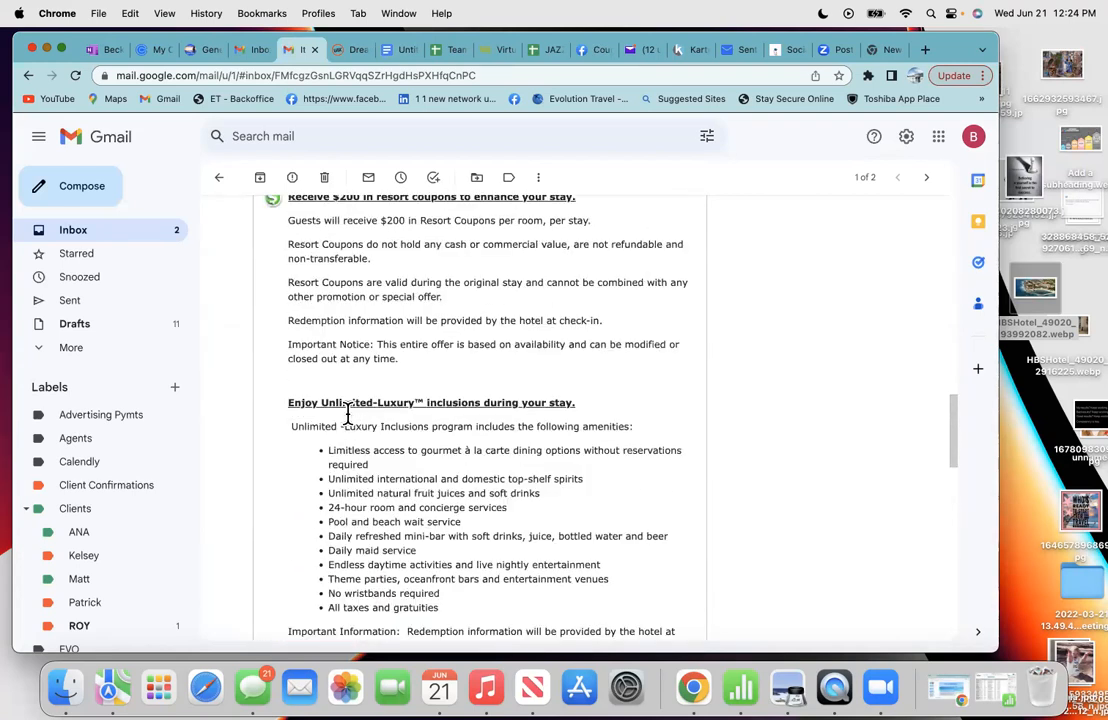
scroll(347, 413, "up", 5)
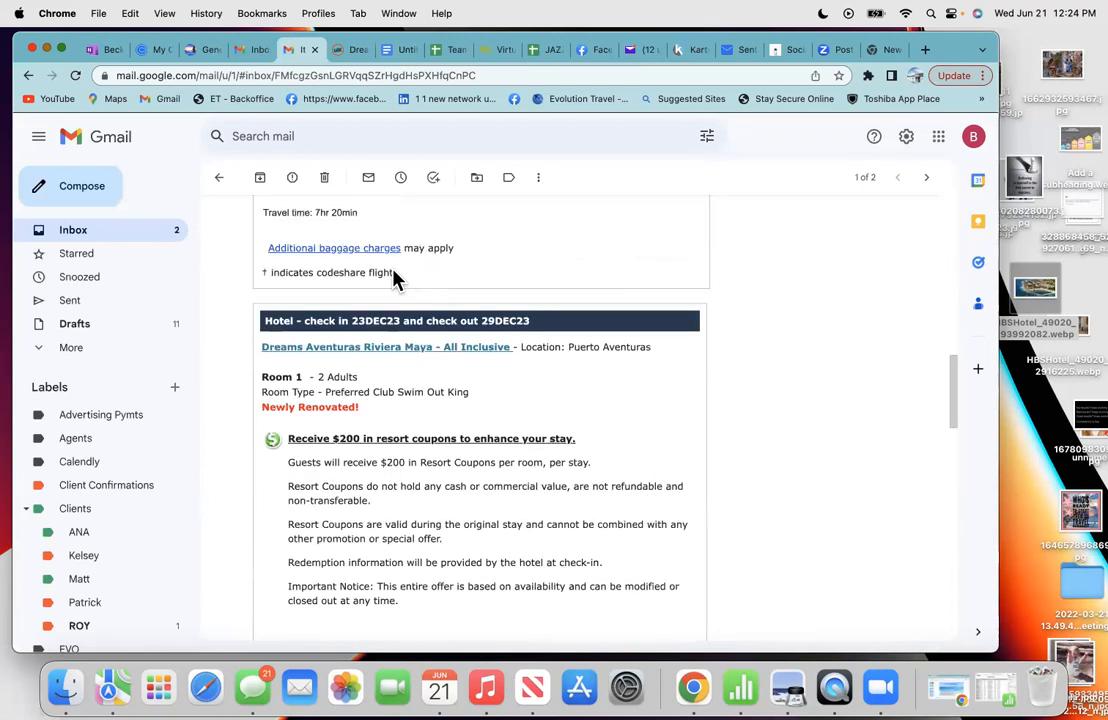
left_click_drag(470, 392, 257, 377)
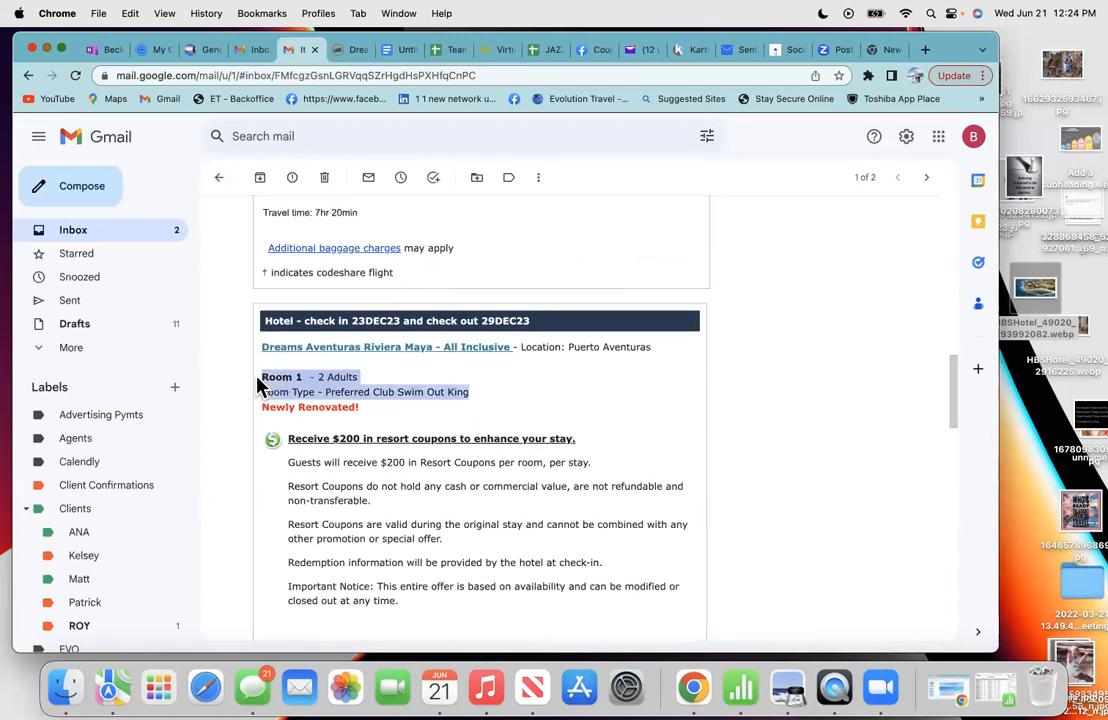
right_click(307, 390)
left_click(329, 418)
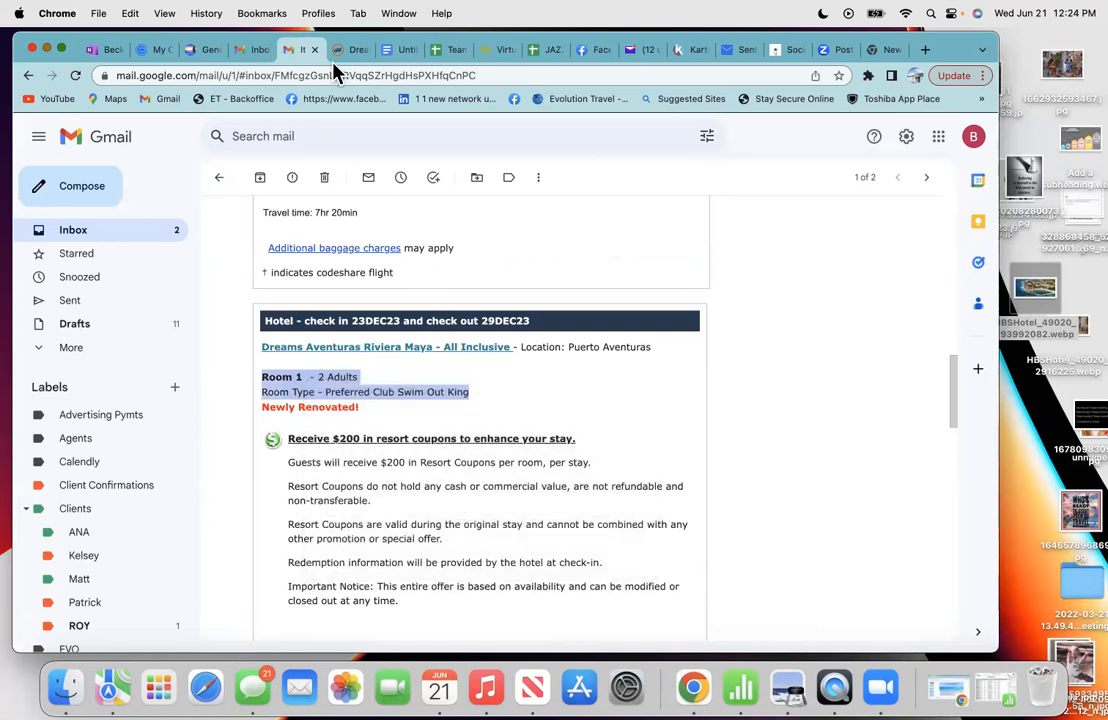
- Paste the two room lines under the room photo and move to the empty line below
left_click(395, 50)
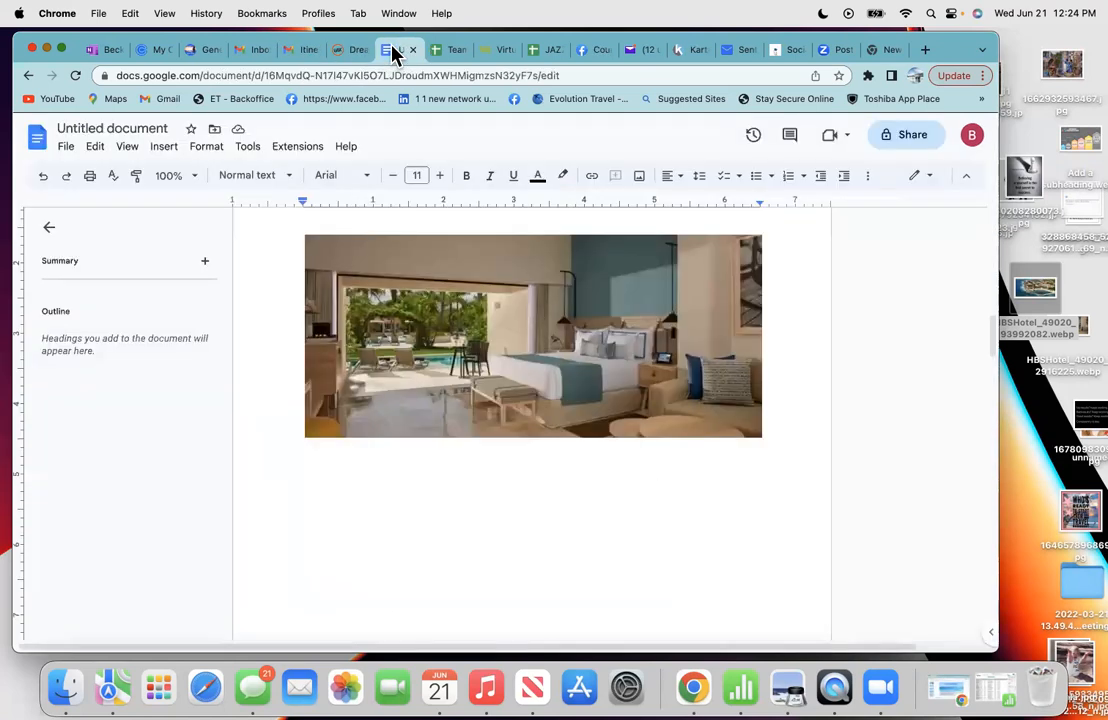
right_click(317, 455)
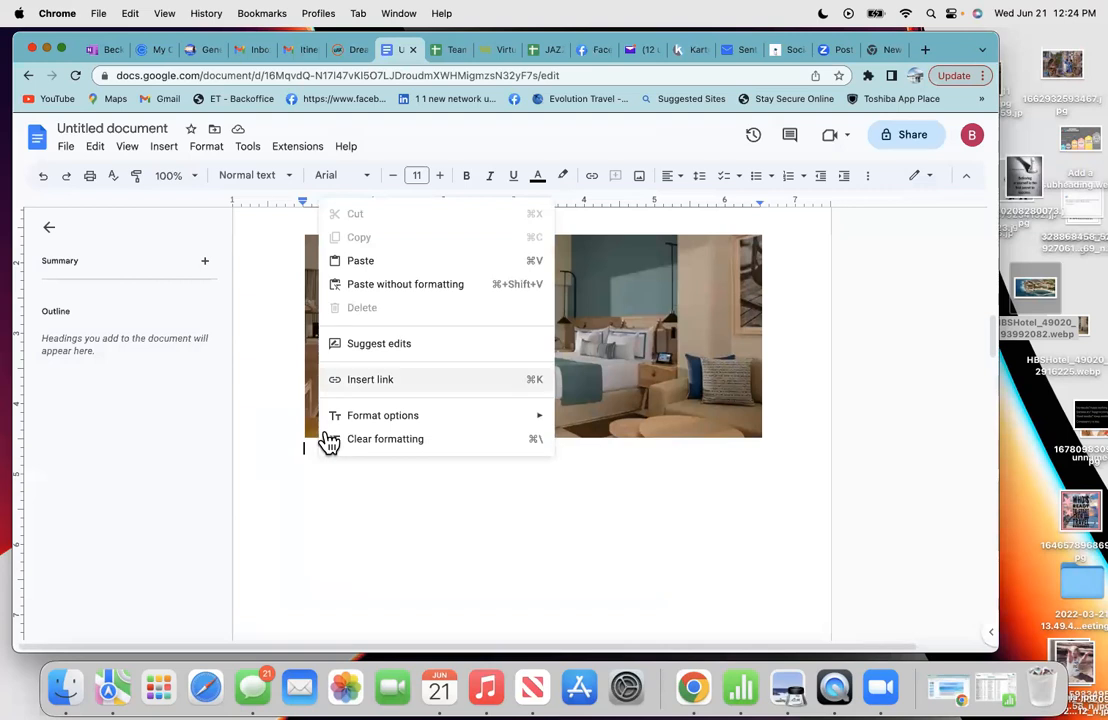
left_click(361, 272)
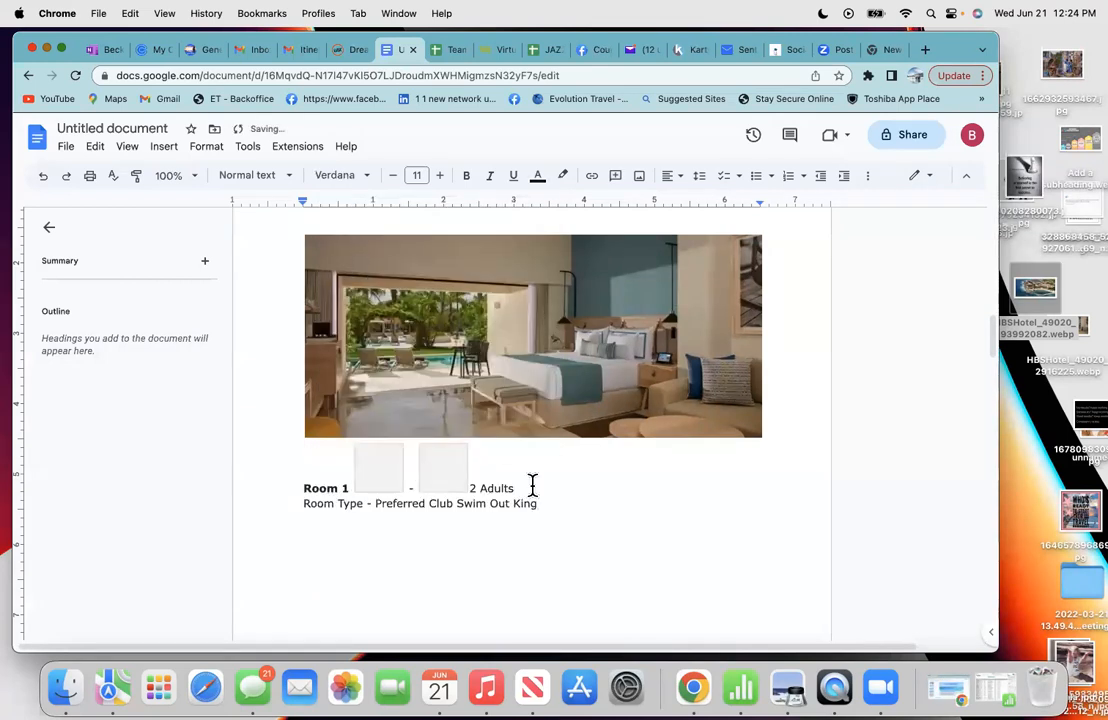
left_click(578, 503)
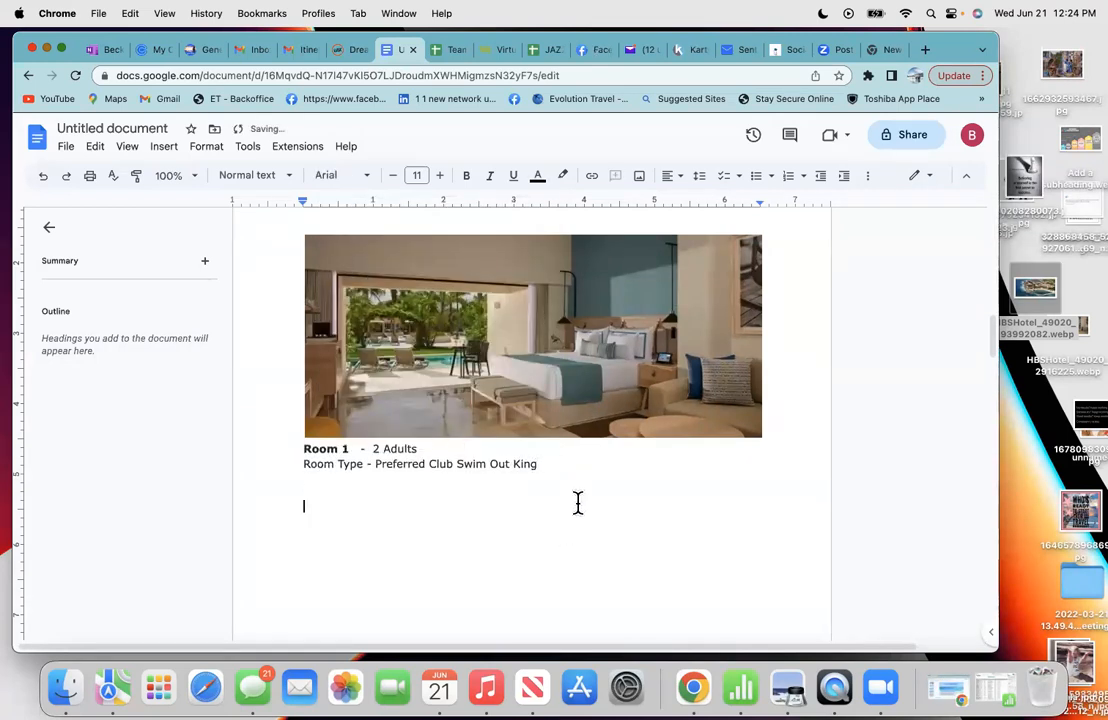
scroll(571, 490, "down", 2)
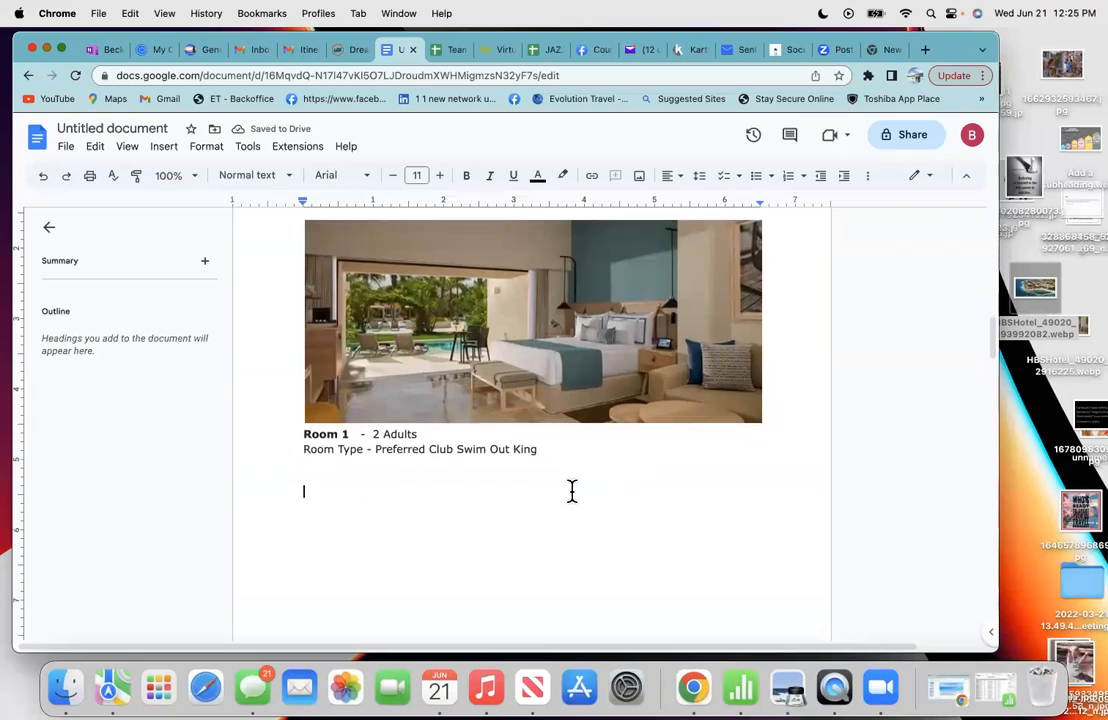
left_click(345, 50)
- Show the hotel's room descriptions and scroll to the Preferred Club Swim Out King listing
scroll(395, 443, "down", 3)
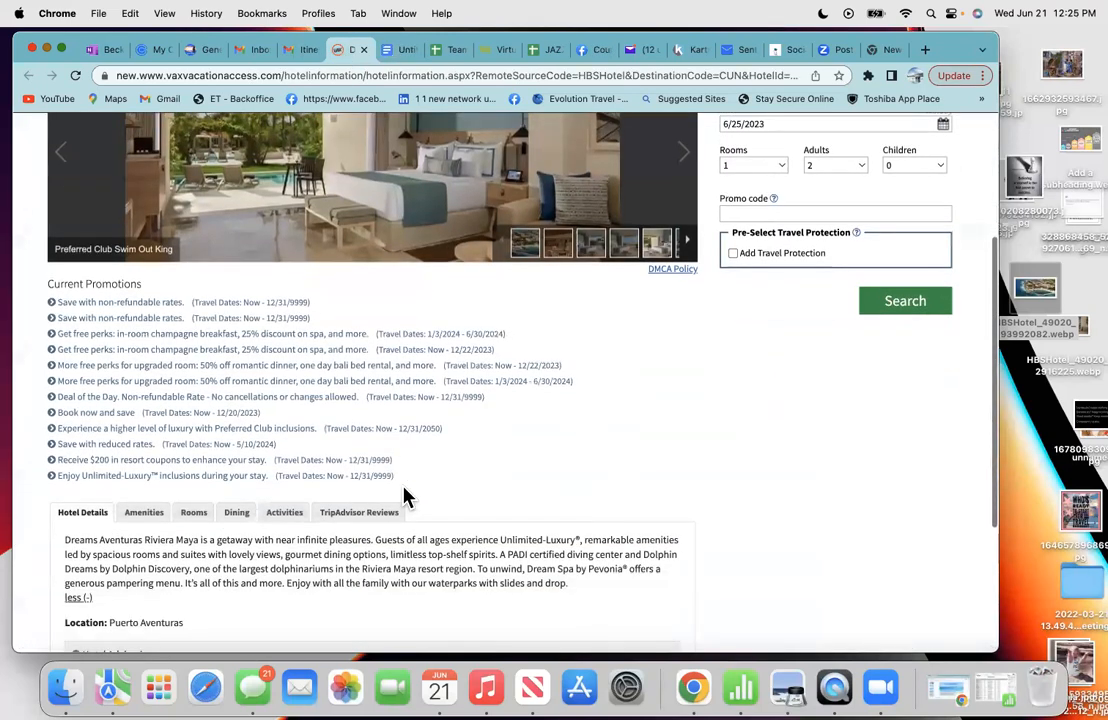
left_click(200, 520)
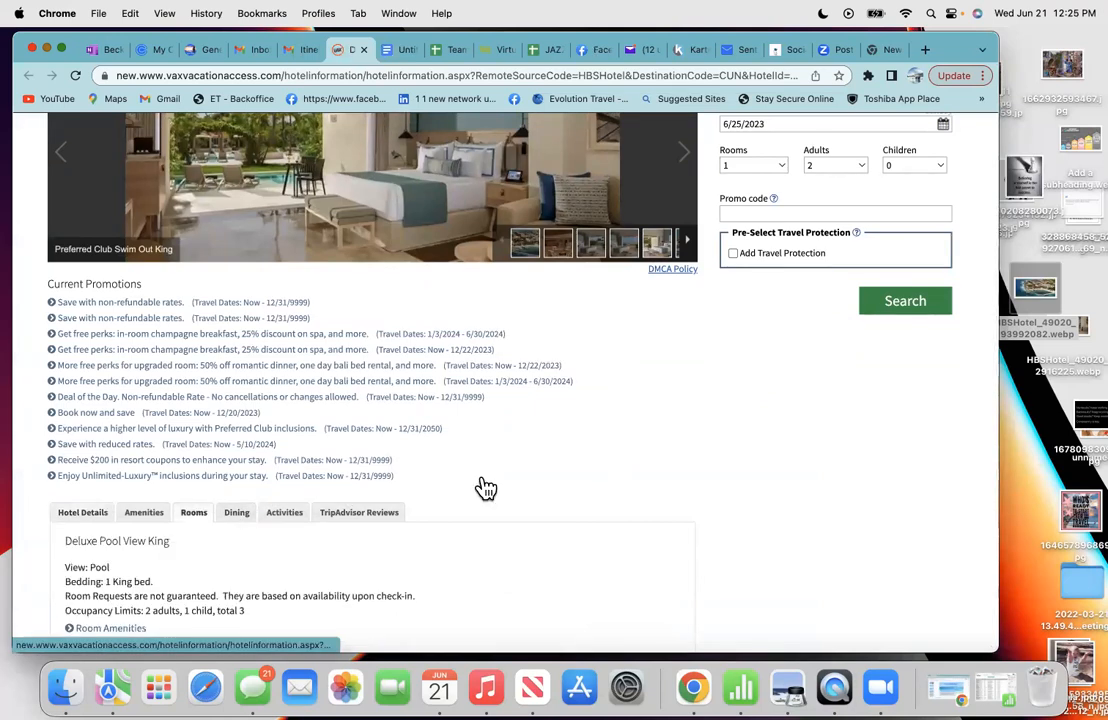
scroll(485, 488, "down", 2)
scroll(485, 488, "down", 10)
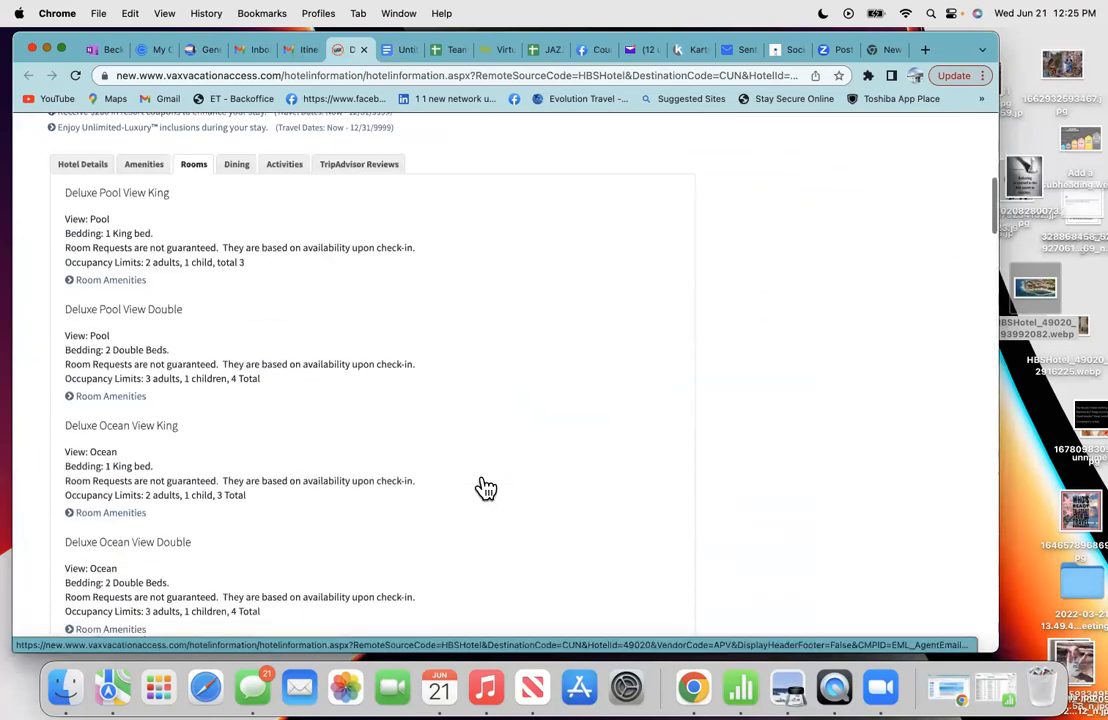
scroll(485, 488, "down", 4)
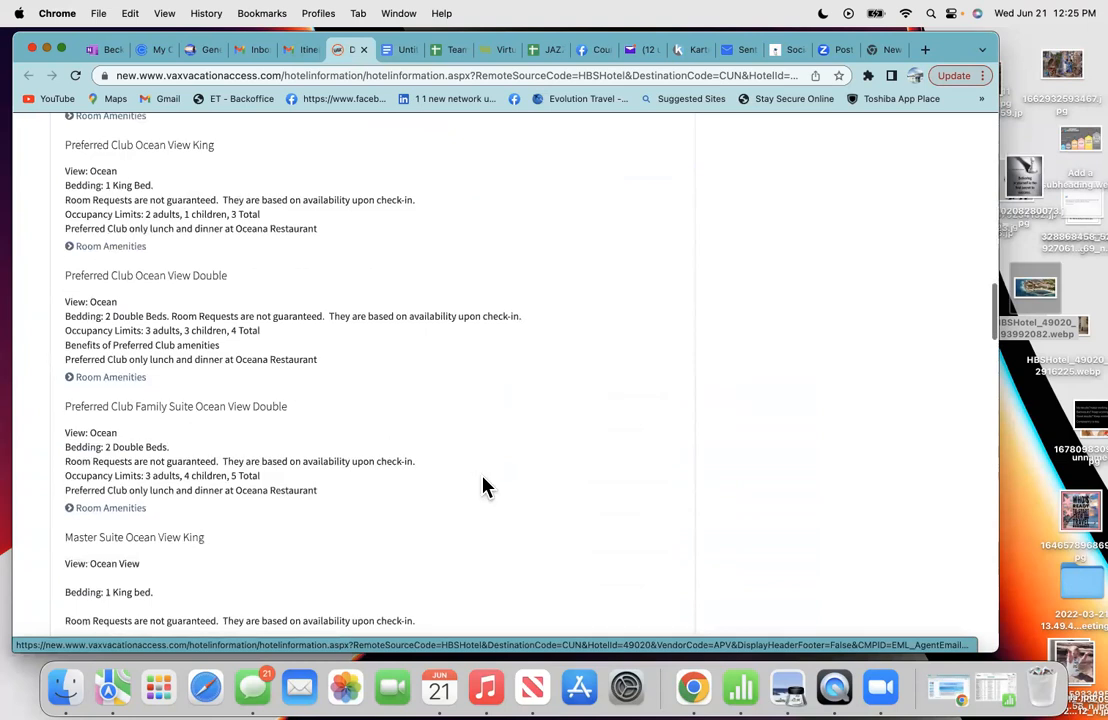
scroll(483, 487, "down", 5)
scroll(485, 488, "down", 6)
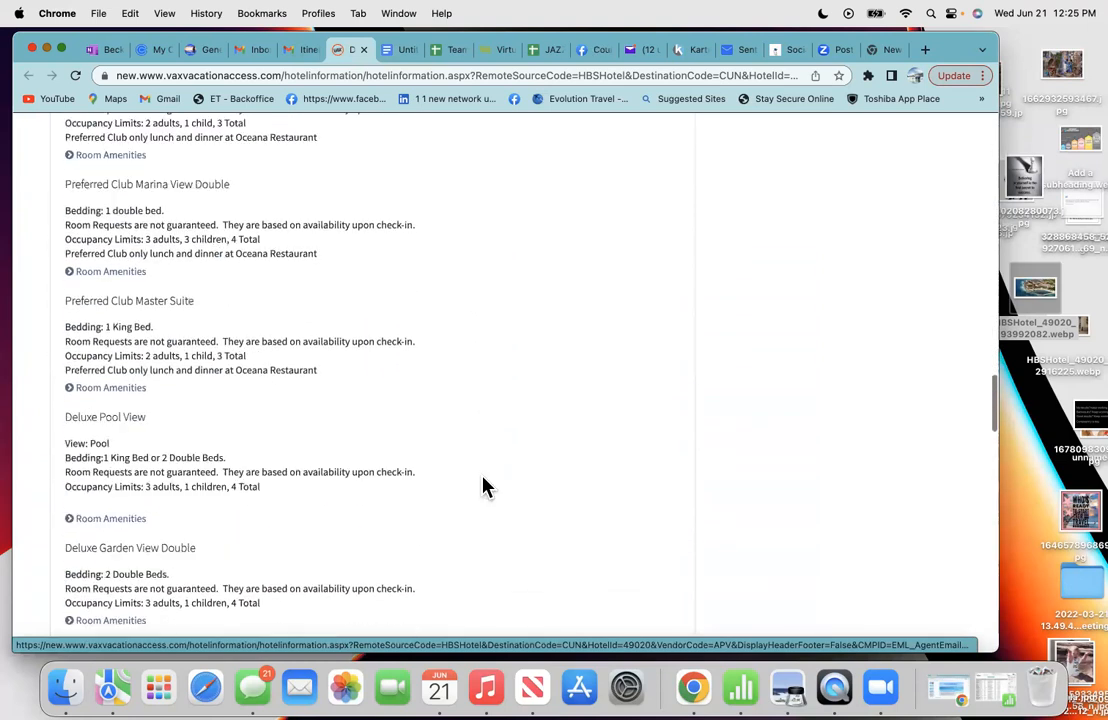
scroll(485, 488, "down", 2)
scroll(483, 487, "down", 8)
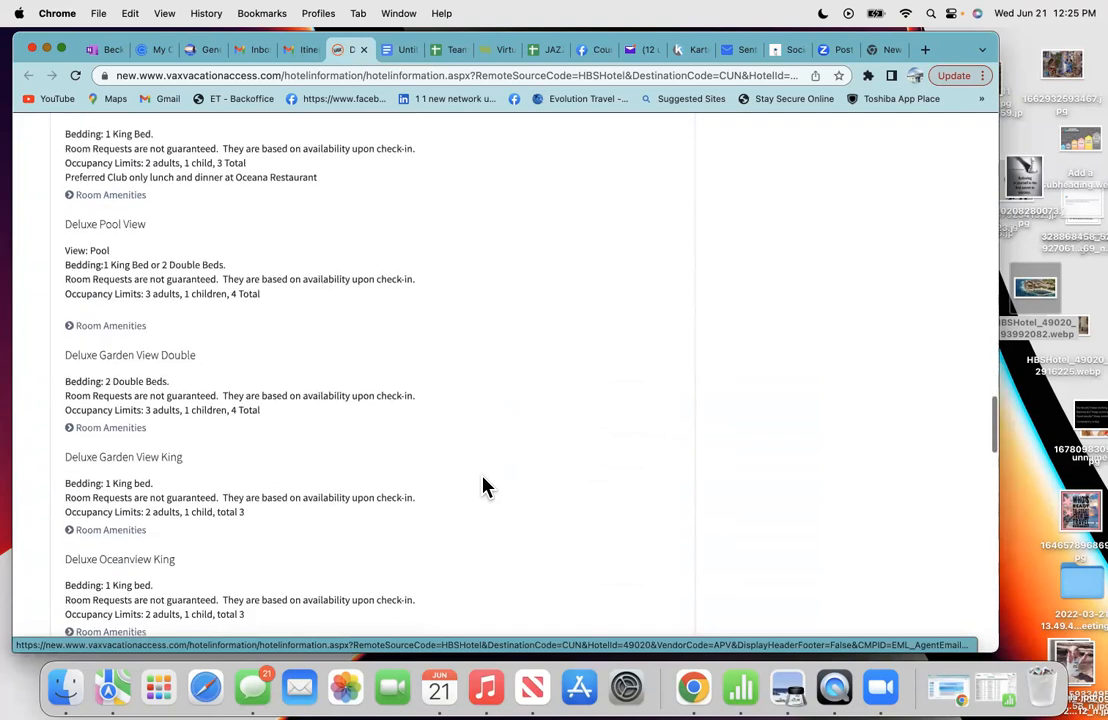
scroll(366, 528, "down", 3)
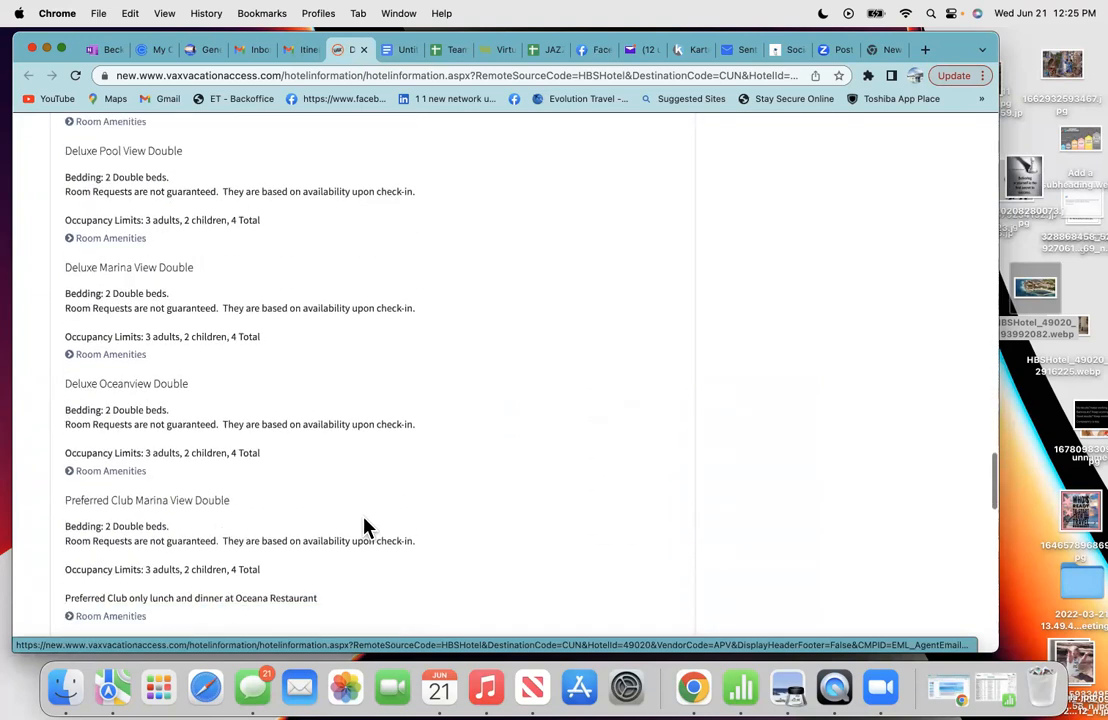
scroll(366, 528, "down", 1)
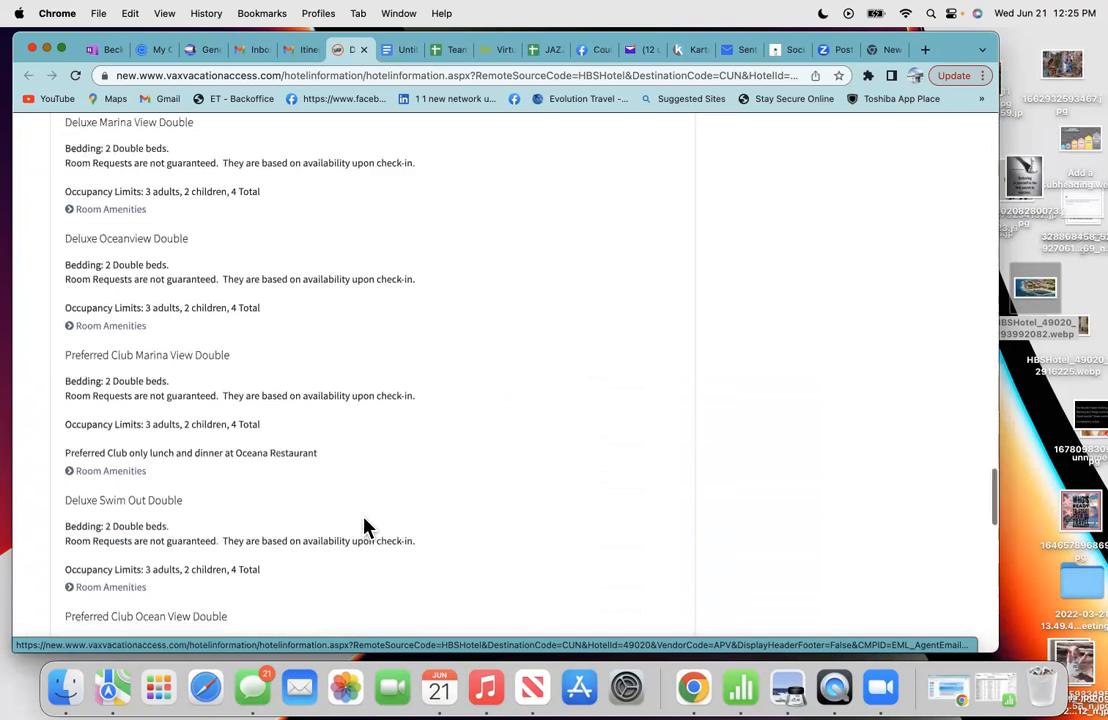
scroll(366, 528, "down", 2)
scroll(366, 528, "down", 2)
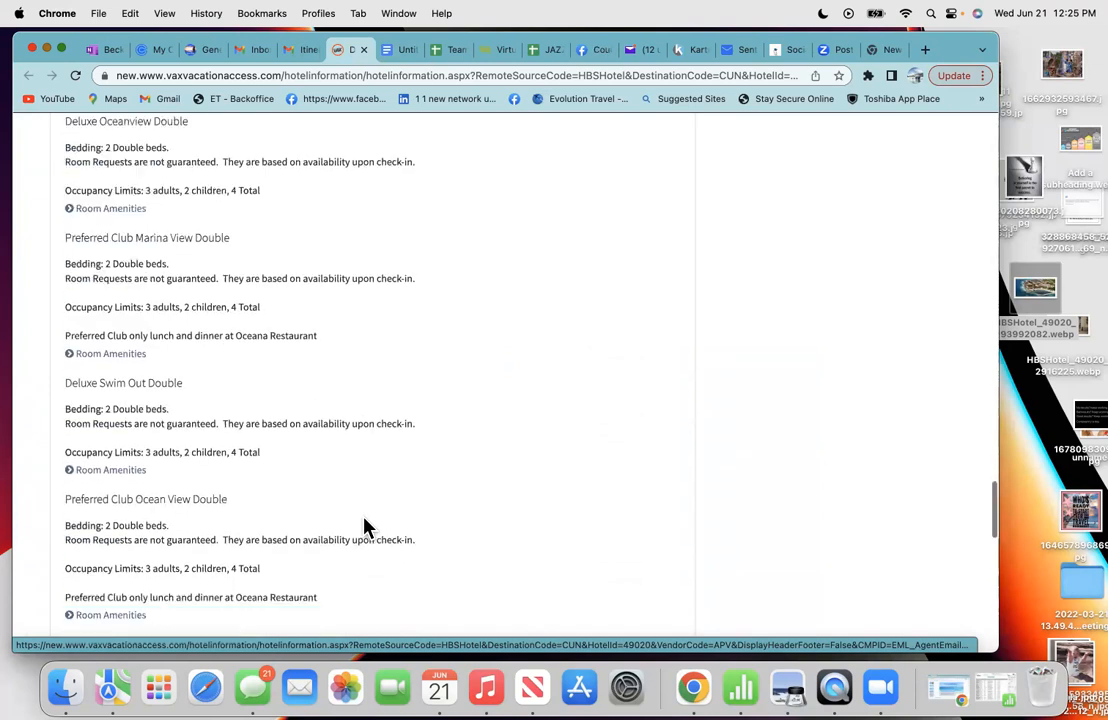
scroll(366, 528, "down", 6)
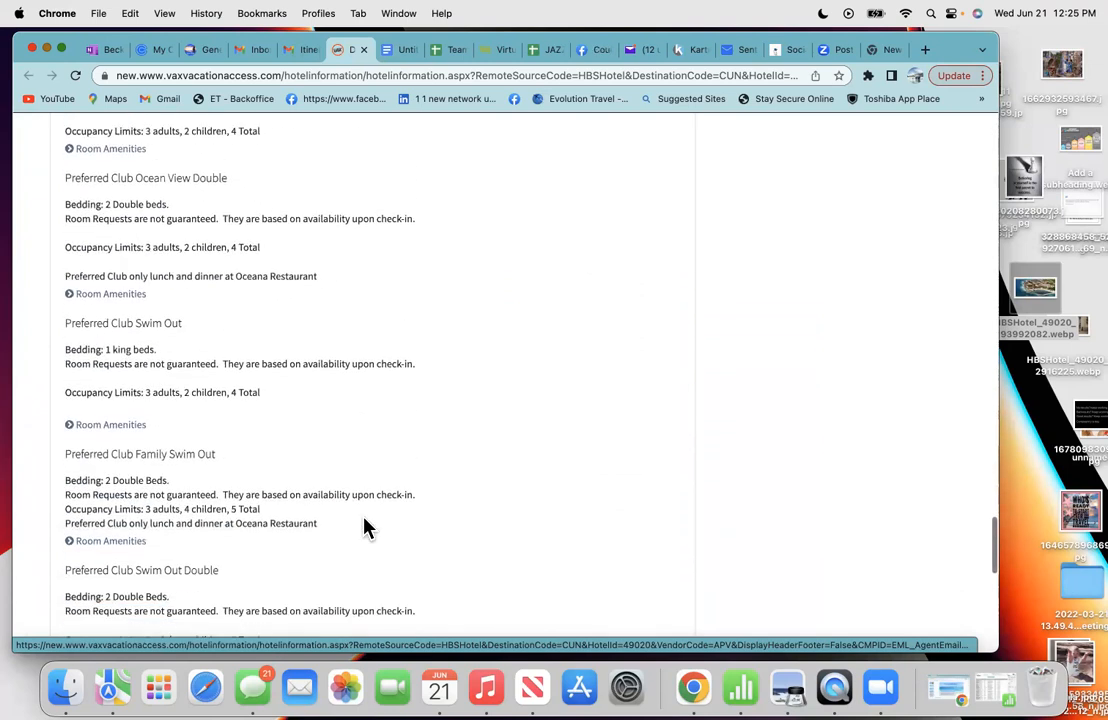
scroll(366, 528, "down", 1)
scroll(366, 528, "up", 2)
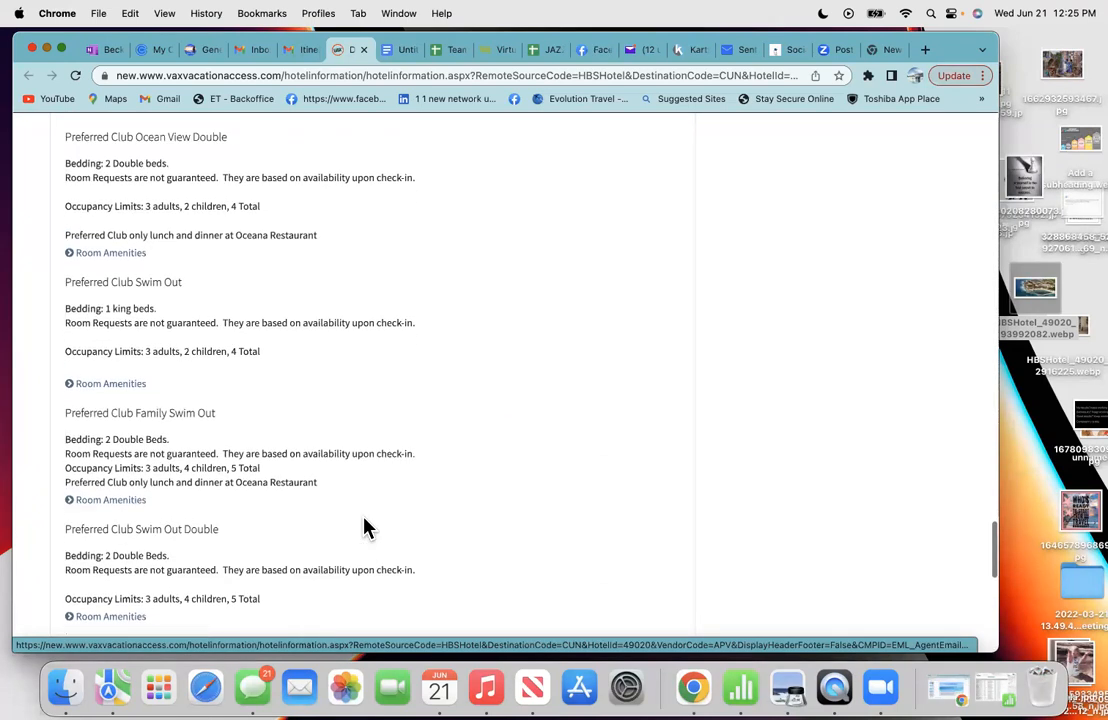
scroll(366, 528, "up", 2)
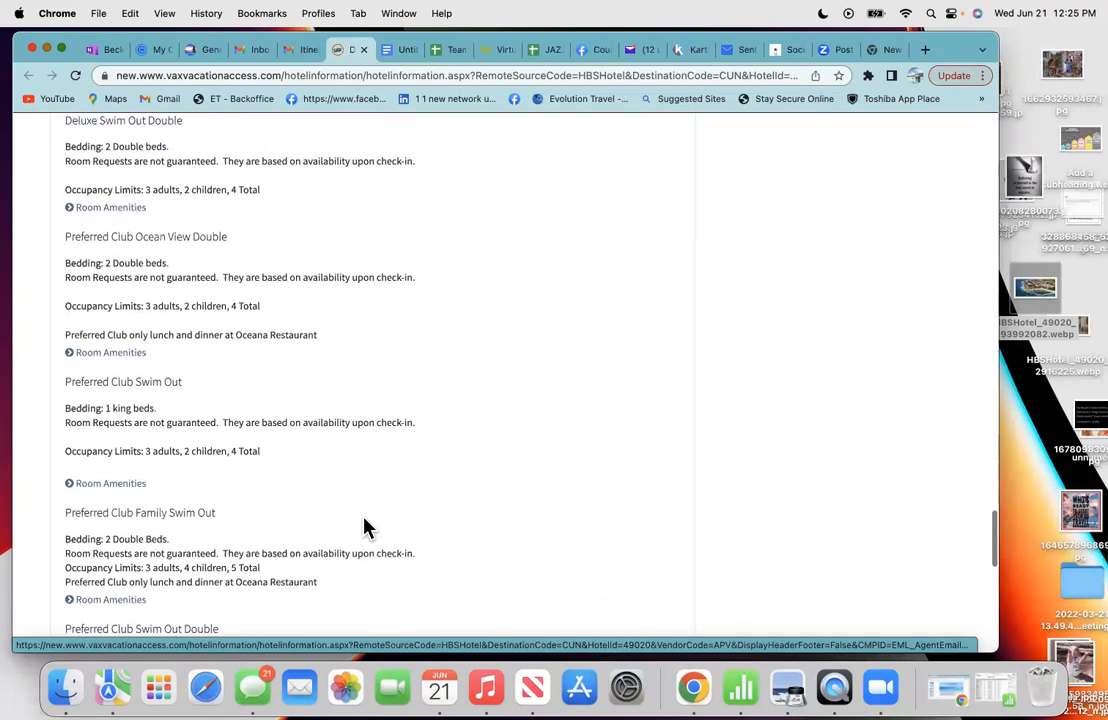
scroll(366, 528, "up", 3)
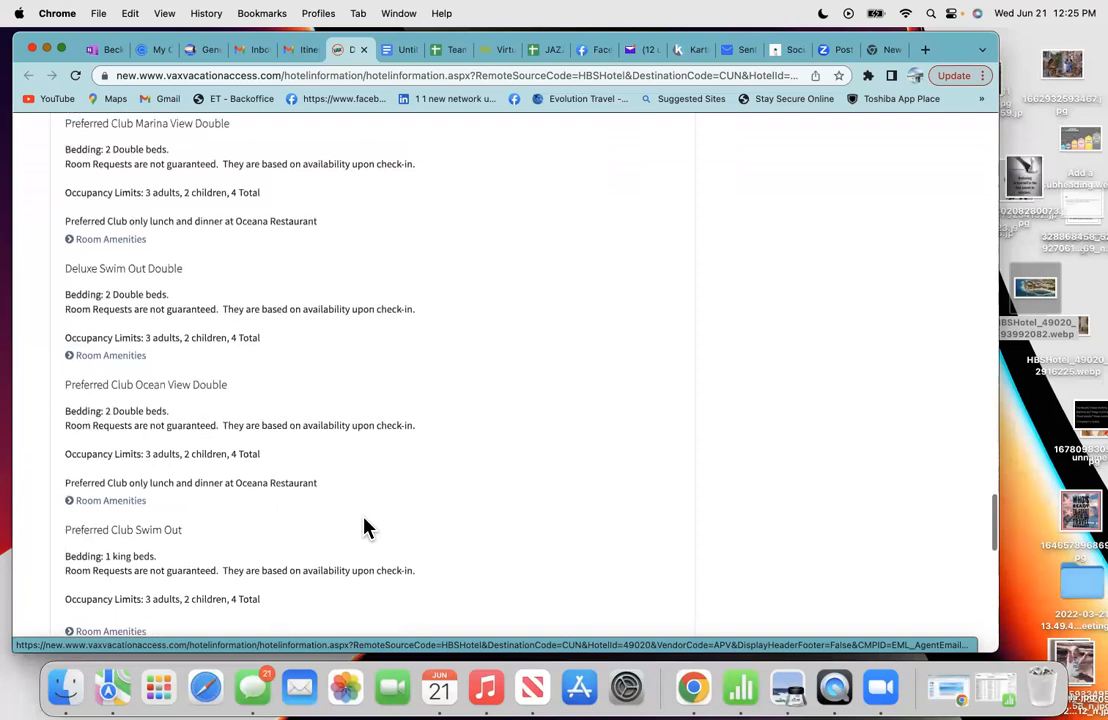
scroll(366, 528, "down", 15)
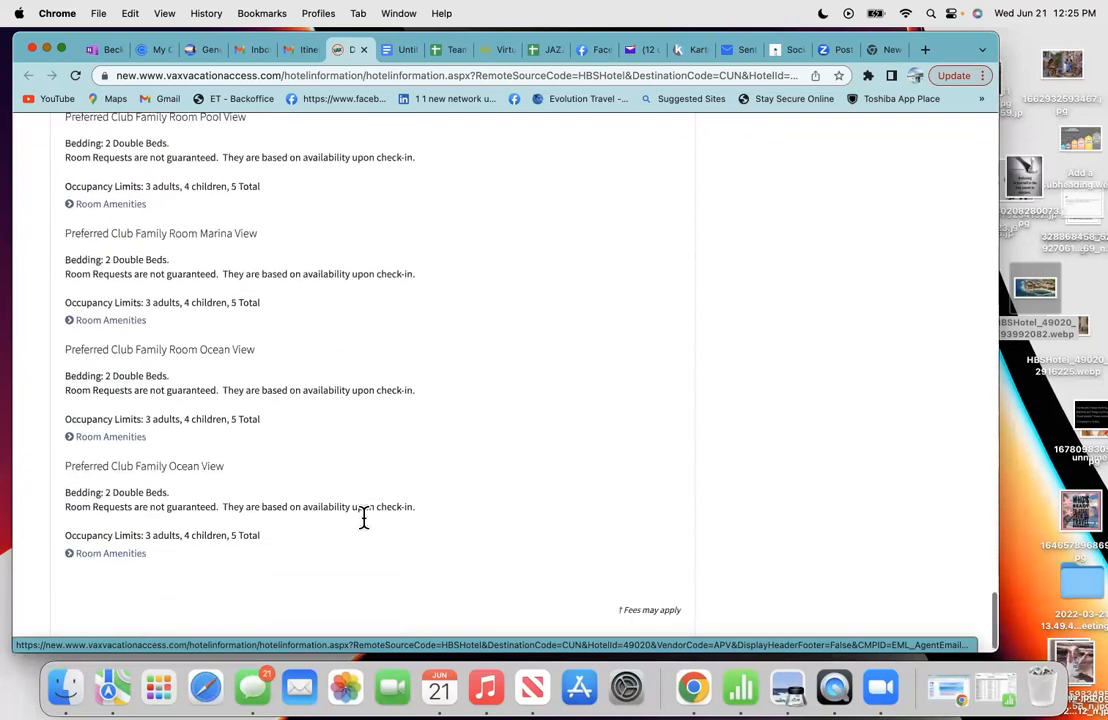
scroll(367, 529, "down", 1)
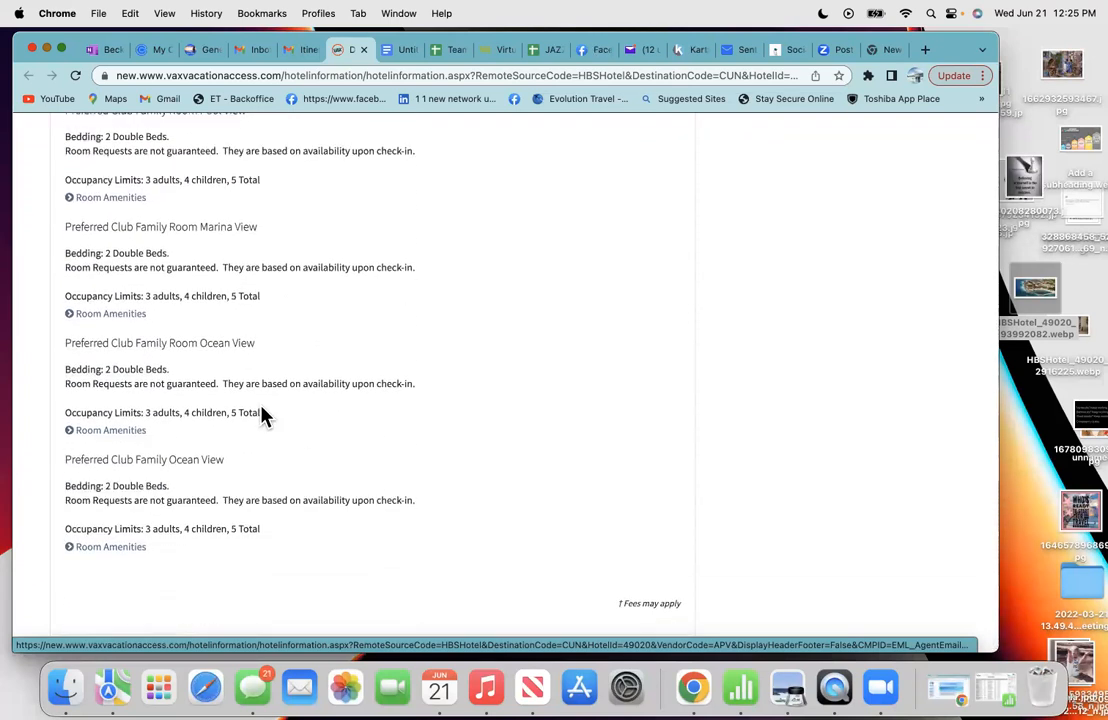
scroll(267, 372, "up", 3)
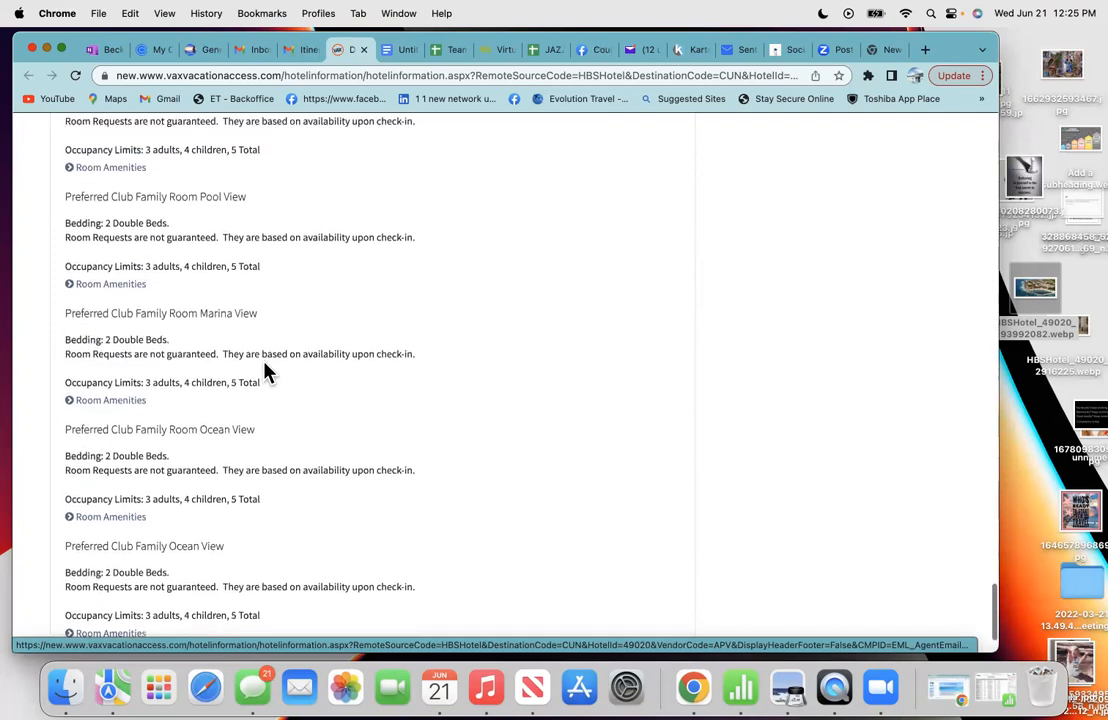
scroll(267, 372, "up", 3)
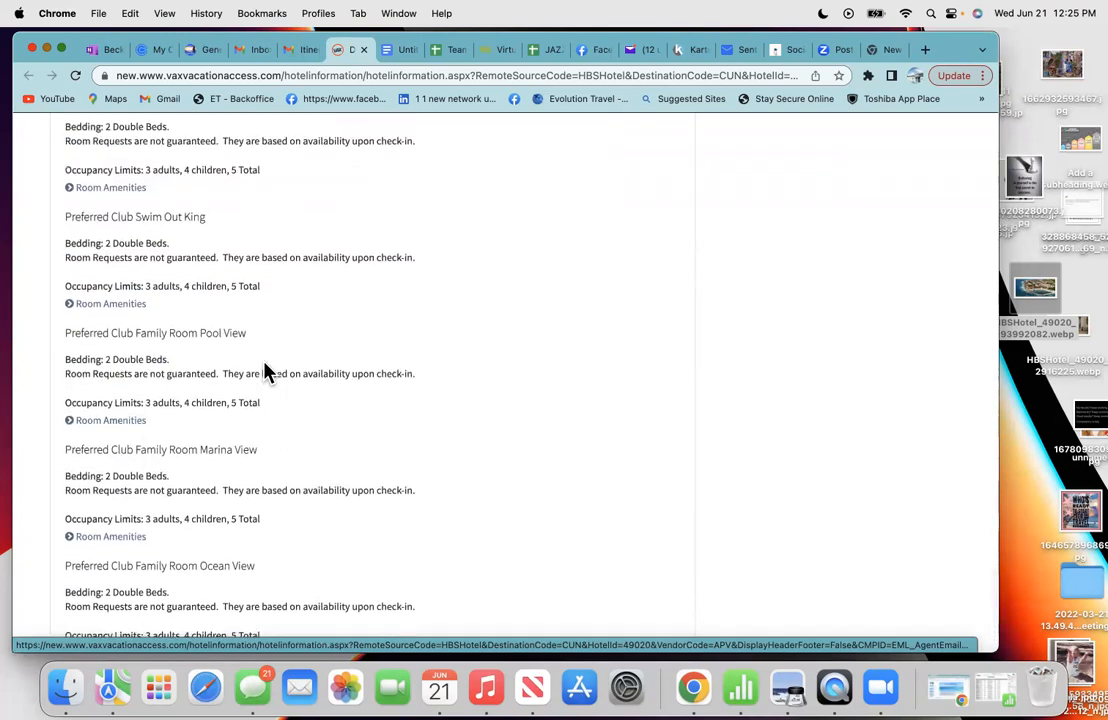
scroll(267, 372, "up", 2)
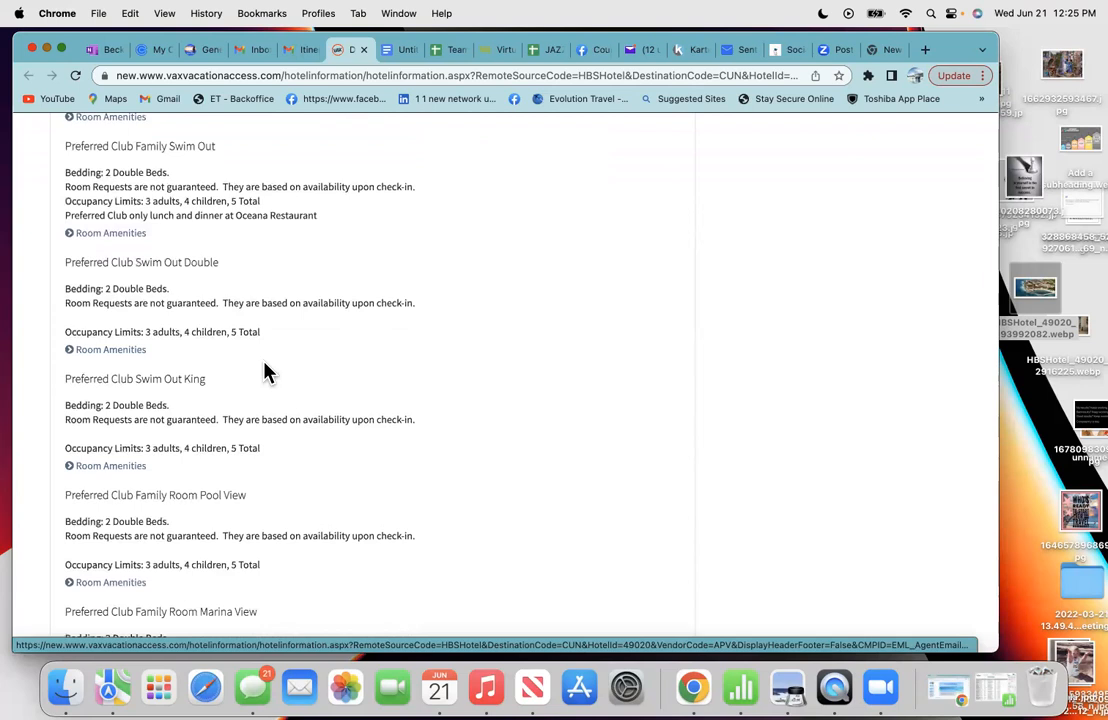
scroll(267, 372, "up", 1)
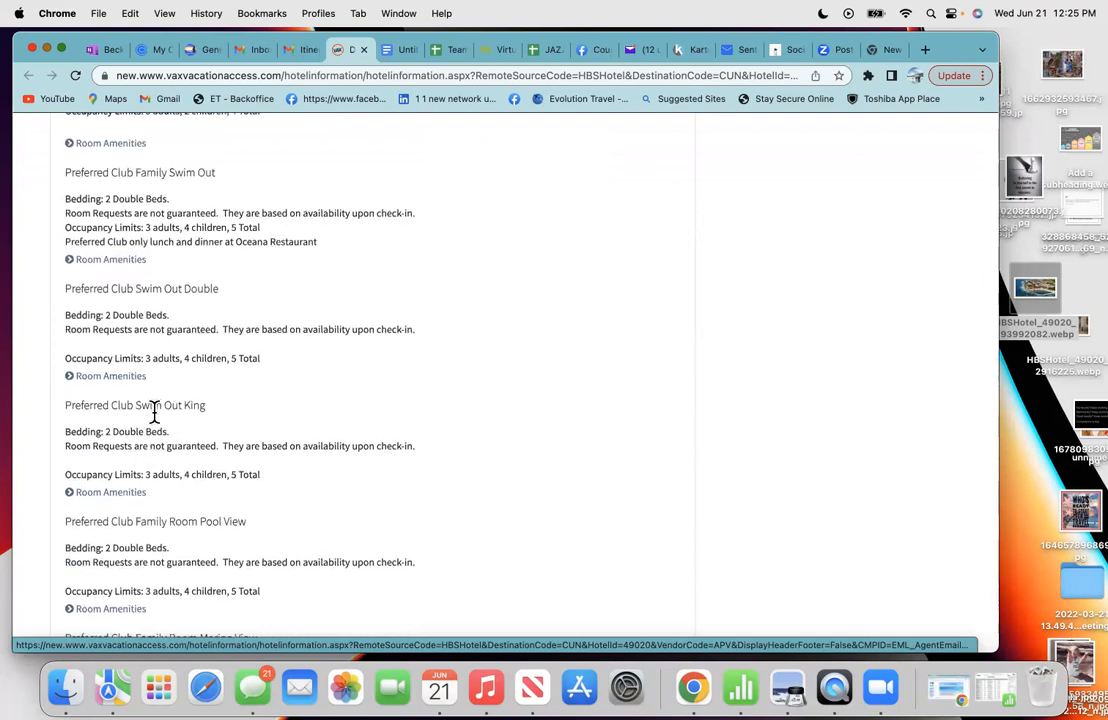
- Expand Preferred Club Swim Out King's amenities and review them, from Air conditioning to TV
left_click(72, 494)
scroll(178, 515, "down", 3)
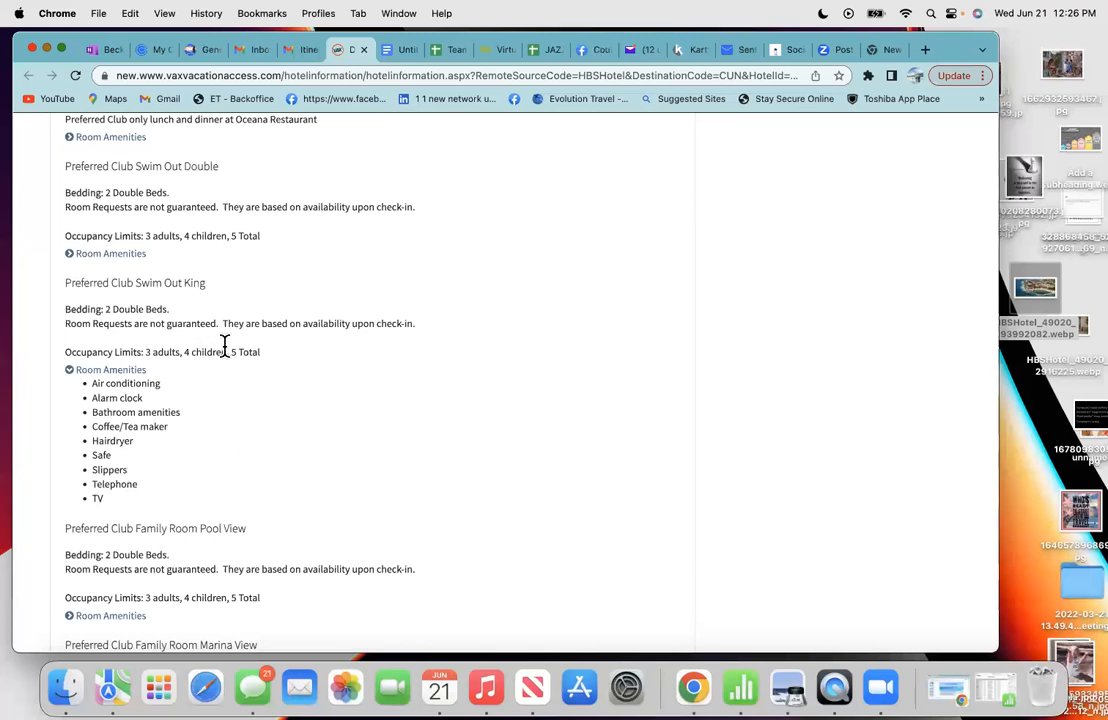
scroll(300, 360, "up", 3)
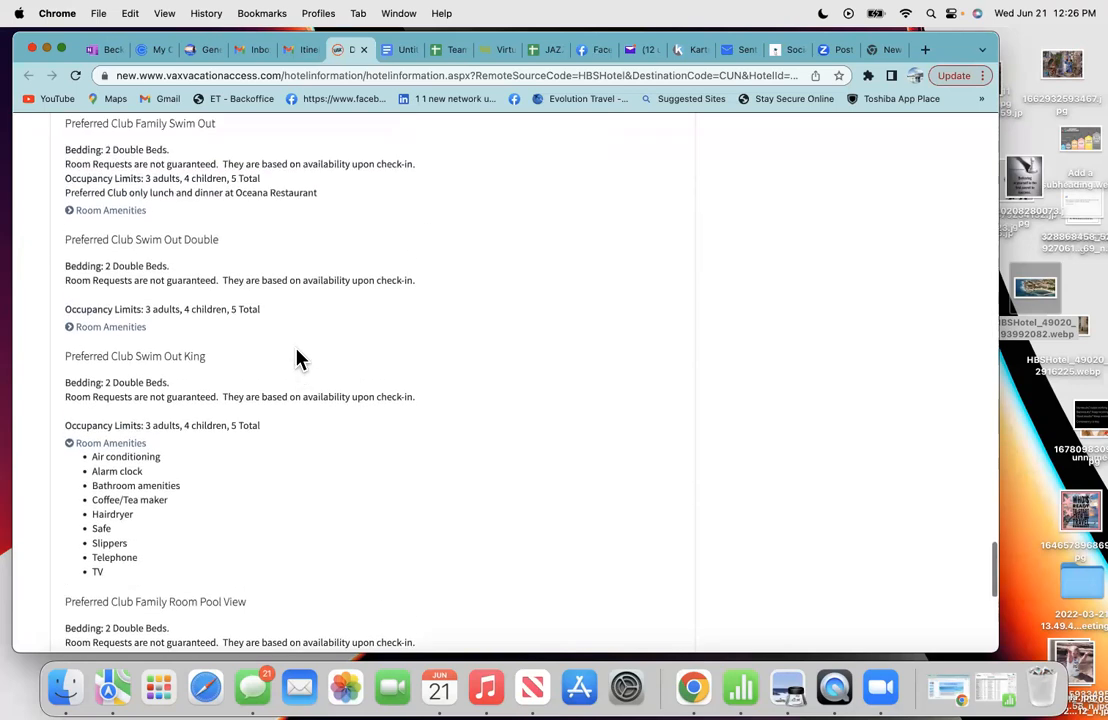
scroll(298, 360, "up", 1)
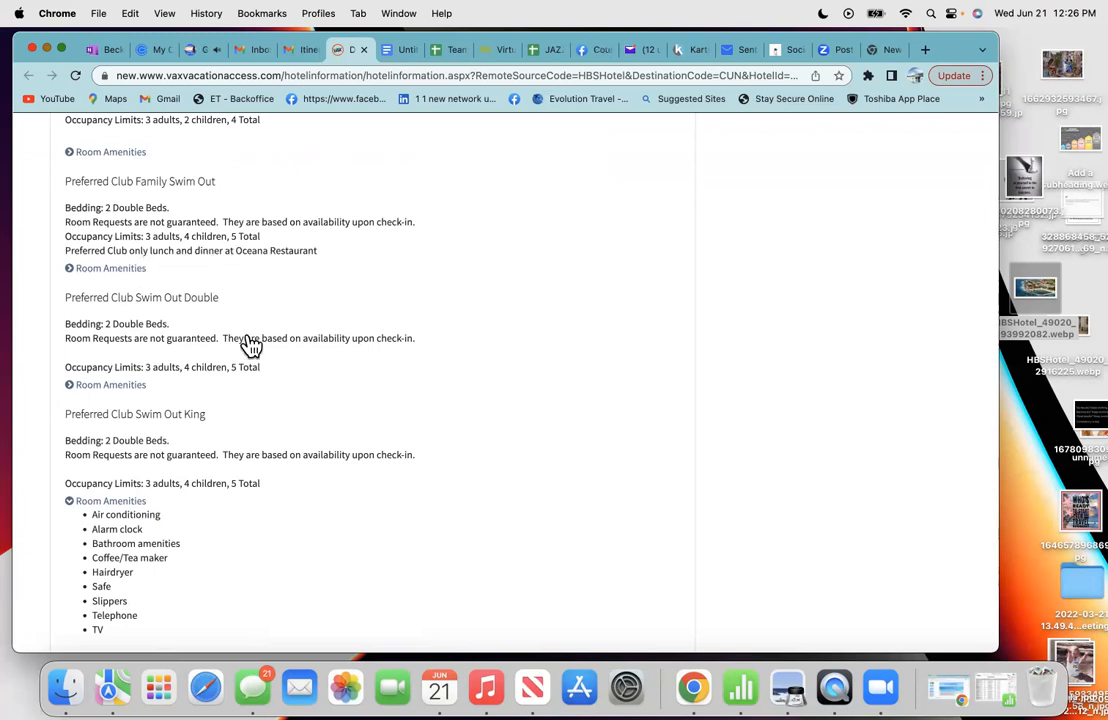
scroll(249, 340, "down", 2)
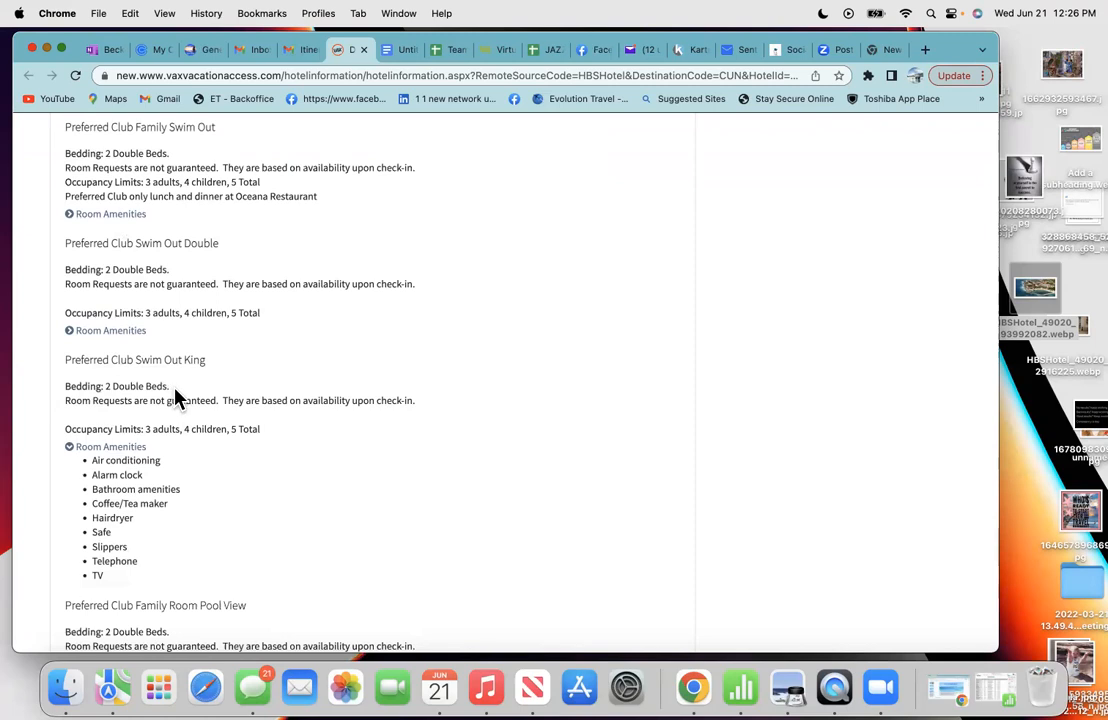
scroll(318, 418, "up", 1)
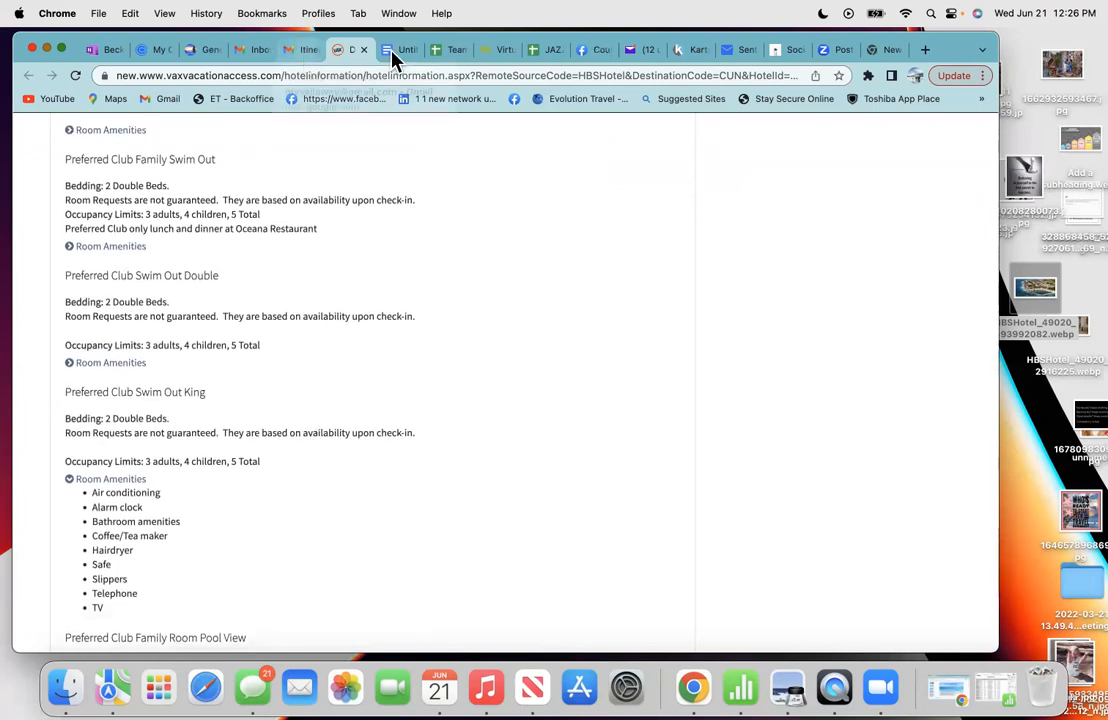
- Copy the $200 resort coupon and Unlimited-Luxury inclusions text from the itinerary email
left_click(290, 50)
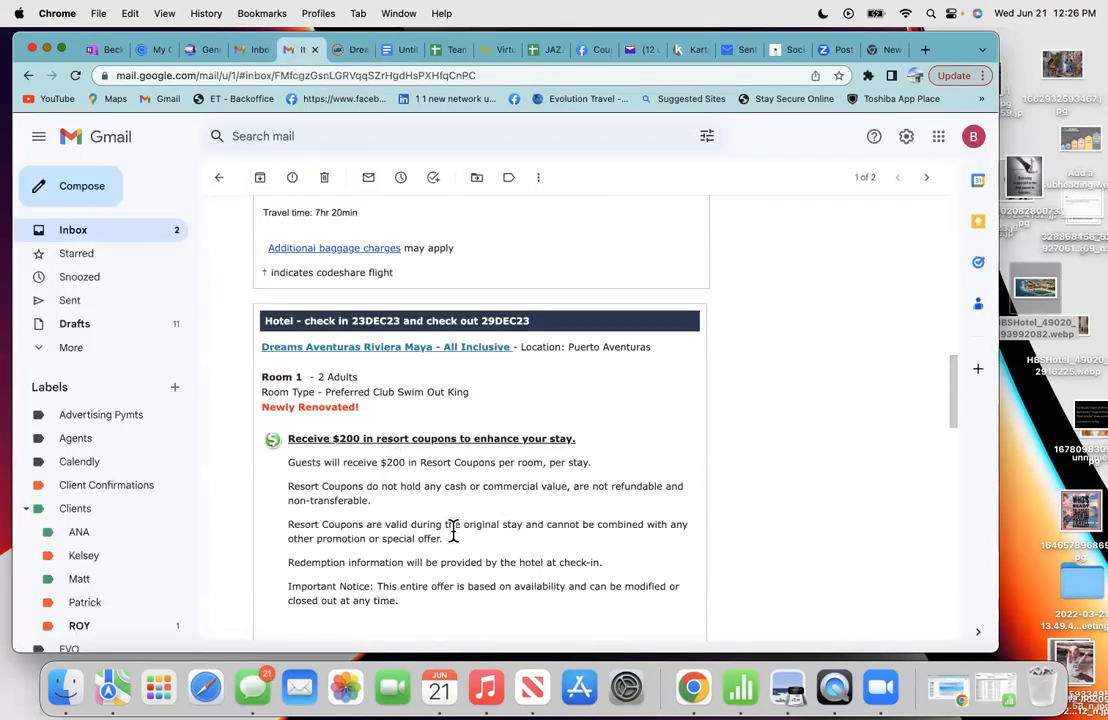
scroll(420, 604, "down", 2)
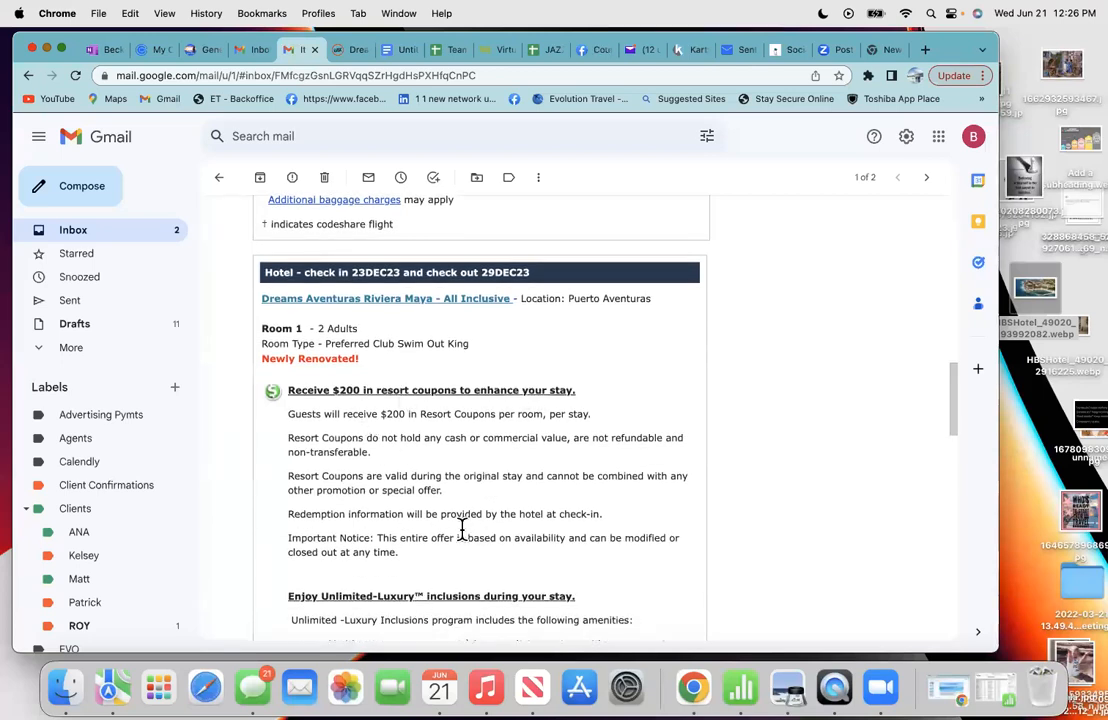
scroll(460, 530, "down", 5)
scroll(462, 530, "down", 3)
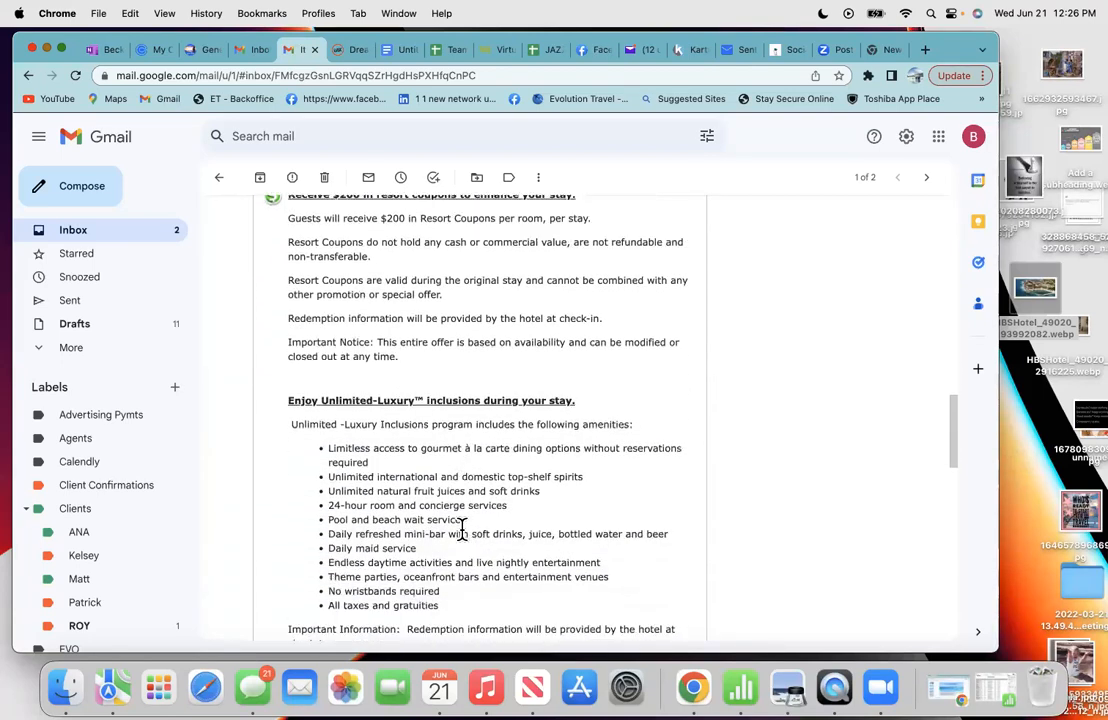
scroll(462, 530, "down", 2)
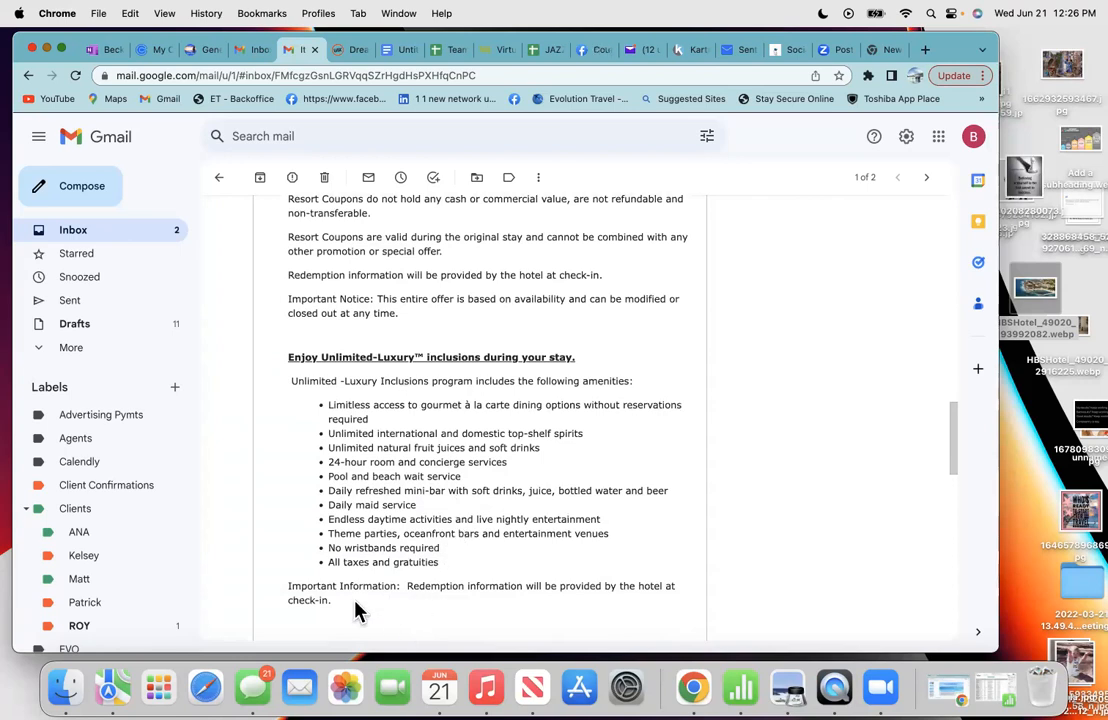
left_click_drag(292, 462, 296, 238)
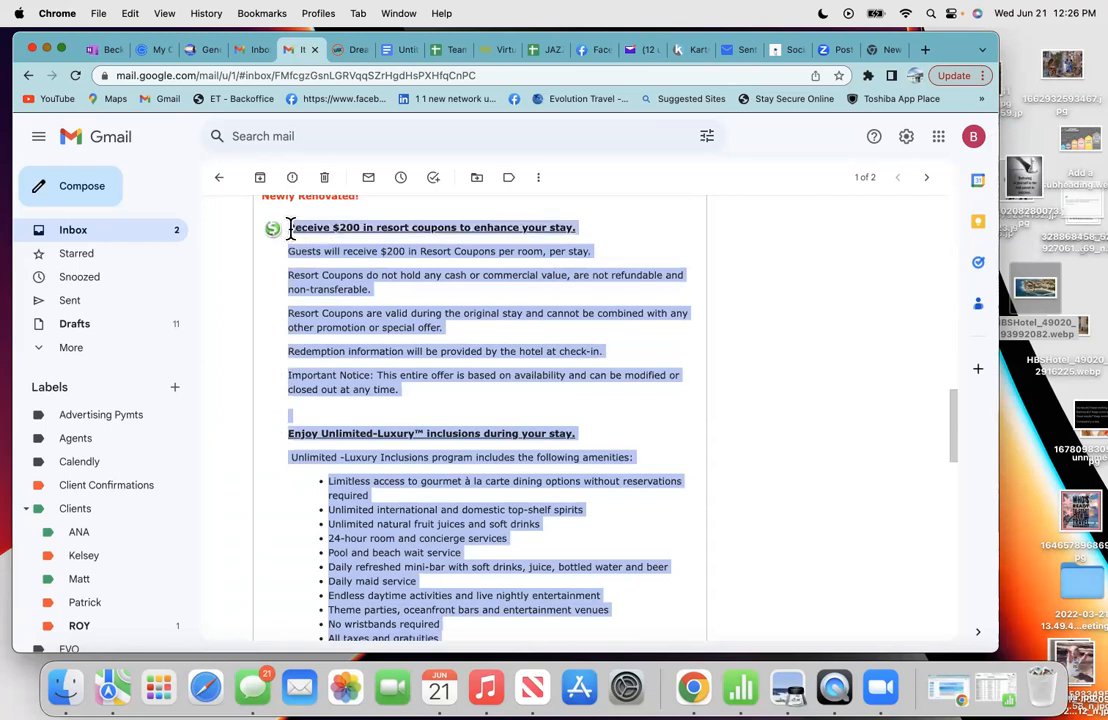
right_click(336, 268)
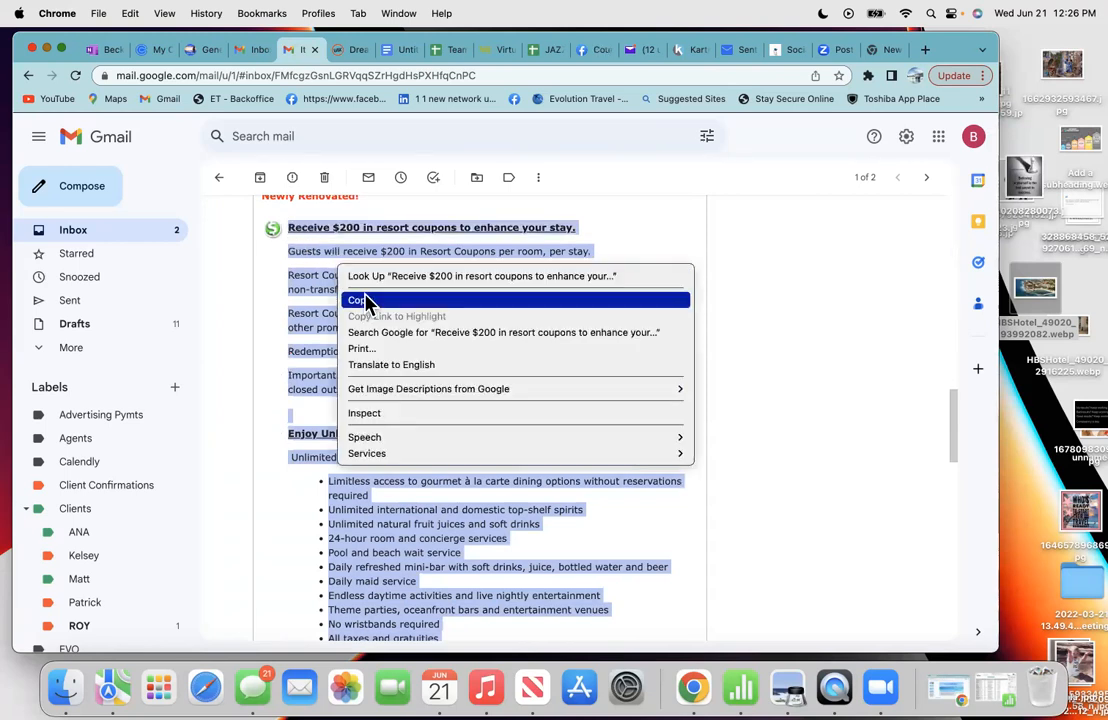
left_click(363, 302)
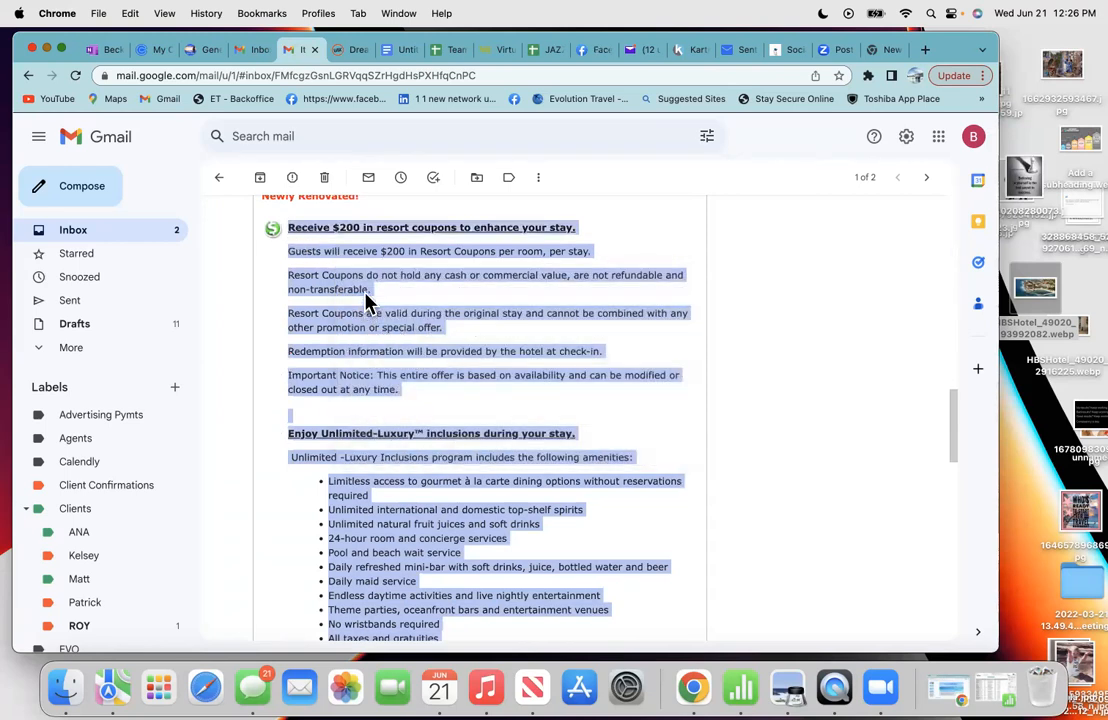
left_click(398, 50)
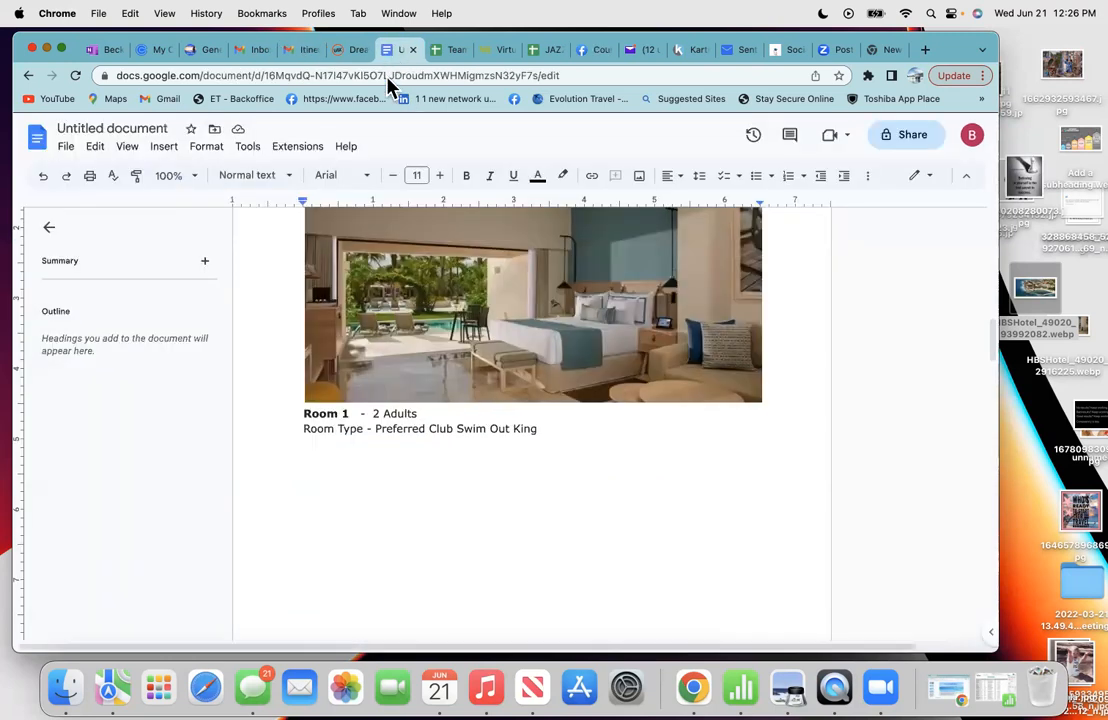
- Paste the $200 resort coupon offer and Unlimited-Luxury inclusions list below Room Type
right_click(308, 453)
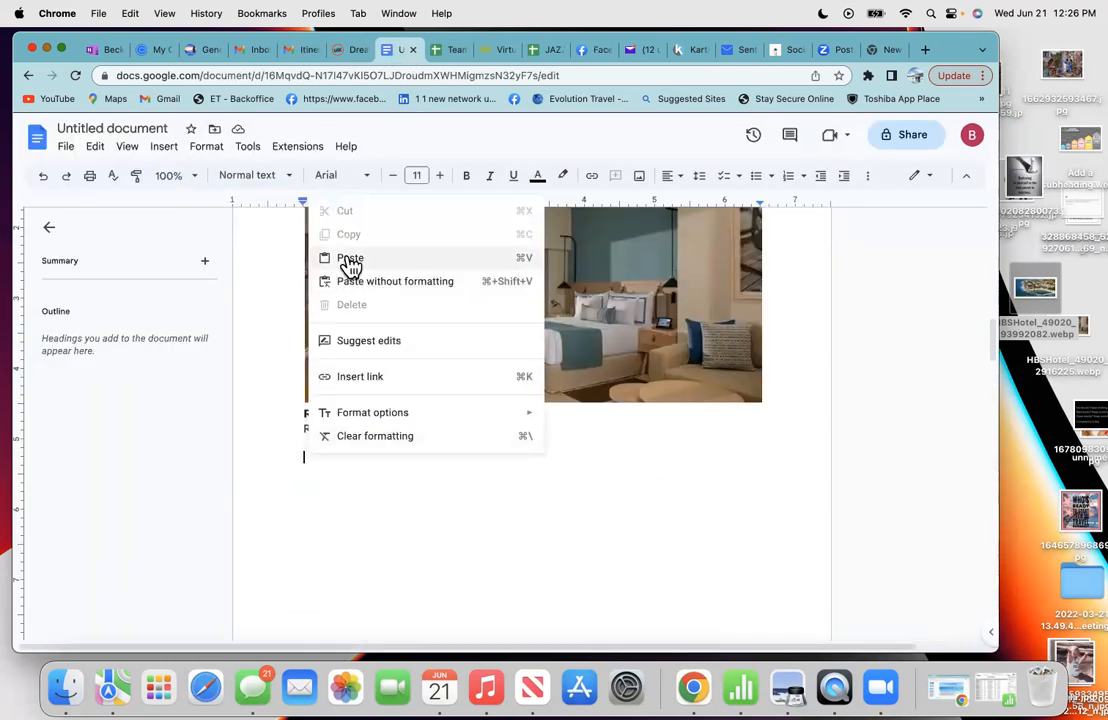
left_click(349, 260)
scroll(490, 440, "down", 2)
scroll(490, 448, "up", 6)
scroll(491, 443, "down", 2)
scroll(491, 443, "up", 8)
scroll(492, 444, "down", 1)
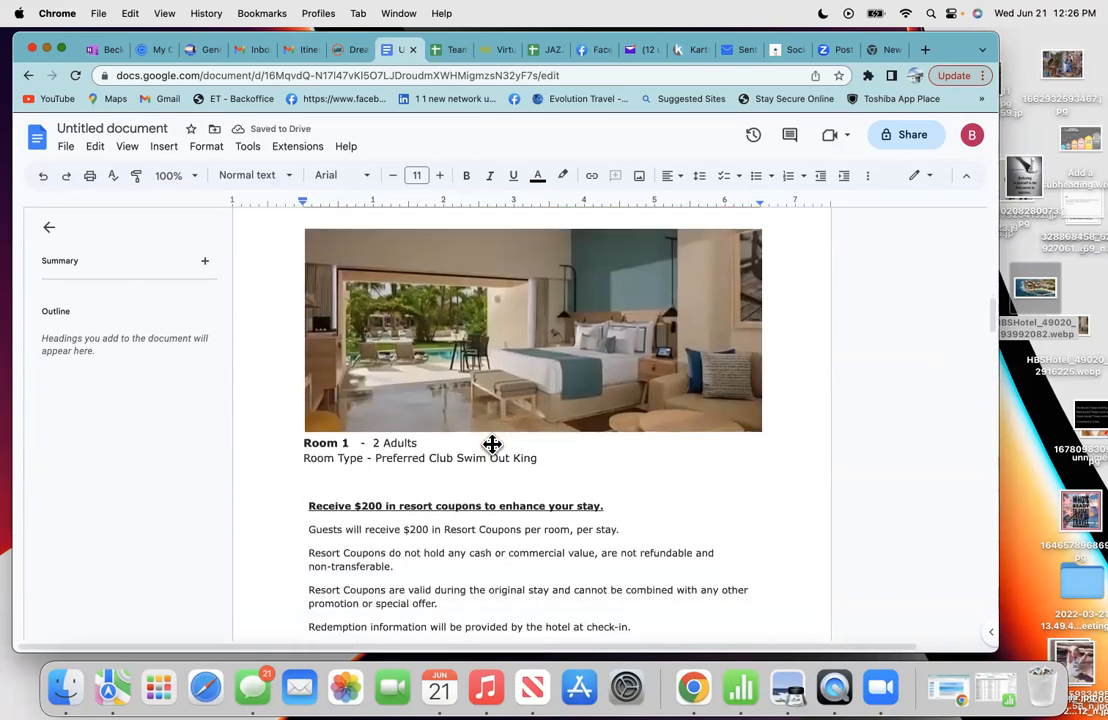
left_click(487, 504)
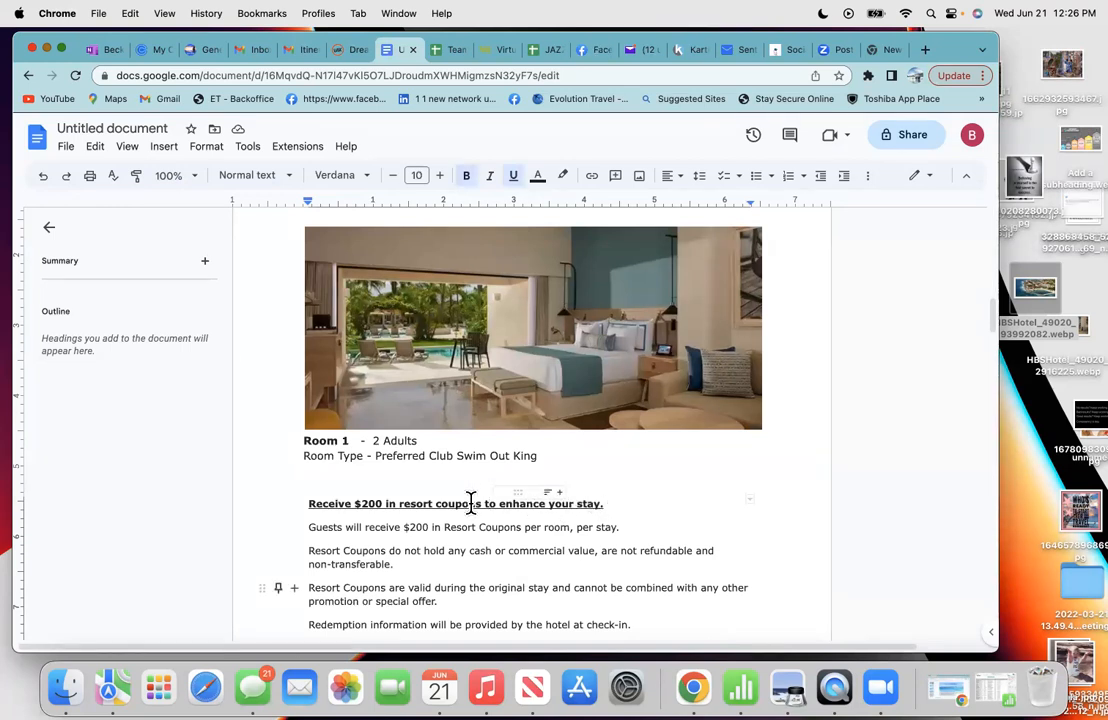
- Delete the divider line above the inclusions heading and add blank lines for spacing
left_click(607, 484)
scroll(609, 484, "down", 1)
scroll(610, 484, "down", 4)
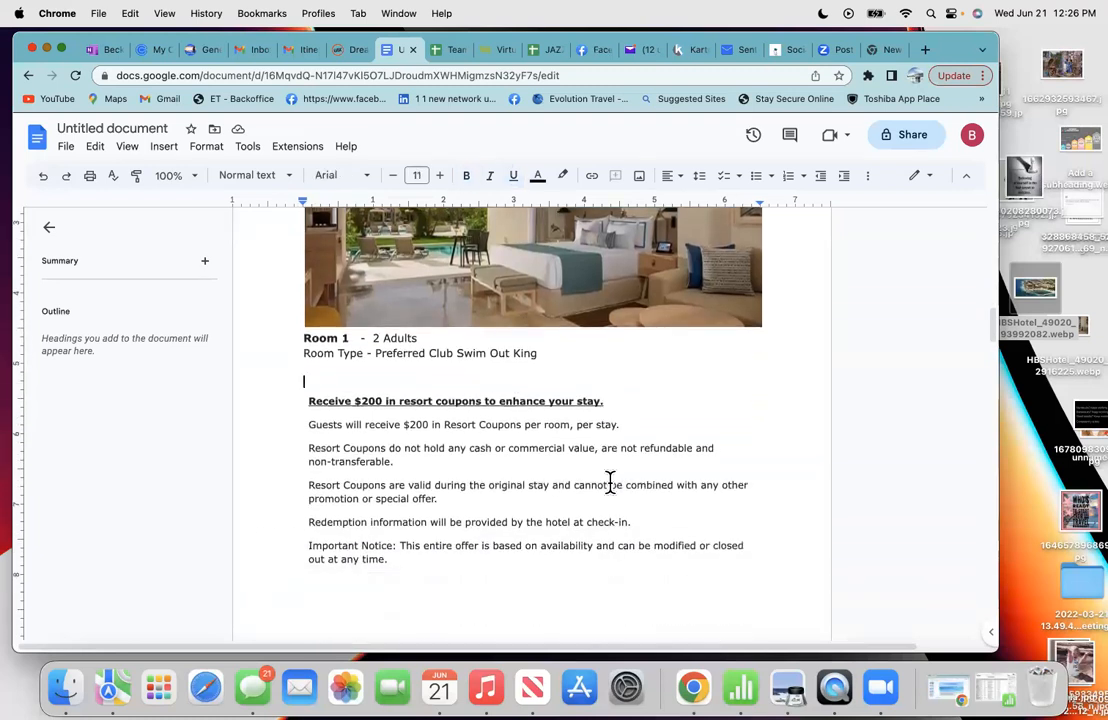
scroll(609, 478, "down", 5)
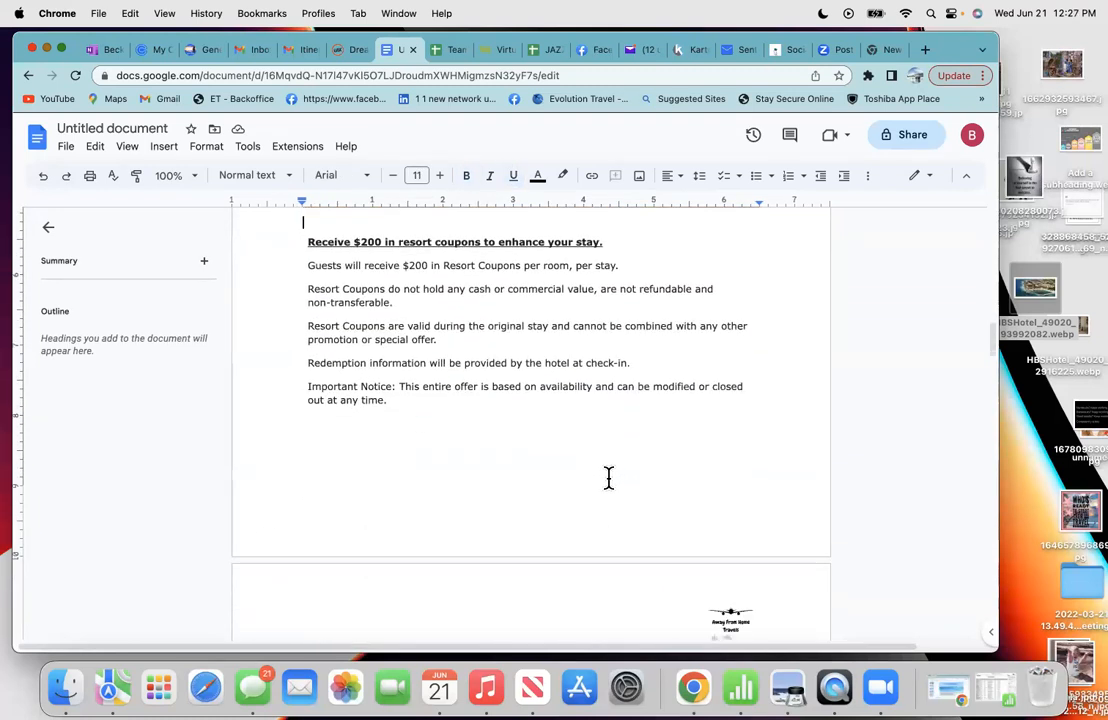
scroll(358, 500, "down", 1)
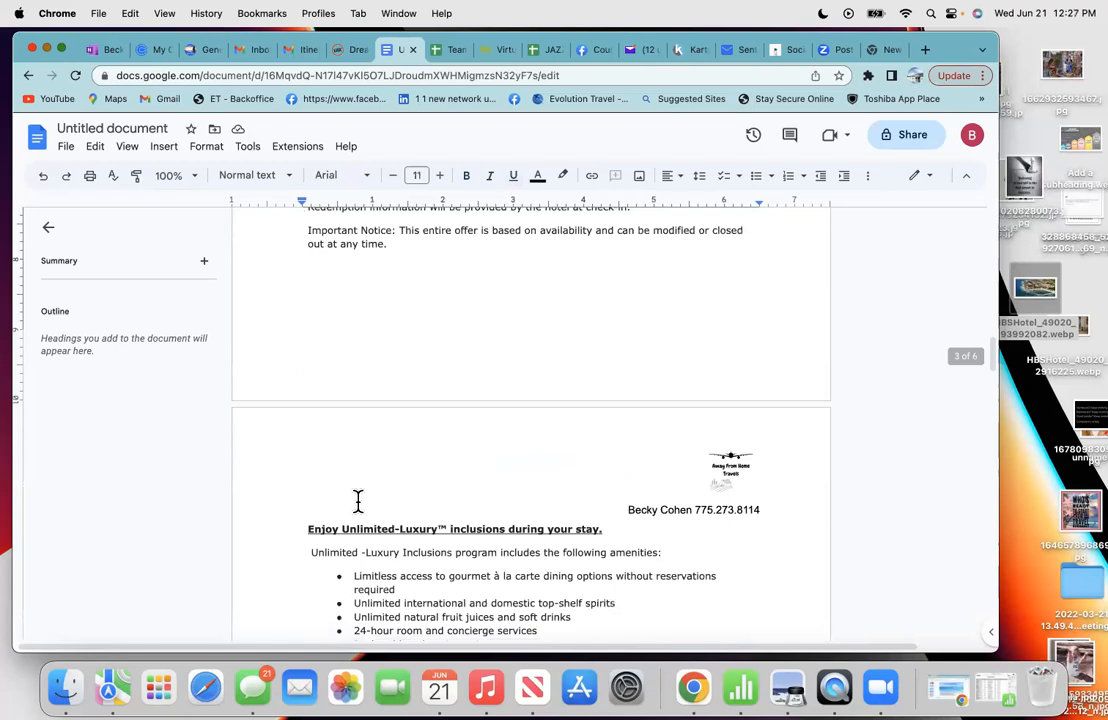
left_click(358, 500)
key("Return")
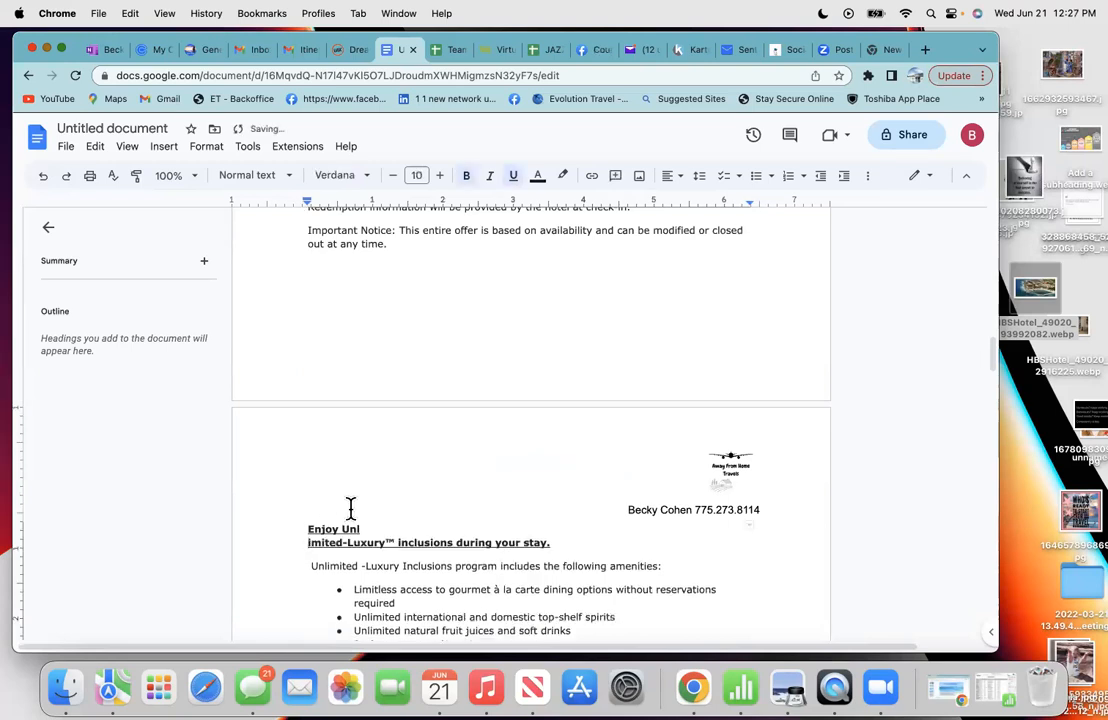
key("BackSpace")
left_click(302, 518)
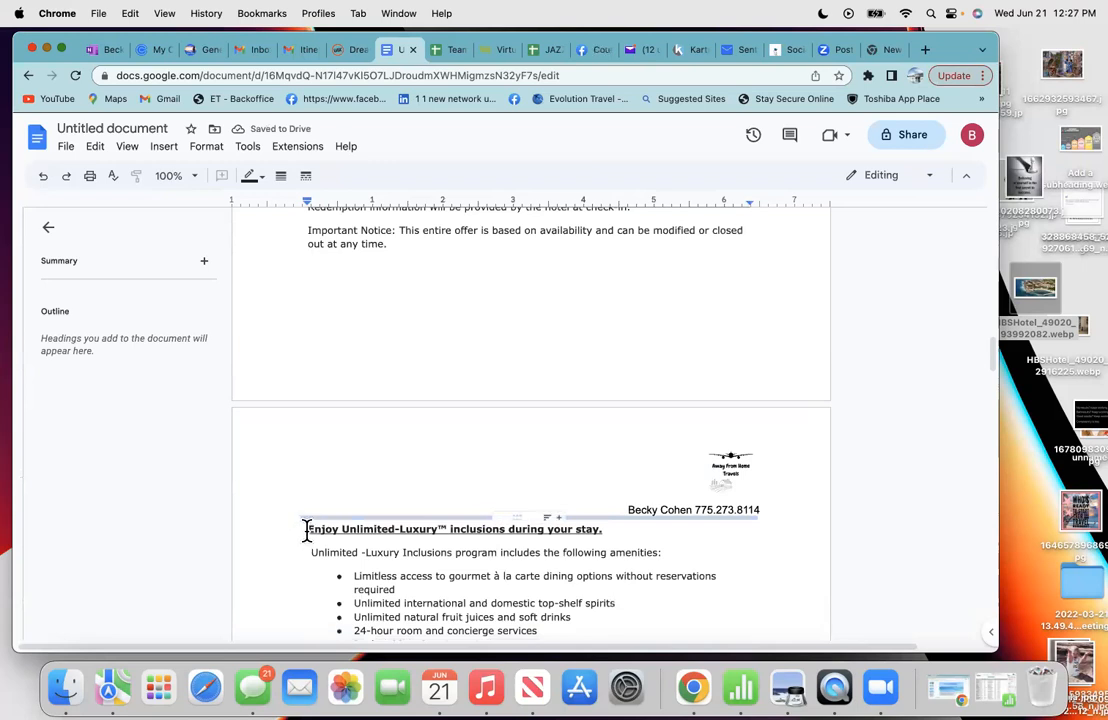
key("BackSpace")
key("Return")
key("Return")
key("Return")
key("Return")
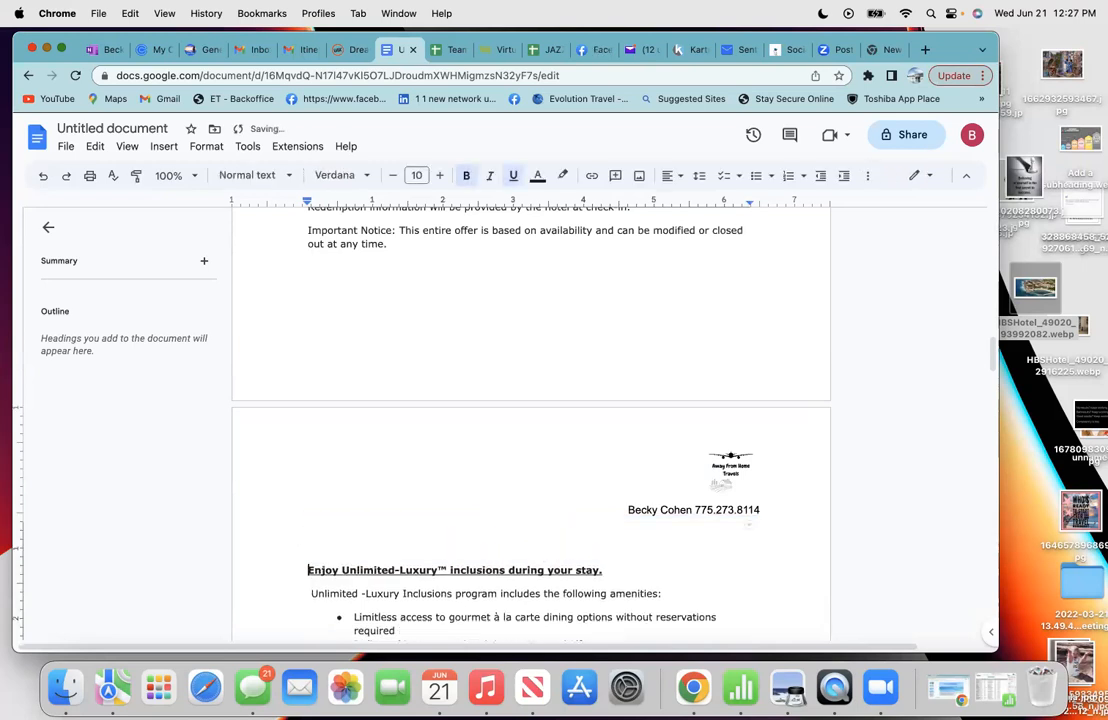
scroll(530, 420, "down", 5)
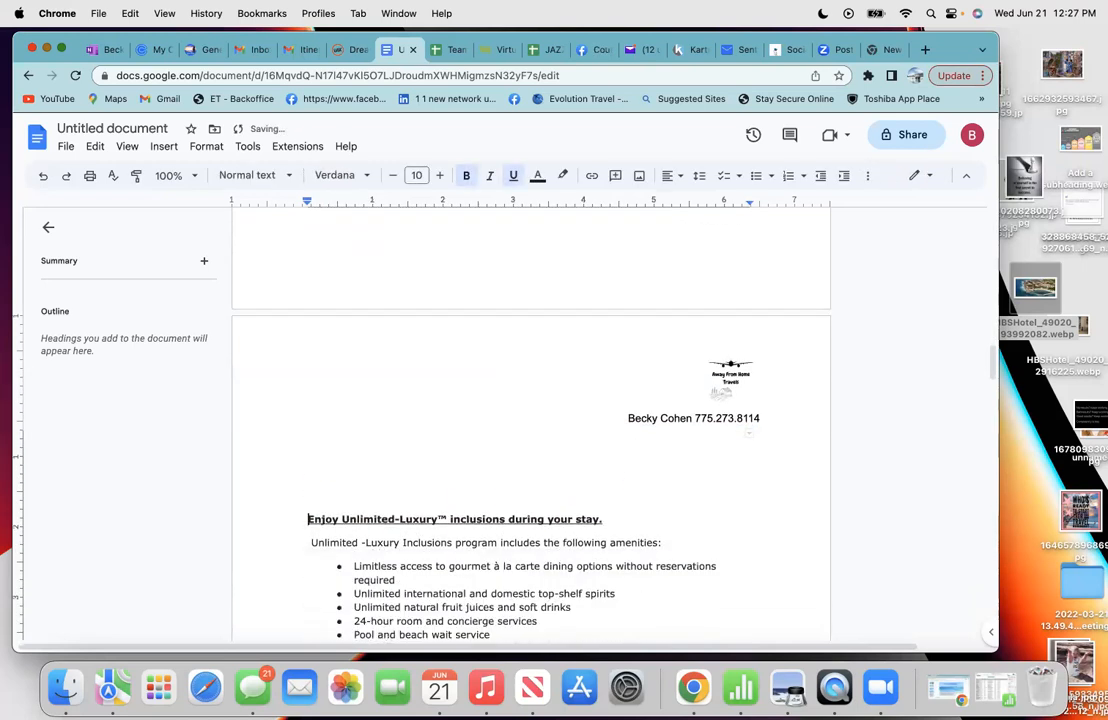
scroll(530, 420, "down", 4)
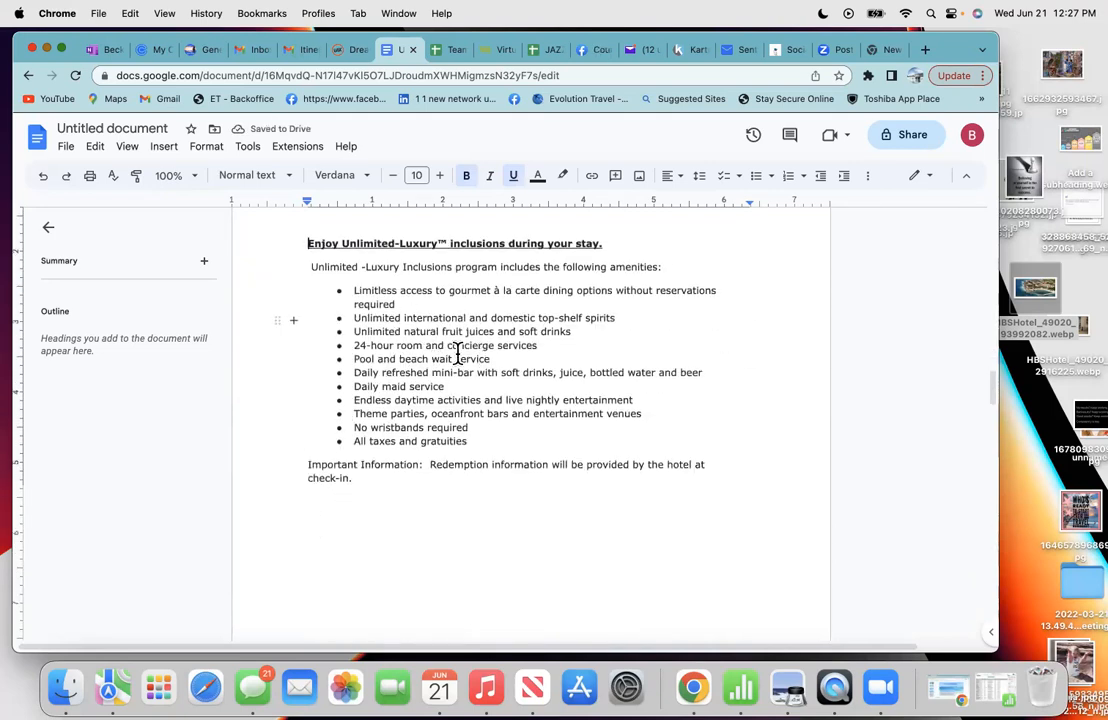
scroll(422, 483, "down", 3)
scroll(422, 483, "up", 5)
scroll(422, 487, "down", 10)
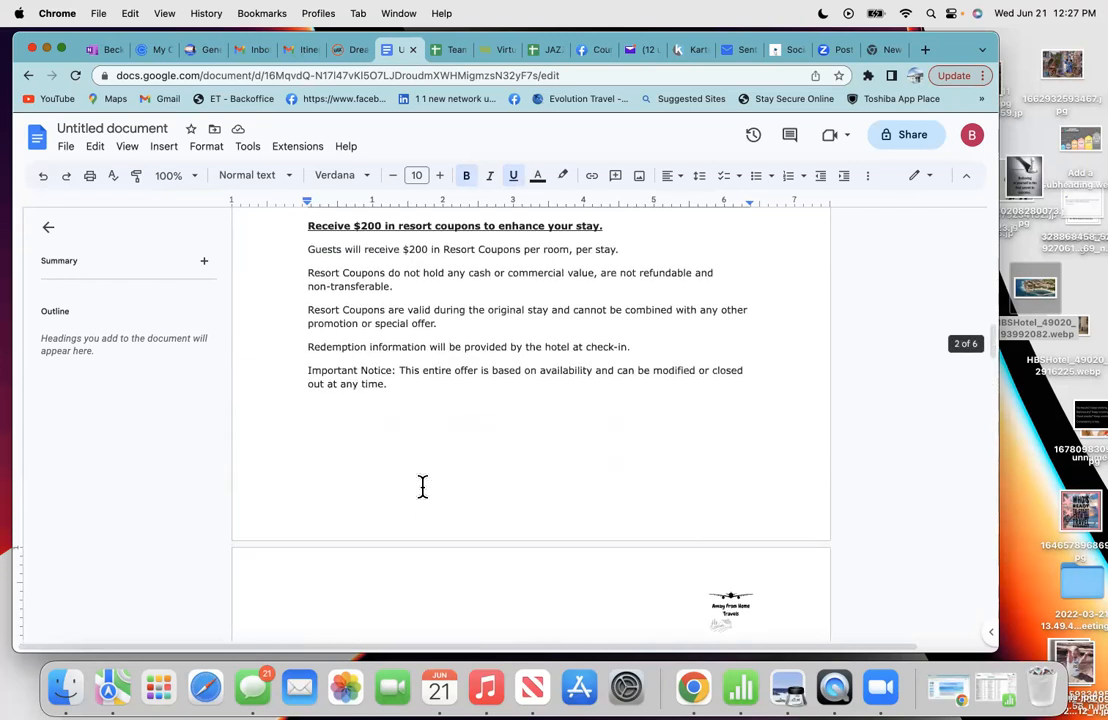
scroll(421, 487, "up", 4)
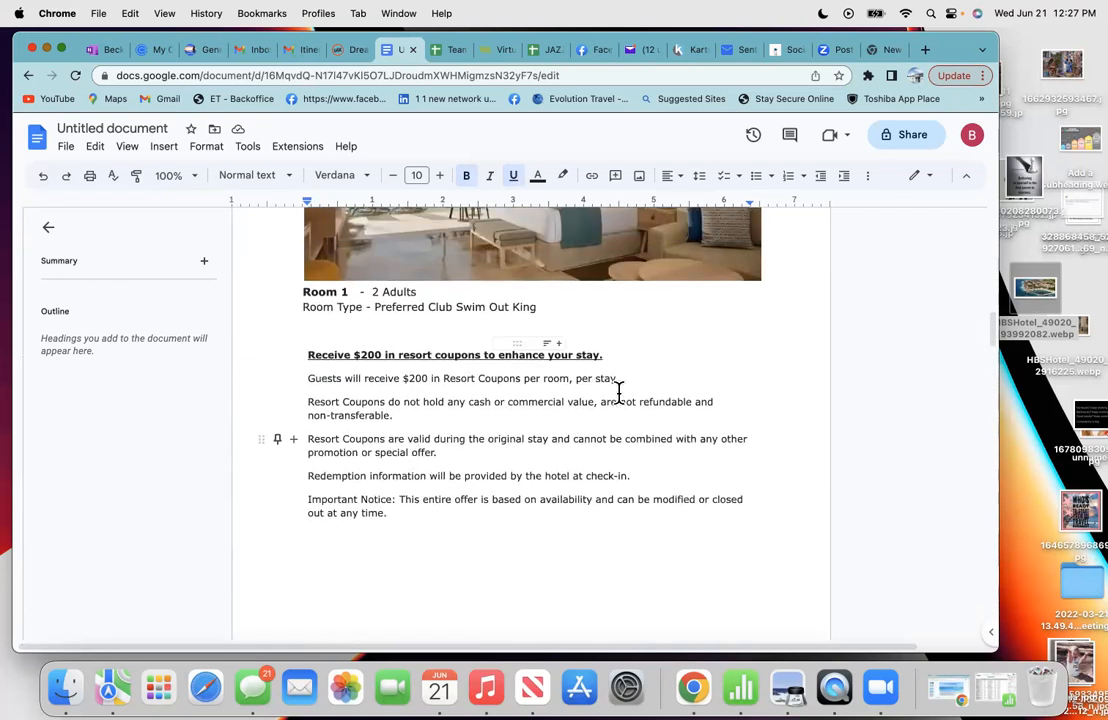
- Copy the Hotel Advisories note about beach shapes varying with weather and ocean conditions
left_click(310, 55)
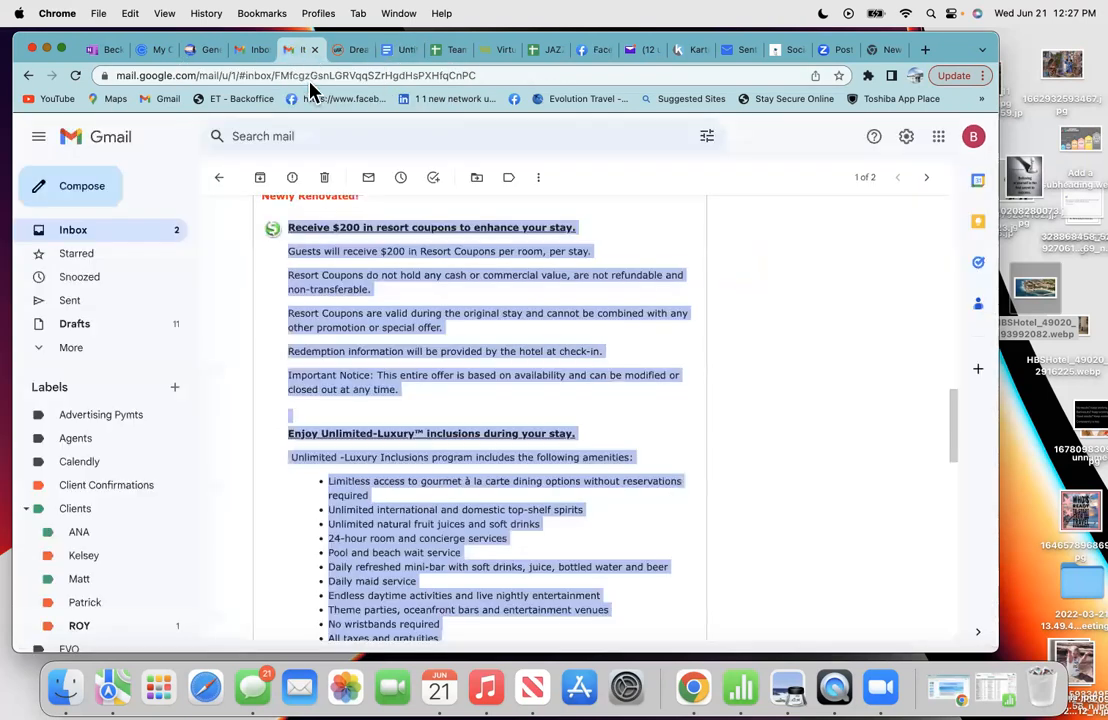
left_click(640, 440)
scroll(640, 440, "down", 5)
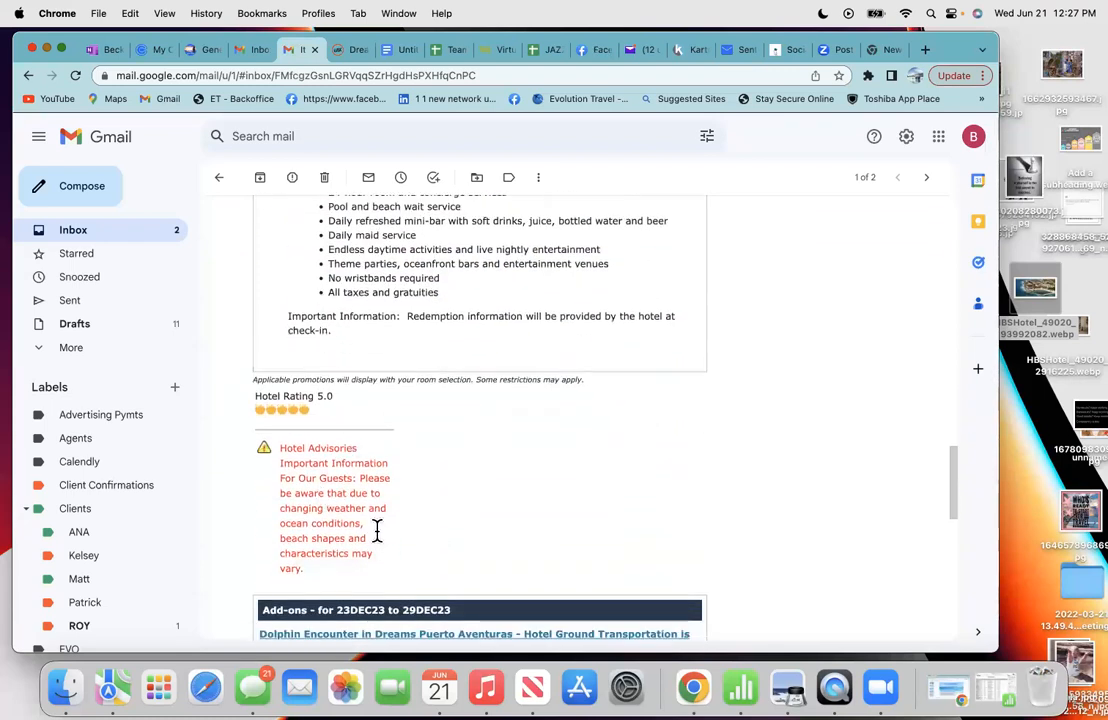
triple_click(278, 527)
left_click(459, 523)
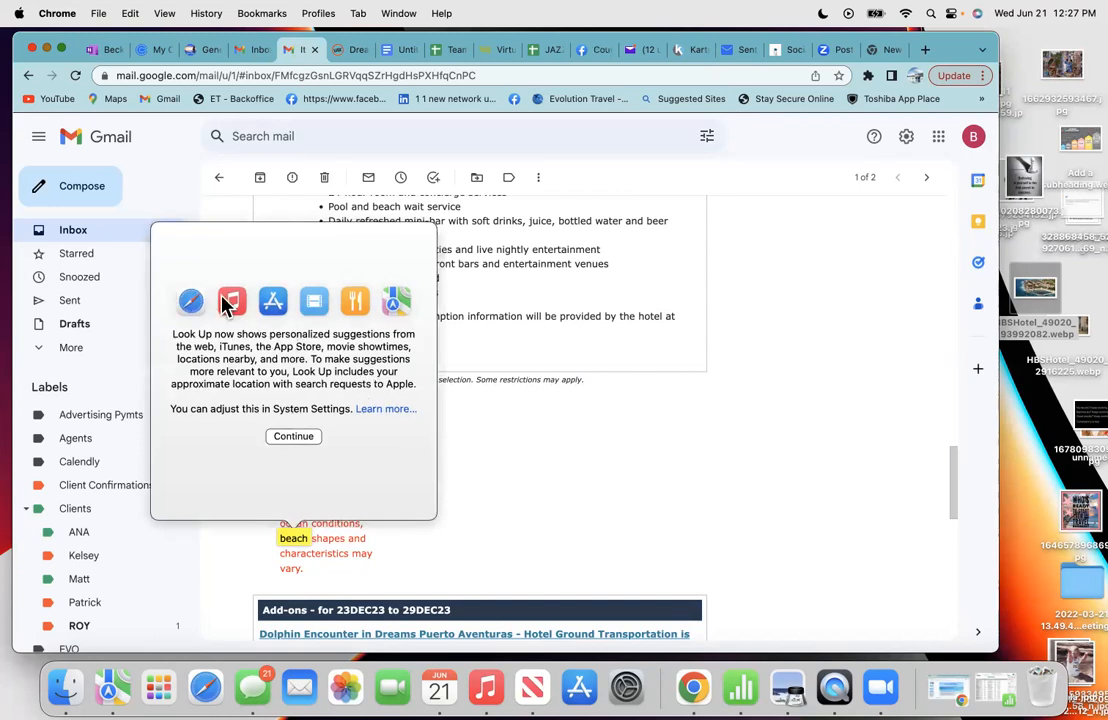
left_click(305, 440)
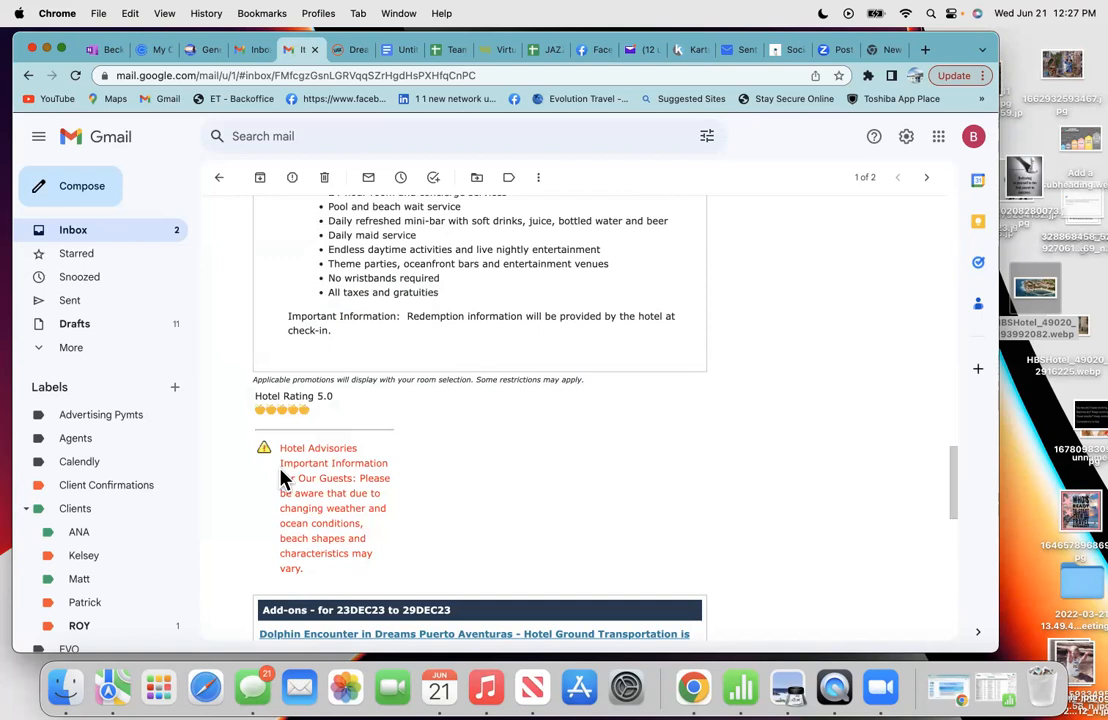
triple_click(282, 465)
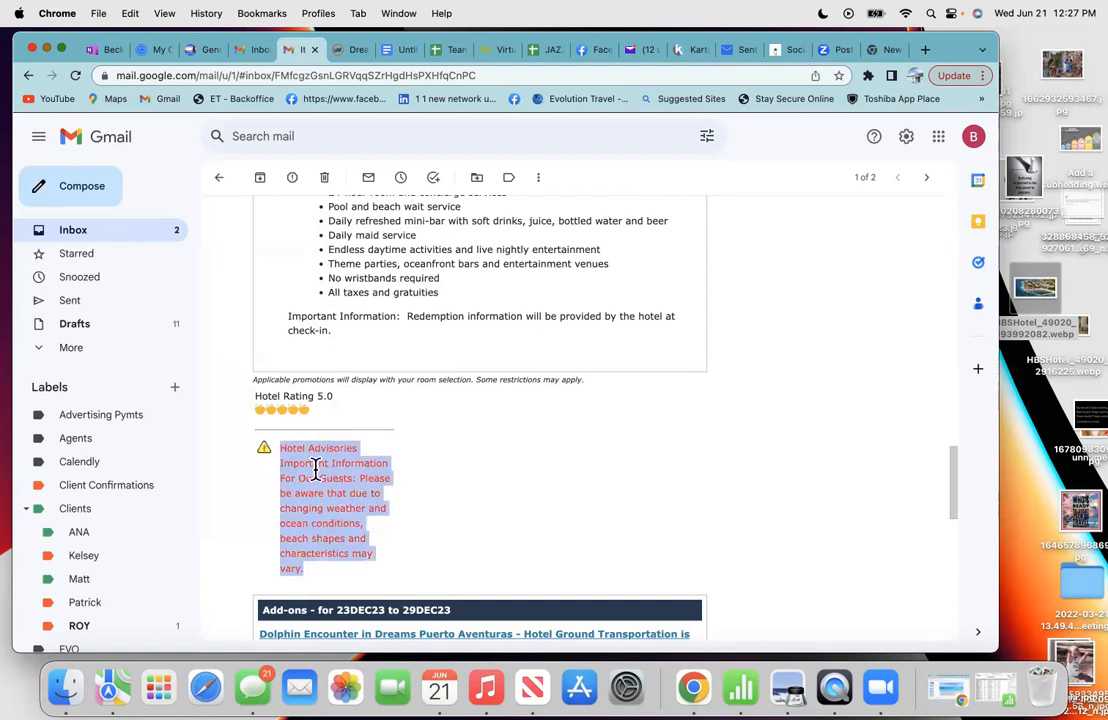
right_click(316, 467)
left_click(338, 491)
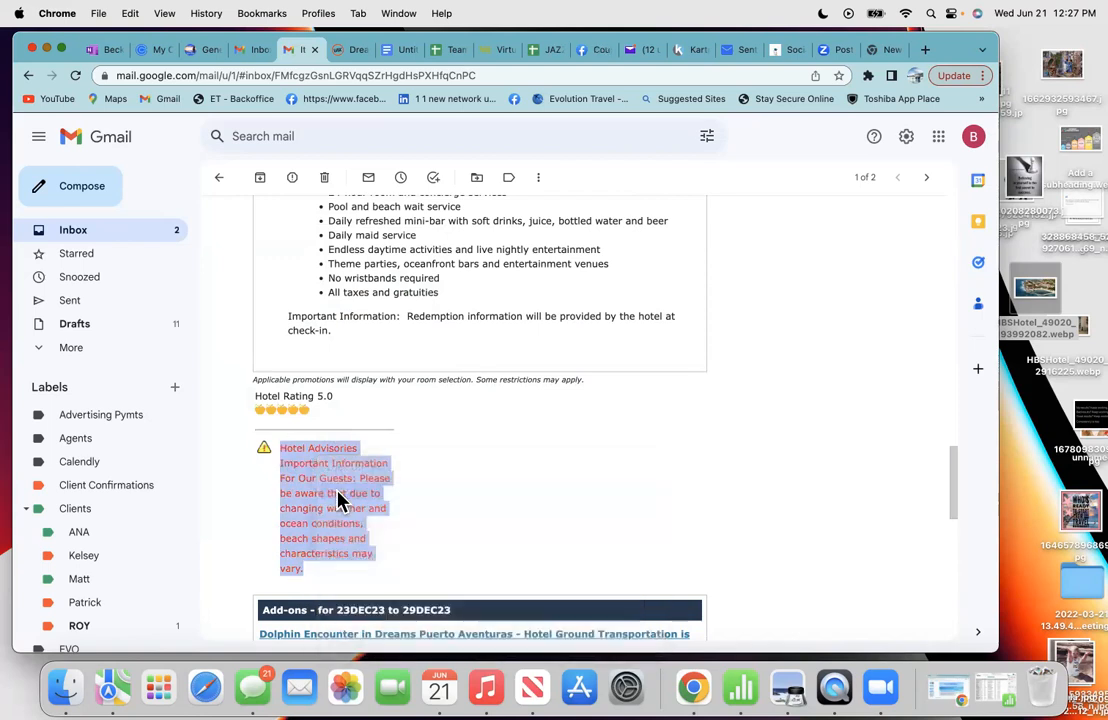
- Paste the Hotel Advisories note below the coupon notice, pushing it onto the next page
left_click(389, 52)
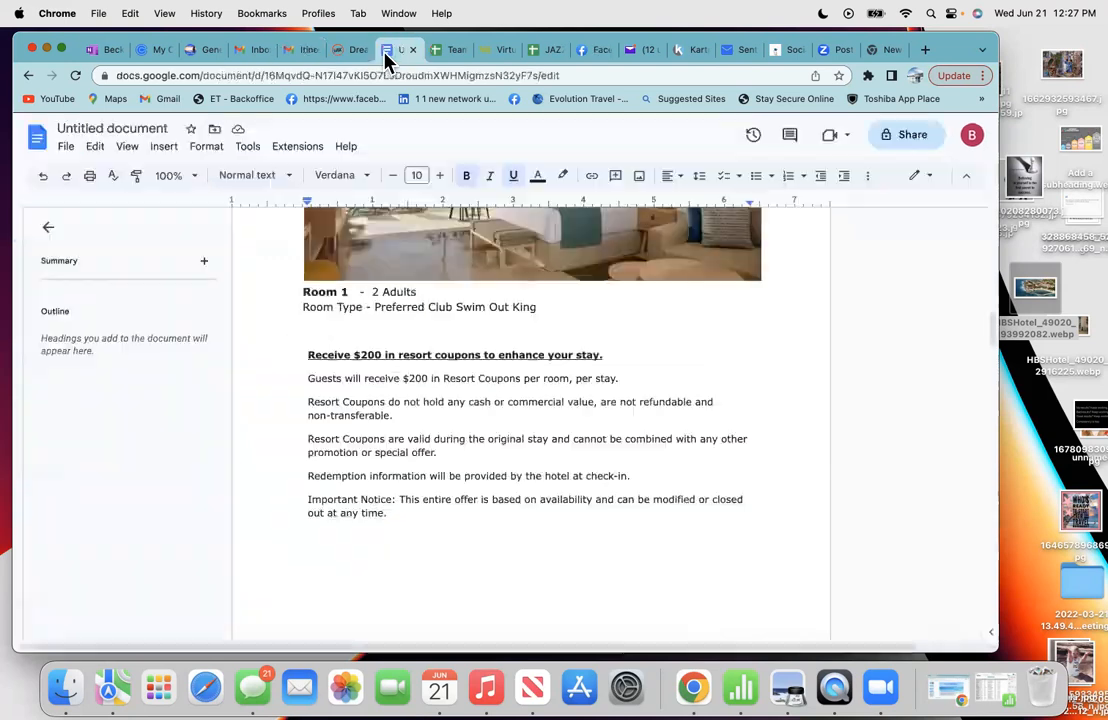
left_click(403, 520)
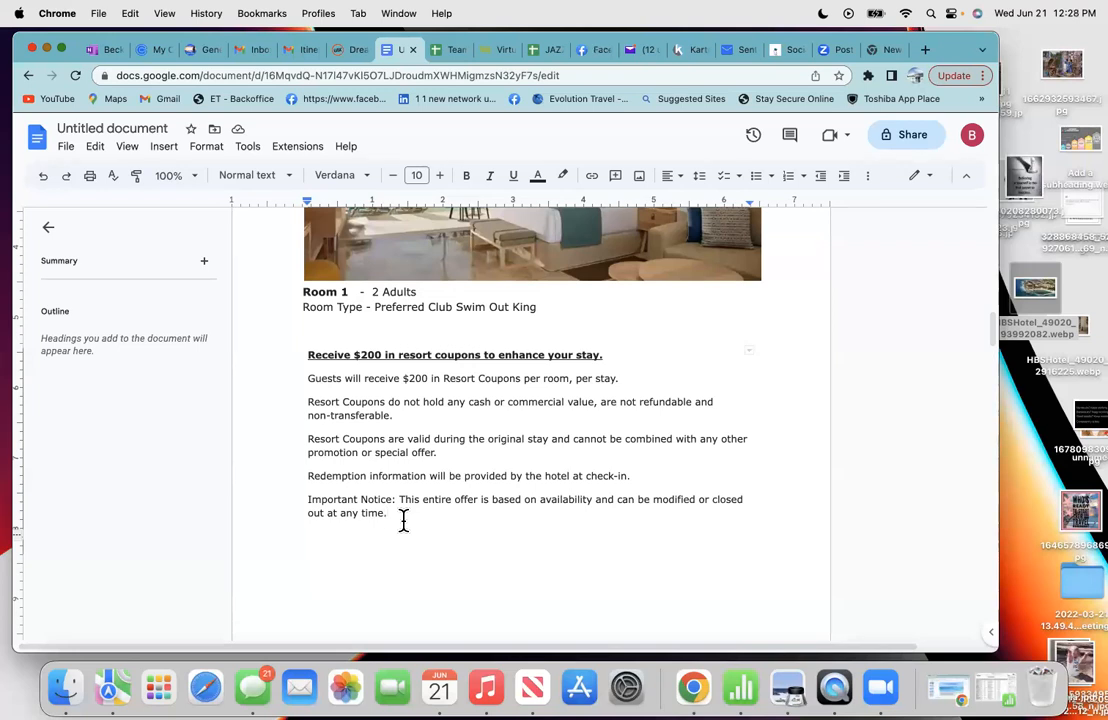
key("Return")
right_click(313, 545)
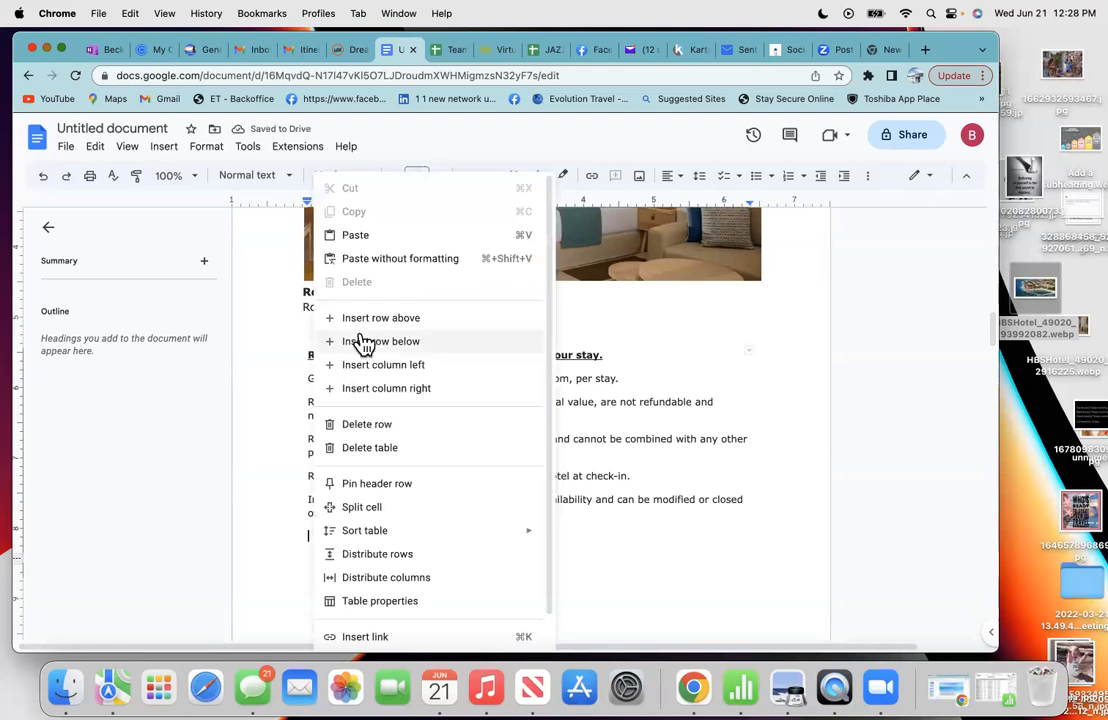
left_click(357, 237)
left_click(391, 293)
key("Return")
key("Return")
key("Return")
scroll(531, 424, "down", 2)
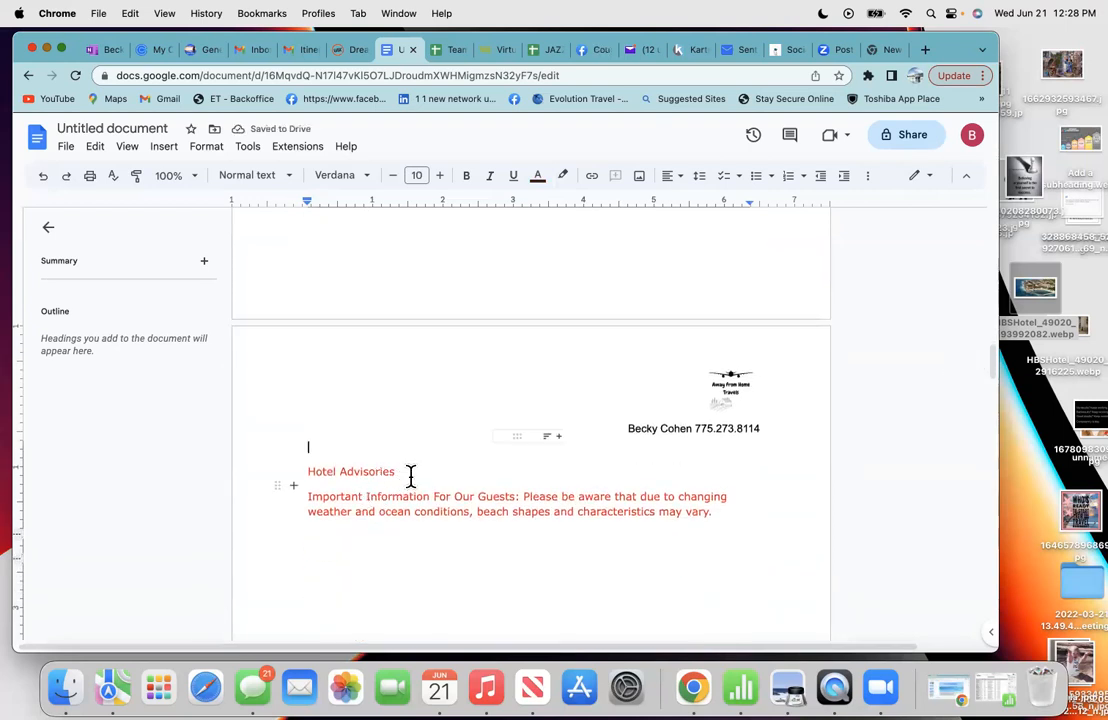
- Add a colon to 'Hotel Advisories', bold the heading, and start an empty line after the note
left_click(401, 469)
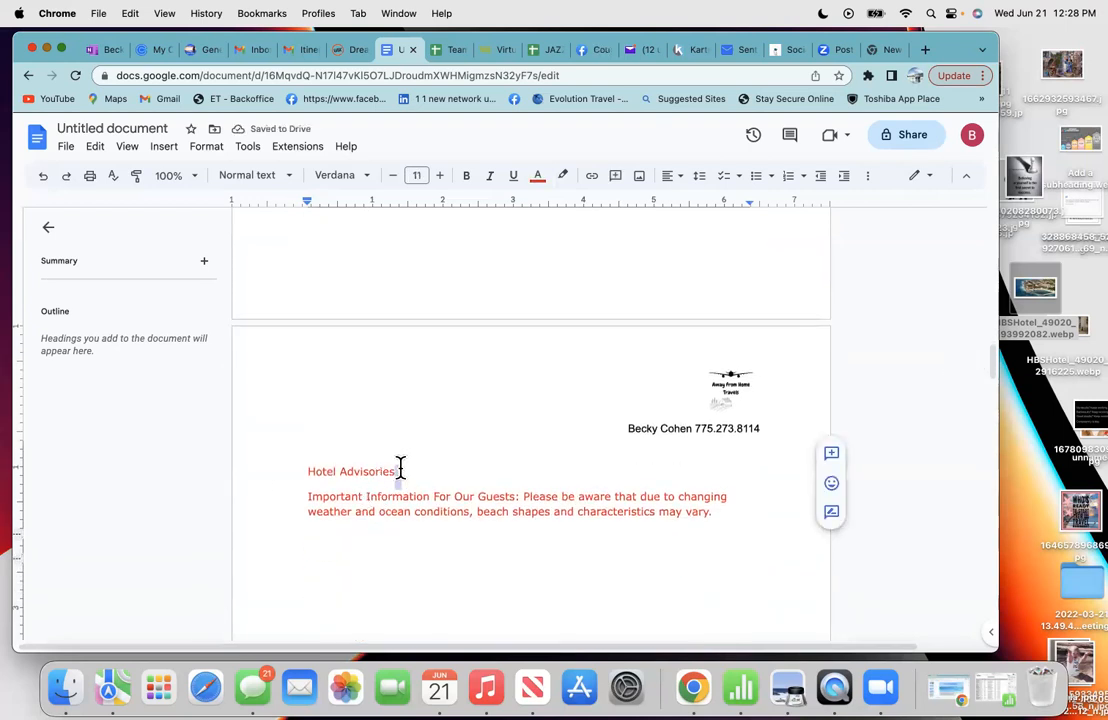
type(":")
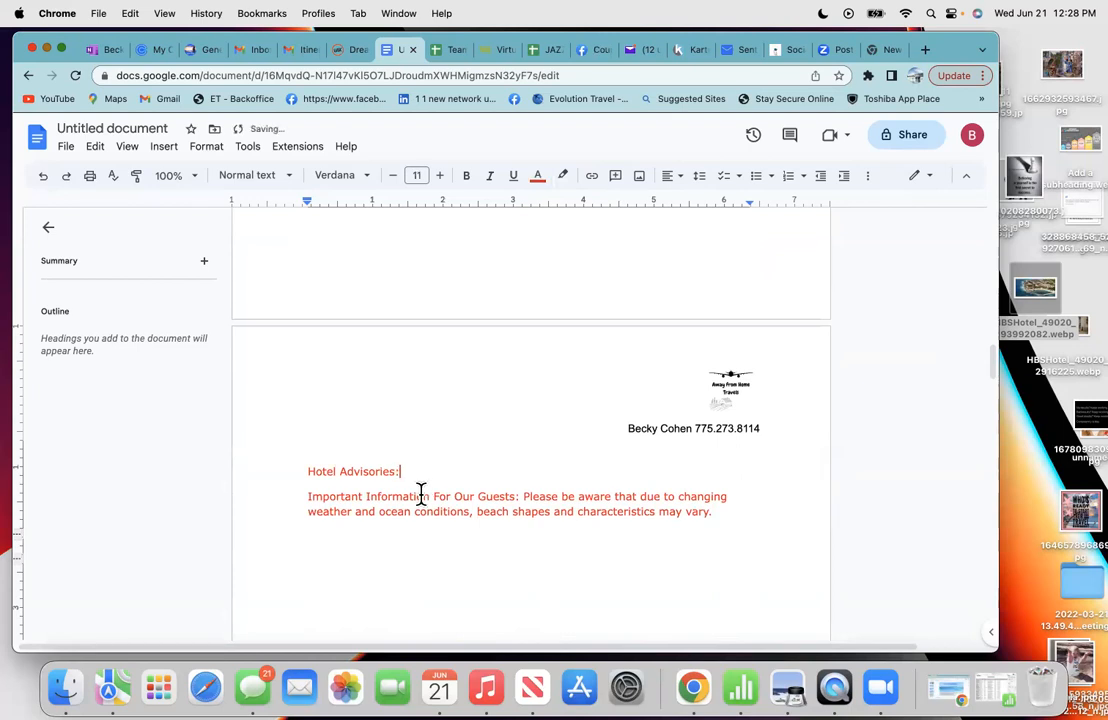
left_click_drag(410, 471, 299, 469)
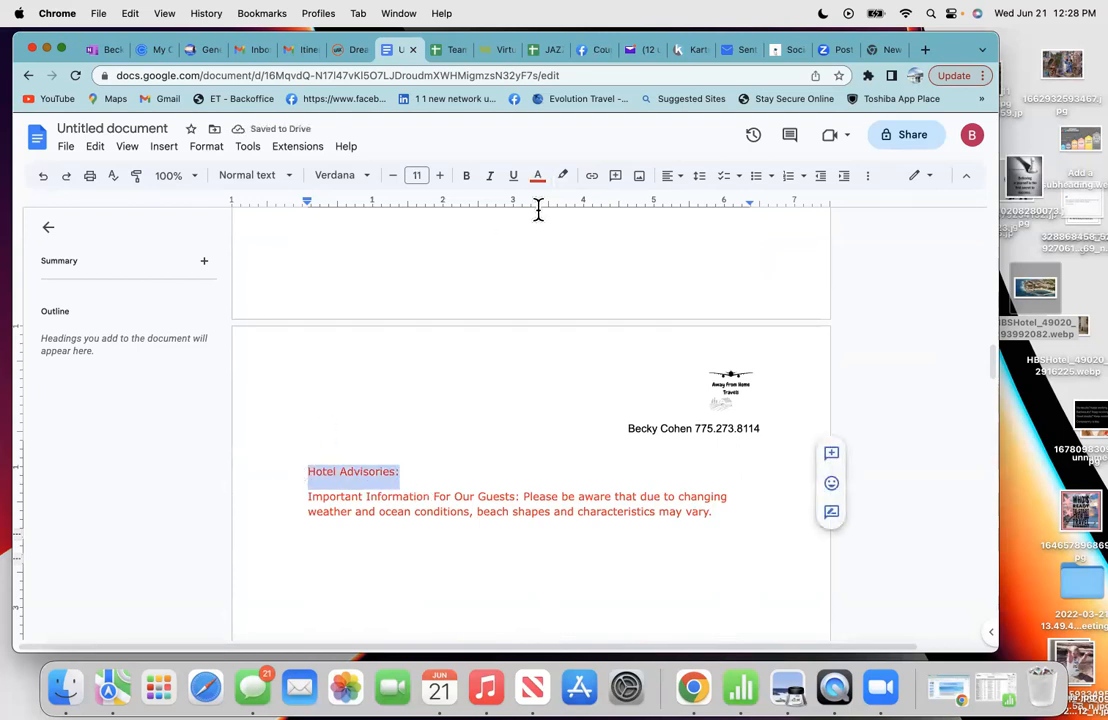
left_click(468, 178)
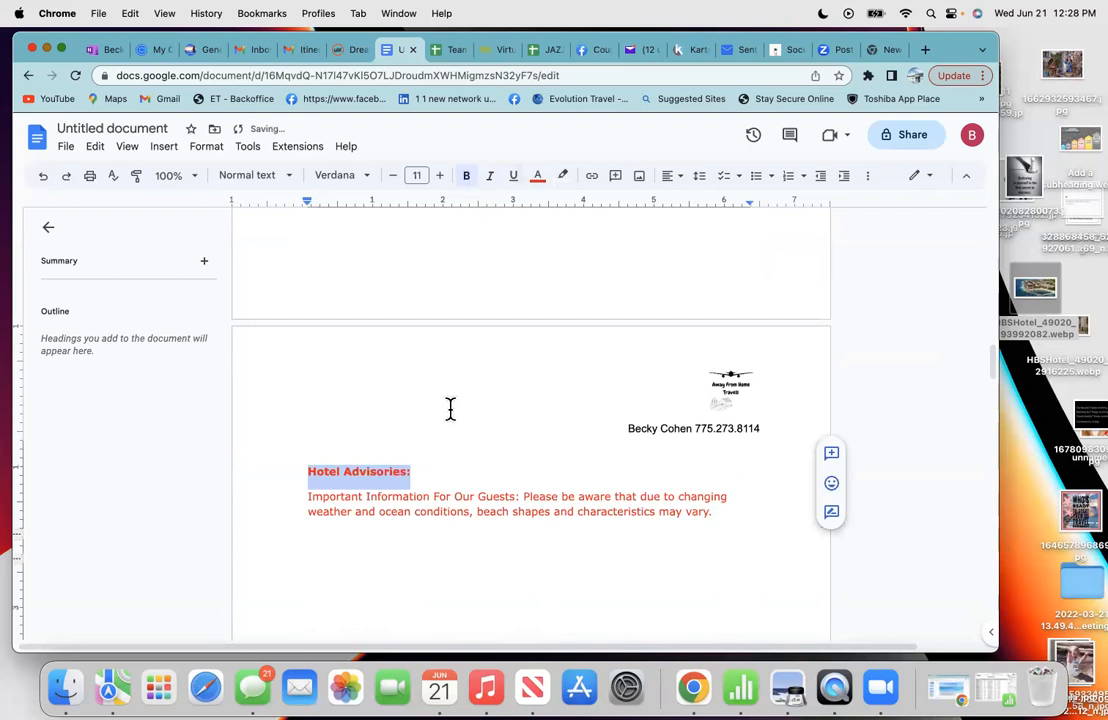
left_click(445, 449)
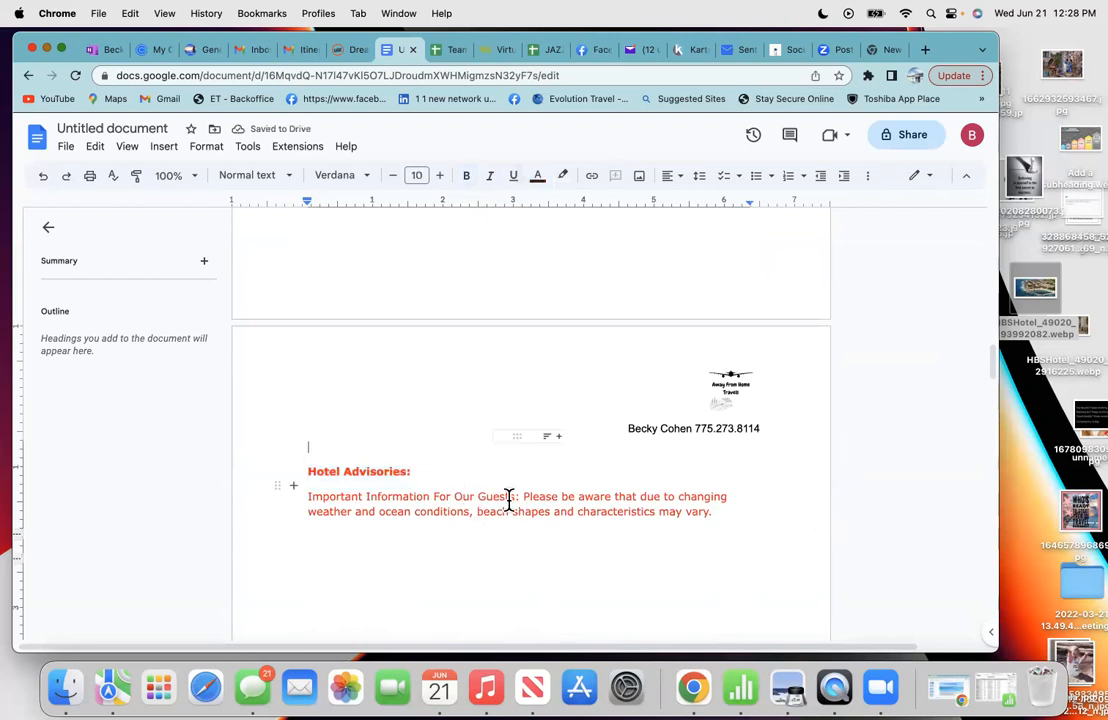
left_click(727, 516)
key("Return")
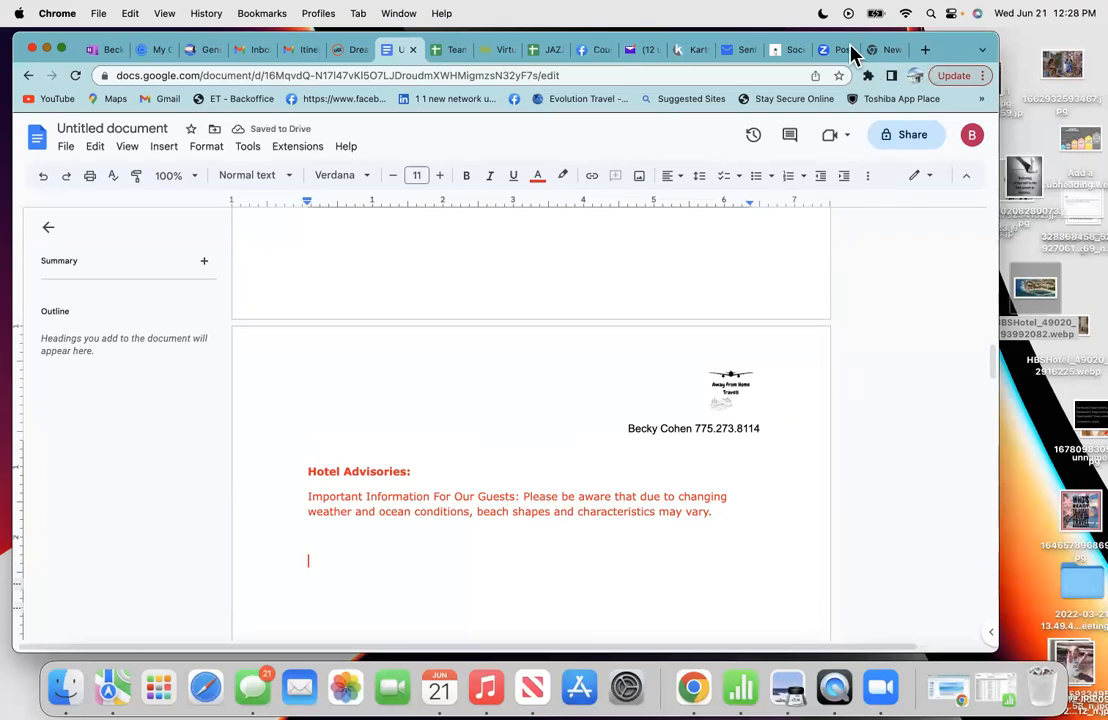
- Browse the resort gallery past Seaside Grill to the Barracuda Beach Bar photo and copy the image
left_click(340, 52)
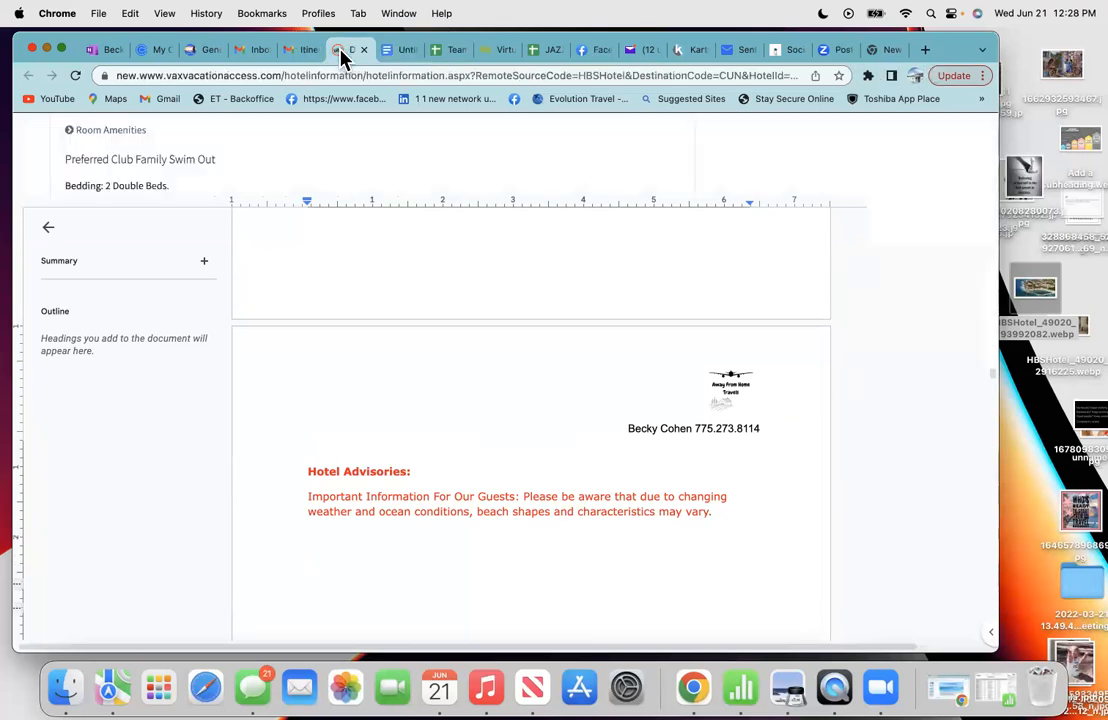
scroll(330, 314, "up", 15)
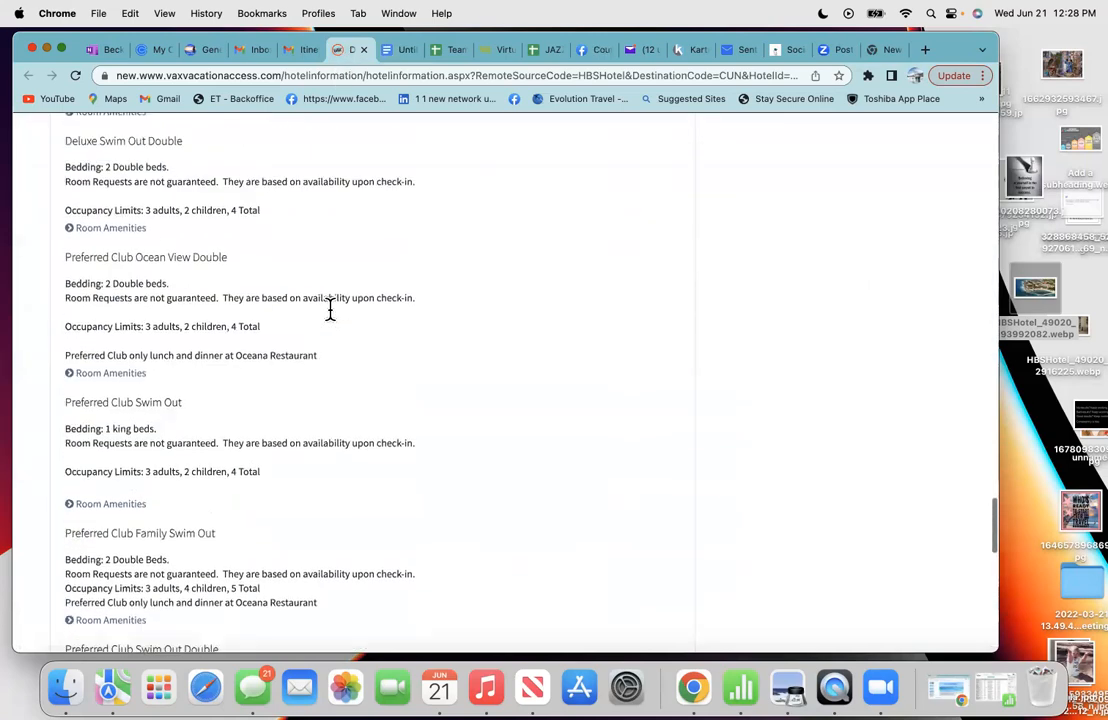
scroll(333, 319, "up", 20)
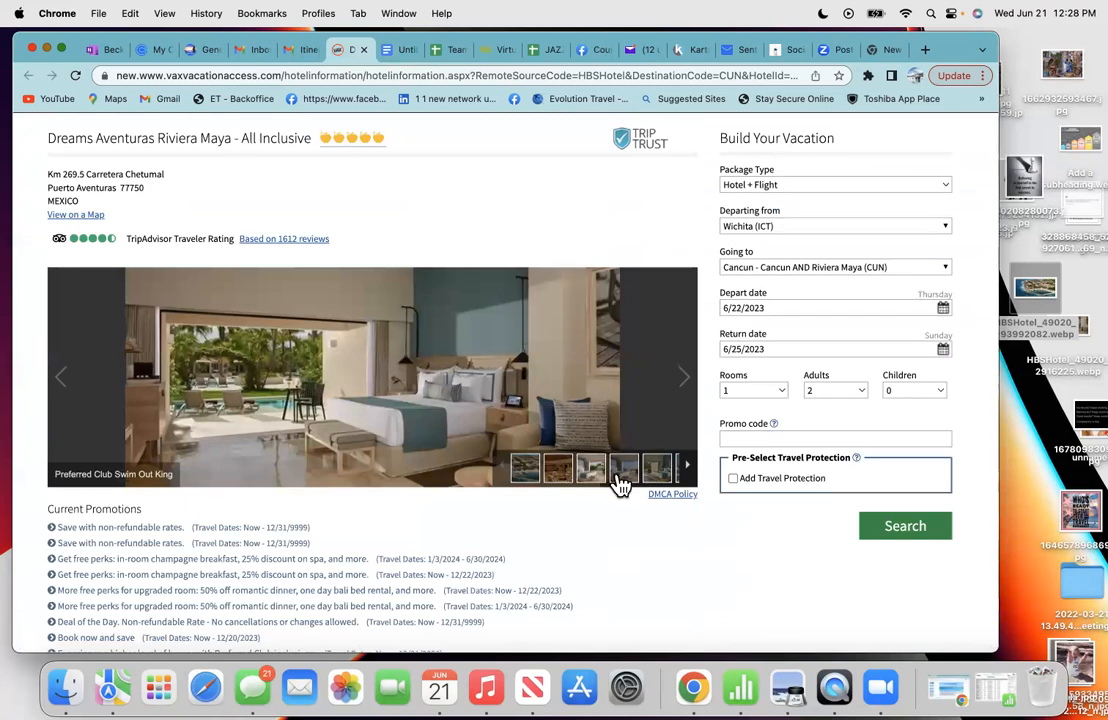
left_click(686, 467)
left_click(687, 471)
left_click(687, 471)
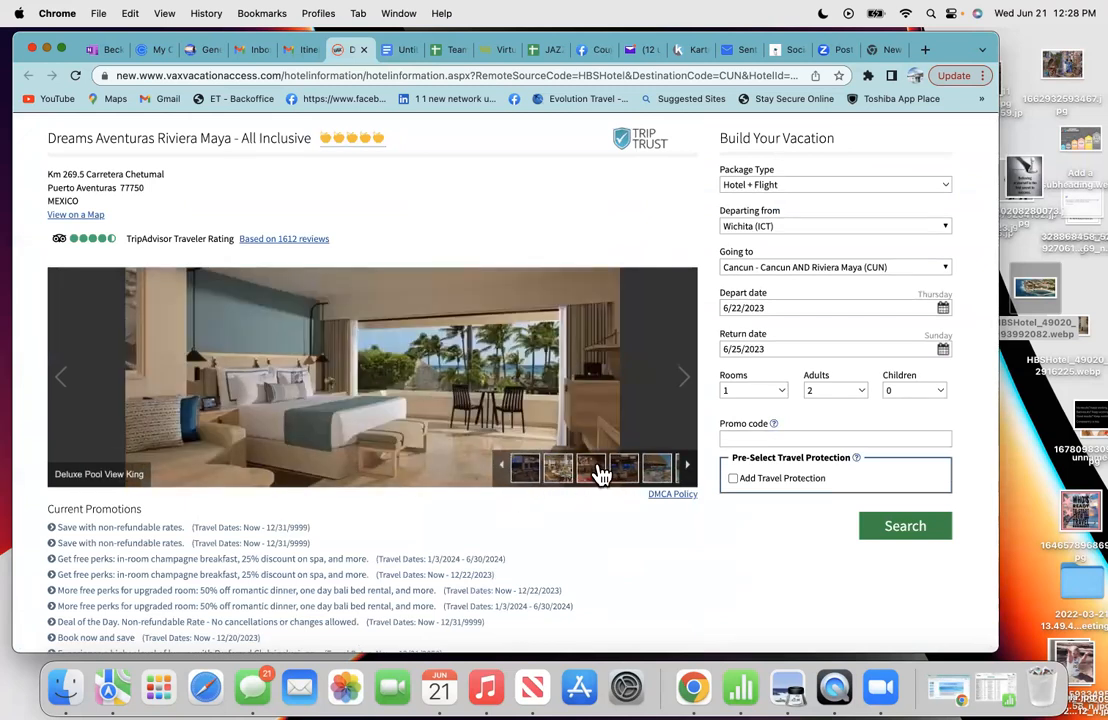
left_click(595, 470)
left_click(686, 466)
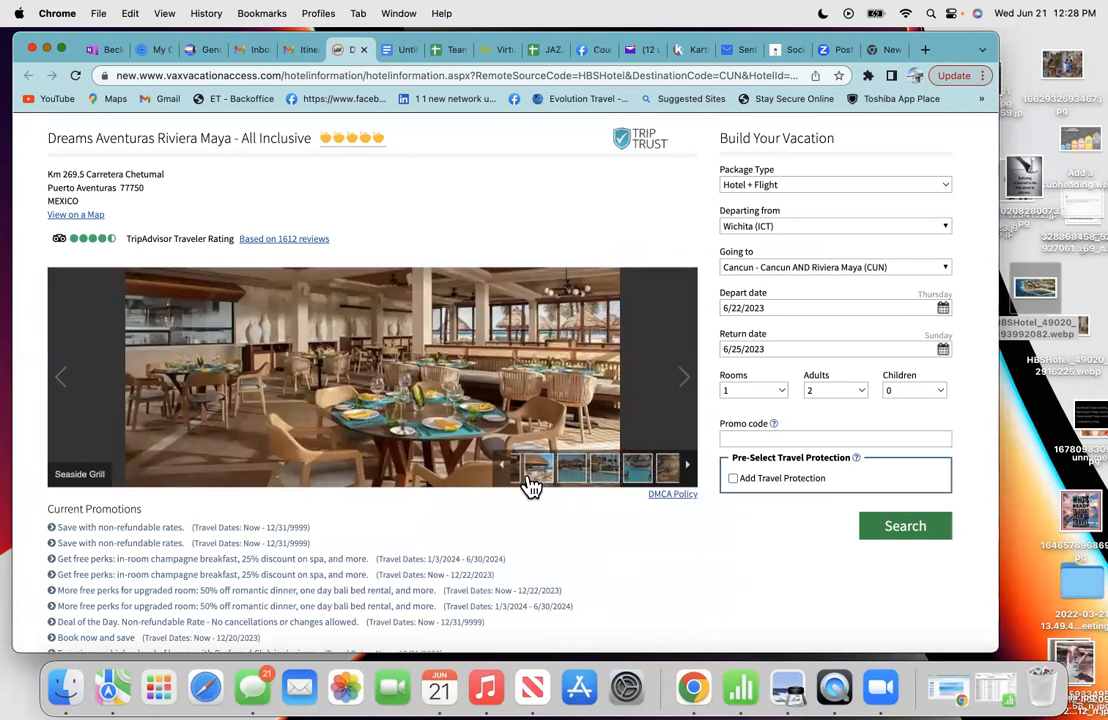
left_click(524, 482)
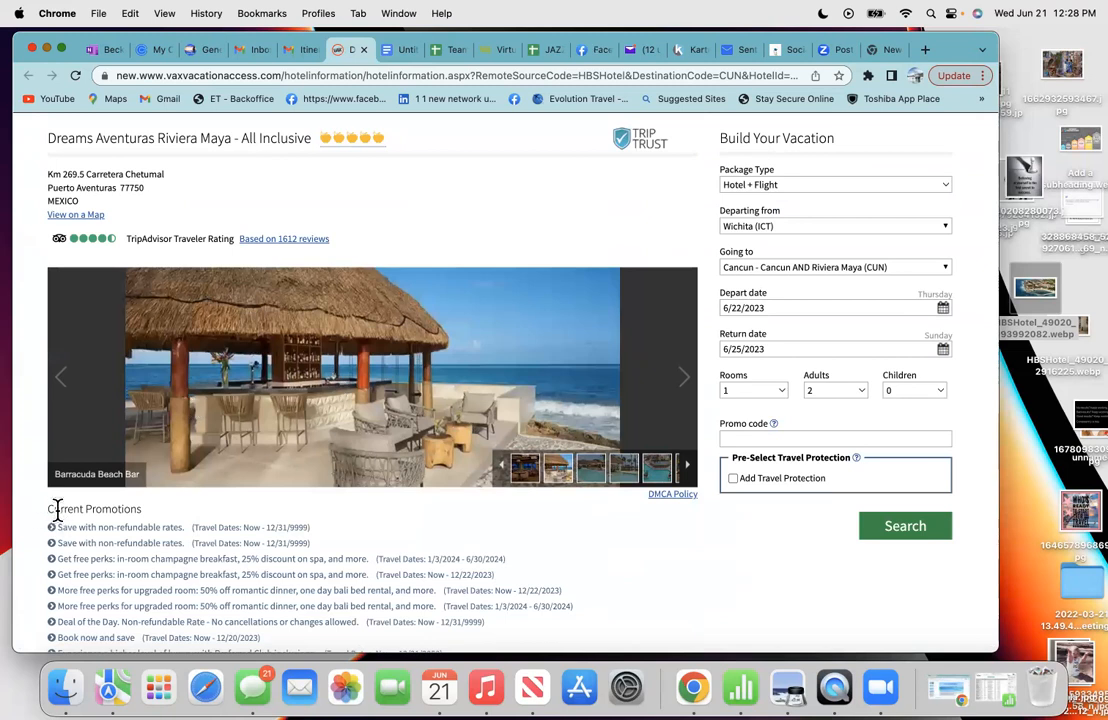
right_click(355, 402)
left_click(381, 444)
- Paste the beach bar photo below the advisory note, with a blank black-text line after it
left_click(397, 50)
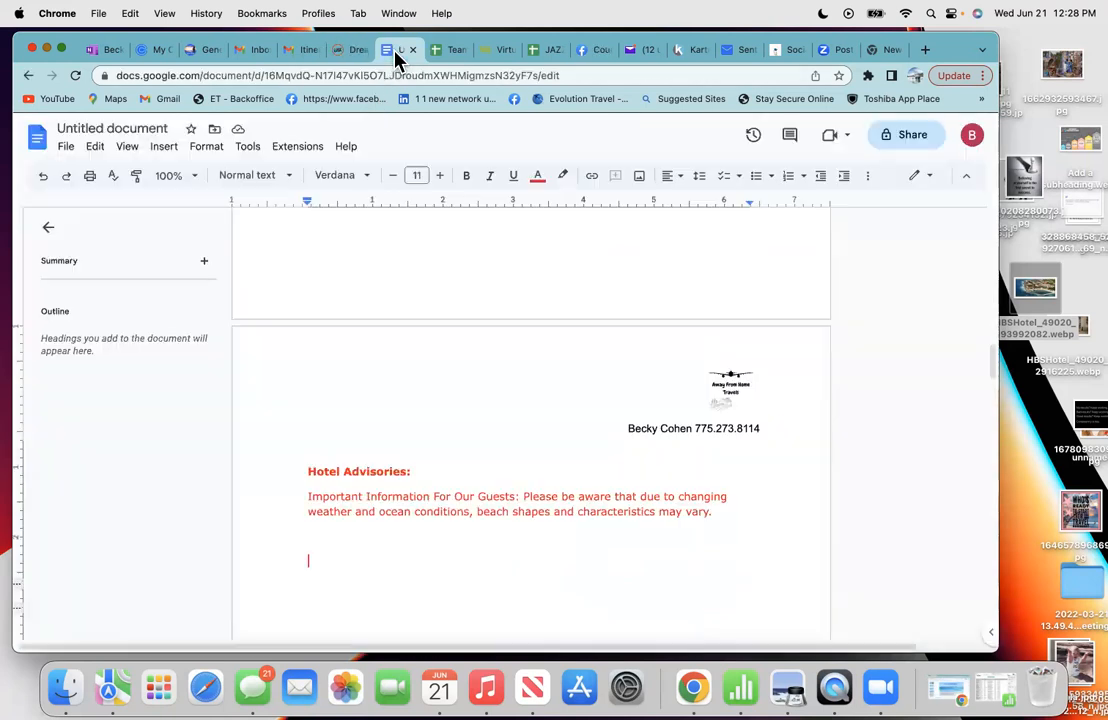
right_click(312, 547)
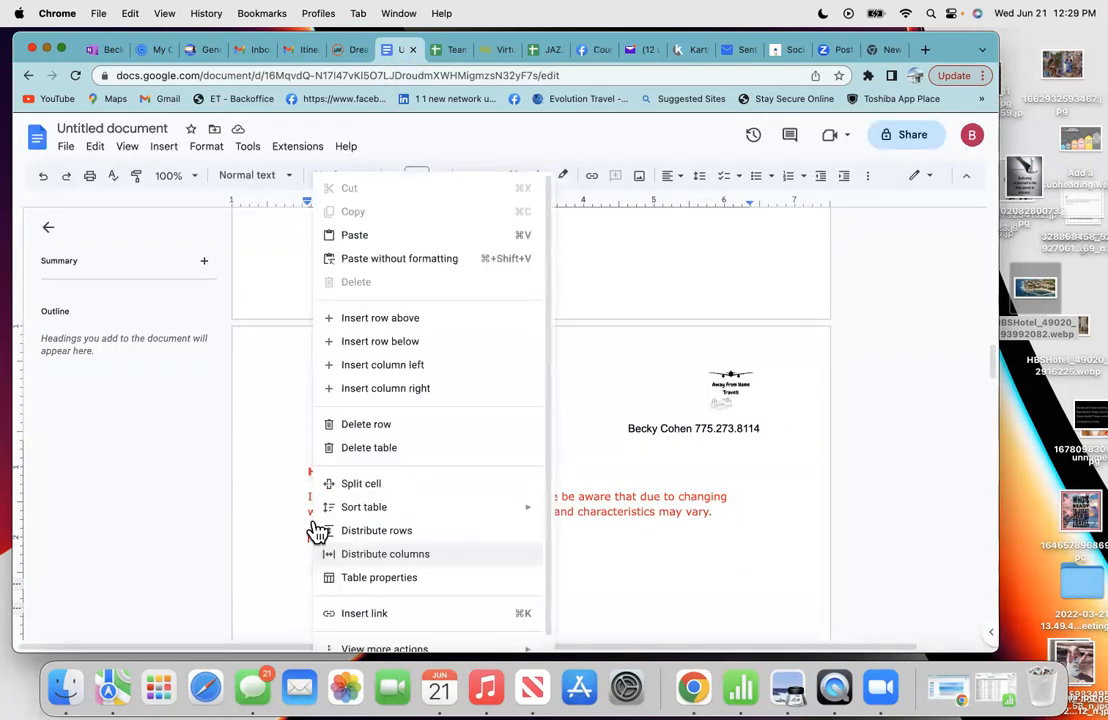
left_click(376, 231)
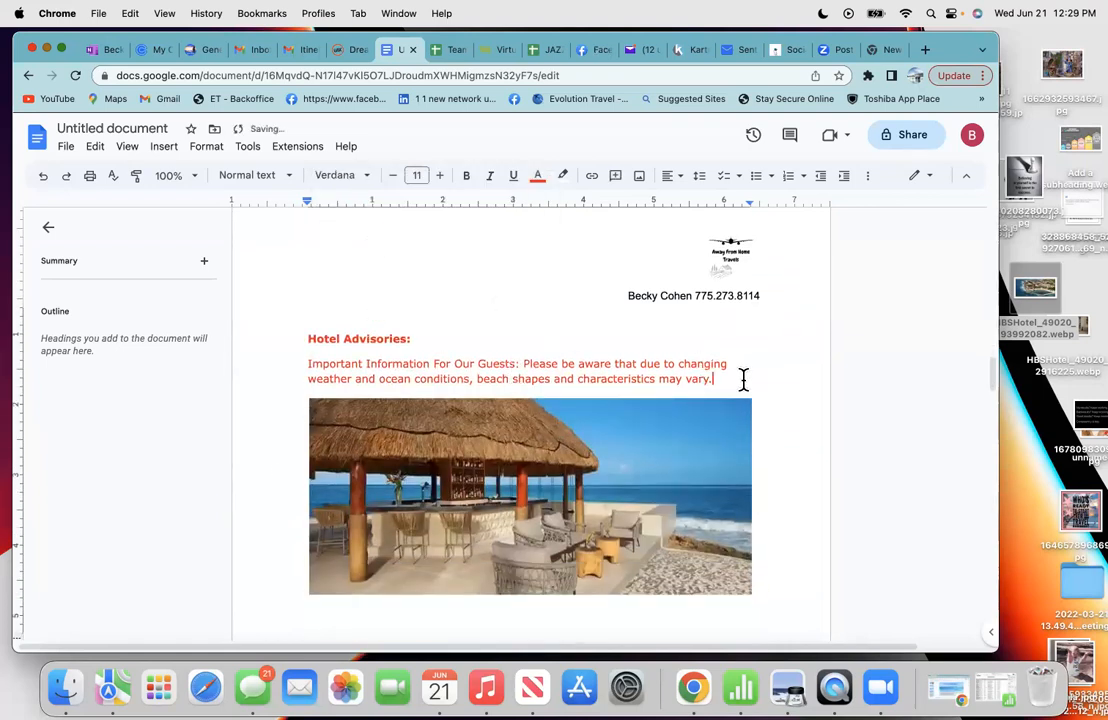
key("Return")
key("Return")
key("Return")
key("Return")
key("Return")
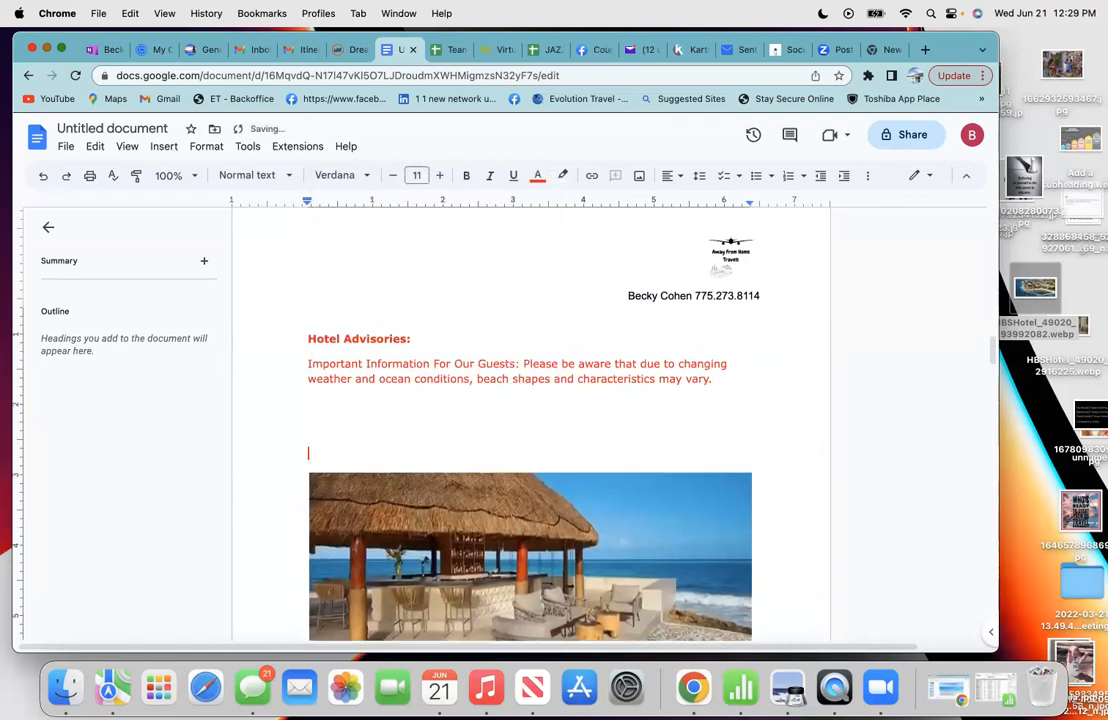
scroll(809, 381, "down", 5)
left_click(765, 484)
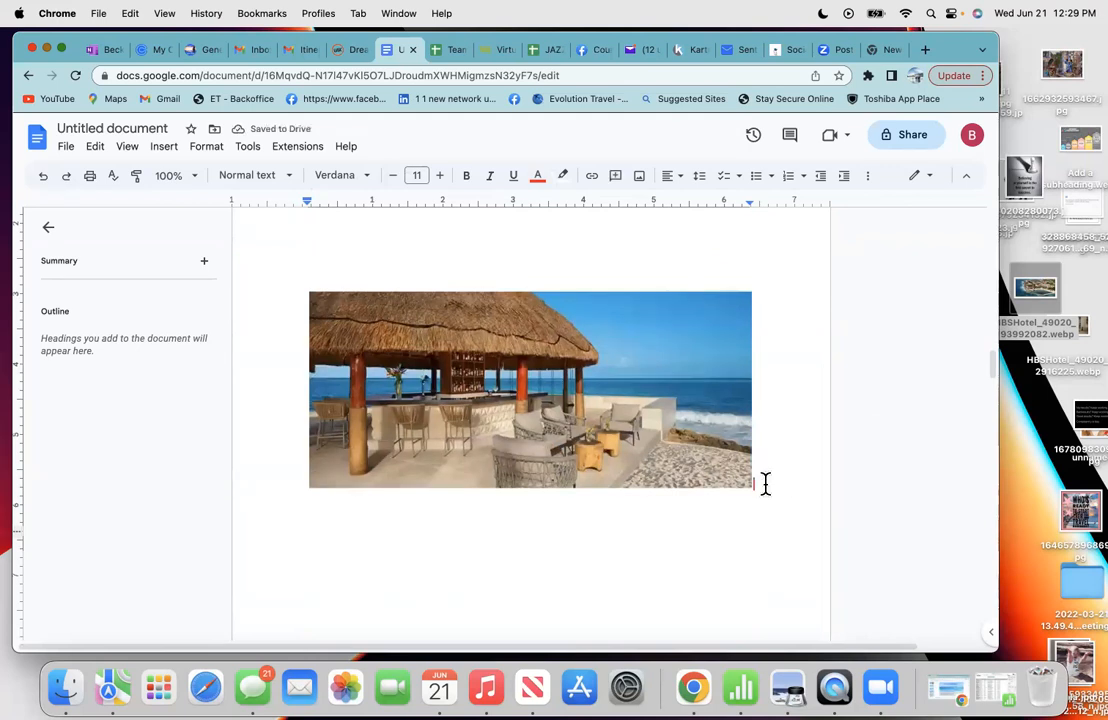
key("Return")
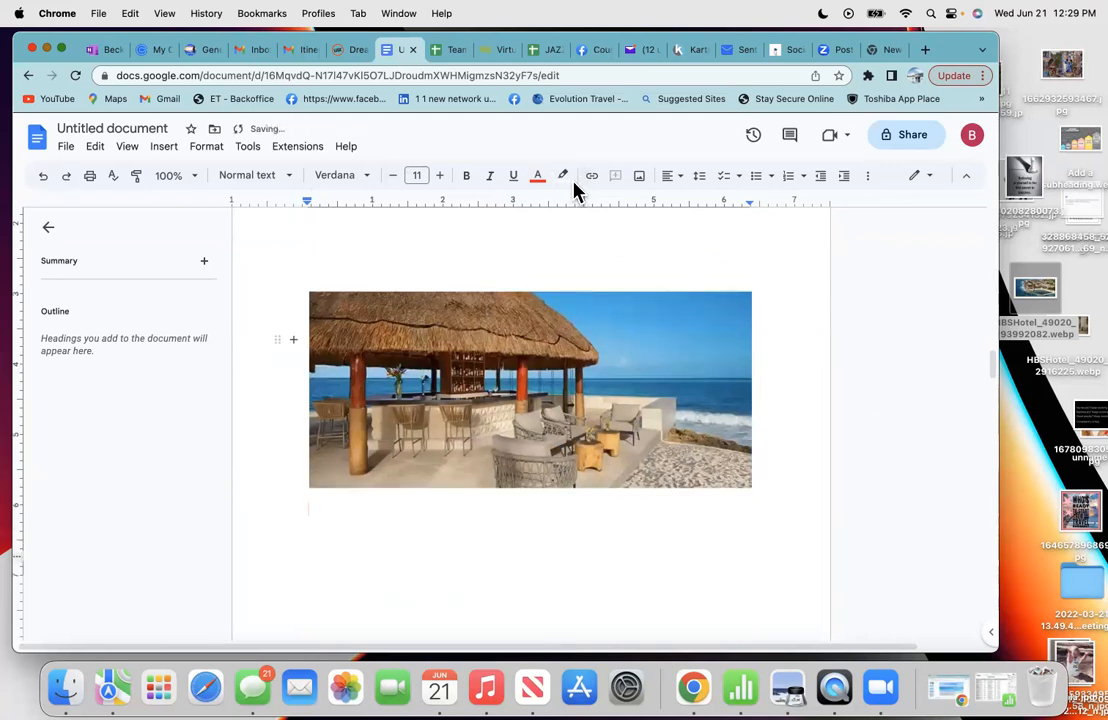
left_click(540, 190)
left_click(540, 206)
- Copy the 'Barracuda Beach Bar' photo caption from the hotel gallery
left_click(351, 53)
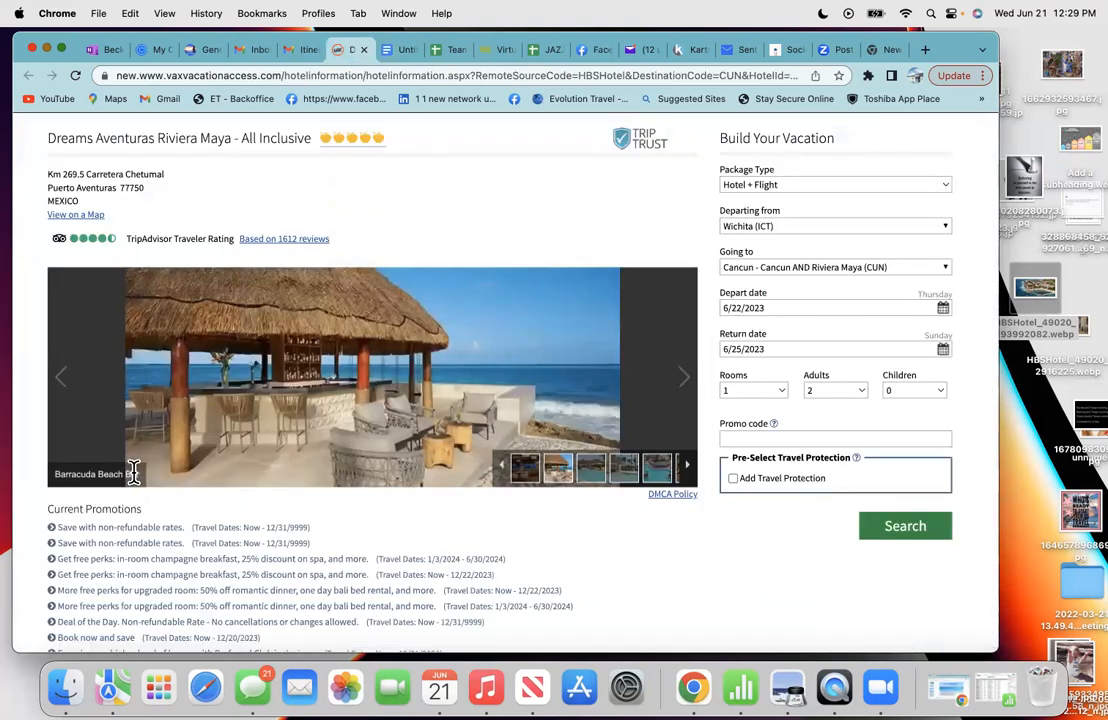
left_click_drag(140, 473, 54, 473)
right_click(84, 470)
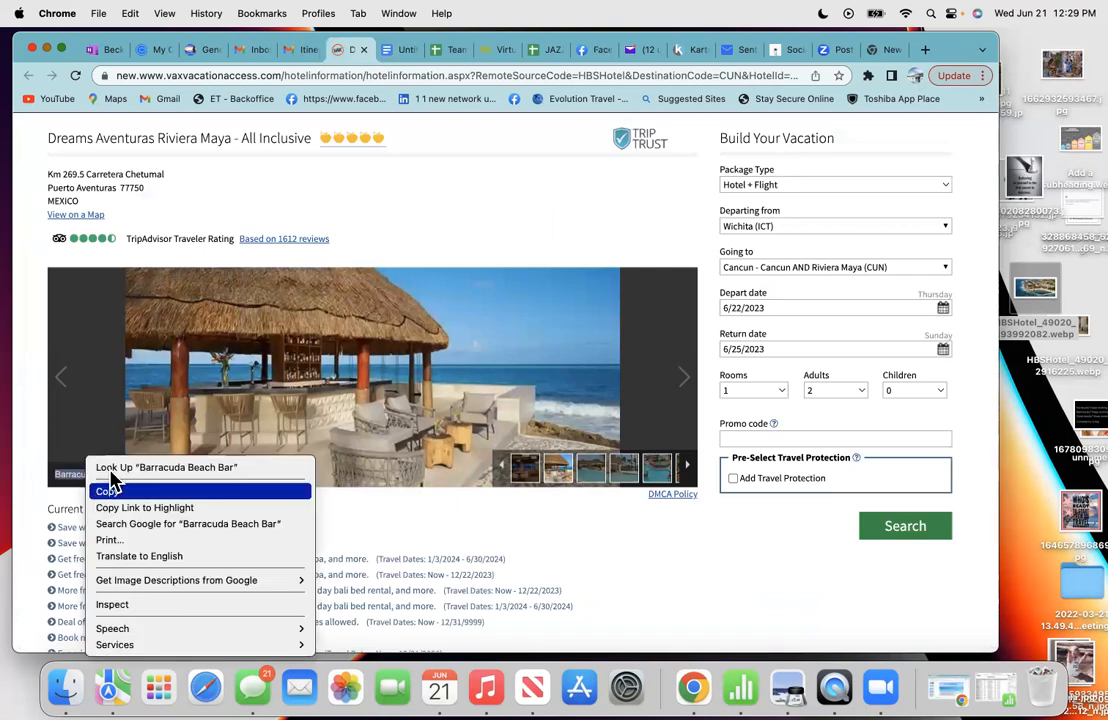
left_click(109, 487)
- Paste the caption under the photo, then start typing Barracuda Beach Bar on a new black-text line
left_click(396, 52)
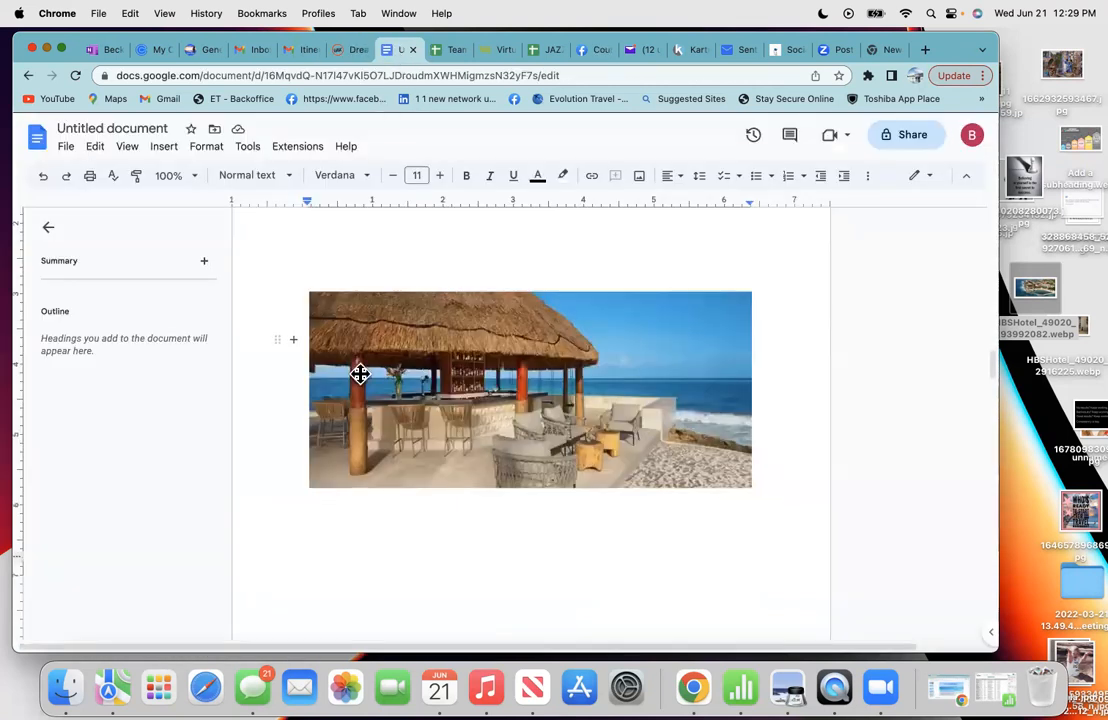
right_click(315, 511)
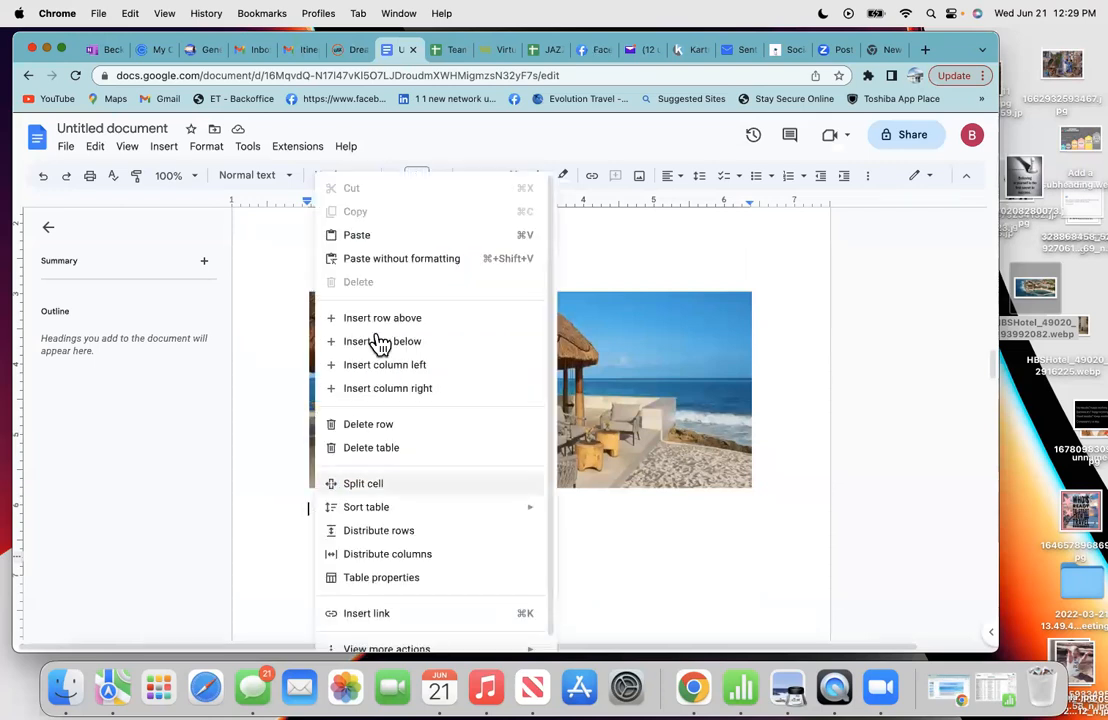
left_click(361, 234)
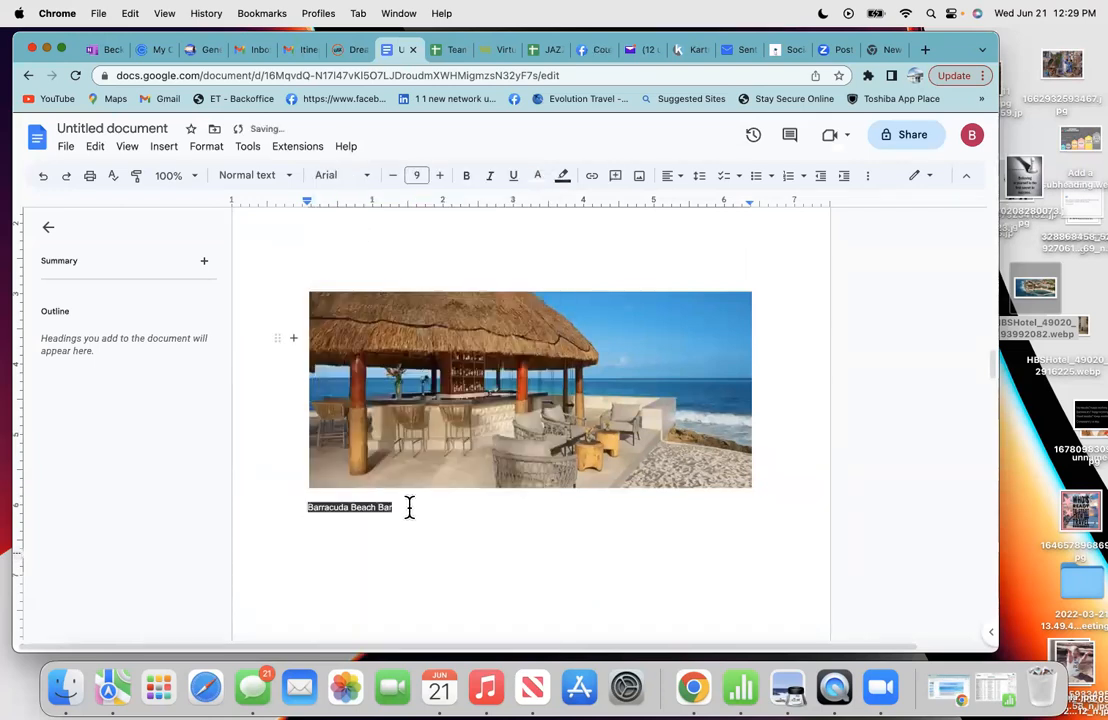
left_click(333, 485)
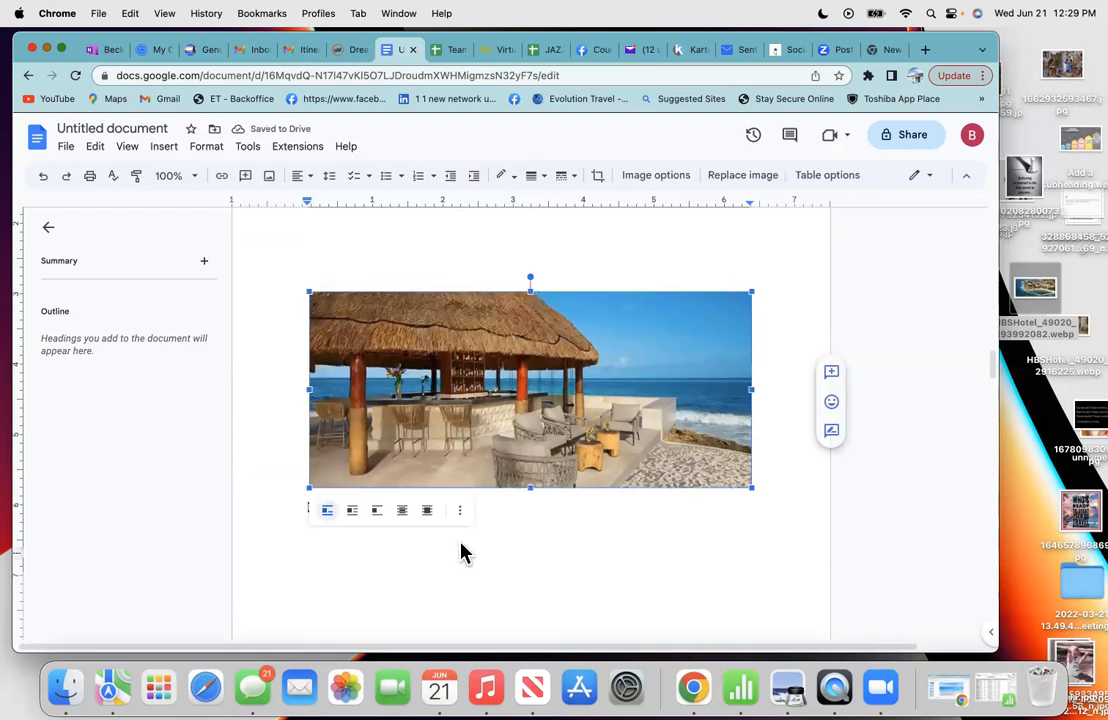
left_click(408, 510)
key("Return")
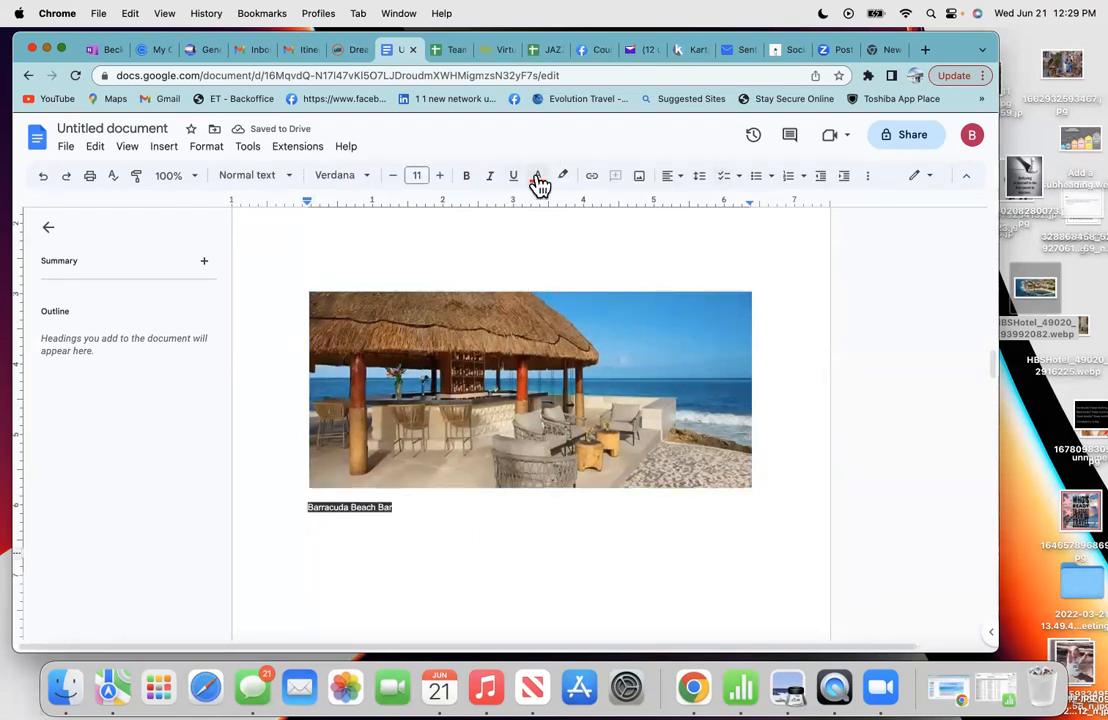
left_click(537, 177)
left_click(541, 204)
type("Barracuda Beach Bar")
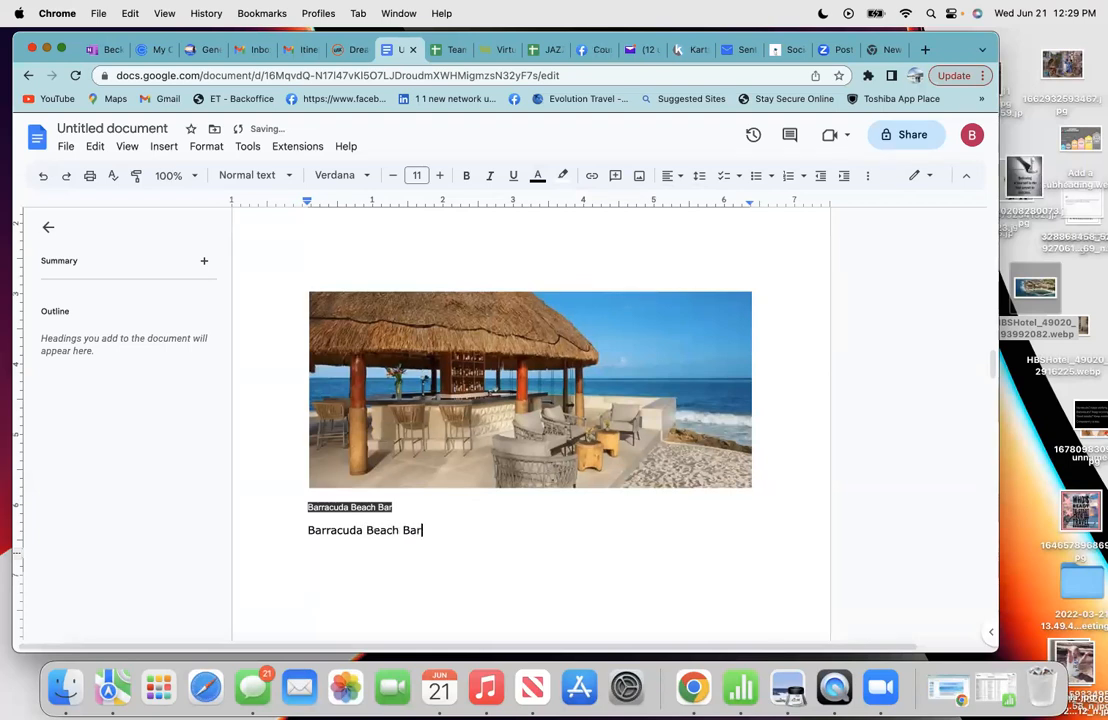
- Delete the pasted small-print Arial 9 caption line, restoring the photo removed by mistake
triple_click(398, 502)
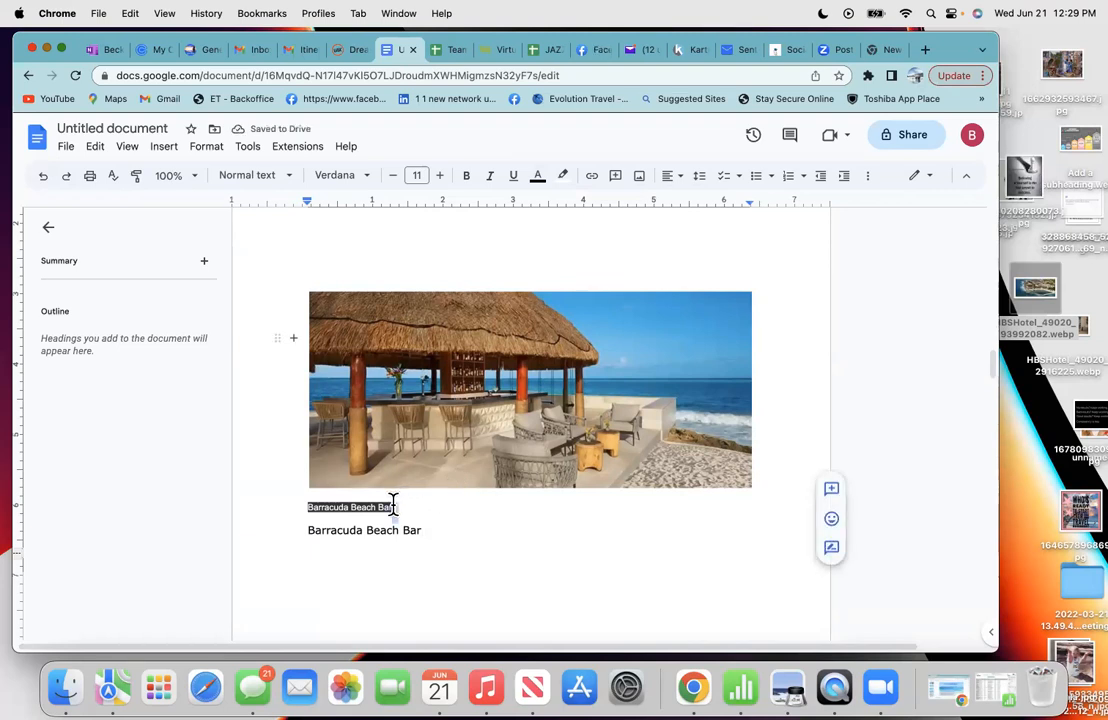
key("BackSpace")
key("BackSpace")
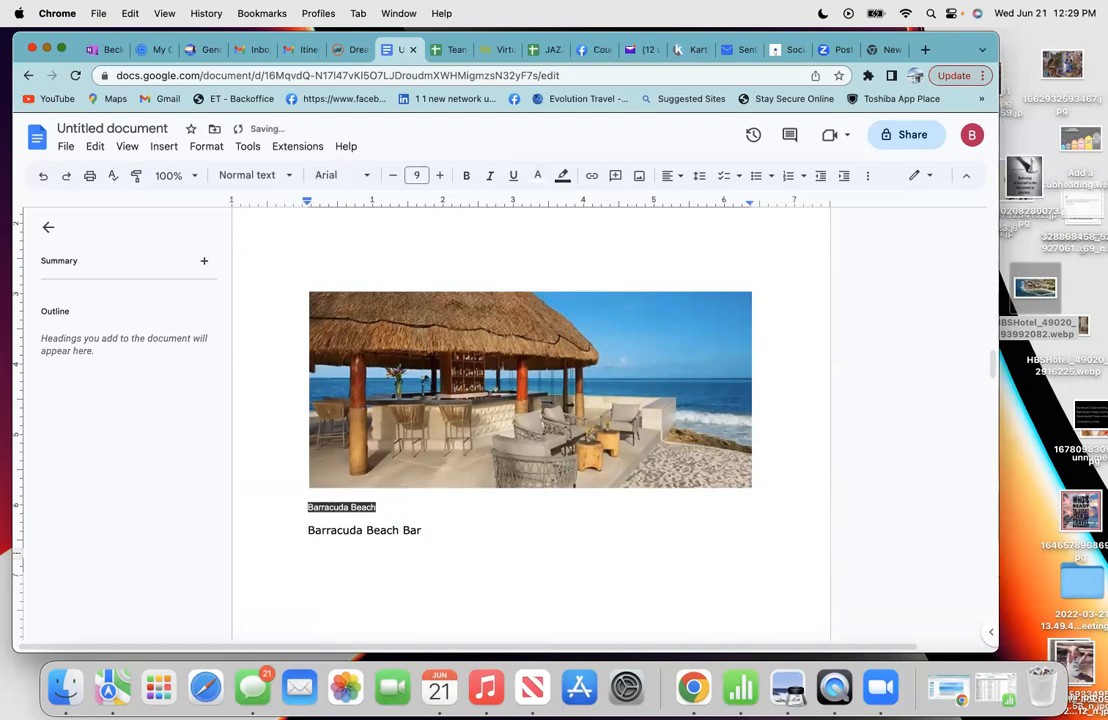
key("BackSpace")
key("BackSpace")
key("BackSpace")
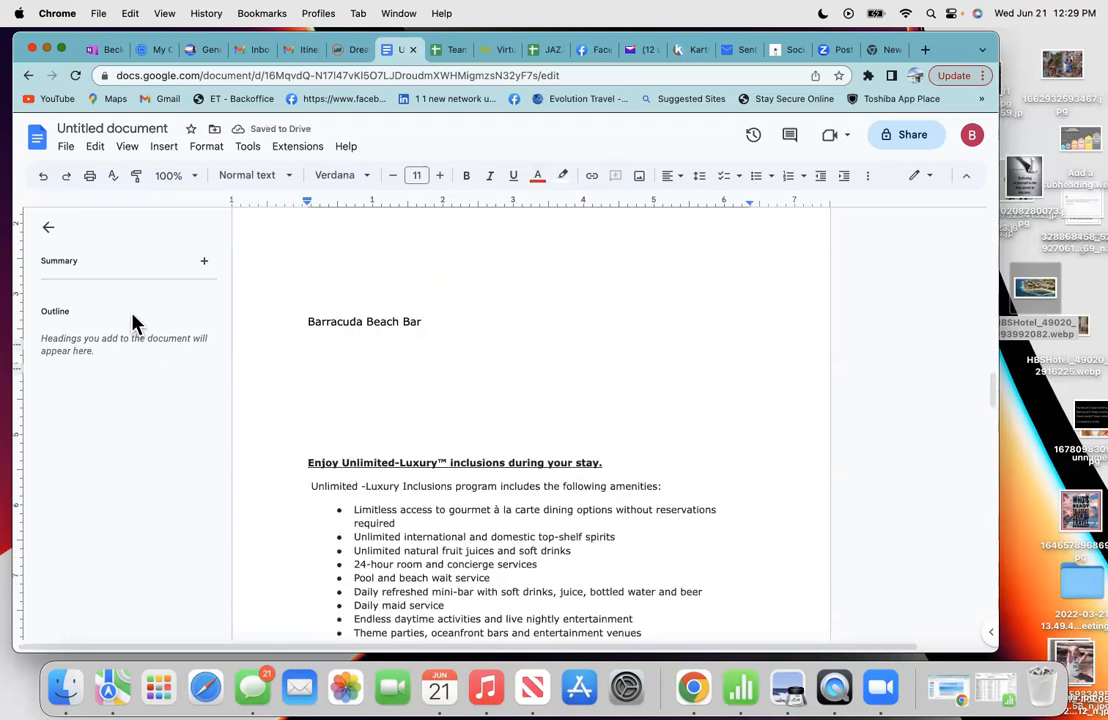
left_click(48, 180)
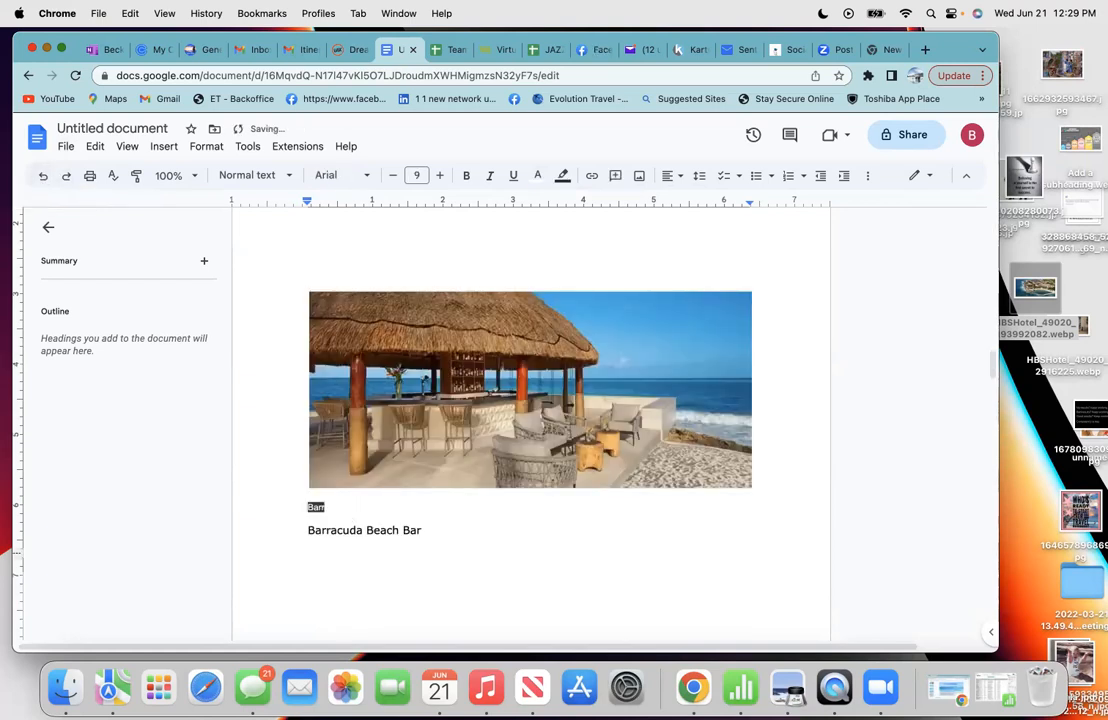
key("BackSpace")
- Cut the Unlimited-Luxury inclusions list through the check-in note using Edit > Cut
scroll(531, 424, "up", 3)
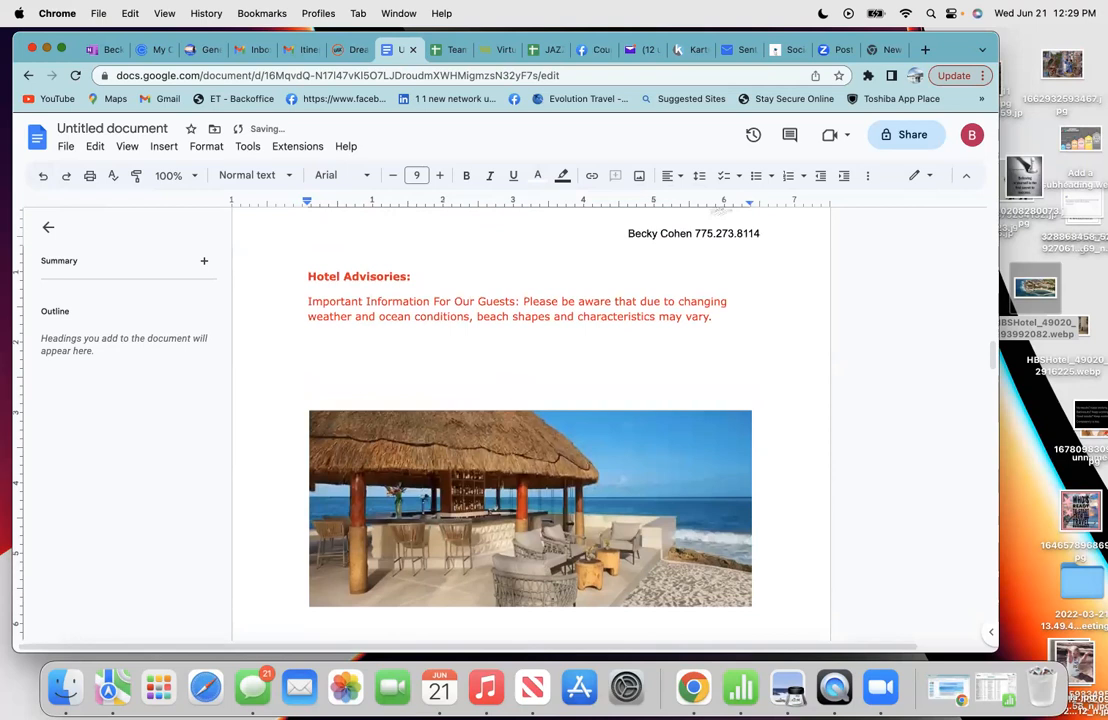
scroll(531, 424, "down", 5)
scroll(330, 540, "down", 5)
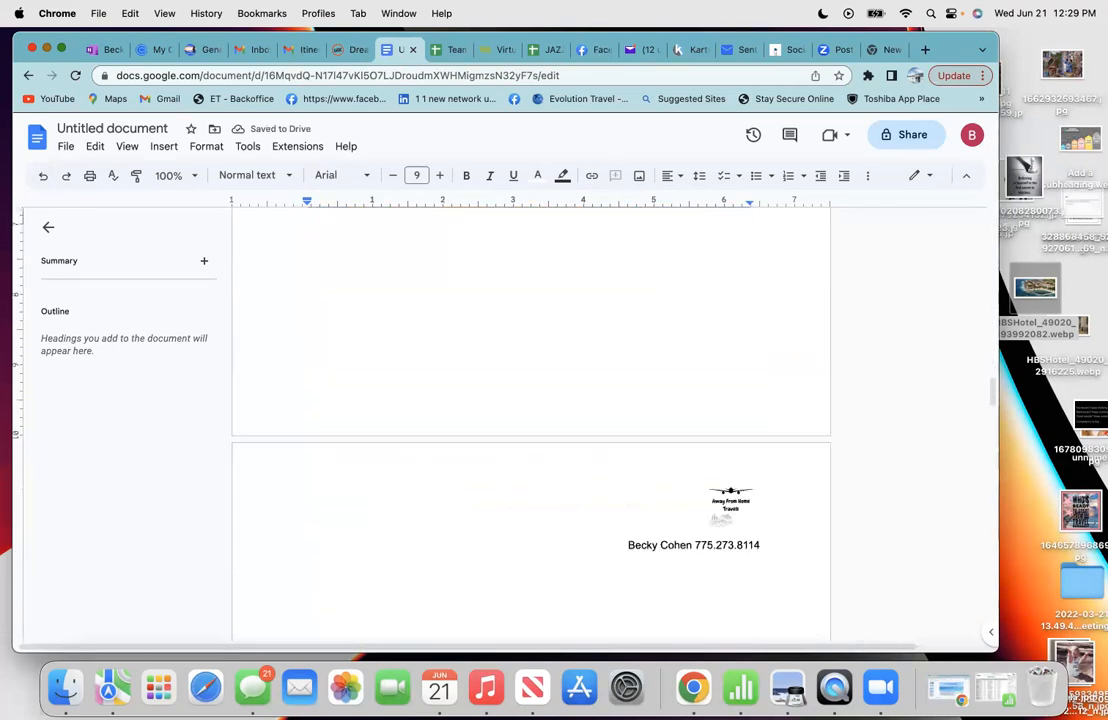
scroll(349, 551, "down", 8)
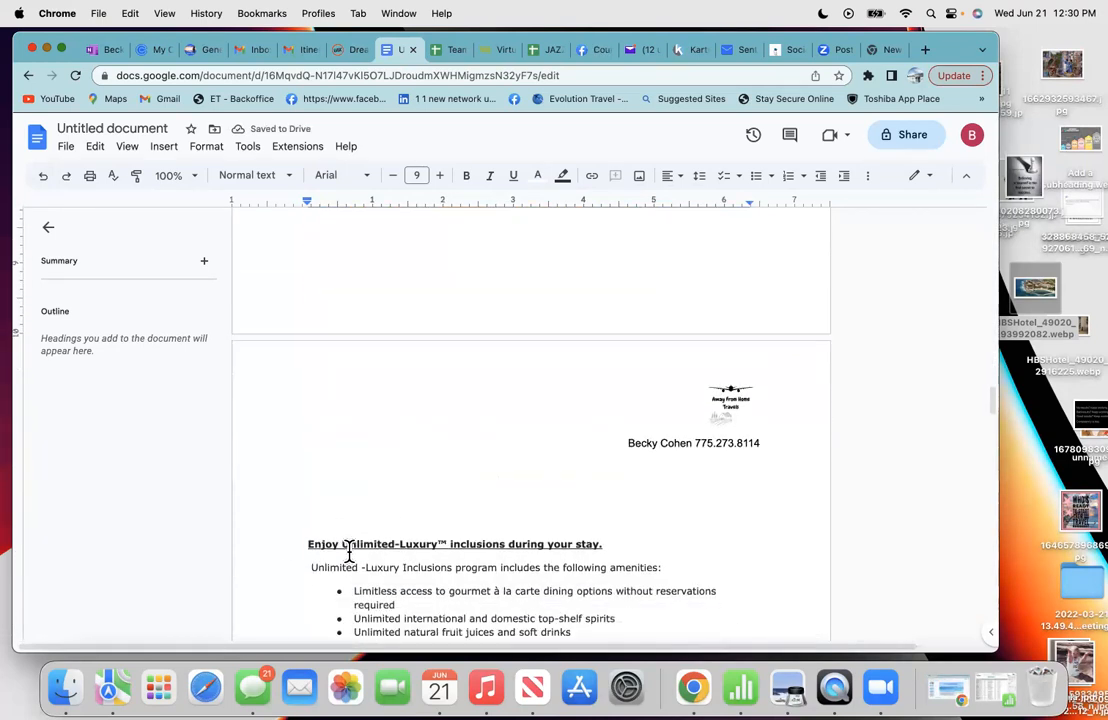
scroll(349, 551, "up", 1)
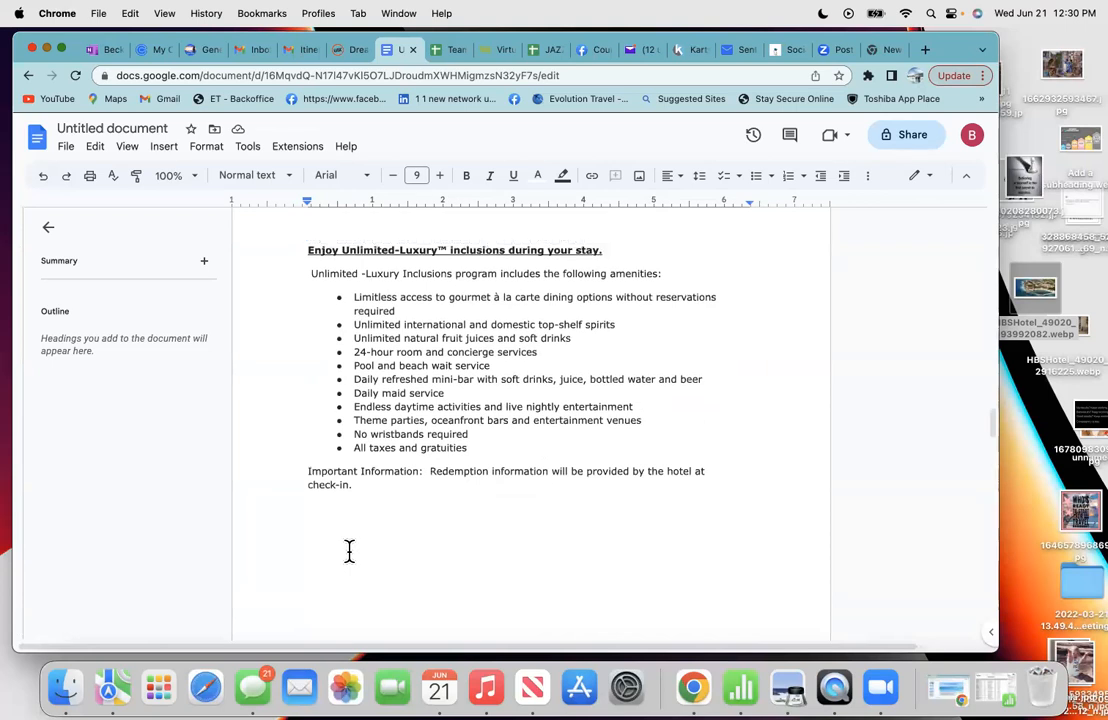
scroll(349, 551, "down", 2)
scroll(349, 551, "down", 2)
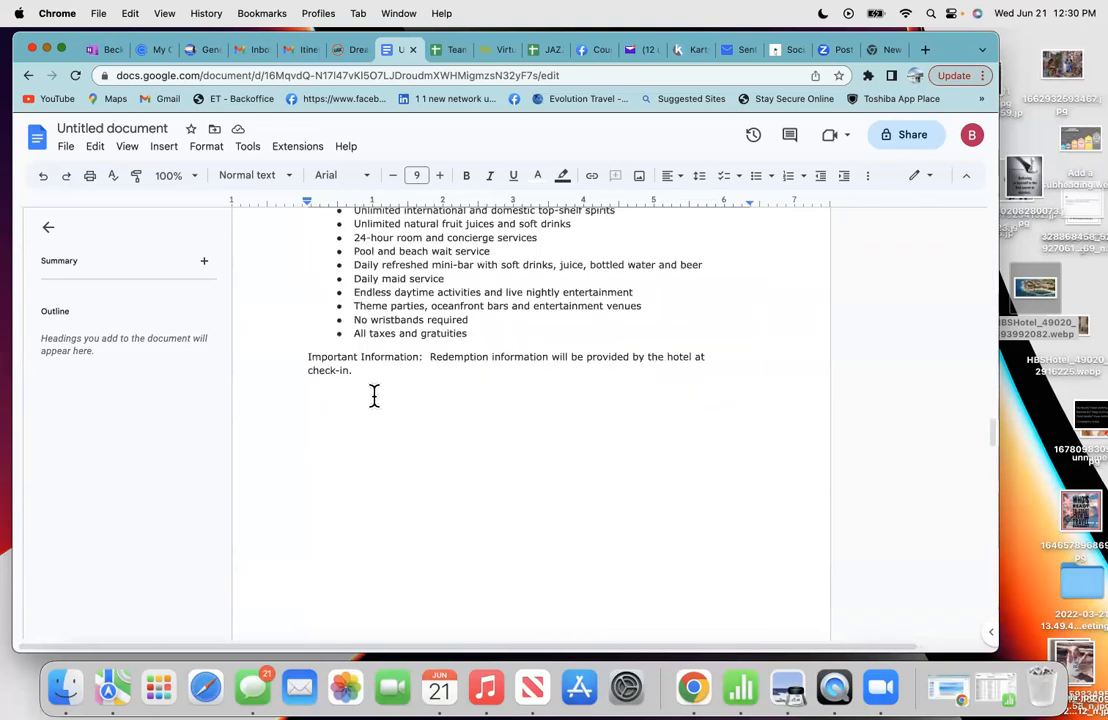
left_click_drag(352, 371, 302, 233)
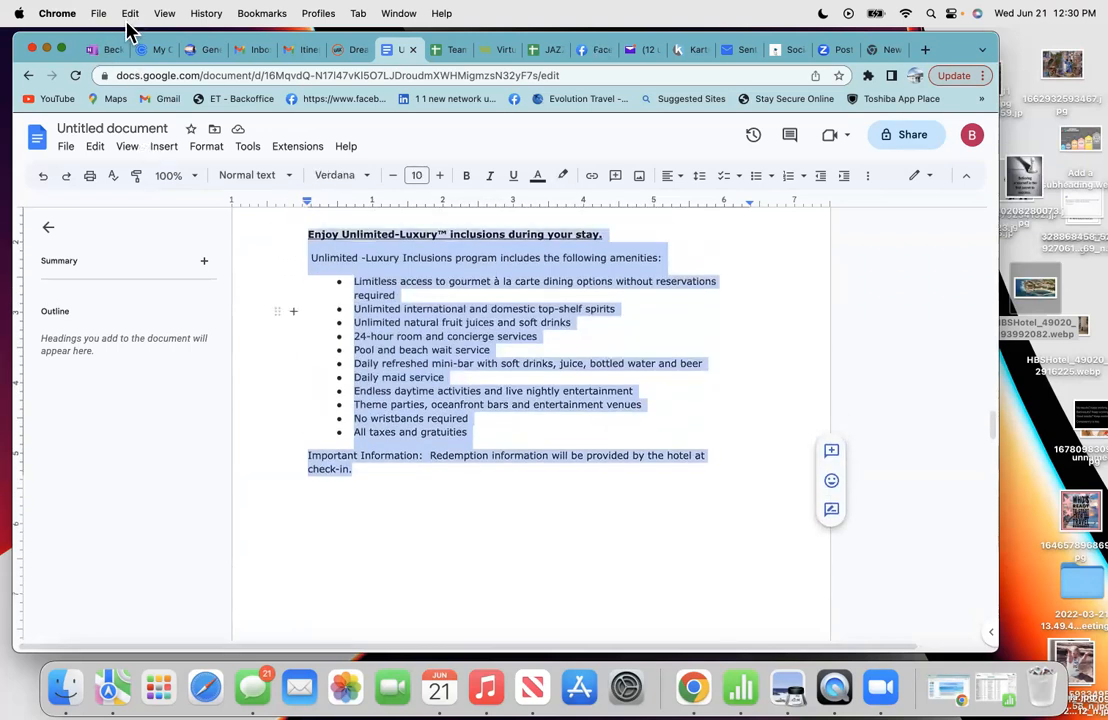
left_click(130, 13)
left_click(129, 80)
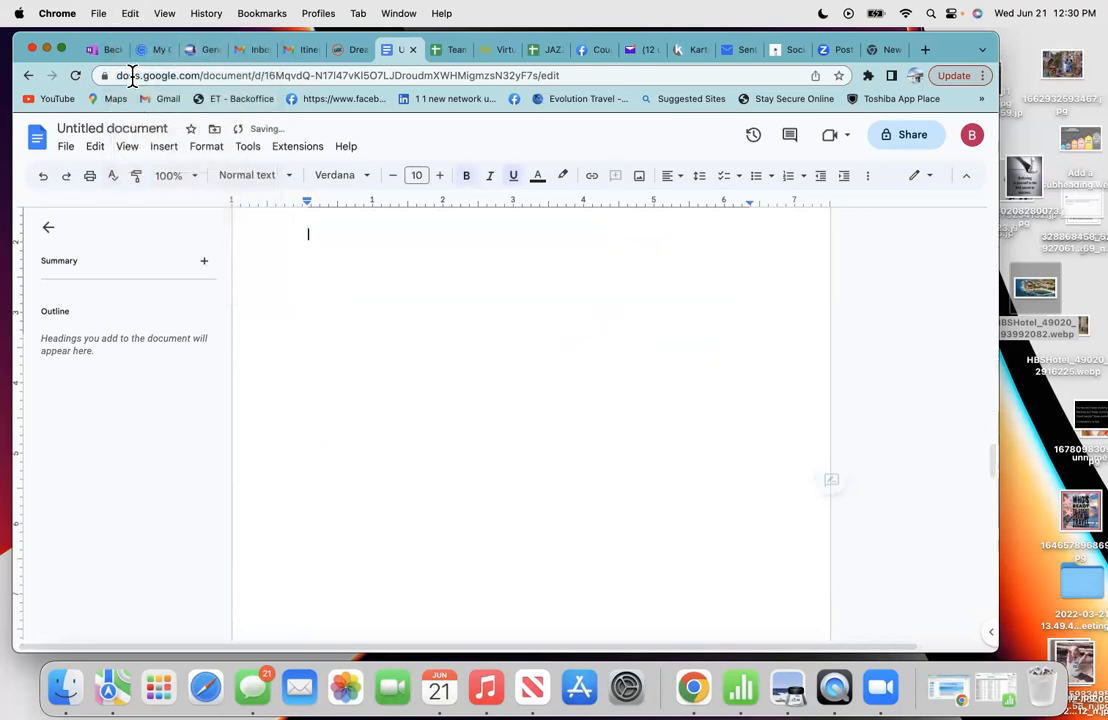
- Paste the inclusions block above Hotel Advisories with blank lines around it
scroll(283, 317, "down", 10)
scroll(283, 317, "up", 2)
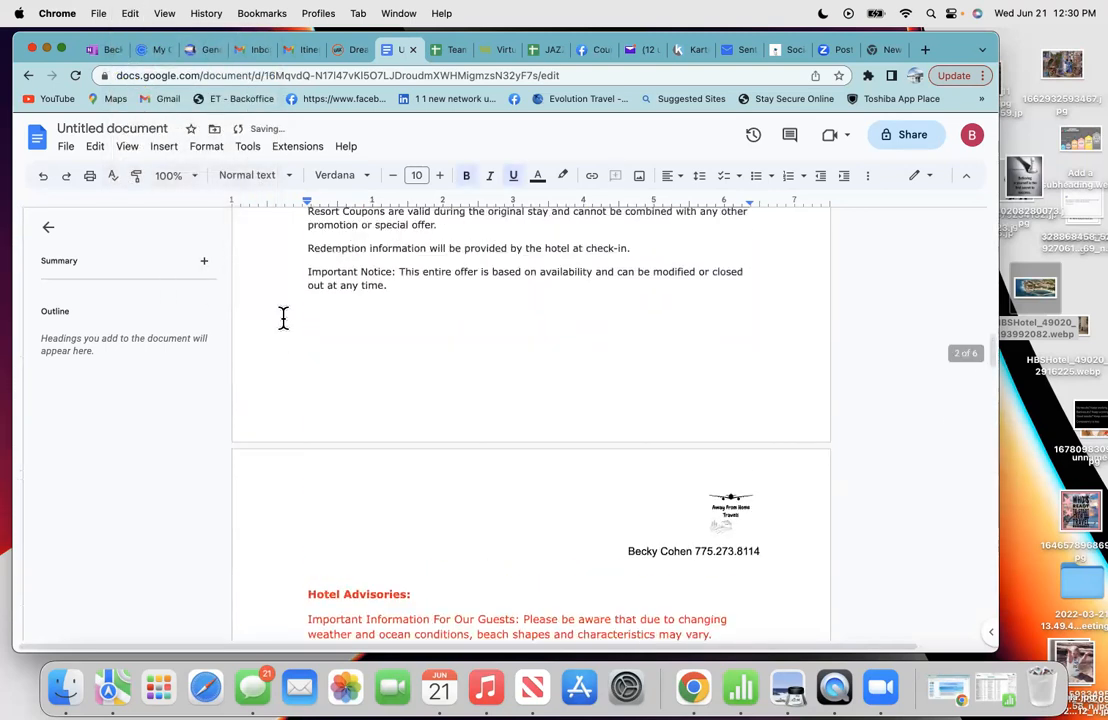
left_click(314, 517)
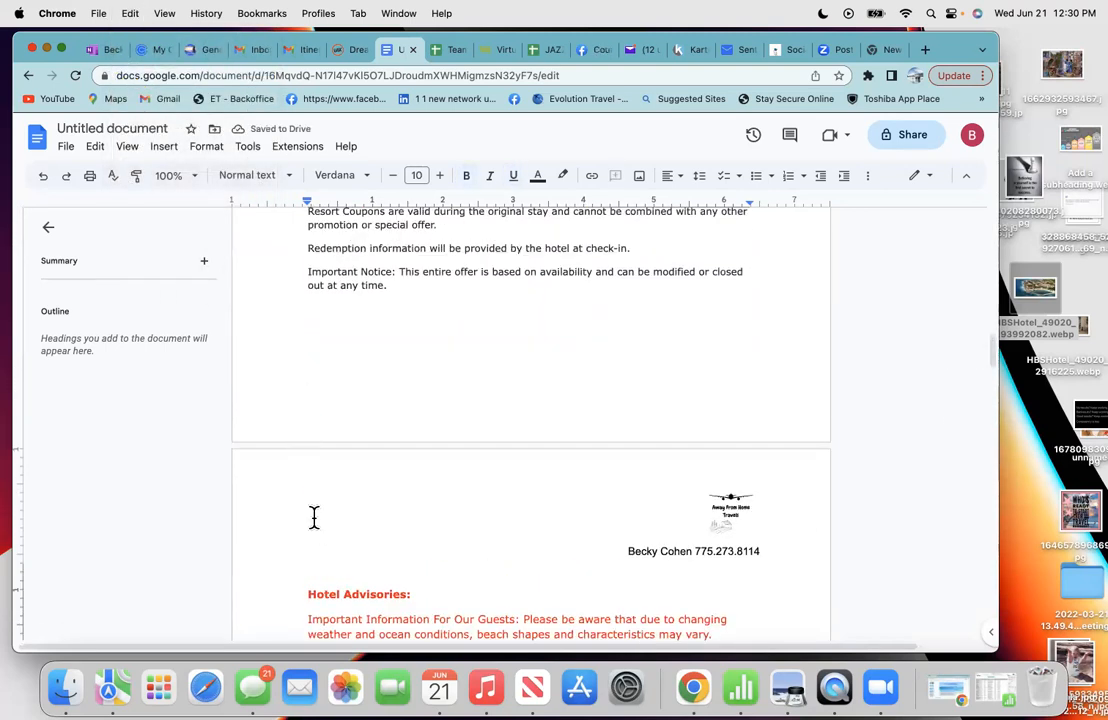
right_click(305, 625)
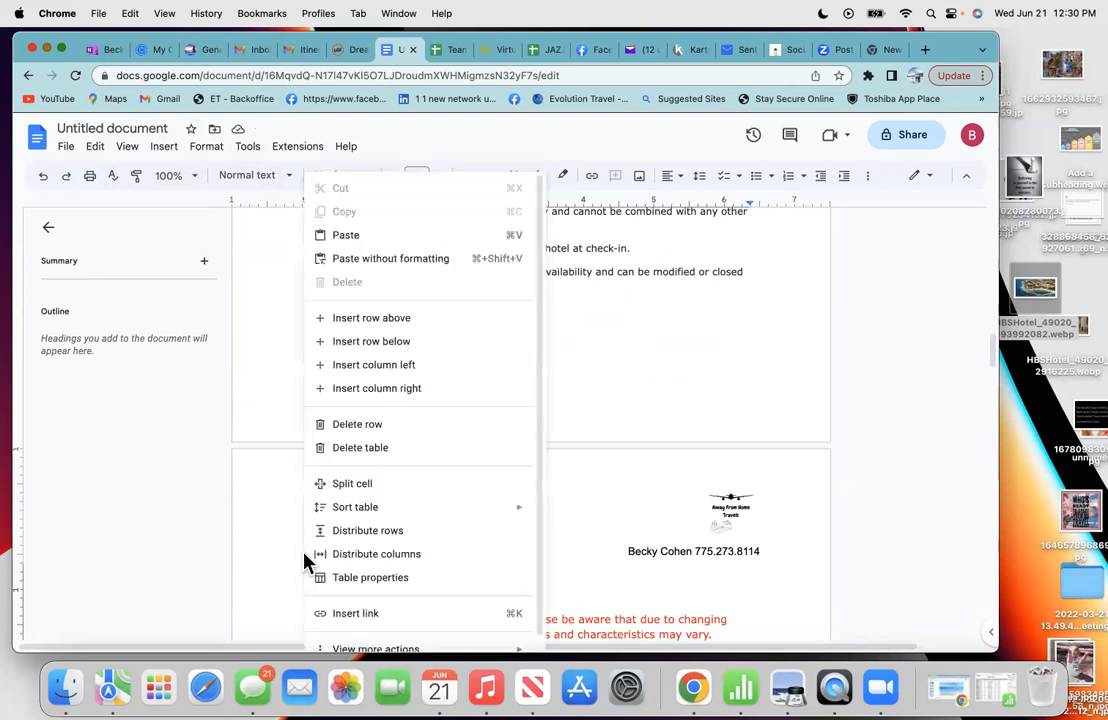
left_click(350, 237)
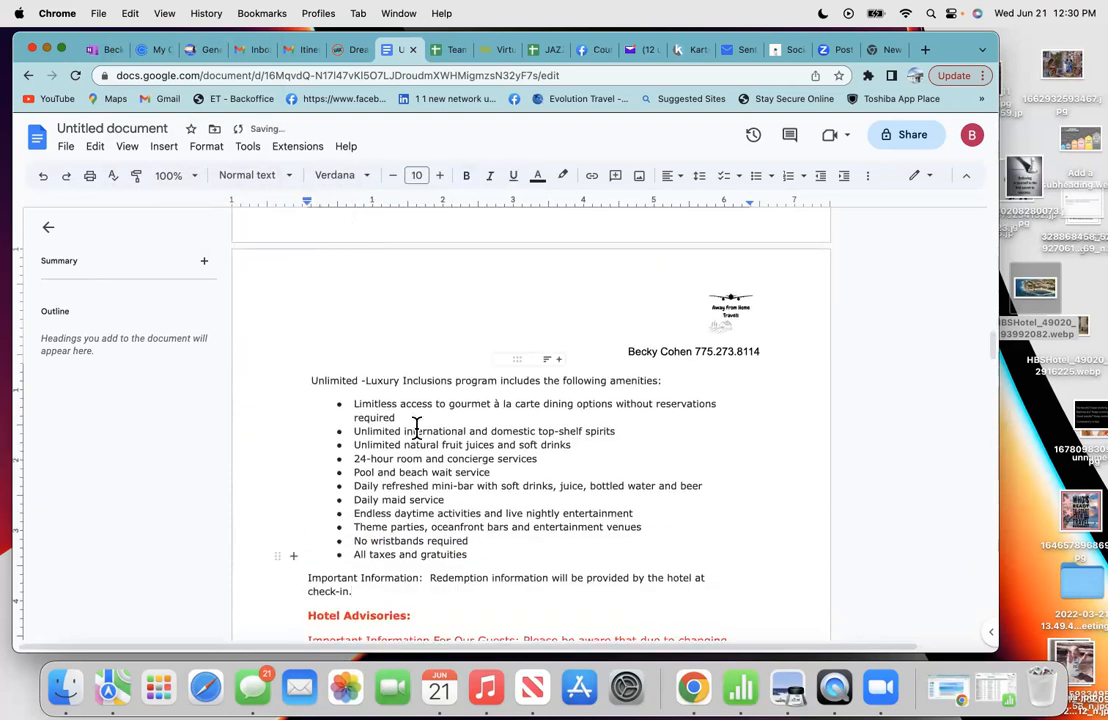
key("Return")
key("Return")
key("Return")
key("Return")
key("Return")
key("Return")
key("Return")
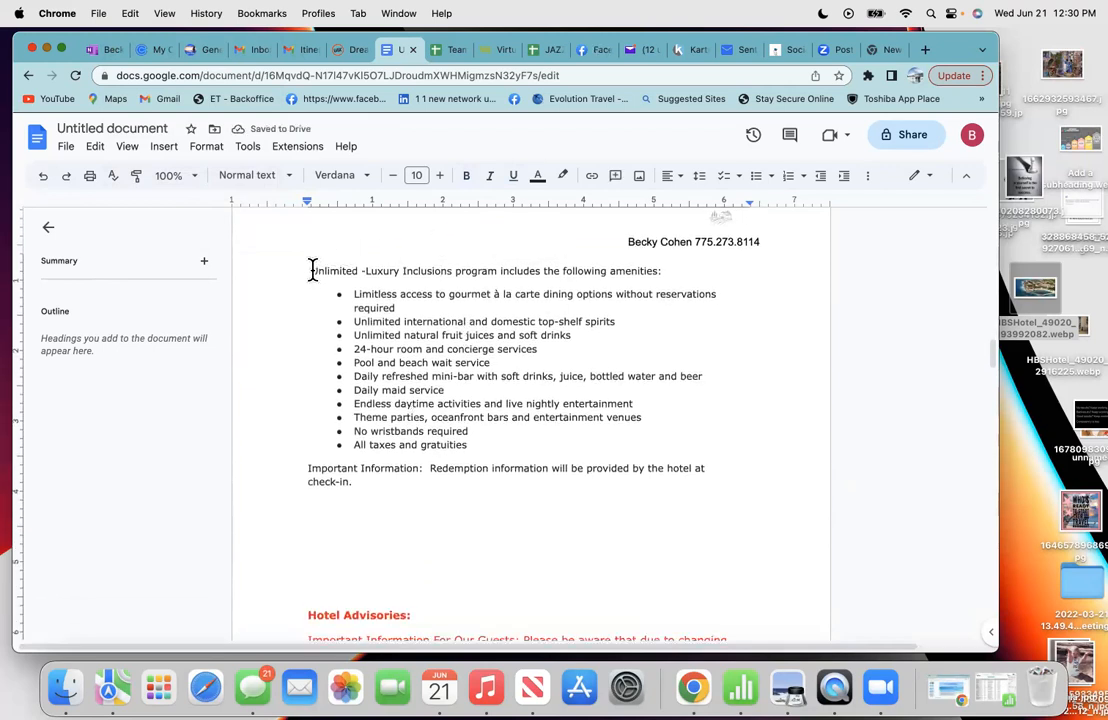
left_click(312, 270)
key("Return")
key("Return")
key("Return")
- Push Hotel Advisories onto the next page and move to the empty page below
scroll(312, 270, "down", 2)
scroll(304, 245, "up", 2)
scroll(304, 245, "up", 2)
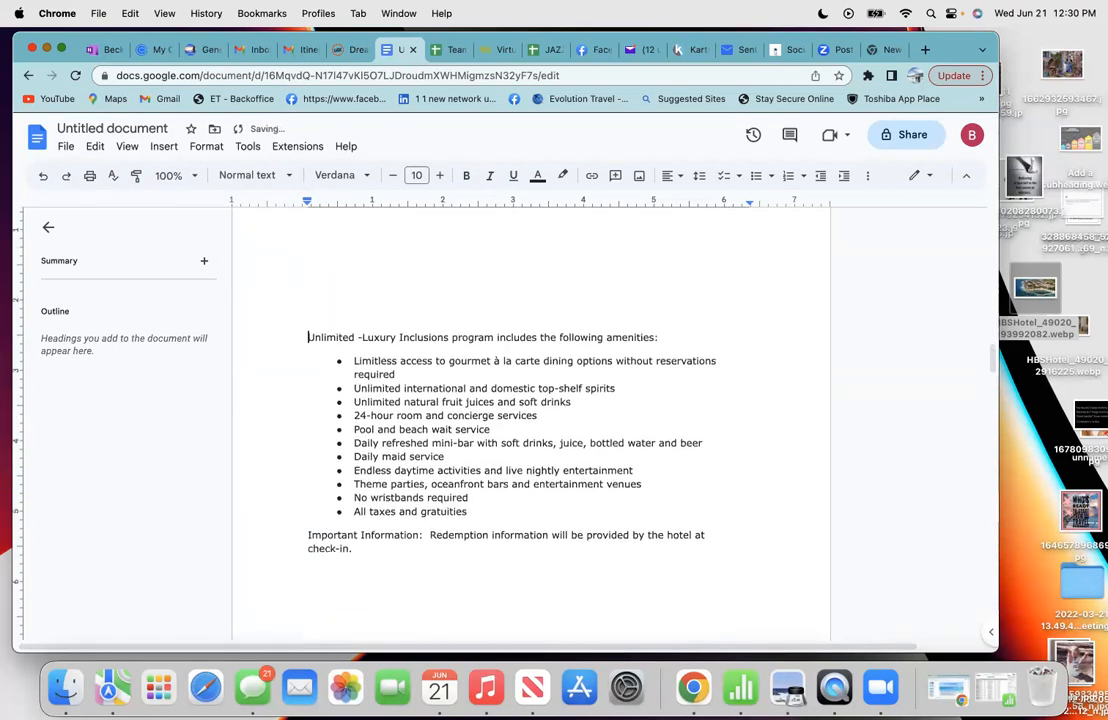
scroll(321, 476, "down", 3)
left_click(321, 490)
key("Return")
key("Return")
key("Return")
key("Return")
key("Return")
key("Return")
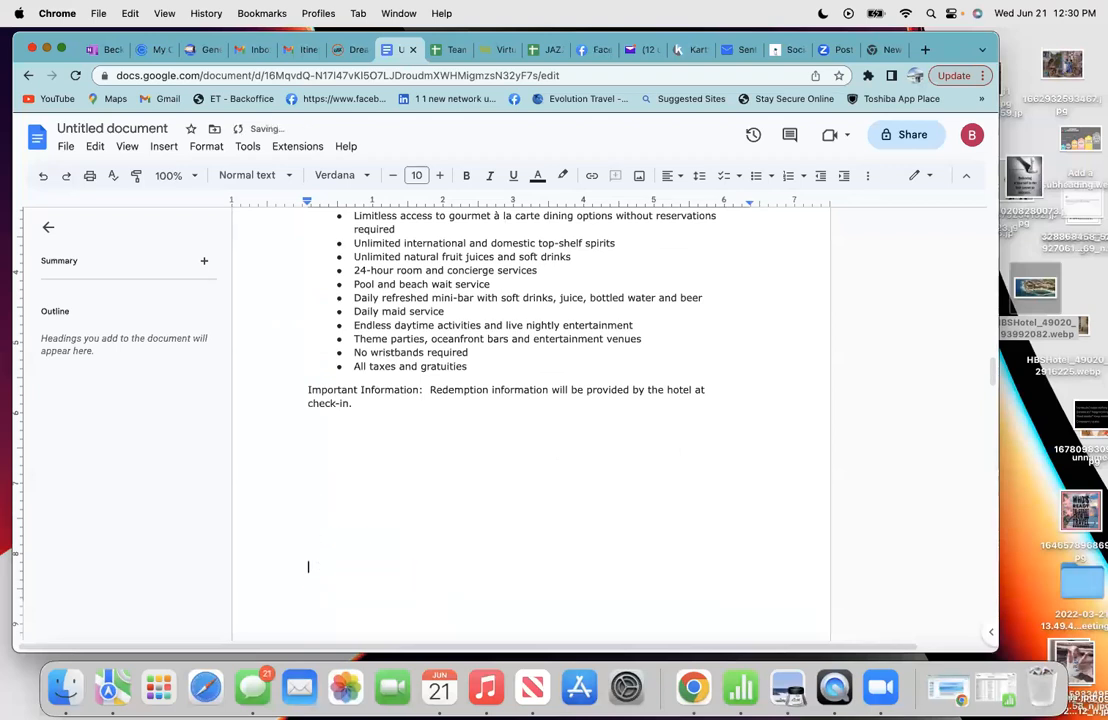
scroll(530, 420, "down", 6)
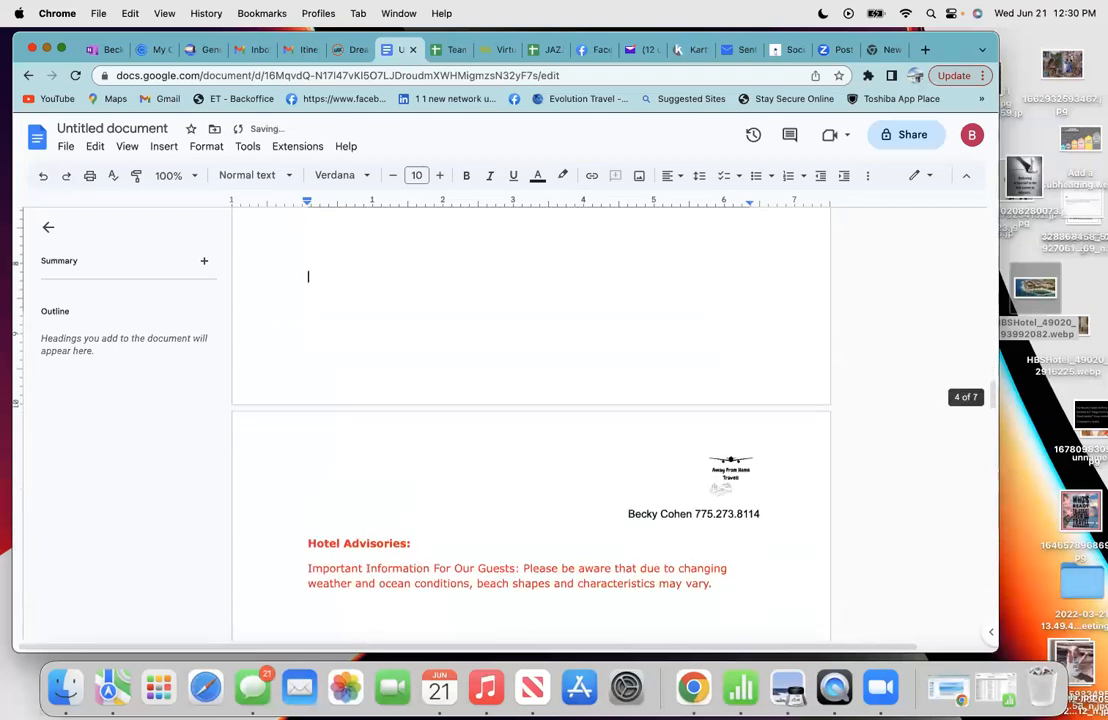
scroll(530, 420, "down", 9)
scroll(530, 420, "down", 4)
scroll(314, 473, "down", 5)
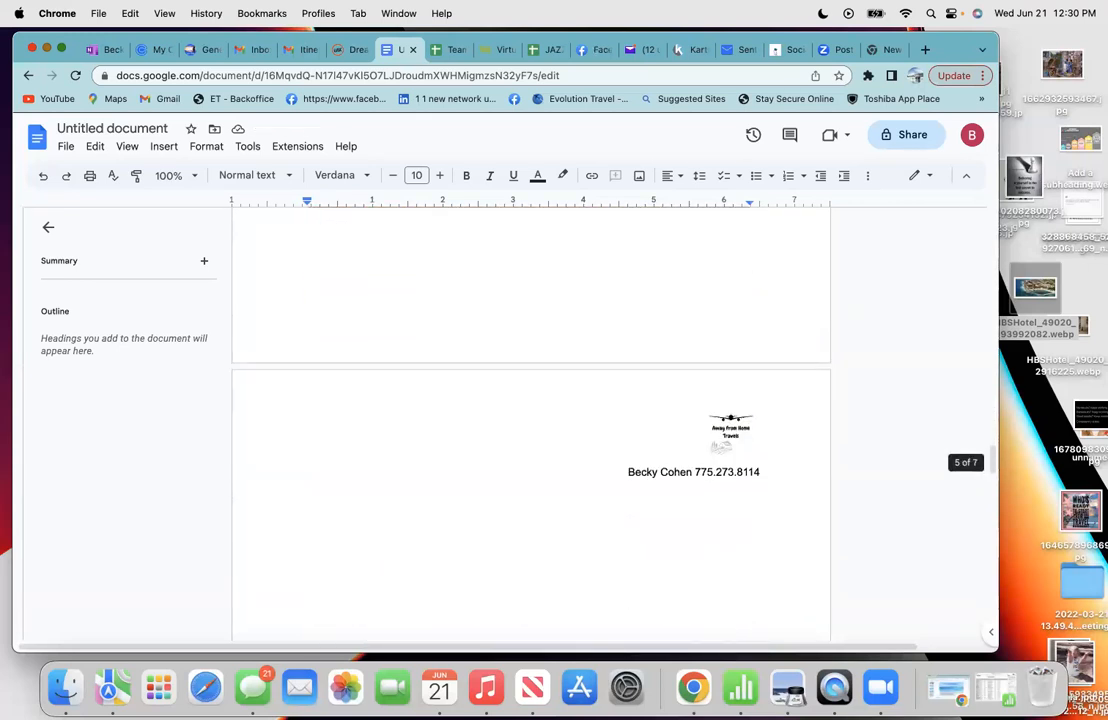
left_click(358, 286)
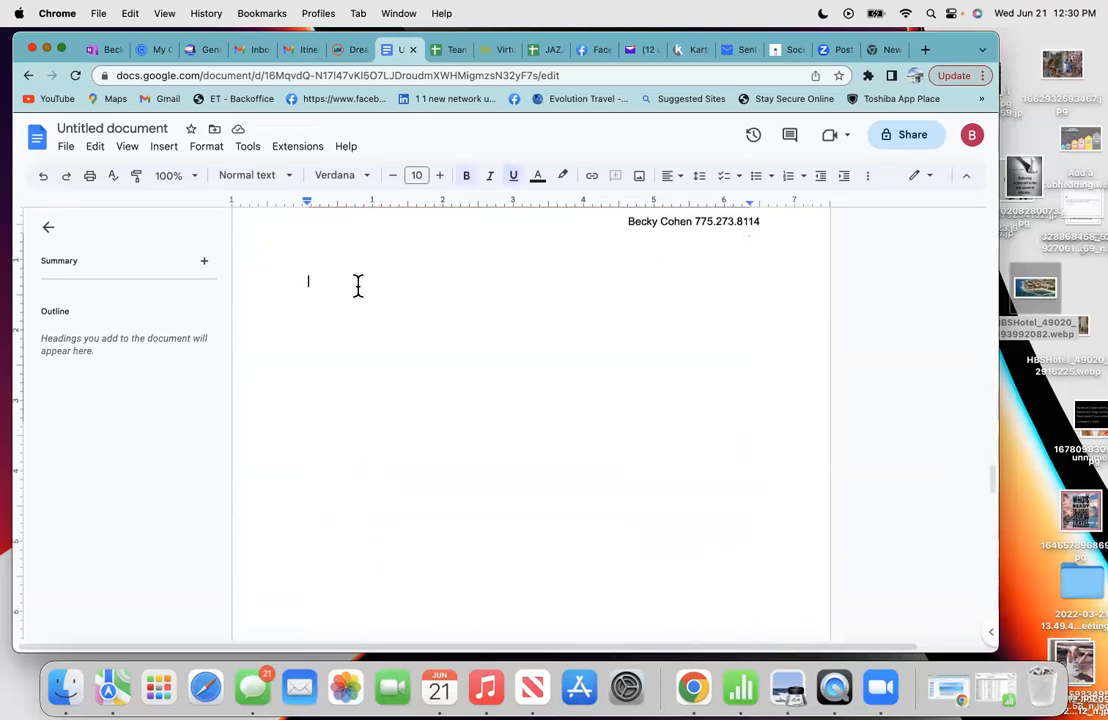
- Show the Activities information on the Dreams Aventuras Riviera Maya hotel page
left_click(337, 57)
scroll(340, 505, "down", 5)
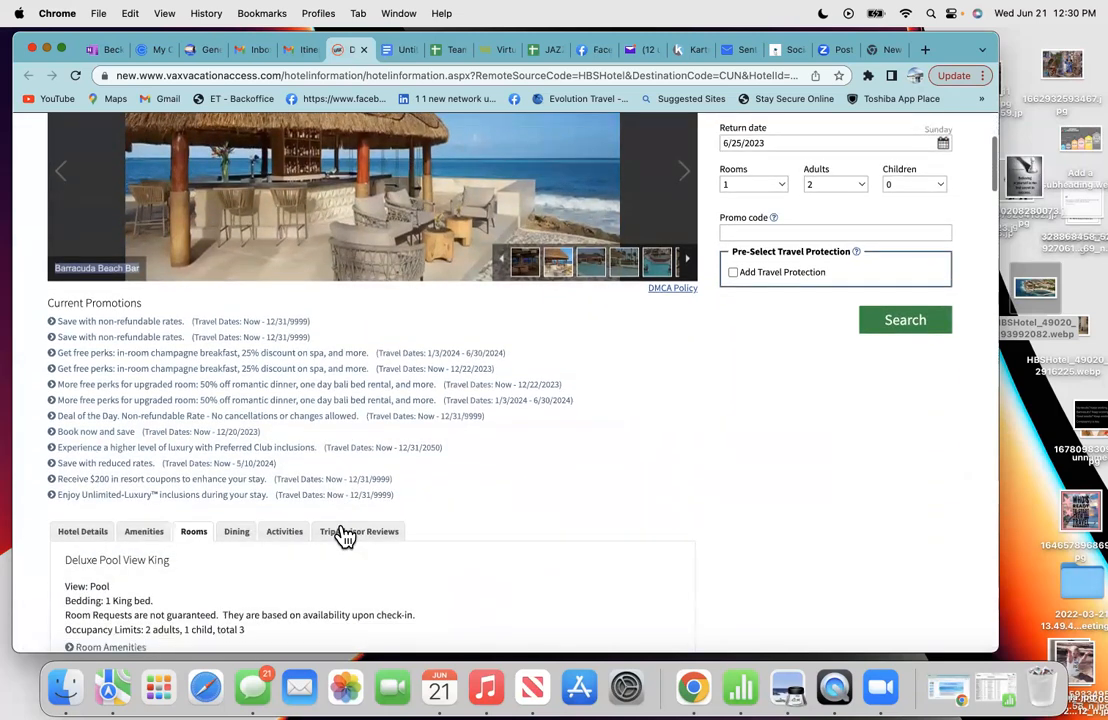
left_click(239, 533)
scroll(490, 532, "down", 5)
scroll(490, 530, "down", 3)
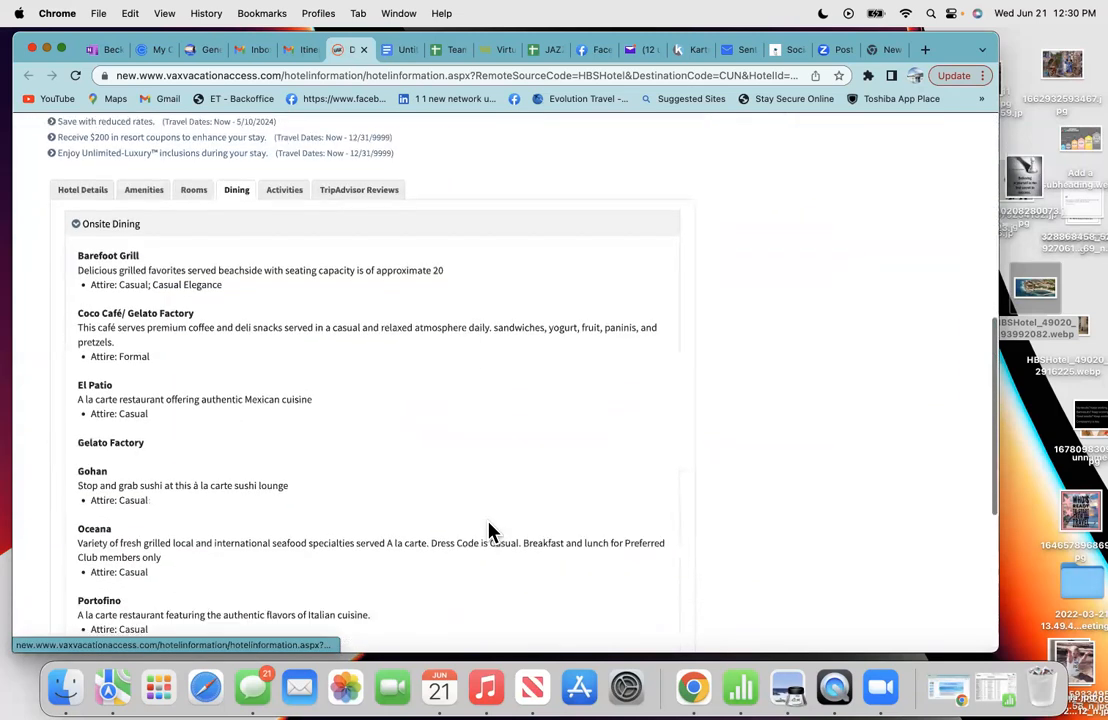
scroll(487, 522, "up", 5)
scroll(478, 500, "up", 2)
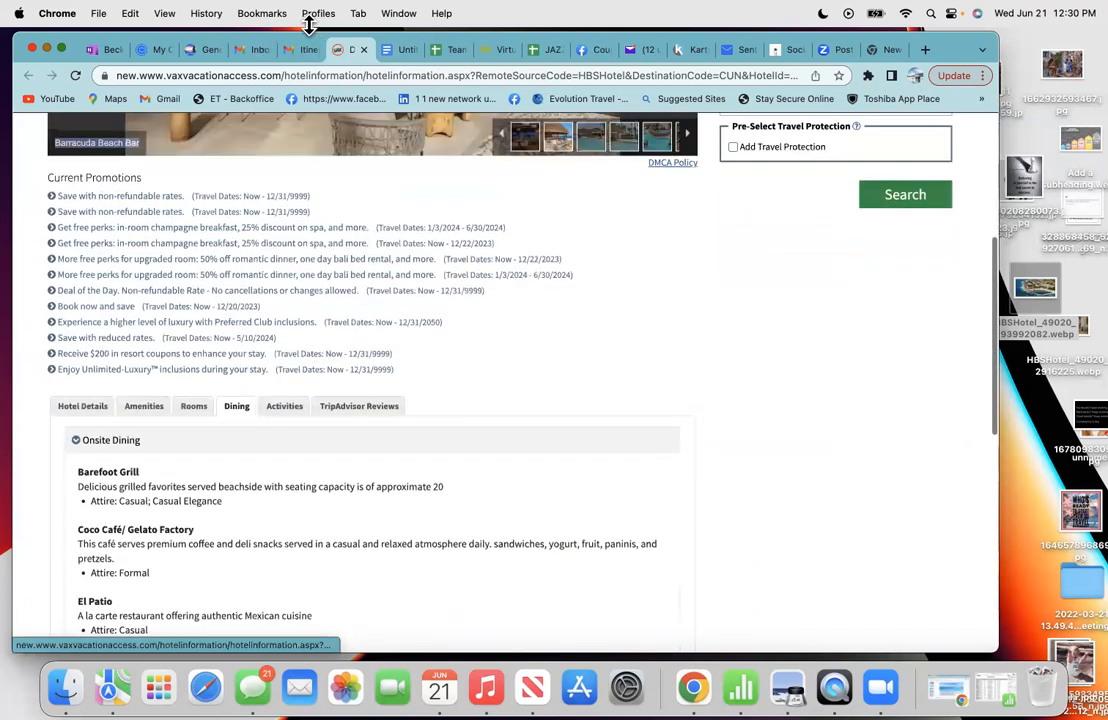
scroll(245, 460, "down", 1)
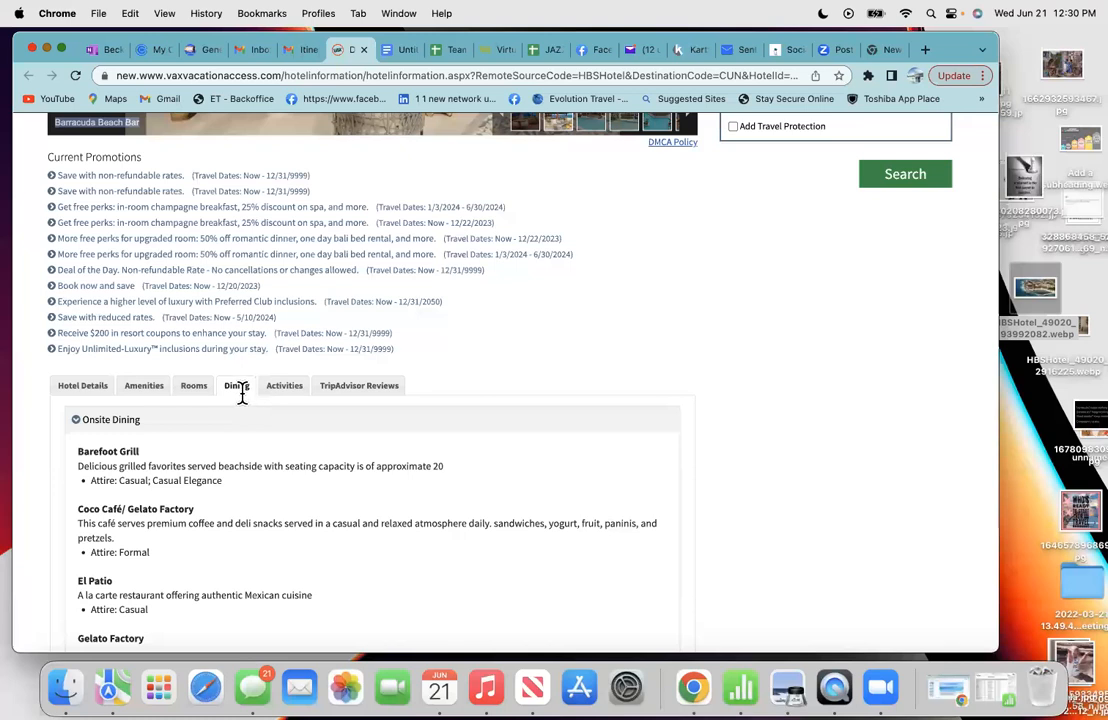
scroll(245, 450, "down", 1)
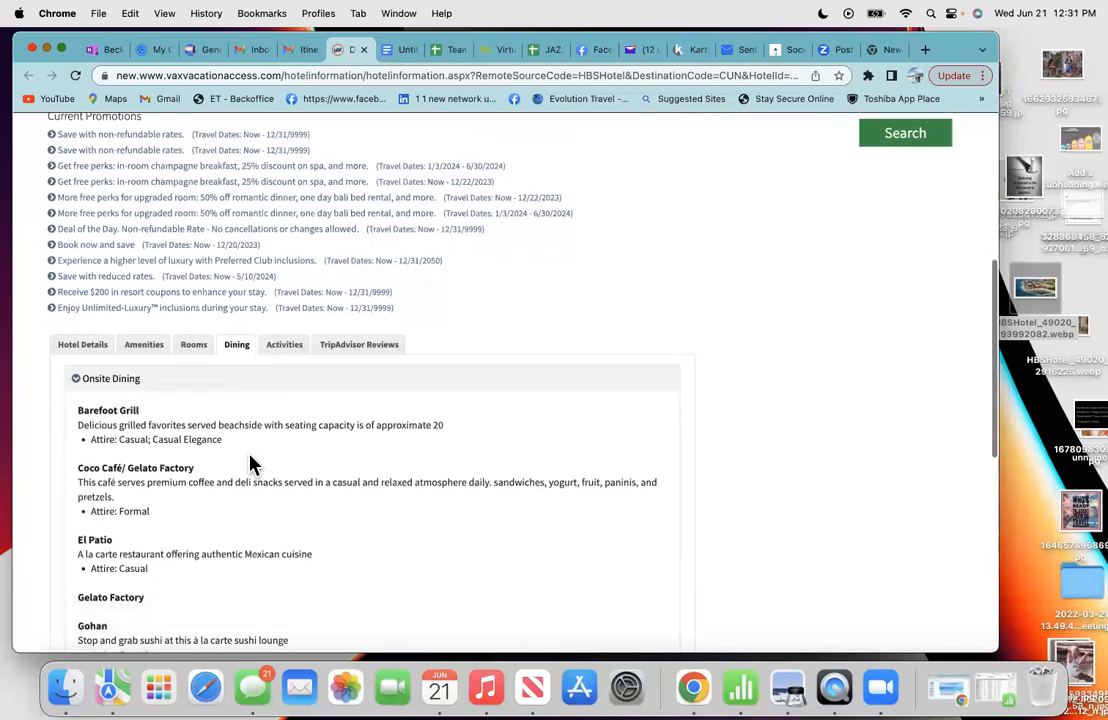
left_click(284, 346)
scroll(198, 561, "down", 3)
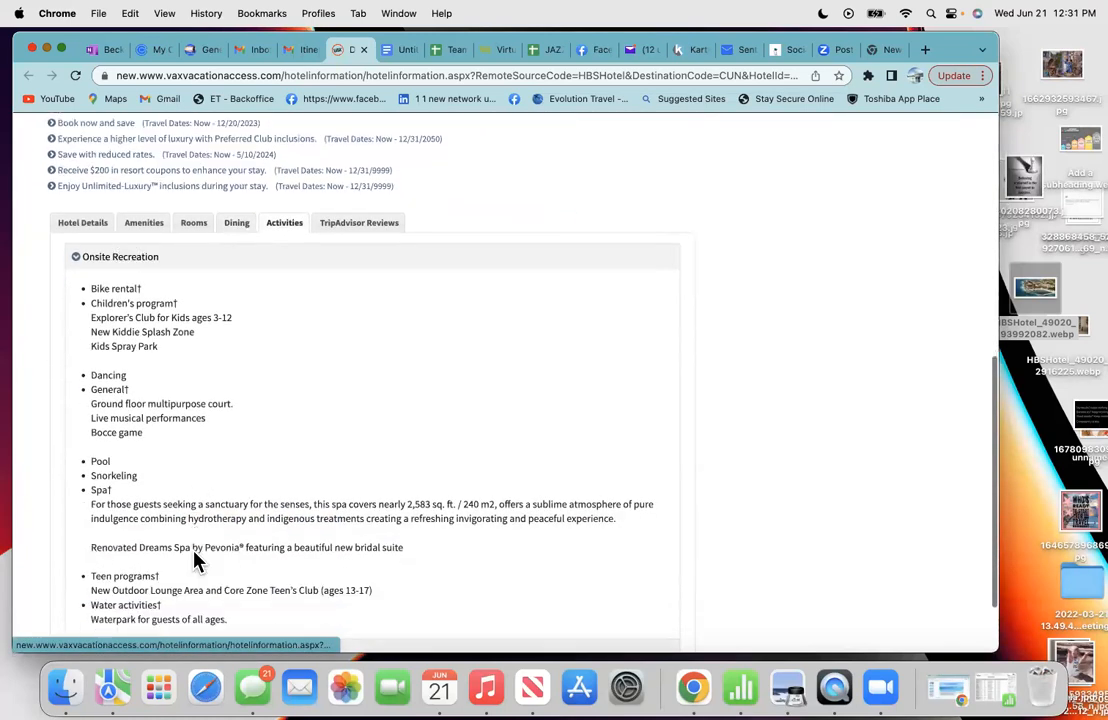
scroll(196, 558, "down", 3)
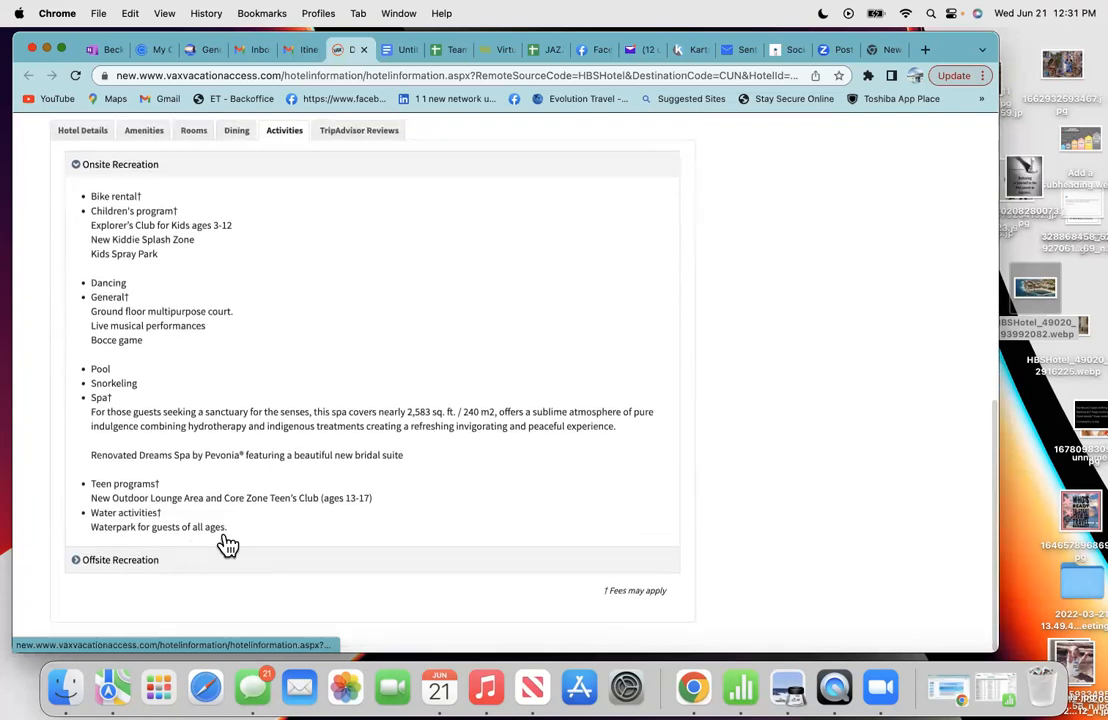
- Copy the full Onsite Recreation activities list
left_click_drag(233, 532, 74, 200)
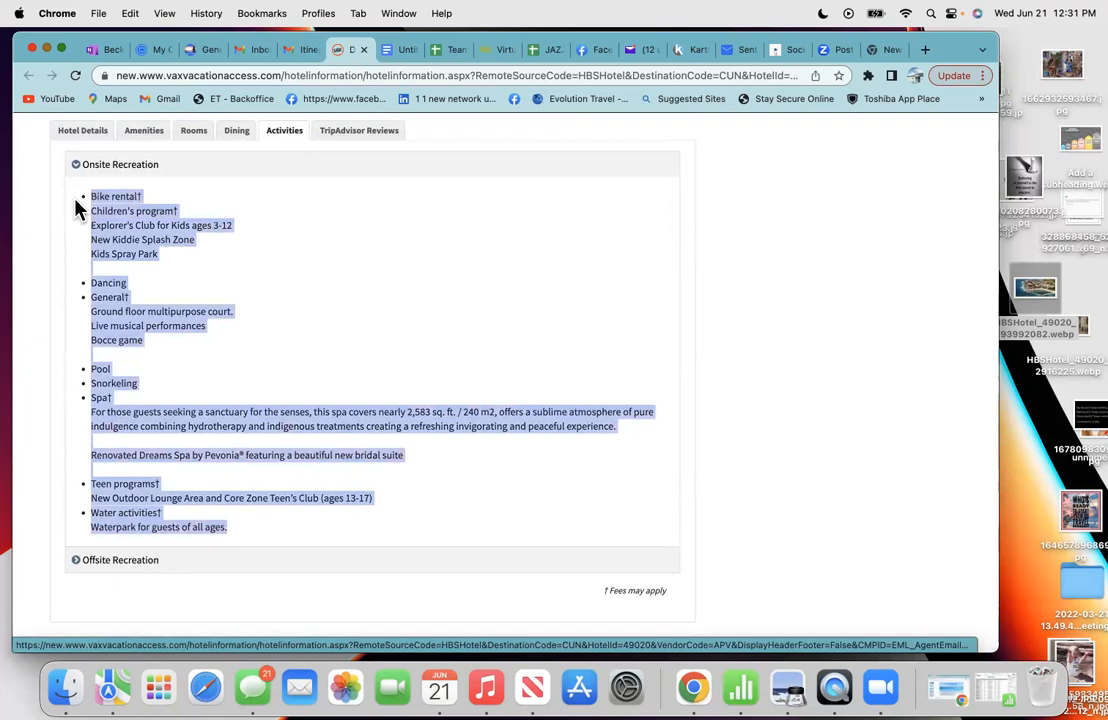
right_click(132, 225)
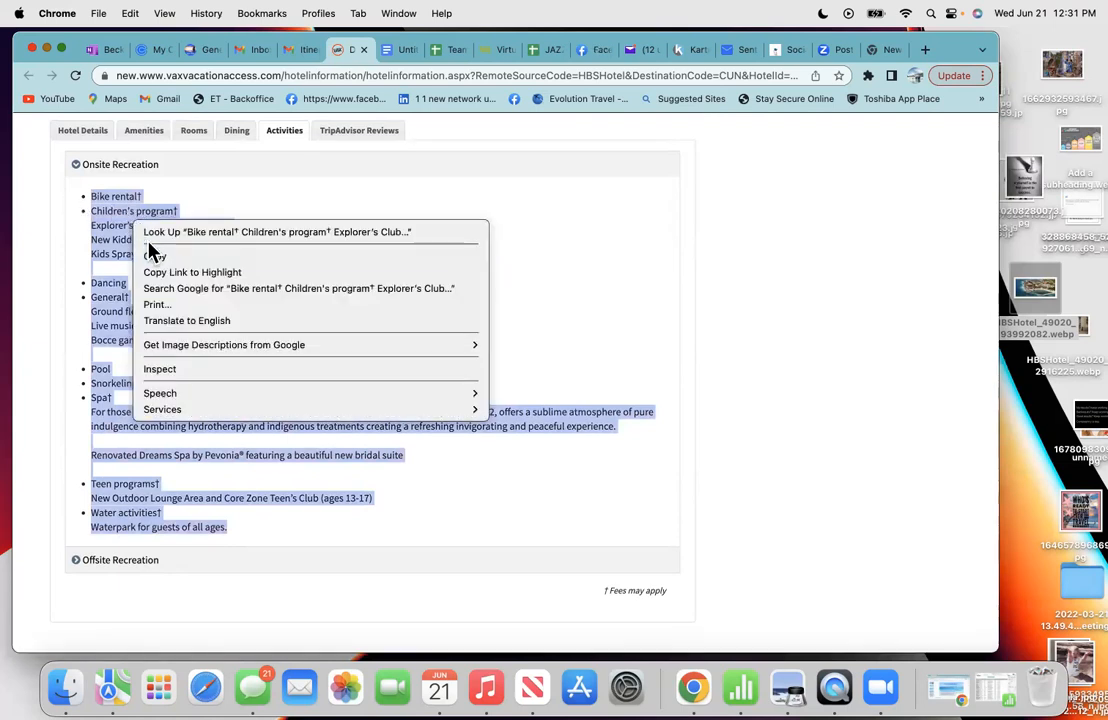
left_click(157, 258)
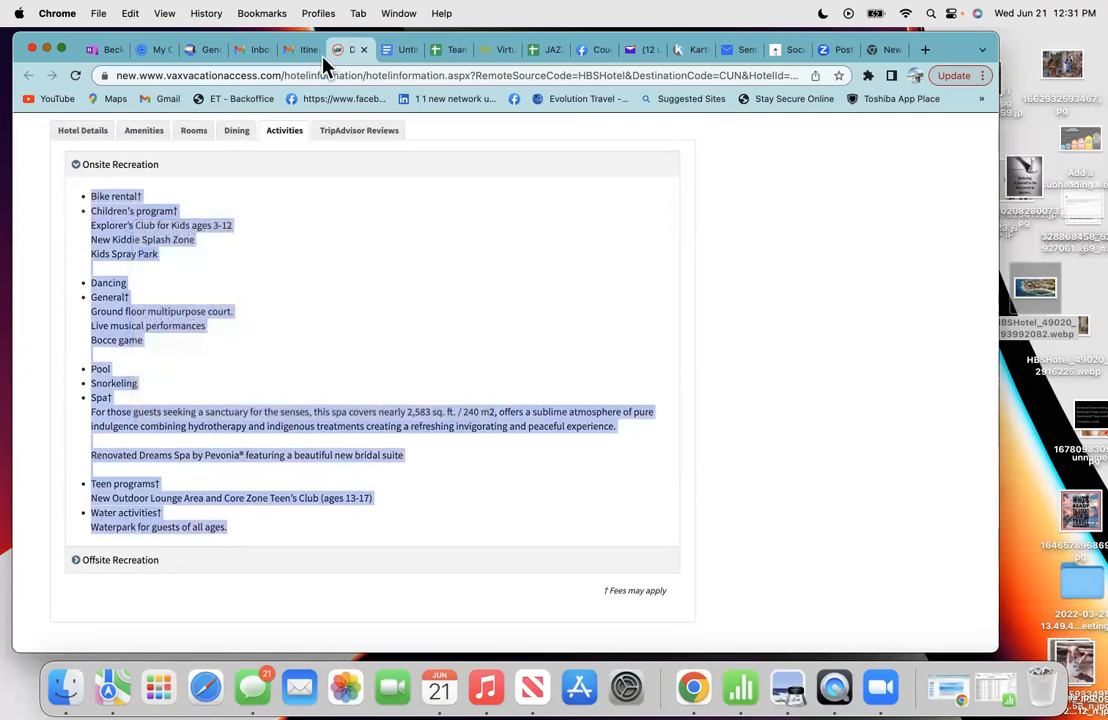
left_click(393, 50)
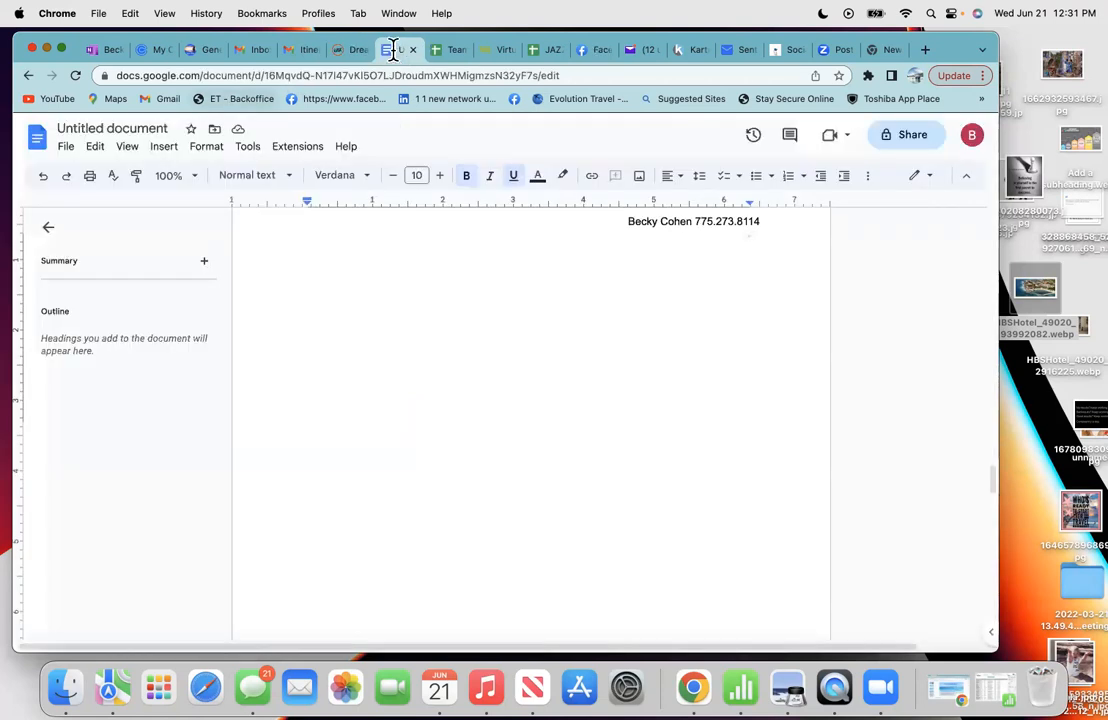
- Paste the recreation list and delete the daggers after General, Bike rental and Teen programs
right_click(313, 283)
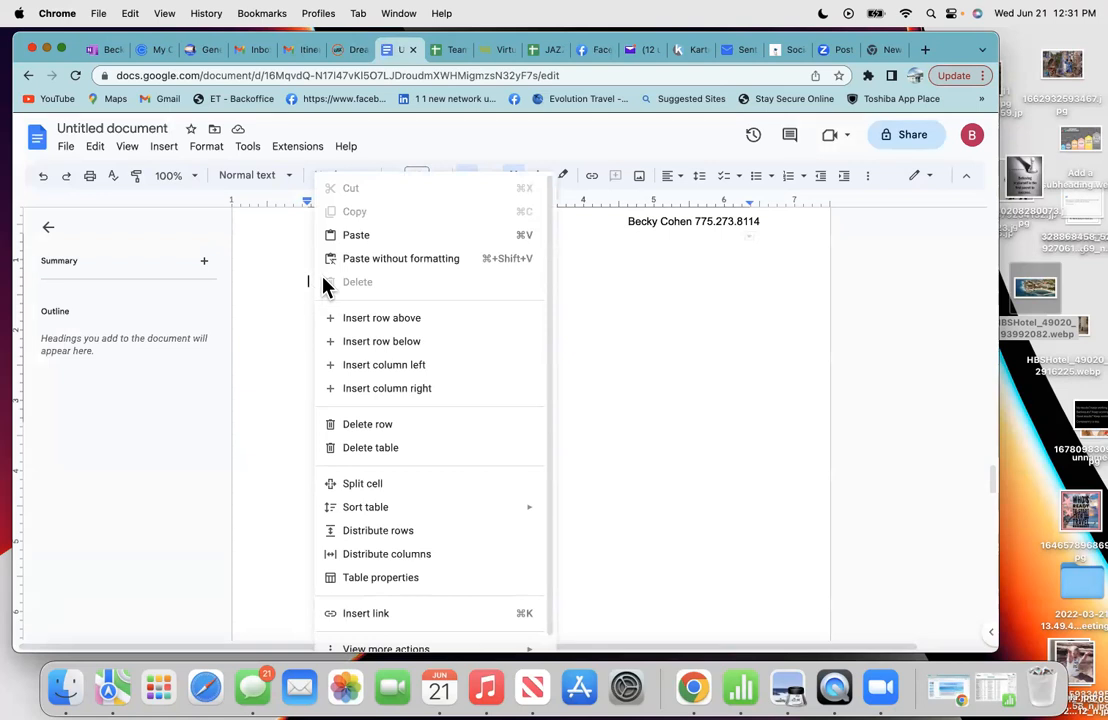
left_click(355, 240)
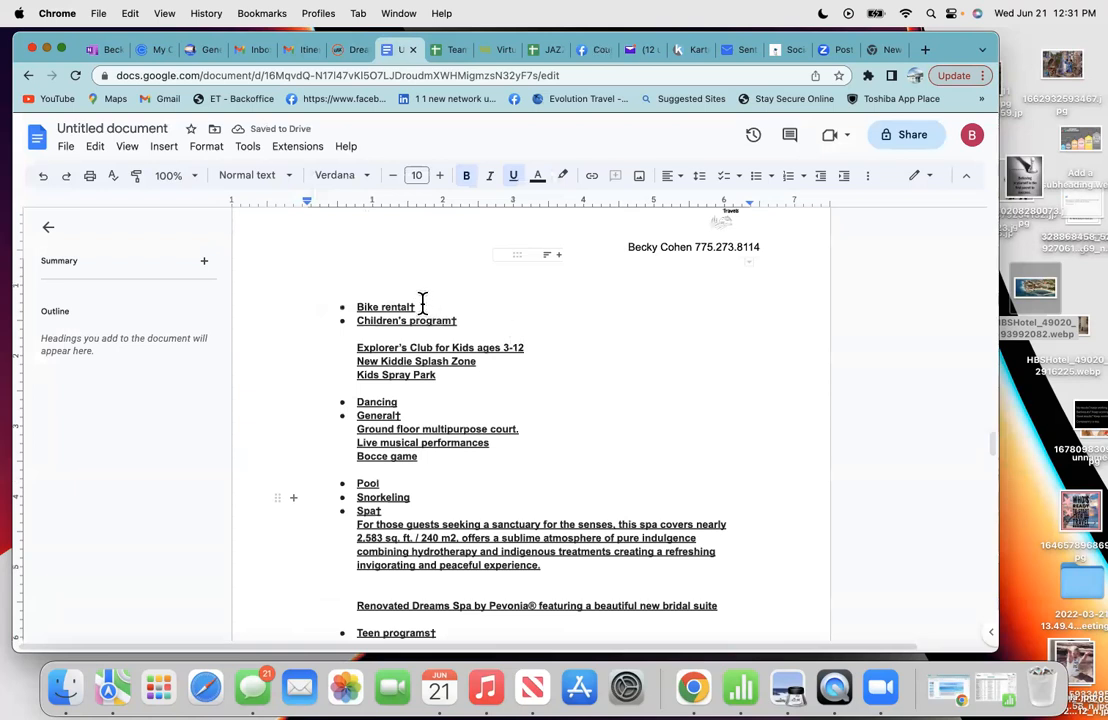
left_click(399, 415)
key("BackSpace")
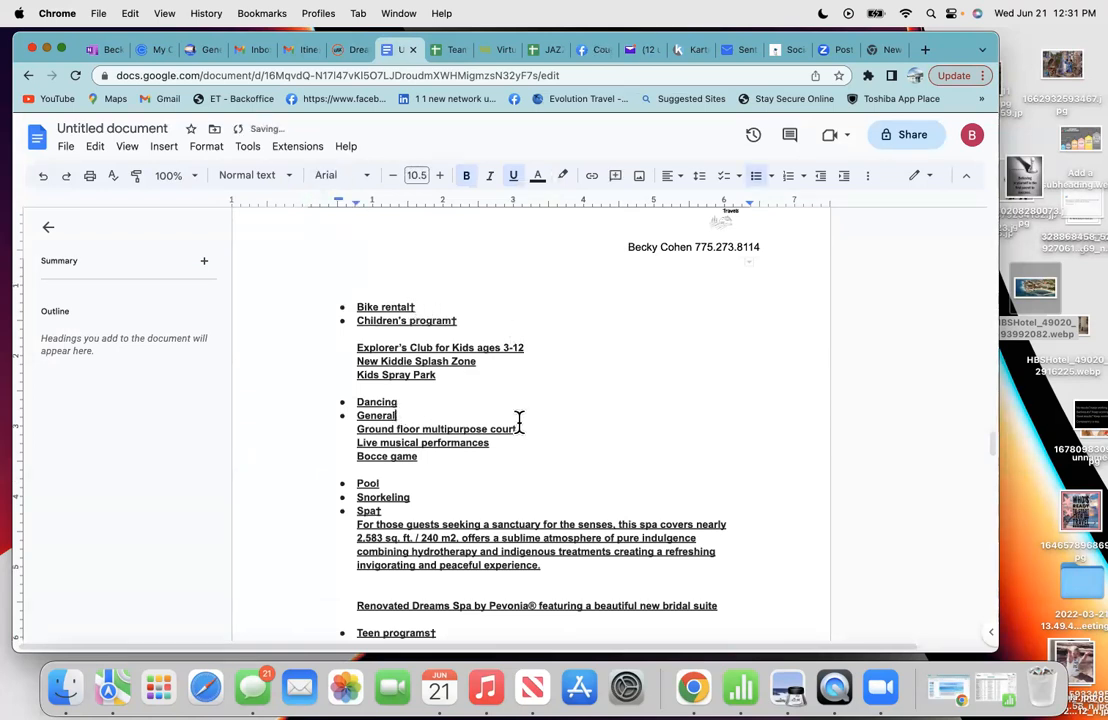
left_click(415, 307)
key("BackSpace")
scroll(462, 402, "down", 3)
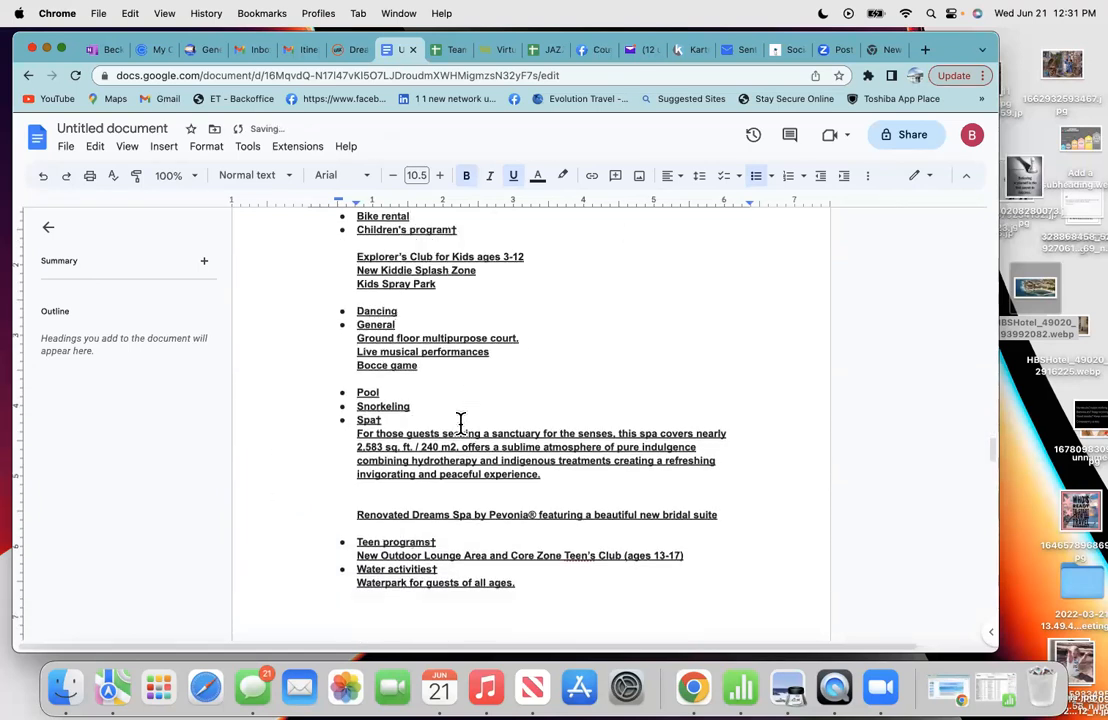
scroll(461, 420, "down", 1)
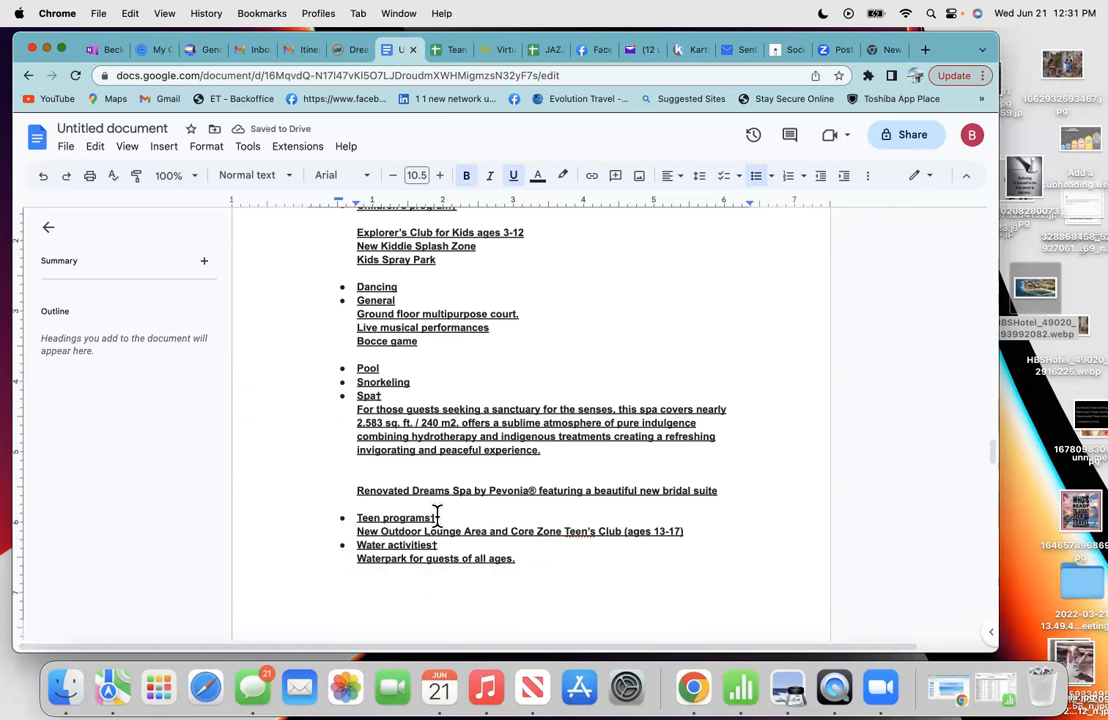
left_click(436, 517)
key("BackSpace")
scroll(470, 366, "up", 4)
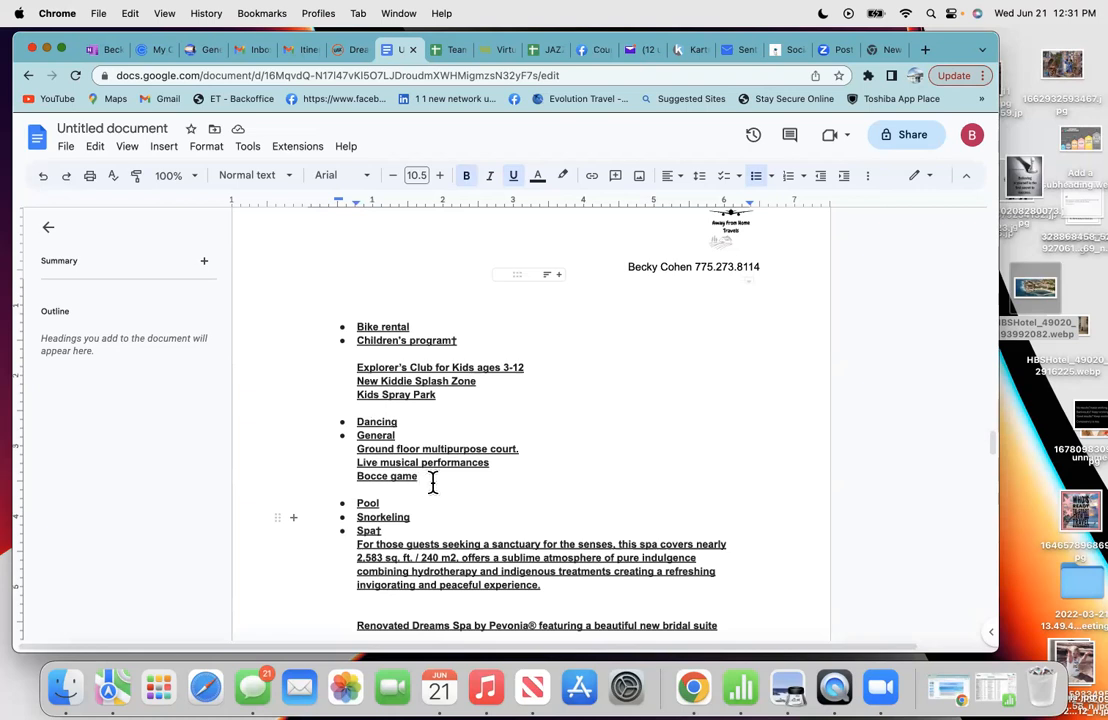
- Add one empty line after Bocce game, removing its bullet and the surplus empty lines
key("Return")
key("Return")
key("Return")
key("Return")
key("Return")
key("Return")
key("Return")
key("Return")
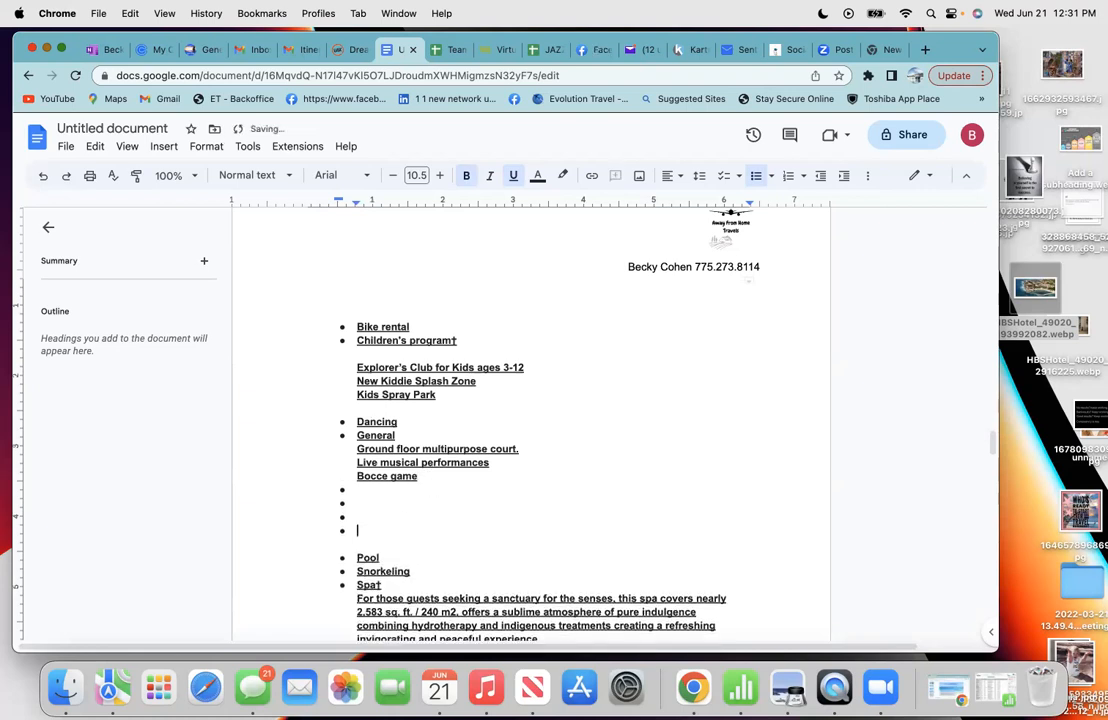
key("Return")
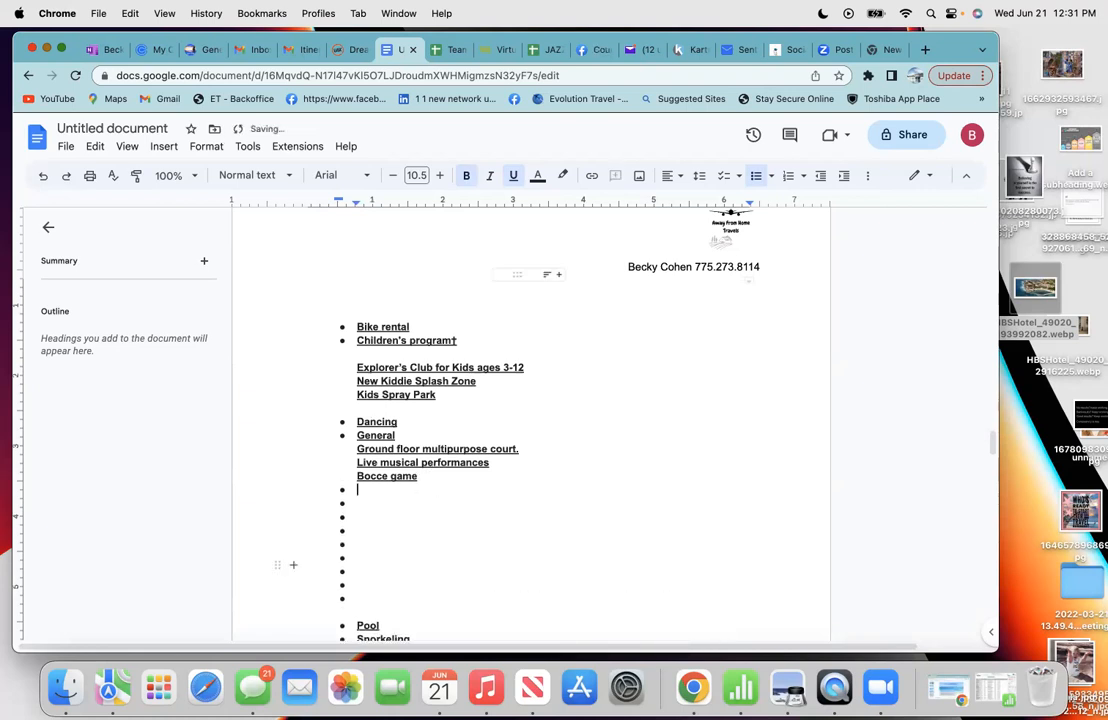
key("BackSpace")
key("BackSpace")
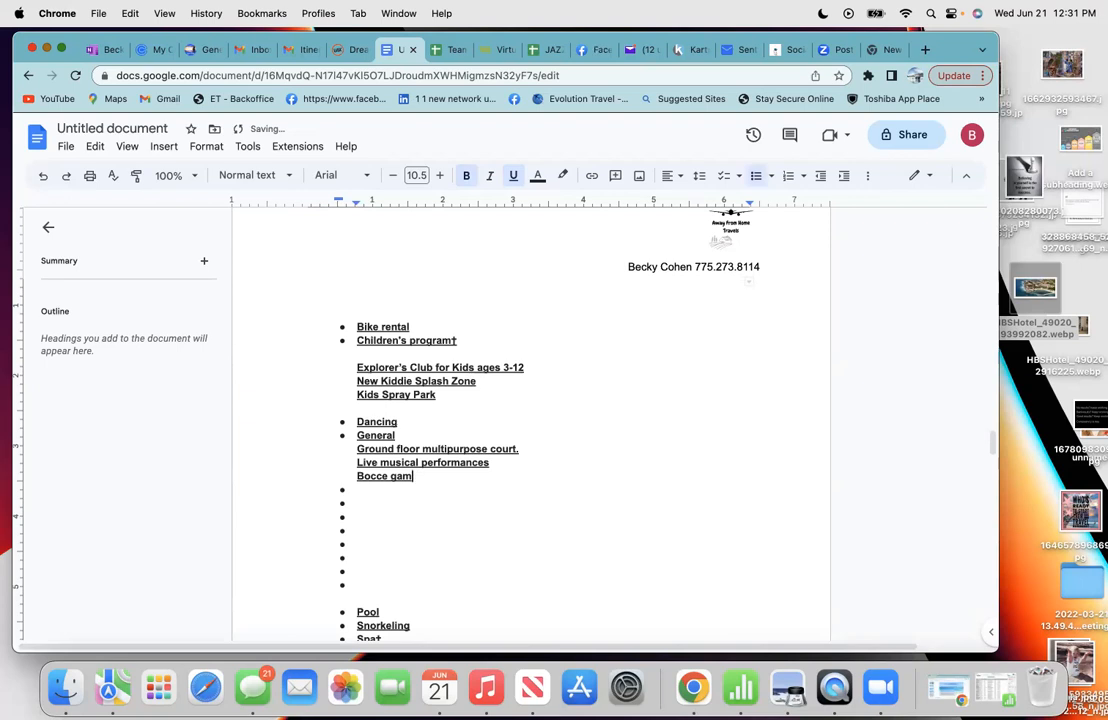
left_click(350, 585)
key("BackSpace")
key("BackSpace")
key("BackSpace")
key("BackSpace")
key("BackSpace")
key("BackSpace")
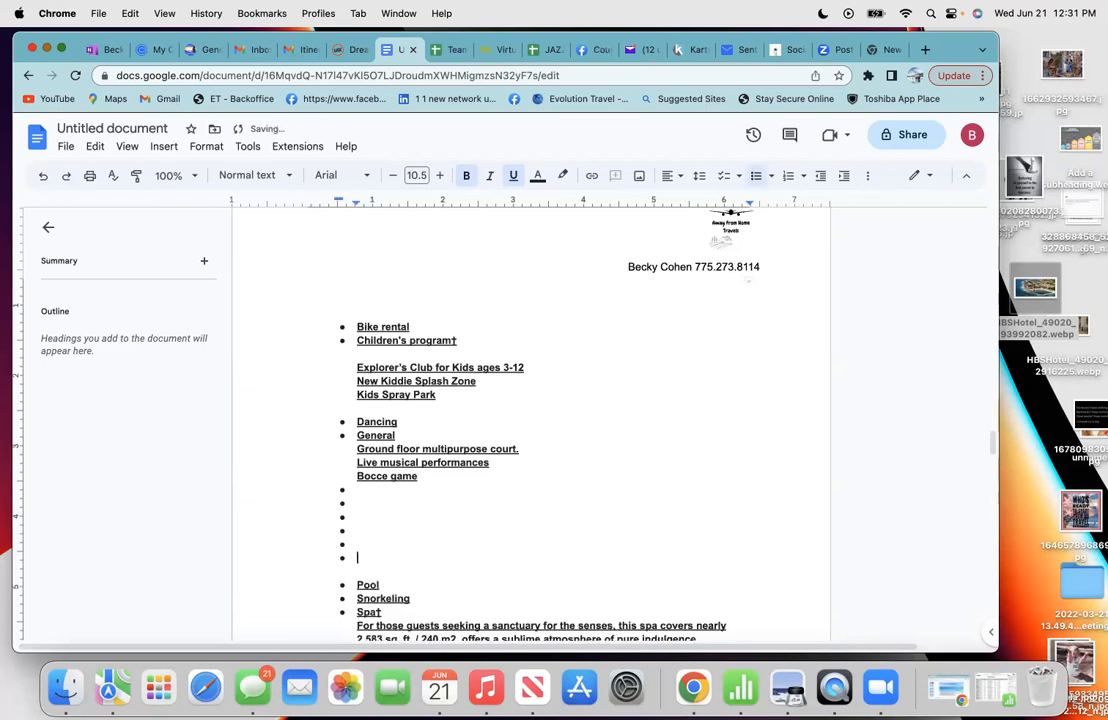
key("BackSpace")
key("BackSpace")
key("BackSpace")
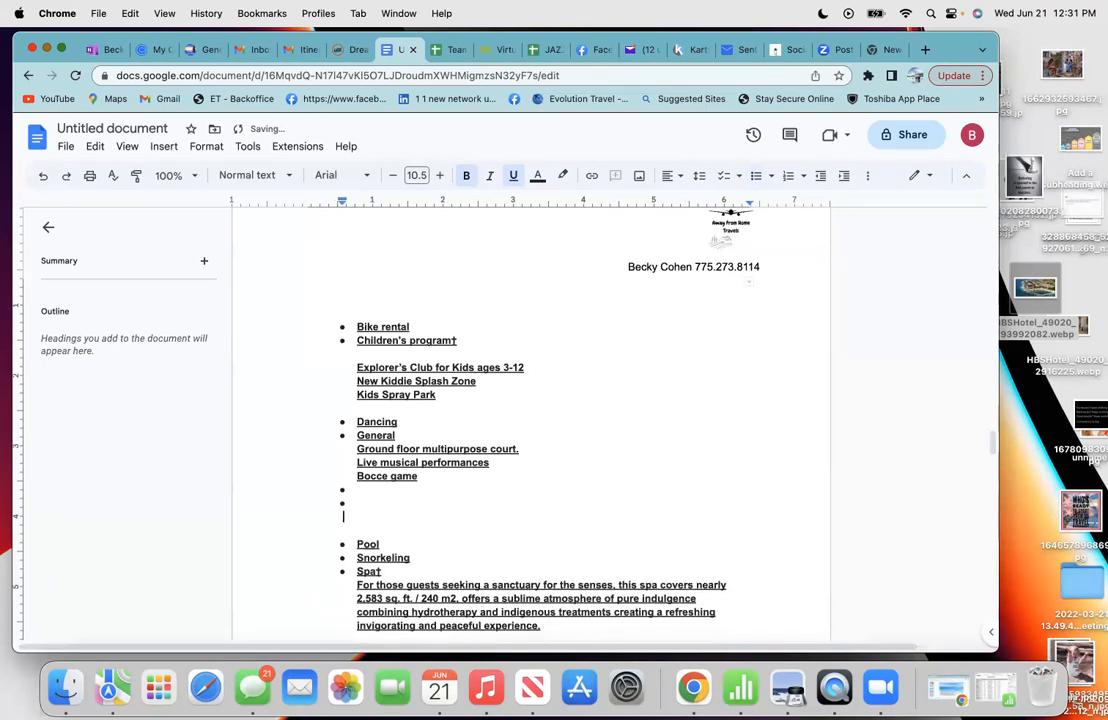
key("BackSpace")
key("BackSpace")
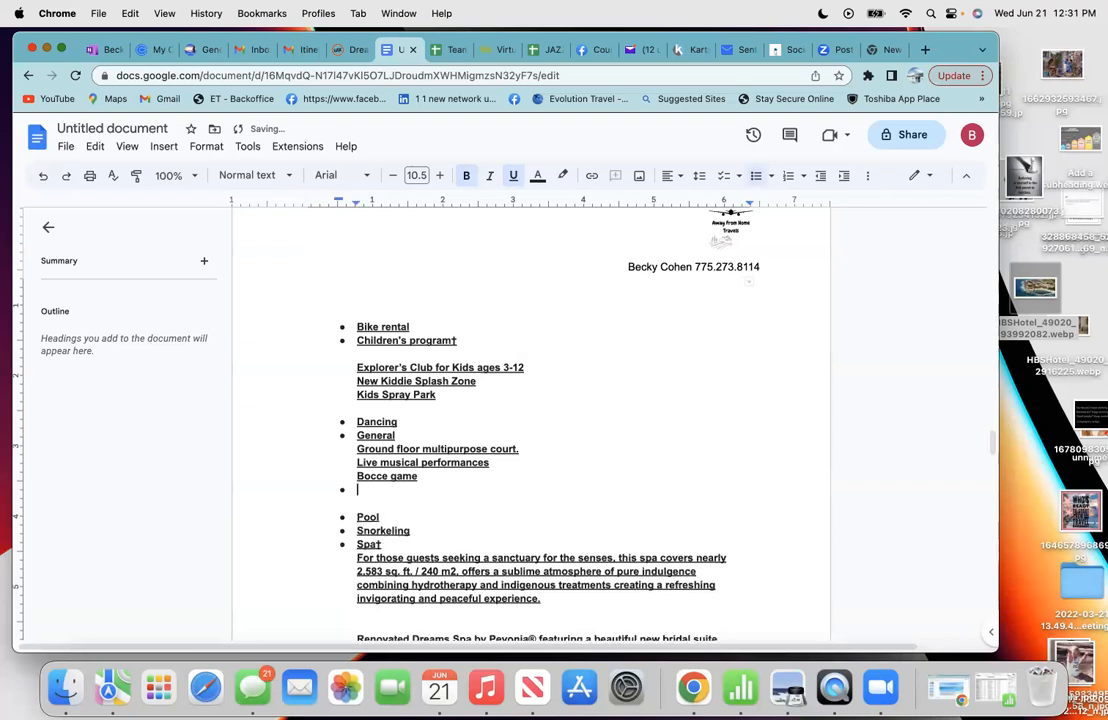
- On the Dreams hotel page, browse the gallery through Sugar Reef, Barracuda and Adults Pool photos
left_click(346, 50)
scroll(312, 300, "up", 5)
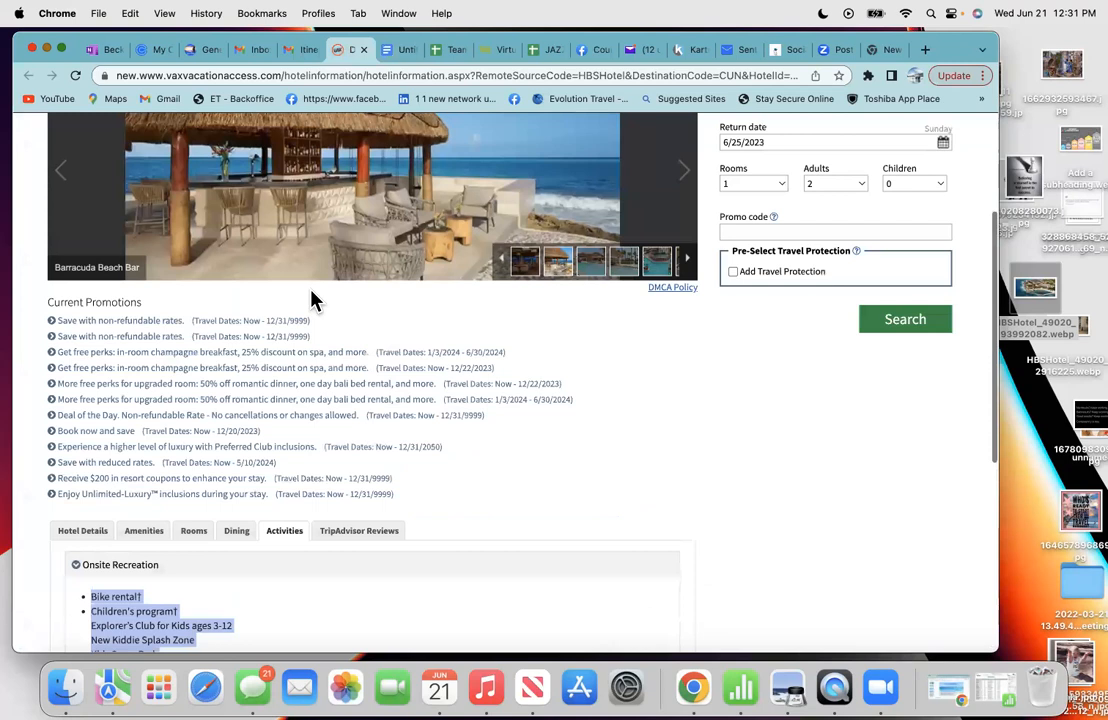
scroll(312, 300, "up", 3)
left_click(517, 468)
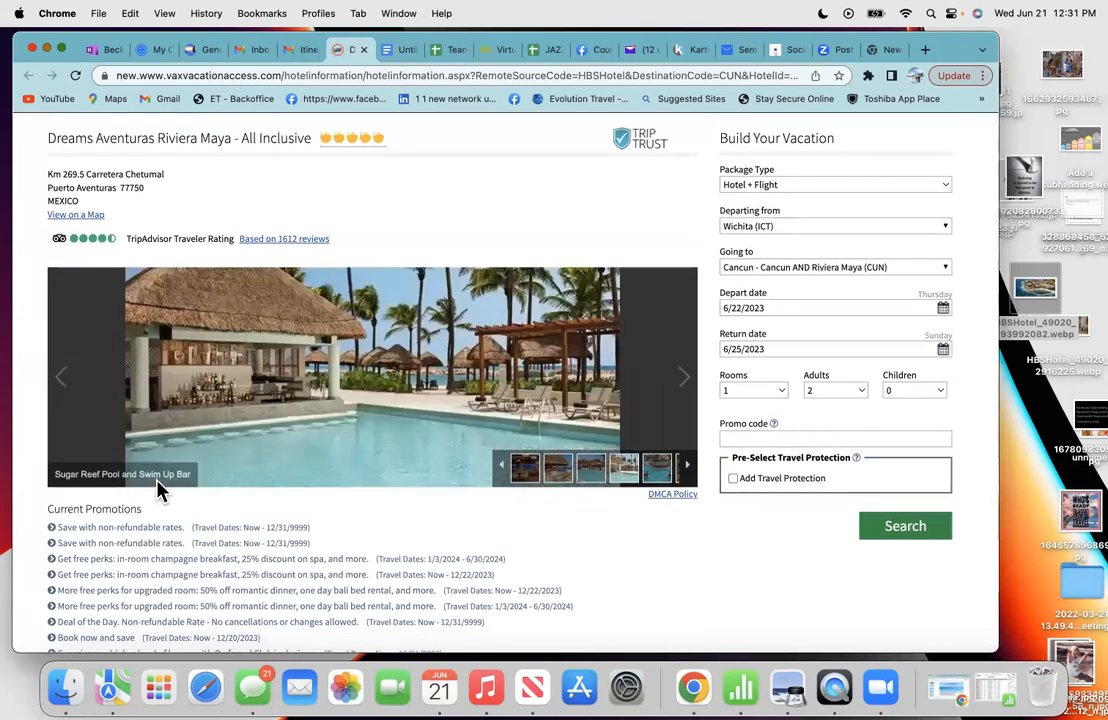
left_click(556, 472)
left_click(590, 478)
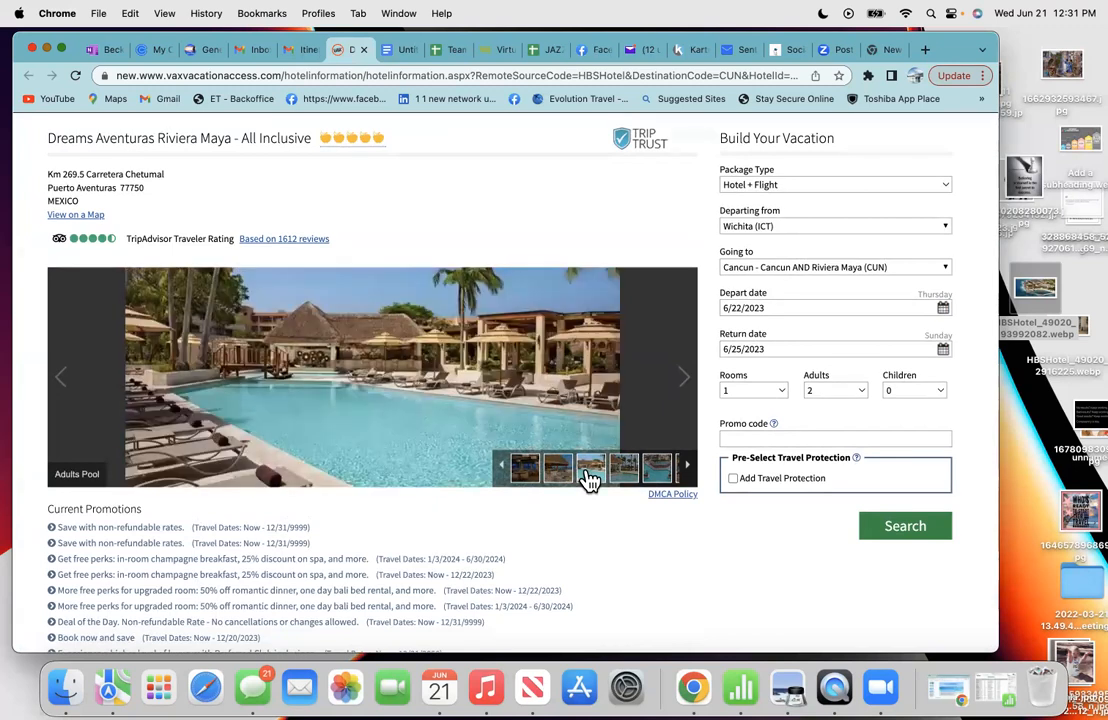
left_click(652, 478)
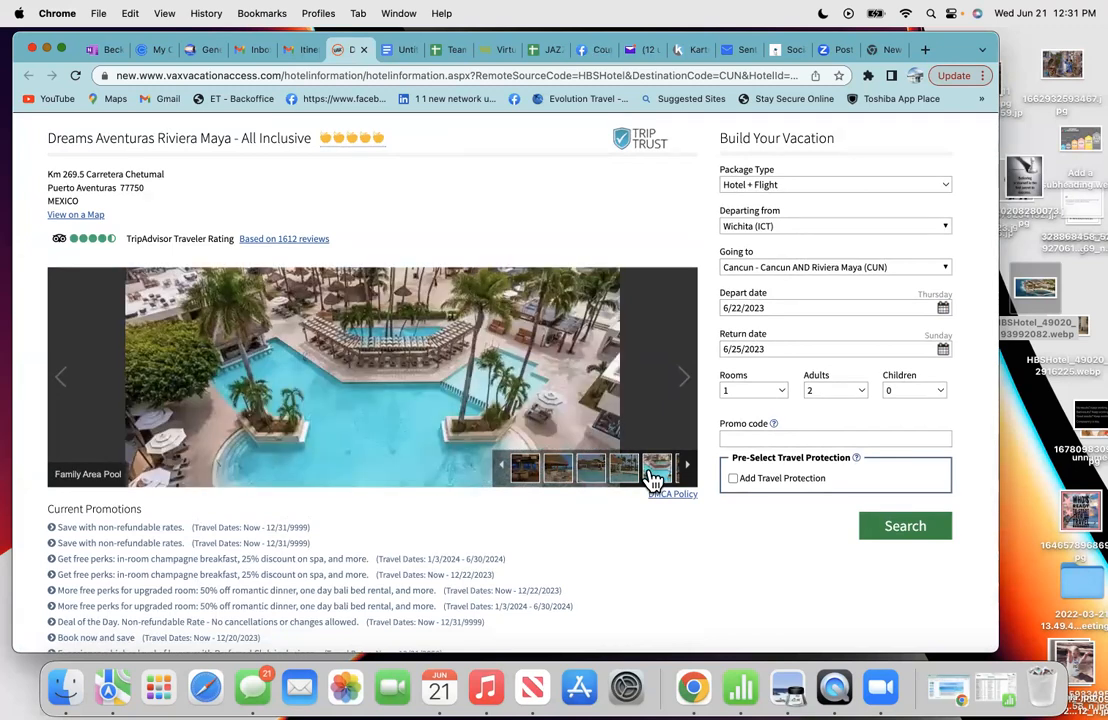
- Return the gallery to the Family Area Pool photo and copy that image
left_click(687, 466)
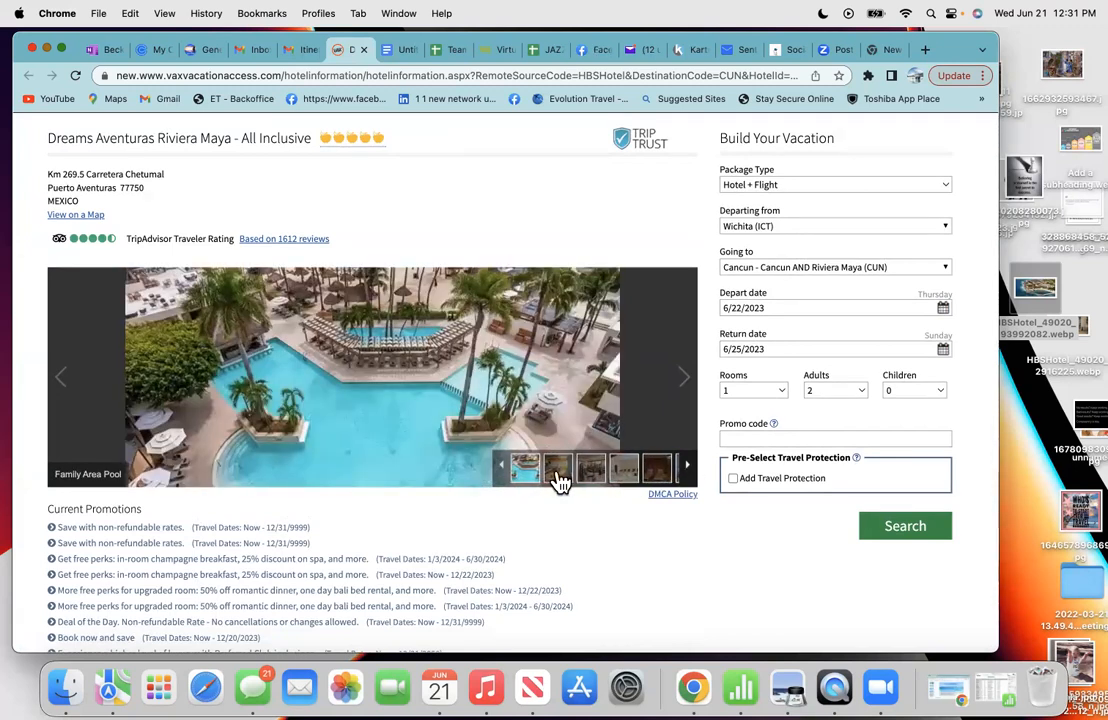
scroll(385, 452, "down", 1)
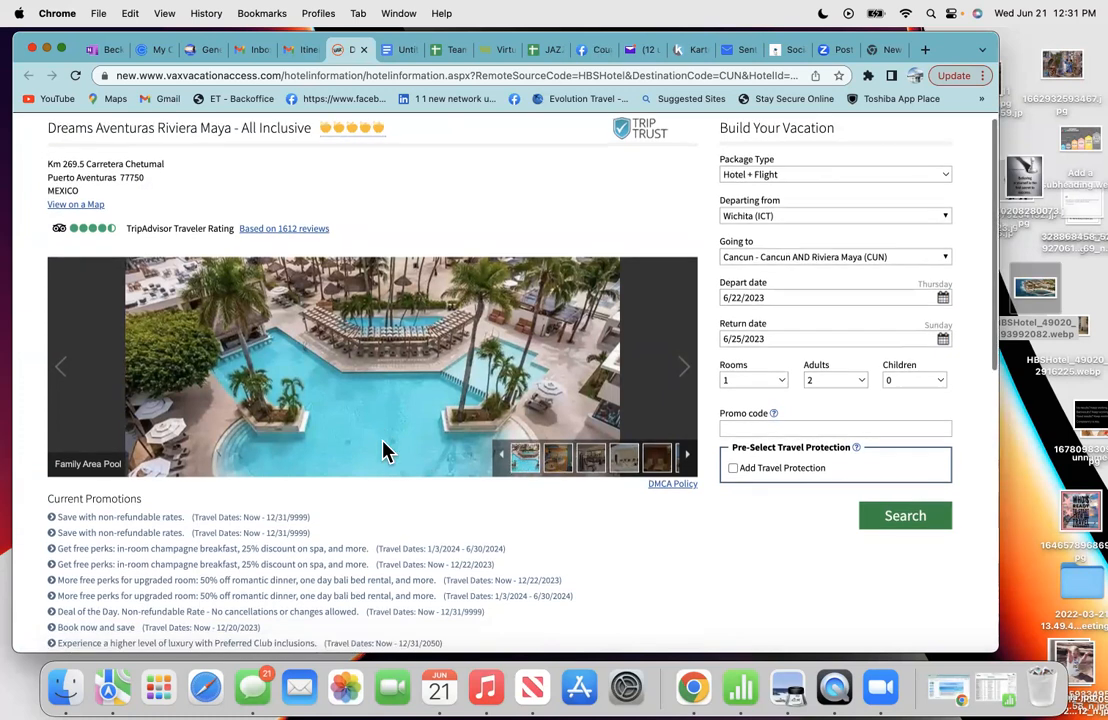
left_click(503, 458)
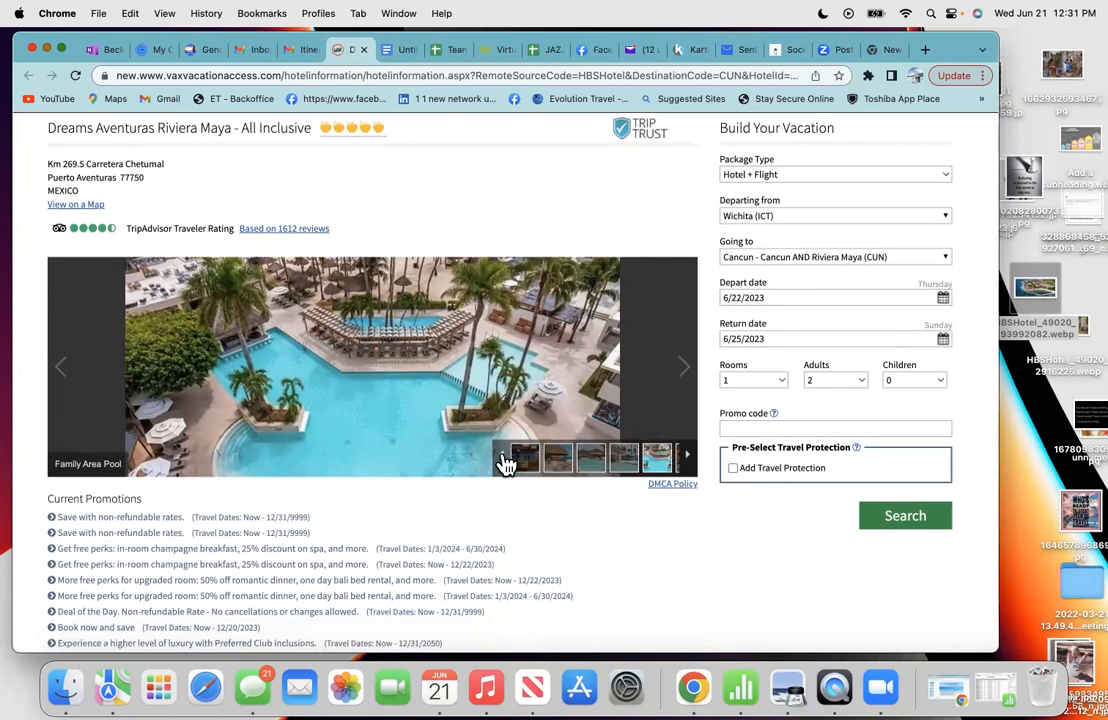
left_click(592, 465)
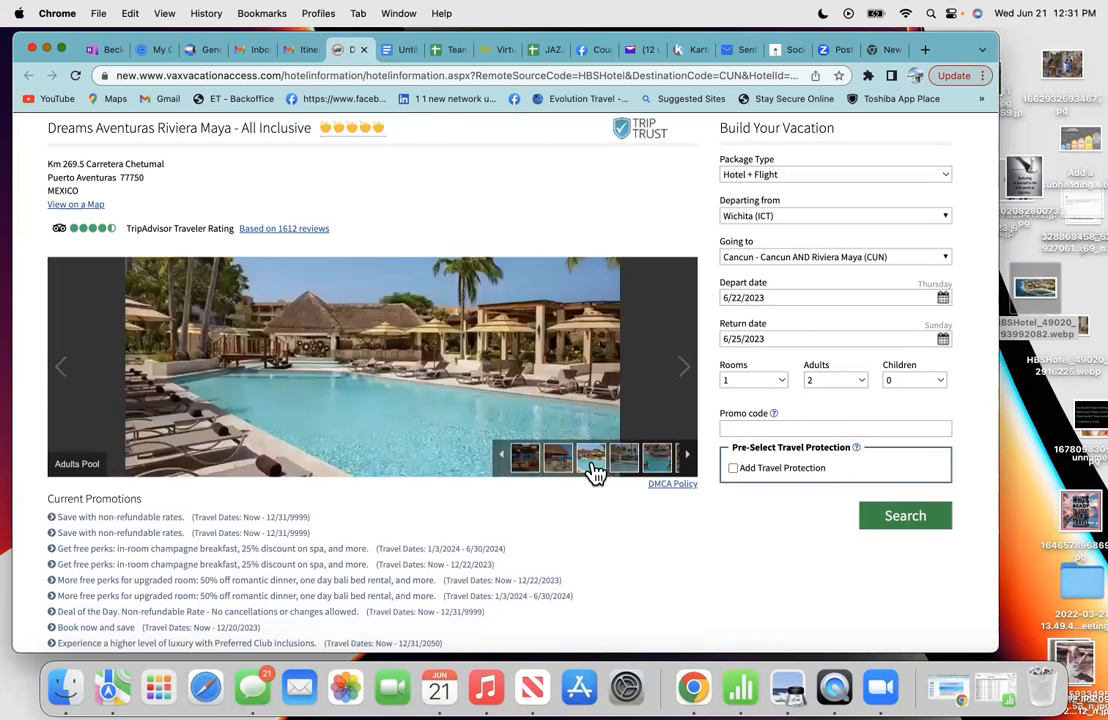
left_click(622, 465)
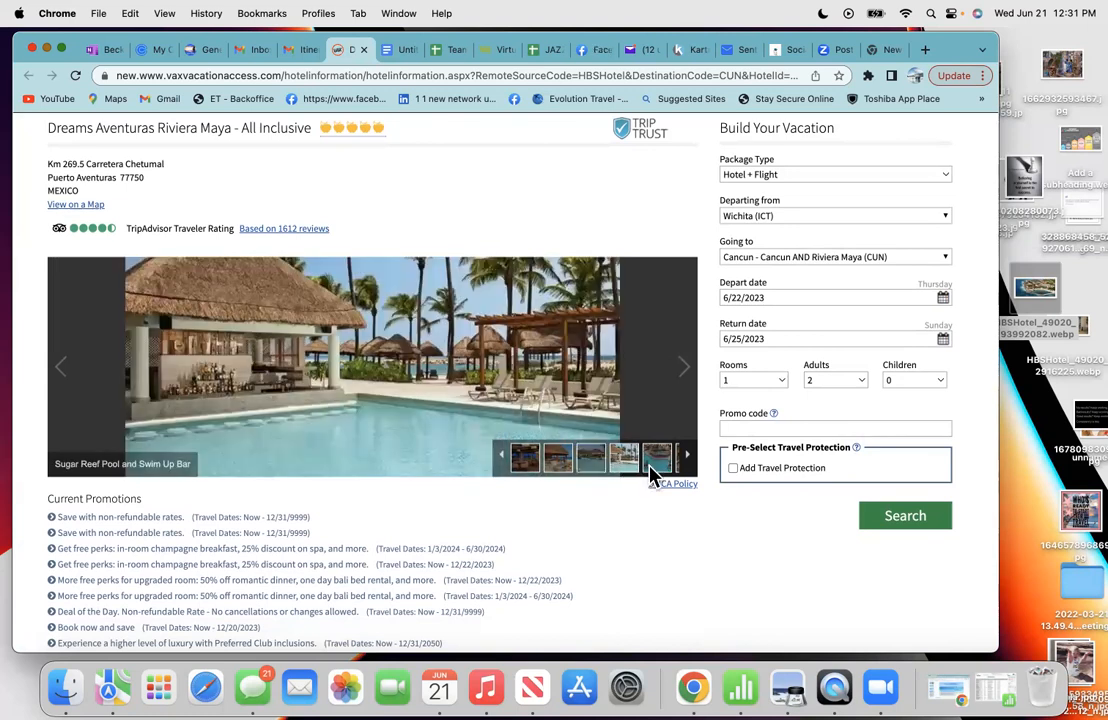
left_click(655, 468)
right_click(422, 410)
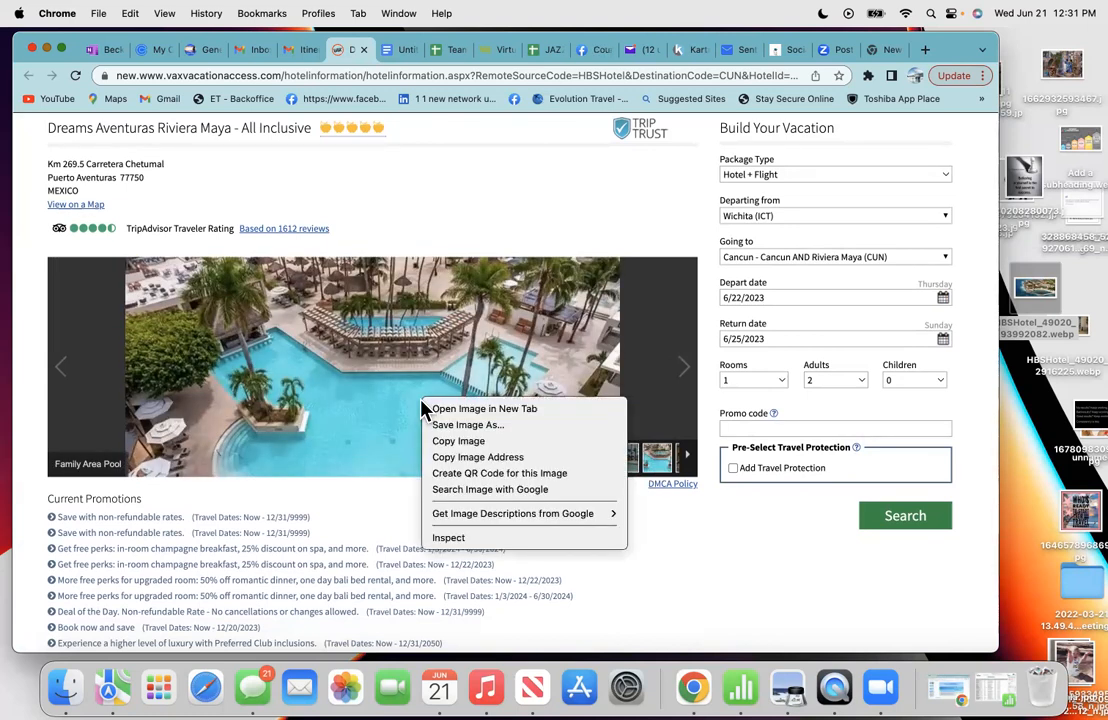
left_click(440, 447)
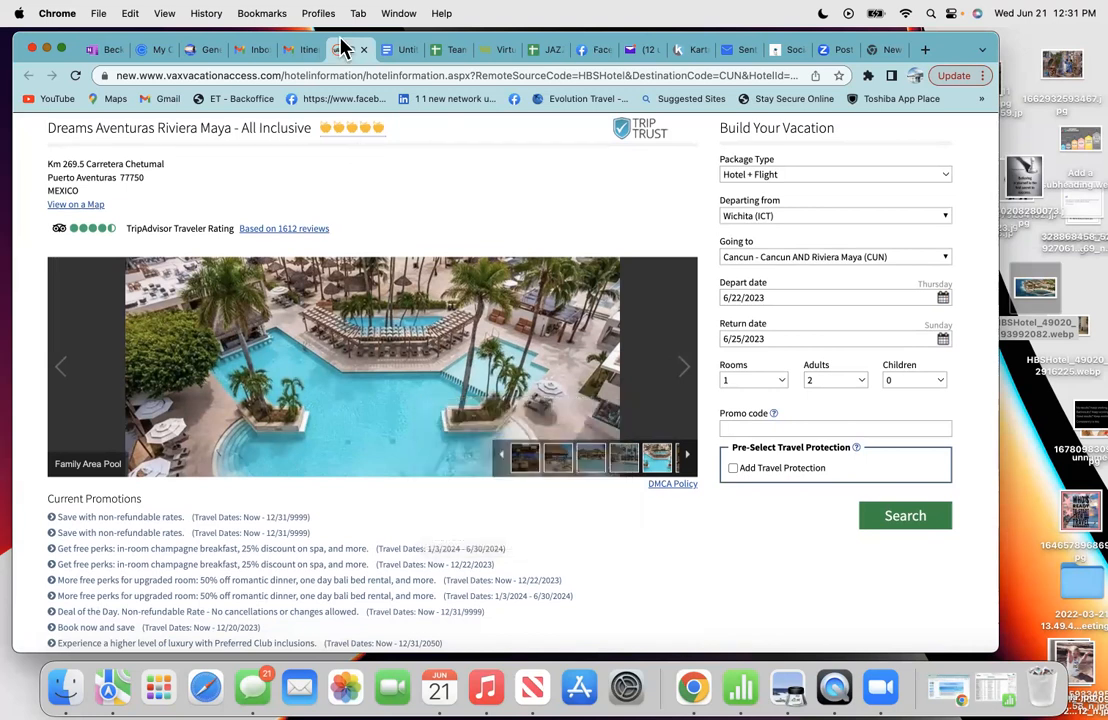
left_click(392, 52)
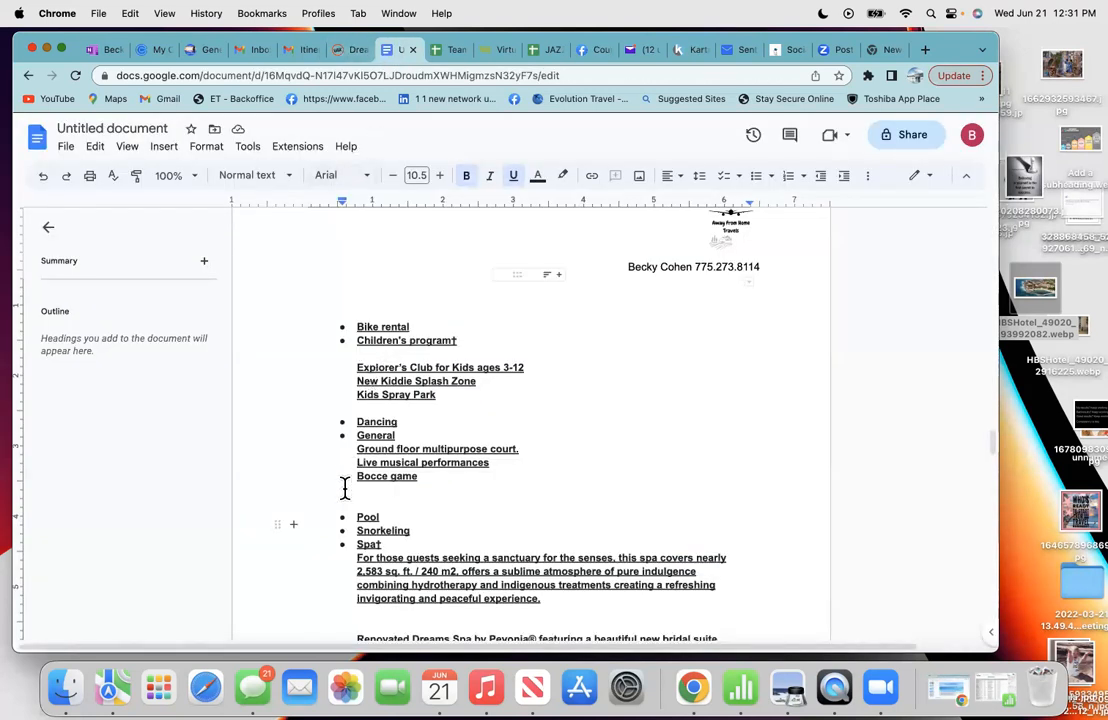
- Paste the aerial pool photo on the blank line below Bocce game
right_click(344, 488)
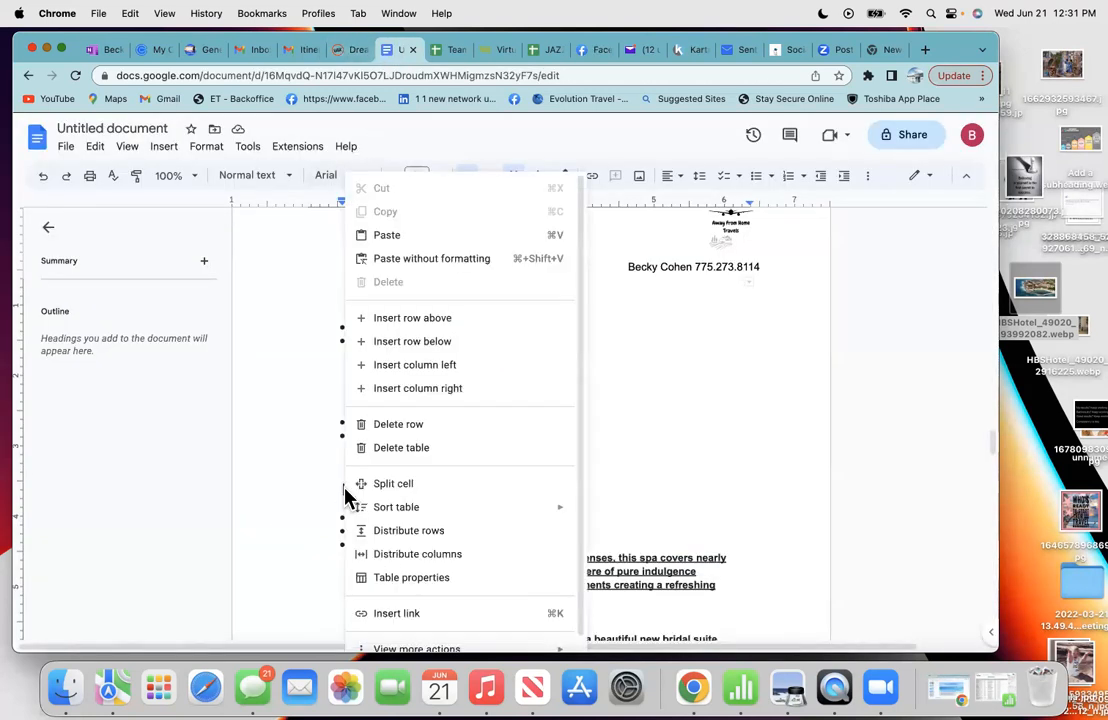
left_click(386, 235)
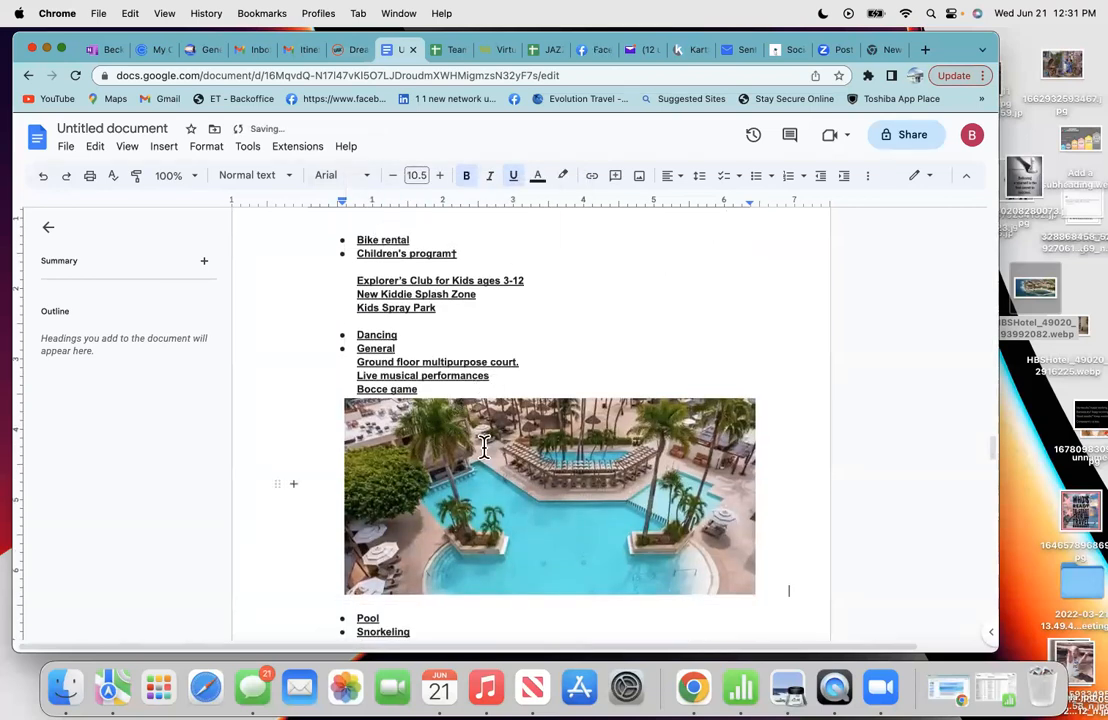
left_click(556, 384)
left_click(547, 382)
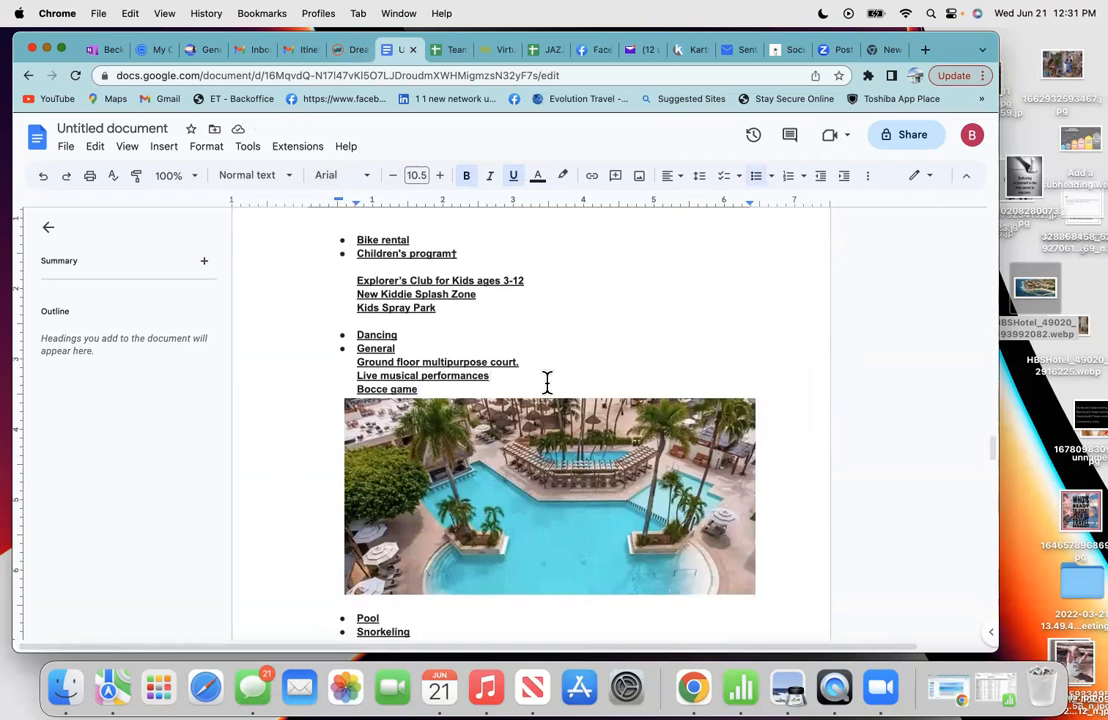
scroll(547, 382, "up", 2)
scroll(547, 382, "down", 8)
scroll(547, 382, "down", 3)
scroll(547, 381, "up", 1)
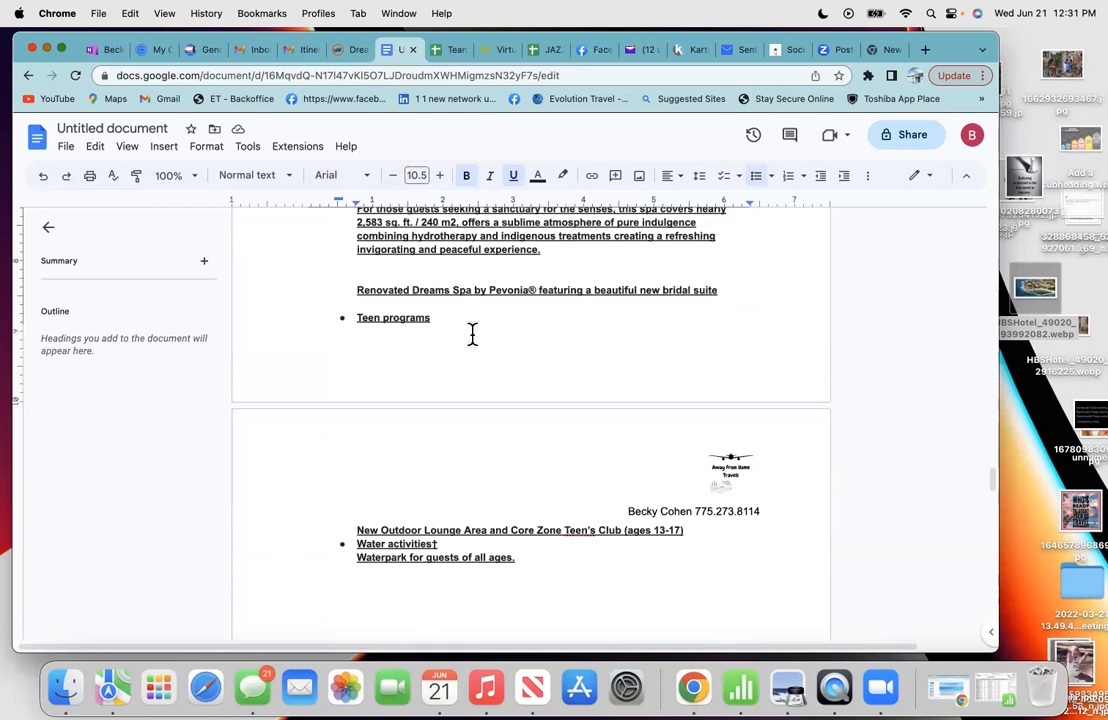
- Remove the bullets from the empty lines below the spa description and the Renovated Dreams Spa line
left_click(558, 259)
key("Return")
key("Return")
key("Return")
key("Return")
key("Return")
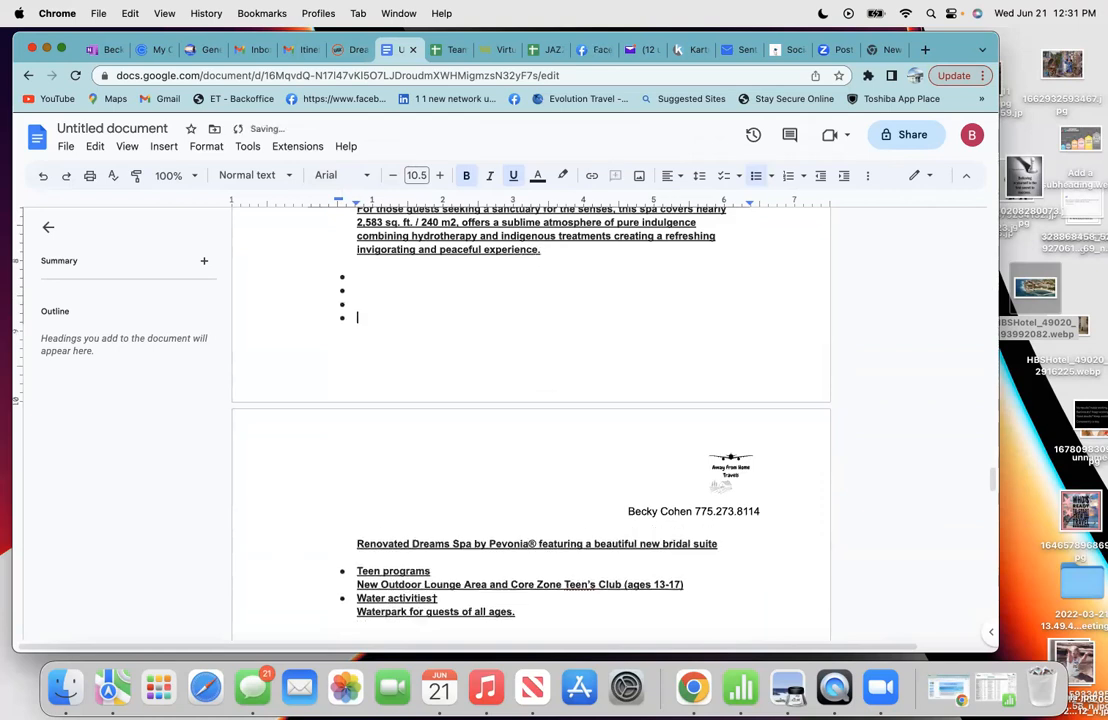
left_click_drag(361, 317, 332, 278)
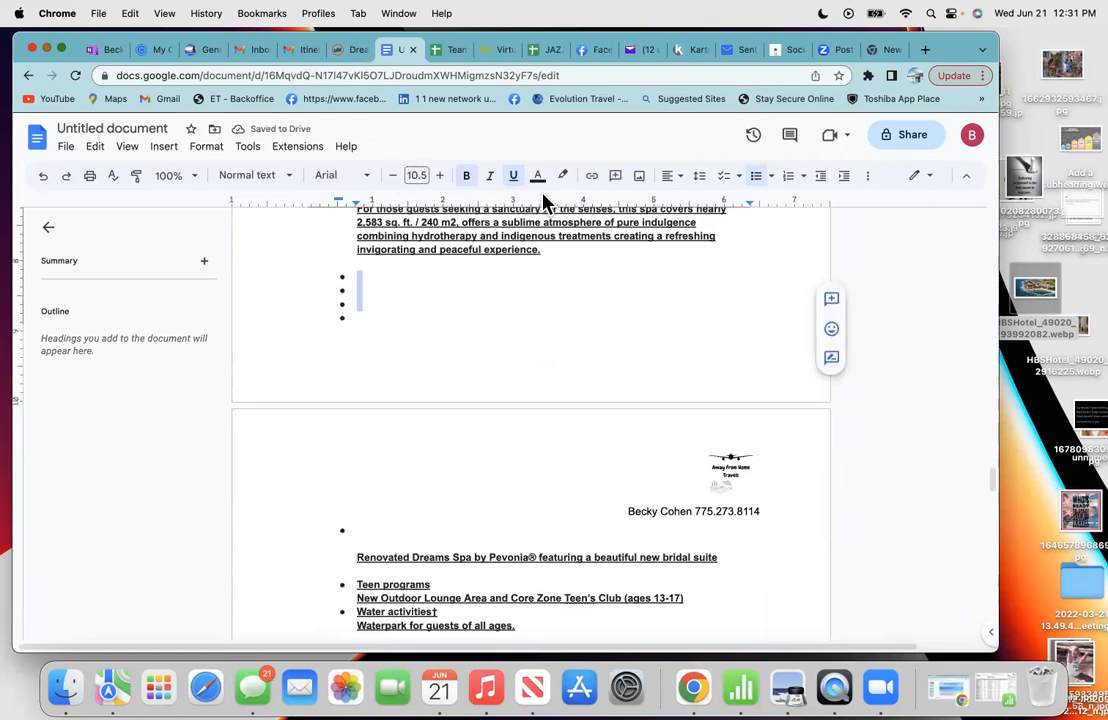
left_click(755, 178)
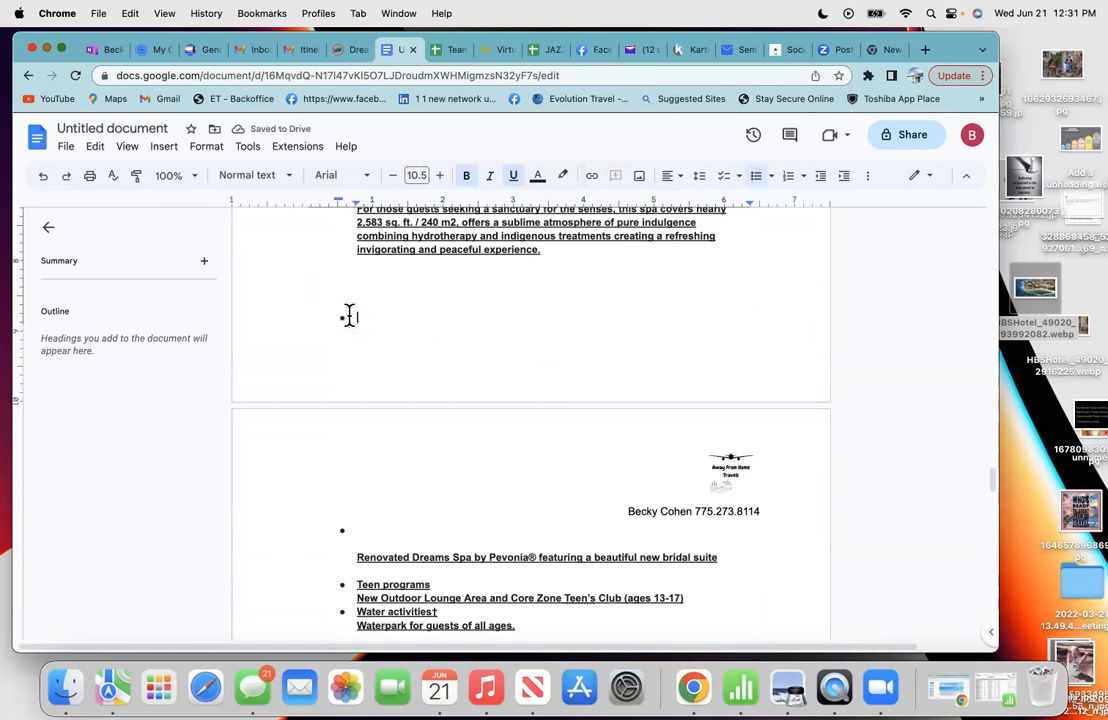
left_click(757, 178)
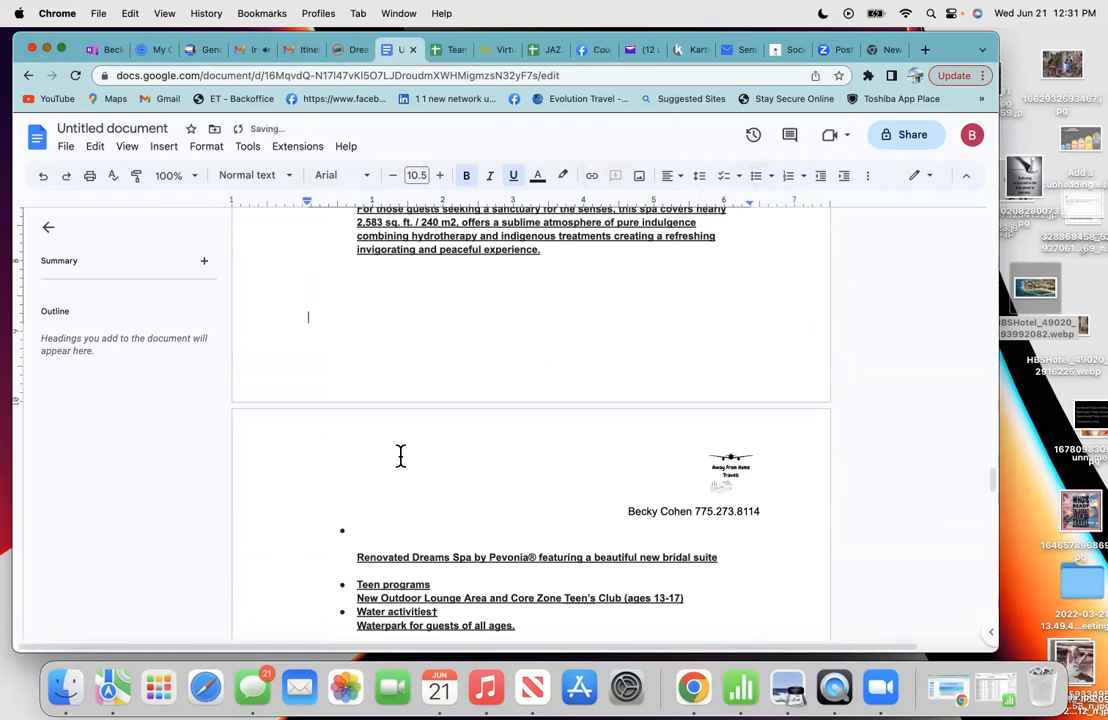
left_click(352, 529)
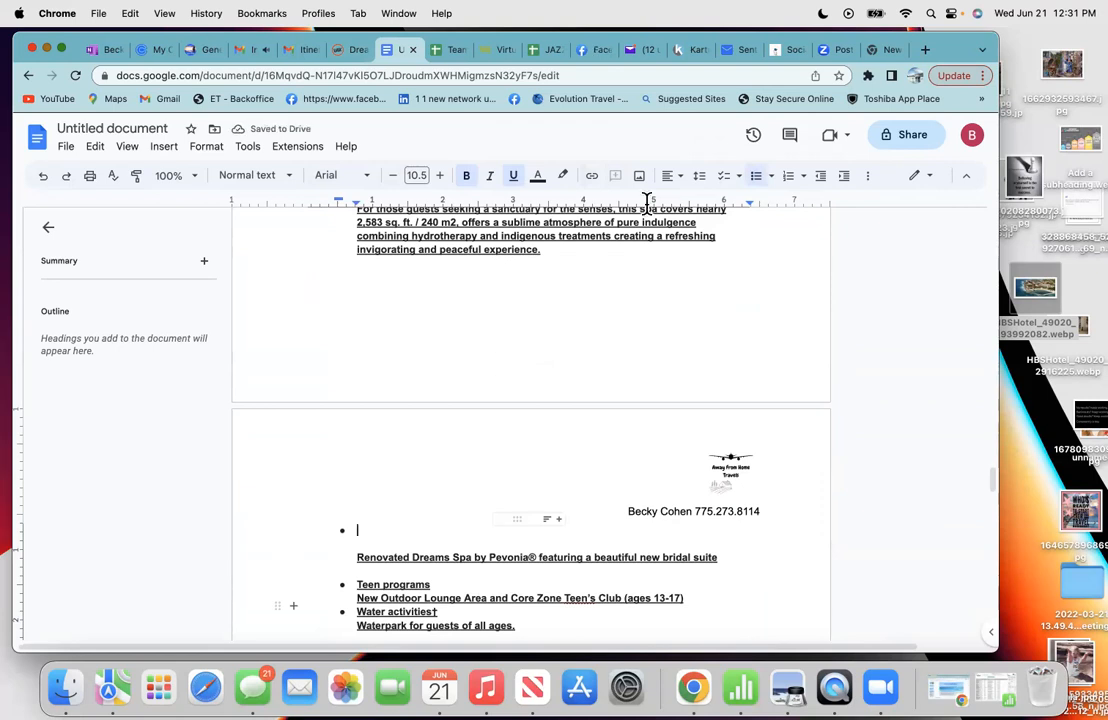
left_click(757, 176)
scroll(461, 461, "down", 2)
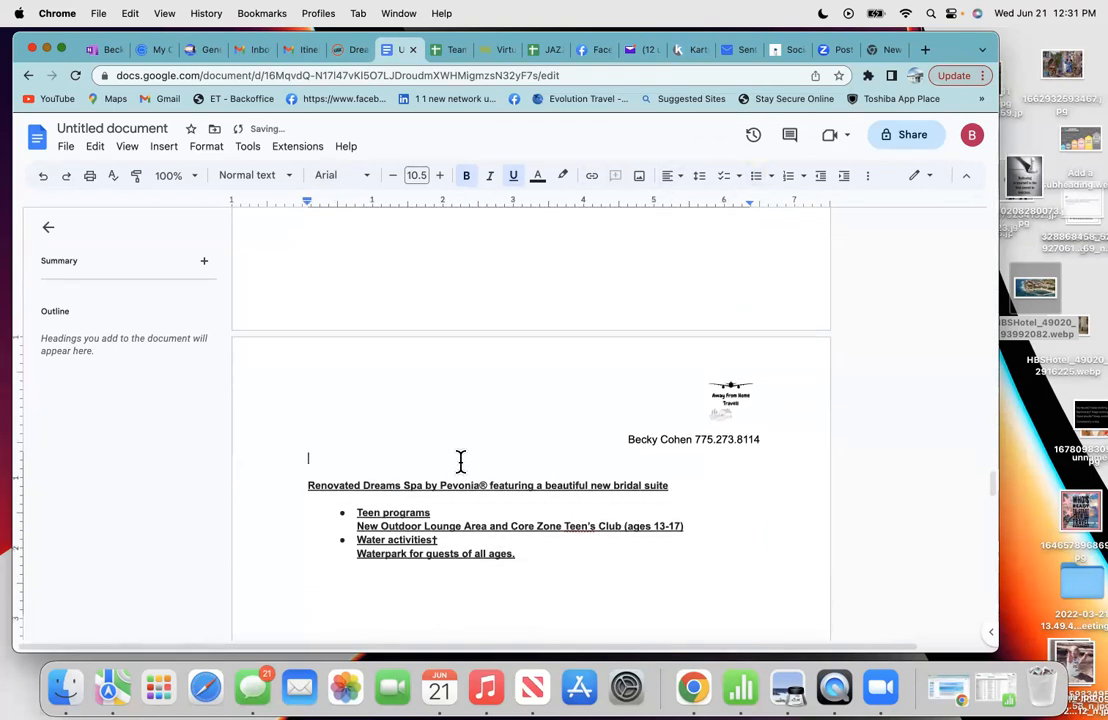
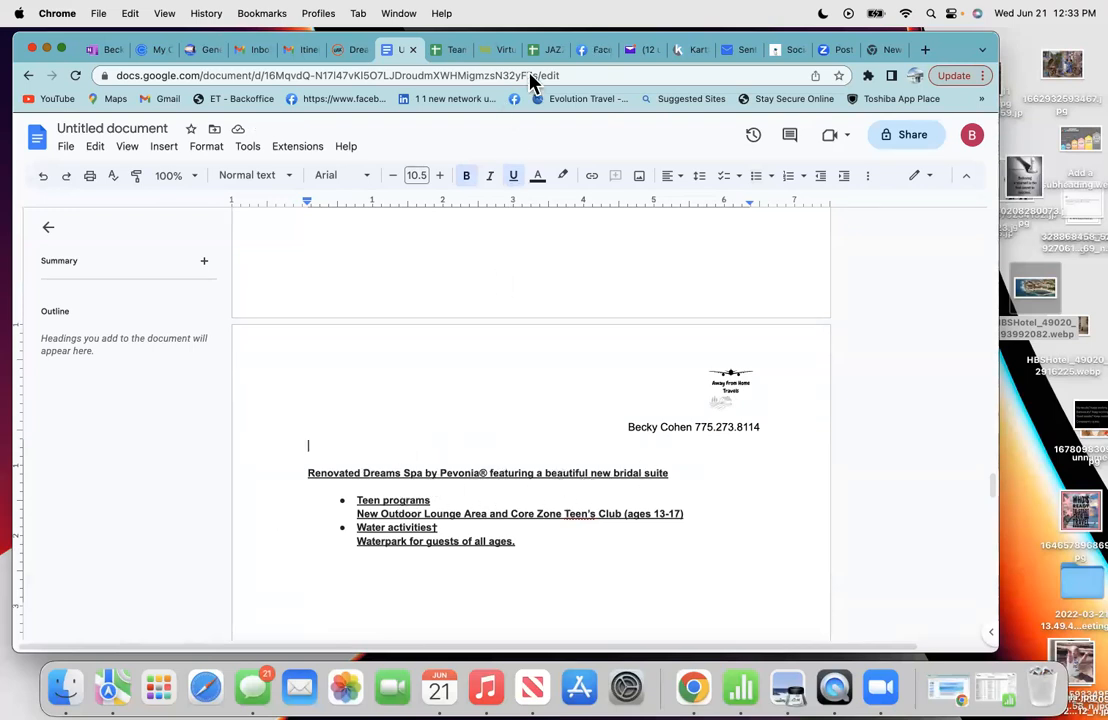
- Copy the Spa photo from the VAX hotel gallery, then go back to the proposal document
left_click(348, 54)
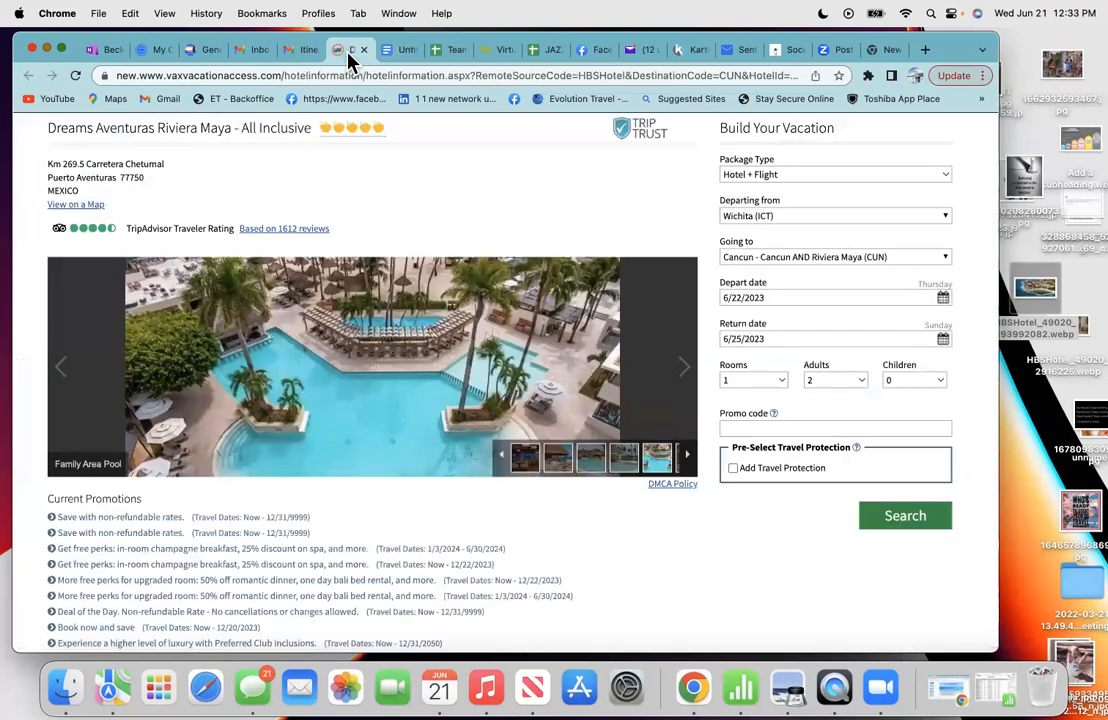
left_click(688, 460)
left_click(560, 466)
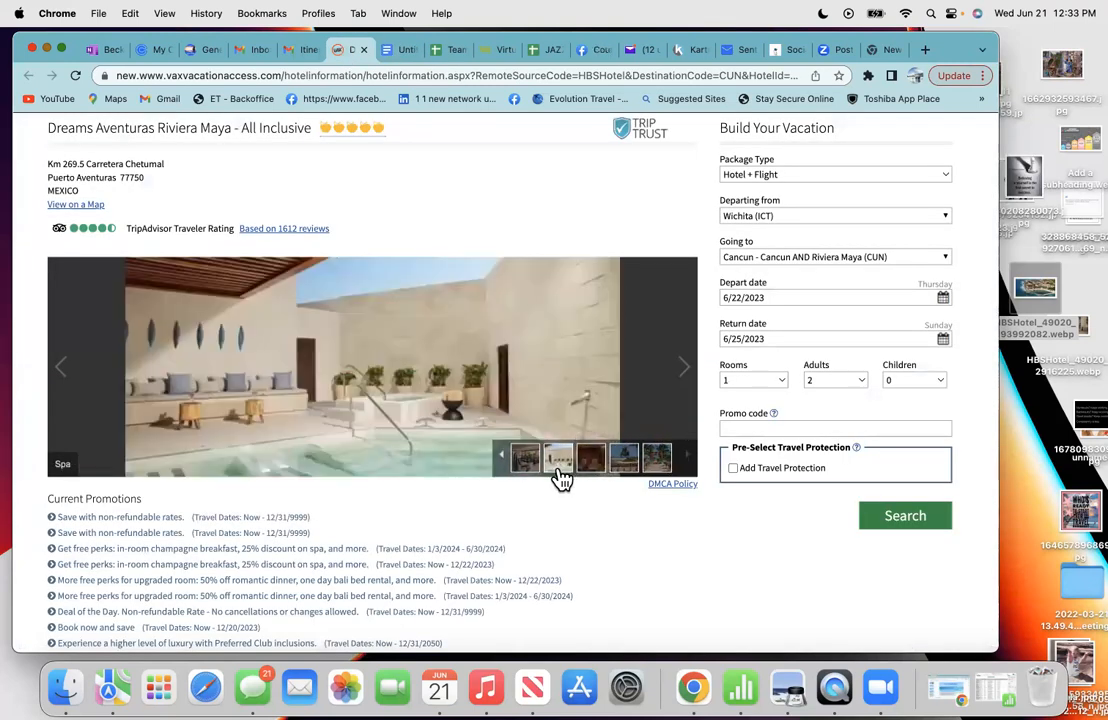
right_click(352, 372)
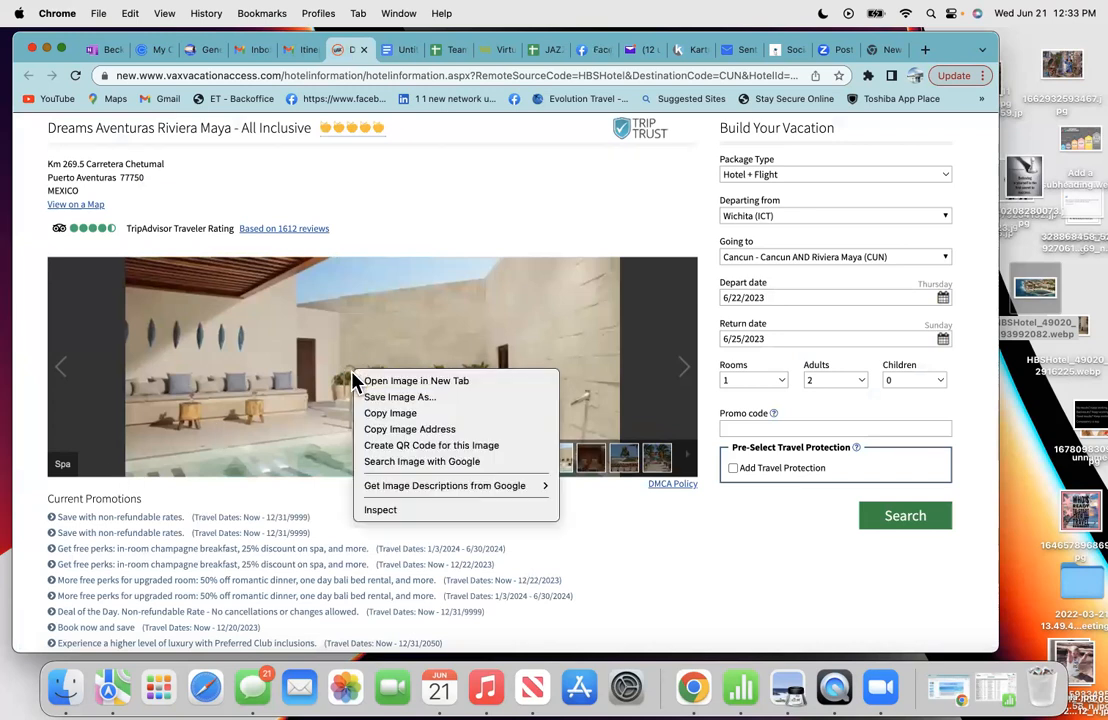
left_click(378, 415)
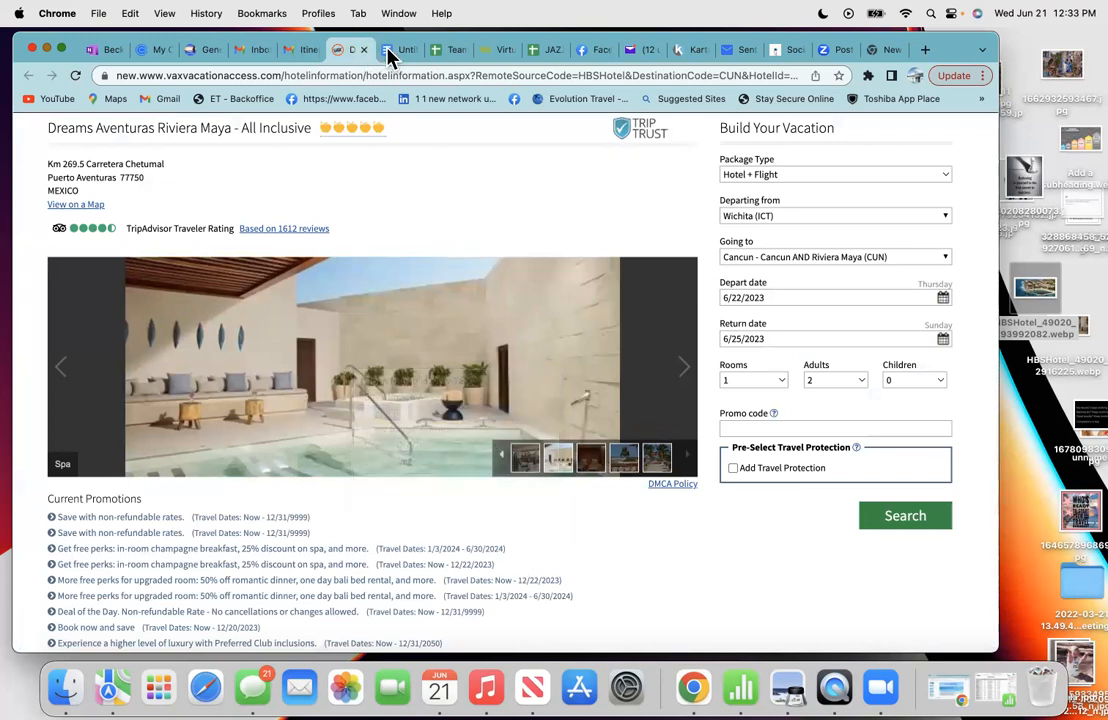
left_click(389, 52)
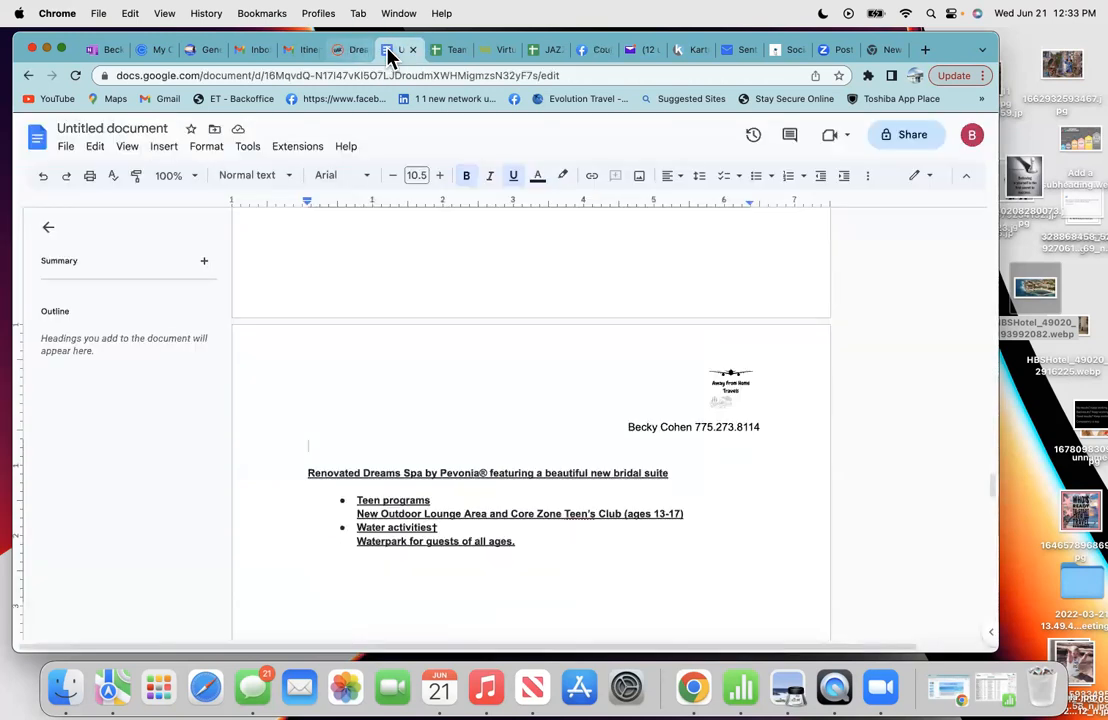
- Paste the spa photo above the Renovated Dreams Spa heading
right_click(320, 431)
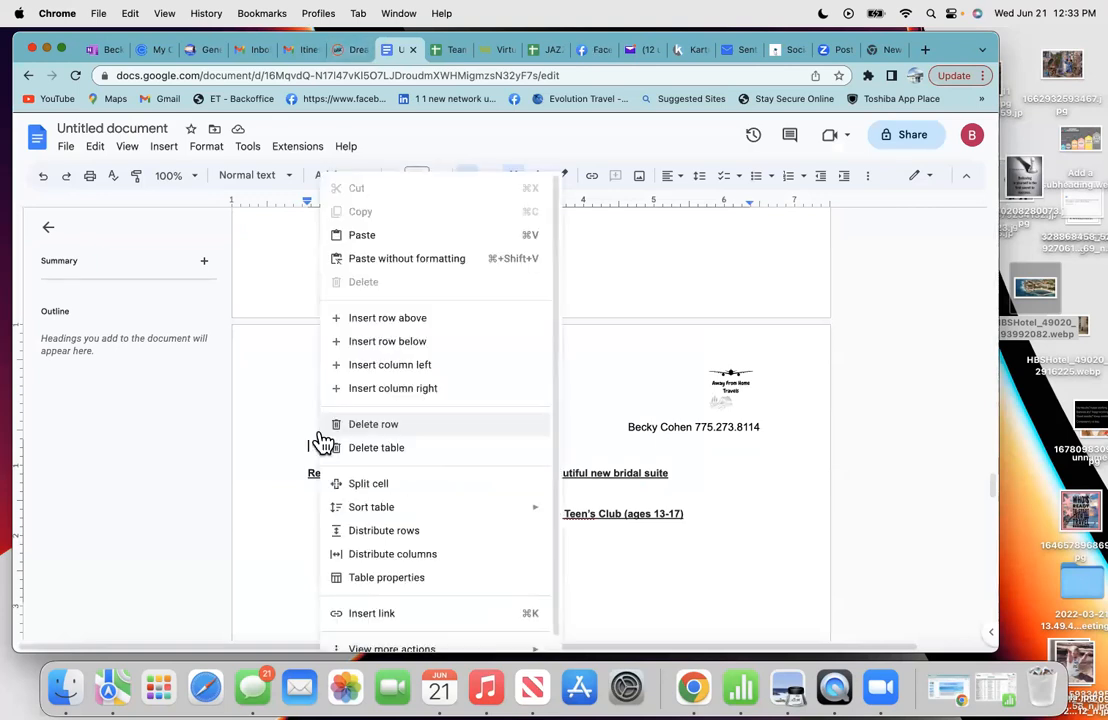
left_click(368, 238)
scroll(410, 424, "down", 3)
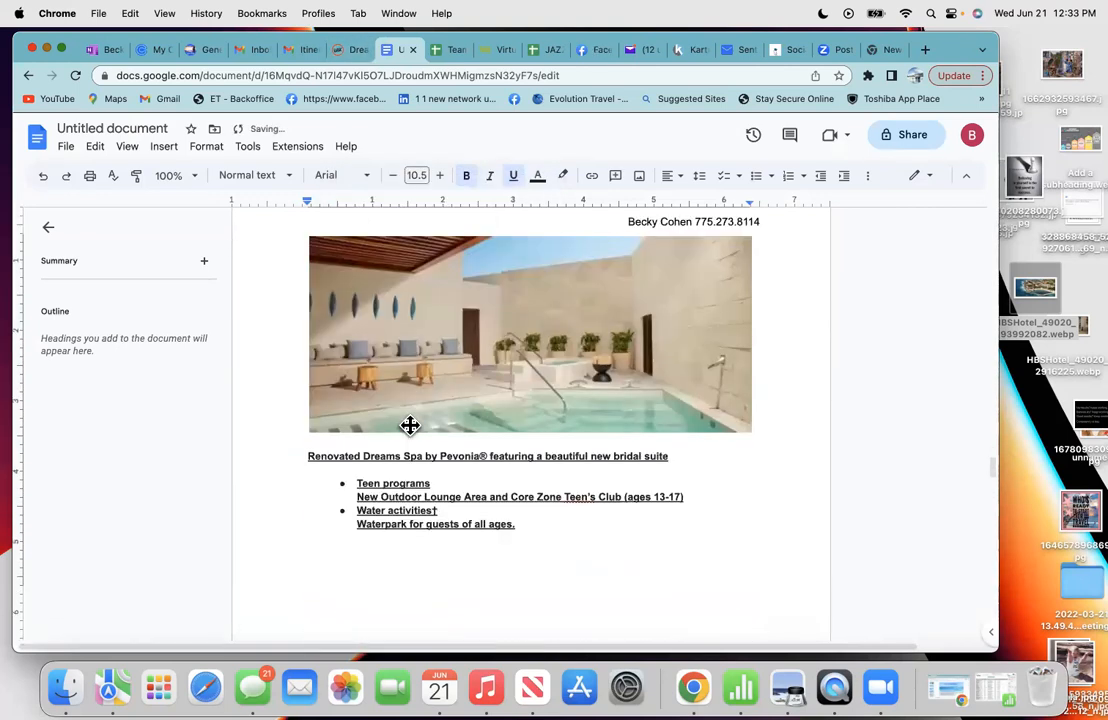
scroll(409, 424, "up", 3)
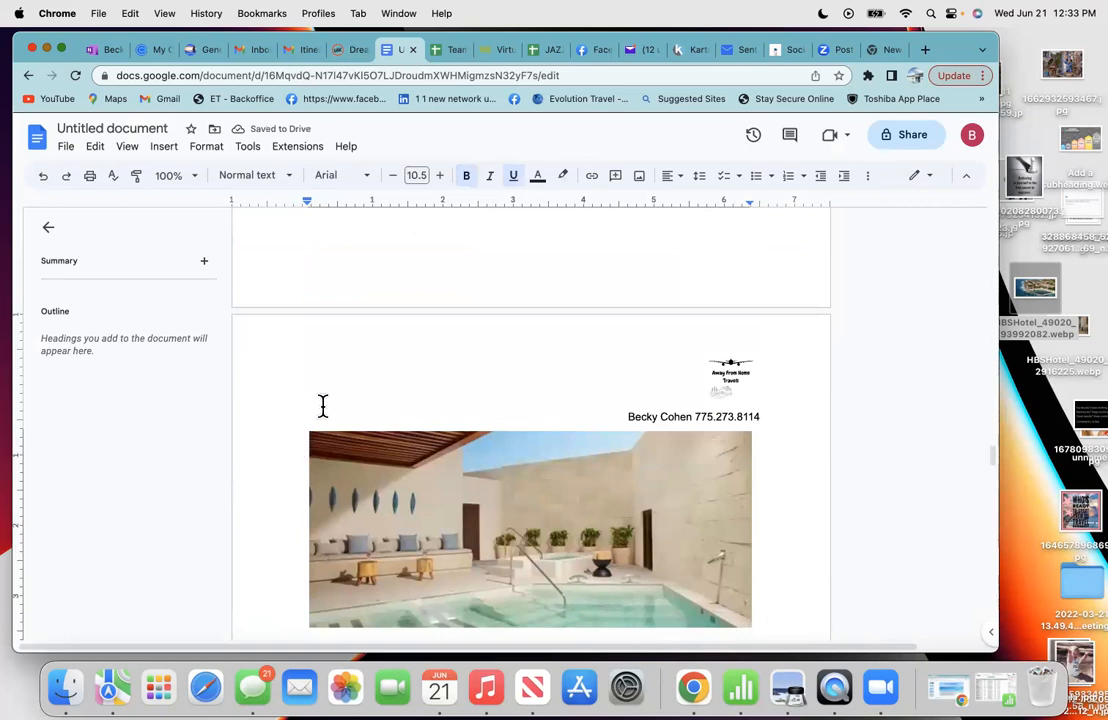
- Add blank lines between the letterhead and the spa photo
left_click(379, 283)
left_click(309, 436)
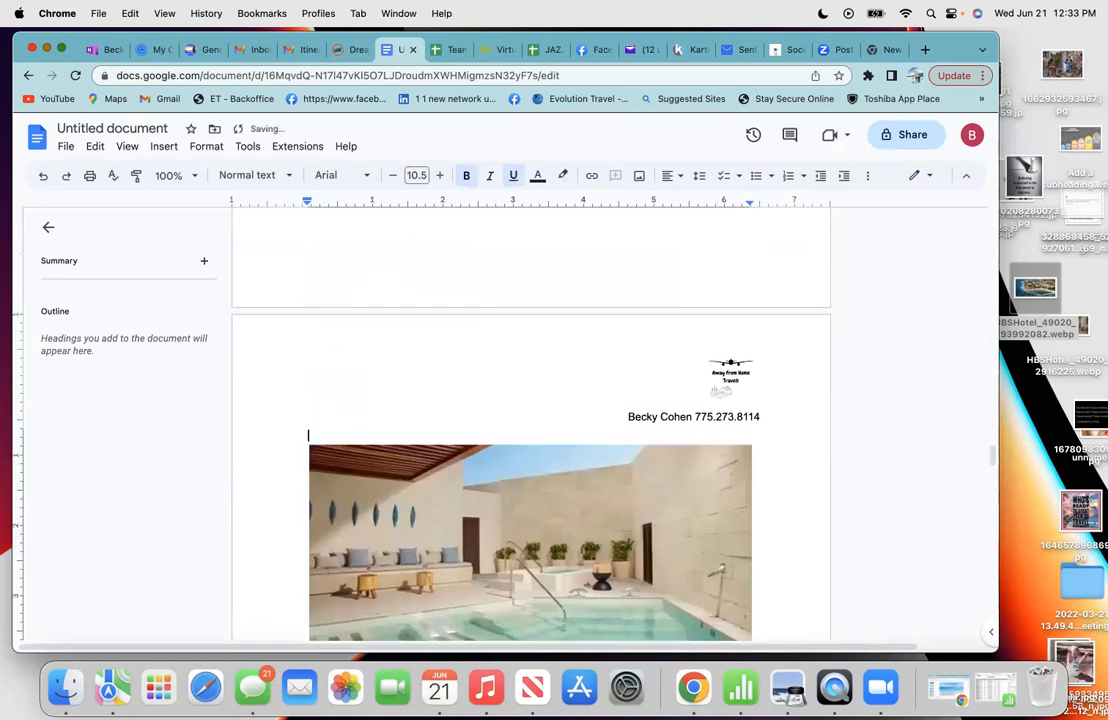
key("Return")
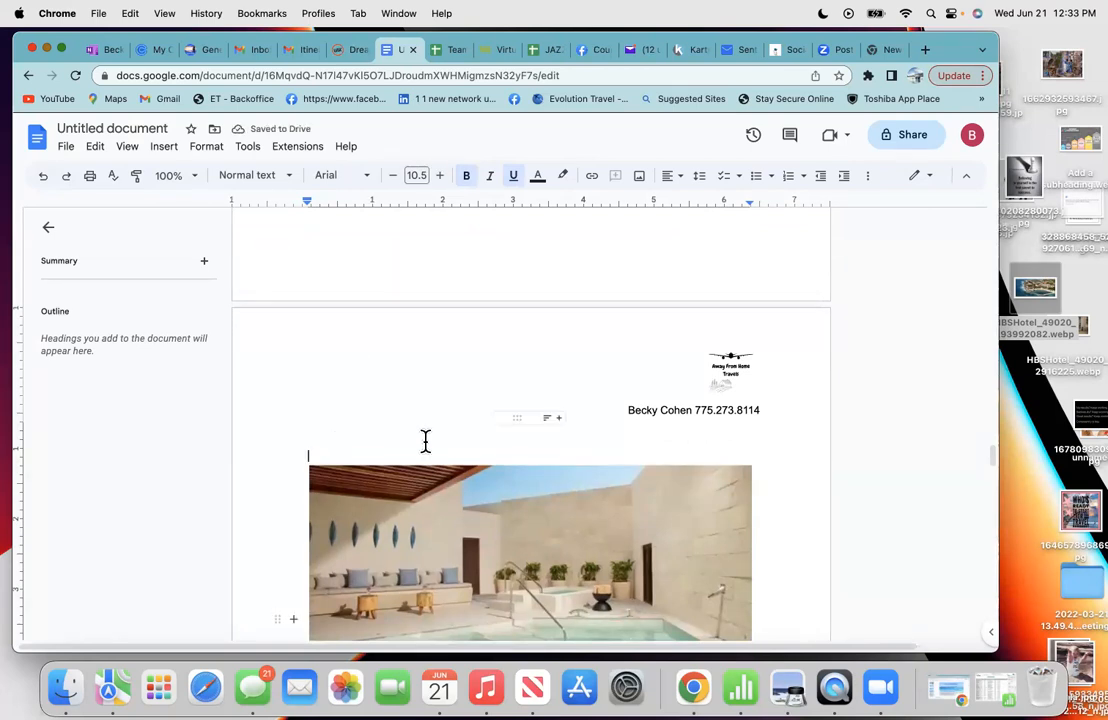
scroll(436, 374, "down", 5)
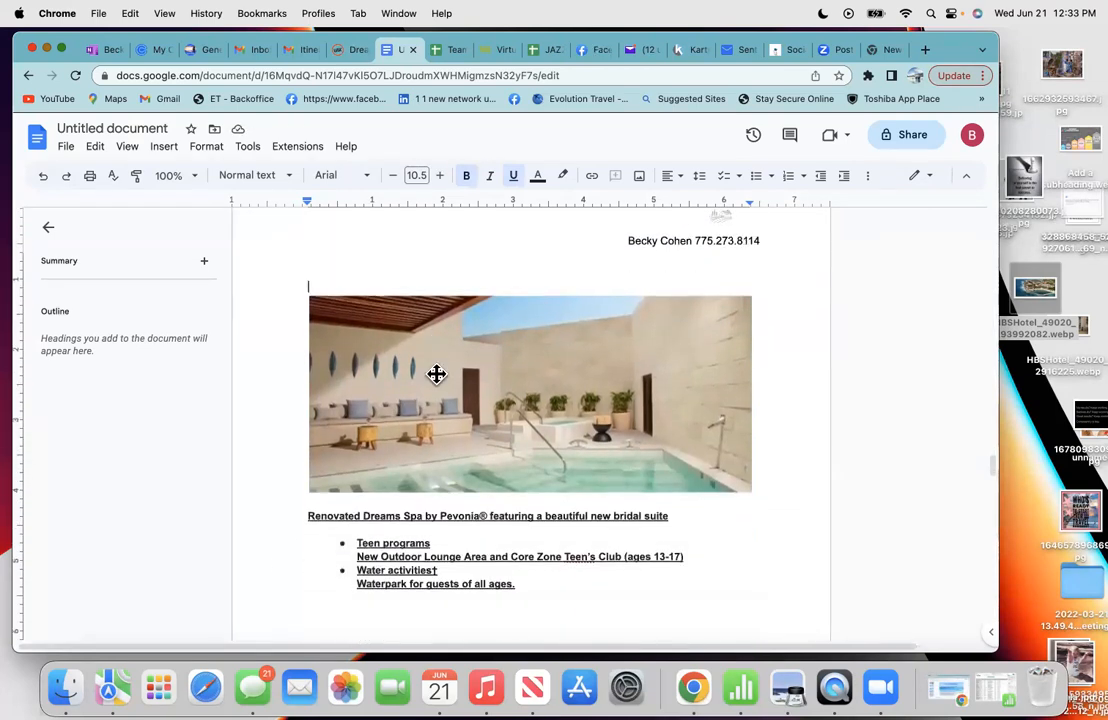
scroll(527, 601, "down", 8)
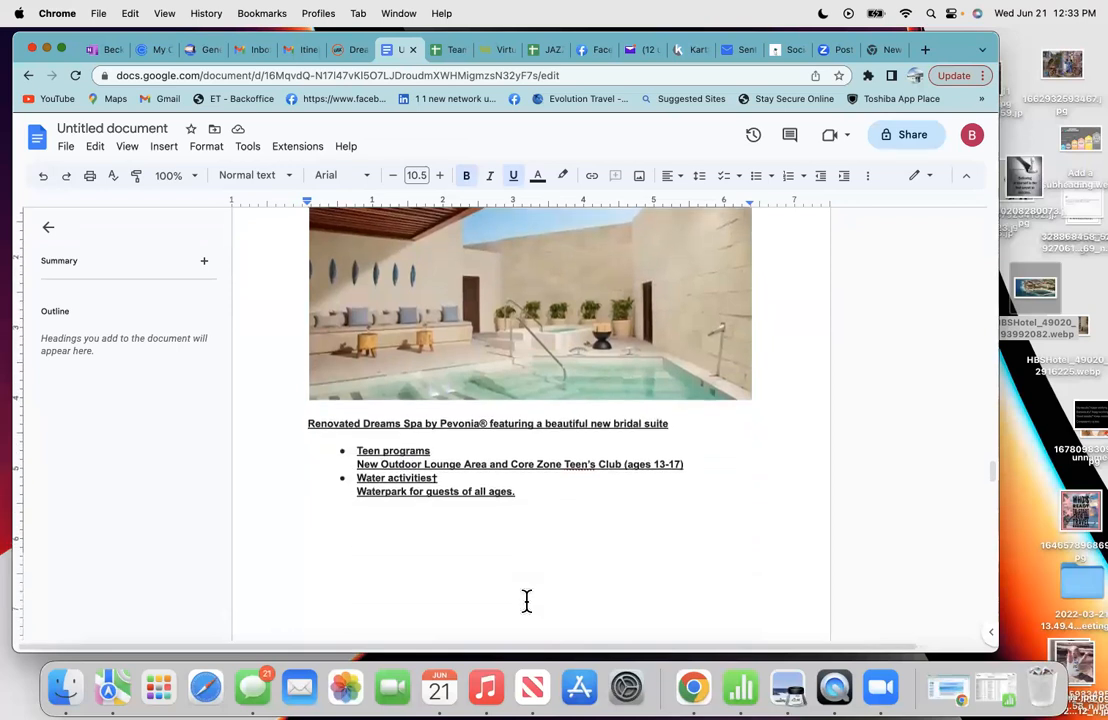
scroll(527, 601, "down", 4)
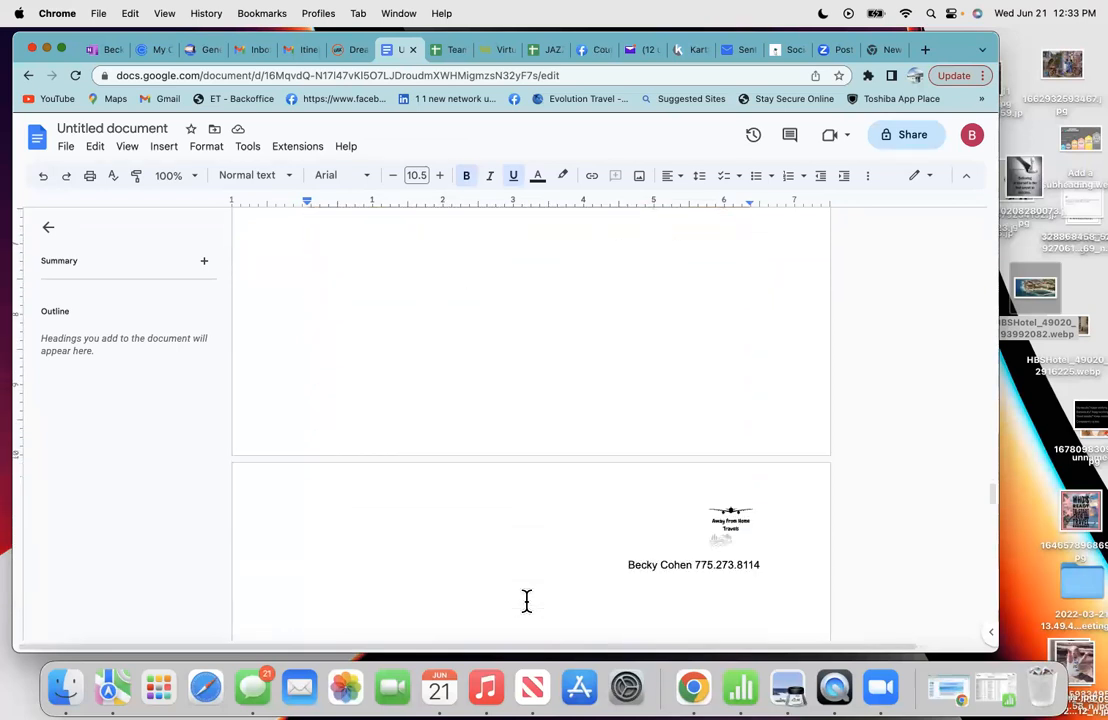
scroll(527, 601, "down", 8)
scroll(527, 601, "down", 6)
scroll(527, 601, "down", 3)
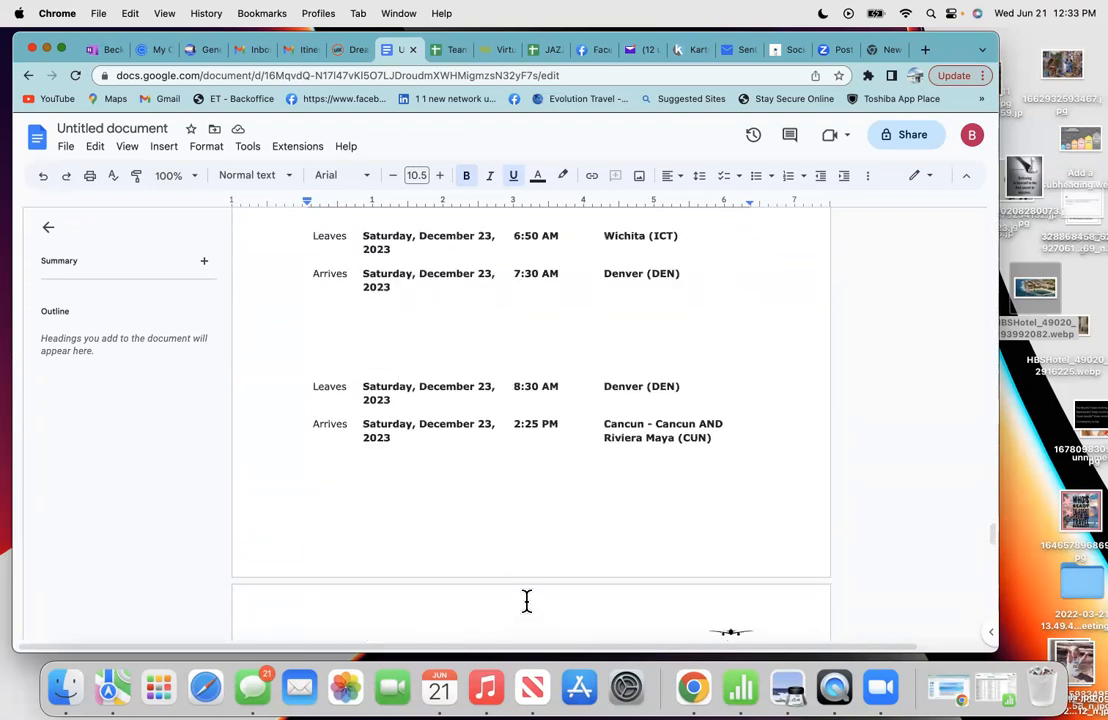
scroll(527, 601, "down", 1)
scroll(527, 601, "up", 9)
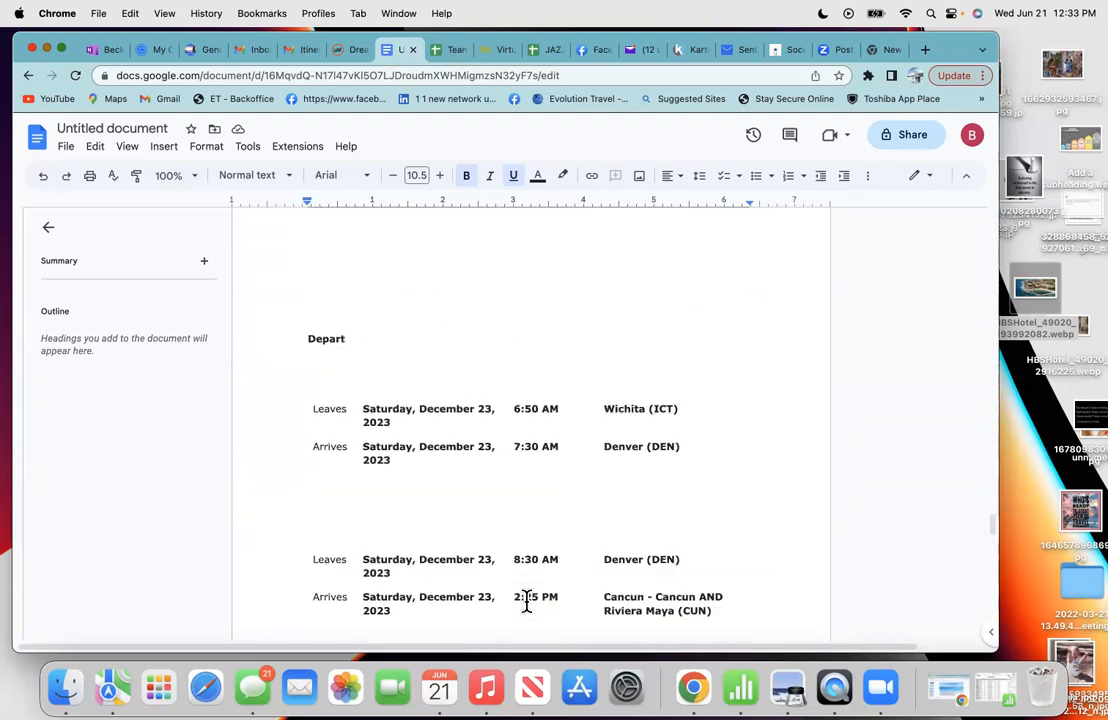
scroll(527, 601, "up", 15)
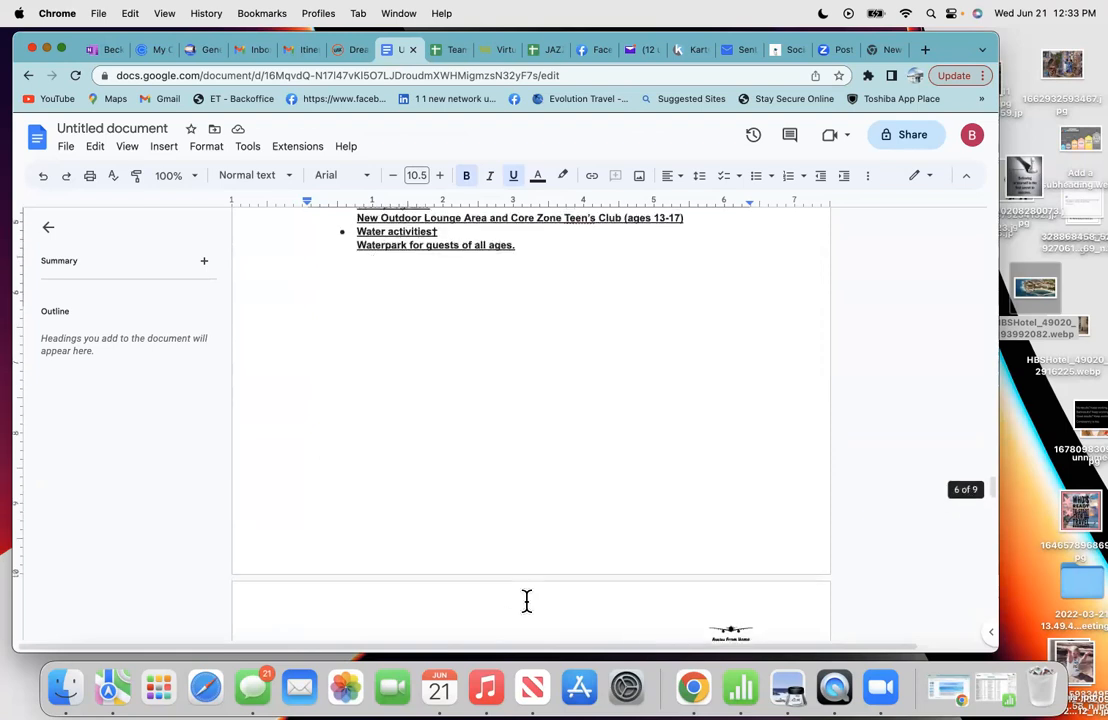
scroll(527, 601, "up", 7)
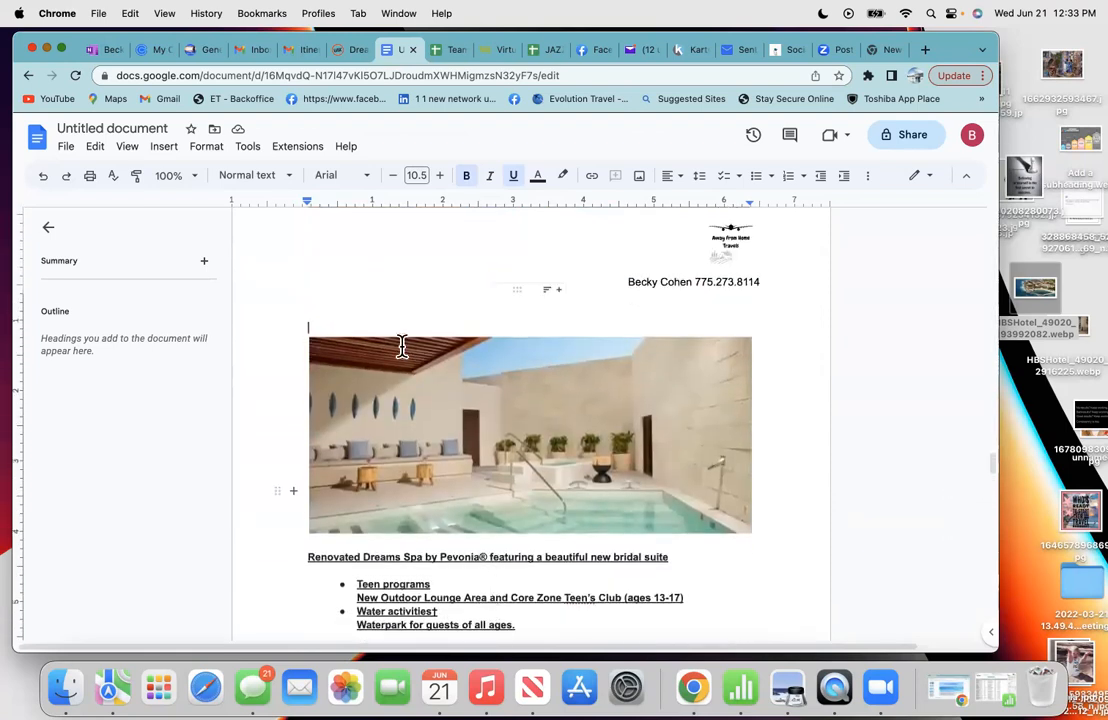
scroll(389, 314, "up", 1)
key("Return")
key("Return")
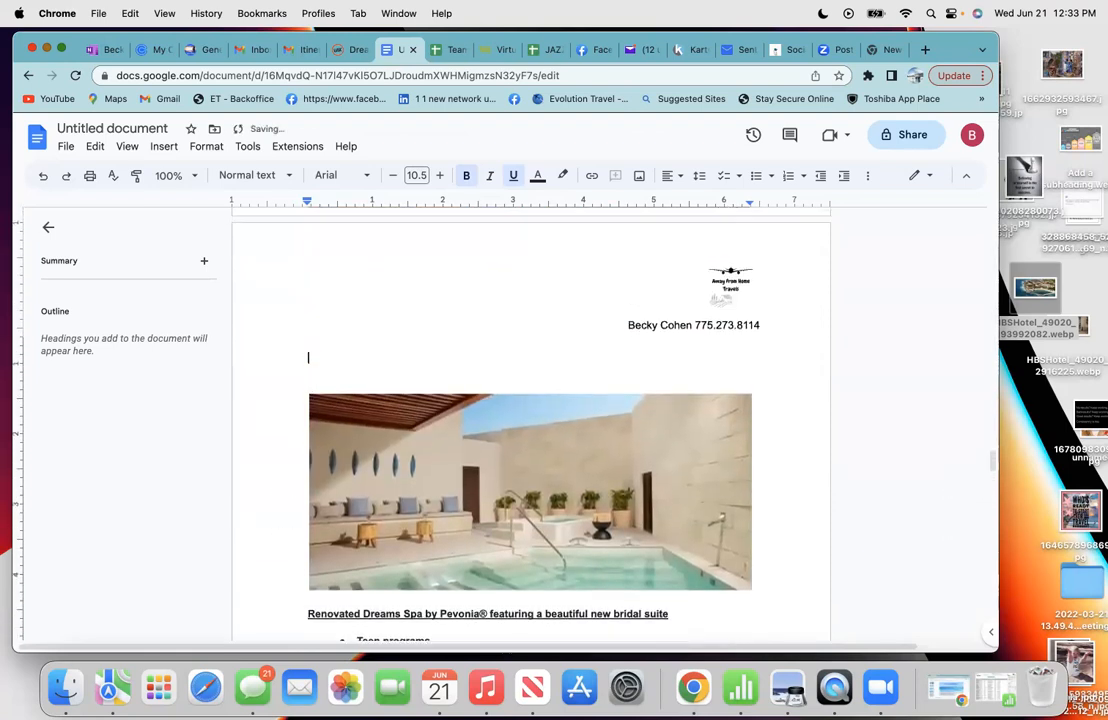
- Start a new page below the spa activity bullet list
scroll(367, 377, "down", 10)
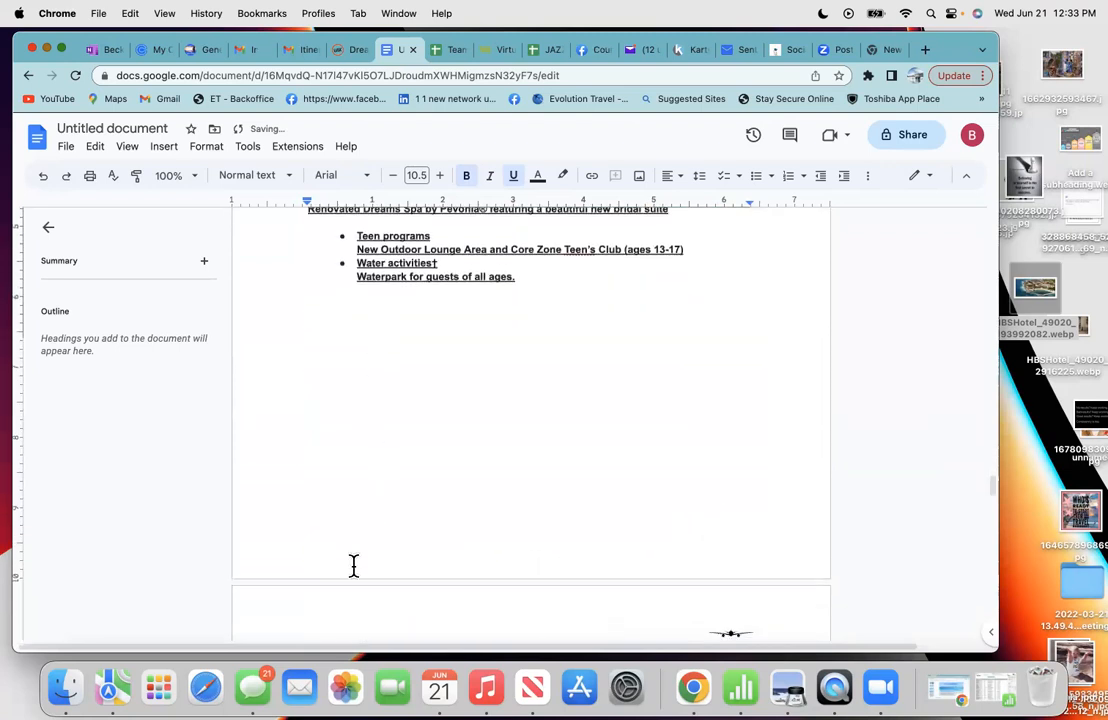
left_click(377, 497)
key("Return")
key("Return")
key("Return")
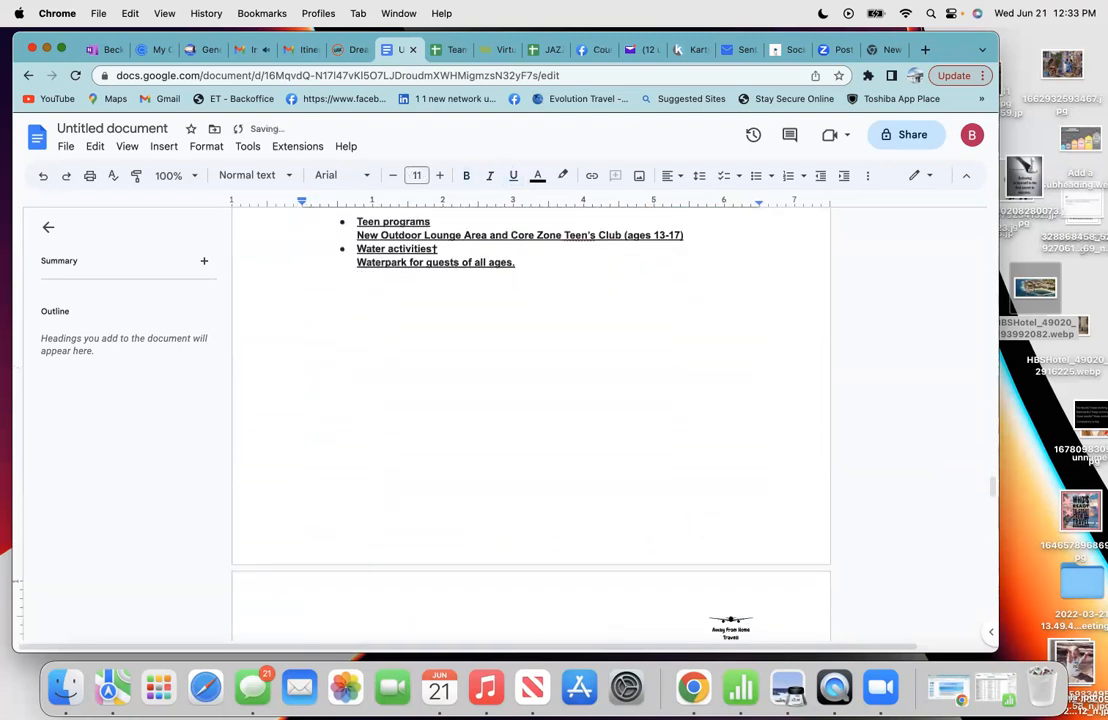
- Show the Dining information on the Dreams Aventuras Riviera Maya hotel page
left_click(349, 55)
scroll(378, 448, "down", 3)
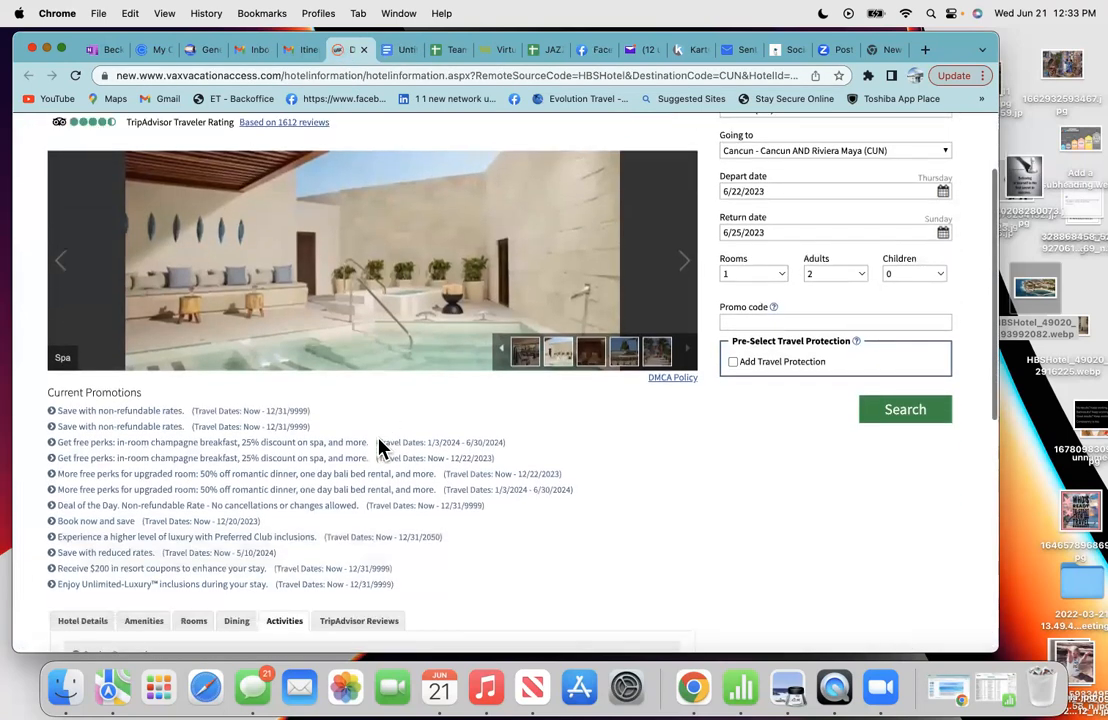
left_click(242, 586)
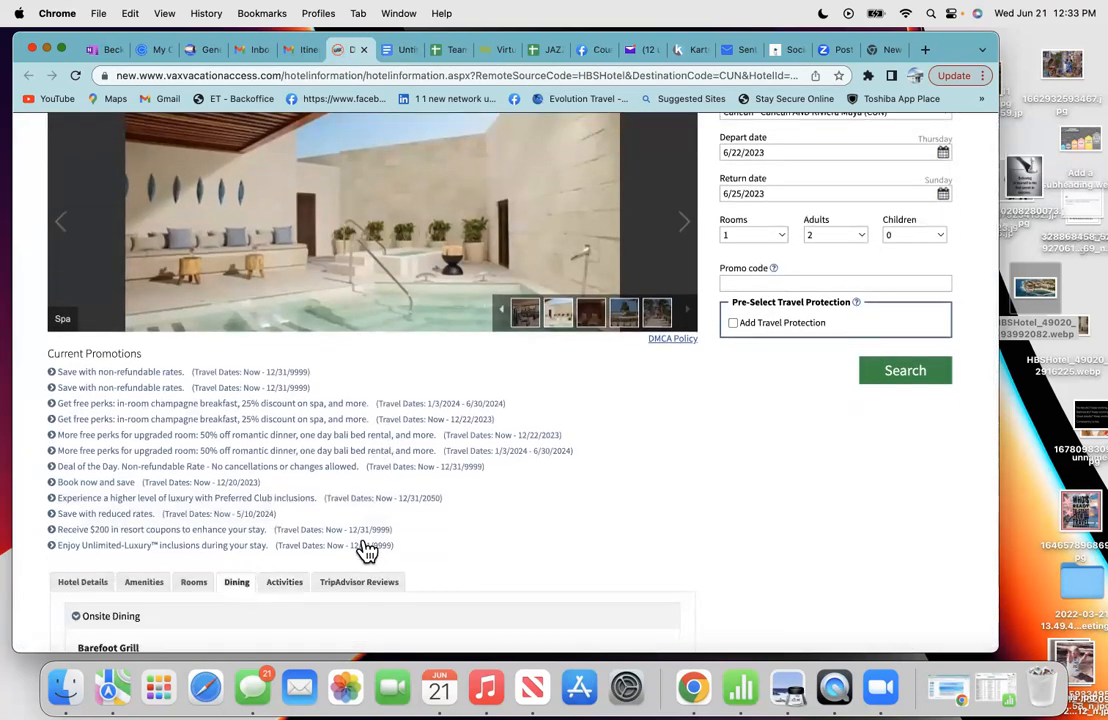
scroll(366, 549, "down", 9)
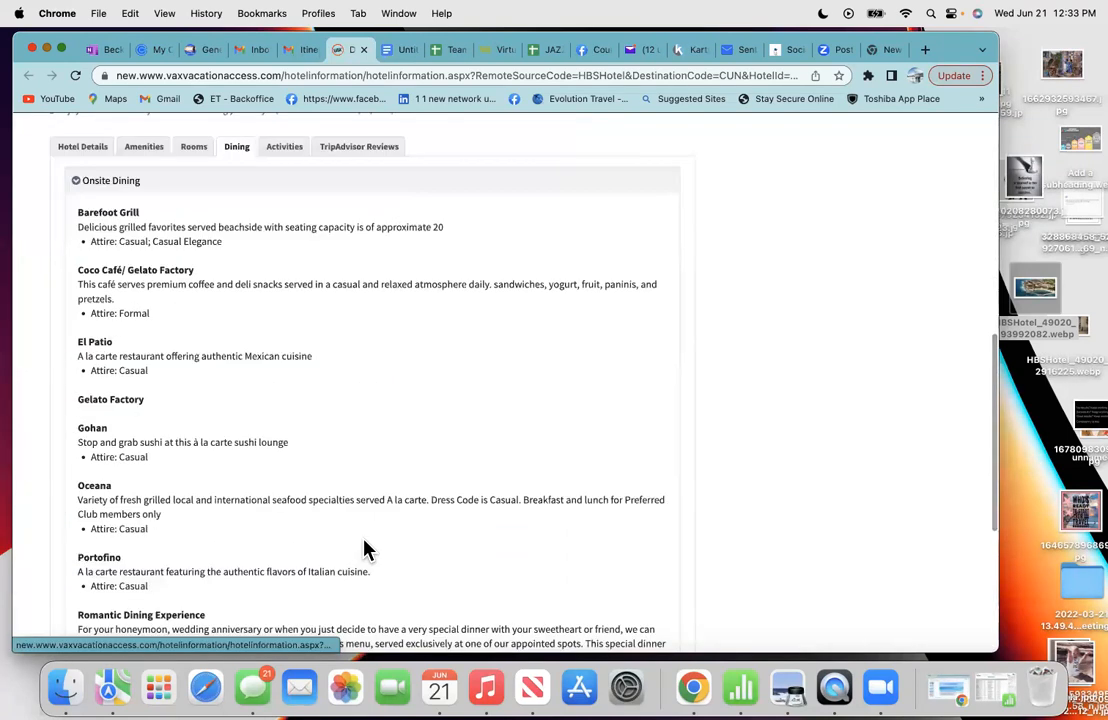
scroll(366, 549, "down", 5)
scroll(364, 539, "down", 2)
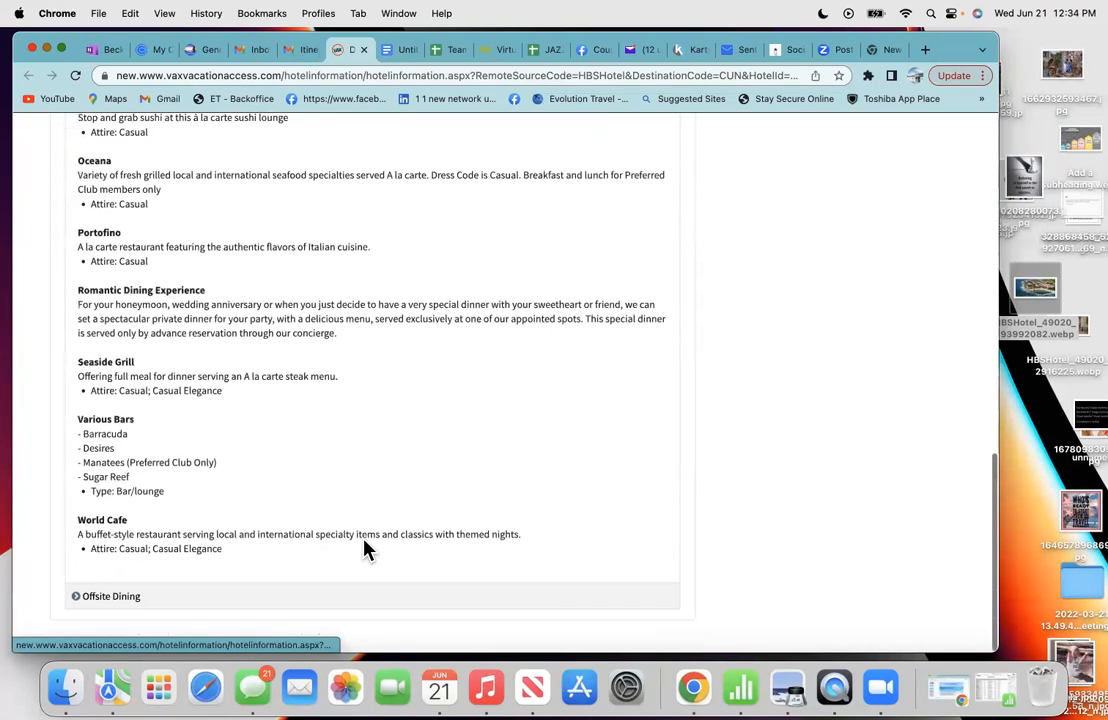
- Select and copy the Onsite Dining list from Barefoot Grill through World Cafe
left_click_drag(72, 383, 87, 203)
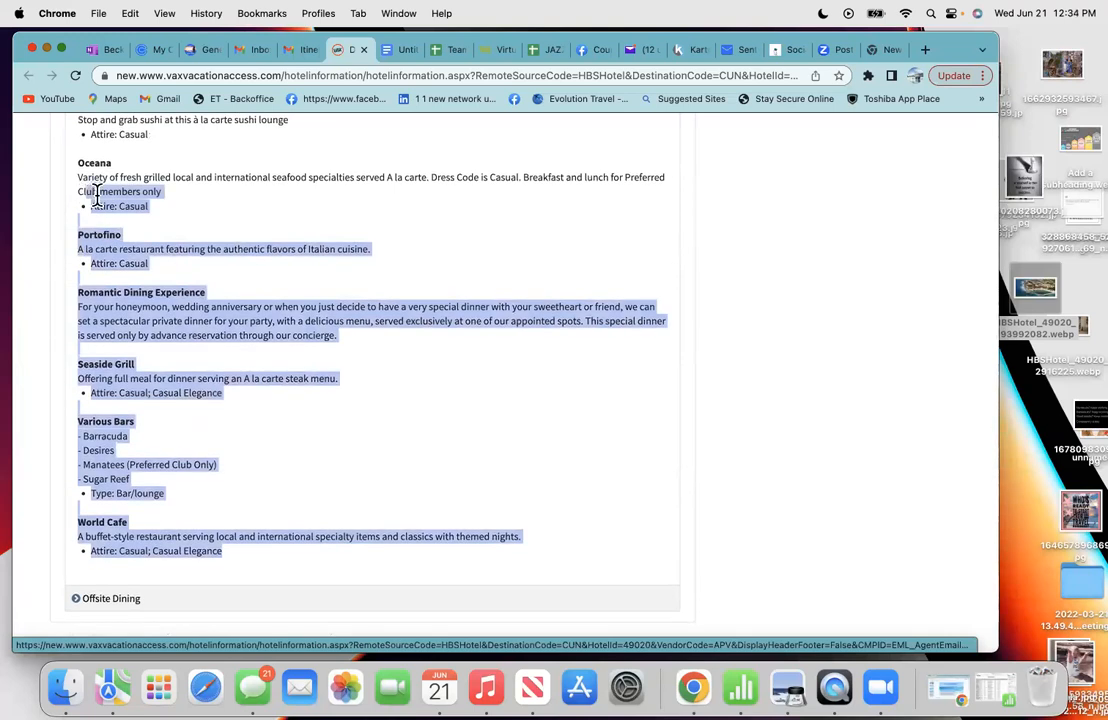
left_click_drag(252, 557, 80, 114)
left_click_drag(90, 220, 97, 370)
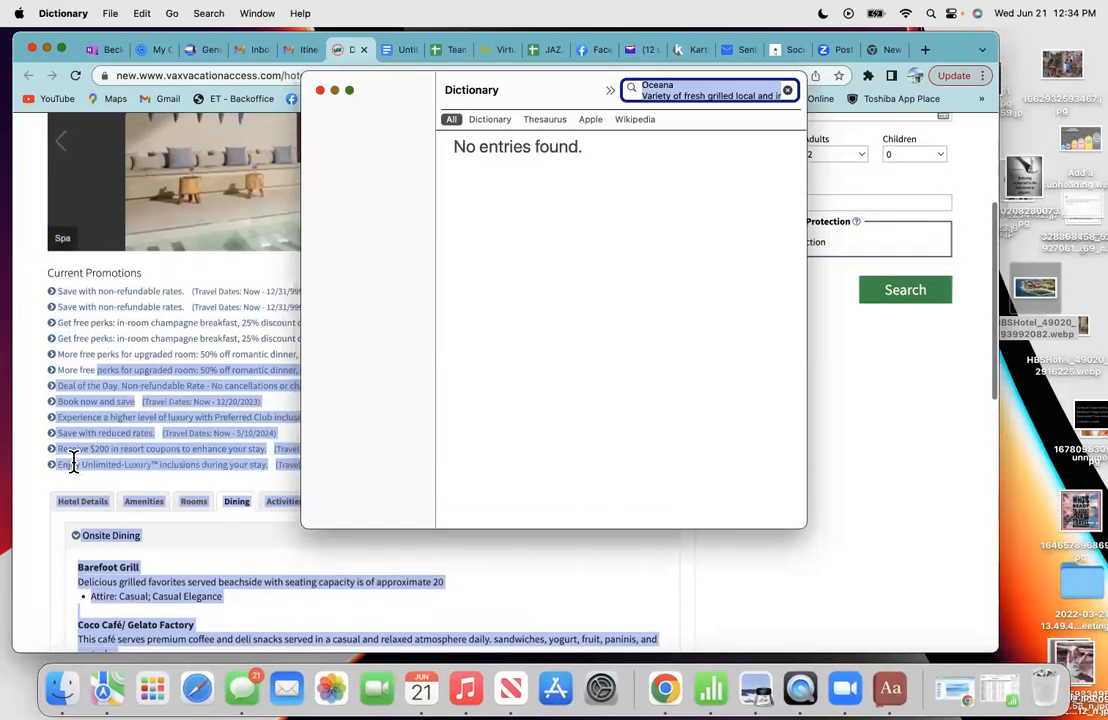
left_click_drag(71, 545, 71, 545)
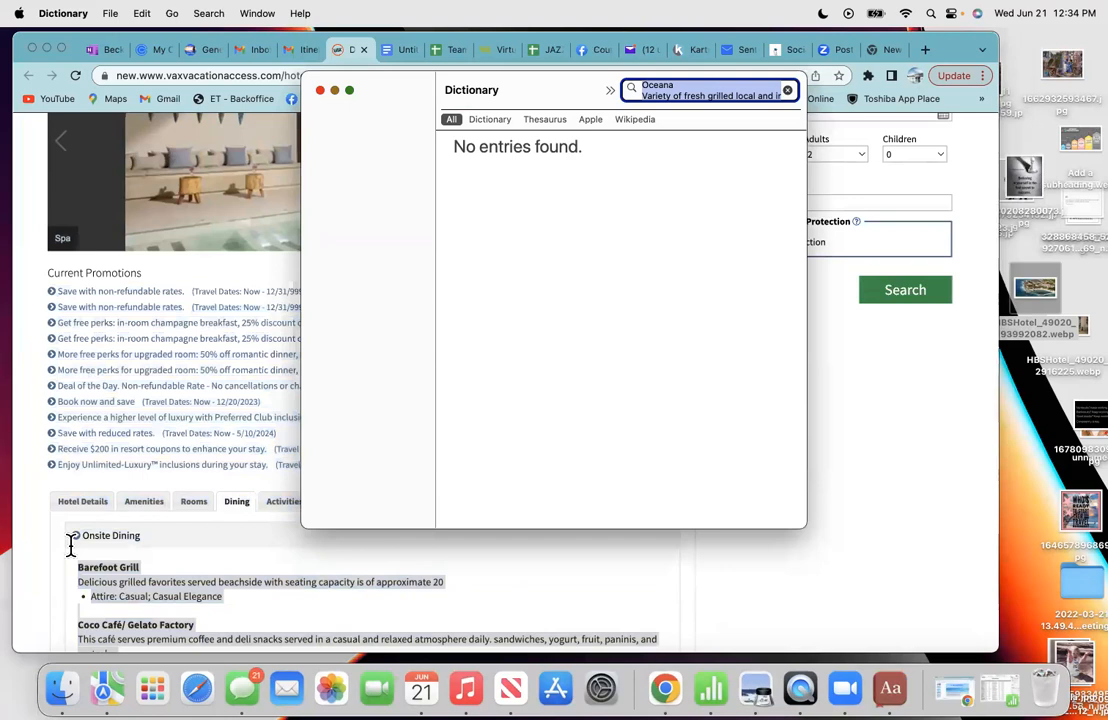
left_click(320, 91)
right_click(157, 595)
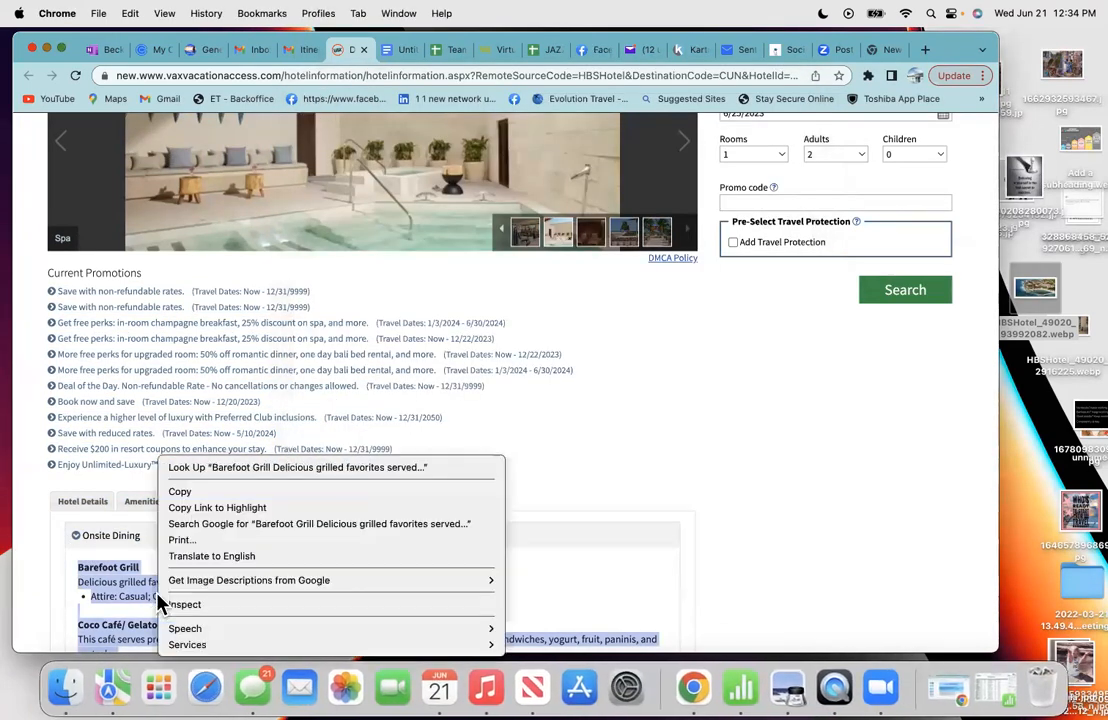
left_click(190, 491)
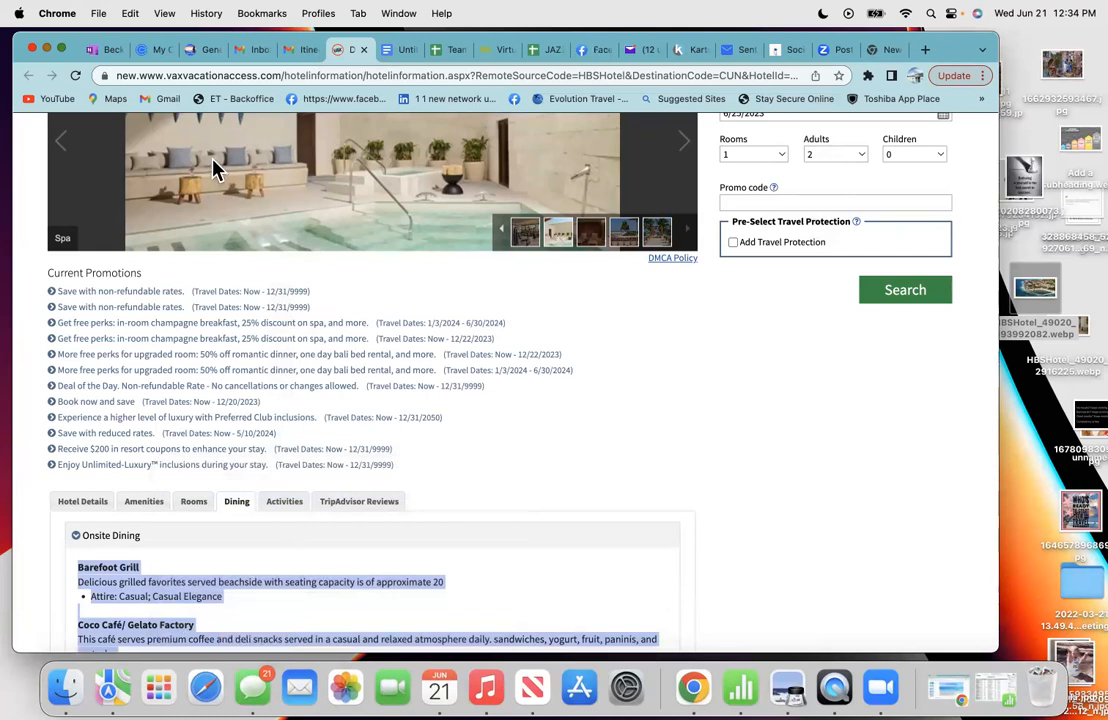
scroll(266, 238, "up", 5)
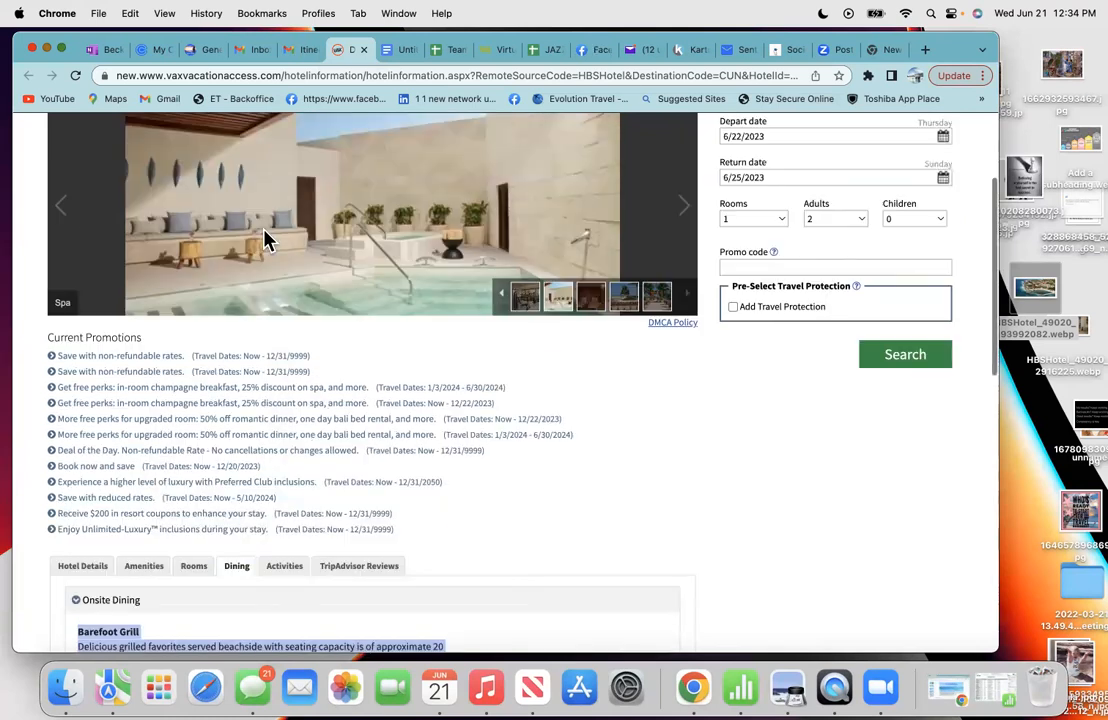
left_click(395, 50)
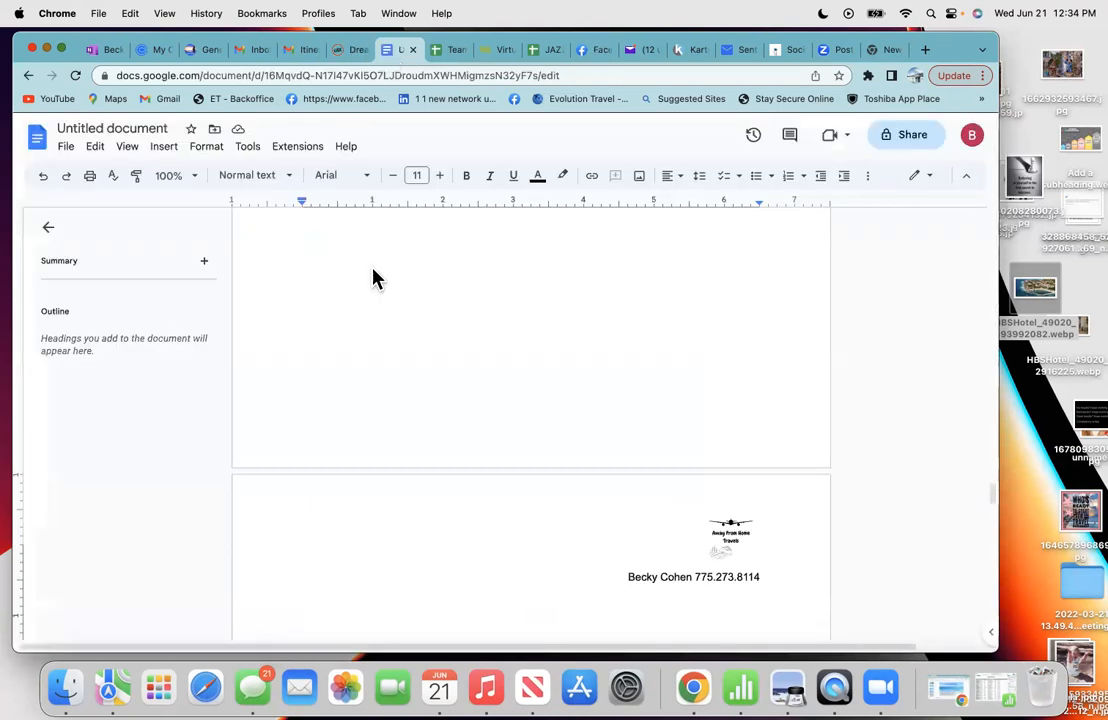
- Paste the copied dining descriptions, Barefoot Grill through World Cafe, on the new page
right_click(318, 598)
left_click(366, 408)
scroll(366, 408, "down", 2)
scroll(366, 410, "up", 3)
scroll(366, 410, "down", 10)
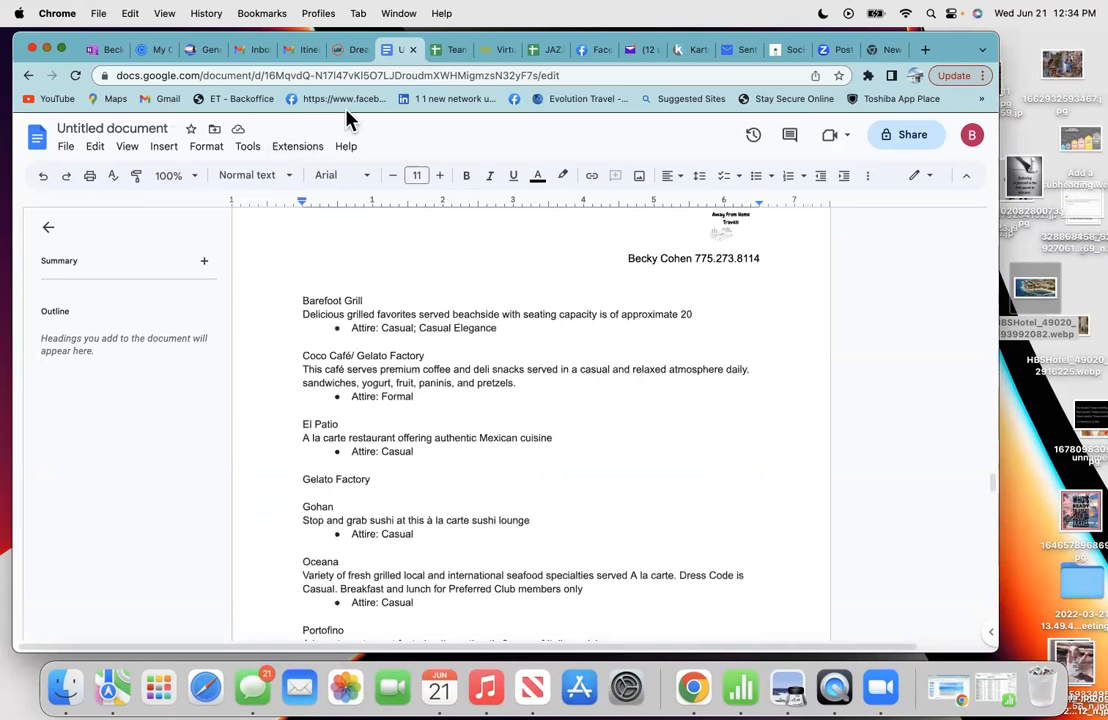
- Browse the gallery's Gym, Oceana, Seaside Grill, Gohan and Portofino photos, then copy the World Café photo
left_click(348, 50)
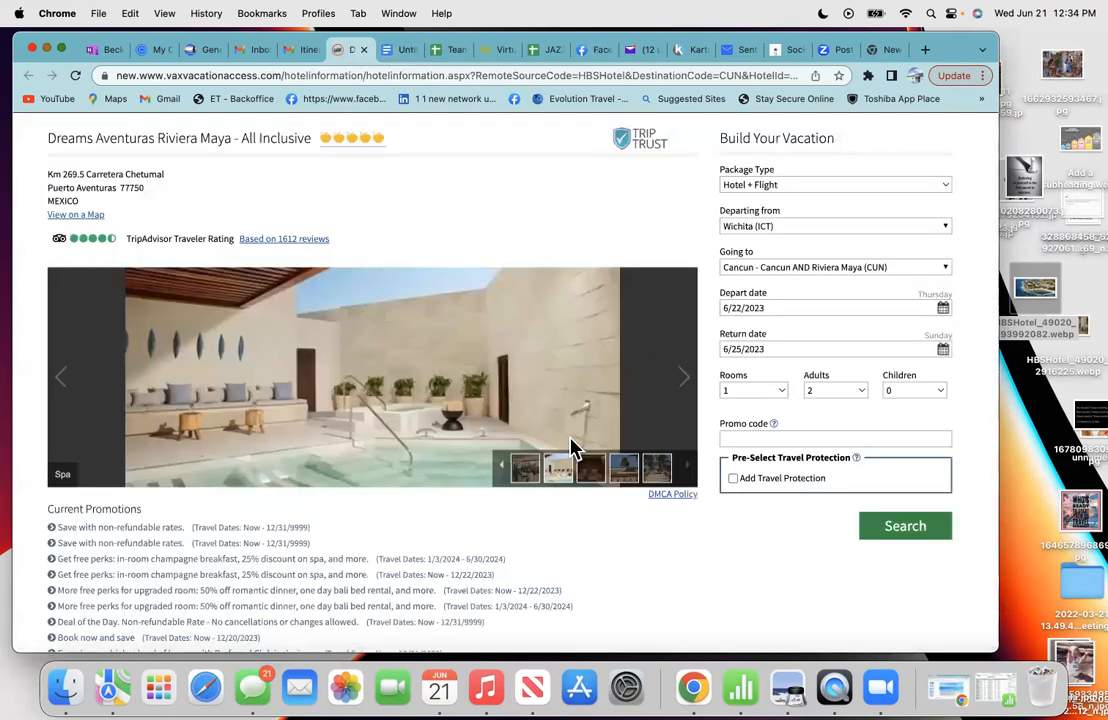
left_click(525, 472)
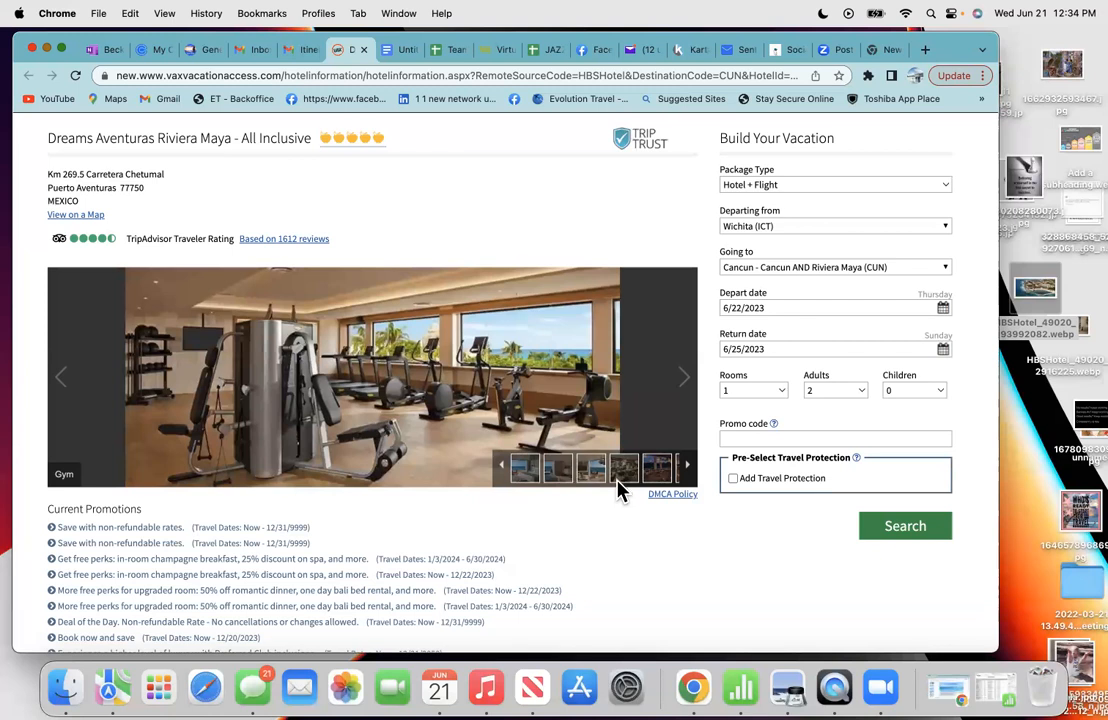
left_click(622, 474)
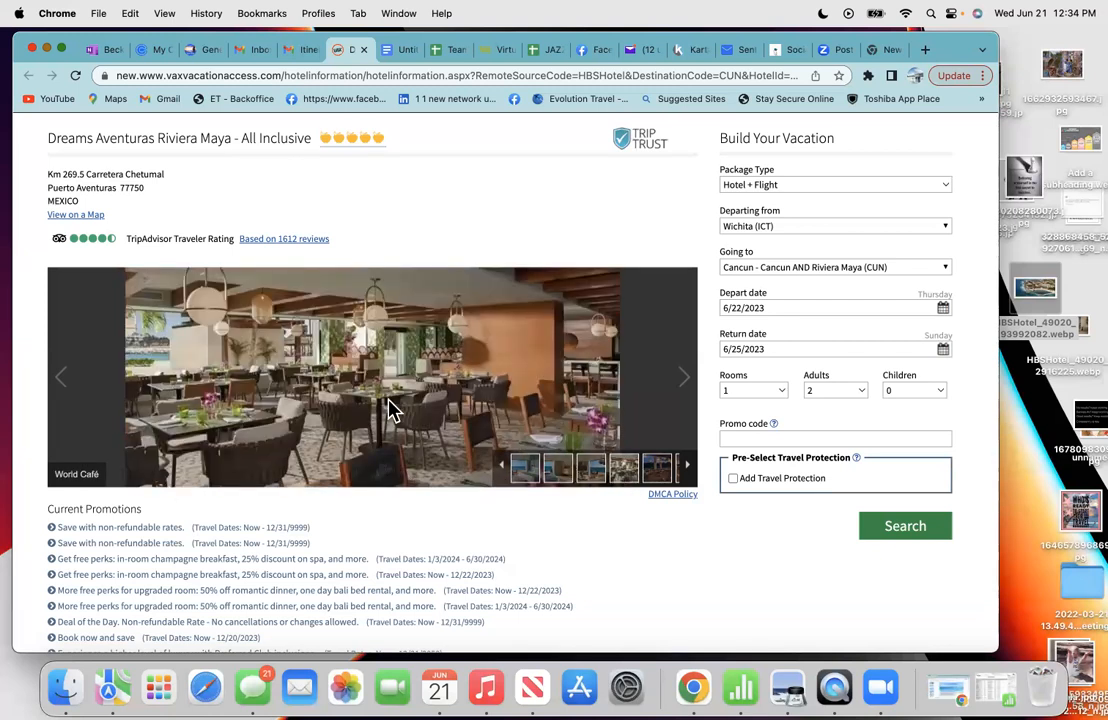
left_click(658, 478)
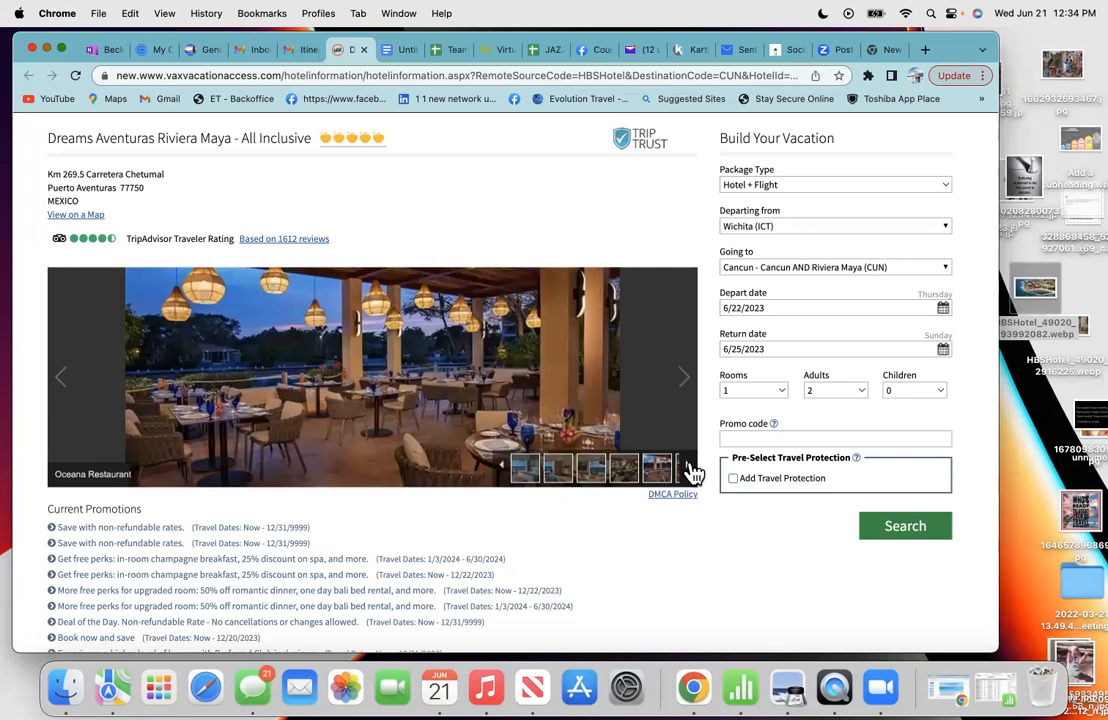
left_click(557, 477)
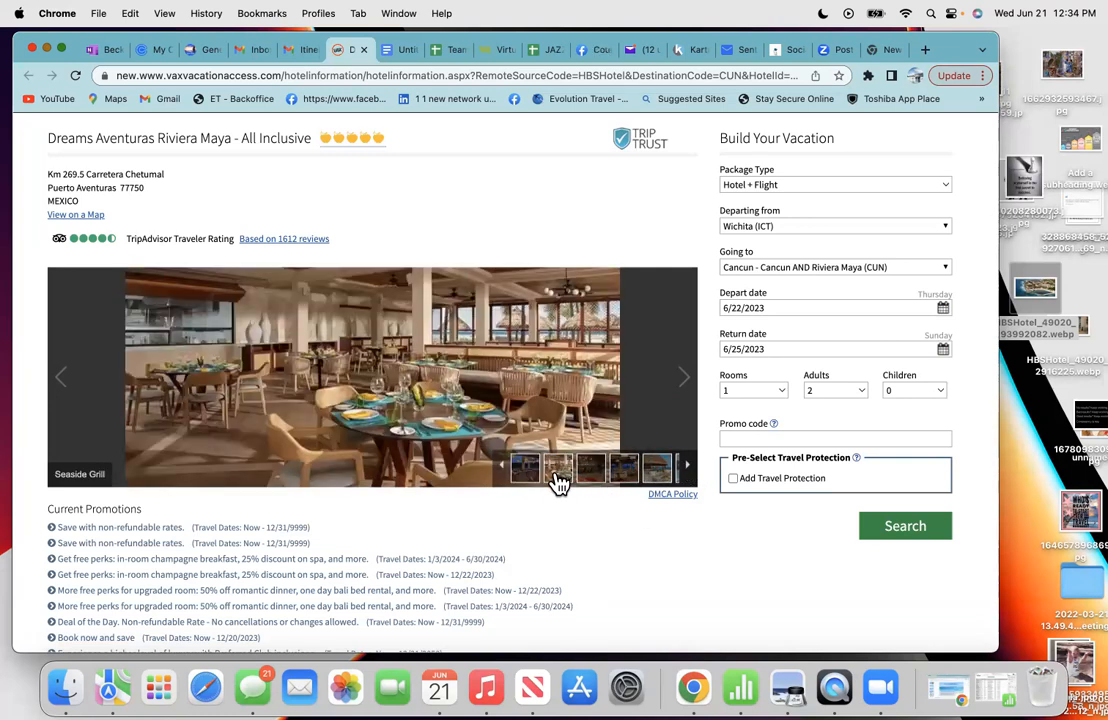
left_click(590, 480)
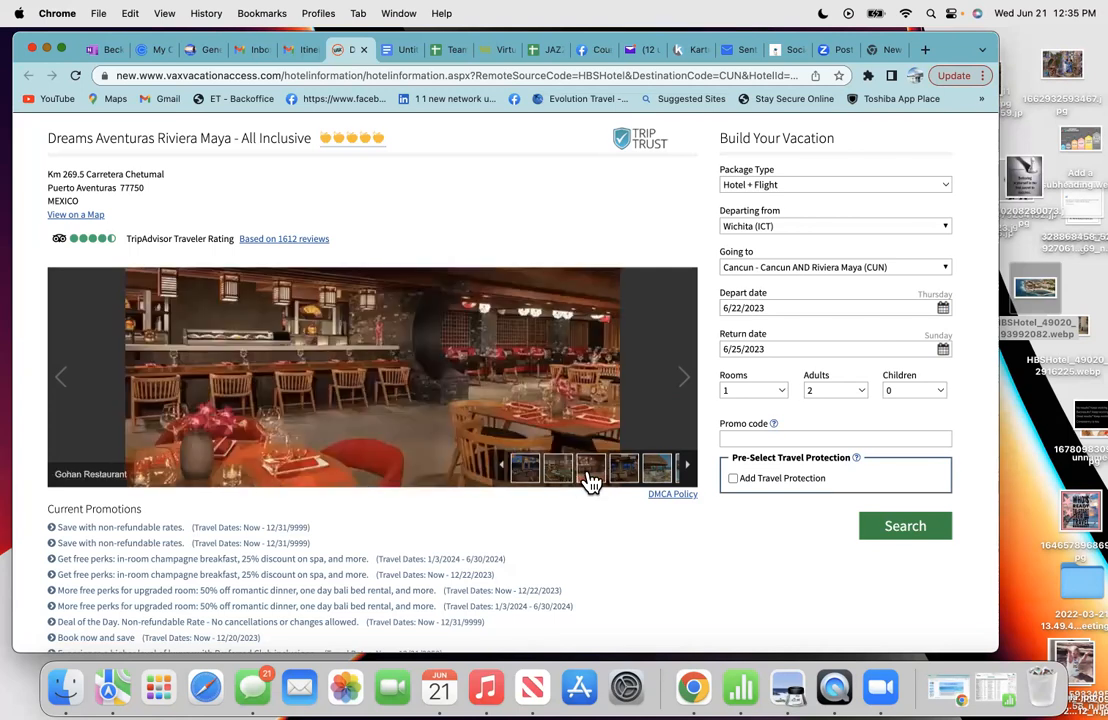
left_click(624, 473)
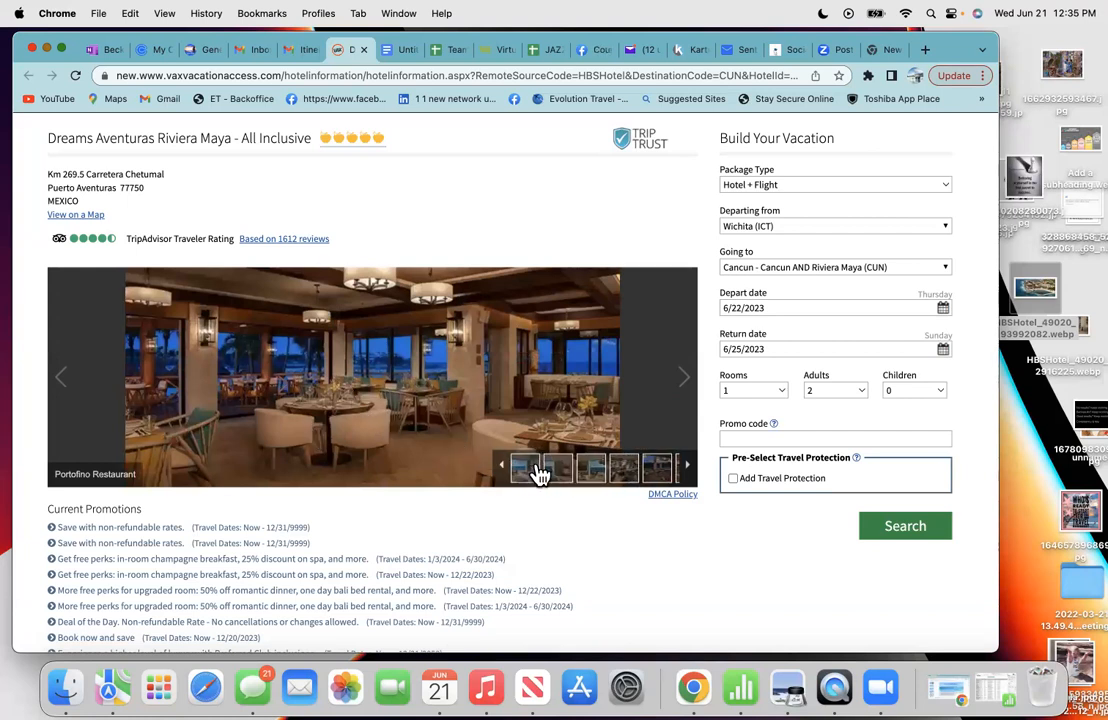
left_click(625, 475)
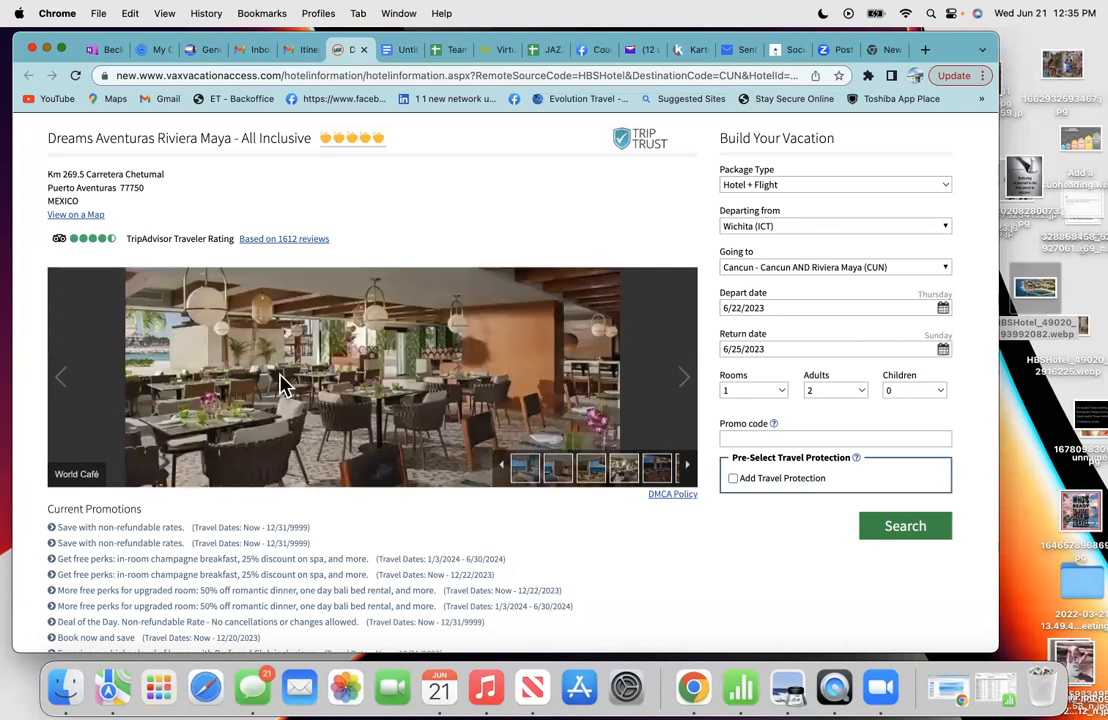
right_click(420, 388)
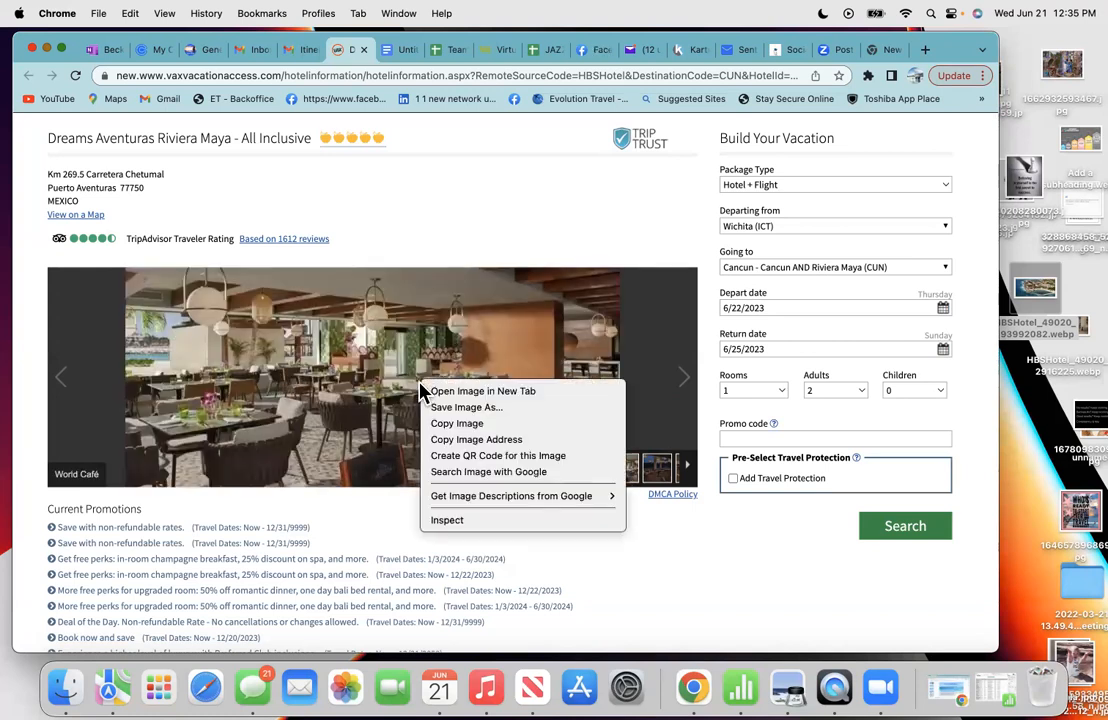
left_click(455, 424)
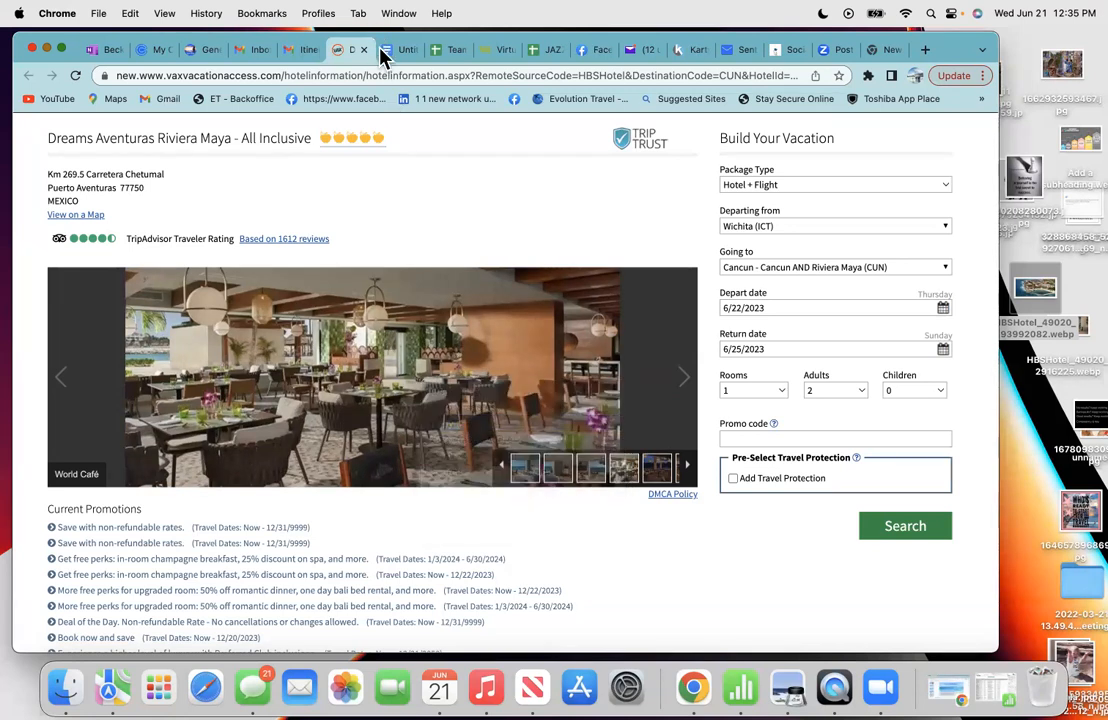
- Switch back to the proposal and scroll down to the World Cafe entry
key("ctrl+Tab")
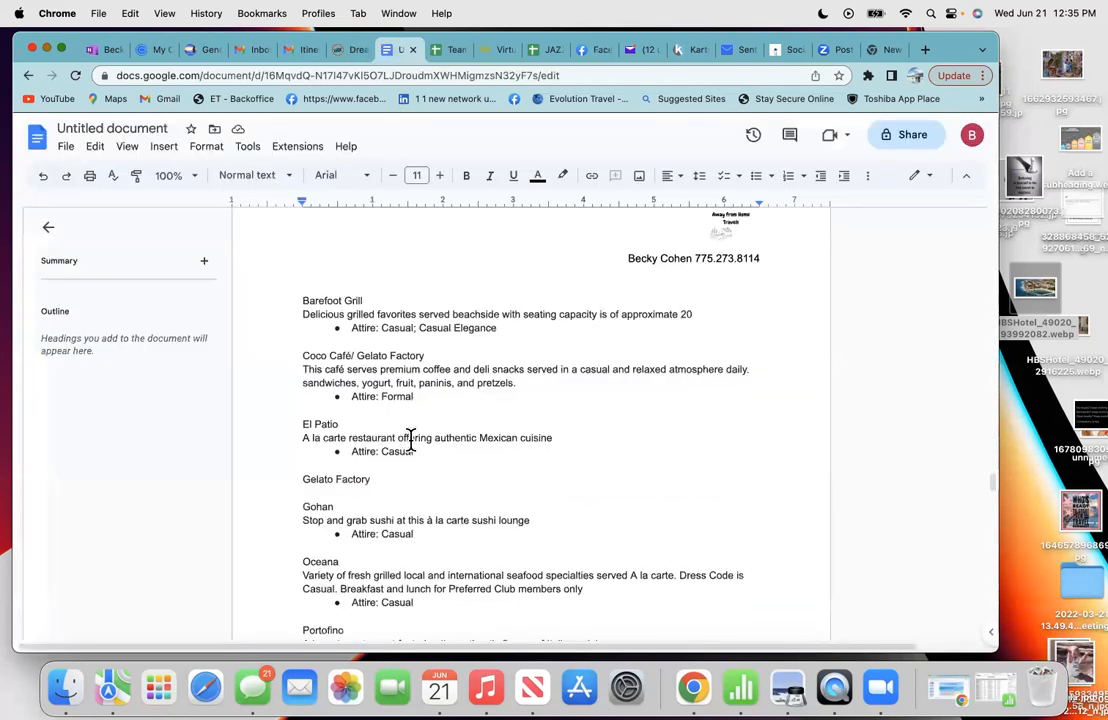
scroll(410, 510, "down", 5)
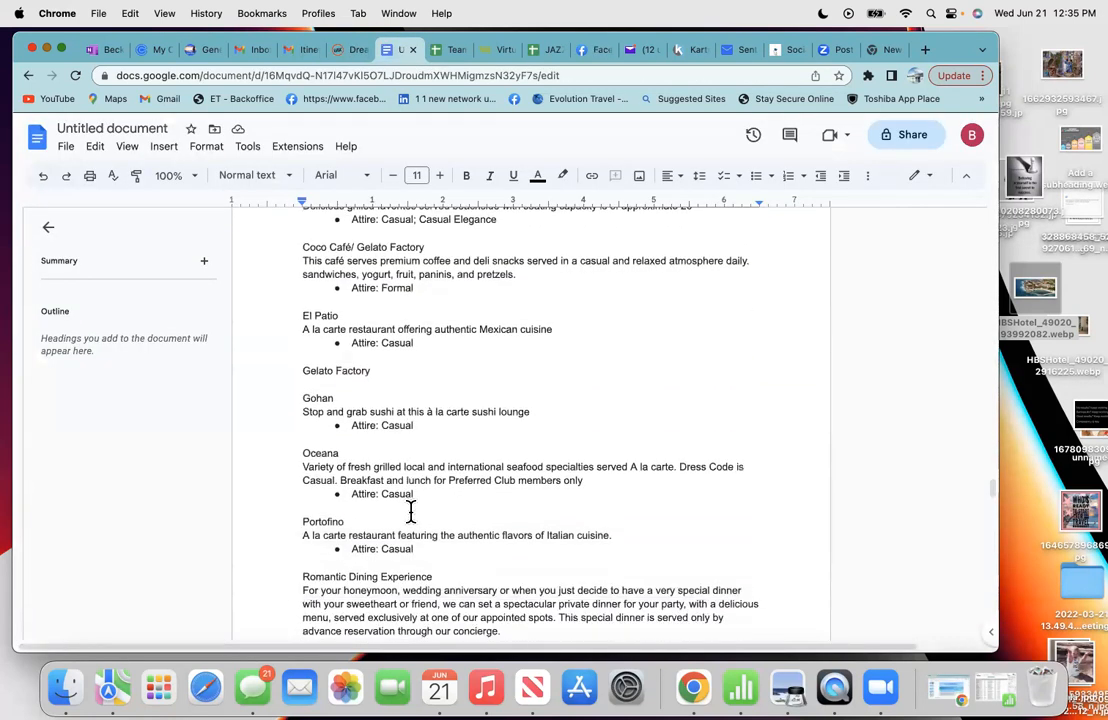
scroll(410, 511, "down", 2)
scroll(410, 510, "down", 1)
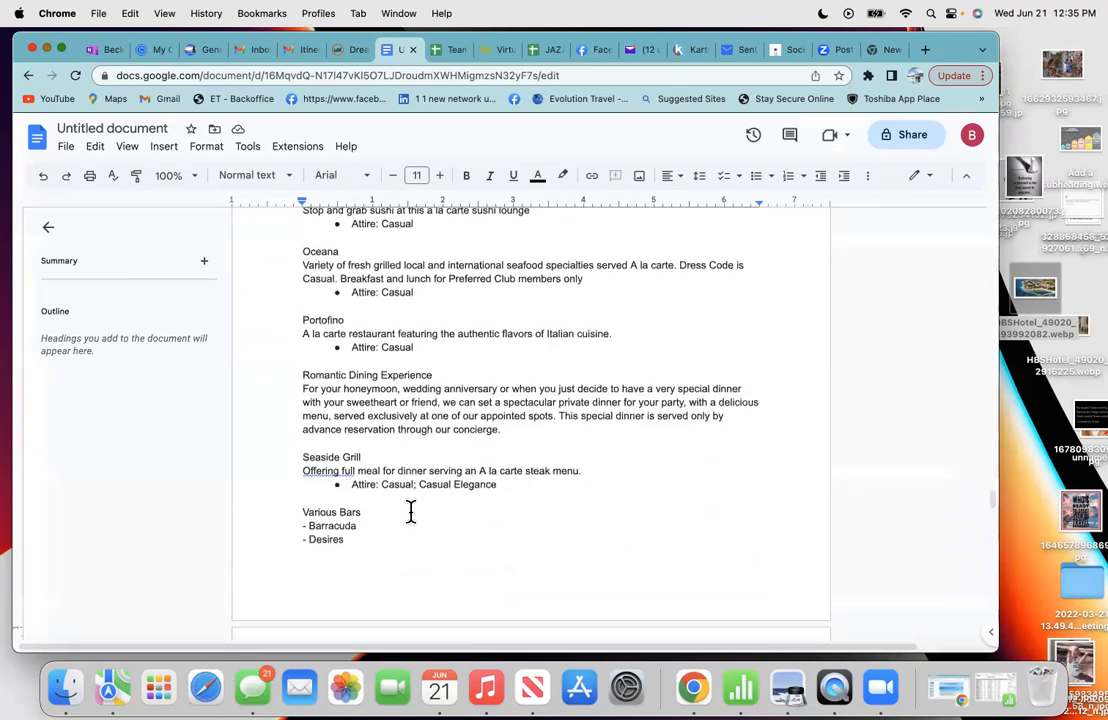
scroll(410, 511, "up", 3)
scroll(410, 511, "down", 15)
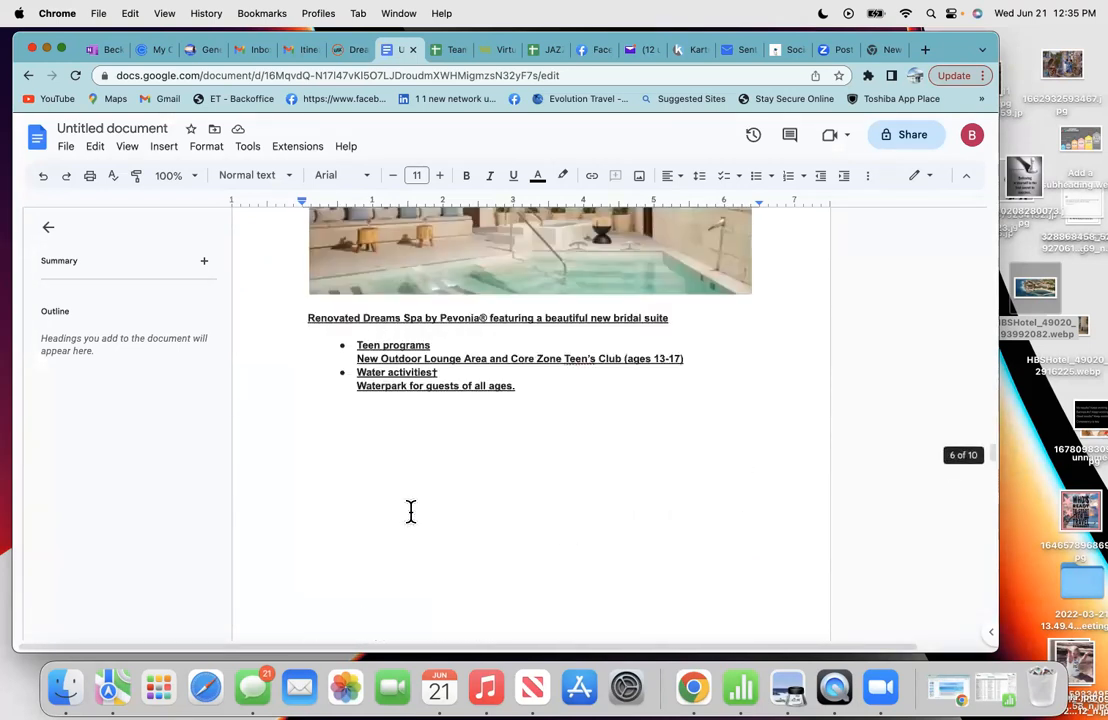
scroll(410, 511, "up", 1)
scroll(410, 511, "down", 10)
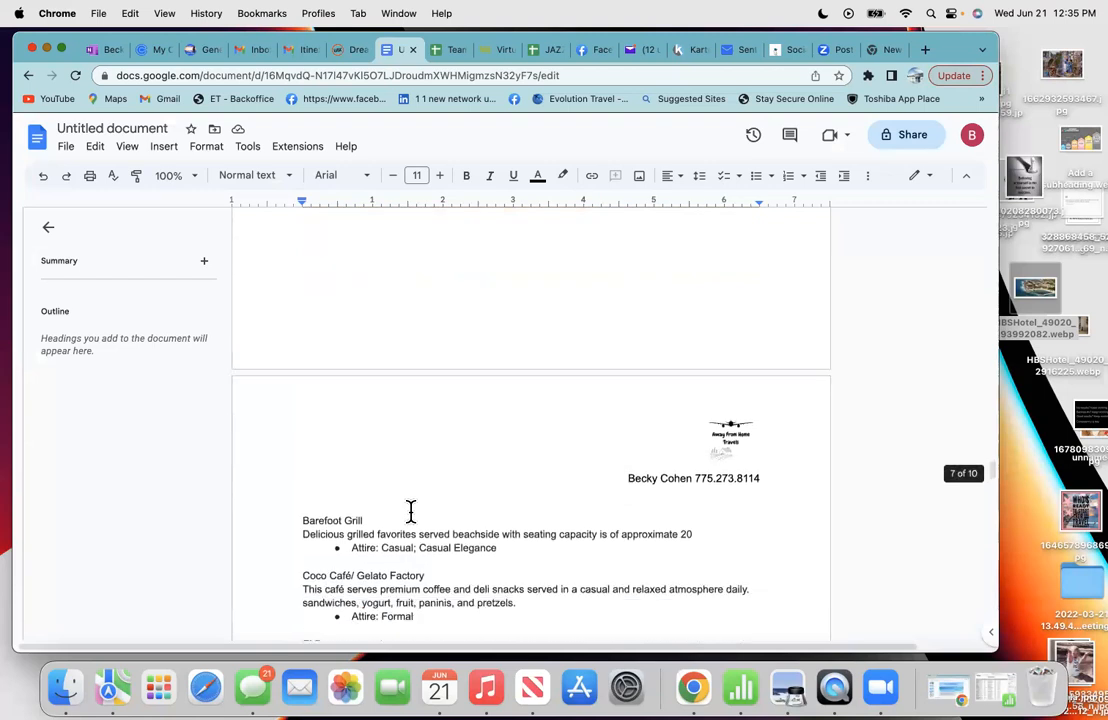
scroll(410, 511, "down", 4)
scroll(410, 511, "down", 4)
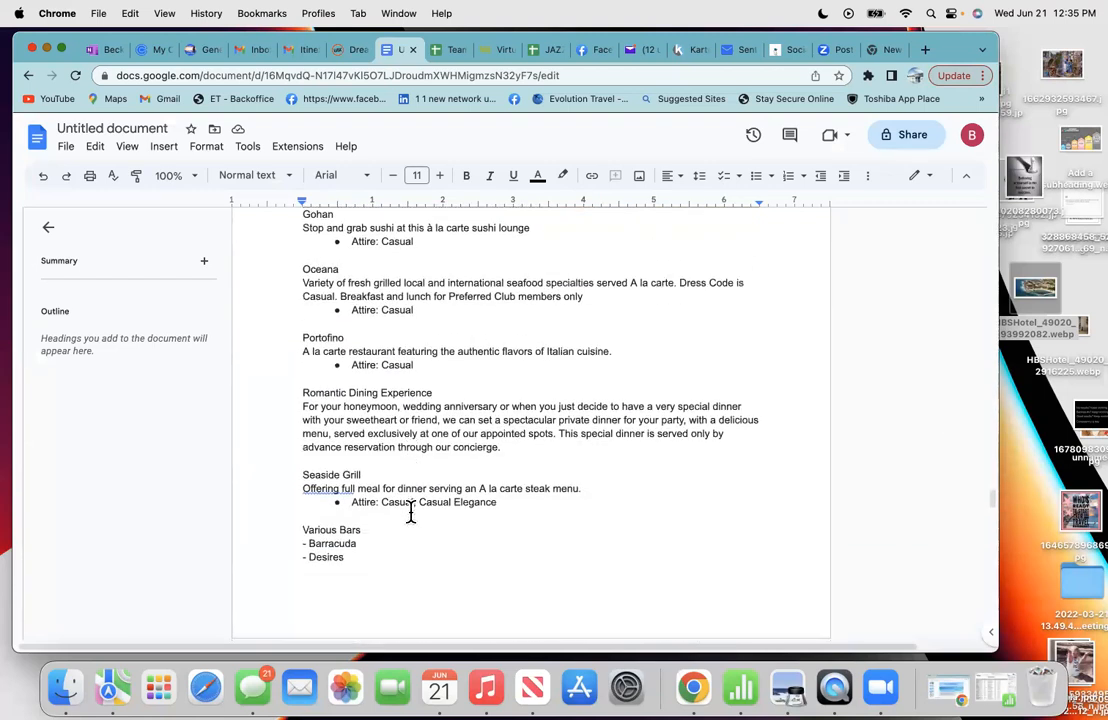
scroll(410, 511, "down", 2)
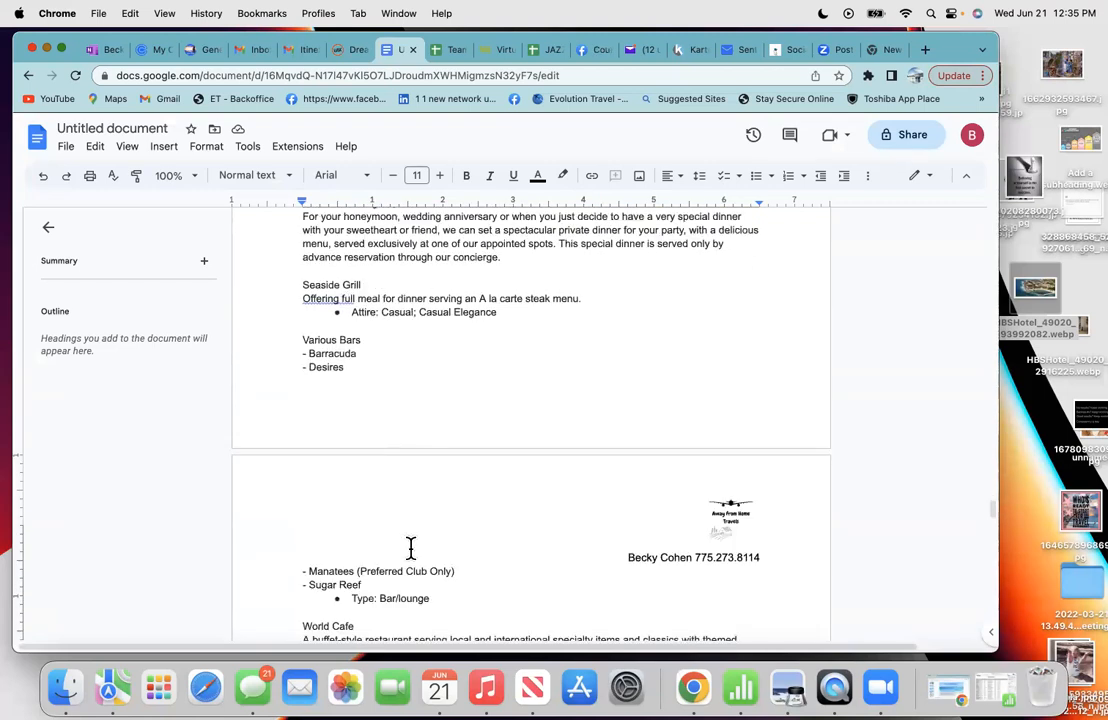
scroll(410, 548, "down", 2)
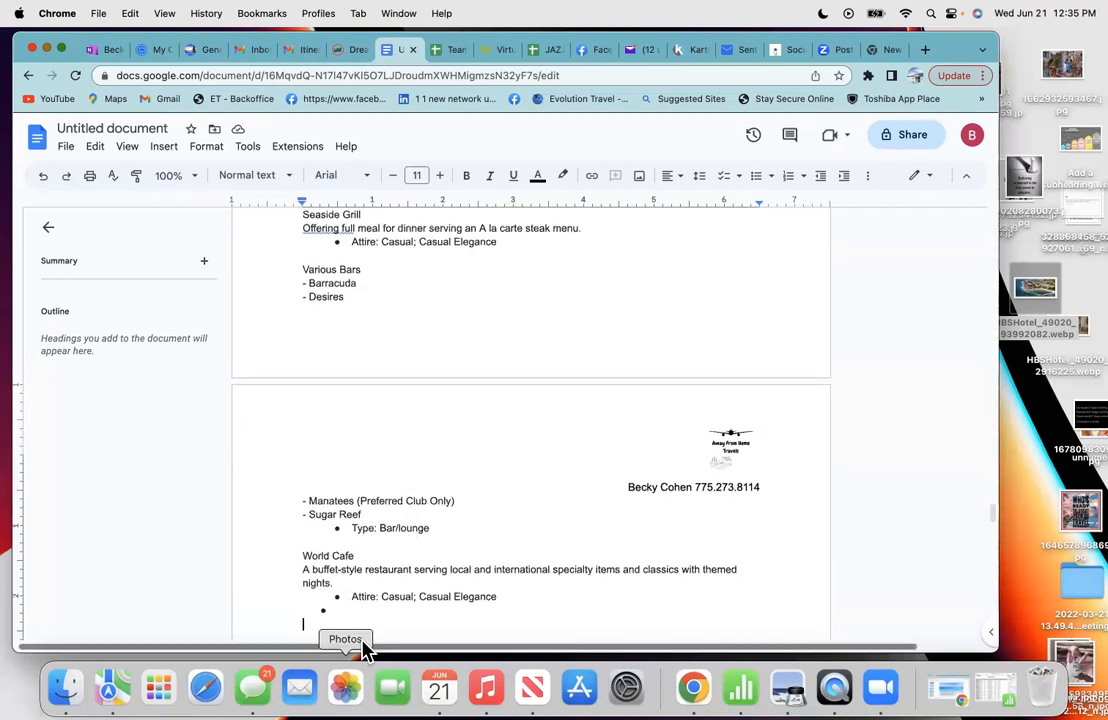
scroll(365, 640, "down", 3)
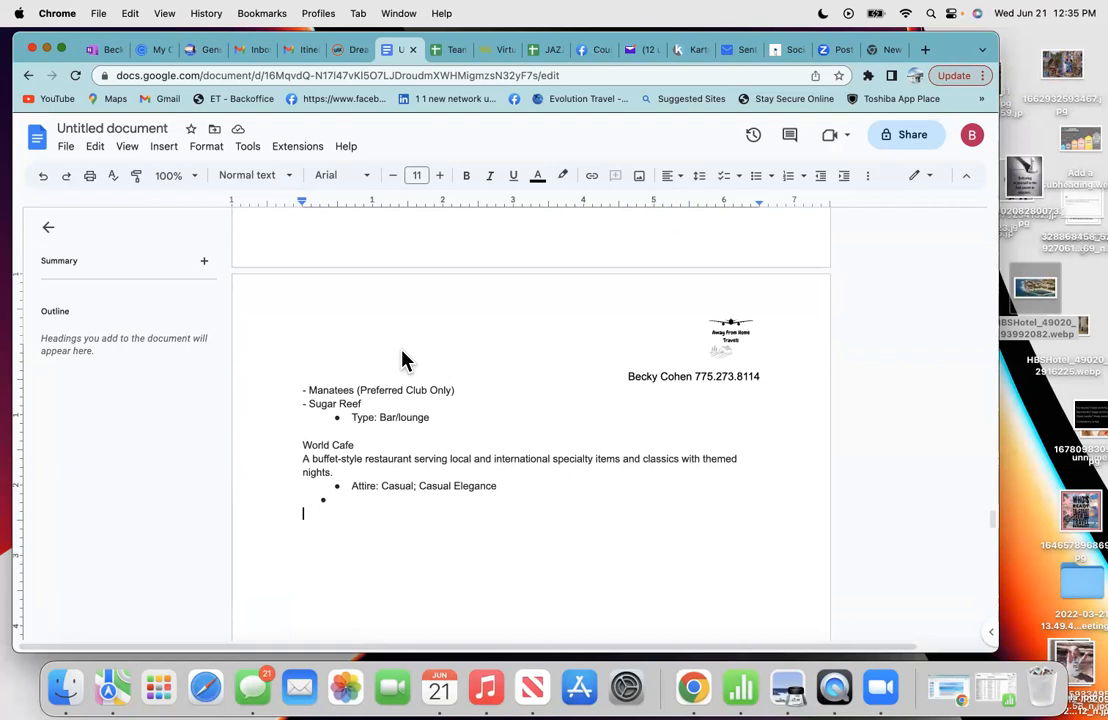
- Paste the World Café photo on a new line below the World Cafe entry
left_click(396, 238)
key("Return")
key("Return")
key("Return")
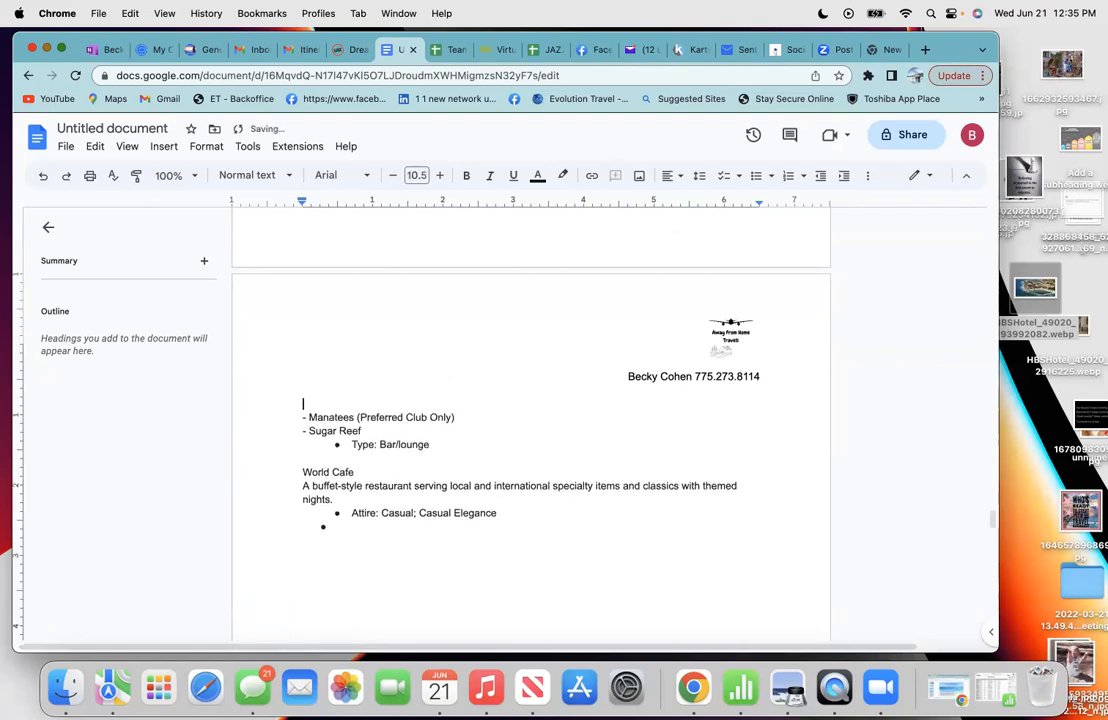
right_click(321, 572)
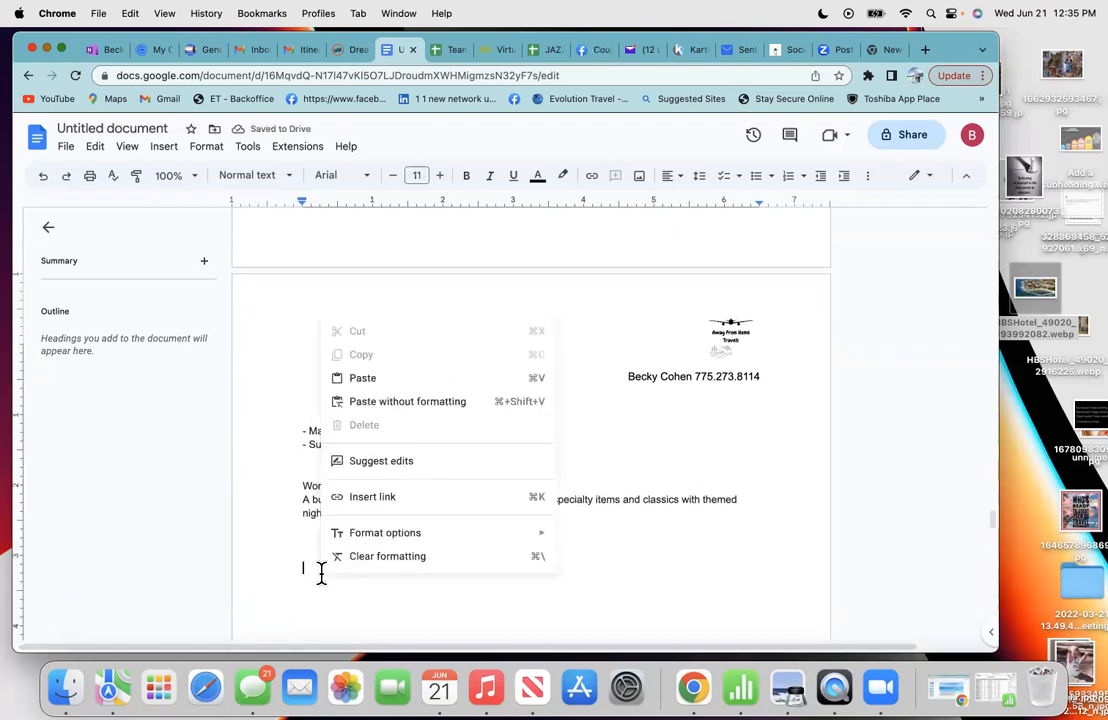
left_click(368, 377)
- Add a bold 'World Cafe' caption under the photo and remove the empty bullet
left_click_drag(361, 310, 299, 312)
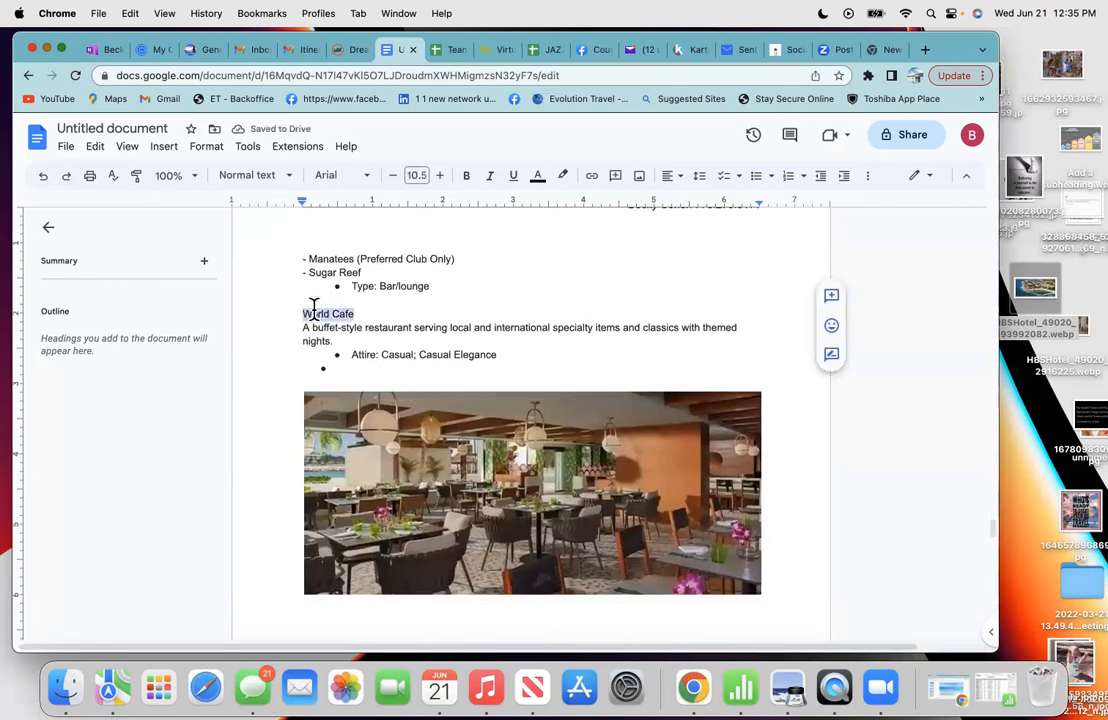
right_click(313, 310)
left_click(345, 301)
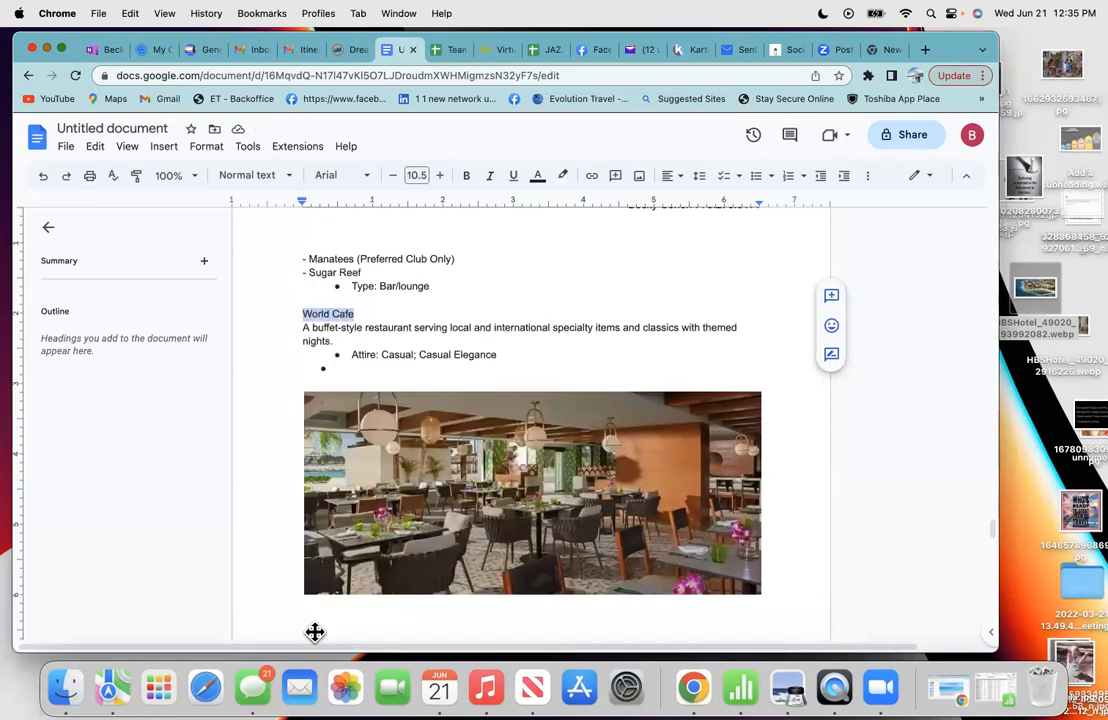
left_click(309, 617)
right_click(309, 617)
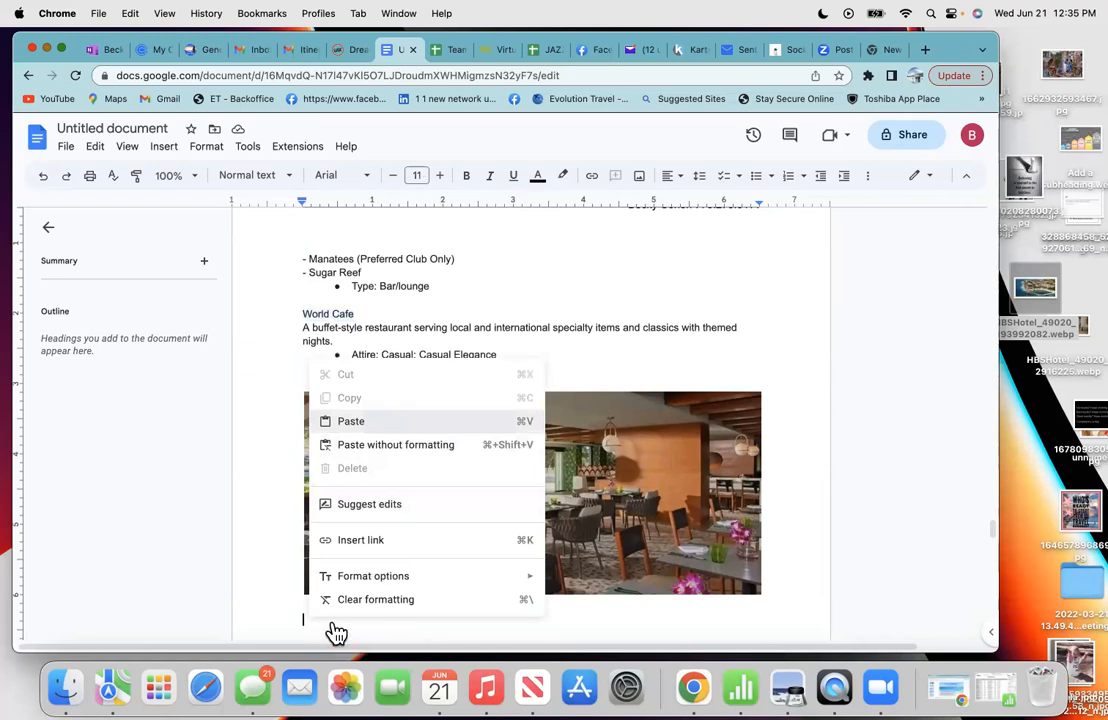
key("super+v")
left_click_drag(358, 620, 304, 618)
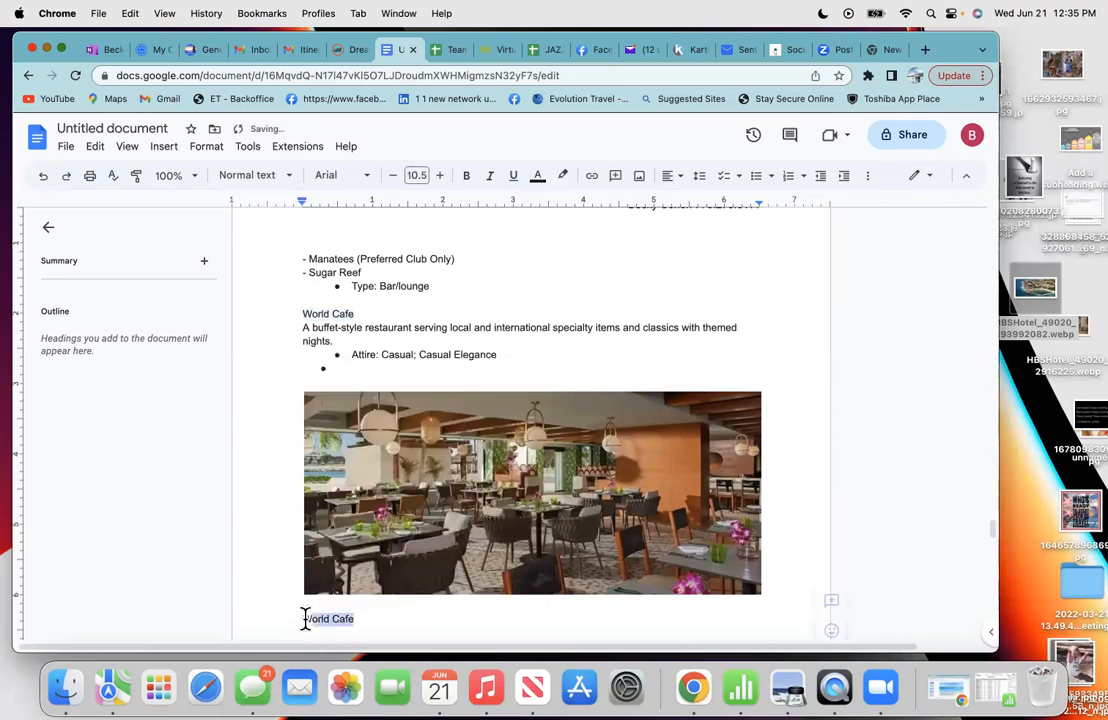
left_click(466, 177)
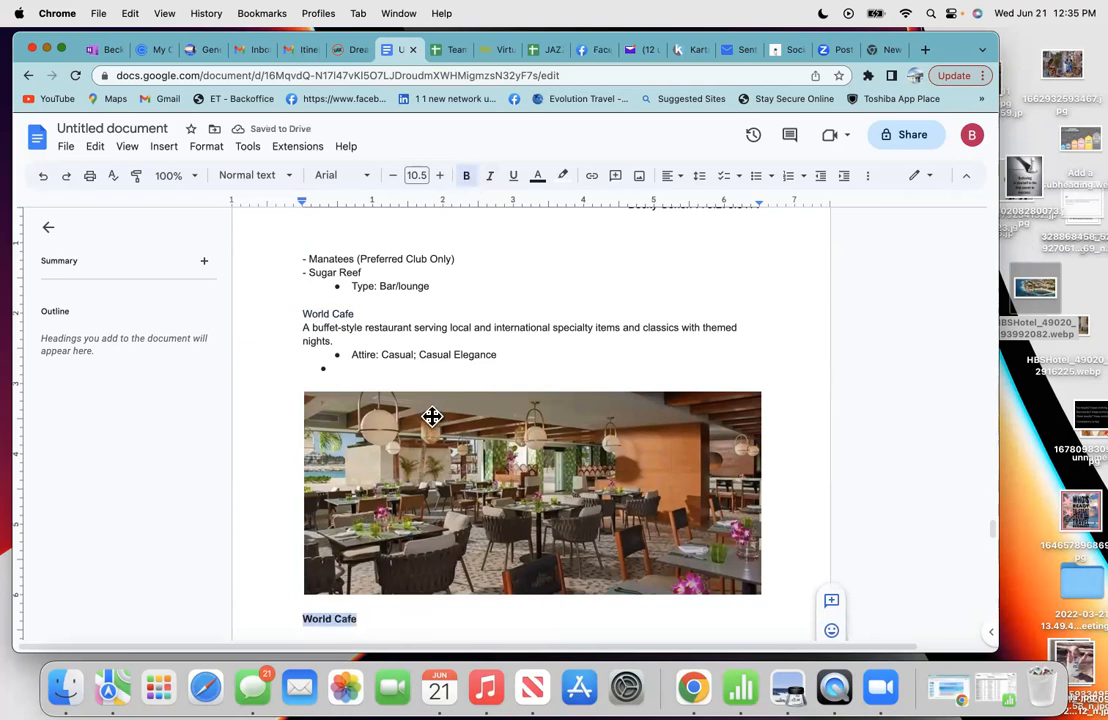
left_click(328, 371)
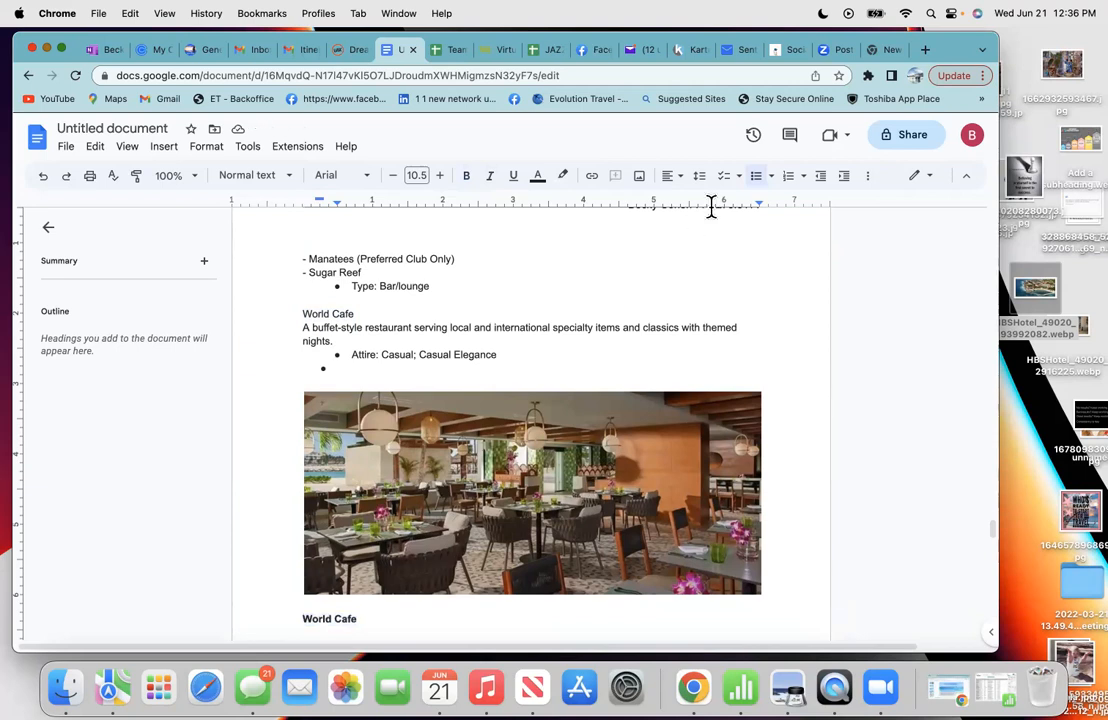
left_click(757, 177)
- Push the Seaside Grill section onto the next page below the header
scroll(584, 354, "up", 2)
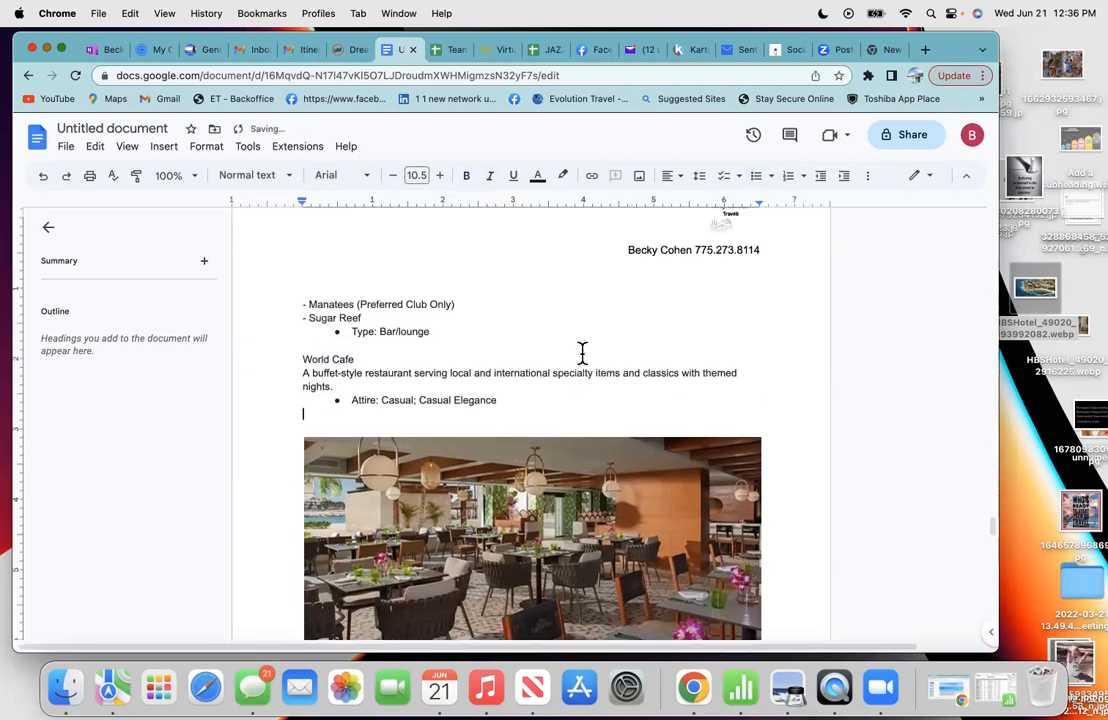
scroll(443, 259, "up", 5)
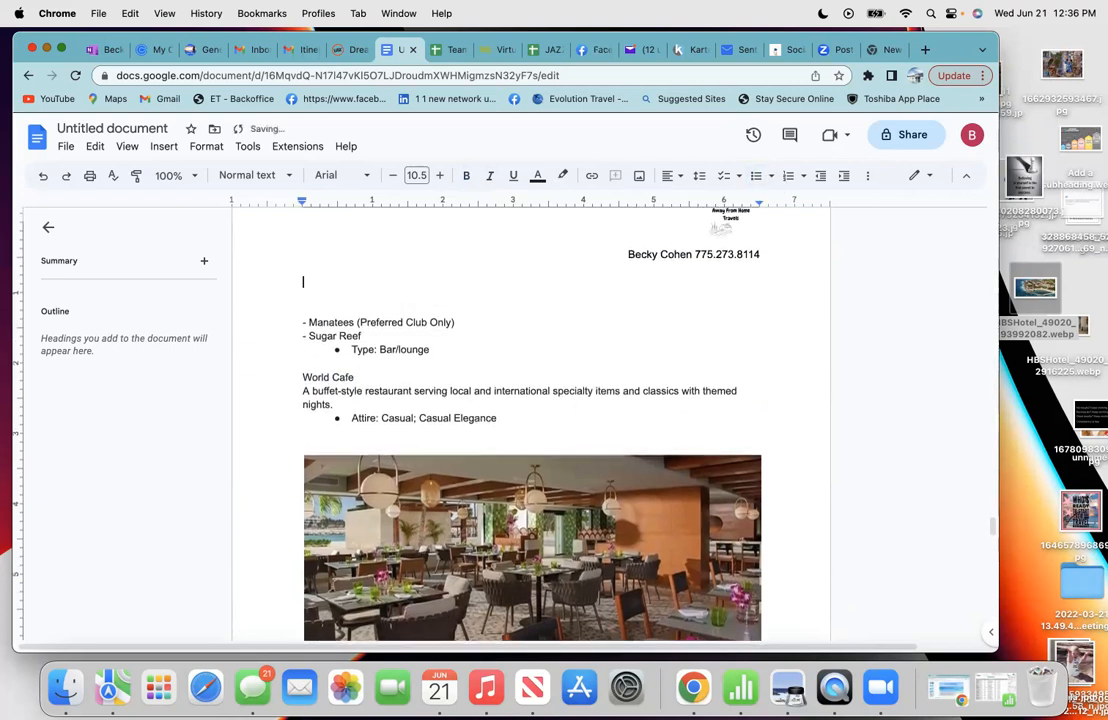
scroll(530, 420, "up", 5)
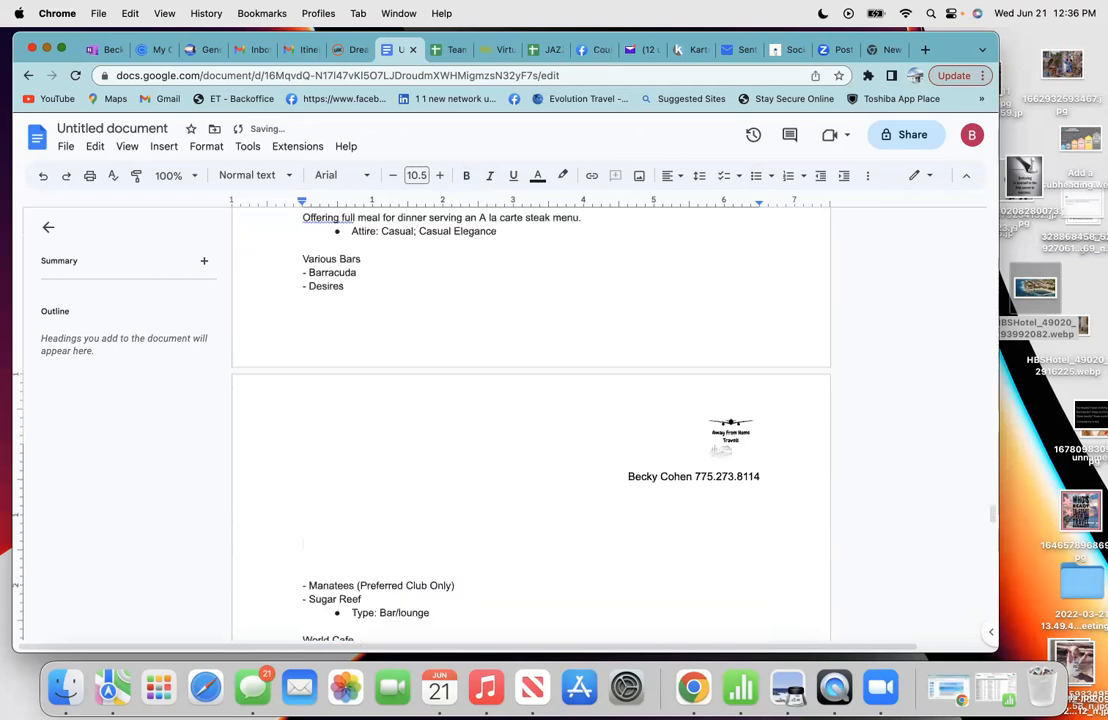
scroll(397, 234, "up", 4)
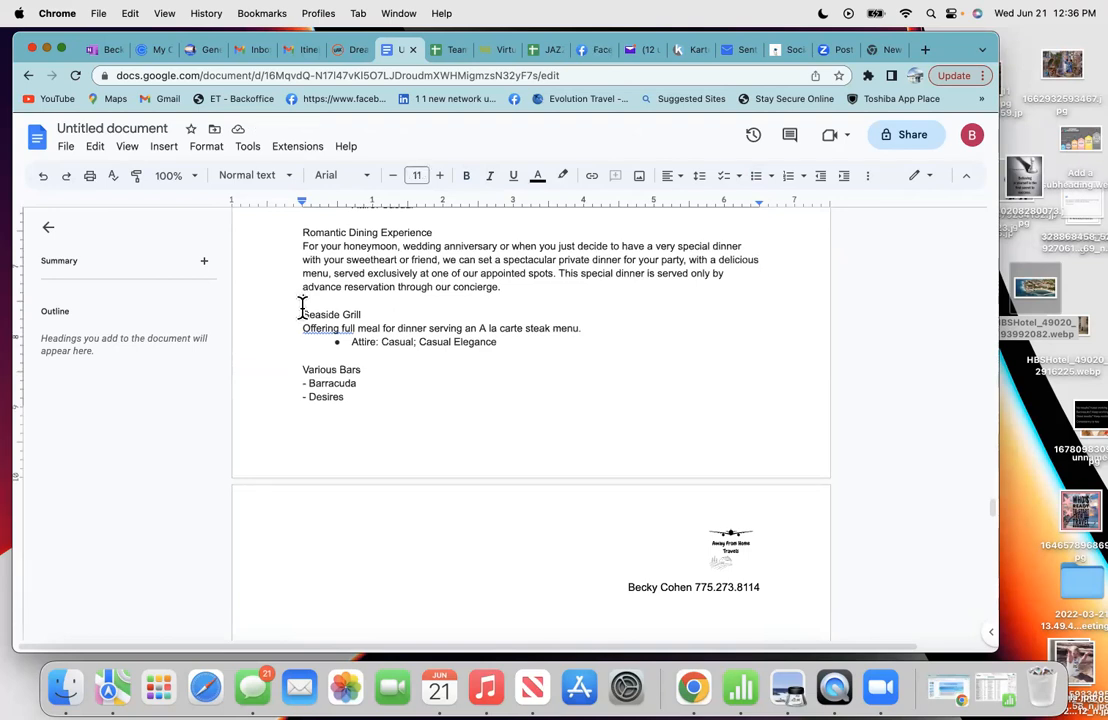
key("Return")
key("Return")
key("Return")
key("Return")
key("Return")
key("Return")
key("Return")
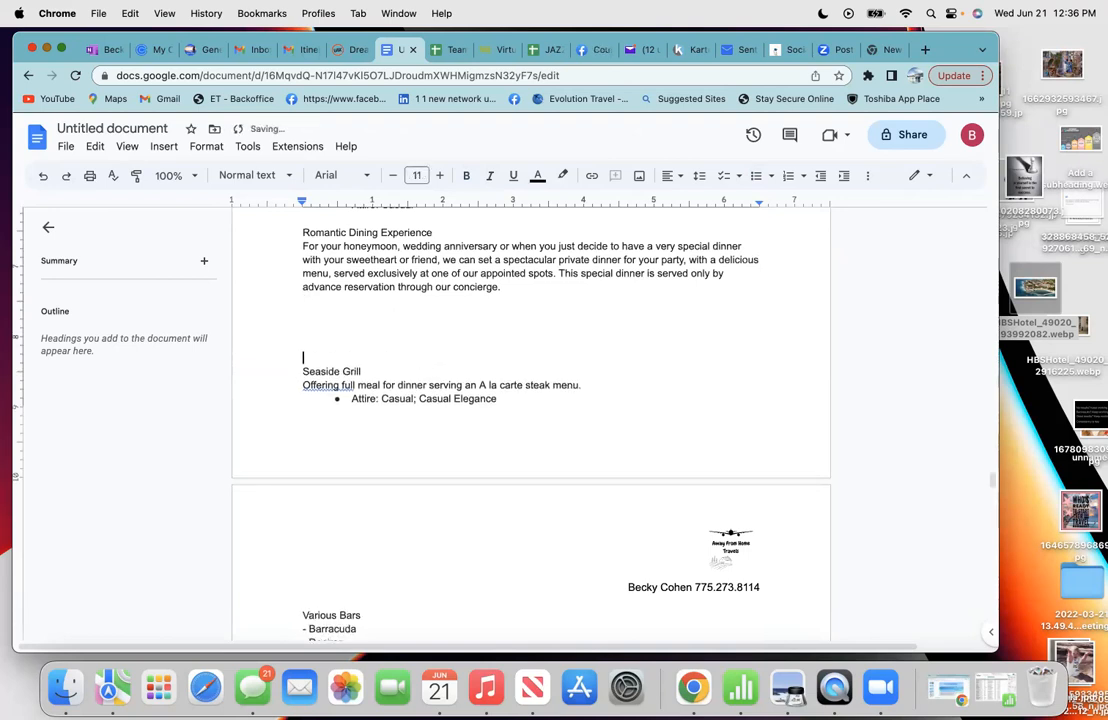
key("Return")
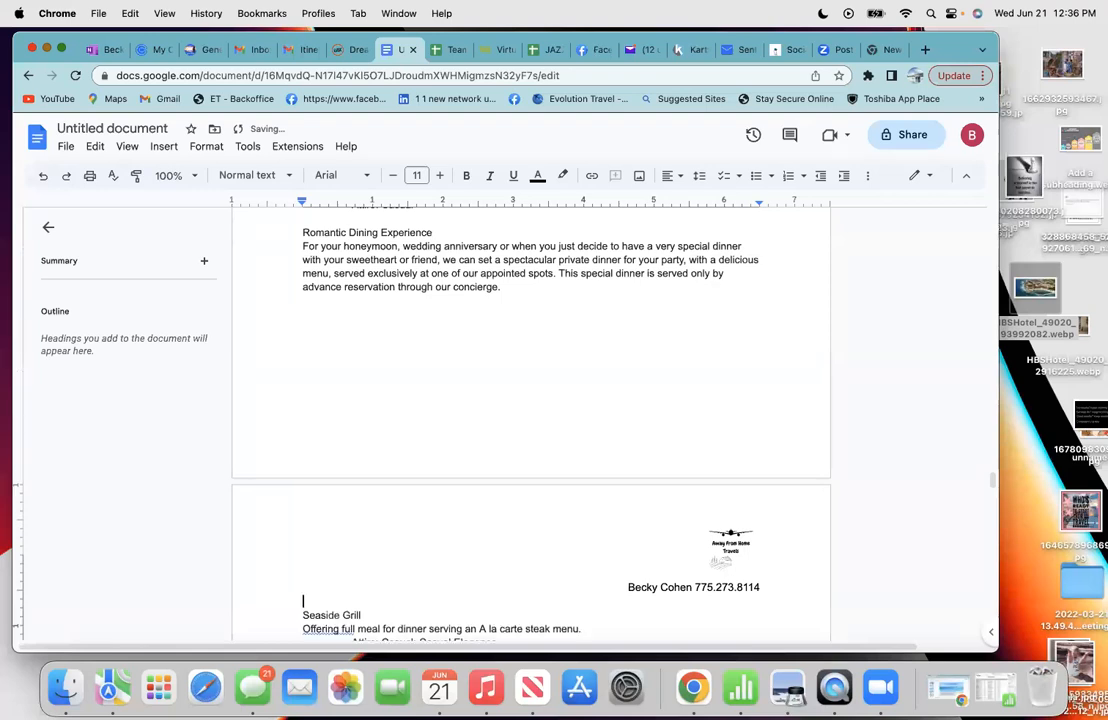
- Delete the extra blank lines between Desires and Manatees
scroll(530, 420, "down", 8)
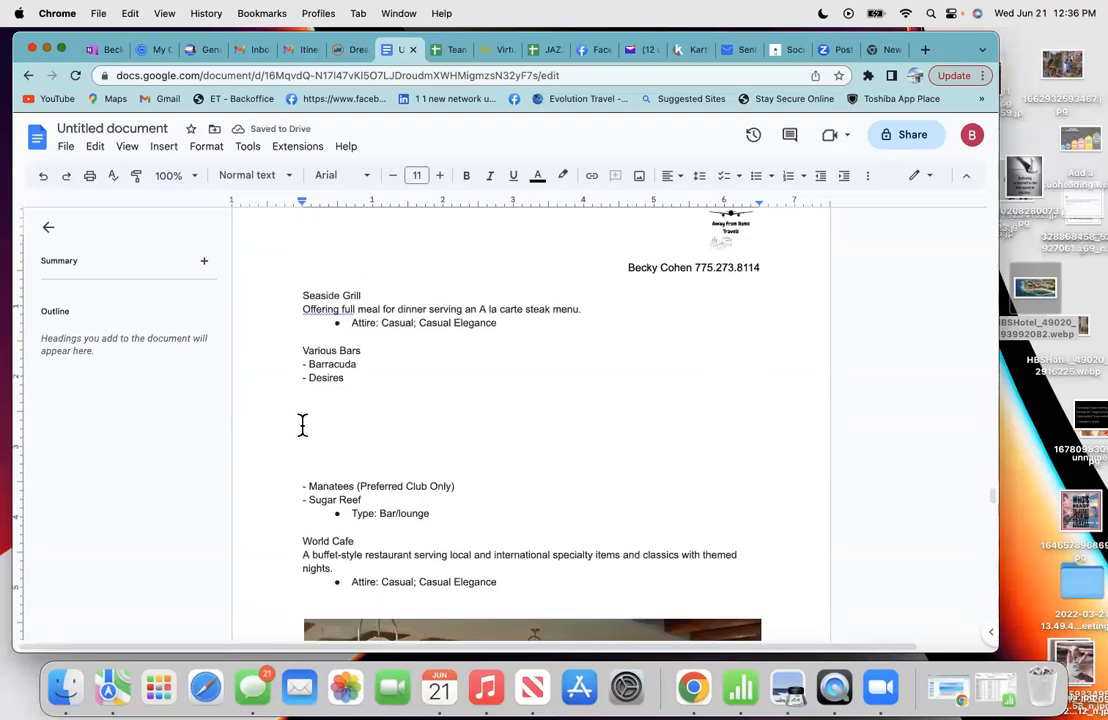
left_click(310, 447)
key("BackSpace")
key("BackSpace")
key("BackSpace")
key("BackSpace")
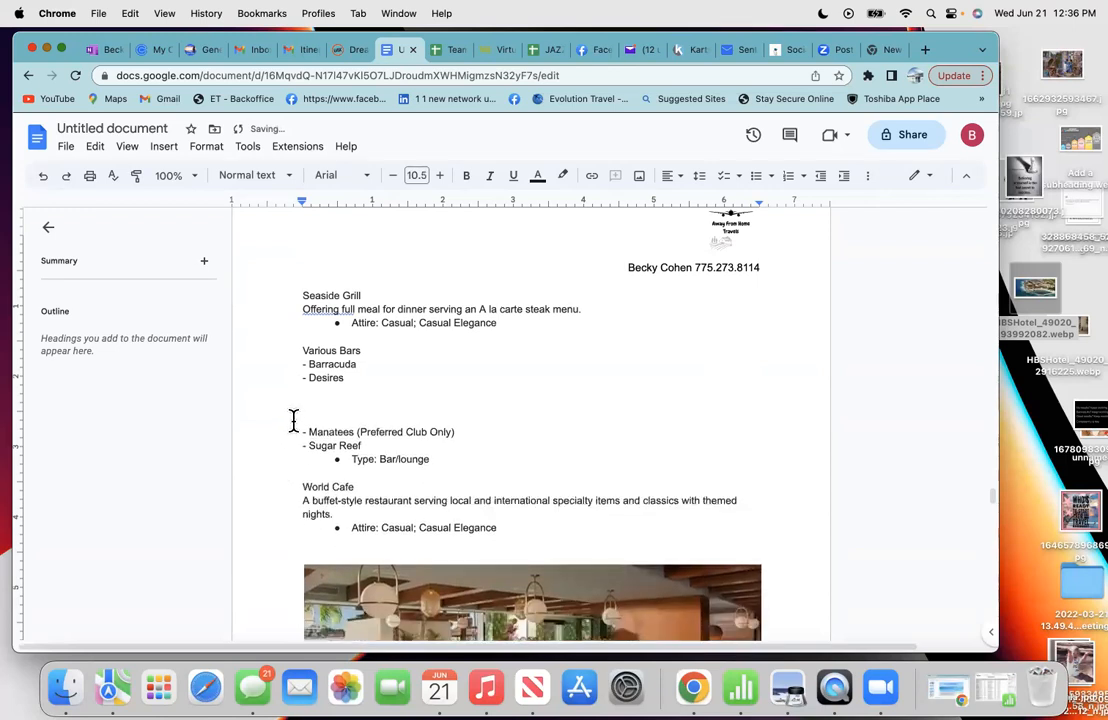
key("BackSpace")
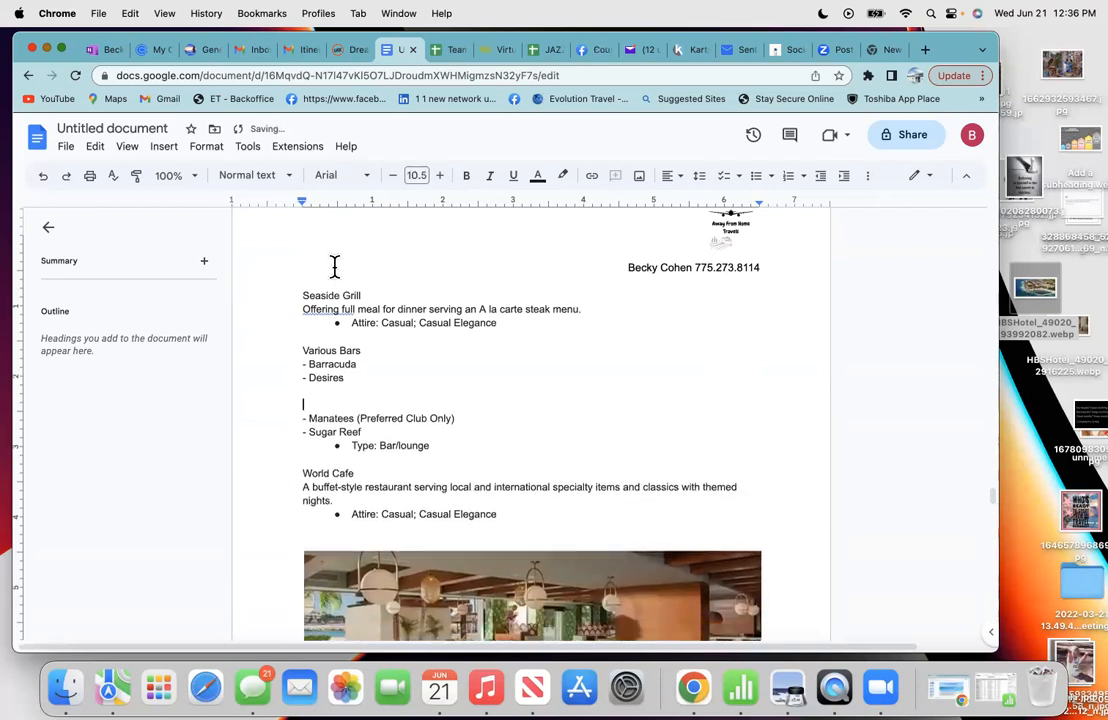
- Copy the Seaside Grill photo from the hotel gallery, then go back to the proposal
left_click(355, 52)
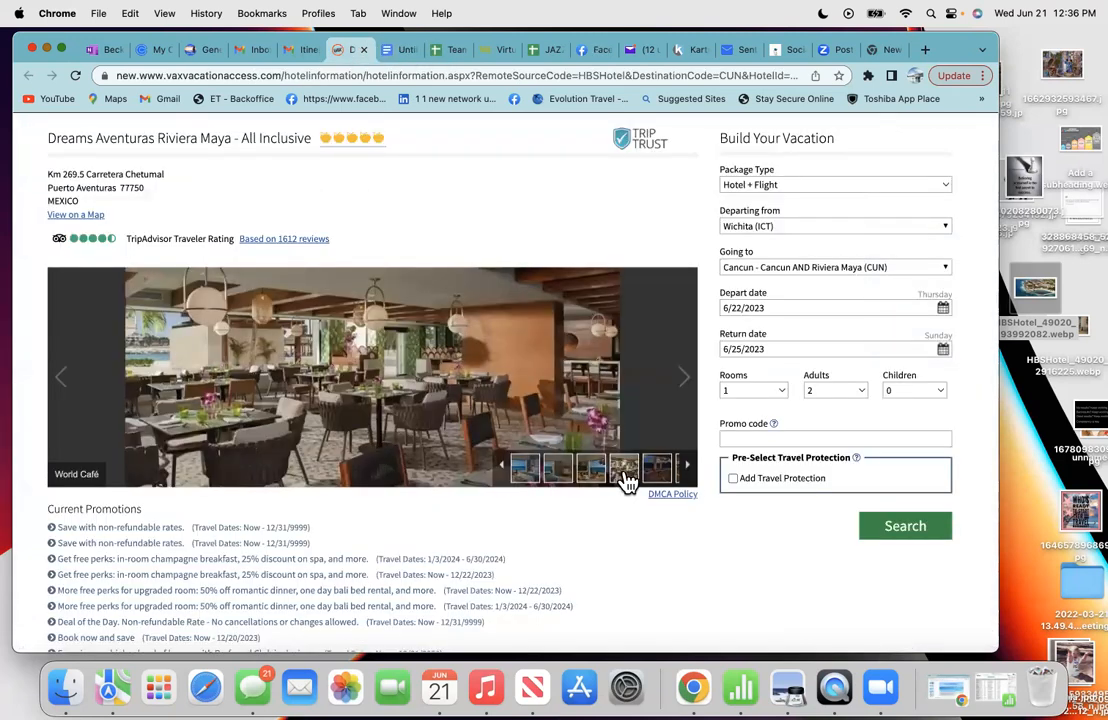
left_click(650, 474)
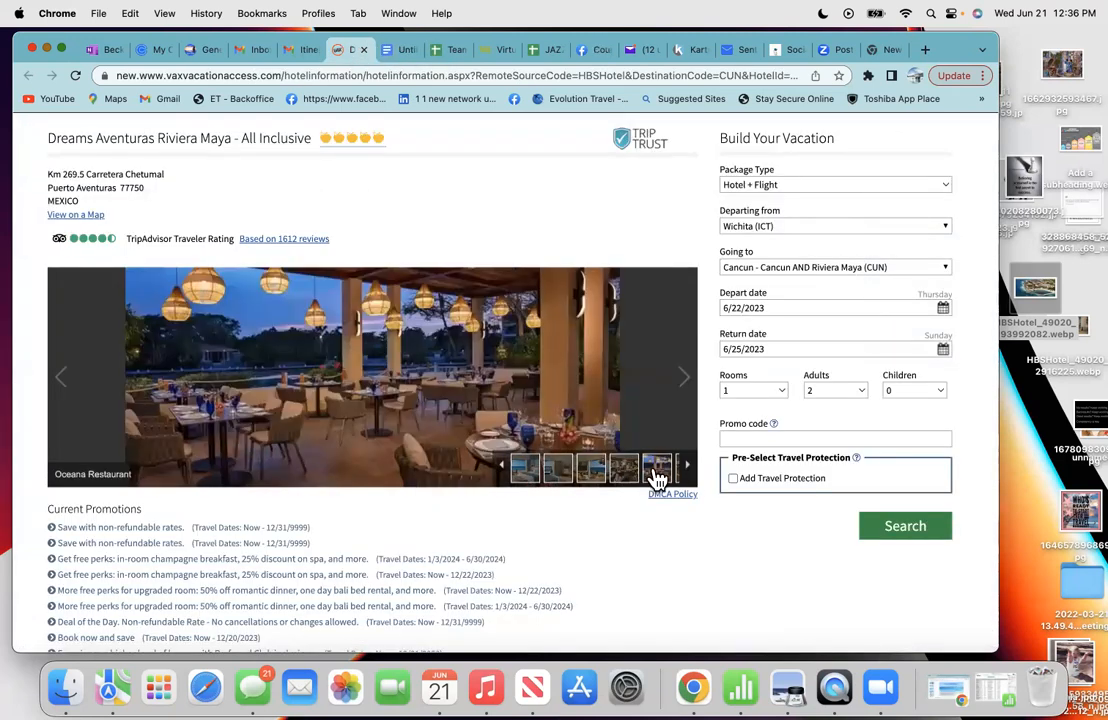
left_click(559, 474)
right_click(303, 384)
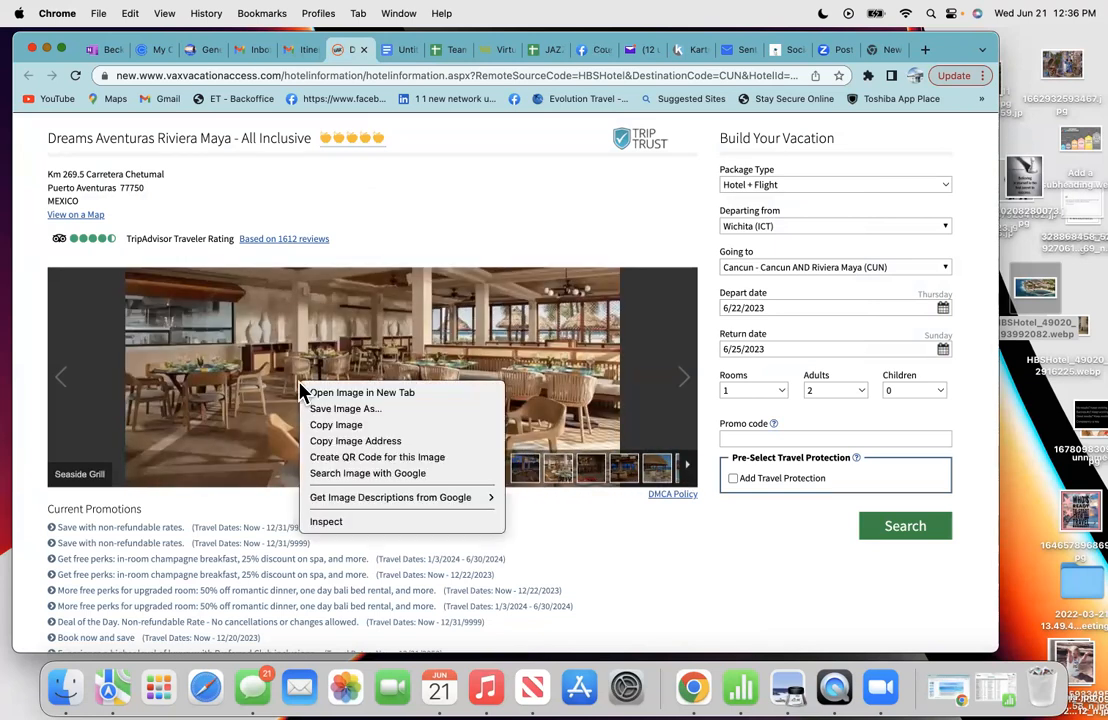
left_click(326, 425)
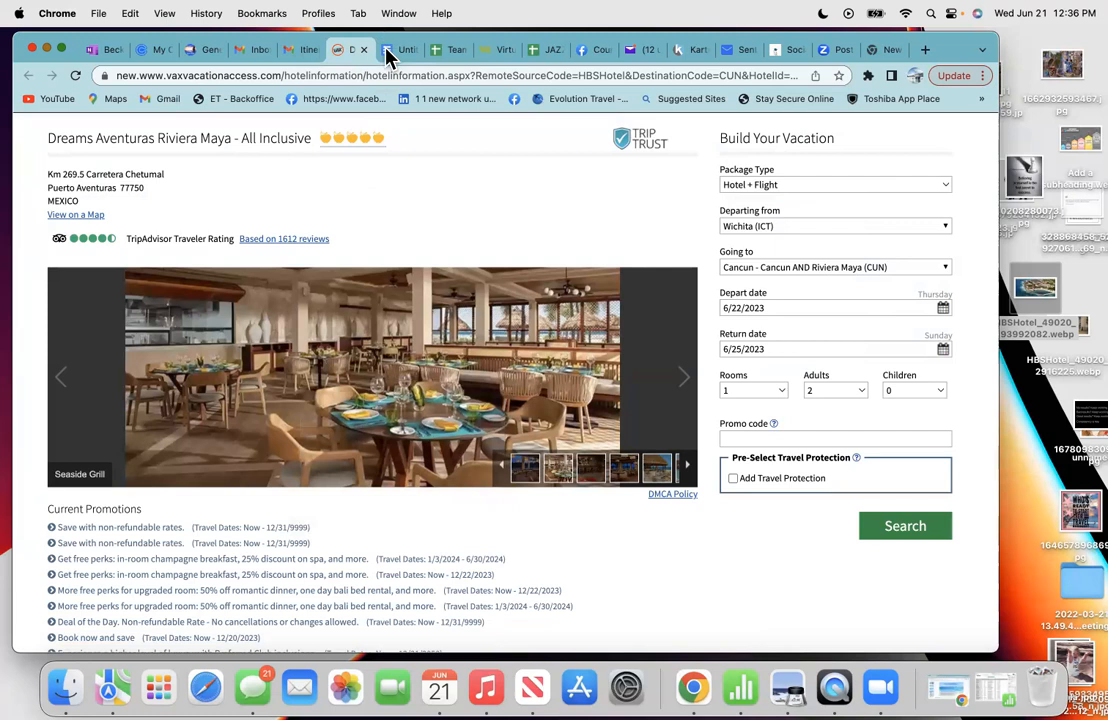
left_click(390, 50)
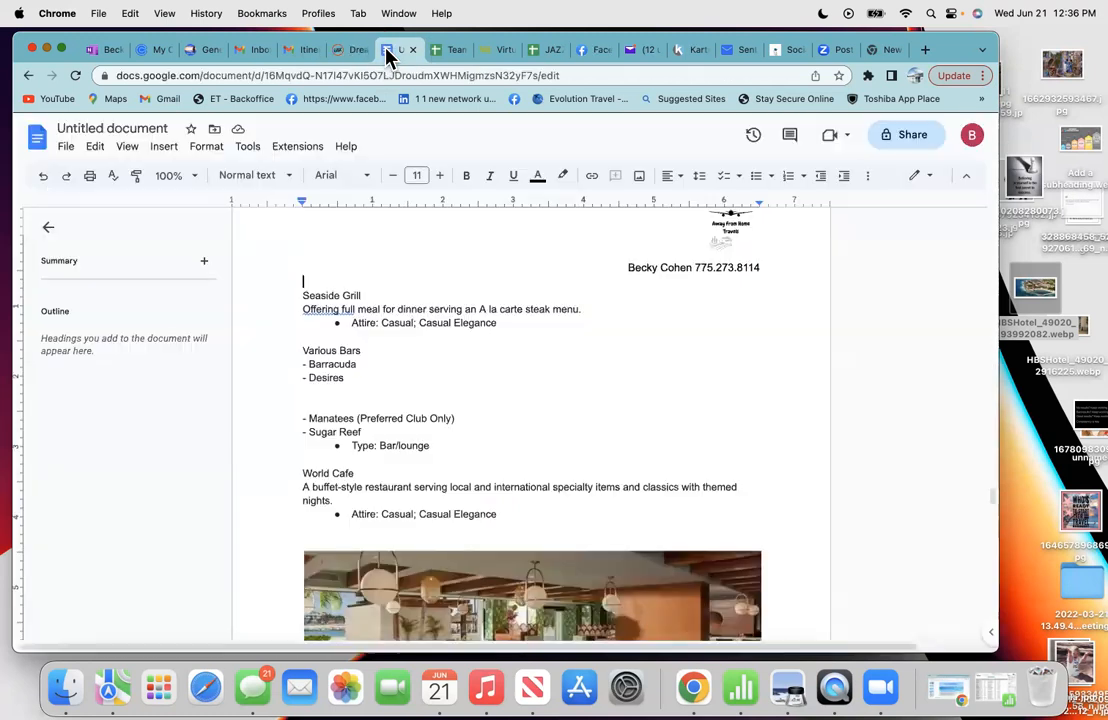
- Paste the Seaside Grill photo above its entry, pushing the World Café photo to the next page
right_click(311, 267)
left_click(346, 331)
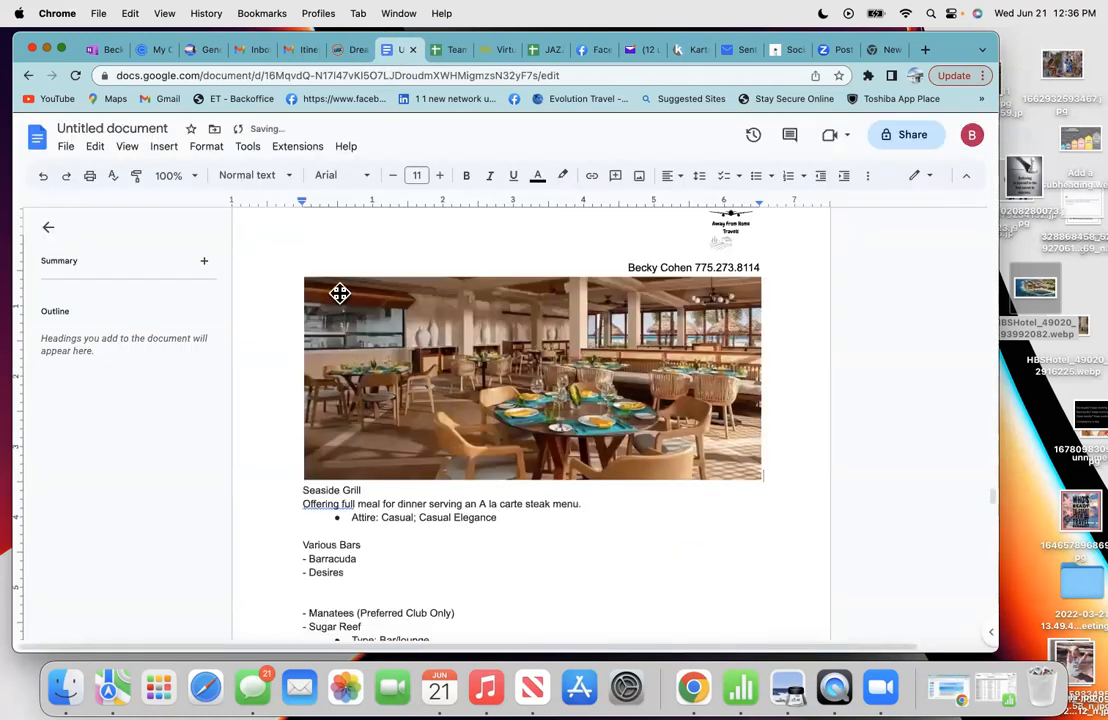
scroll(340, 292, "down", 5)
scroll(337, 279, "down", 7)
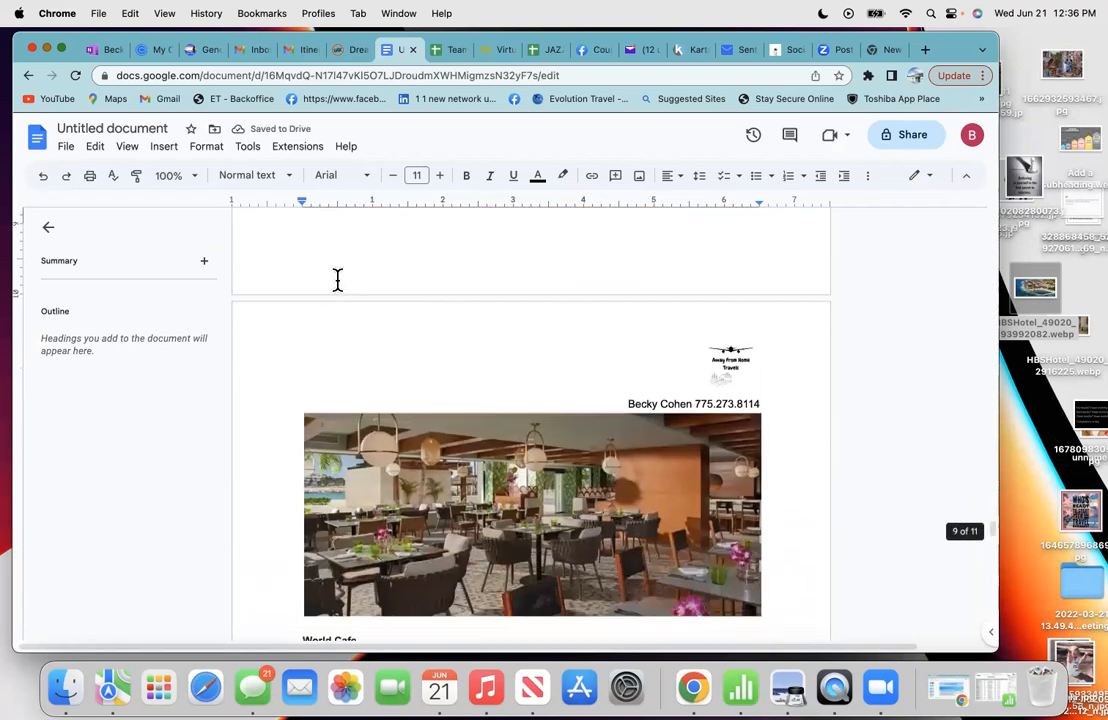
scroll(337, 280, "down", 1)
left_click(327, 362)
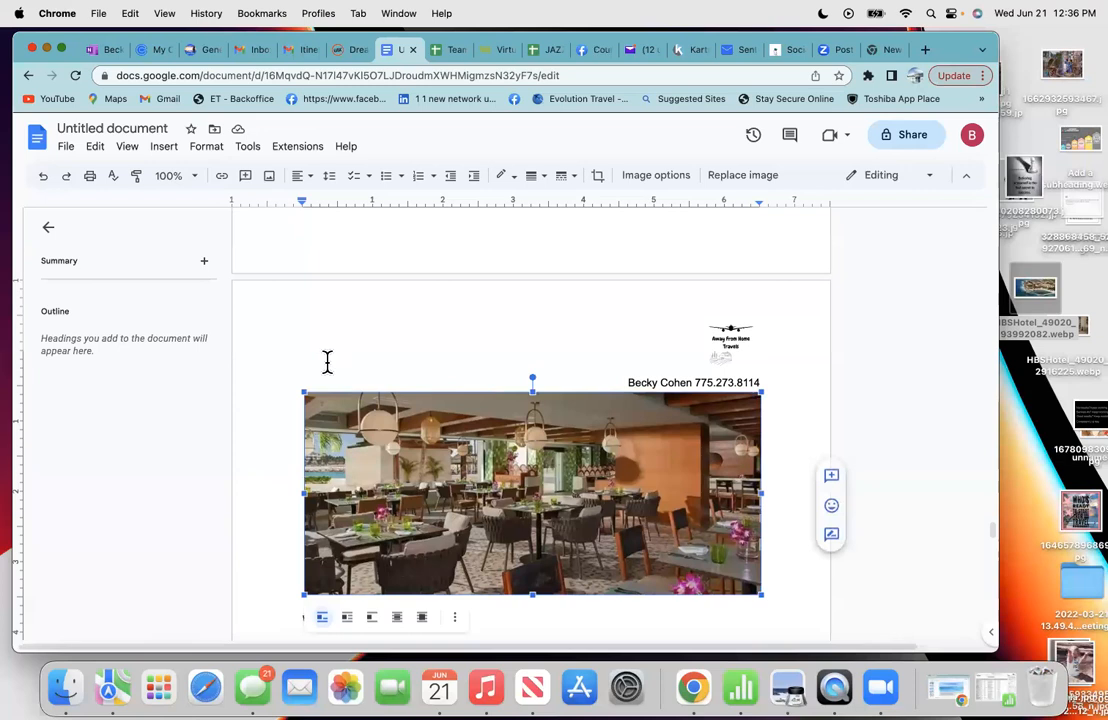
- Add a blank line below the Attire line at the bottom of the previous page
left_click(330, 246)
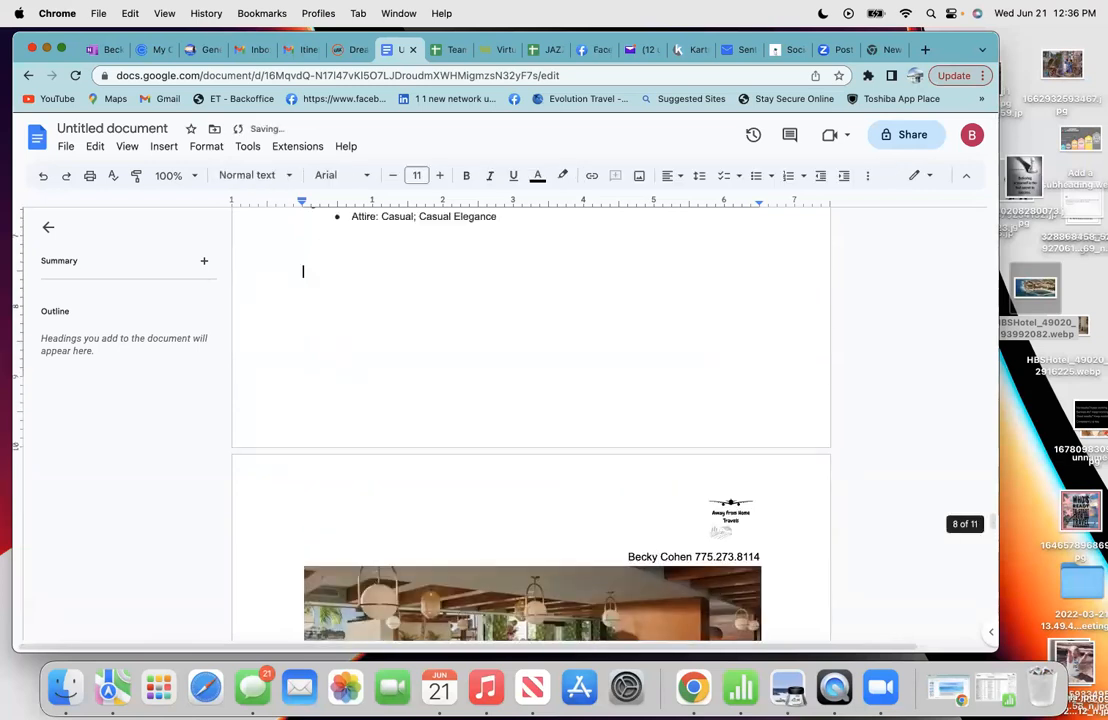
key("Return")
key("Return")
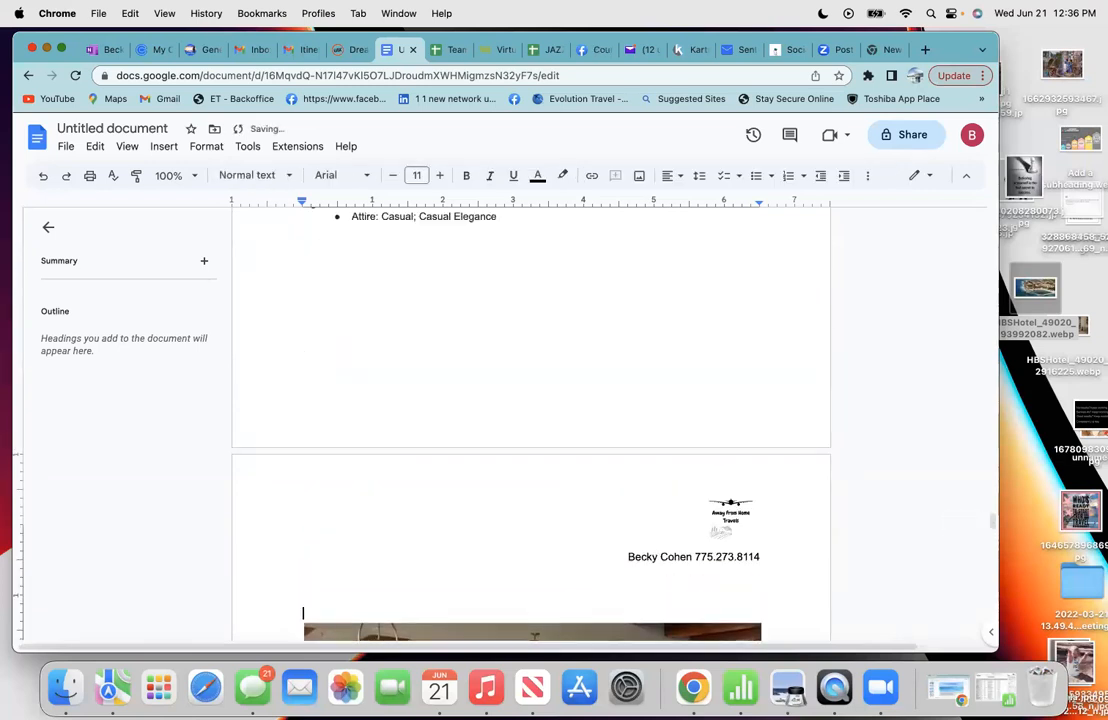
scroll(530, 420, "down", 10)
scroll(530, 420, "up", 2)
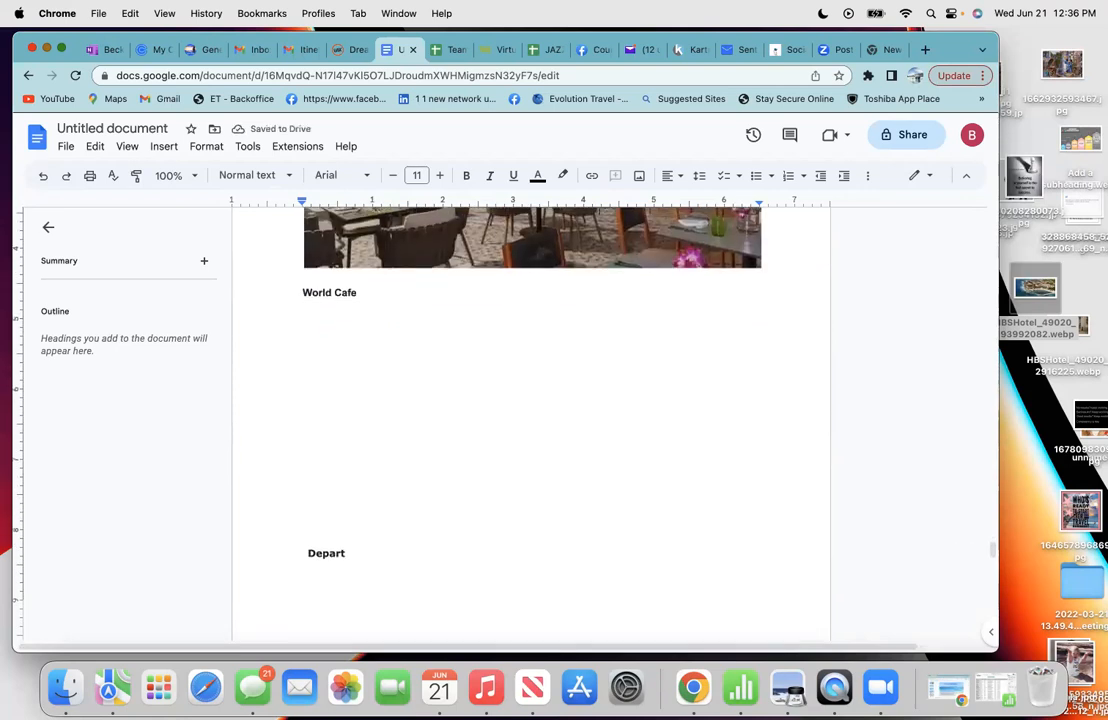
scroll(530, 420, "up", 10)
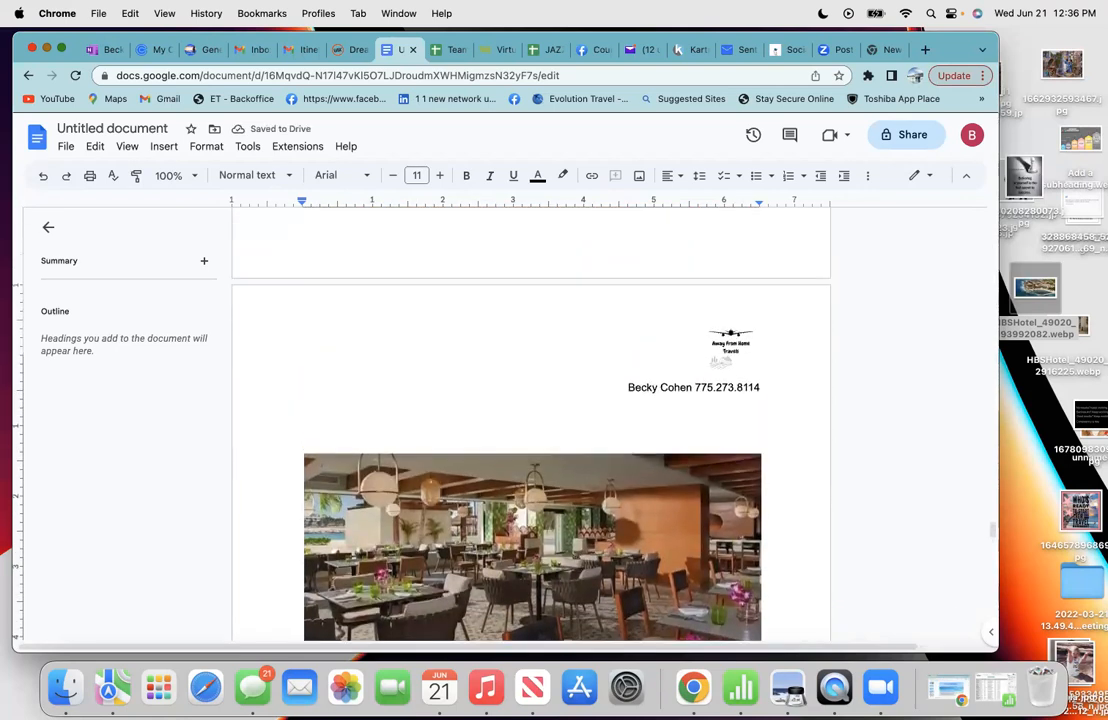
scroll(530, 420, "up", 5)
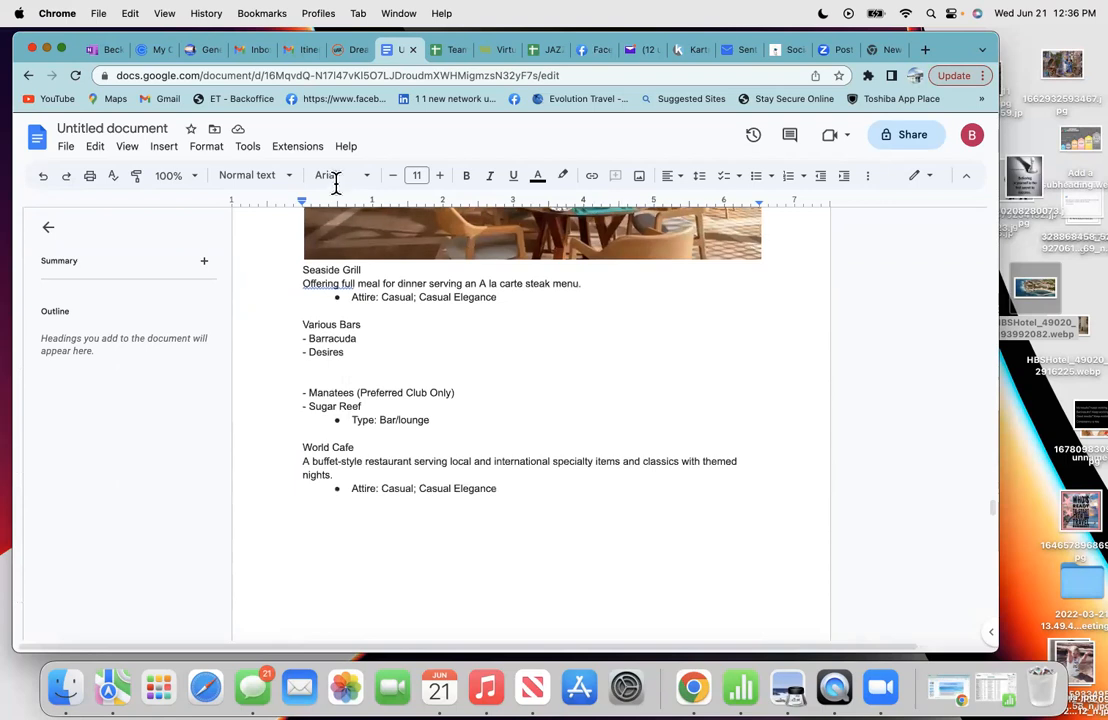
- Move the World Cafe text block, through Casual Elegance, below the World Cafe photo
left_click_drag(500, 487, 298, 450)
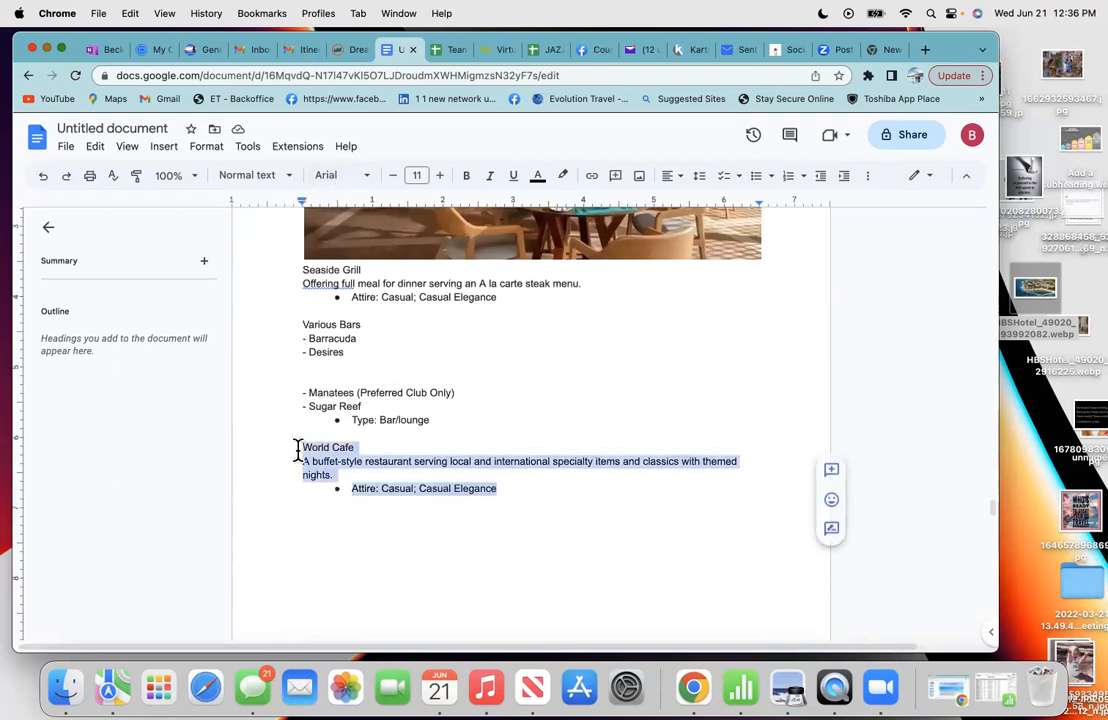
right_click(324, 451)
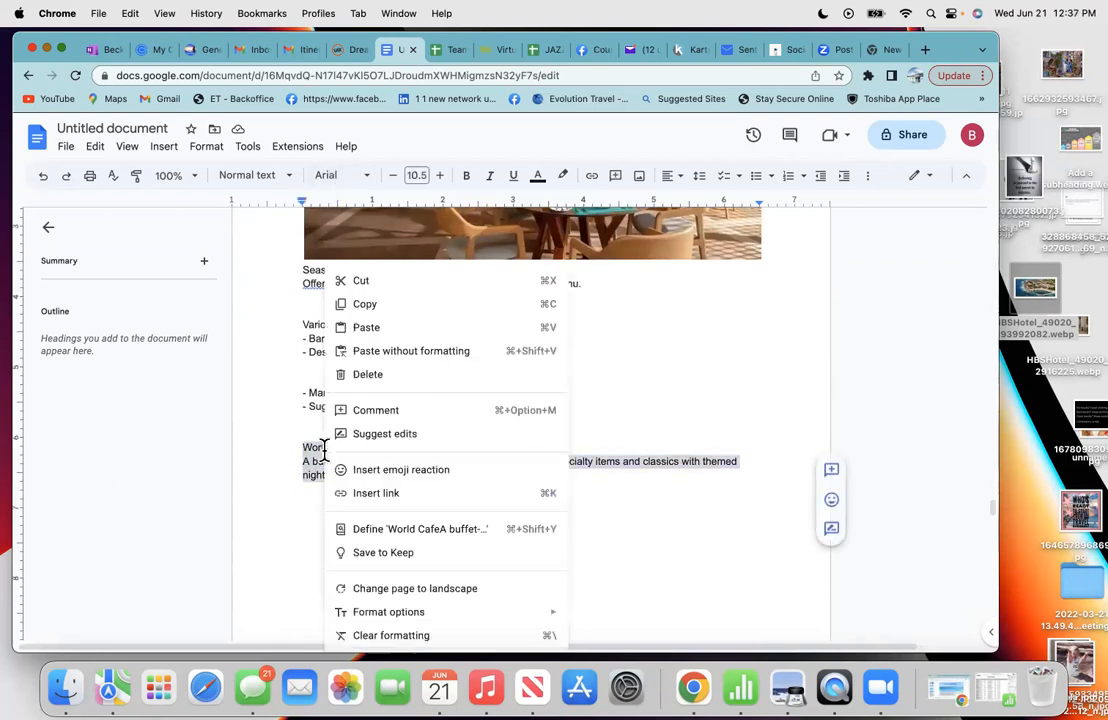
left_click(376, 283)
scroll(384, 493, "down", 10)
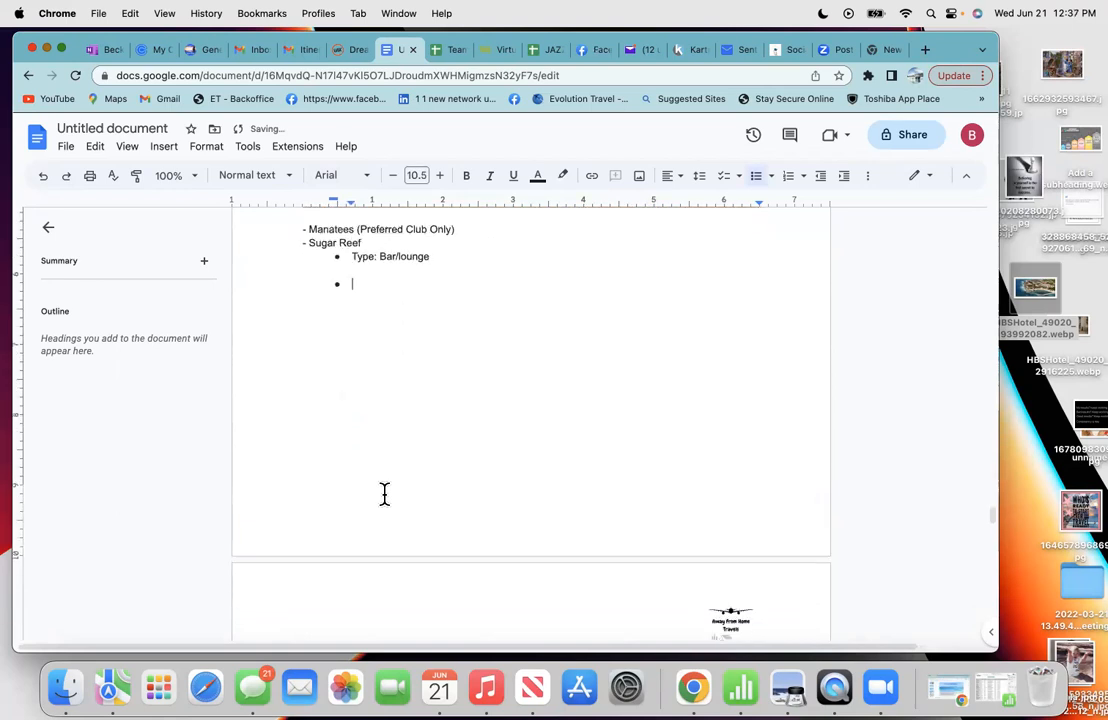
left_click(308, 395)
right_click(308, 395)
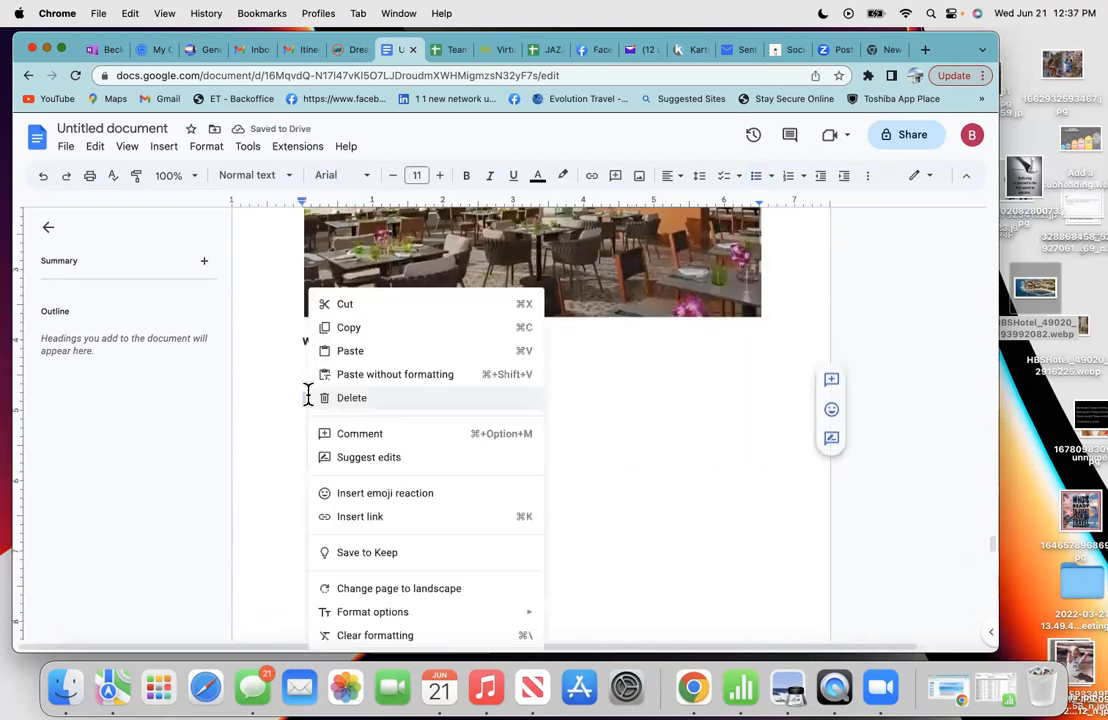
left_click(345, 350)
- Insert a blank line above the page break to push the World Cafe photo further down
left_click(471, 369)
scroll(524, 475, "up", 5)
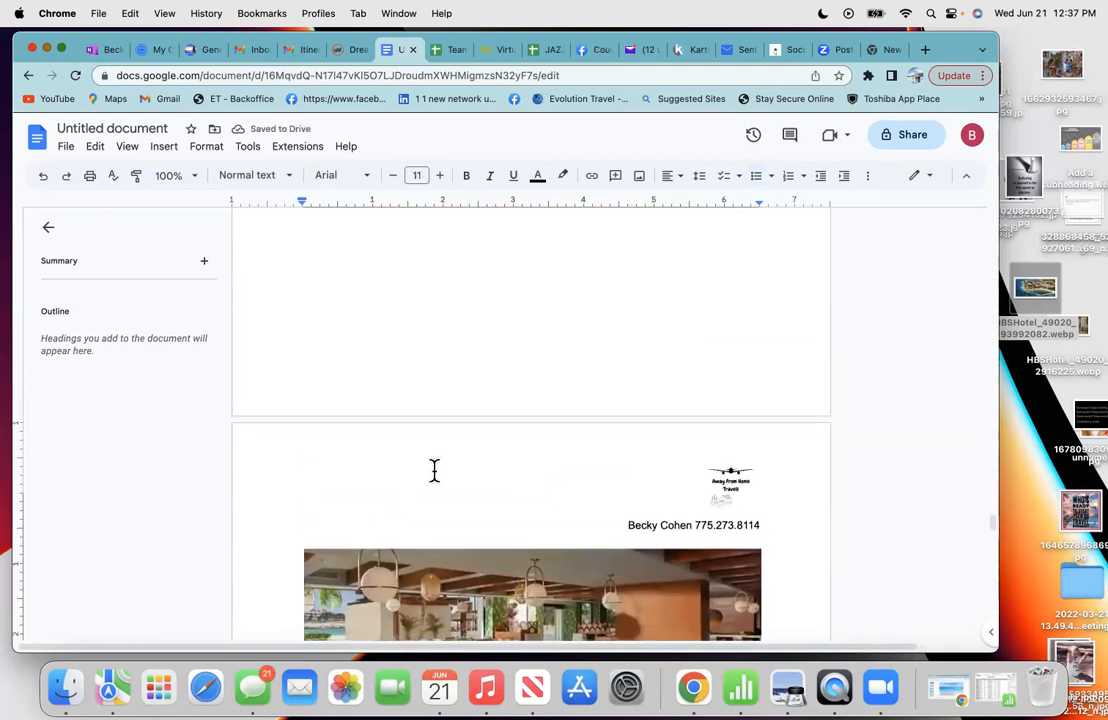
left_click(409, 371)
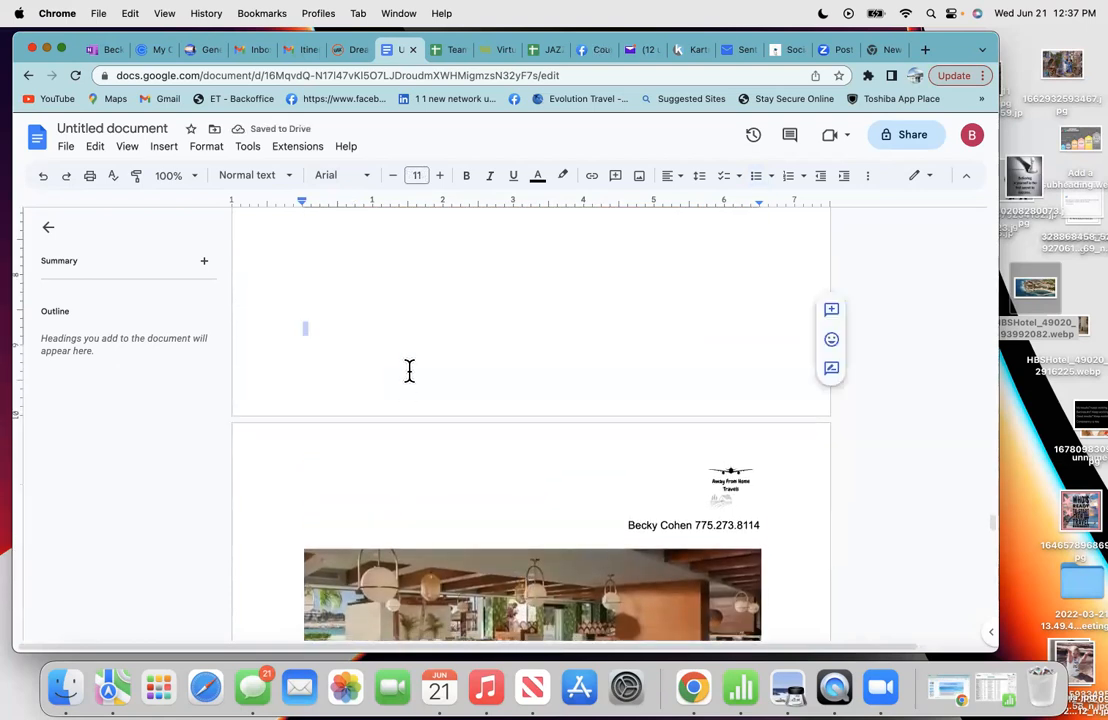
key("Return")
key("Return")
key("Return")
scroll(409, 371, "down", 7)
scroll(530, 420, "down", 4)
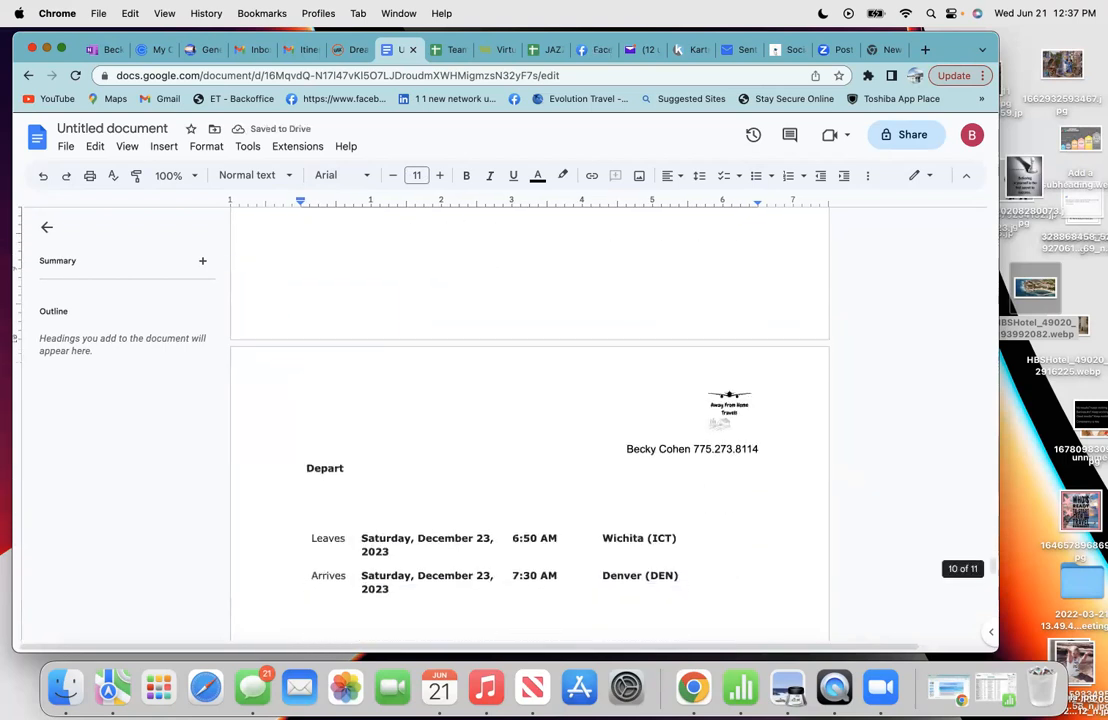
scroll(530, 420, "up", 10)
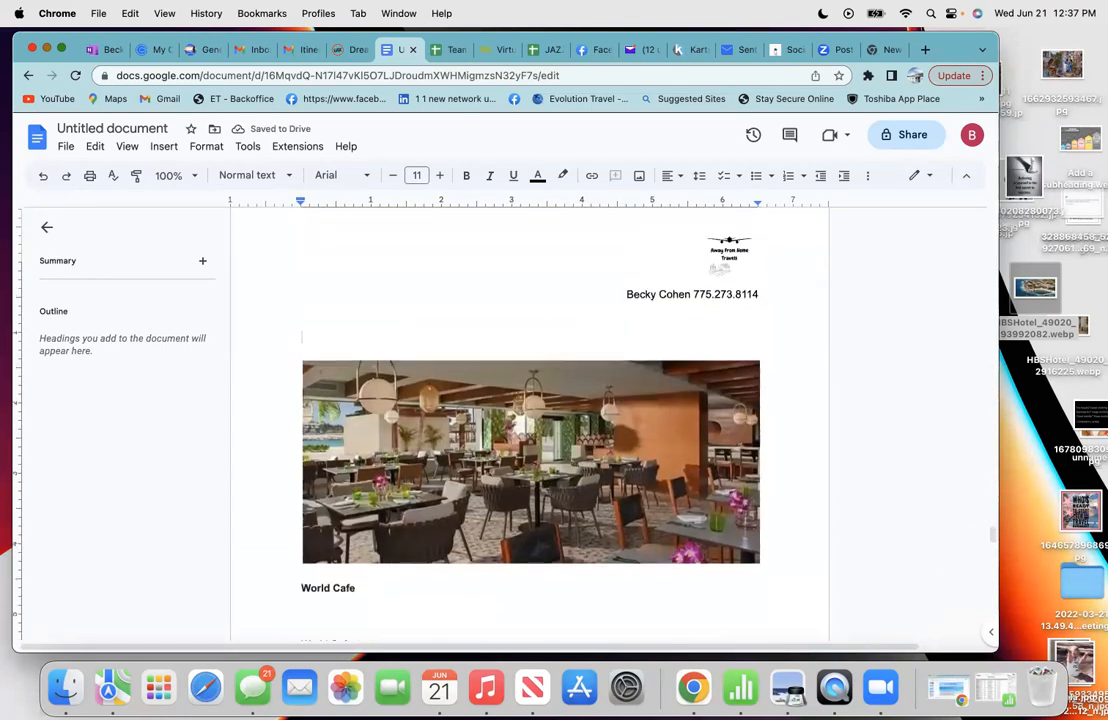
scroll(530, 420, "up", 6)
scroll(530, 420, "up", 2)
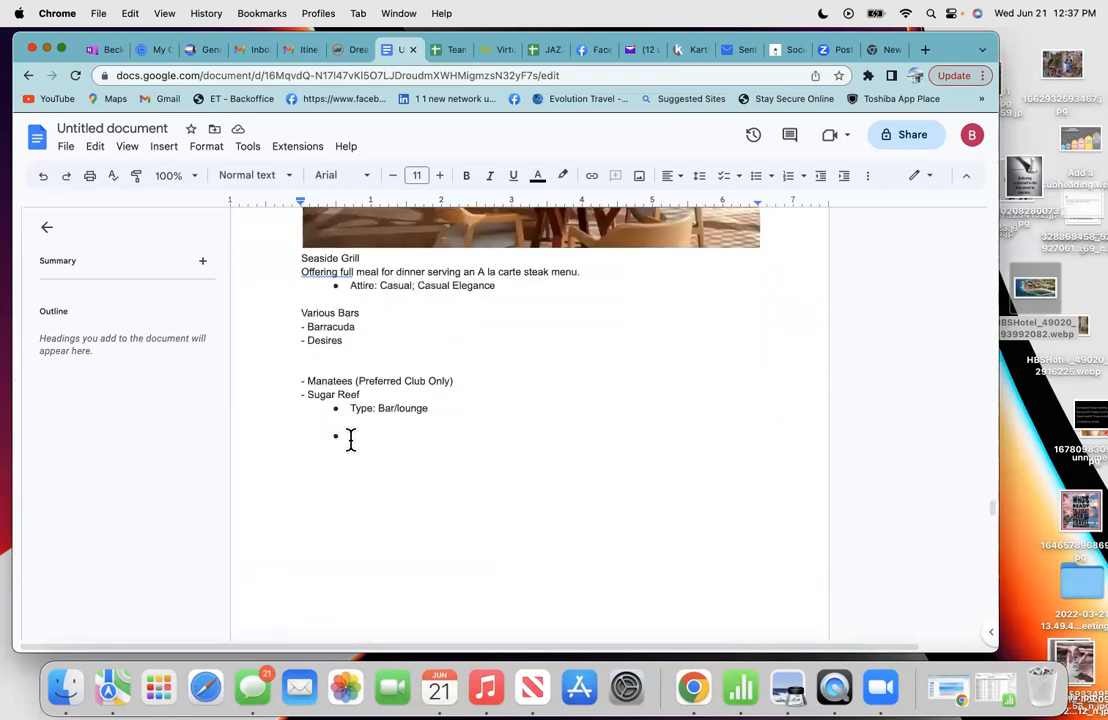
- Remove the empty bullet under Sugar Reef
left_click(345, 435)
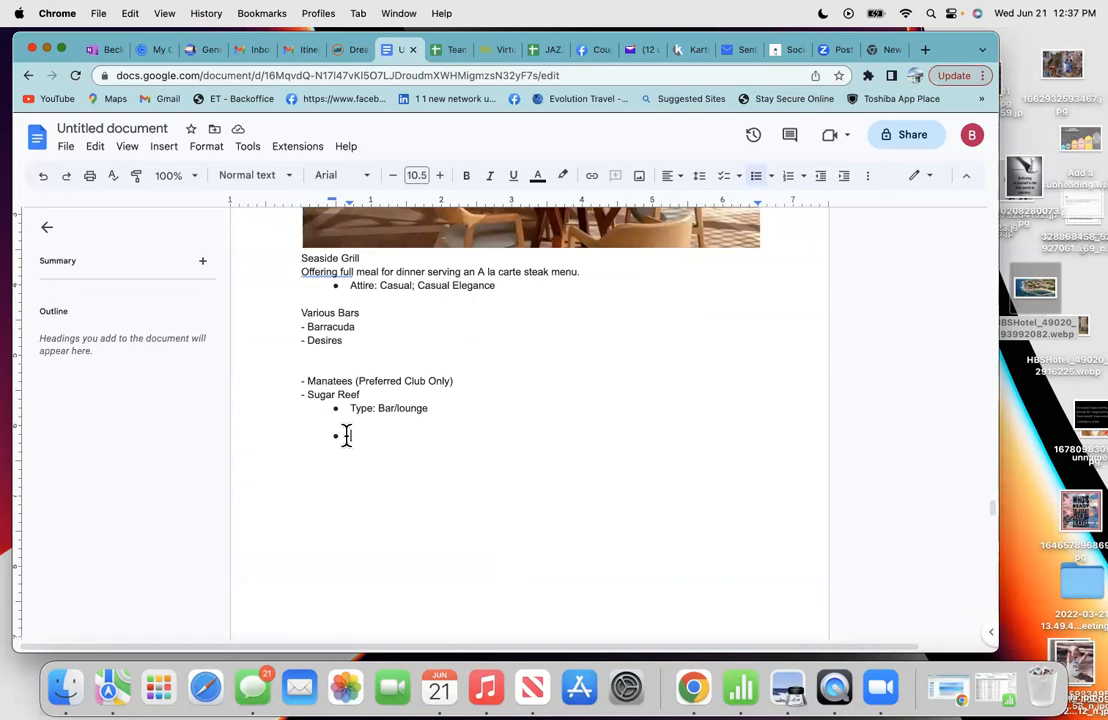
left_click(758, 180)
scroll(485, 371, "up", 3)
scroll(485, 371, "up", 6)
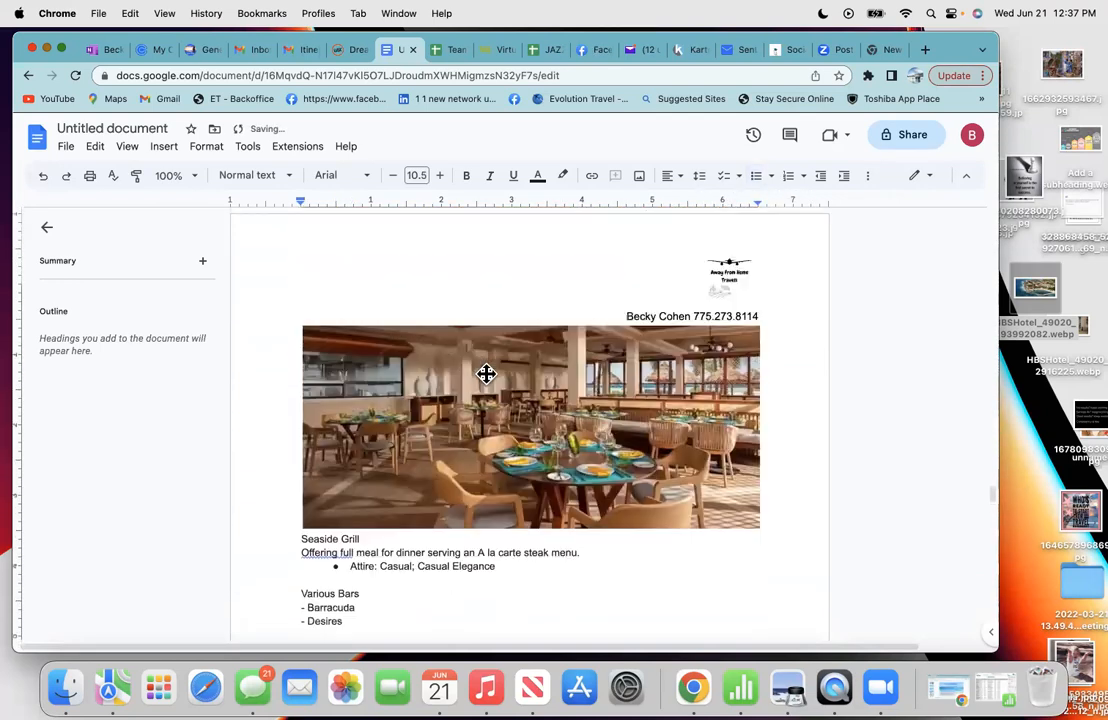
- Insert a blank line above the Seaside Grill photo to push it down
left_click(467, 369)
key("Return")
key("Return")
key("Return")
key("Return")
scroll(530, 420, "down", 6)
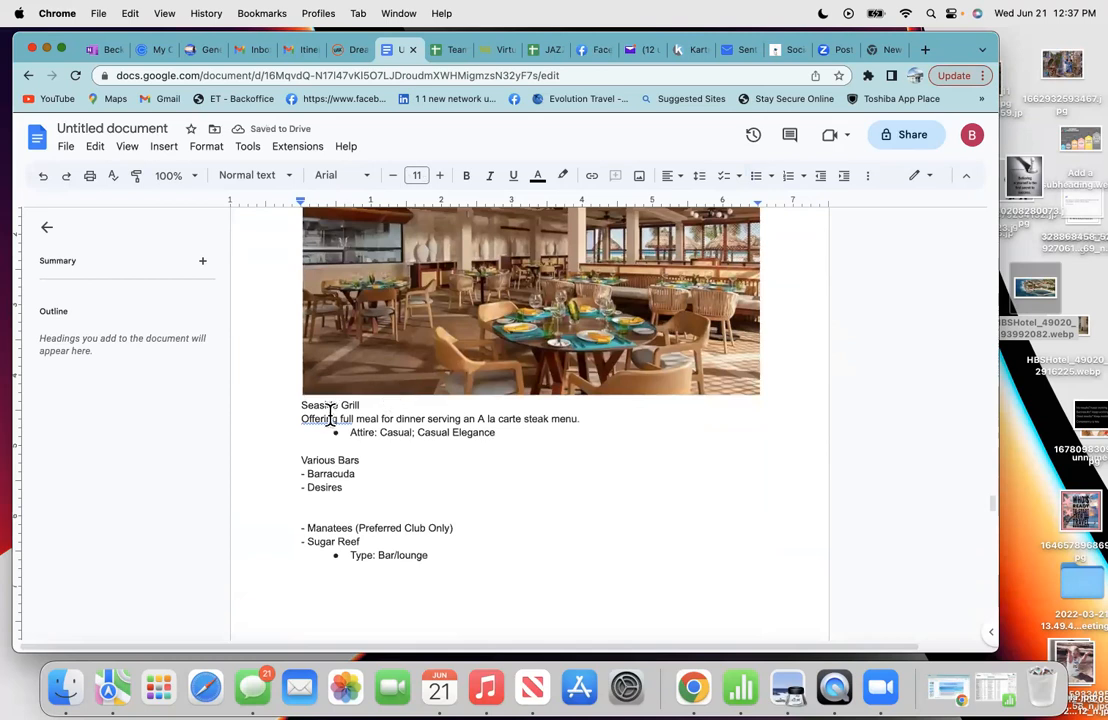
- Accept the spelling suggestion changing 'Offering full' to 'Offering a full'
right_click(333, 428)
double_click(606, 456)
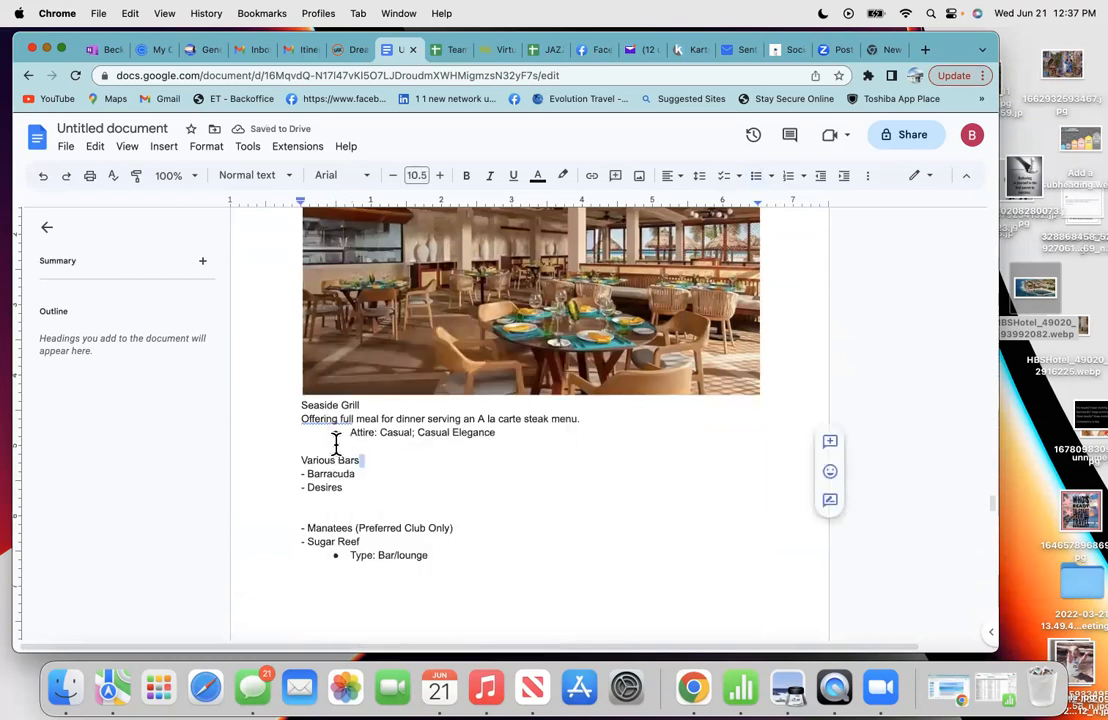
left_click(318, 418)
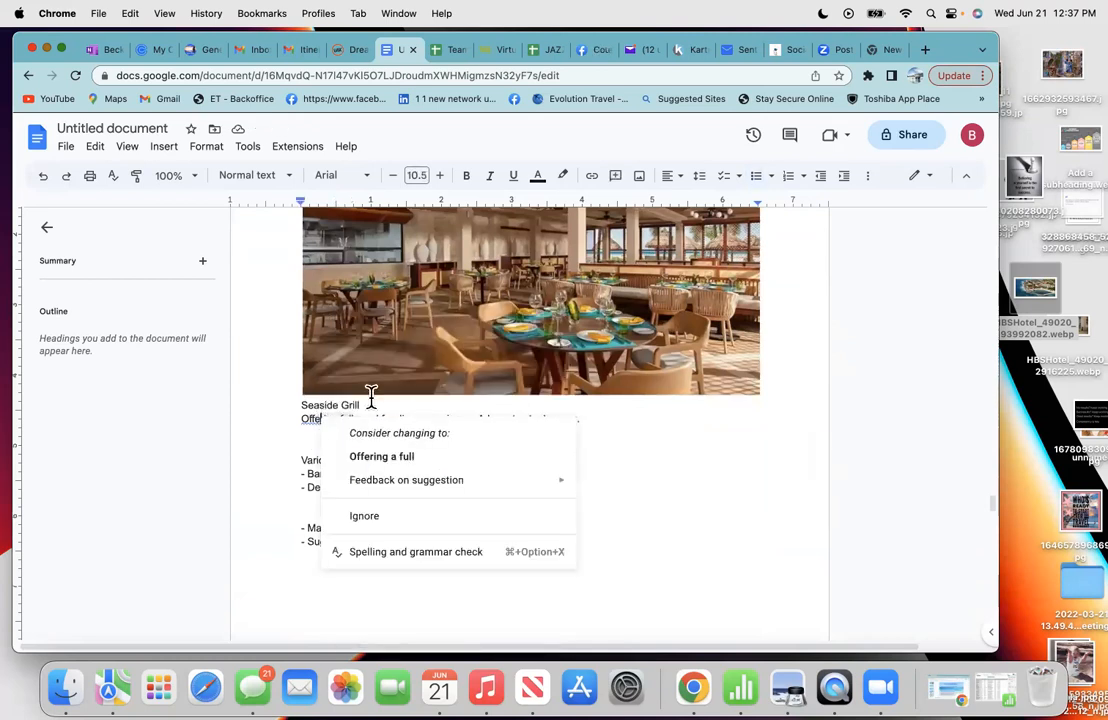
left_click(381, 457)
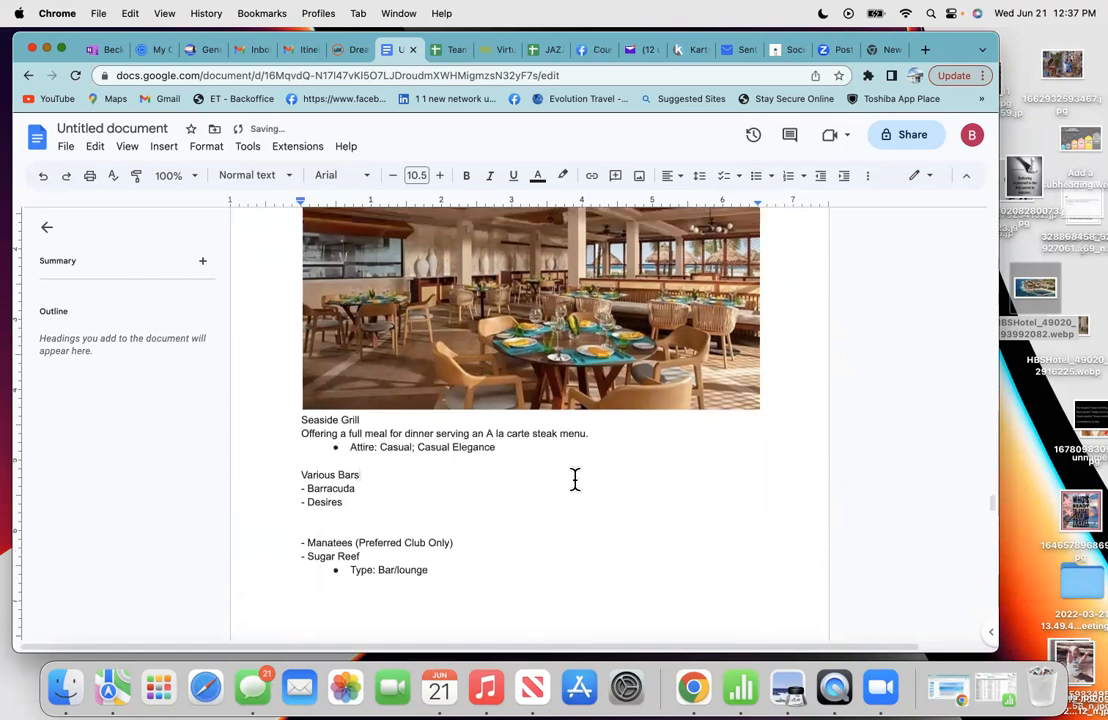
- Add several blank lines above the Barefoot Grill entry
scroll(575, 481, "up", 3)
scroll(575, 481, "down", 4)
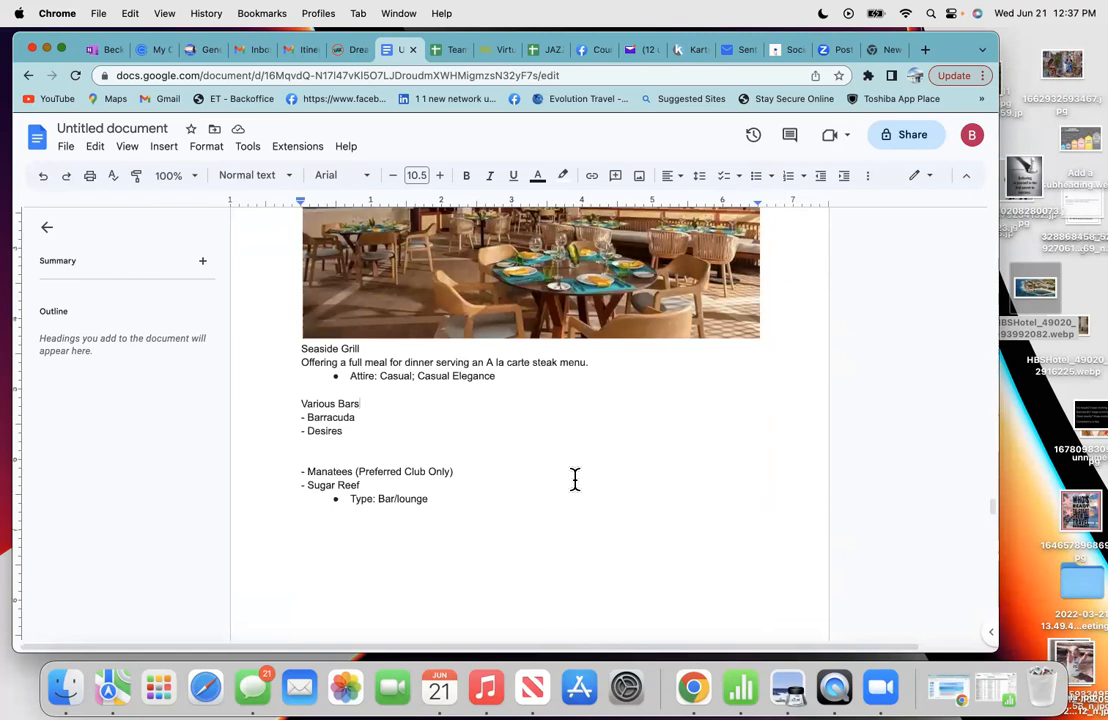
scroll(575, 481, "up", 10)
scroll(575, 481, "up", 2)
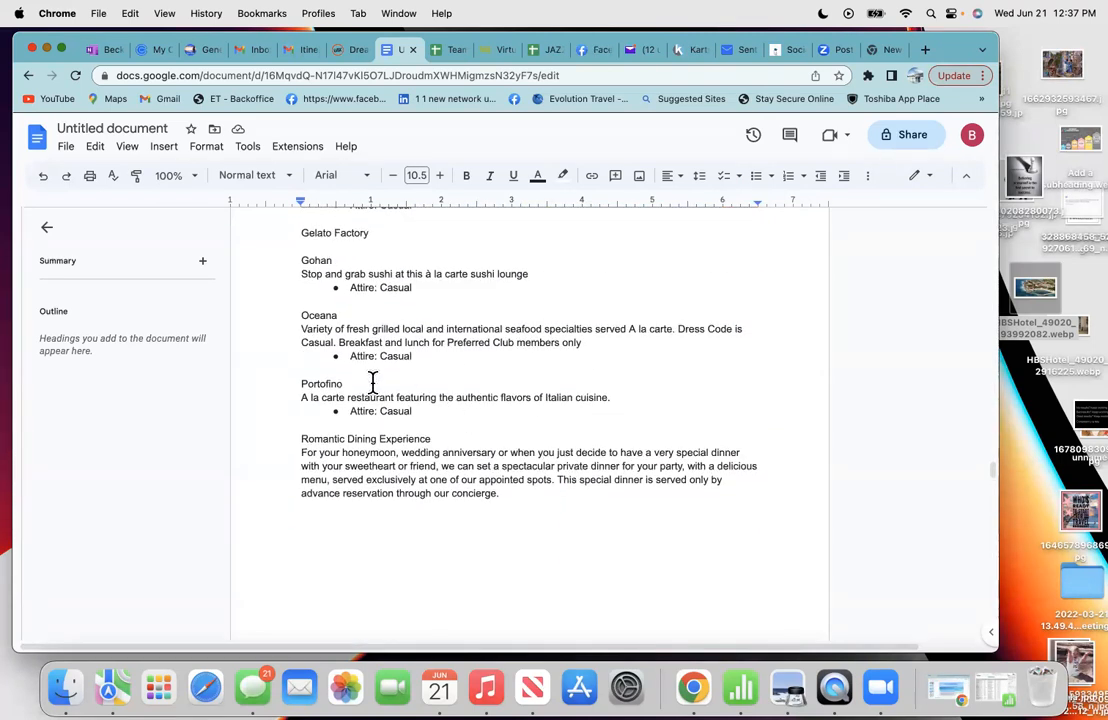
scroll(372, 383, "up", 5)
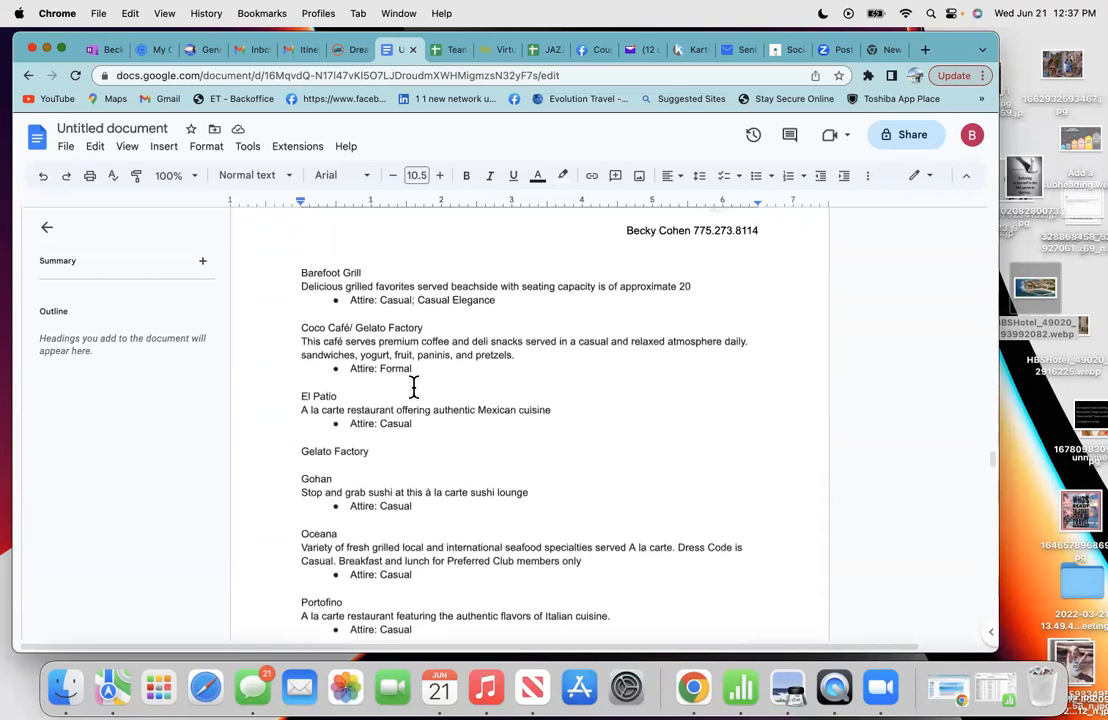
scroll(414, 385, "up", 1)
scroll(415, 444, "down", 1)
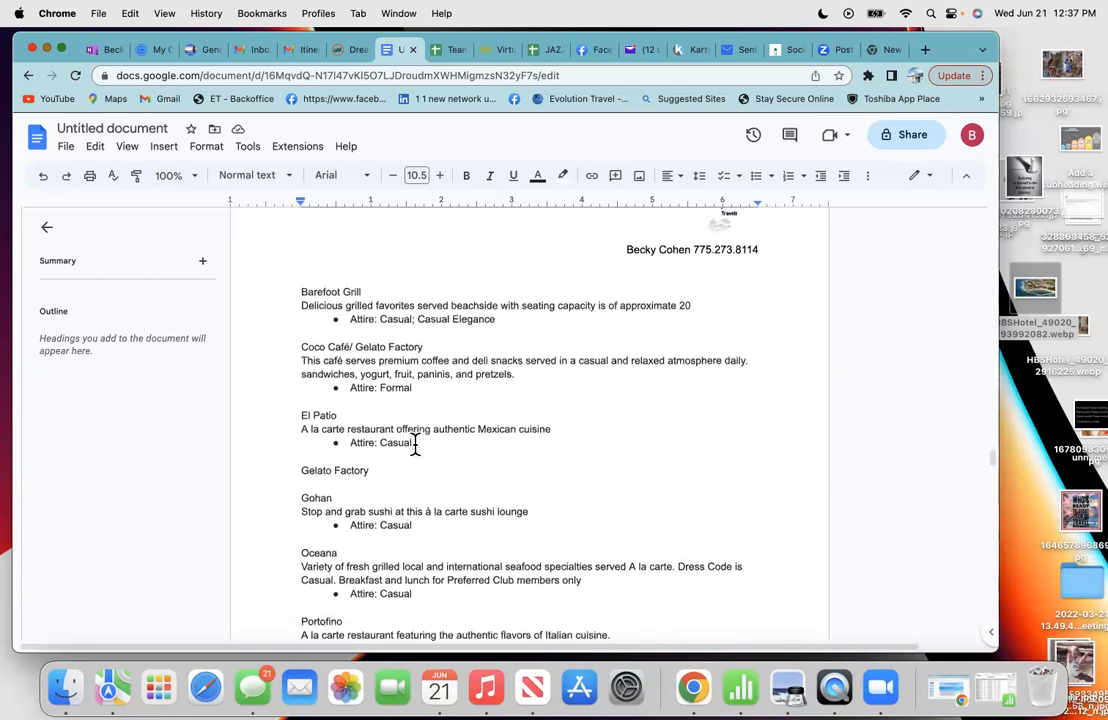
left_click(300, 291)
key("Return")
key("Return")
key("Return")
key("Return")
key("Return")
key("Return")
key("Return")
key("Return")
key("Return")
key("Return")
key("Return")
key("Return")
key("Return")
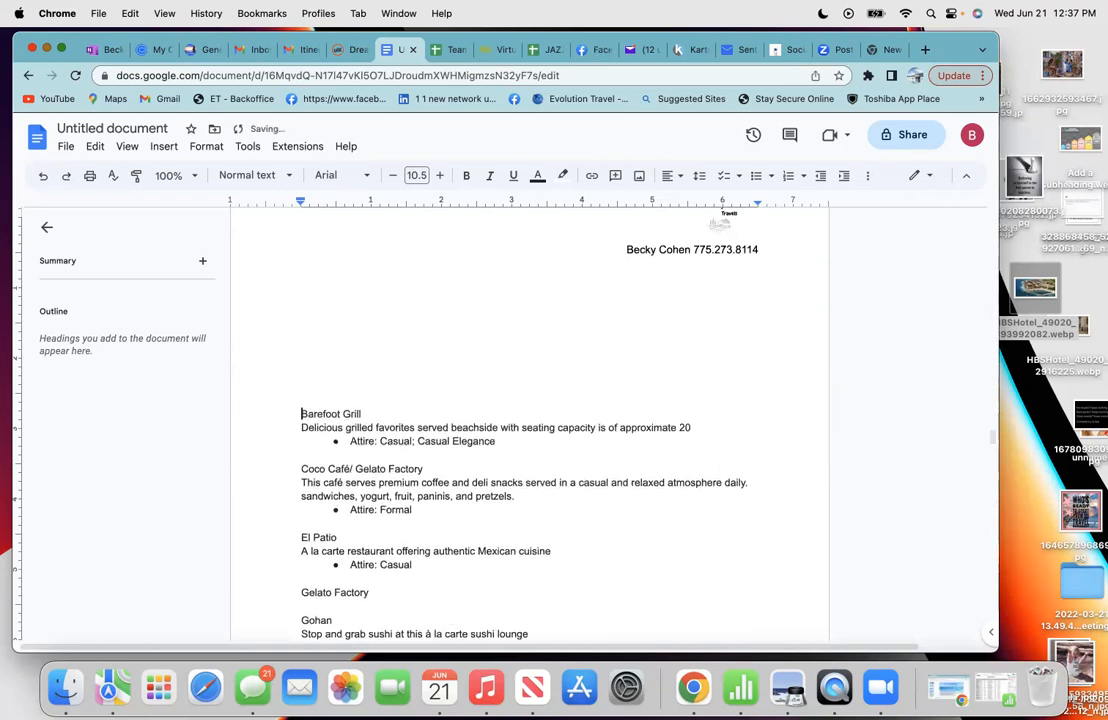
key("Return")
key("Return")
key("Return")
key("Return")
key("Return")
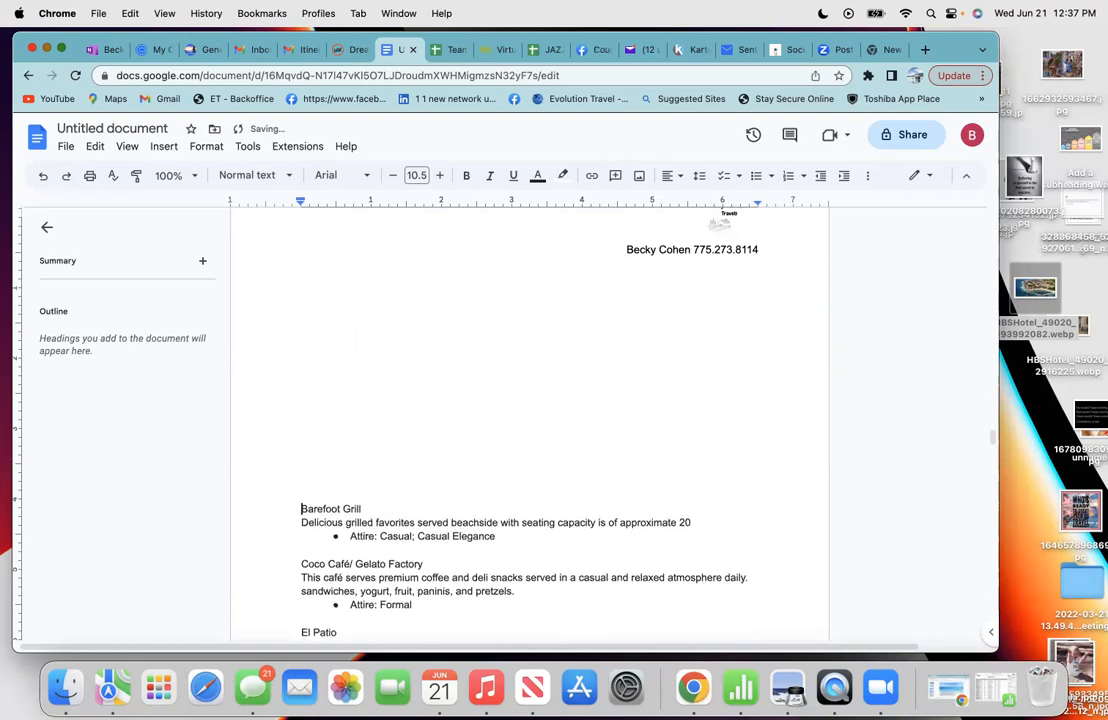
- On the Dreams Aventuras hotel page, cycle the gallery to the Portofino Restaurant photo
left_click(346, 52)
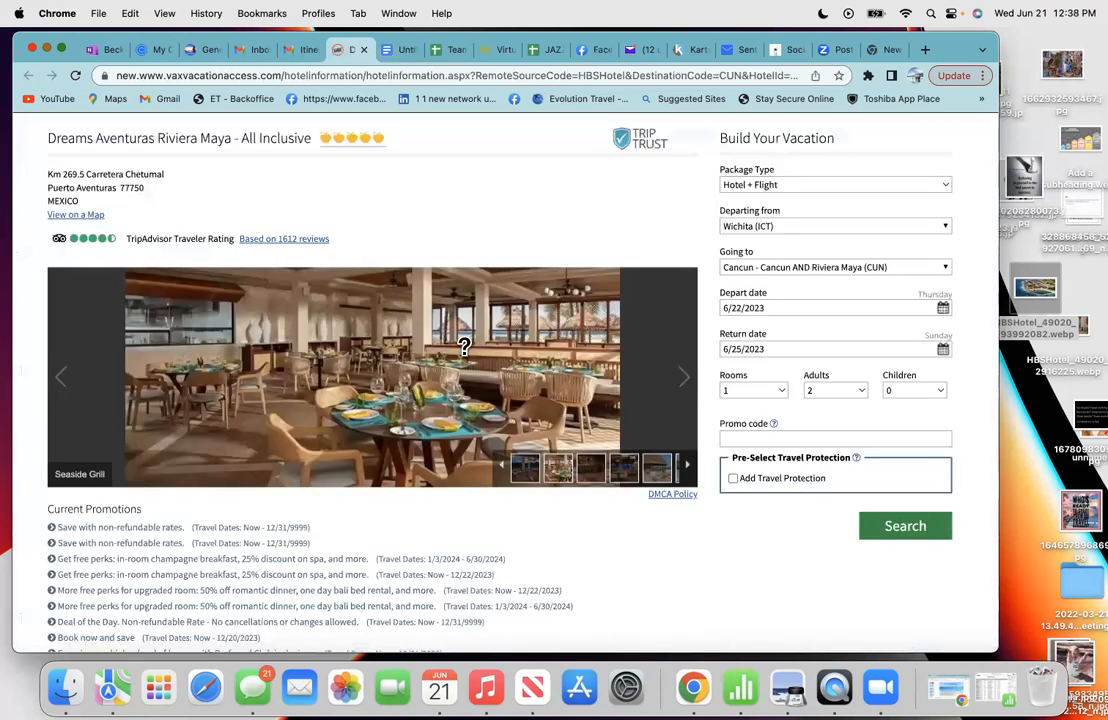
left_click(648, 475)
left_click(627, 475)
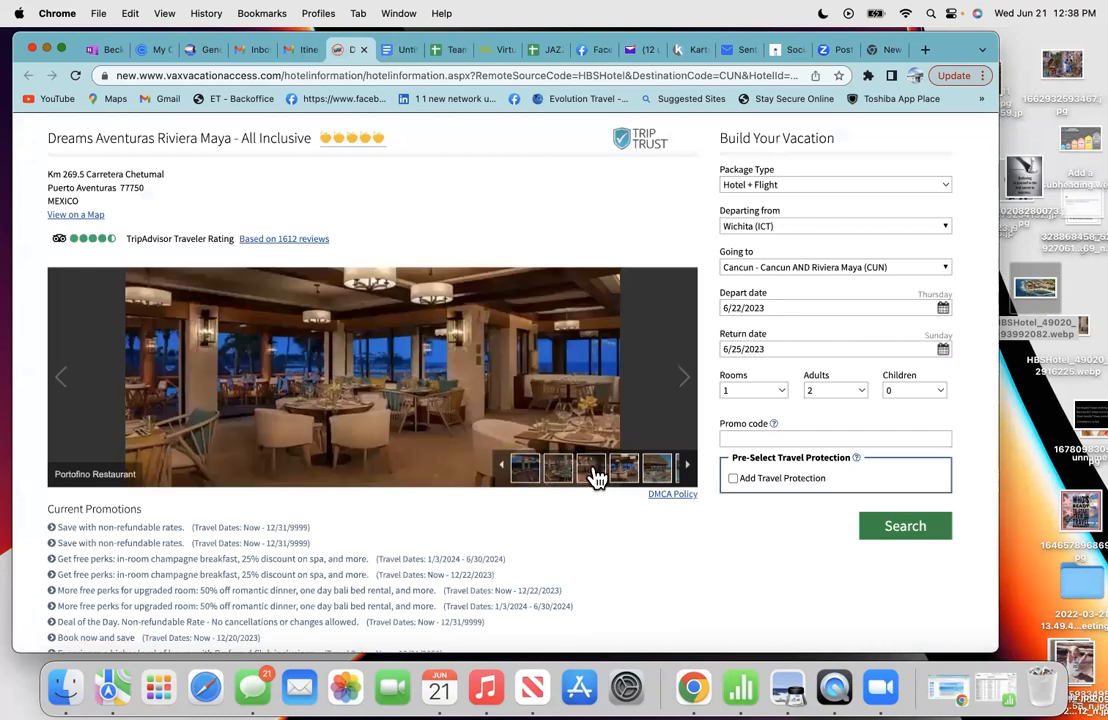
left_click(594, 474)
left_click(561, 476)
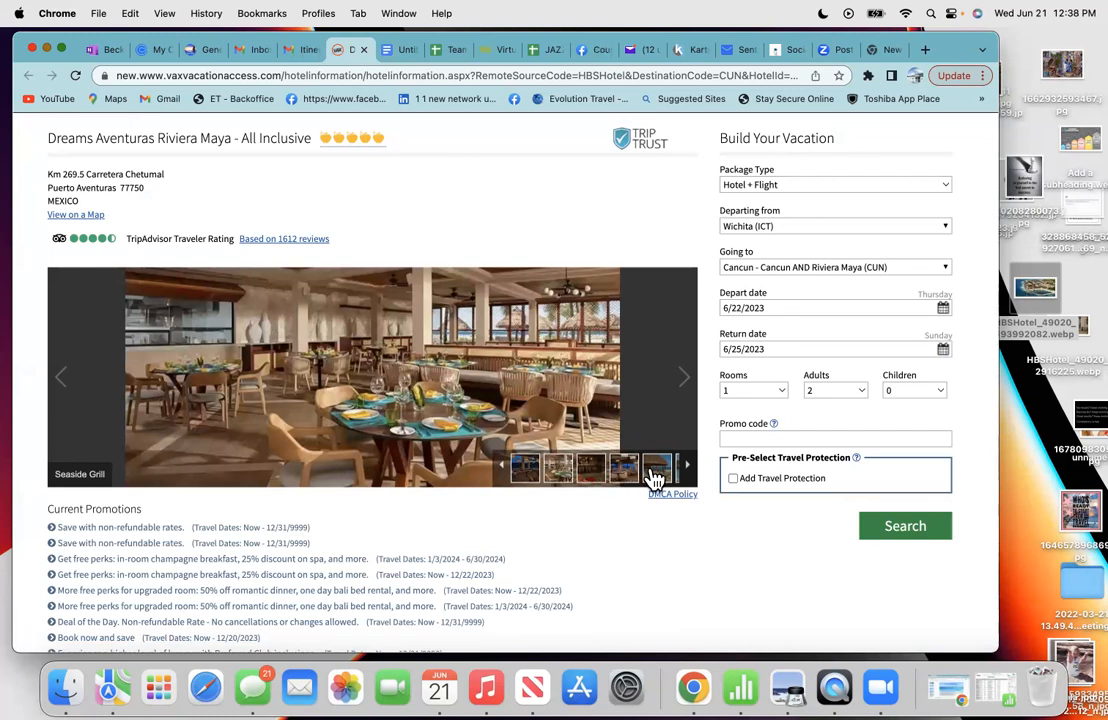
left_click(596, 476)
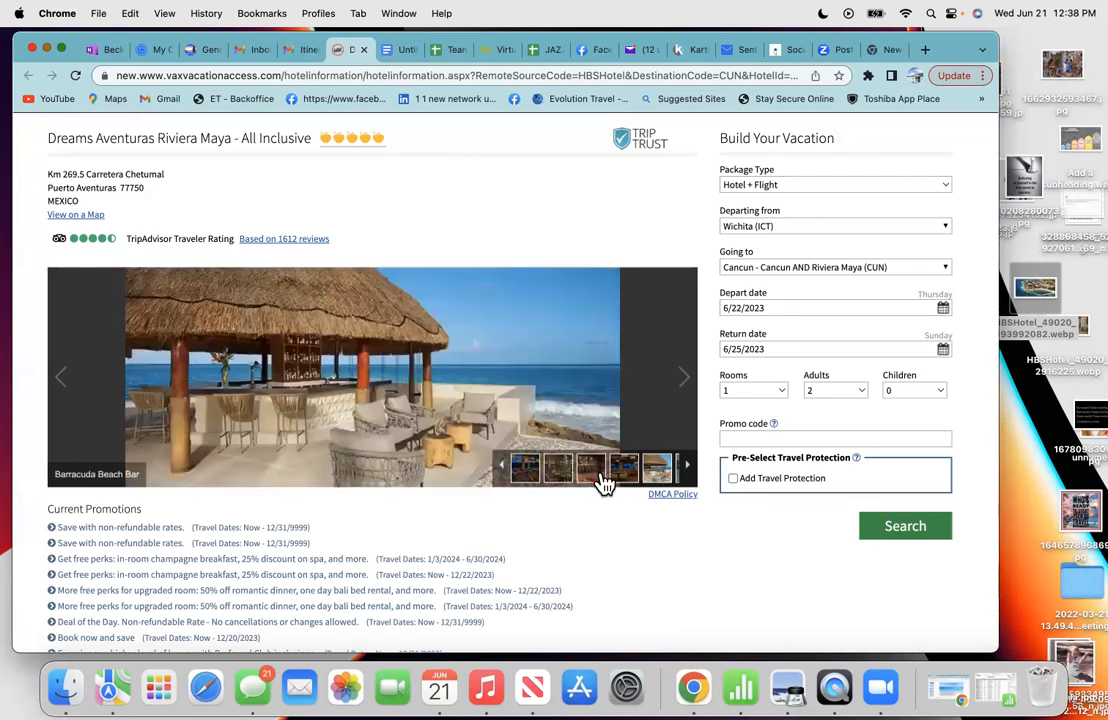
left_click(592, 476)
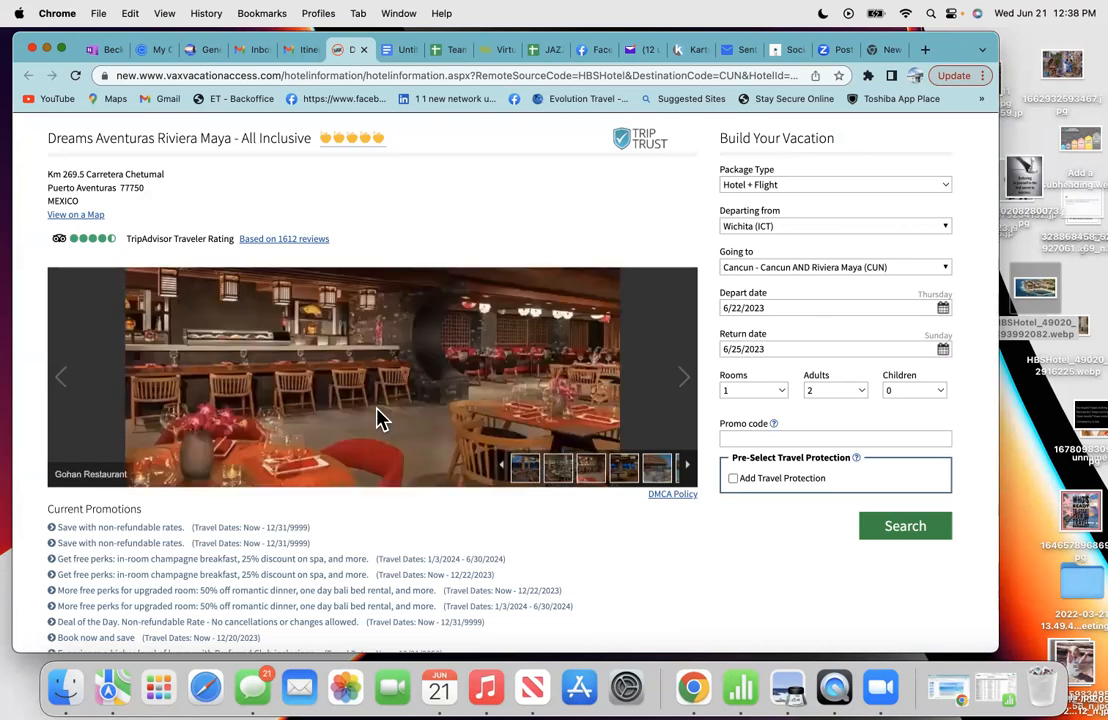
left_click(555, 478)
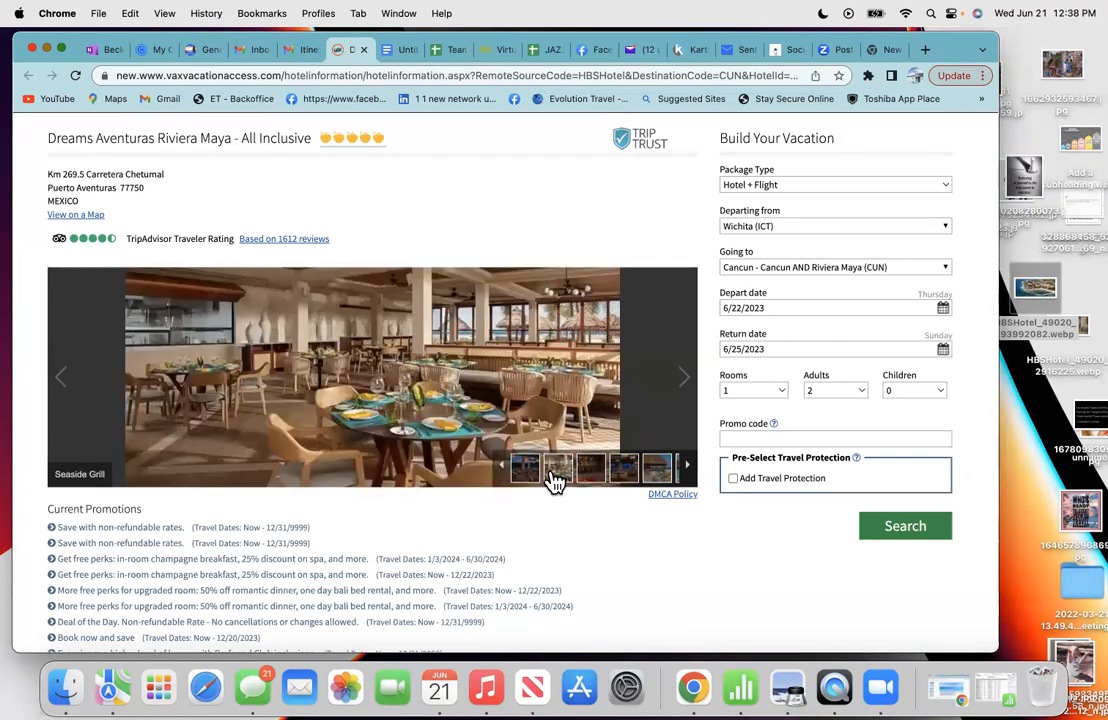
left_click(623, 476)
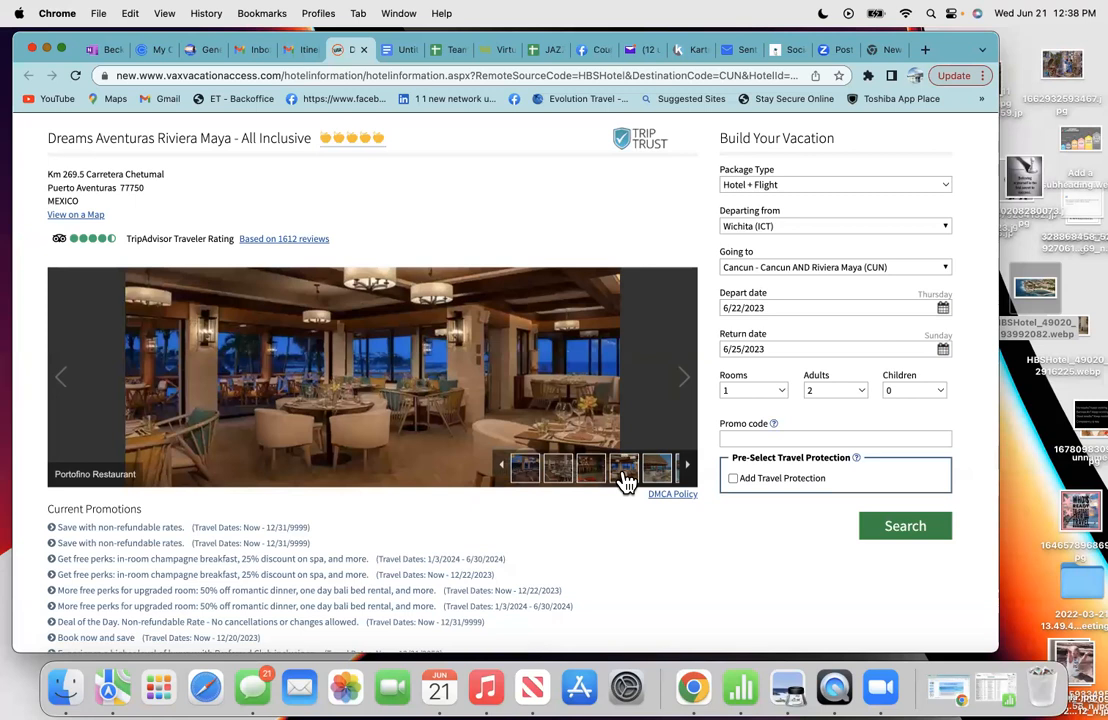
- Copy the Portofino Restaurant image and return to the travel proposal
right_click(366, 375)
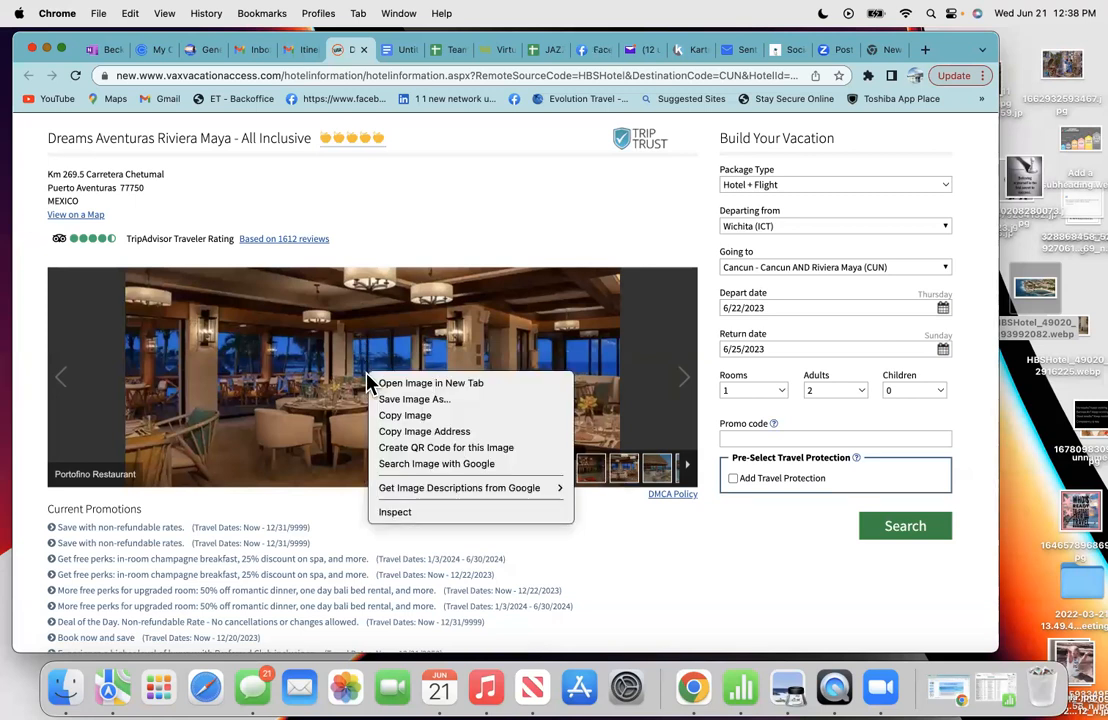
left_click(397, 418)
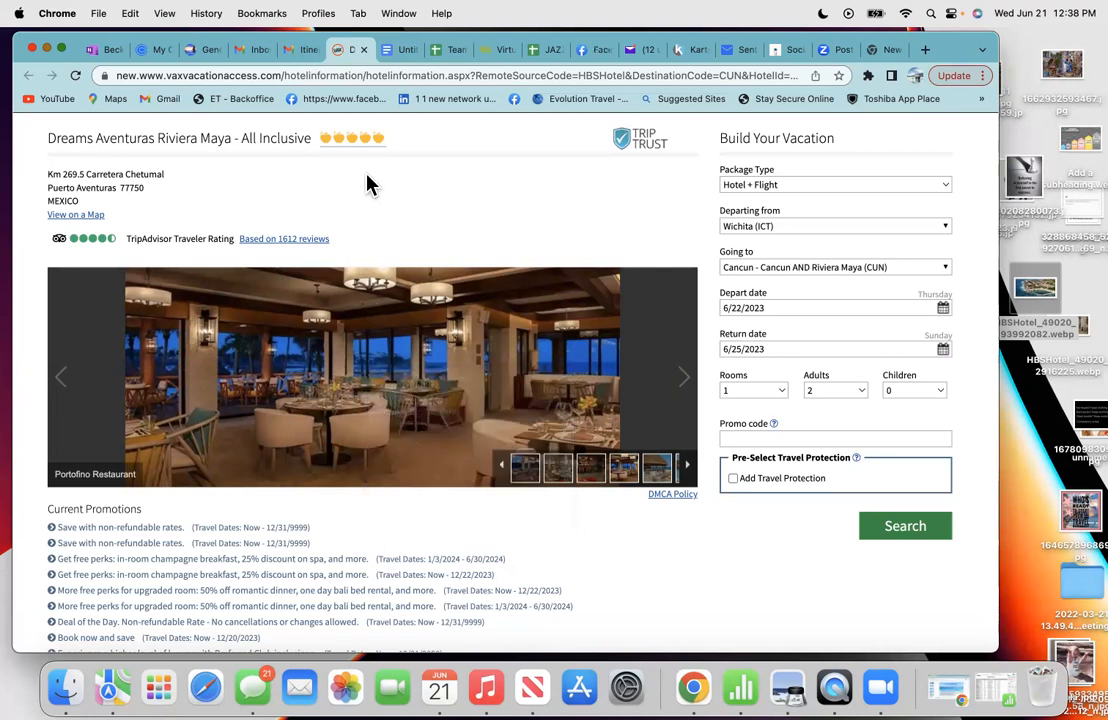
left_click(393, 55)
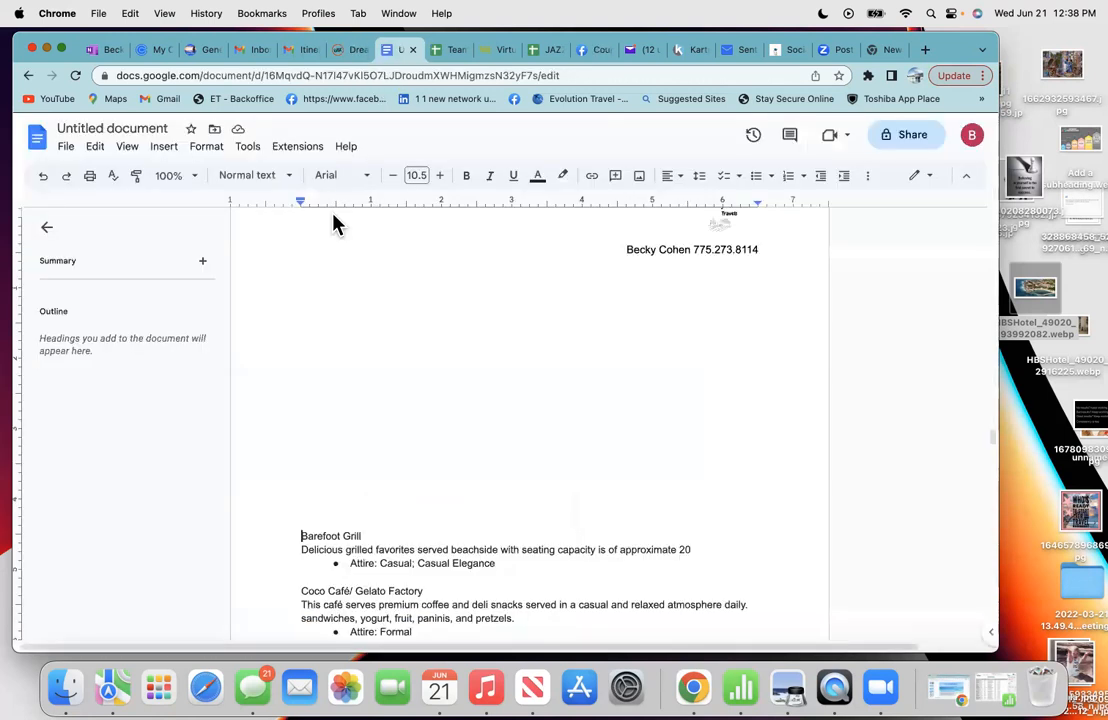
- Paste the Portofino Restaurant photo above Barefoot Grill and delete the empty lines beneath it
right_click(302, 359)
left_click(342, 424)
scroll(339, 561, "down", 1)
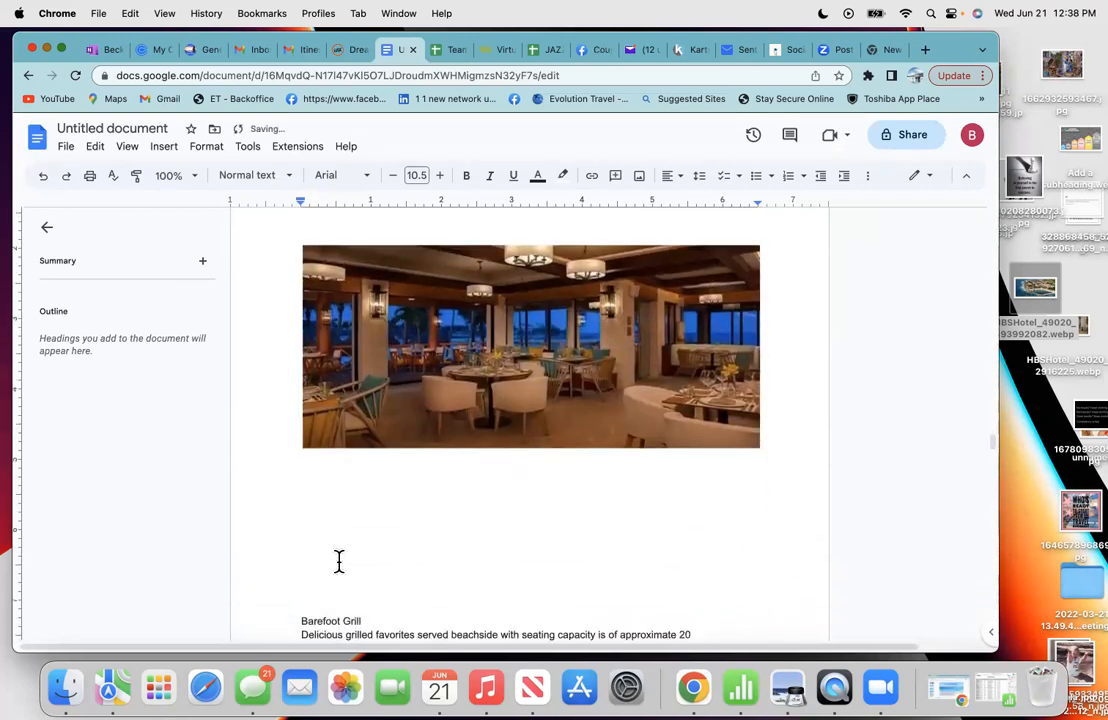
key("BackSpace")
key("BackSpace")
key("BackSpace")
key("BackSpace")
key("BackSpace")
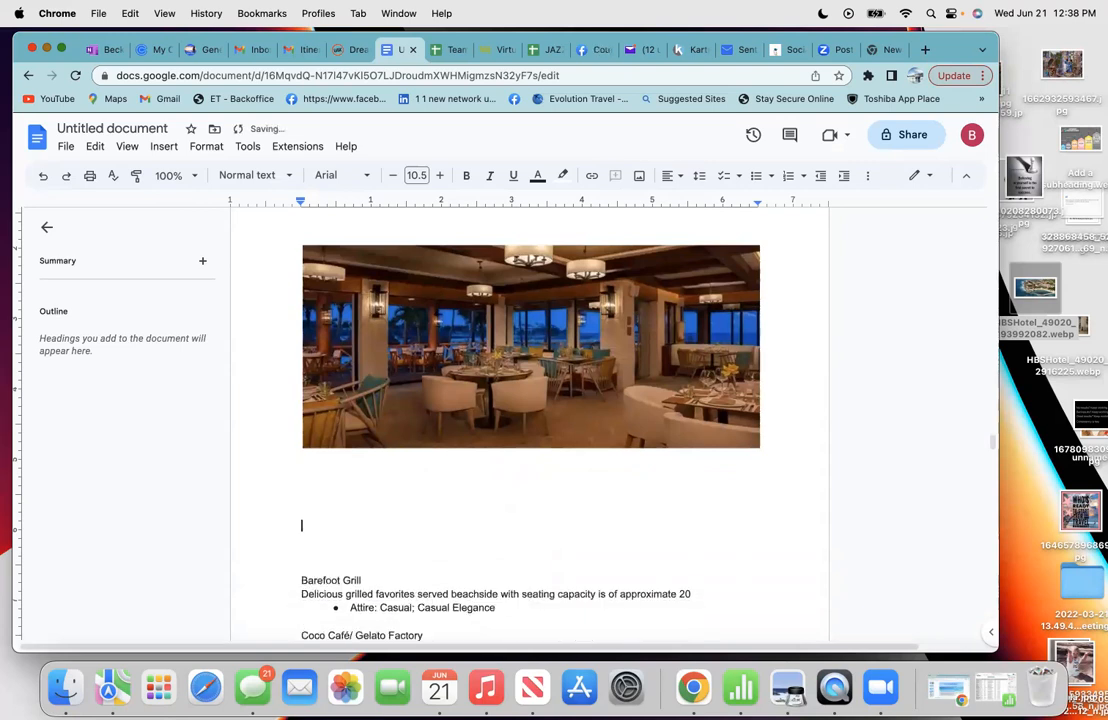
key("BackSpace")
key("BackSpace")
key("BackSpace")
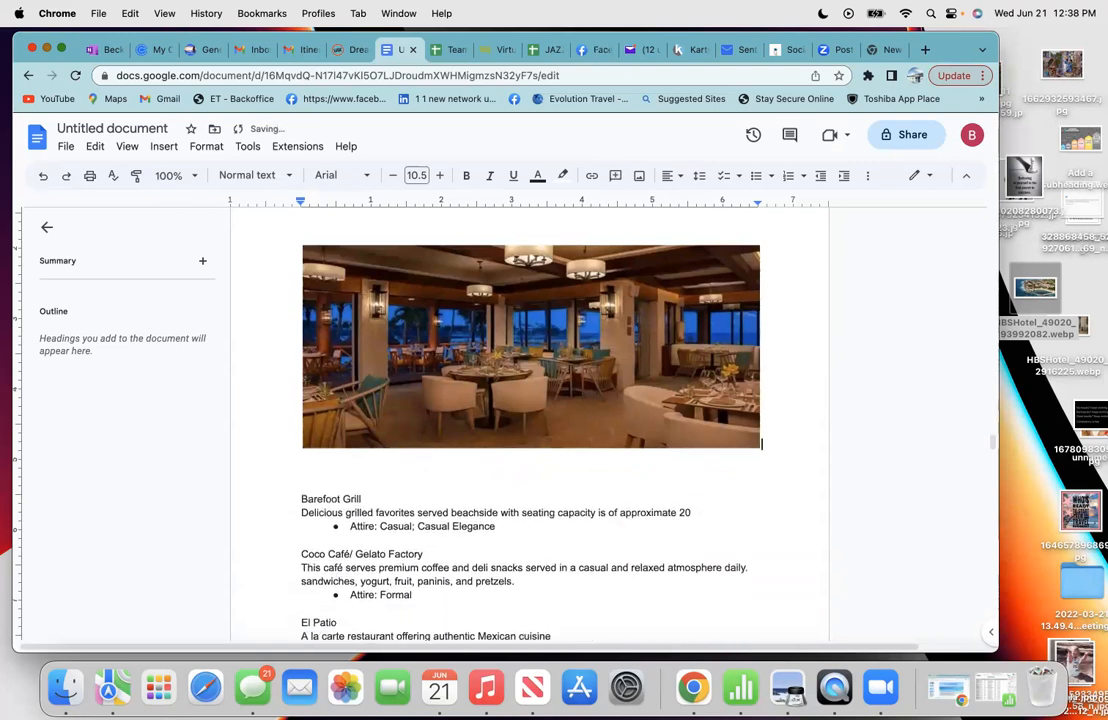
scroll(339, 561, "down", 5)
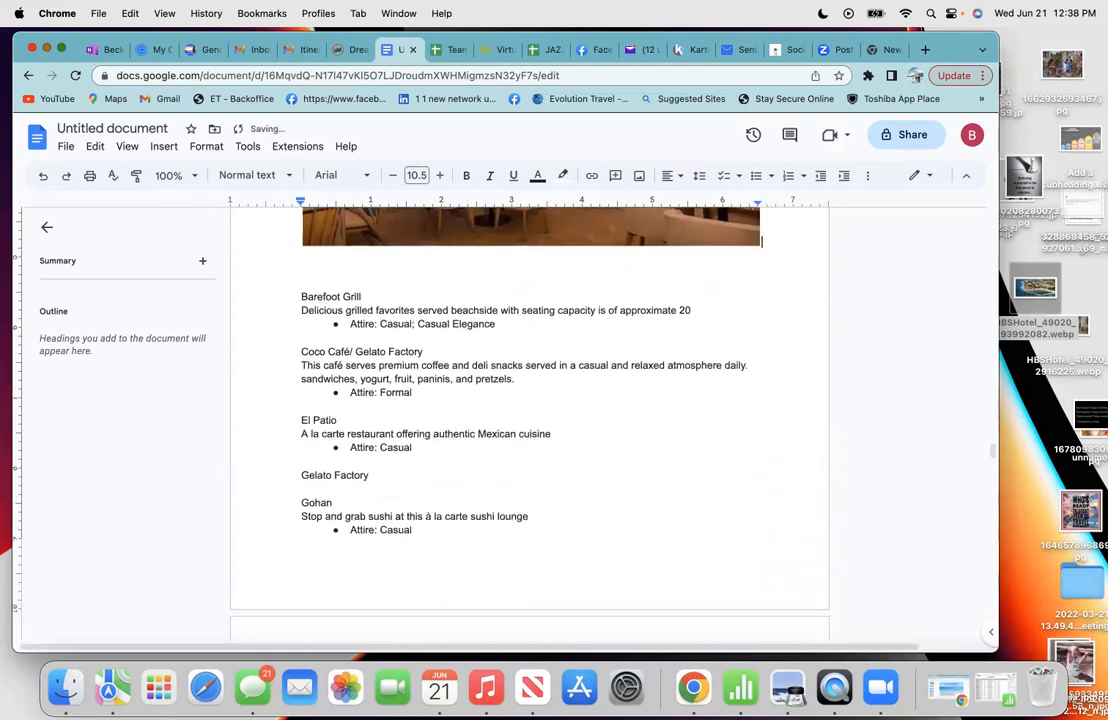
scroll(339, 561, "down", 6)
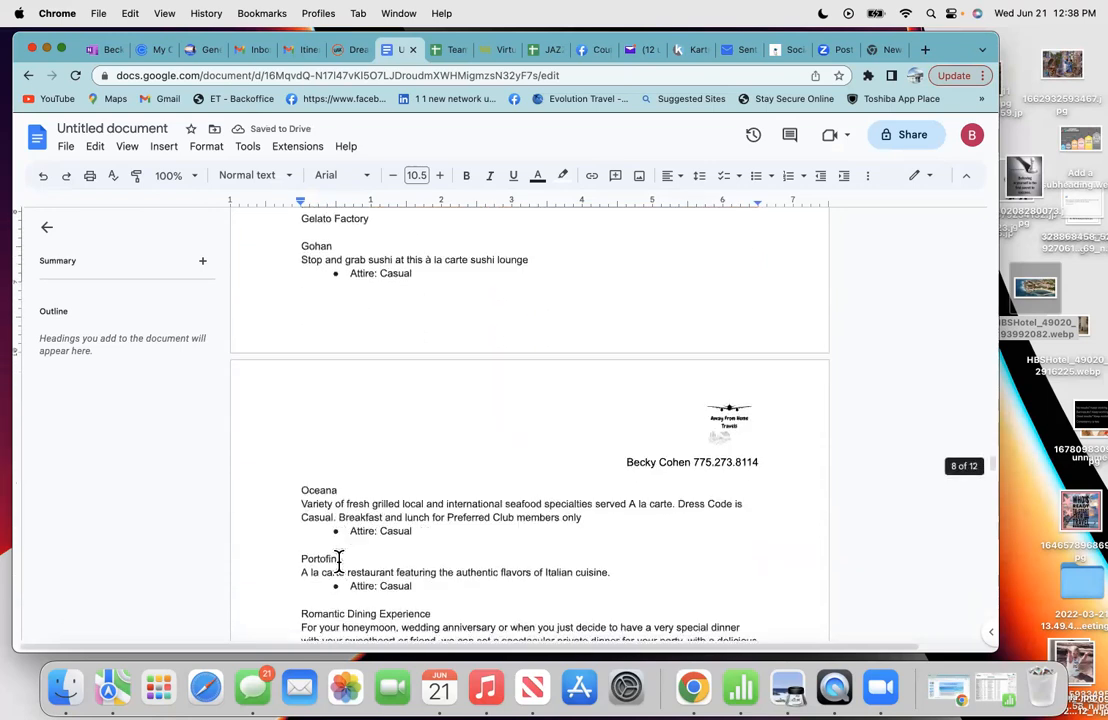
scroll(339, 561, "down", 1)
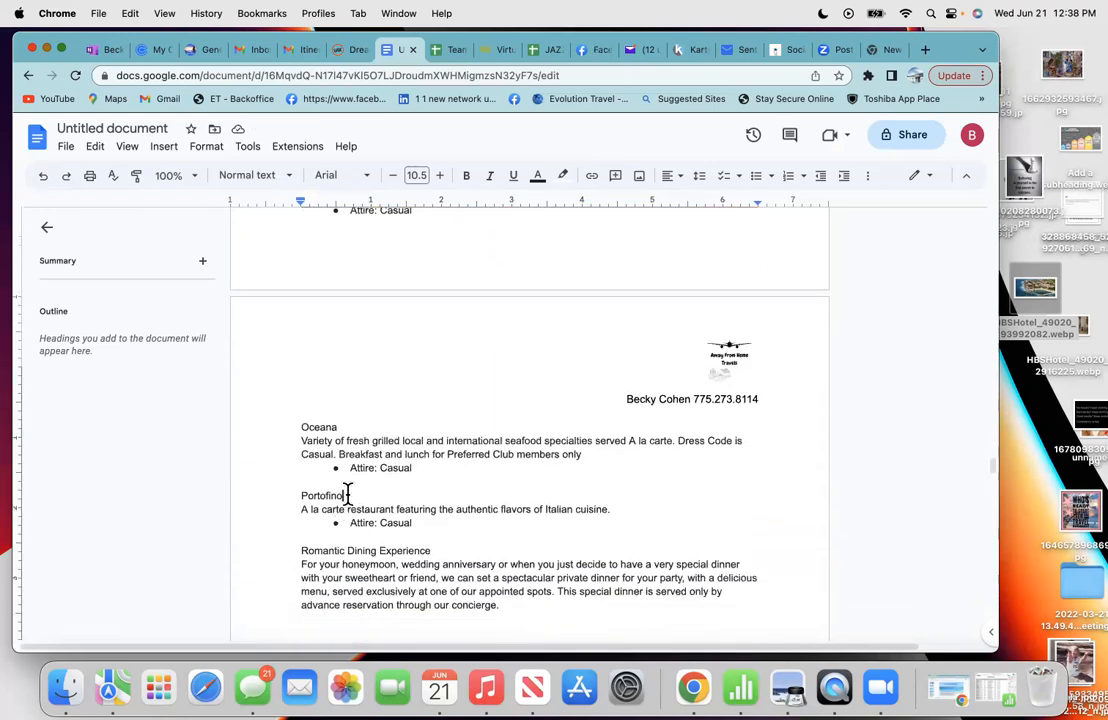
- Cut the whole Portofino entry out of the restaurant list
left_click_drag(359, 525, 294, 495)
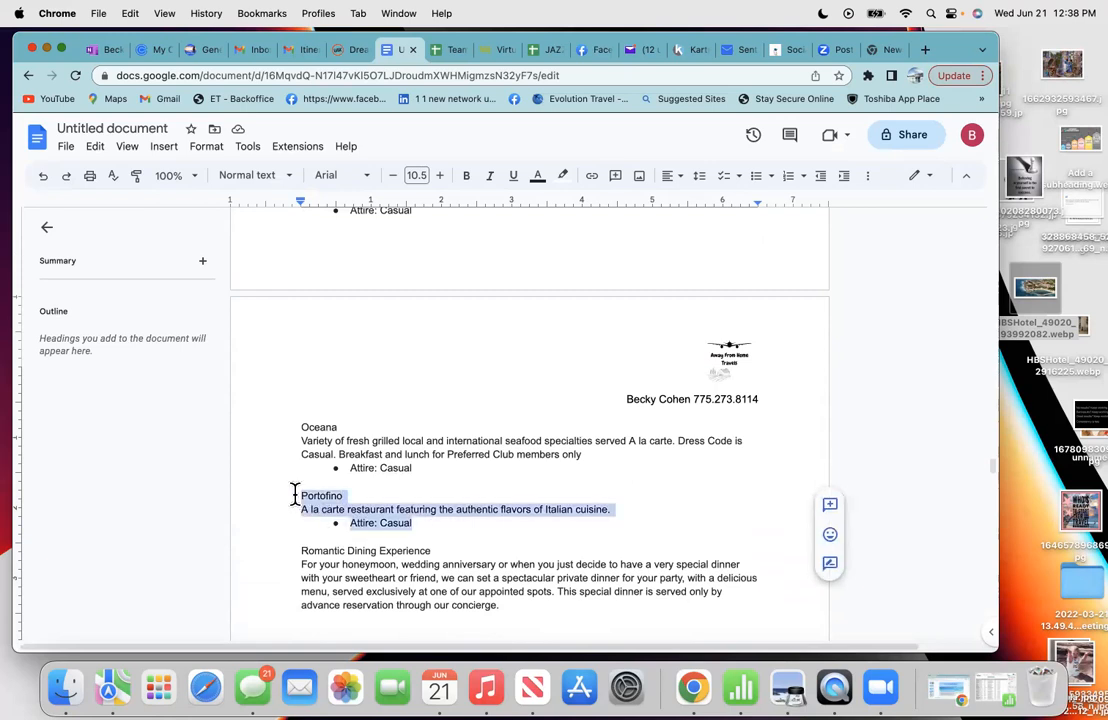
left_click(130, 14)
left_click(128, 77)
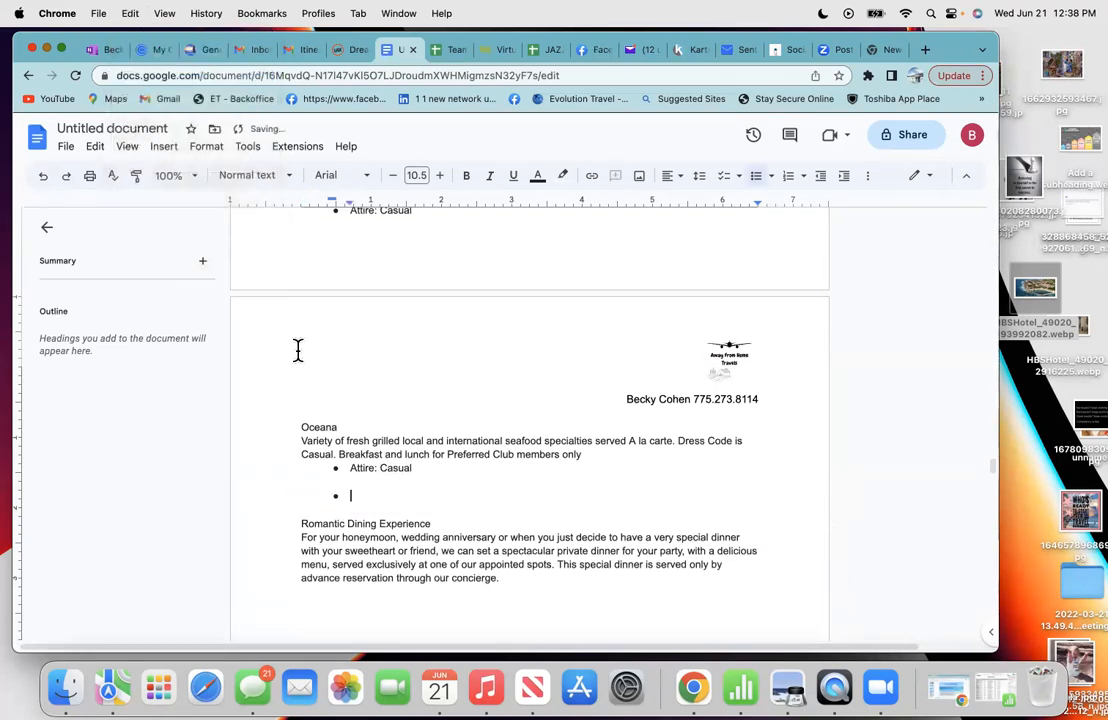
scroll(328, 259, "up", 10)
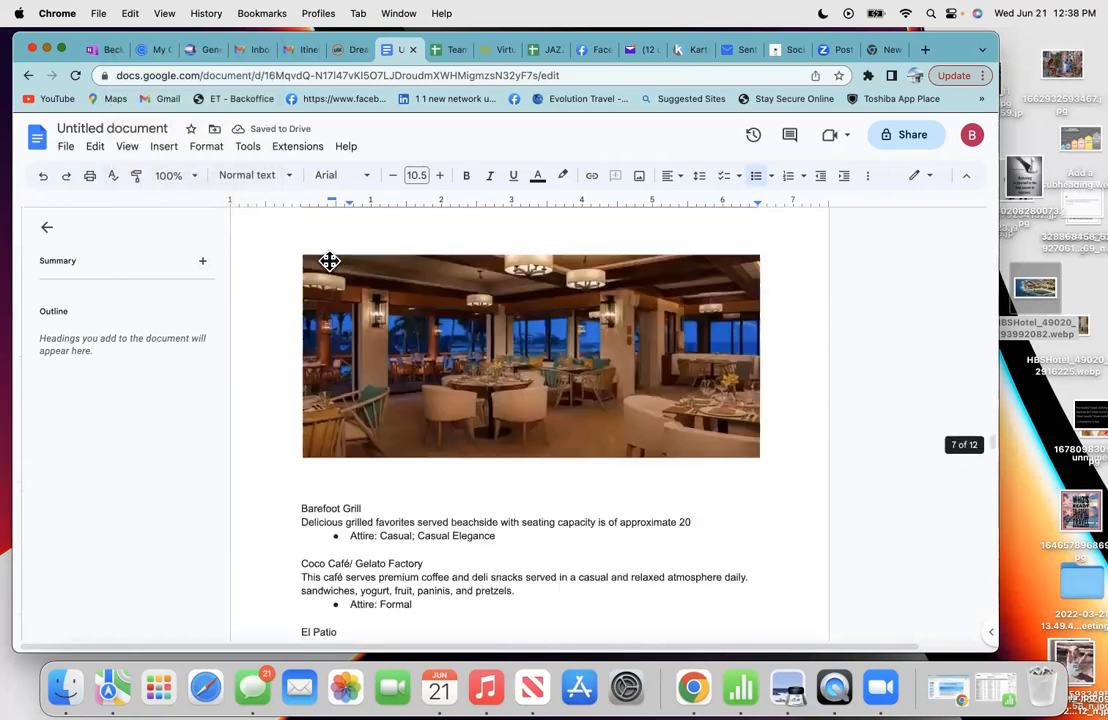
scroll(314, 471, "up", 6)
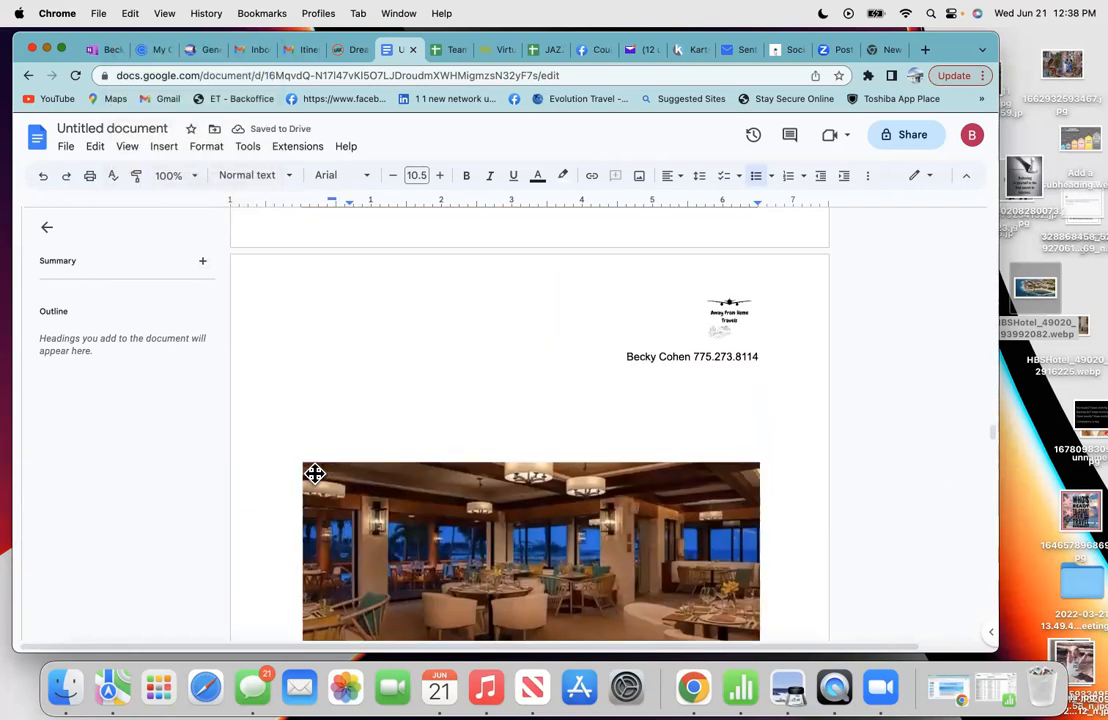
scroll(314, 471, "down", 5)
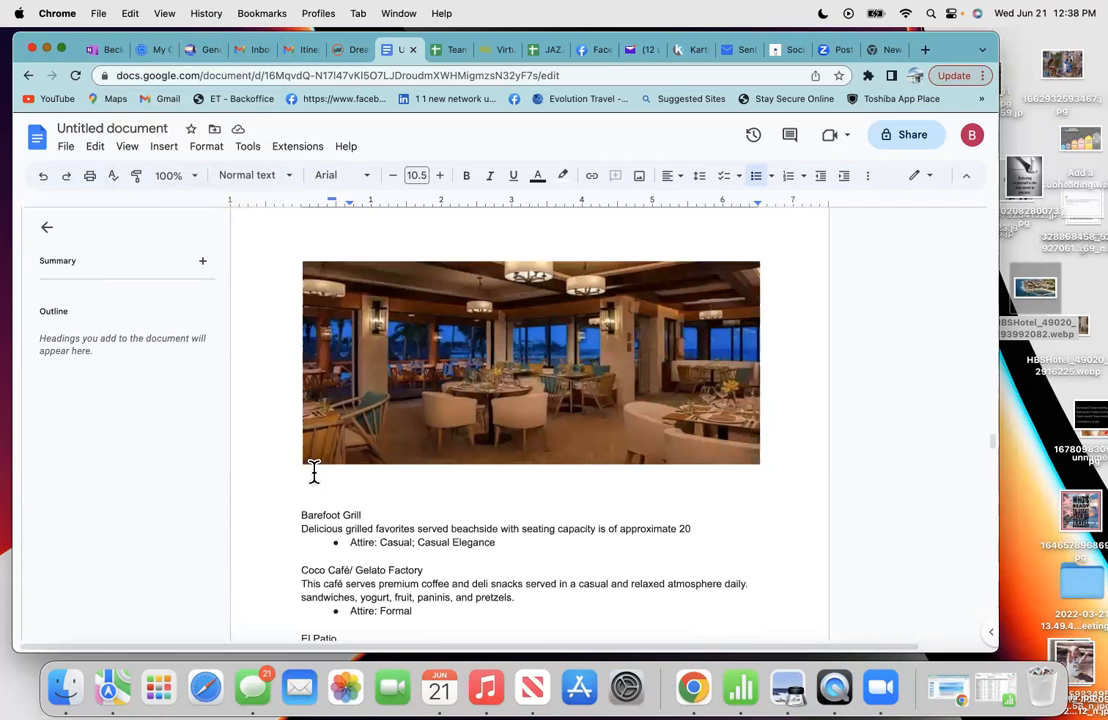
- Paste the Portofino entry directly below the restaurant image
left_click(310, 478)
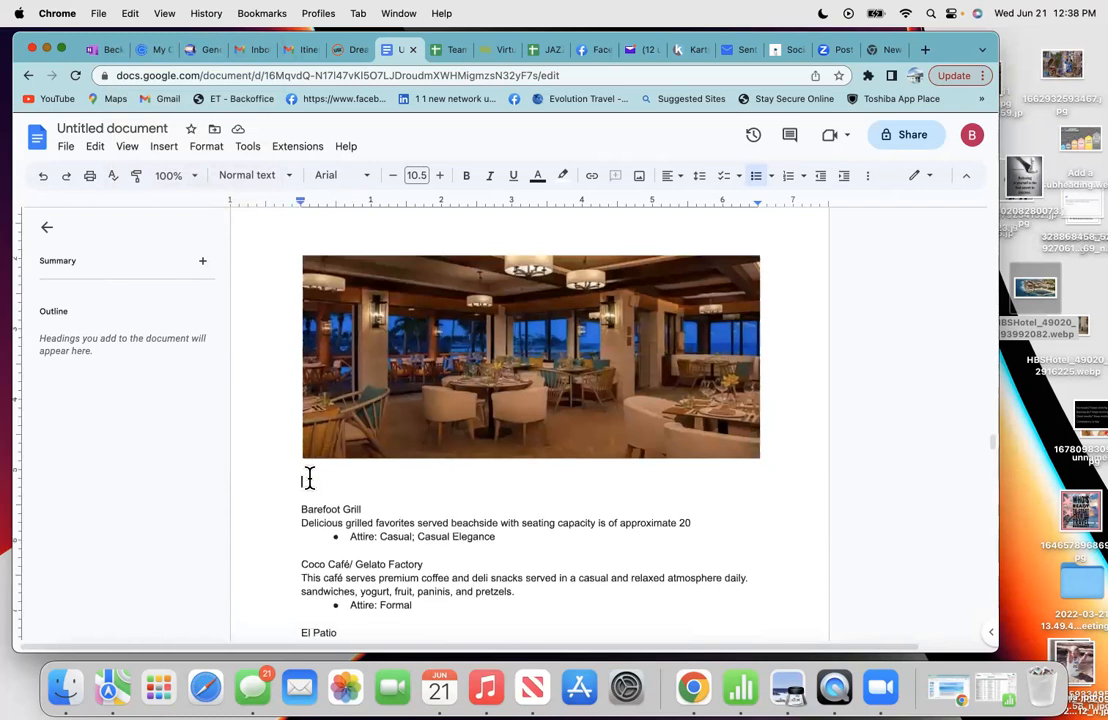
left_click(130, 13)
left_click(141, 111)
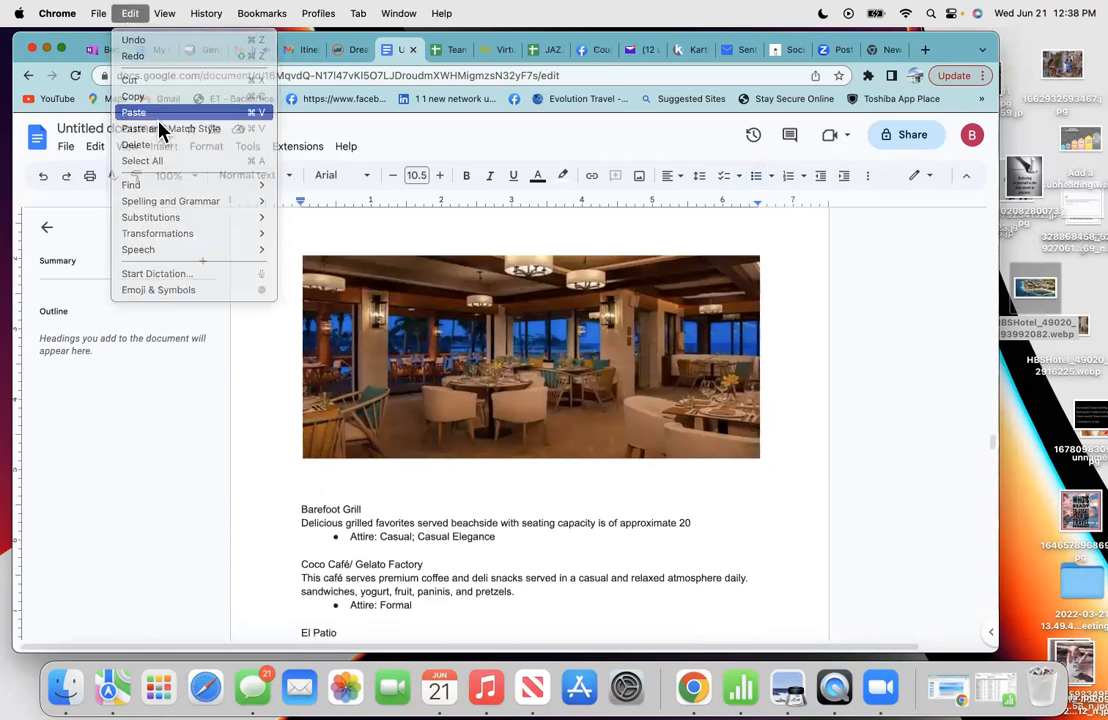
scroll(384, 341, "up", 3)
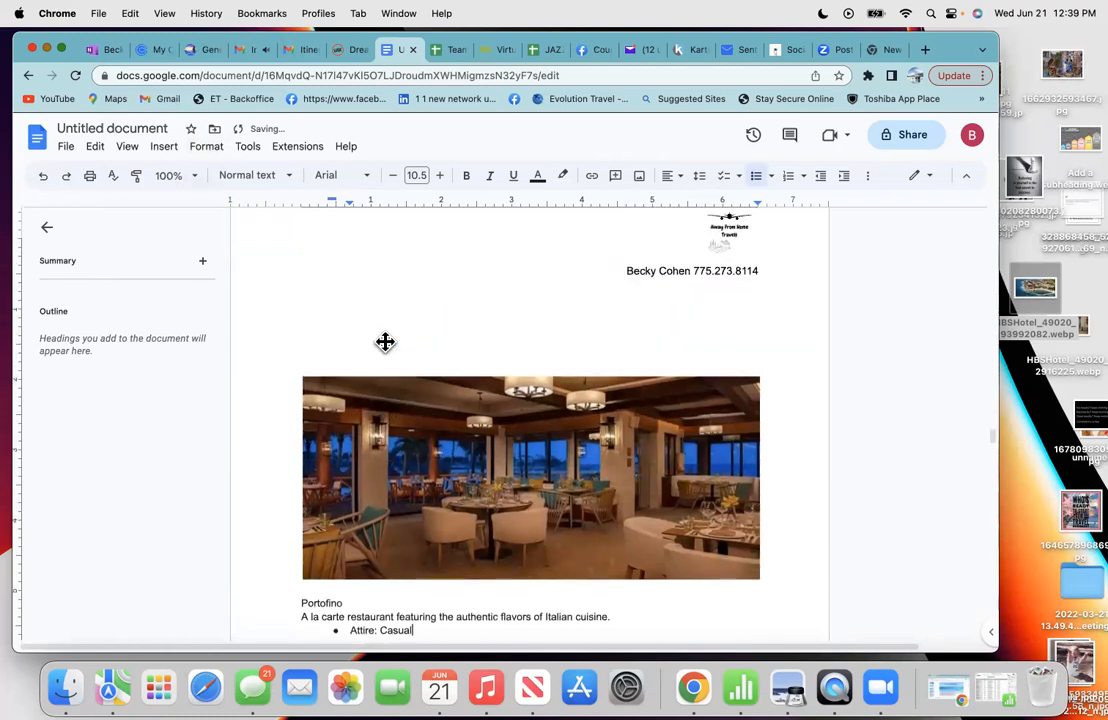
- Make the word 'Portofino' bold
left_click_drag(345, 592, 302, 592)
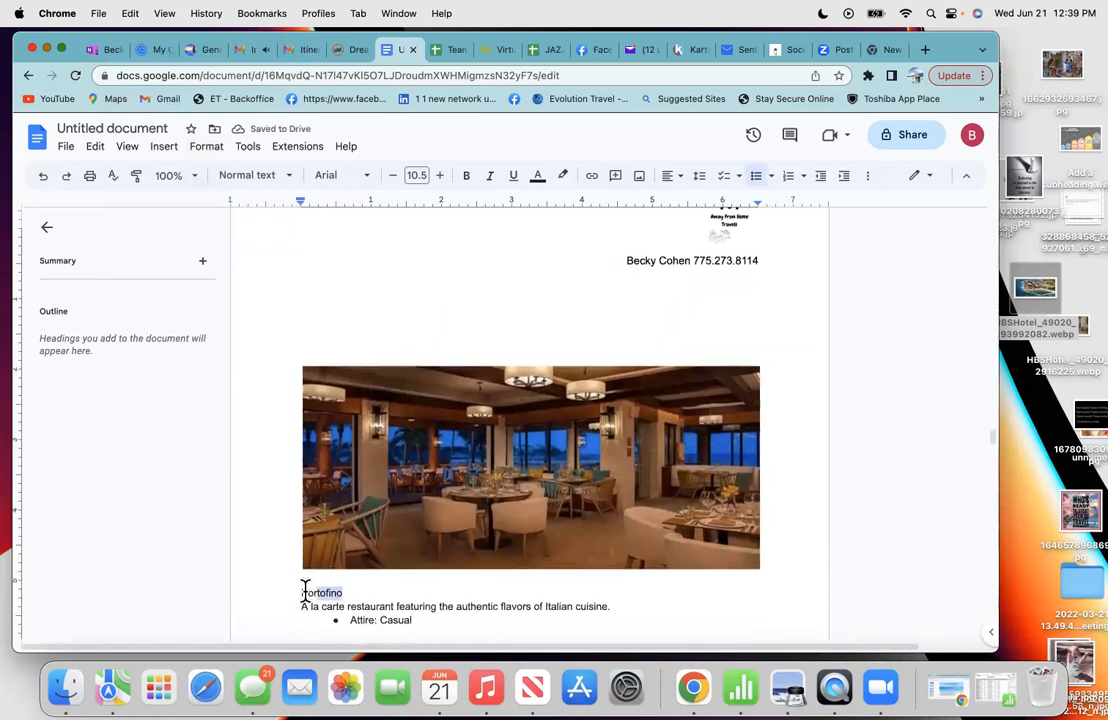
left_click(467, 176)
scroll(471, 243, "up", 2)
scroll(471, 243, "up", 4)
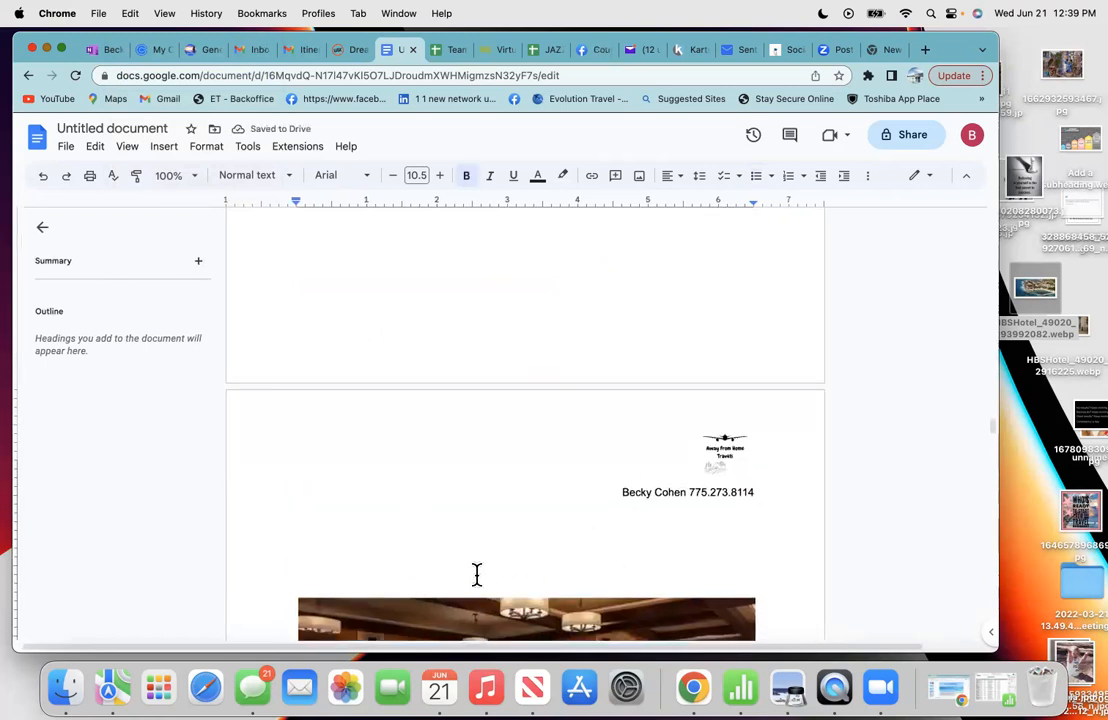
- Delete the blank lines above the Portofino photo
key("BackSpace")
key("BackSpace")
key("BackSpace")
key("BackSpace")
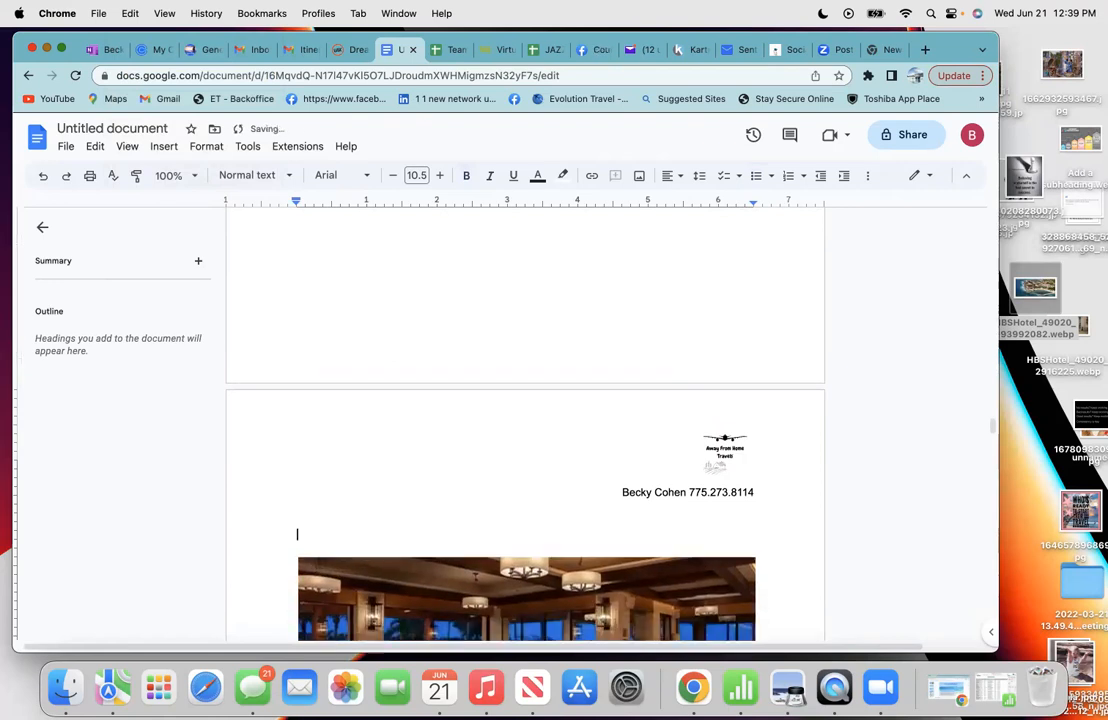
scroll(477, 574, "up", 2)
scroll(525, 424, "up", 10)
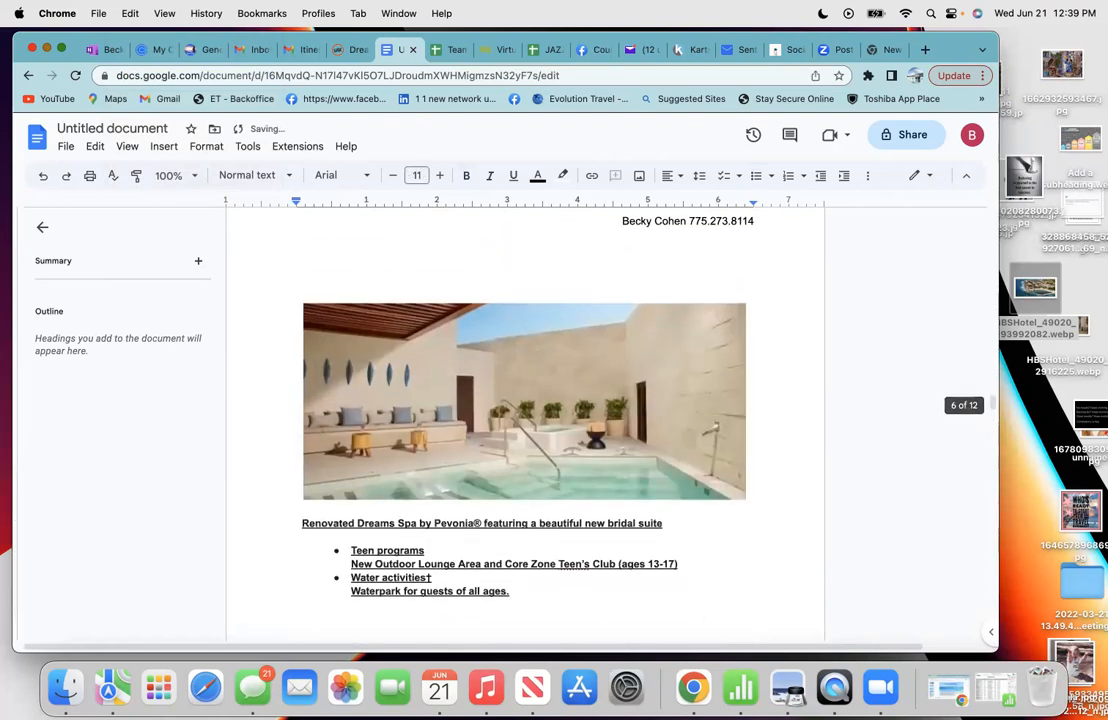
scroll(525, 424, "down", 2)
scroll(525, 424, "down", 10)
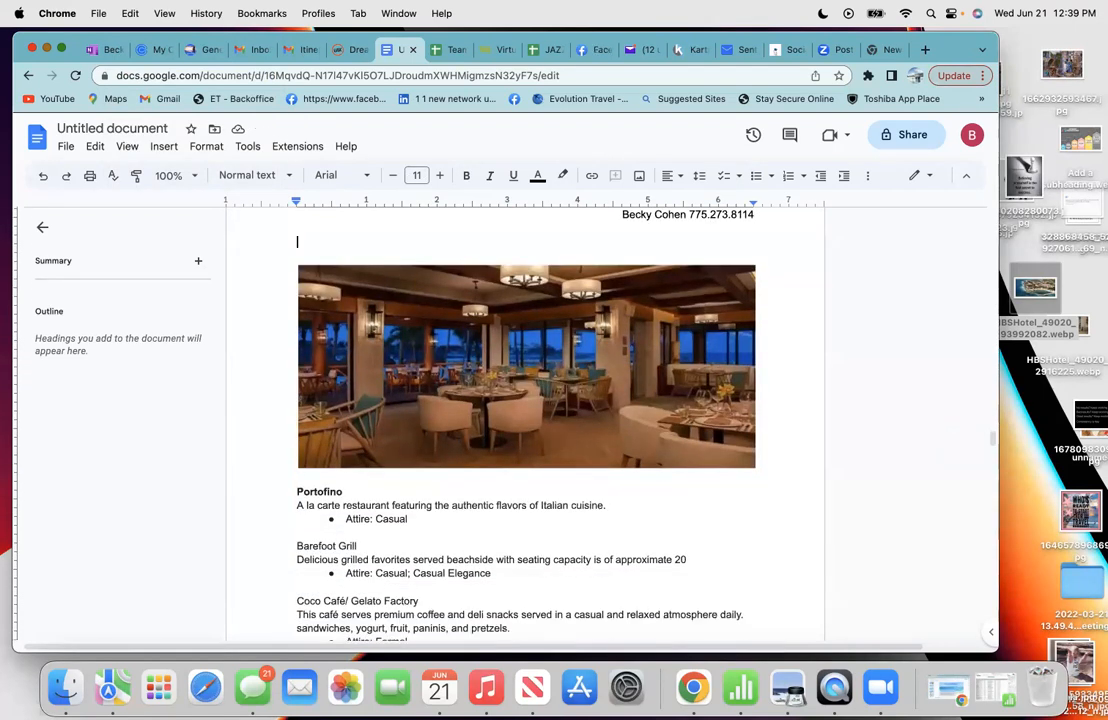
- Push Oceana onto the next page and remove the stray empty bullet beneath it
scroll(492, 441, "down", 8)
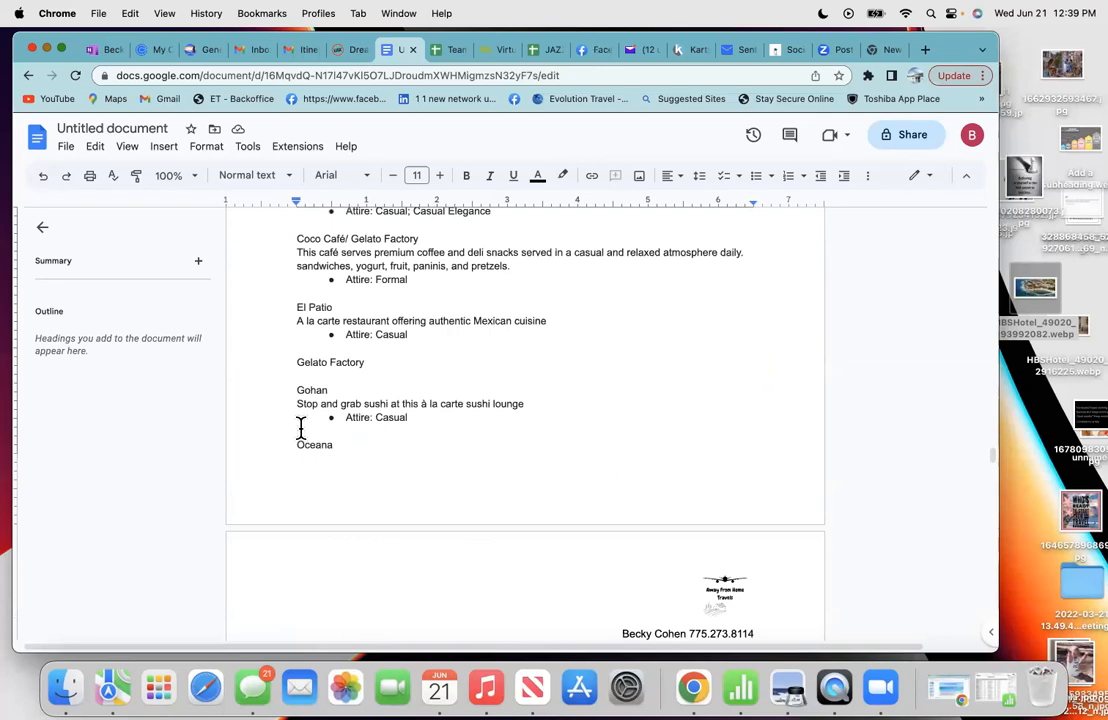
left_click(301, 428)
key("Return")
key("Return")
scroll(301, 428, "down", 2)
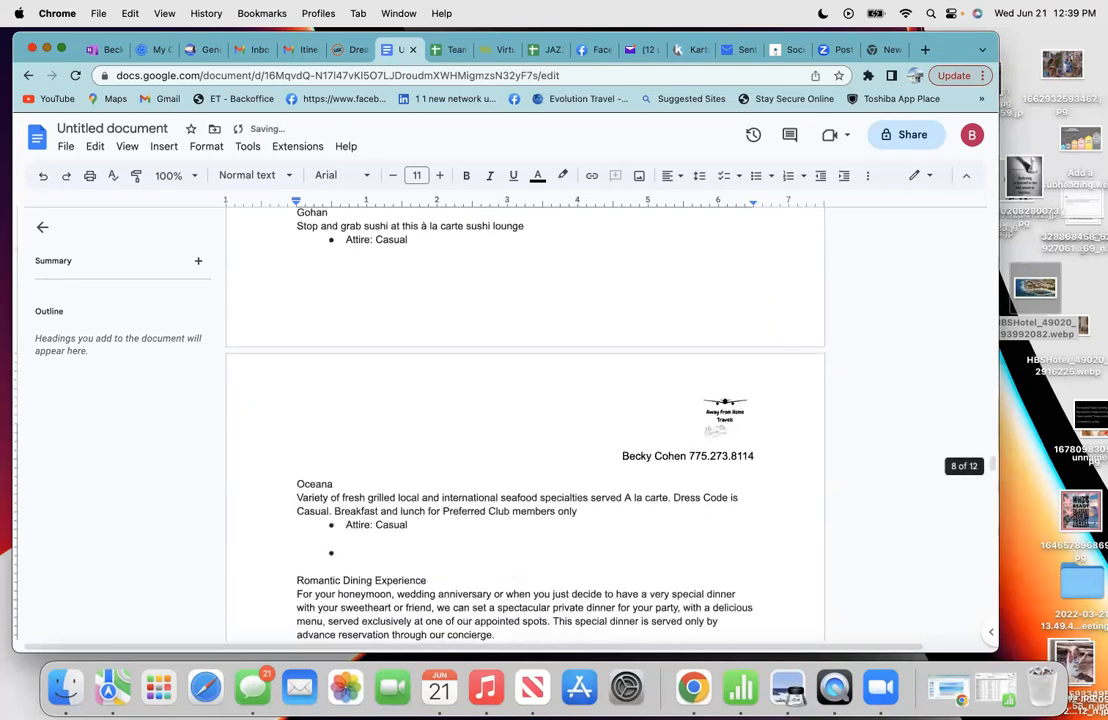
scroll(300, 440, "down", 2)
left_click(336, 522)
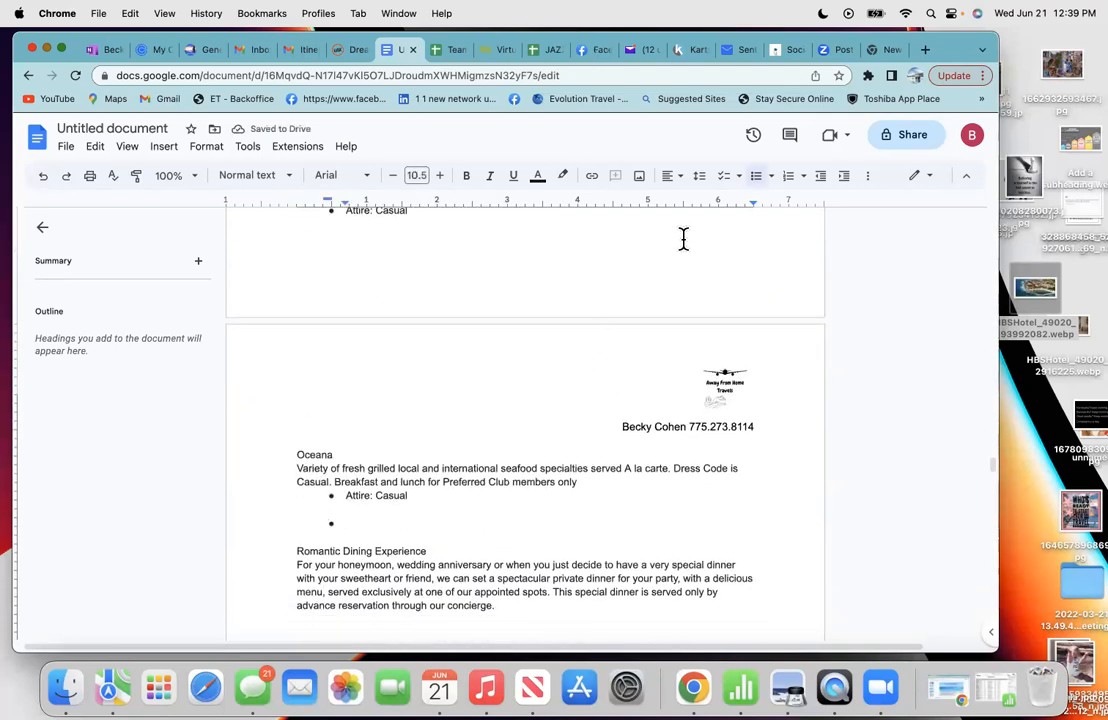
left_click(757, 177)
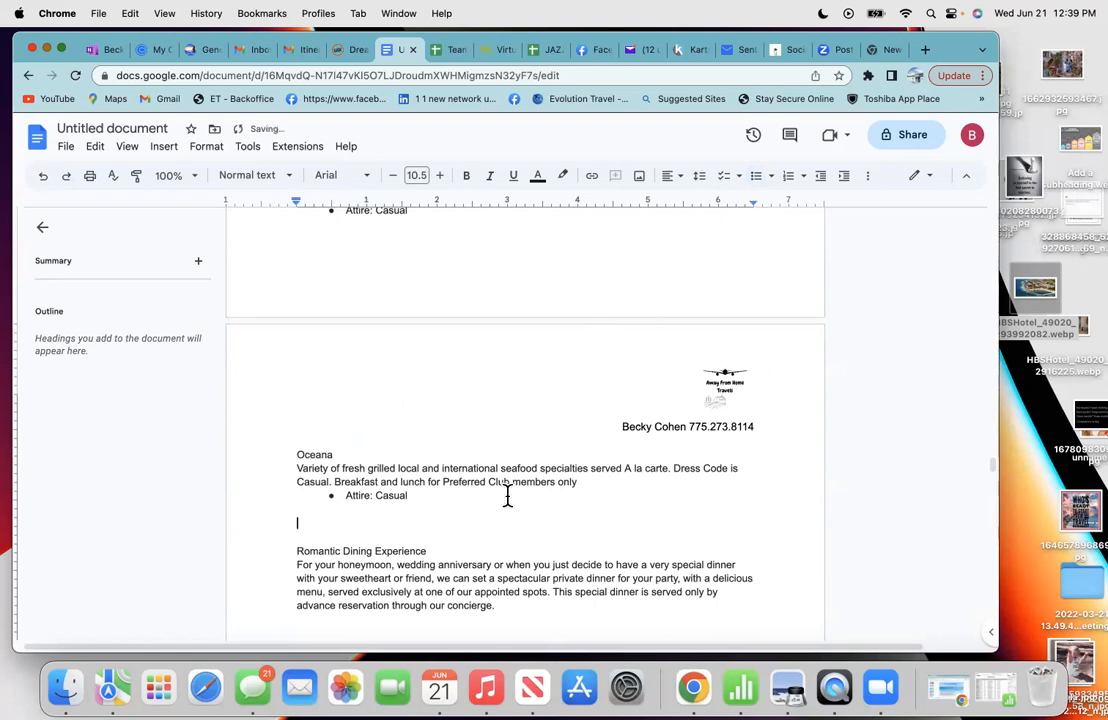
- Delete the empty lines above the next restaurant image
scroll(507, 495, "down", 5)
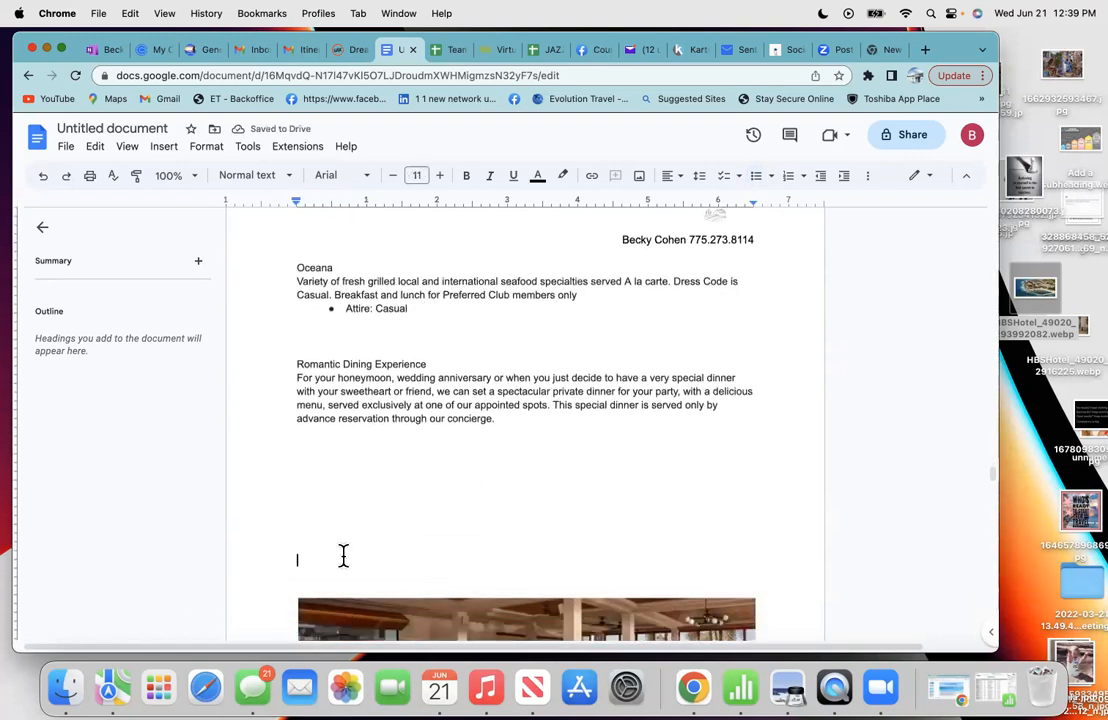
key("BackSpace")
key("BackSpace")
key("BackSpace")
key("BackSpace")
key("BackSpace")
key("BackSpace")
key("BackSpace")
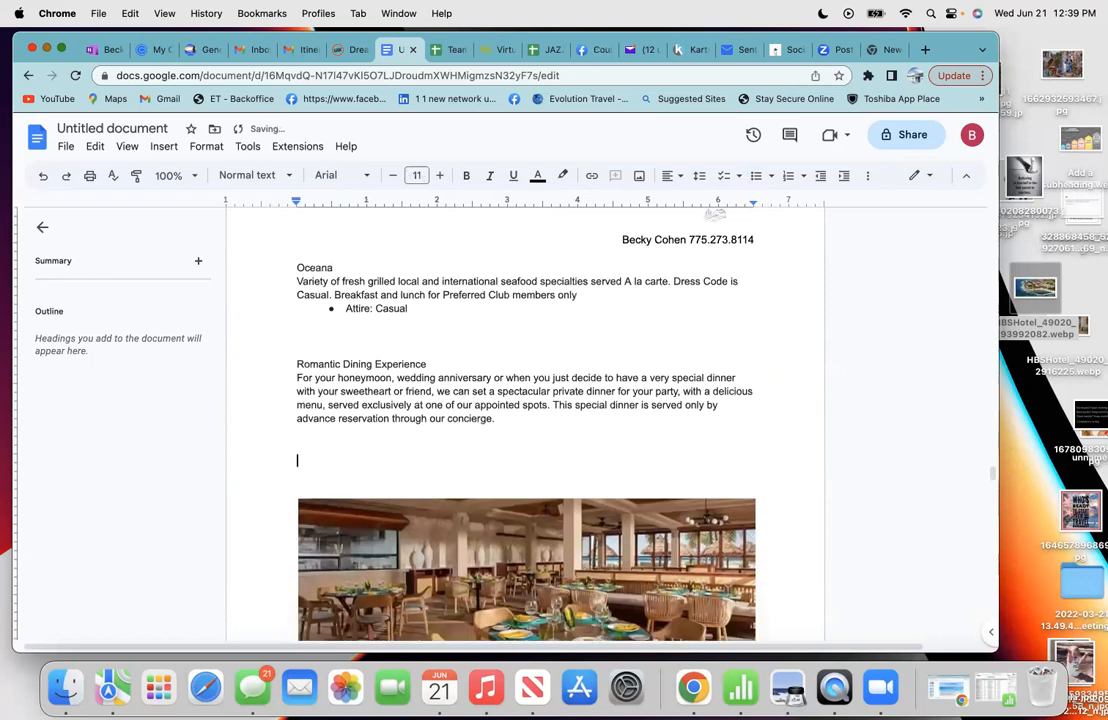
scroll(525, 420, "down", 8)
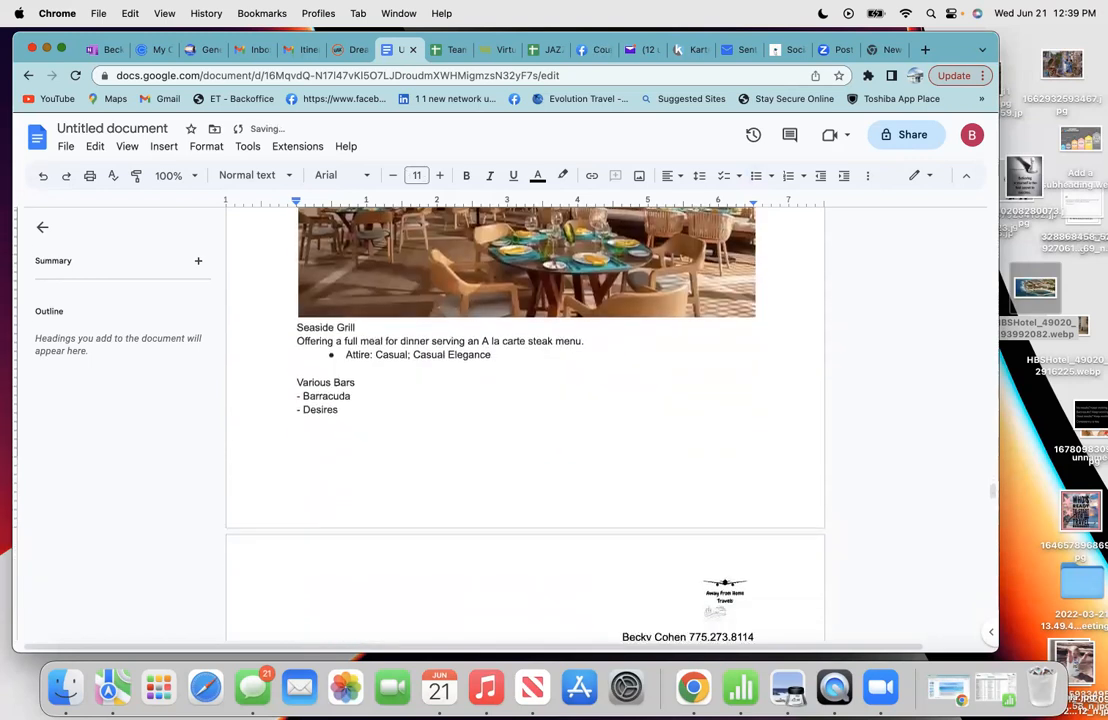
scroll(525, 420, "down", 4)
scroll(525, 420, "up", 2)
scroll(252, 495, "up", 10)
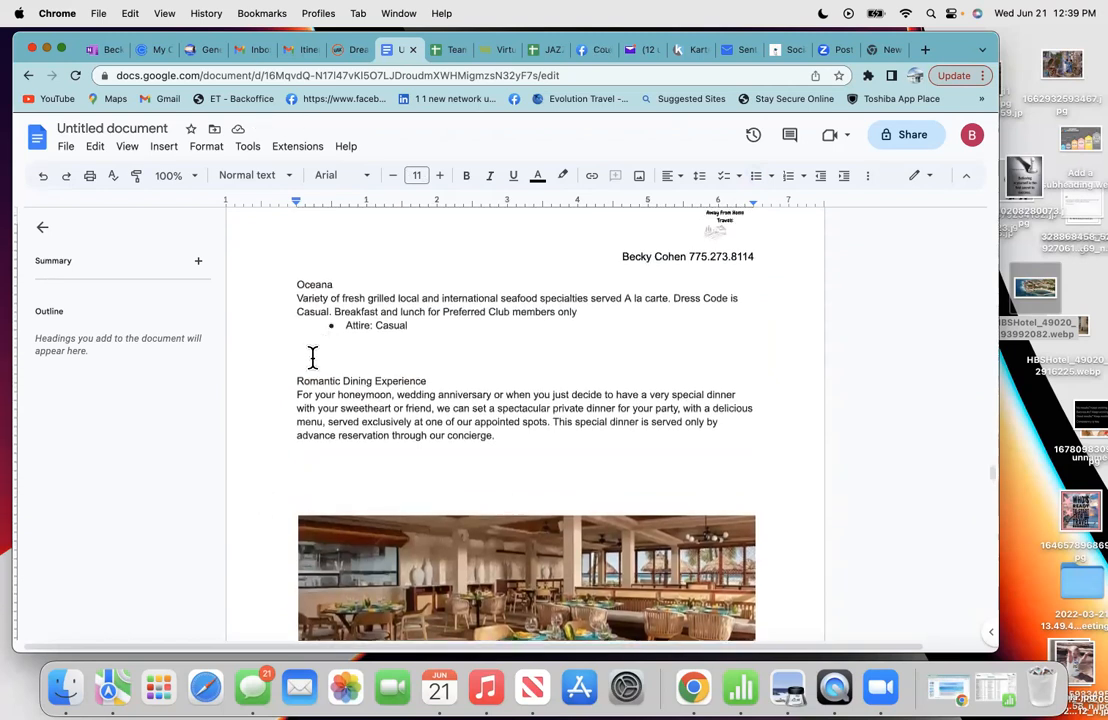
- Remove the blank lines below 'Attire: Casual' and under 'Romantic Dining Experience'
key("BackSpace")
key("BackSpace")
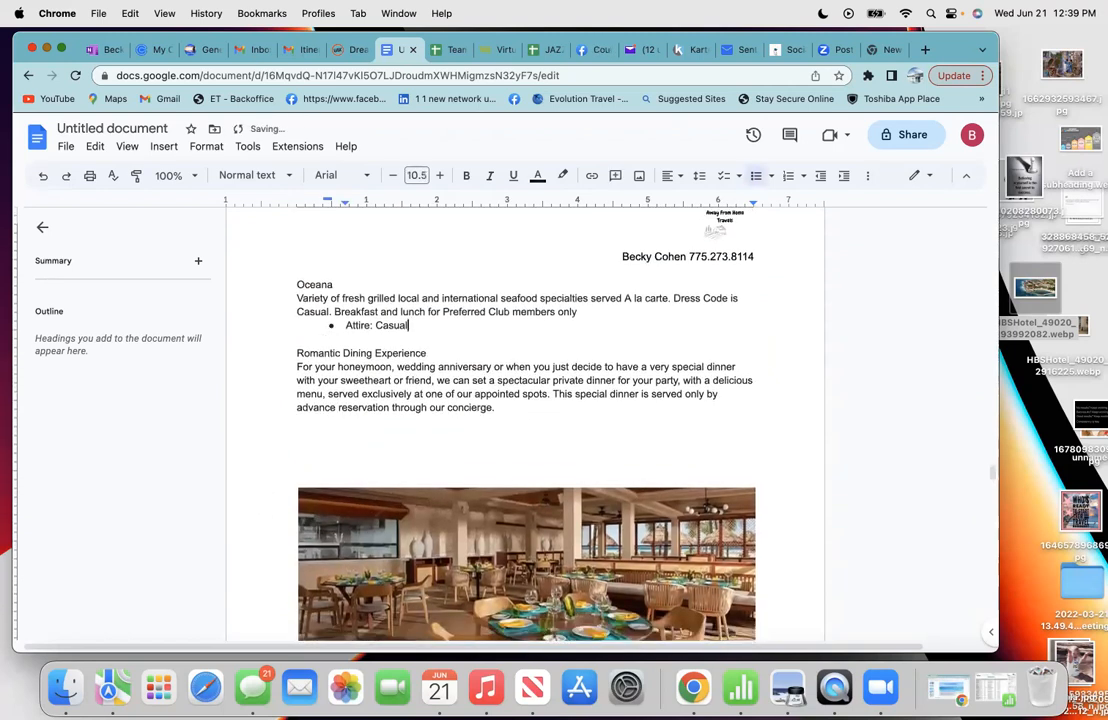
left_click(290, 454)
key("BackSpace")
key("BackSpace")
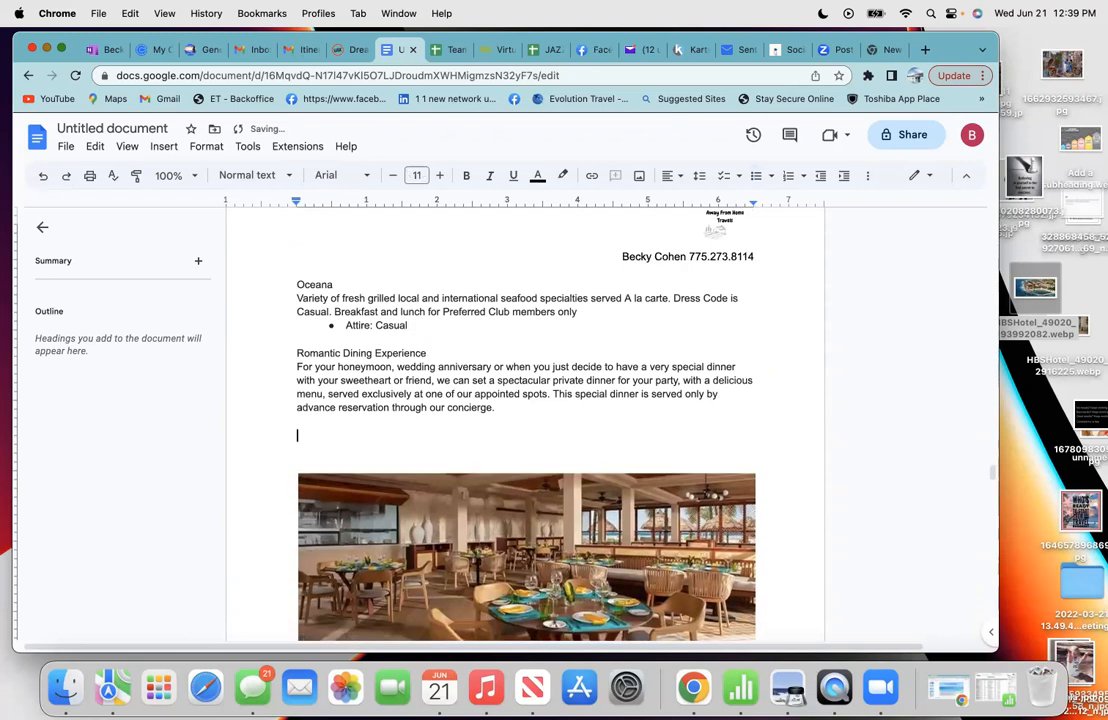
scroll(290, 454, "down", 3)
scroll(300, 567, "down", 4)
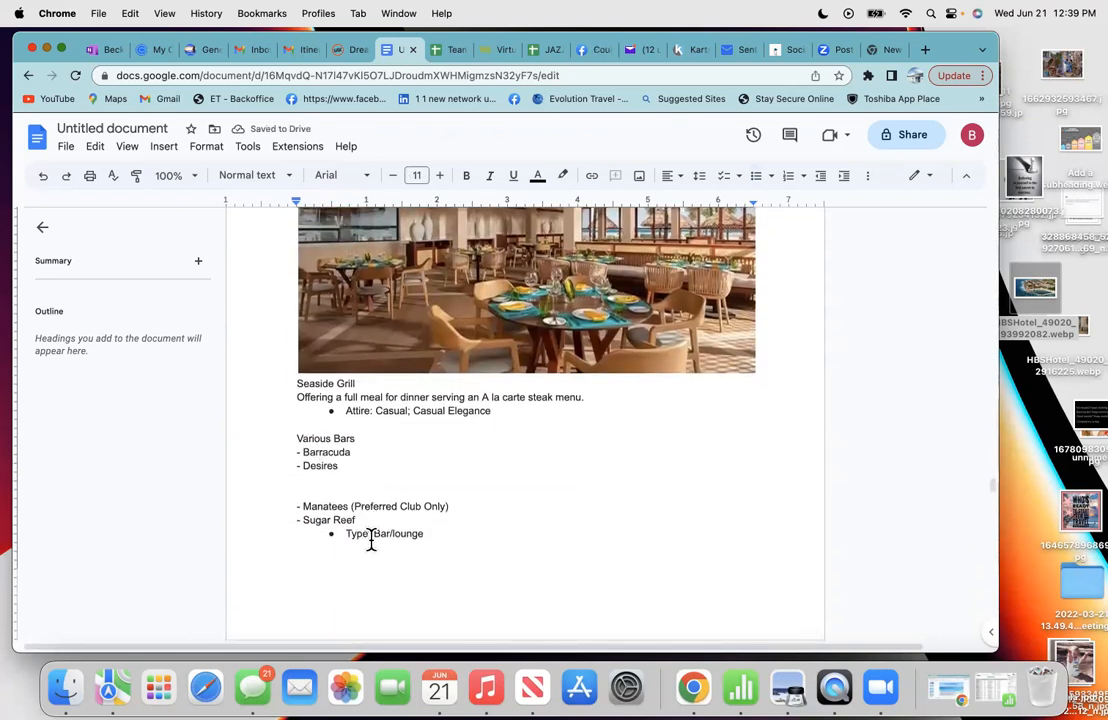
scroll(371, 539, "down", 10)
scroll(360, 536, "down", 3)
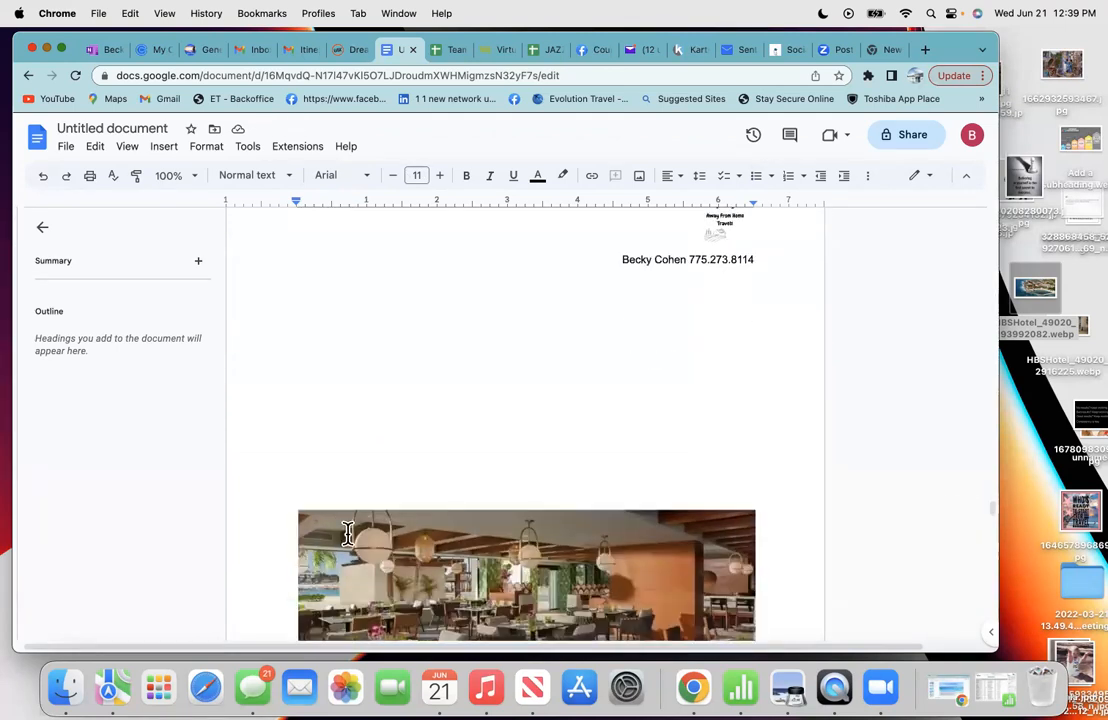
- Delete the empty lines above the World Cafe image
left_click(353, 484)
key("BackSpace")
key("BackSpace")
key("BackSpace")
key("BackSpace")
key("BackSpace")
key("BackSpace")
key("BackSpace")
key("BackSpace")
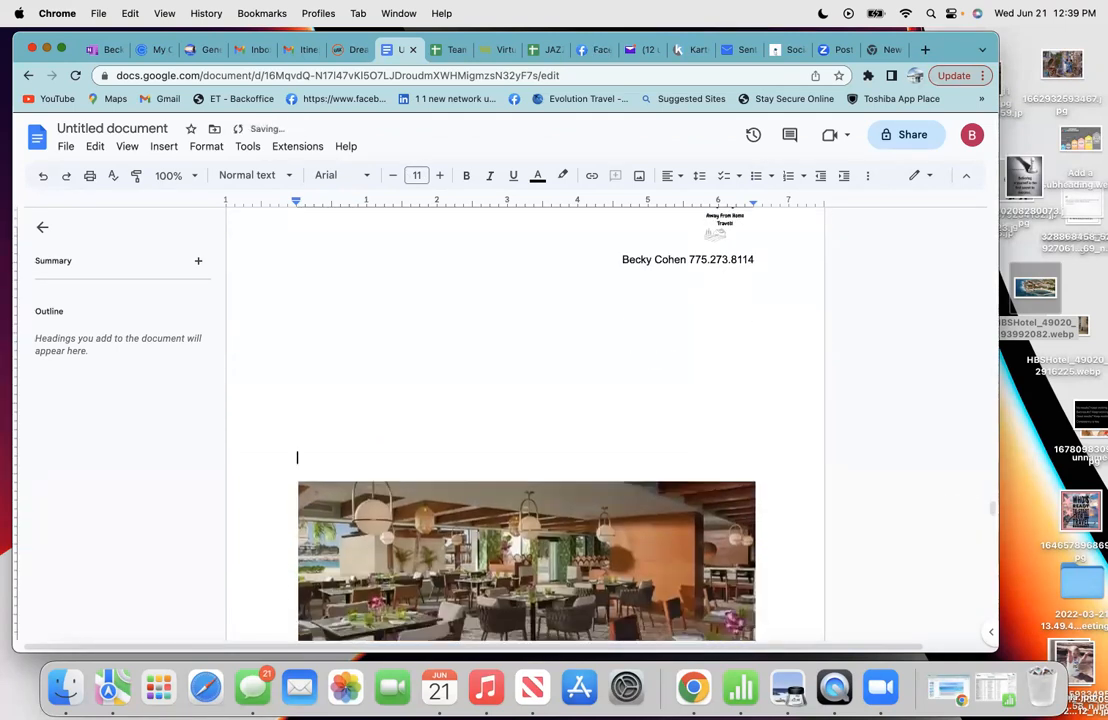
key("BackSpace")
key("BackSpace")
key("BackSpace")
key("BackSpace")
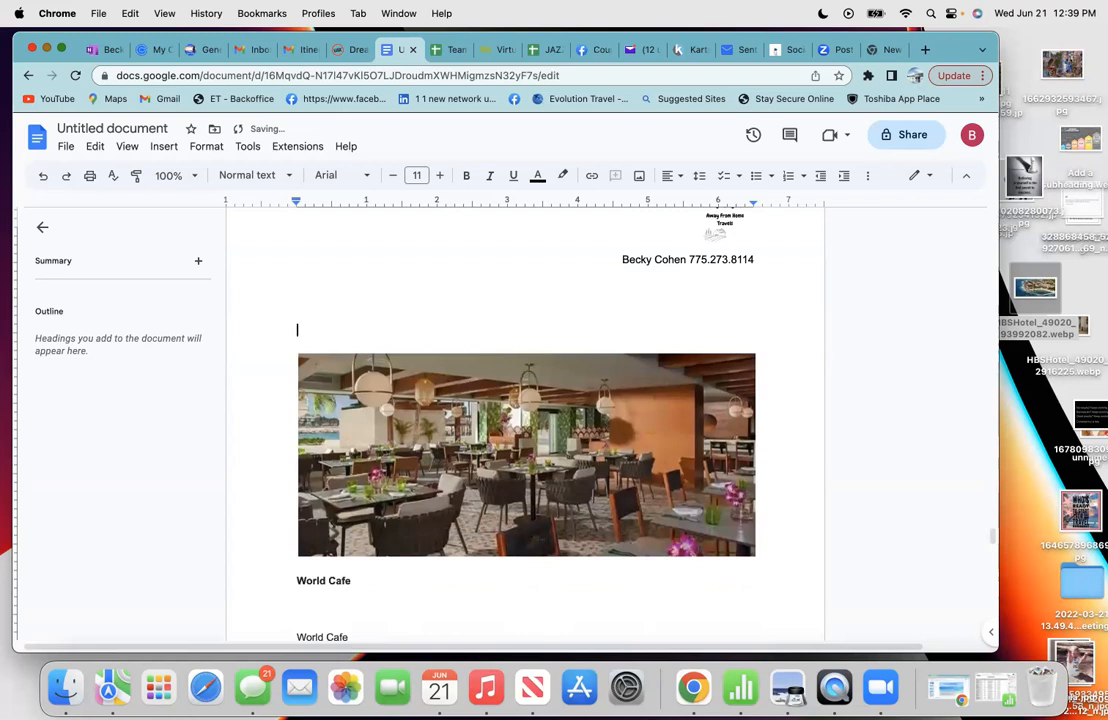
scroll(353, 484, "down", 5)
scroll(525, 420, "down", 8)
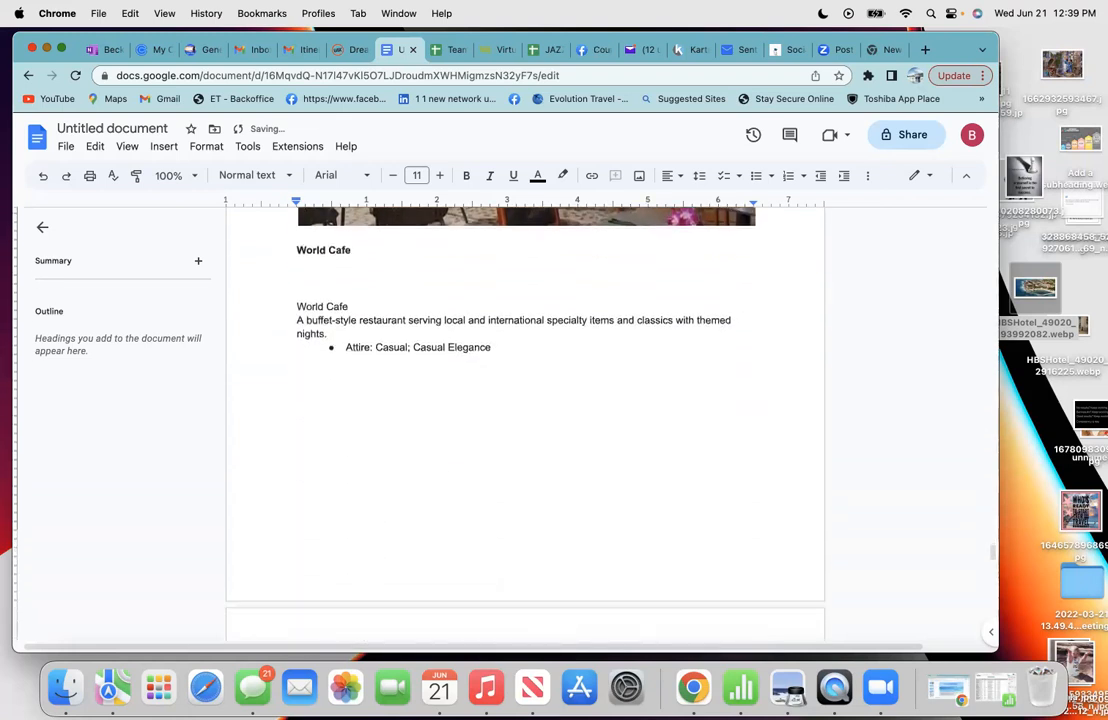
scroll(358, 495, "down", 3)
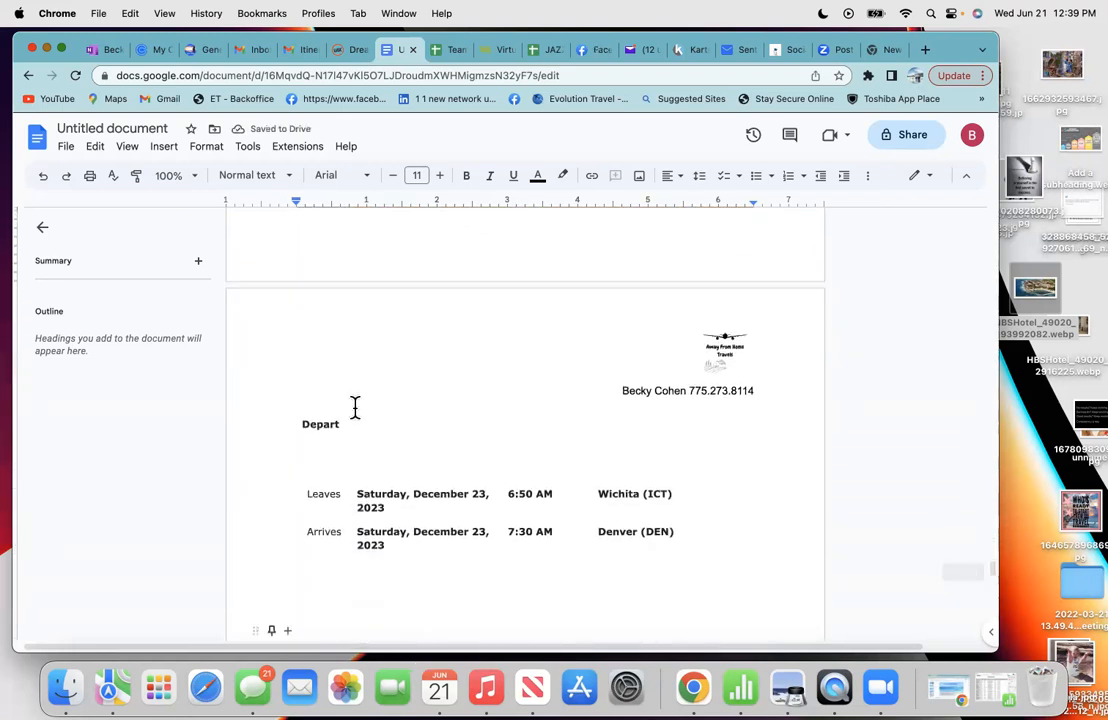
- Show the Itinerary Notification email's add-ons: Dolphin Encounter, airport transfer and travel protection
left_click(307, 52)
left_click(430, 475)
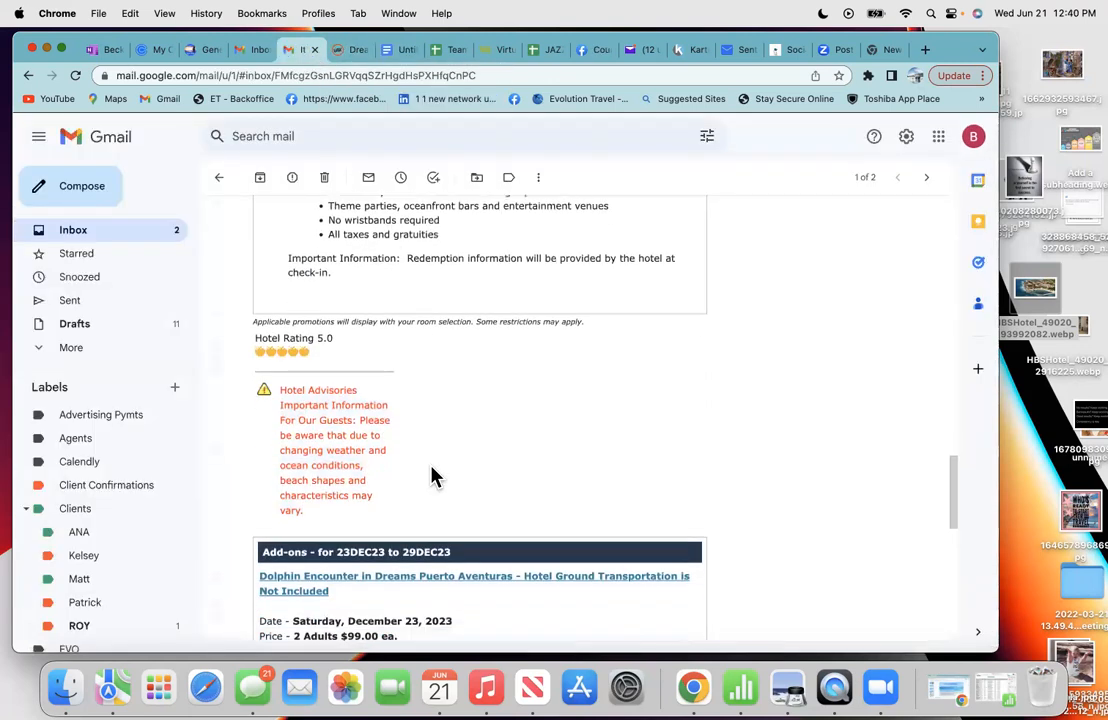
scroll(432, 476, "down", 2)
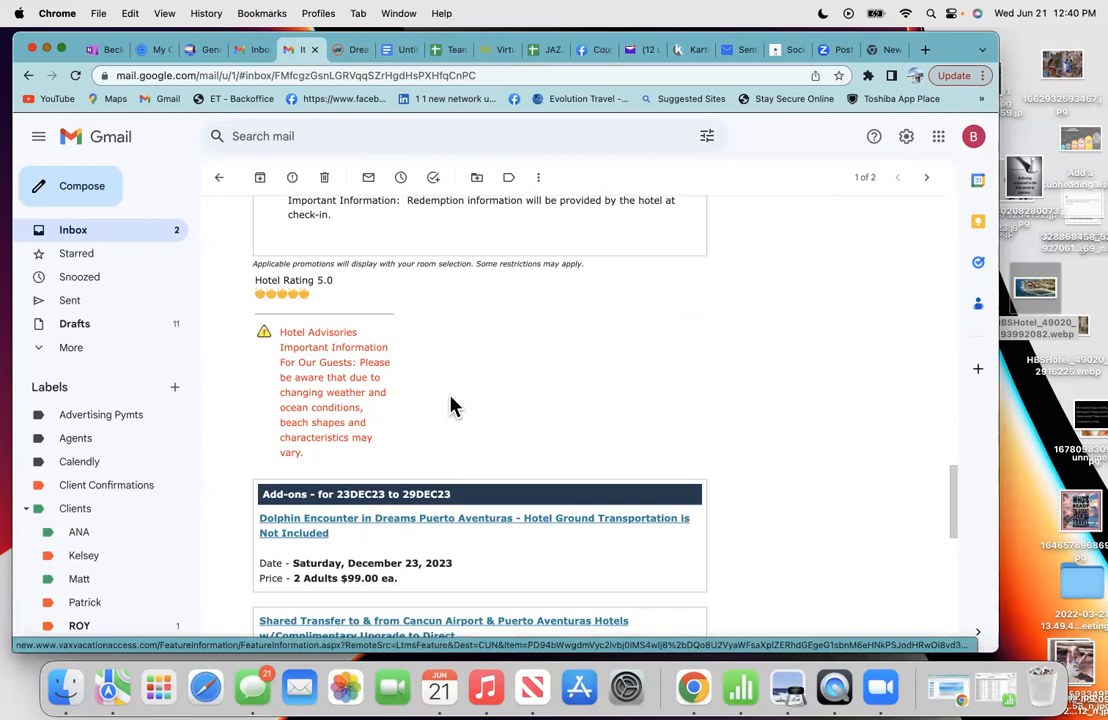
scroll(453, 406, "down", 3)
scroll(453, 406, "down", 4)
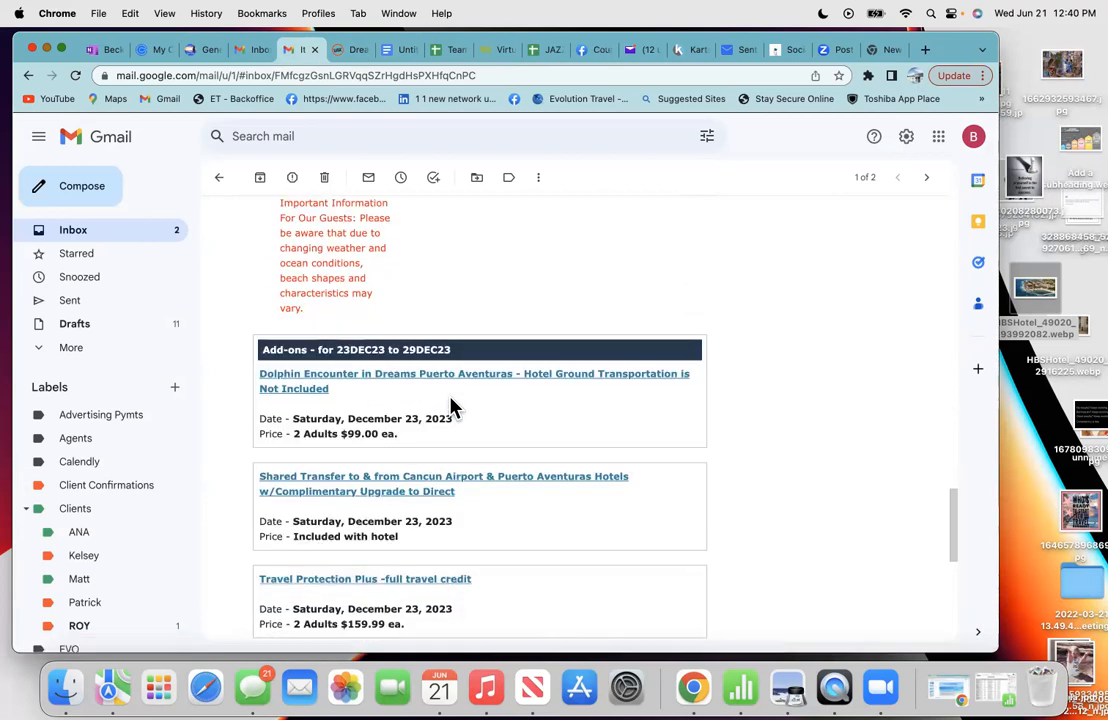
scroll(453, 404, "down", 1)
scroll(453, 404, "up", 1)
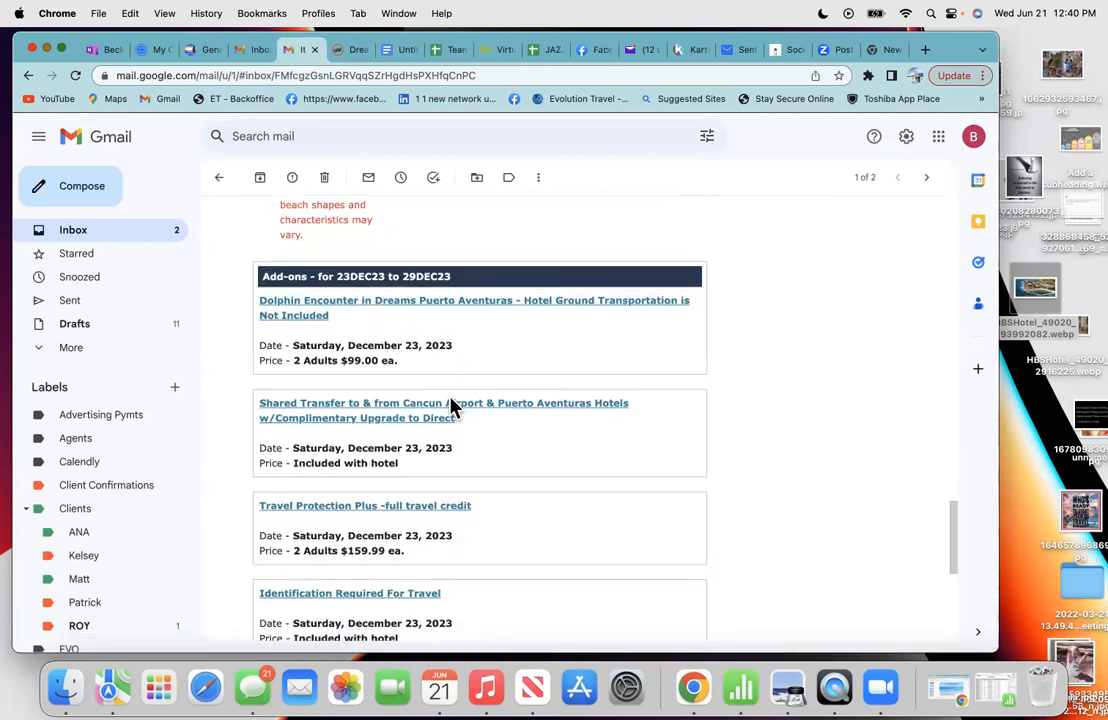
- Open the Dolphin Encounter add-on, copy its dolphin photo, and return to the proposal
left_click(312, 314)
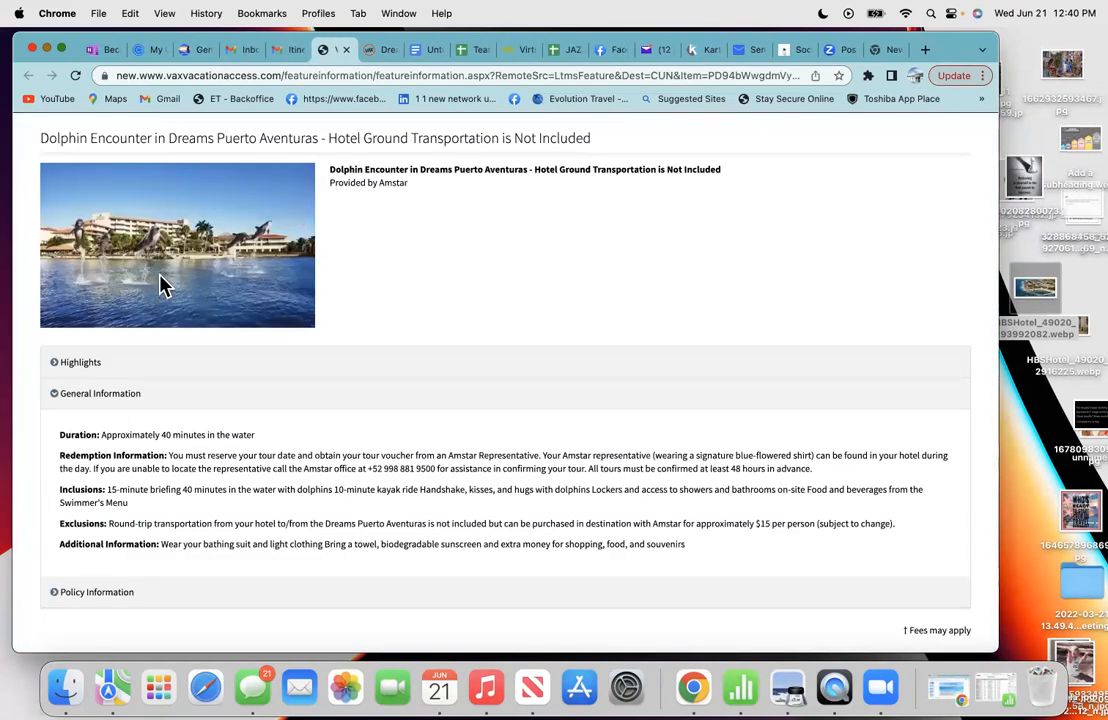
right_click(154, 250)
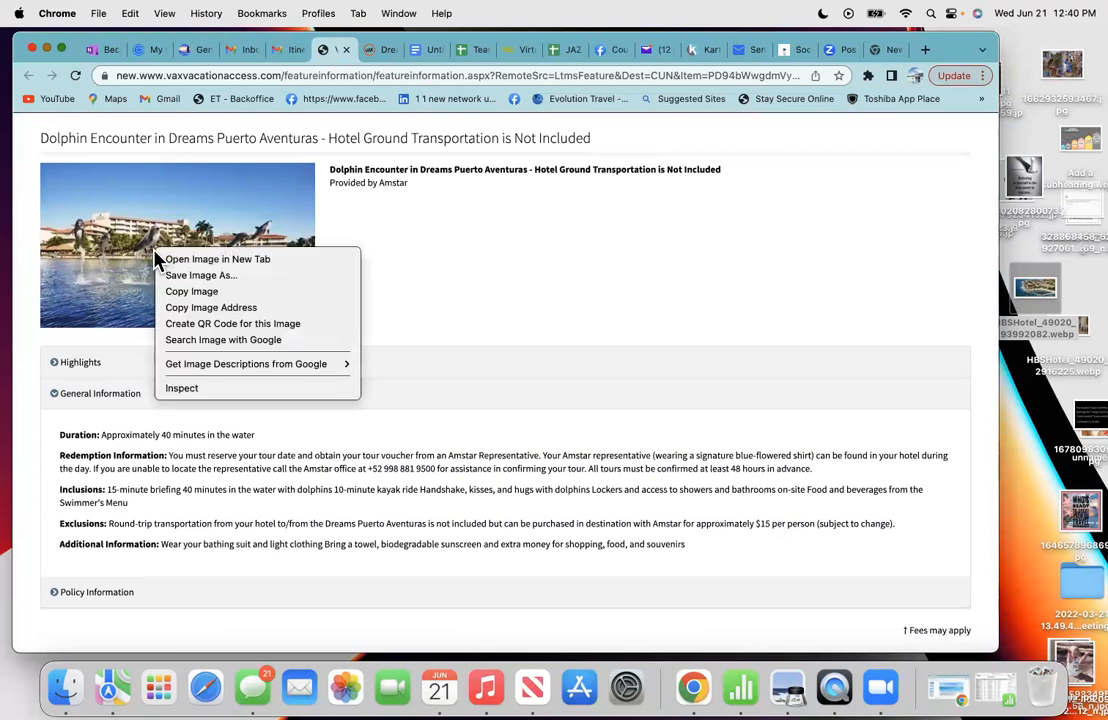
left_click(185, 292)
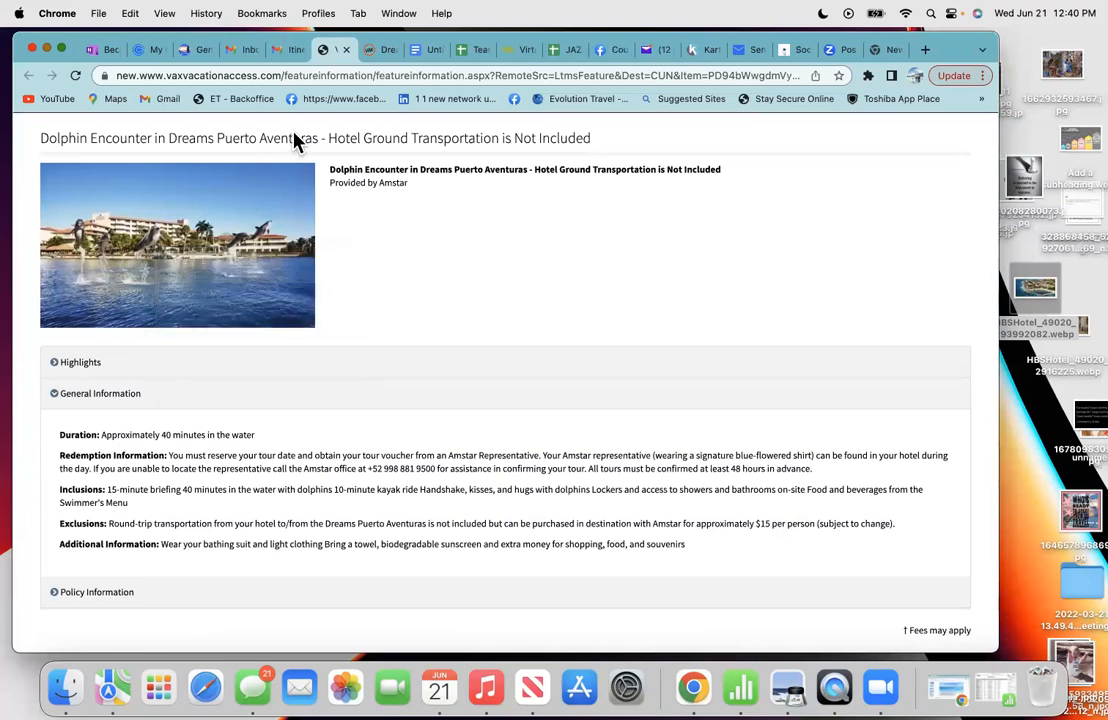
left_click(423, 50)
- Paste the dolphin photo on new blank lines above Depart and widen it
scroll(364, 390, "up", 10)
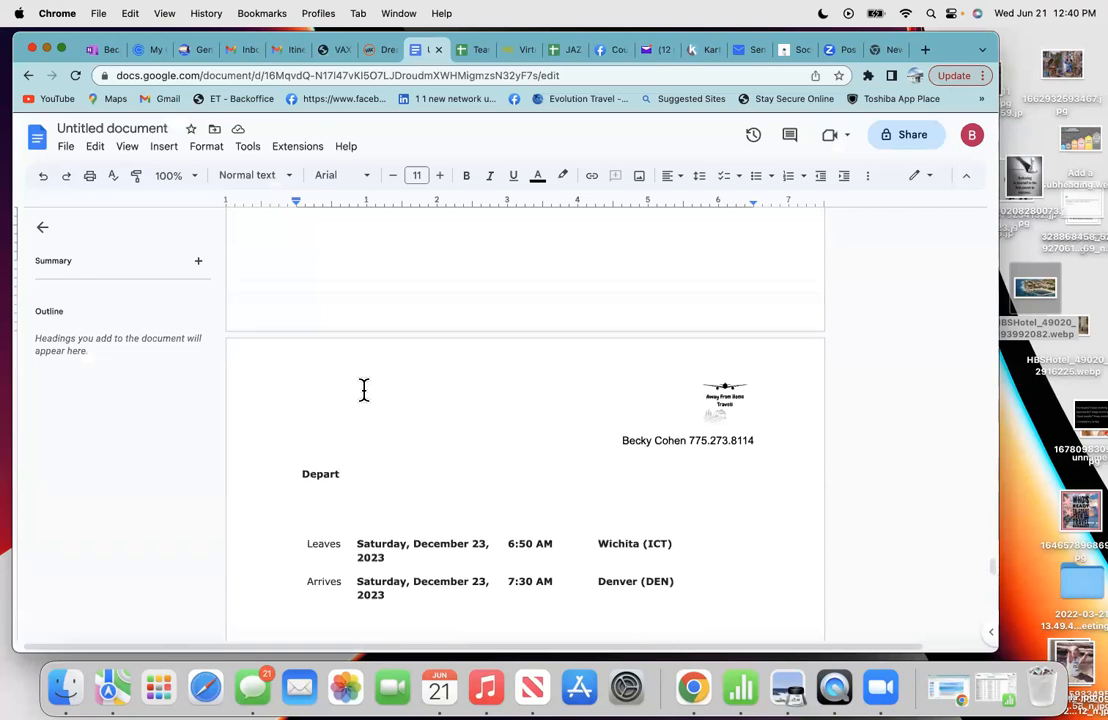
scroll(364, 390, "down", 3)
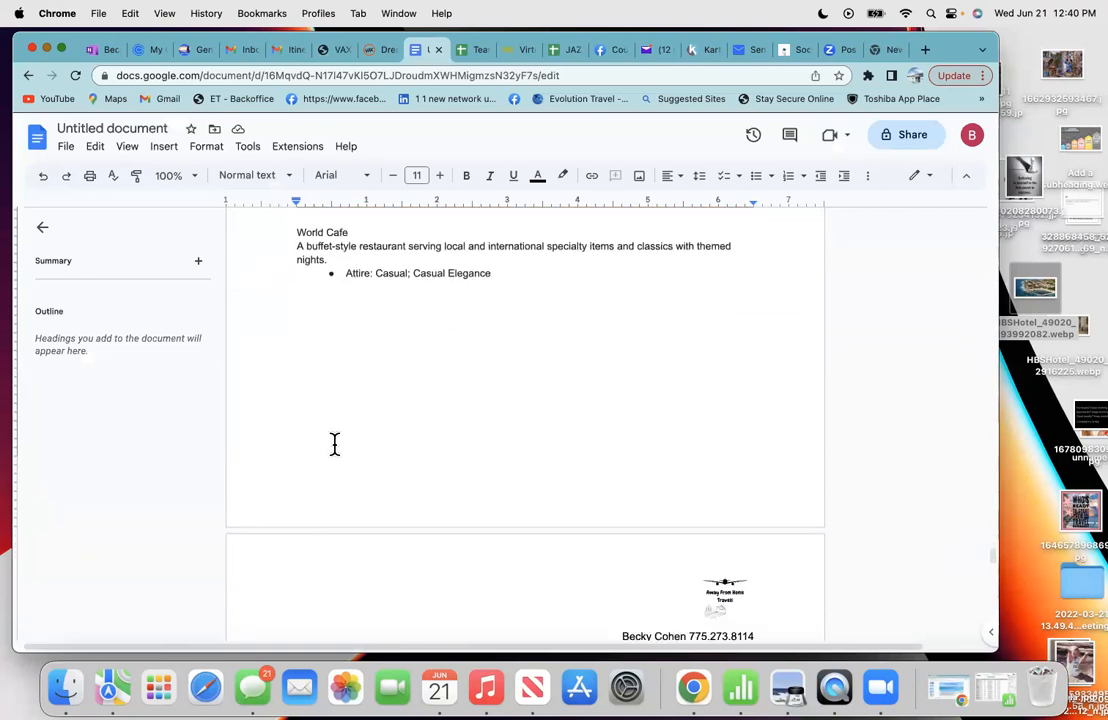
key("Return")
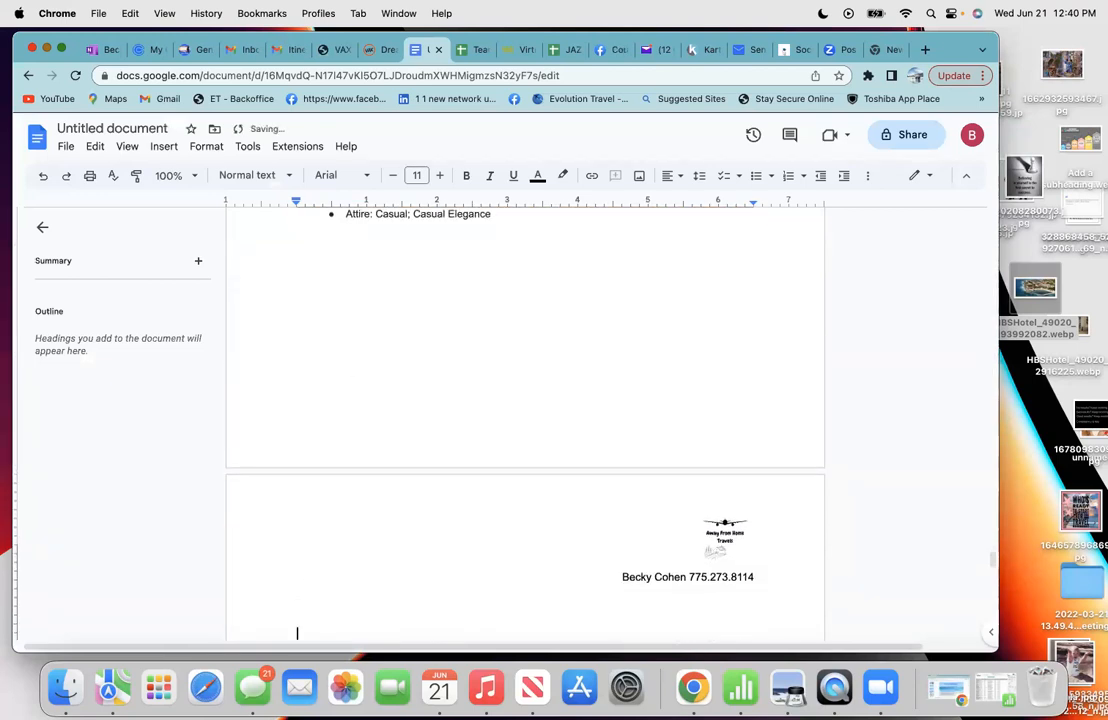
scroll(334, 438, "down", 5)
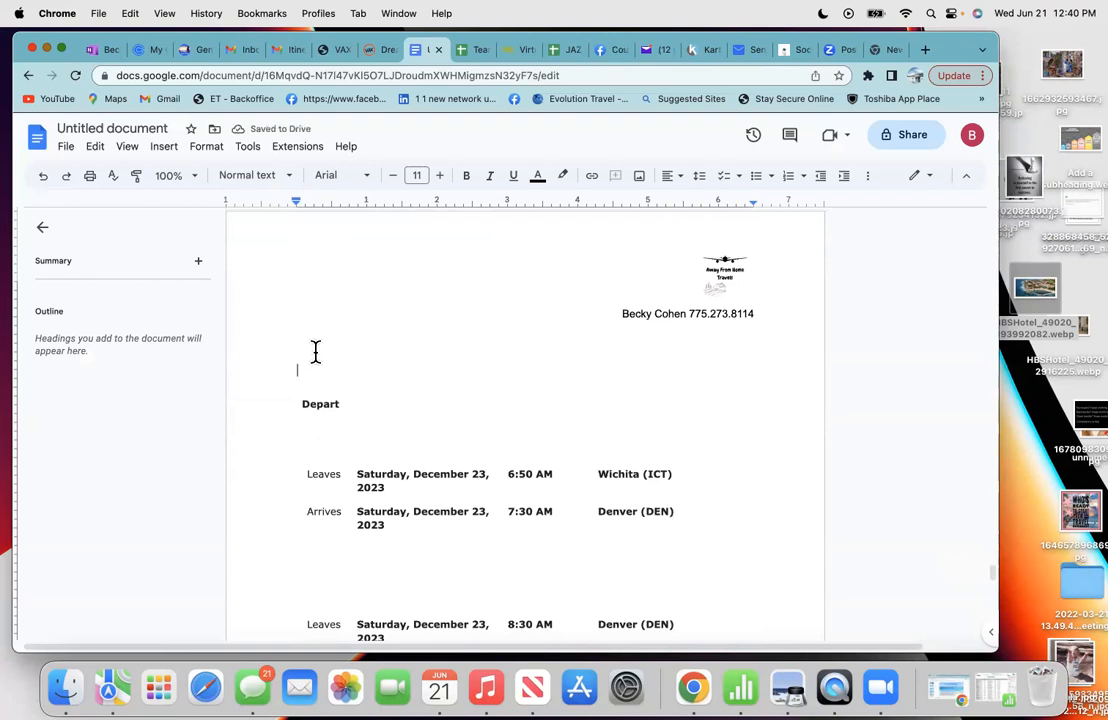
key("Return")
key("Return")
key("Return")
key("Return")
key("Return")
key("Return")
key("Return")
key("Return")
key("Return")
key("Return")
key("Return")
key("Return")
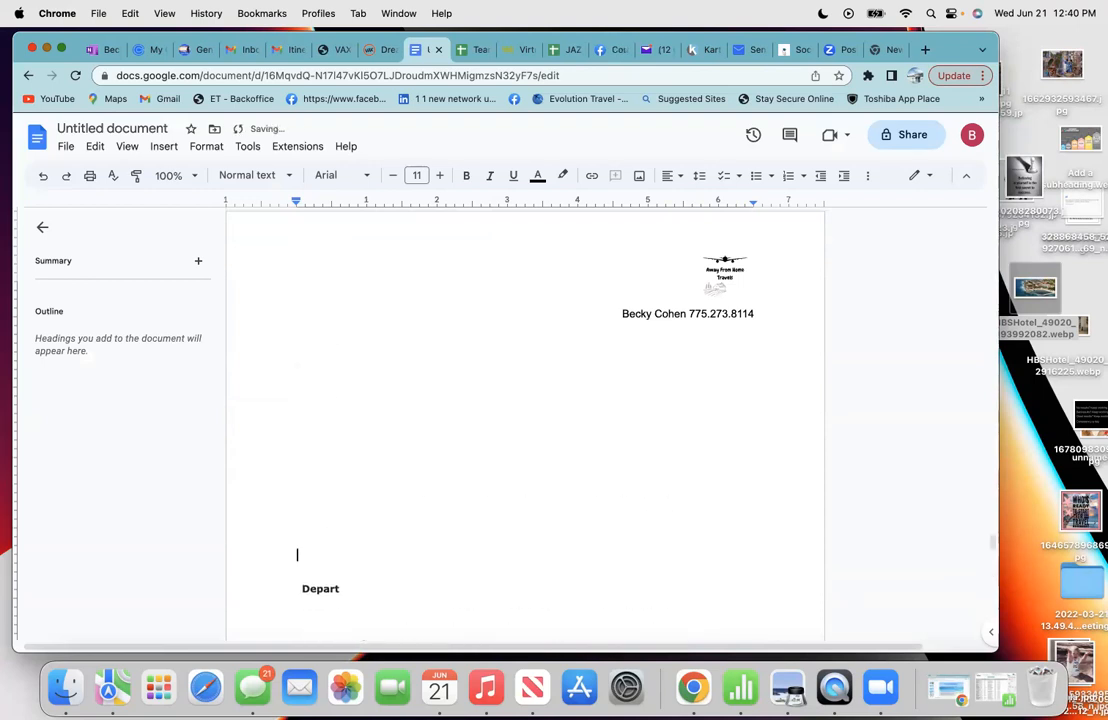
right_click(320, 380)
left_click(350, 440)
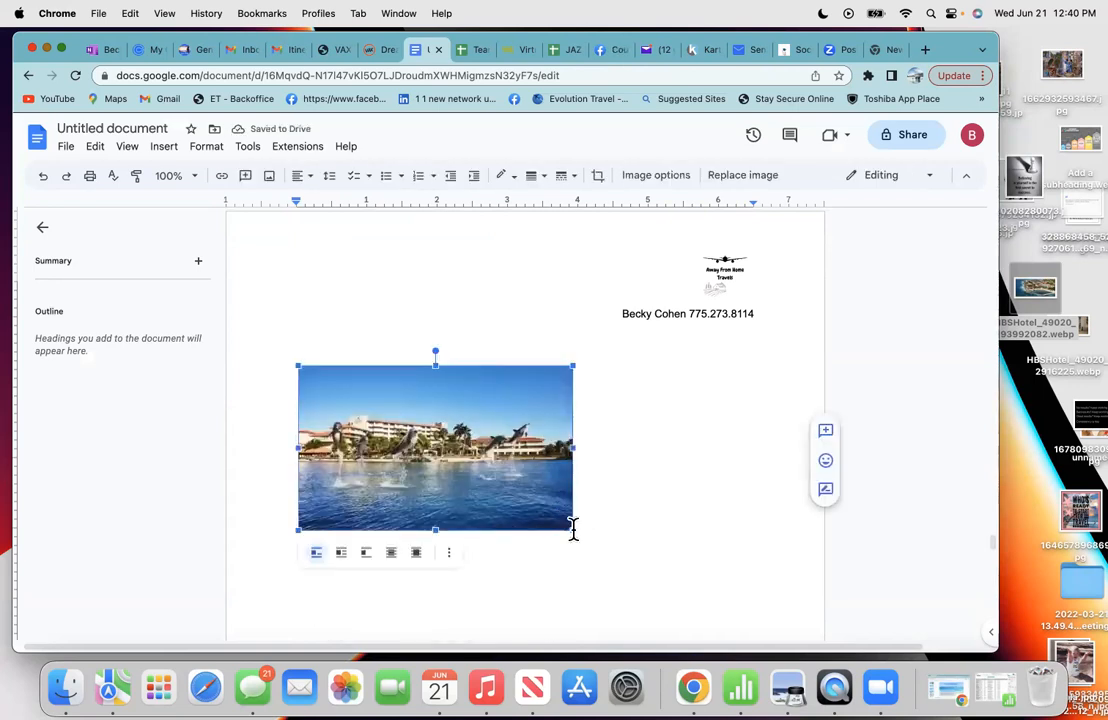
left_click_drag(578, 533, 678, 537)
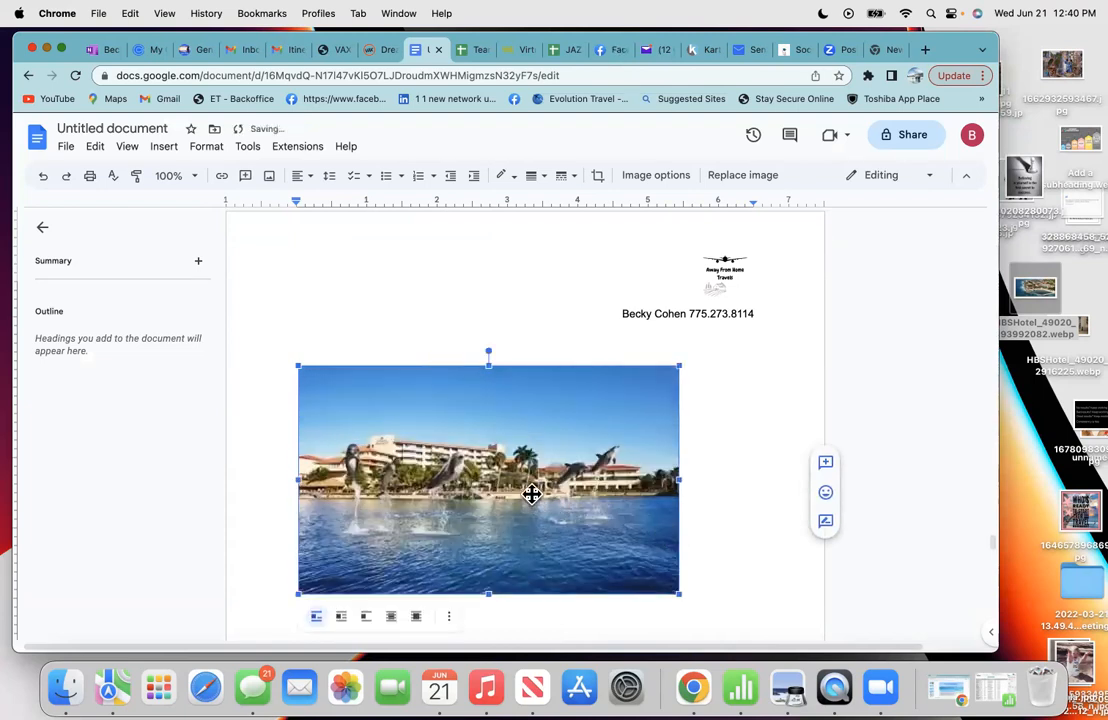
left_click(722, 465)
scroll(722, 465, "down", 2)
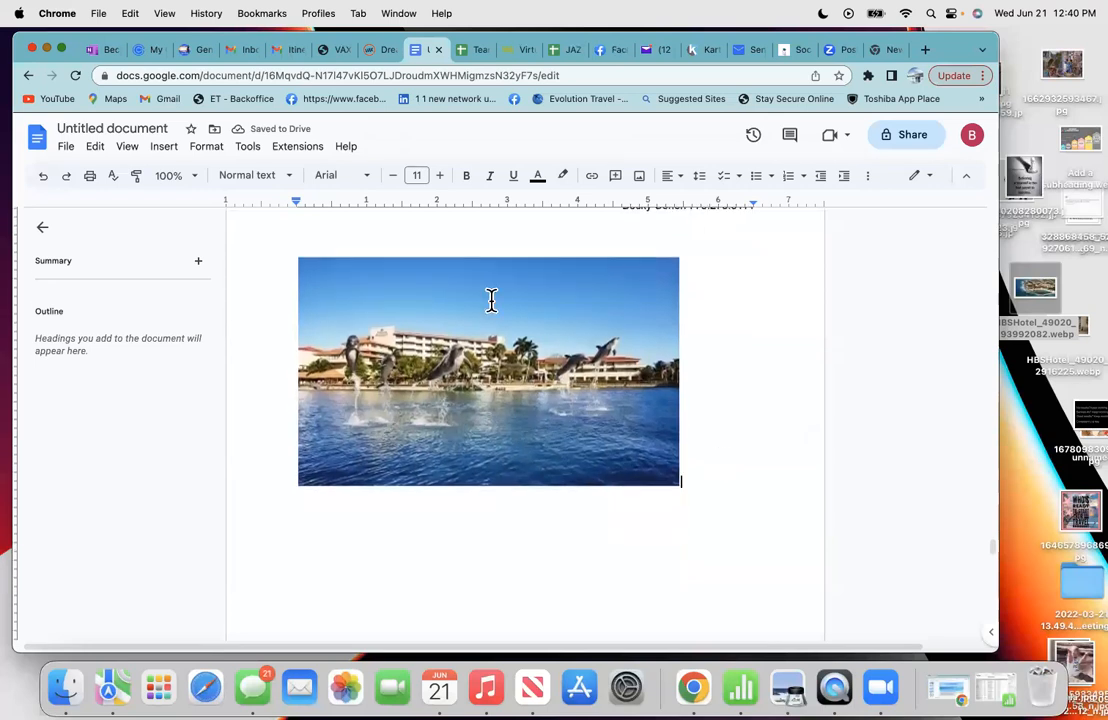
- Select 'Dolphin Encounter' in the excursion page's bold title and copy it
left_click(334, 49)
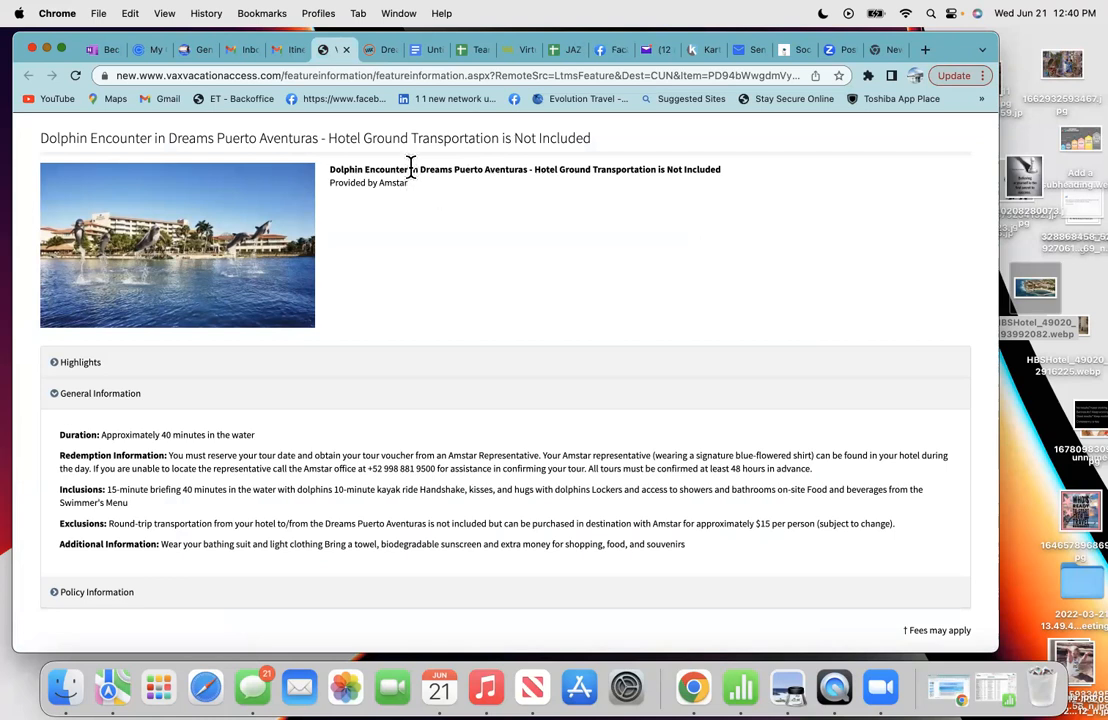
left_click_drag(410, 168, 334, 168)
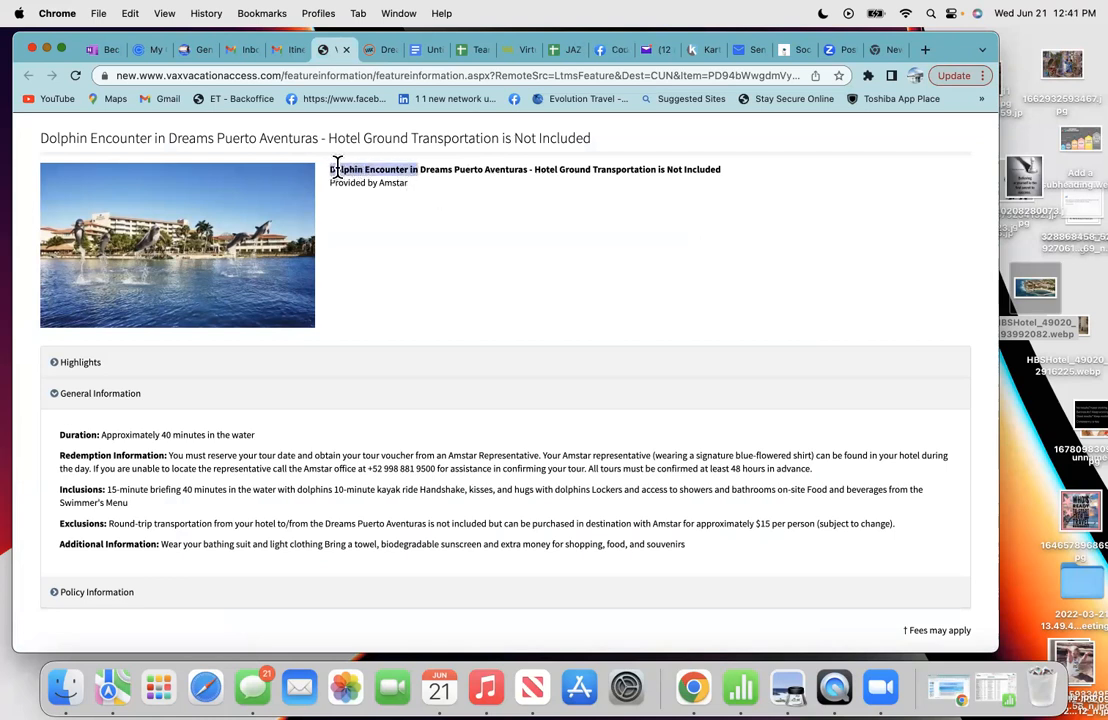
left_click(403, 178)
left_click_drag(407, 169, 328, 170)
left_click(369, 170)
left_click_drag(409, 170, 330, 170)
right_click(333, 168)
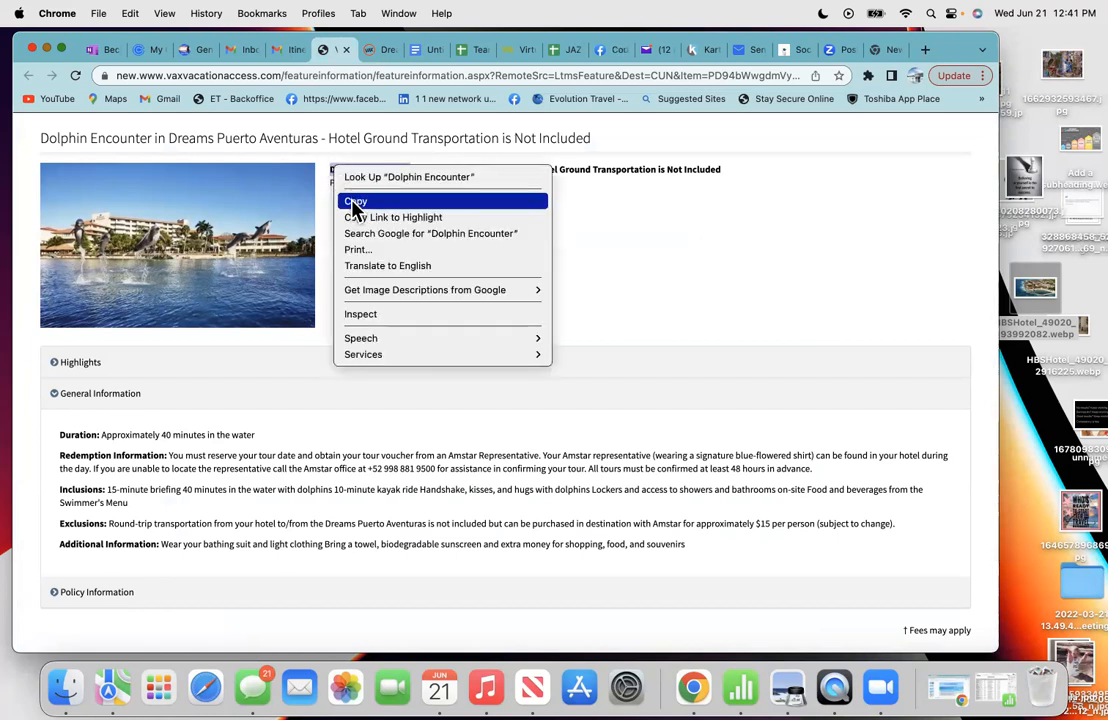
left_click(355, 204)
- Paste 'Dolphin Encounter' beneath the dolphin photo and make it bold
left_click(421, 52)
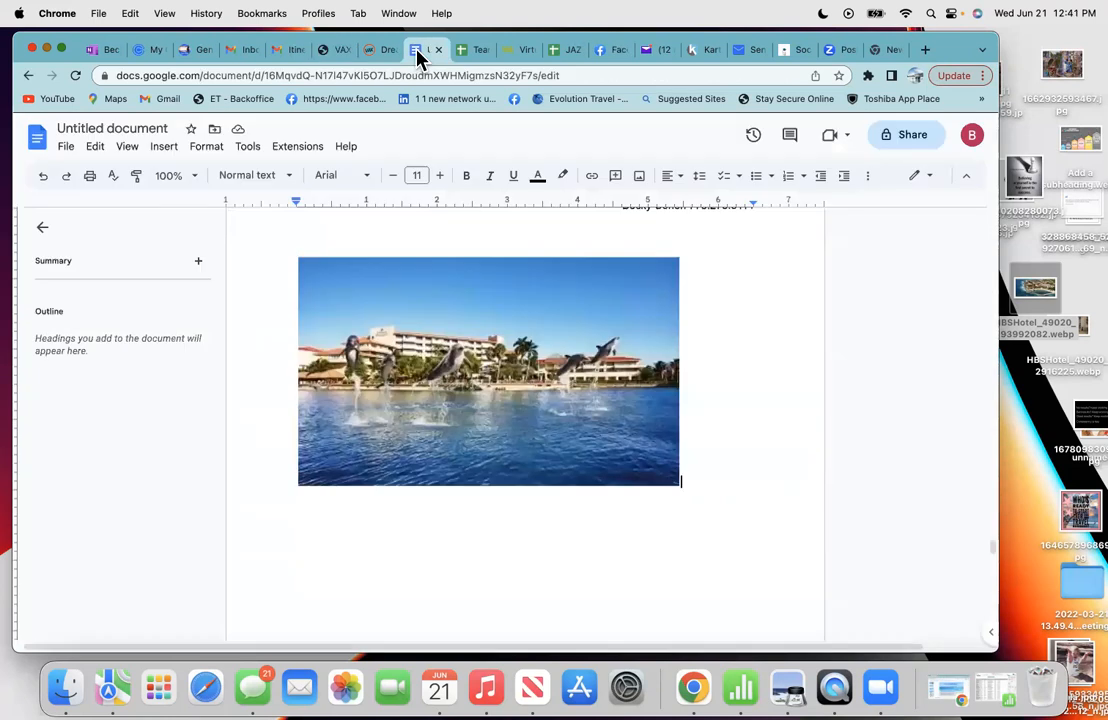
right_click(303, 497)
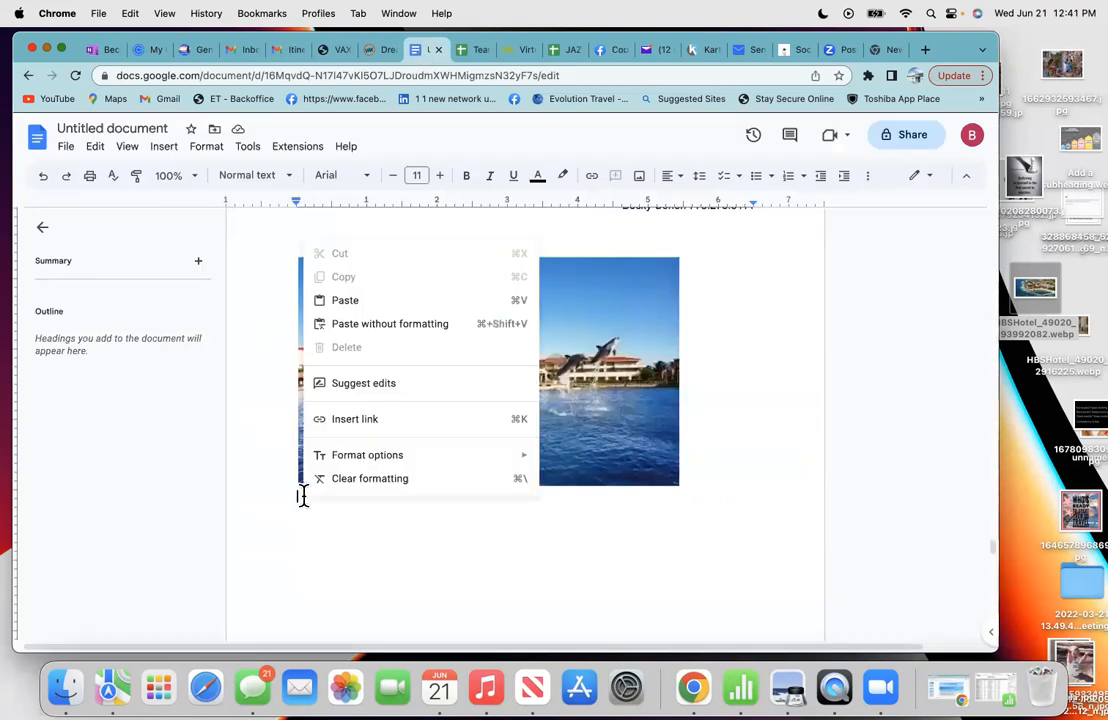
left_click(343, 299)
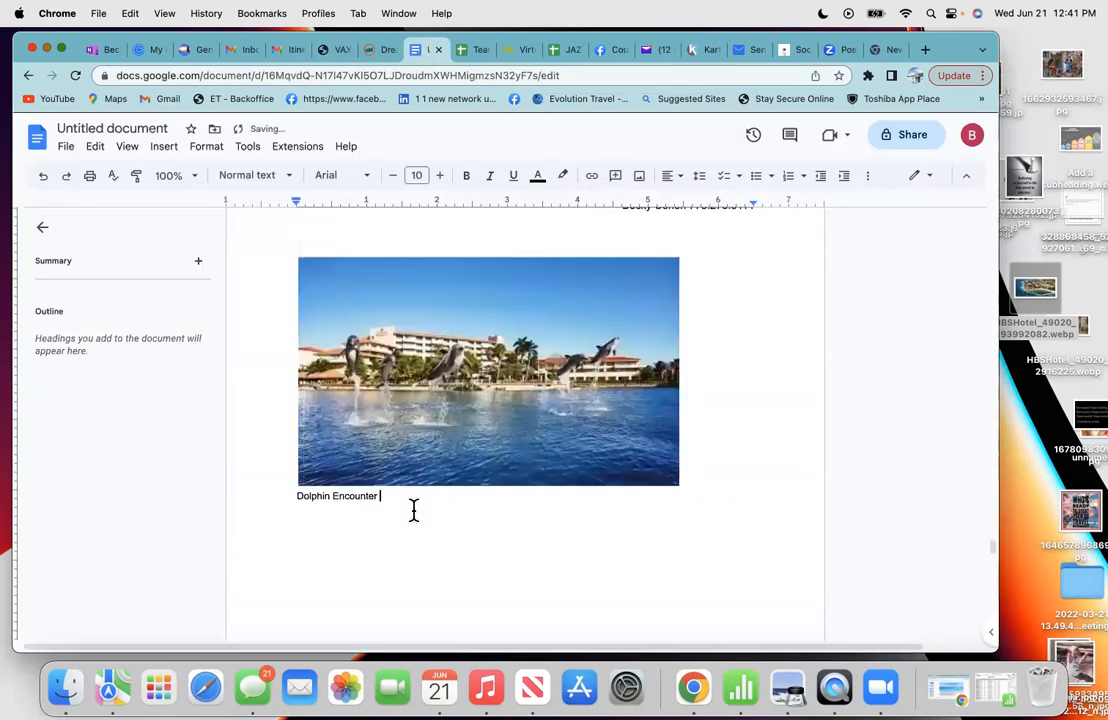
left_click_drag(383, 500, 290, 494)
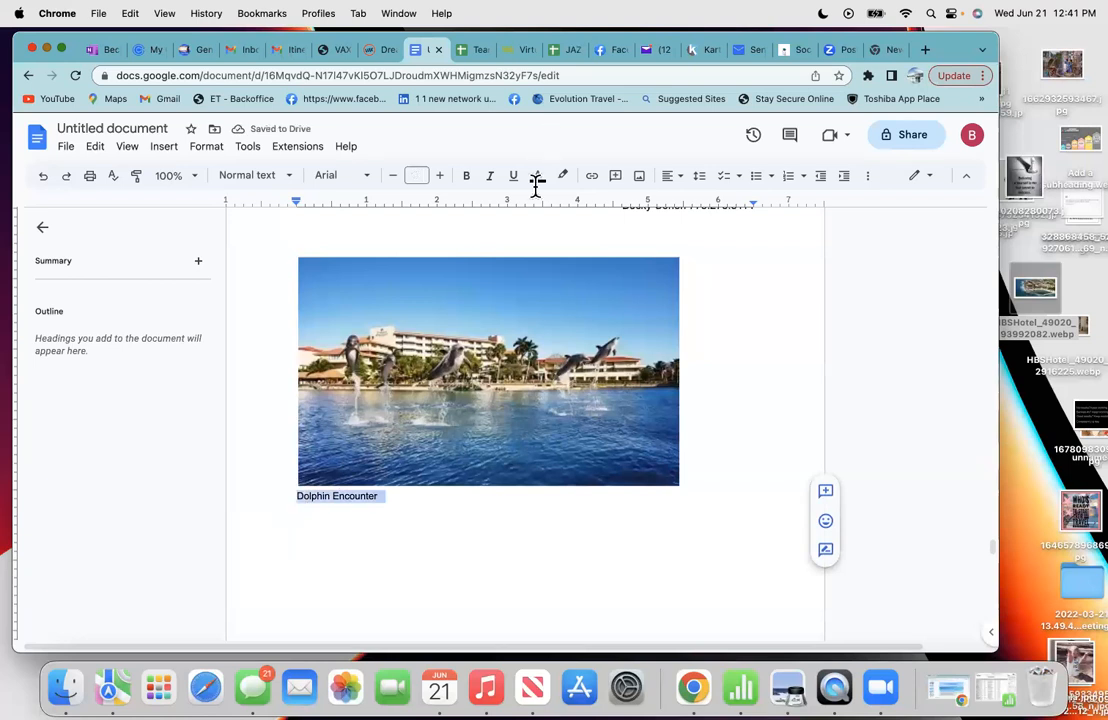
left_click(468, 177)
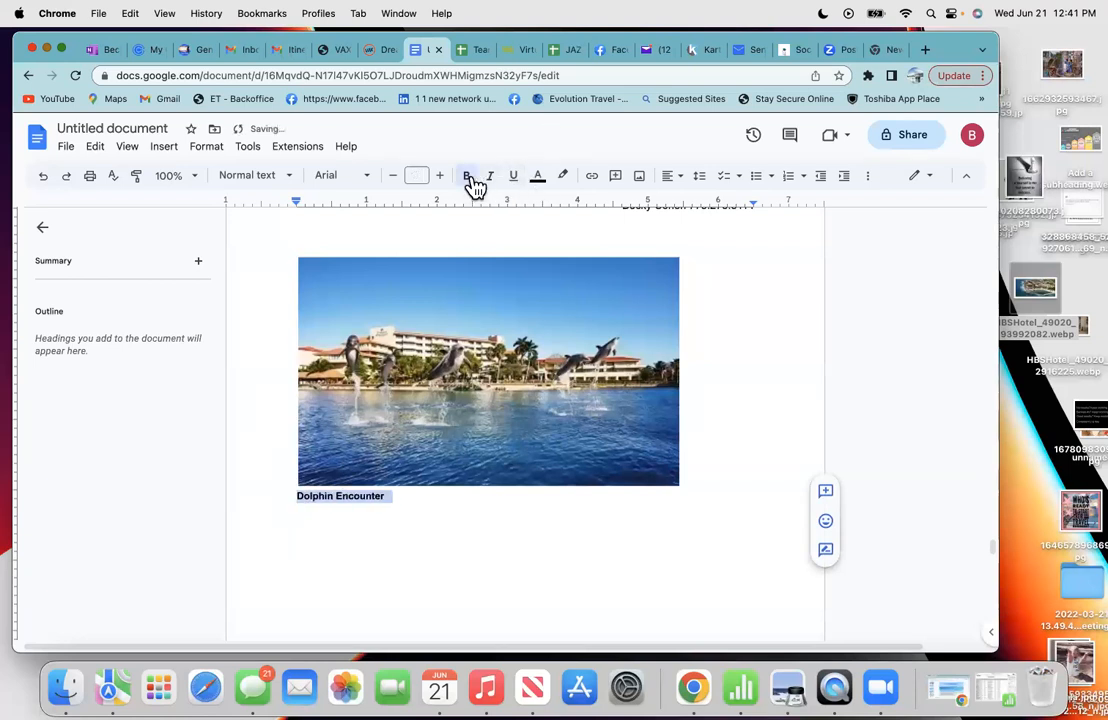
left_click(461, 524)
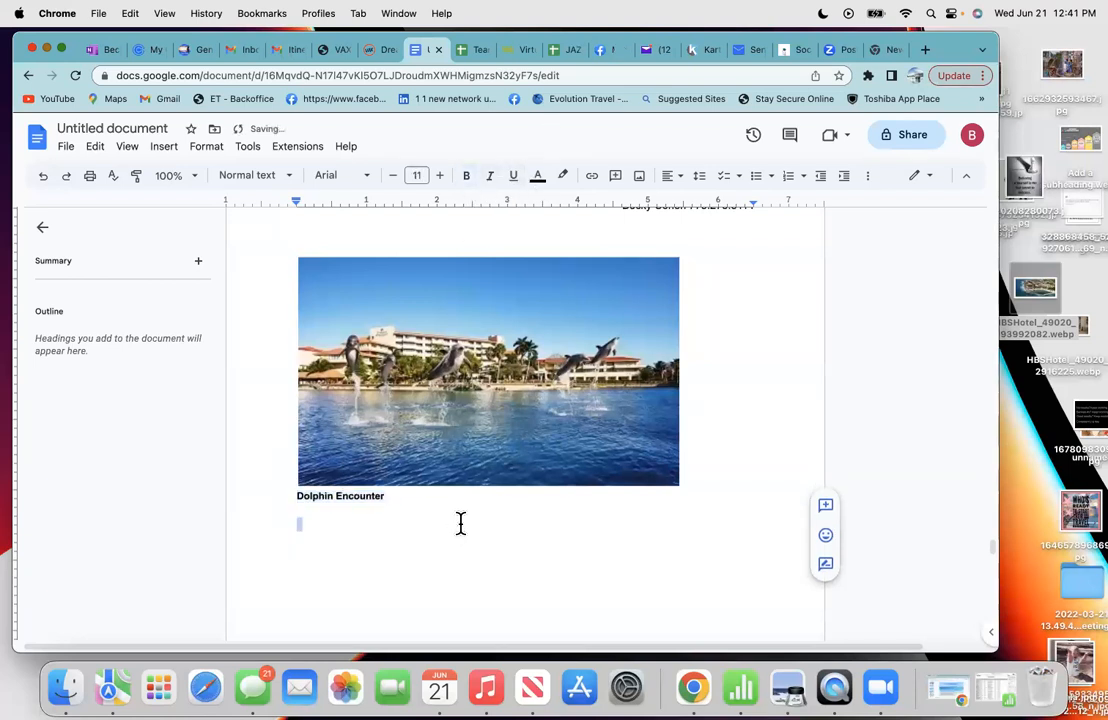
left_click(339, 51)
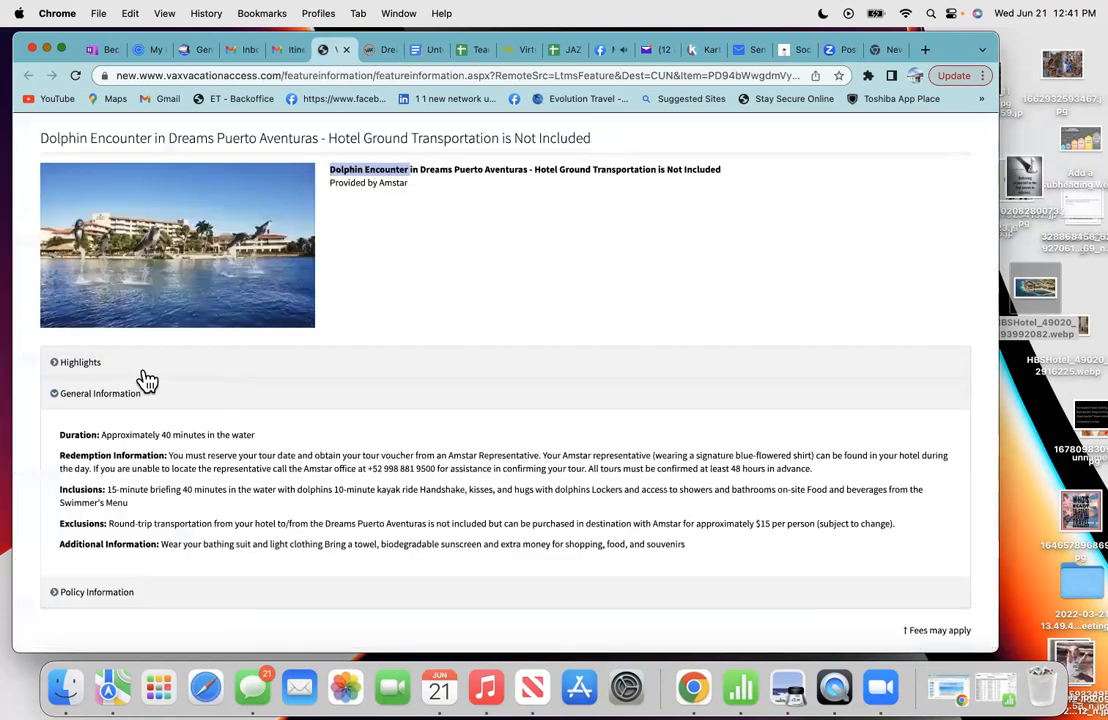
- Expand the dolphin excursion's Highlights section and copy its description paragraph
left_click(82, 364)
scroll(352, 461, "down", 1)
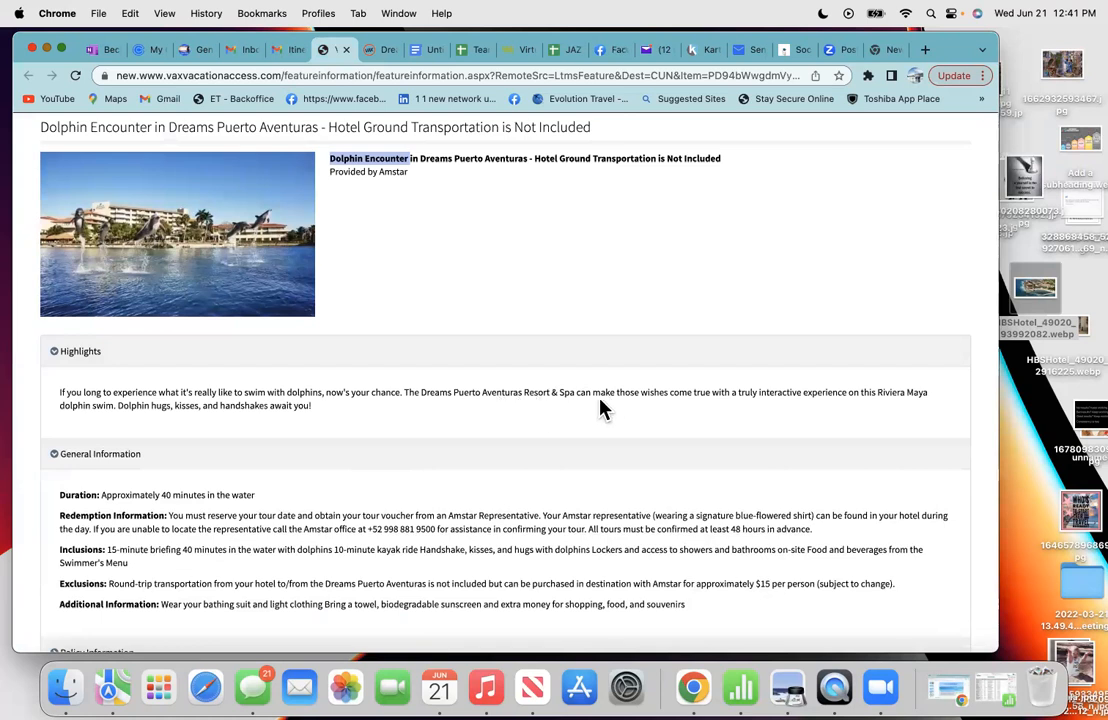
left_click_drag(316, 408, 59, 396)
right_click(136, 399)
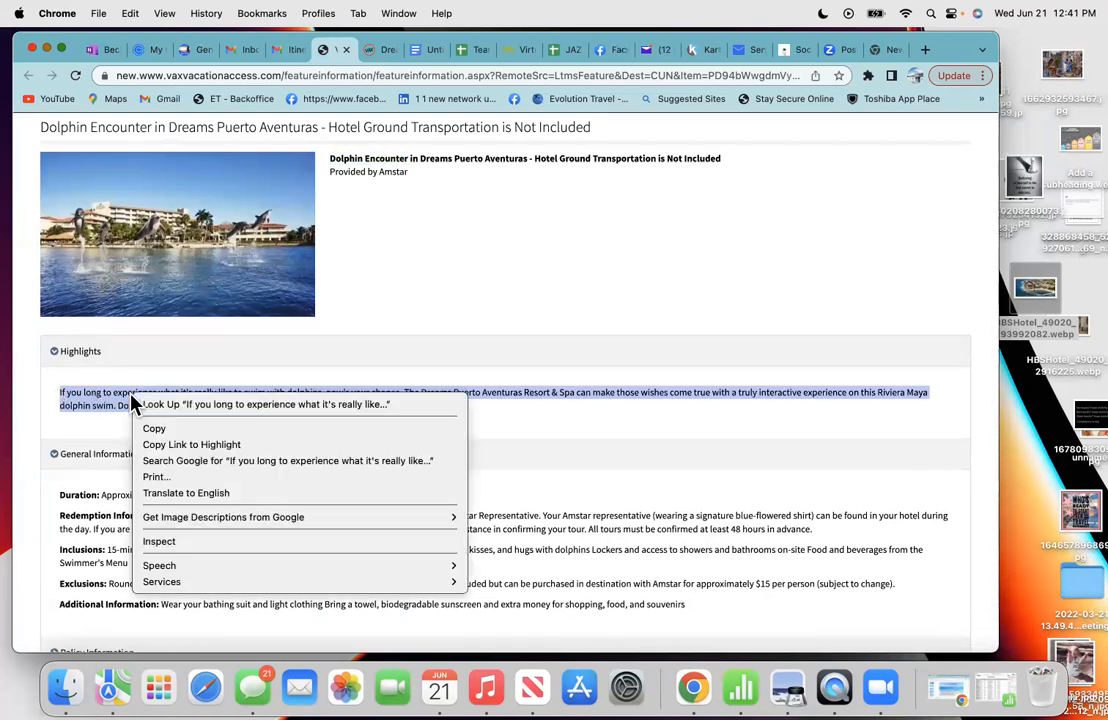
left_click(178, 427)
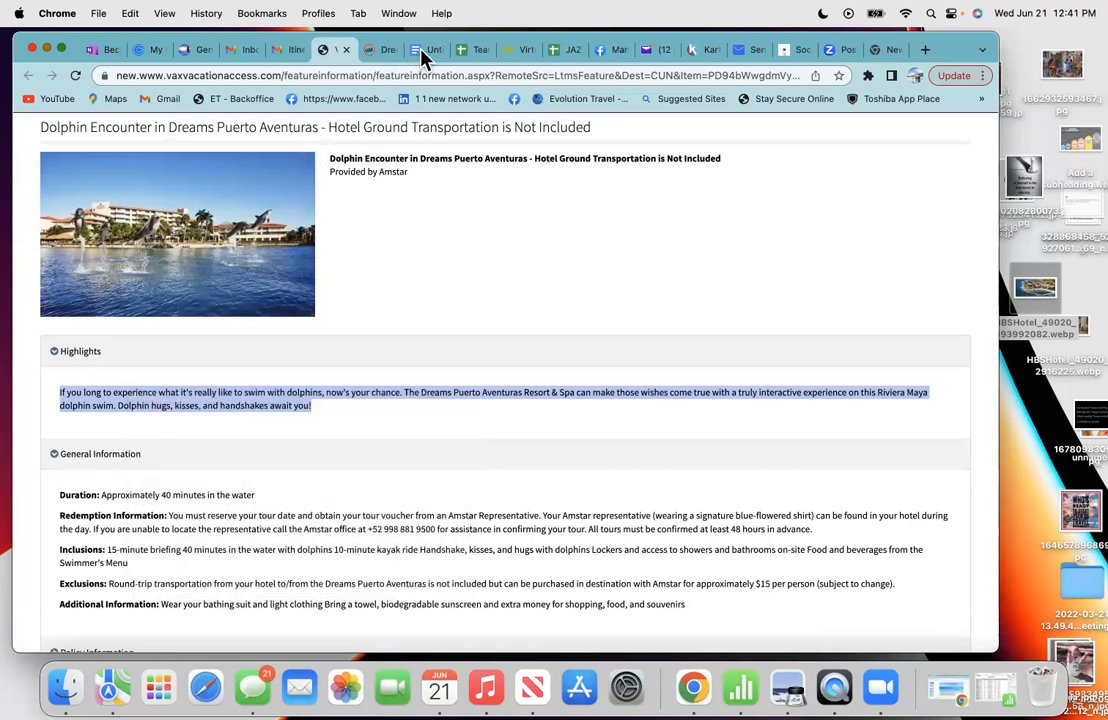
left_click(421, 50)
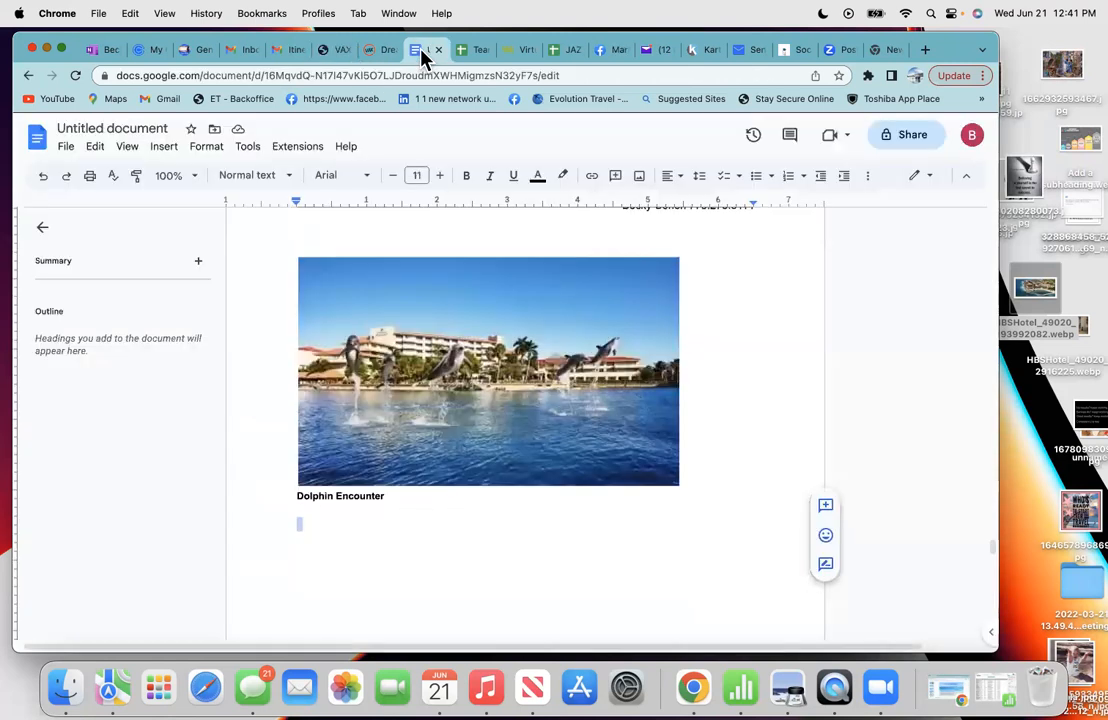
- Paste the dolphin description under Dolphin Encounter and delete 'The Dreams Puerto Aventuras Resort & Spa'
right_click(304, 512)
left_click(357, 318)
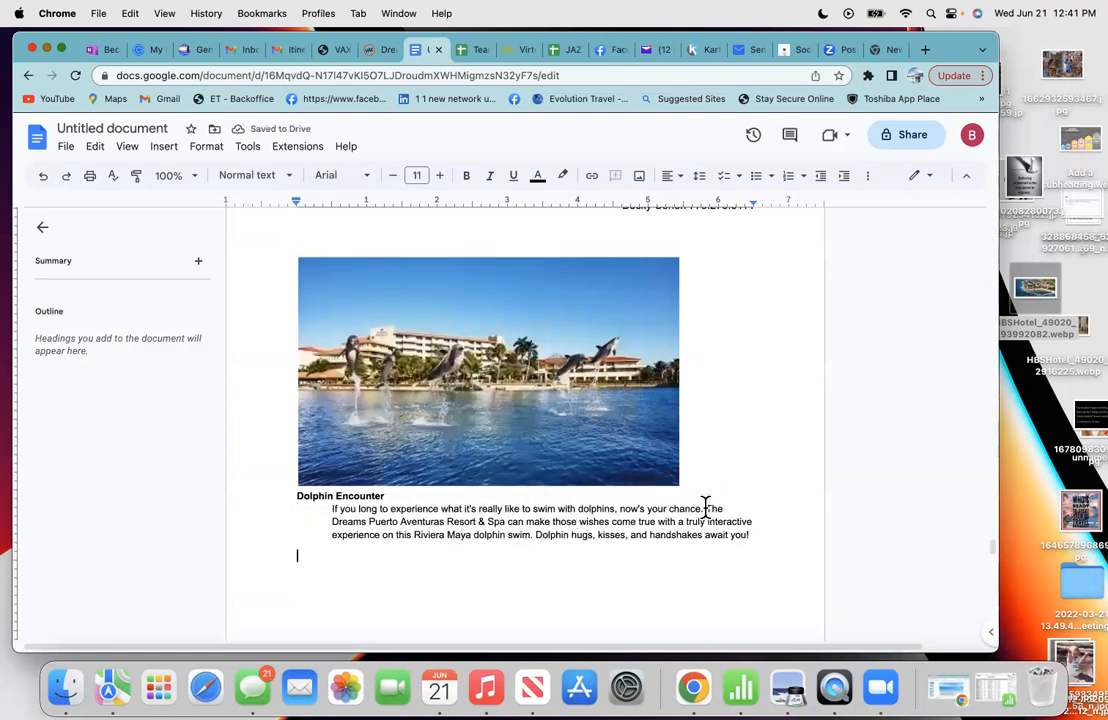
left_click_drag(707, 508, 493, 521)
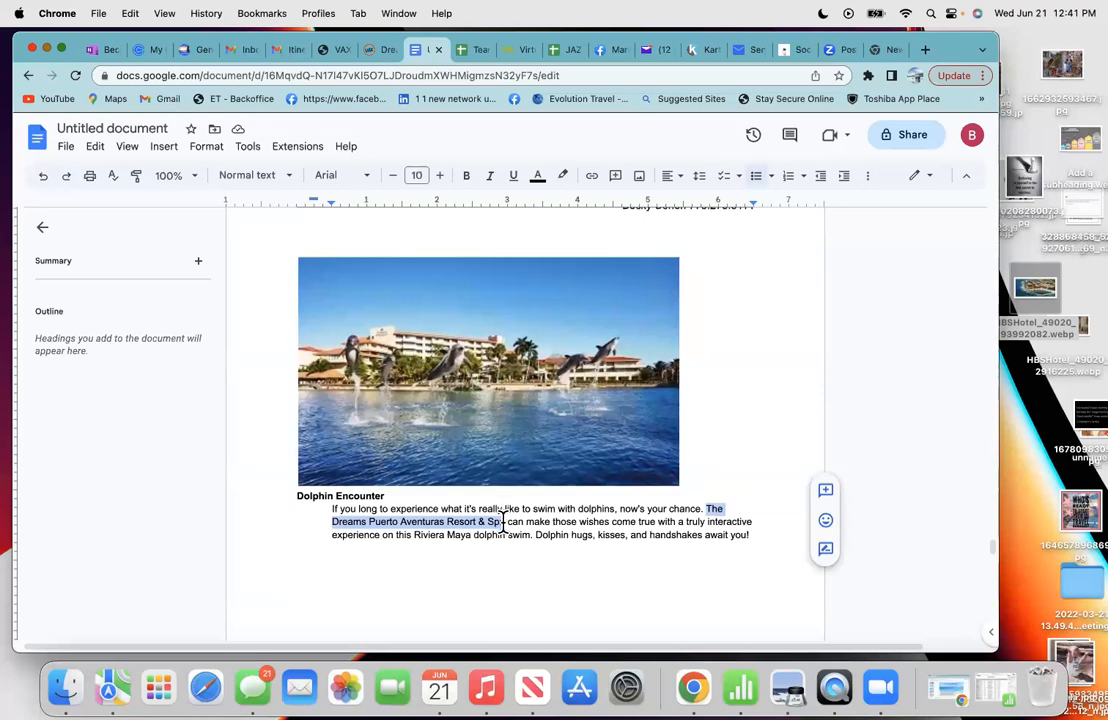
key("BackSpace")
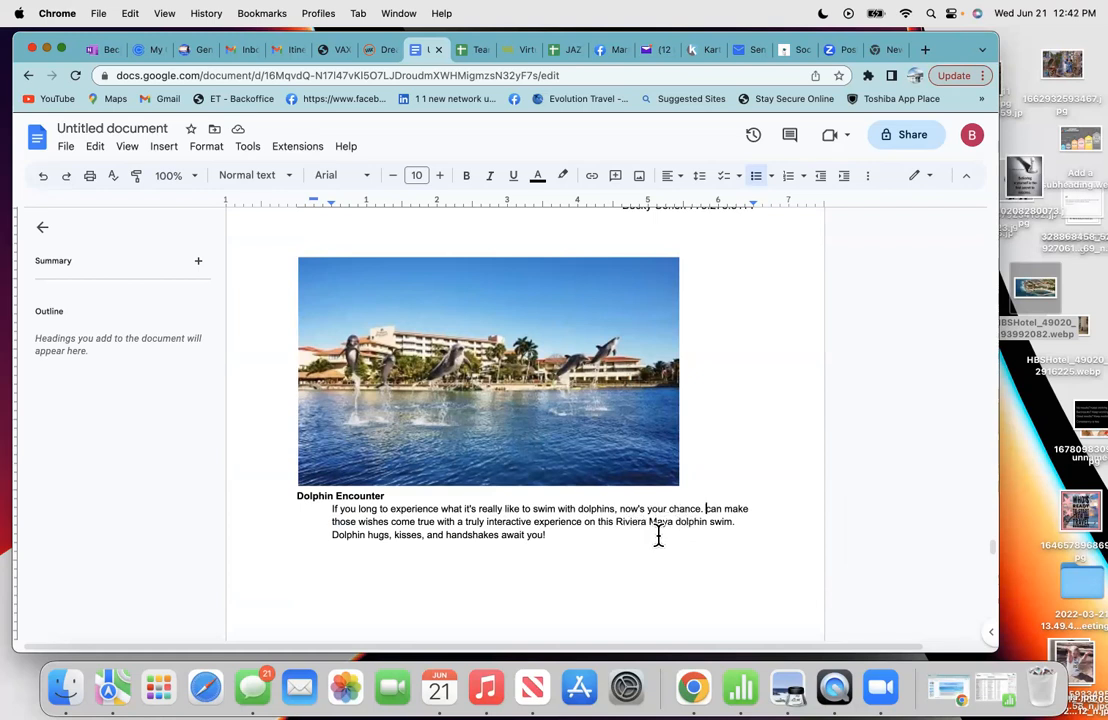
- Remove 'can', capitalize 'Make', and start changing 'those' to 'your'
double_click(710, 507)
key("BackSpace")
left_click(713, 508)
key("BackSpace")
type("M")
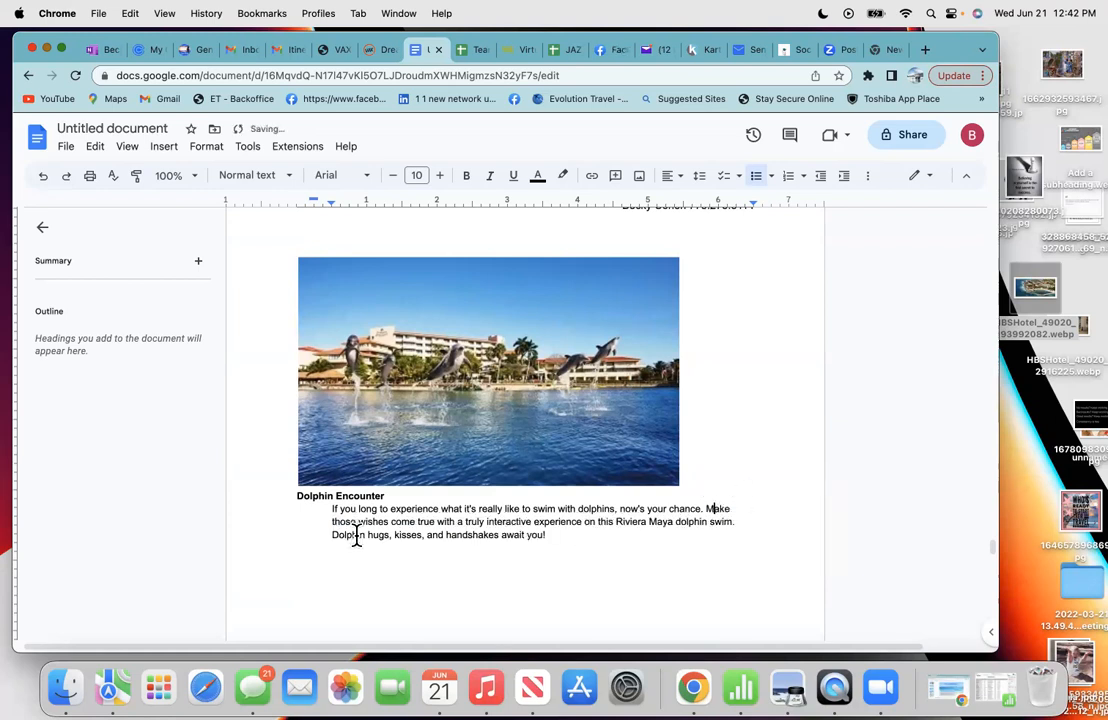
left_click_drag(365, 520, 338, 523)
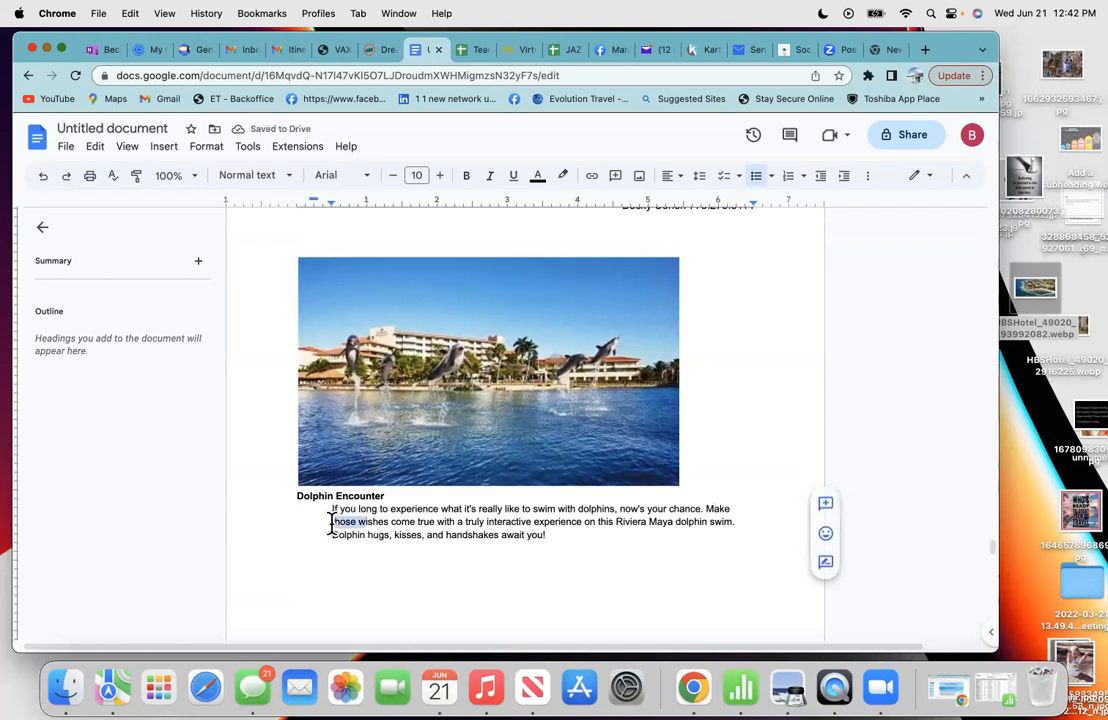
left_click(353, 521)
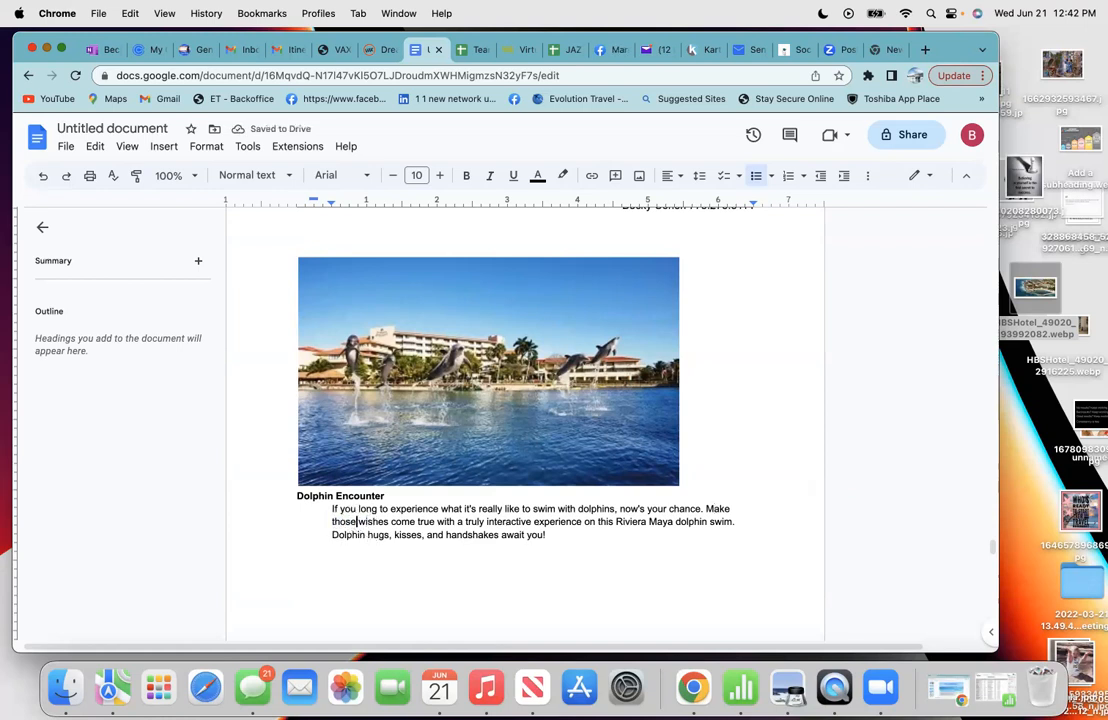
key("BackSpace")
key("BackSpace")
key("BackSpace")
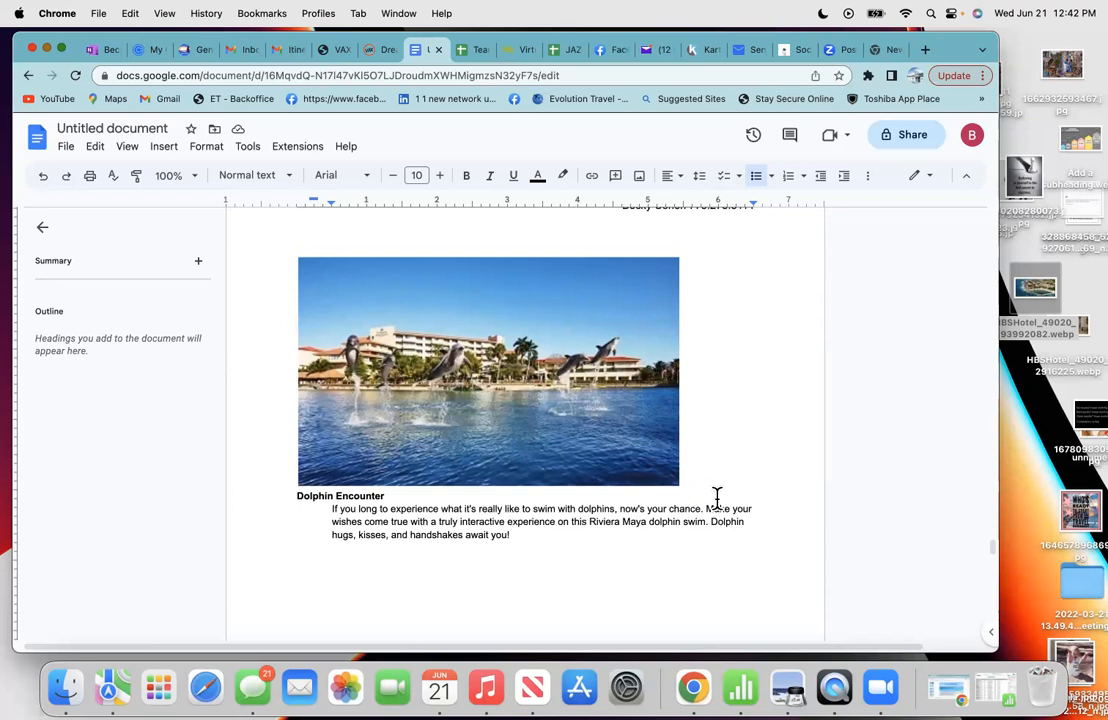
- Copy the excursion's duration text 'Approximately 40 minutes in the water'
left_click(405, 497)
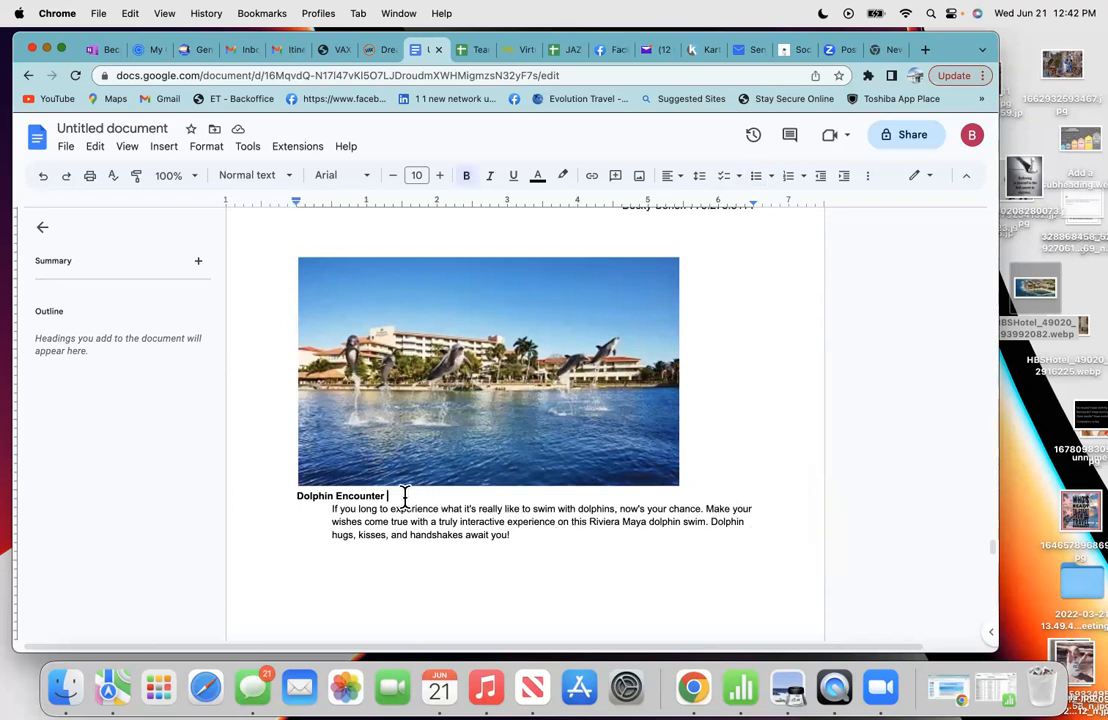
left_click(340, 50)
left_click(247, 498)
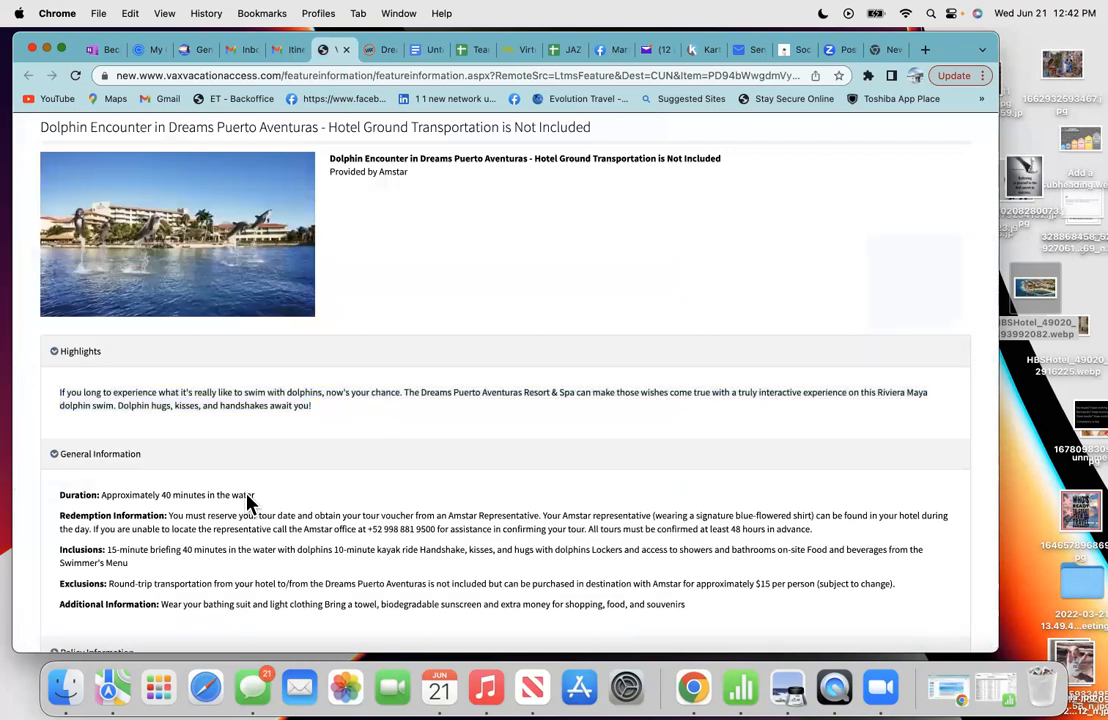
scroll(247, 493, "down", 1)
scroll(247, 494, "down", 1)
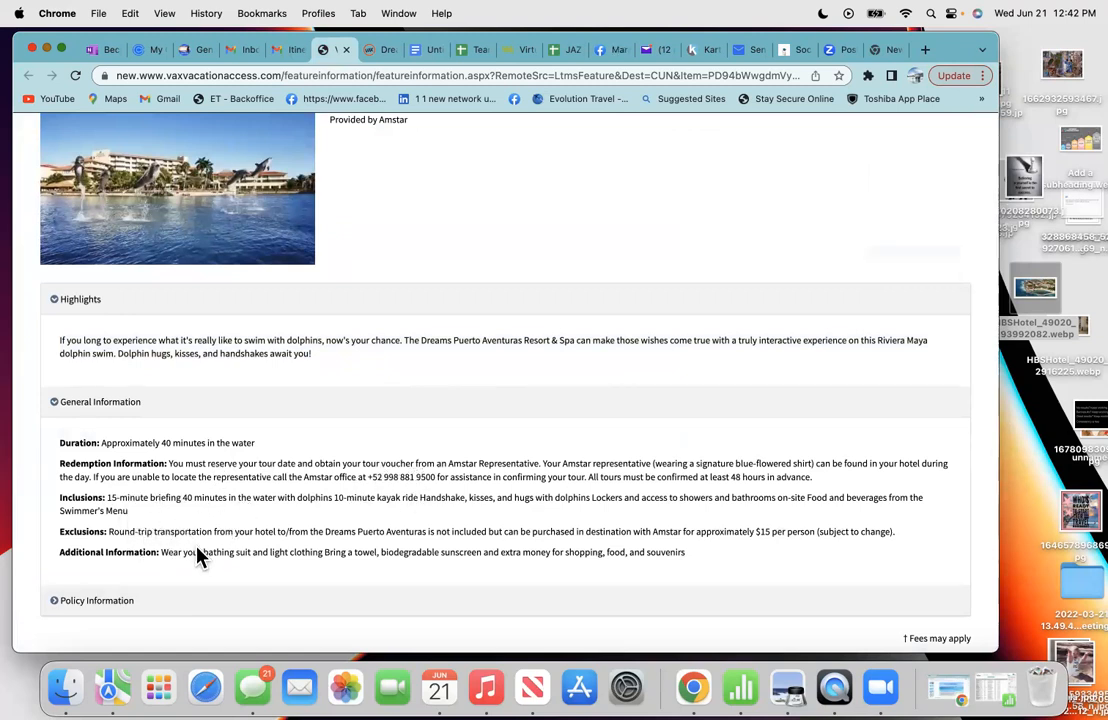
left_click_drag(258, 446, 100, 439)
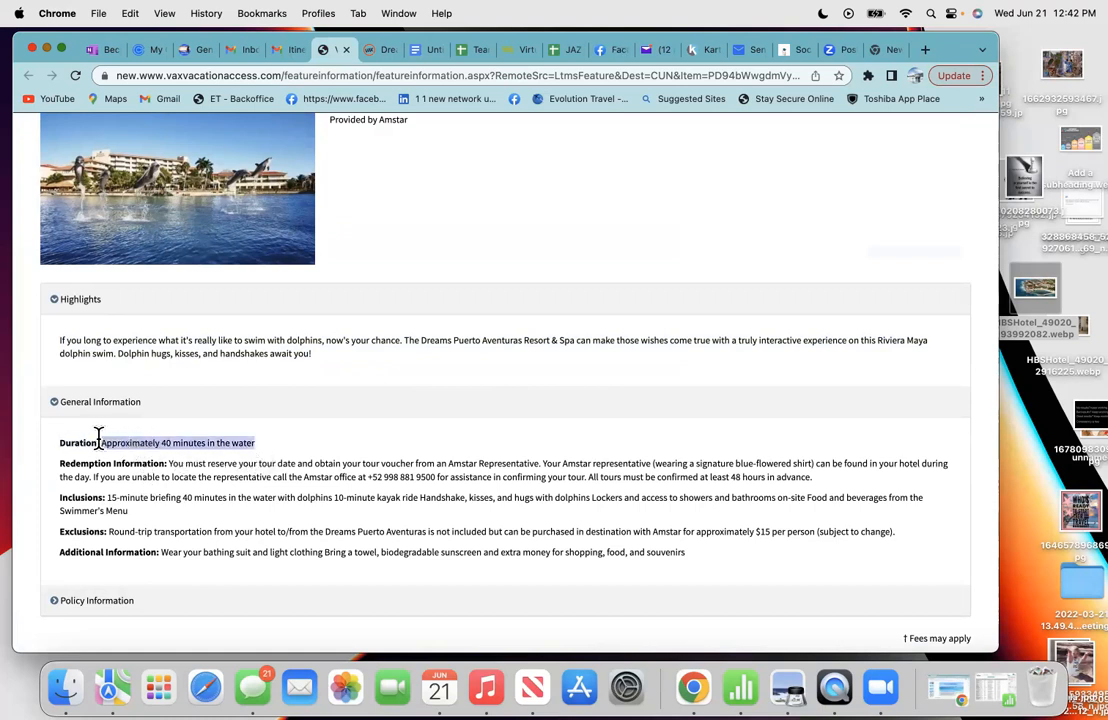
left_click(139, 440)
left_click_drag(258, 448, 101, 438)
right_click(102, 440)
left_click(124, 470)
left_click(422, 49)
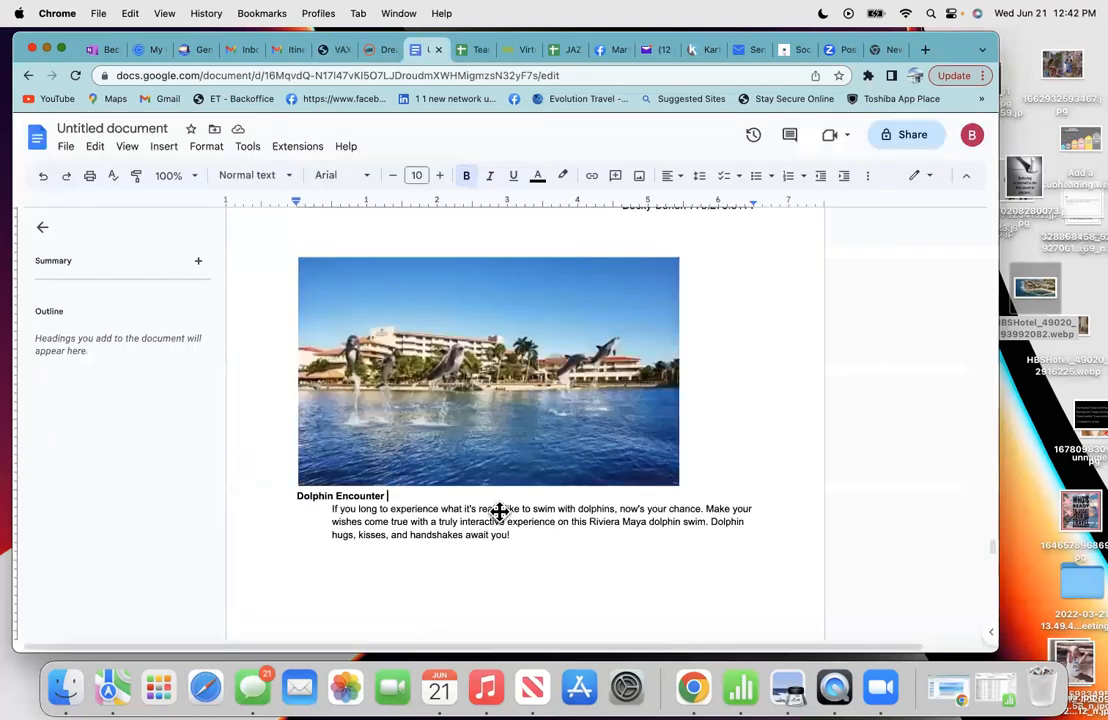
- Paste 'Approximately 40 minutes in the water' on a new line below the dolphin paragraph
left_click(518, 534)
key("Return")
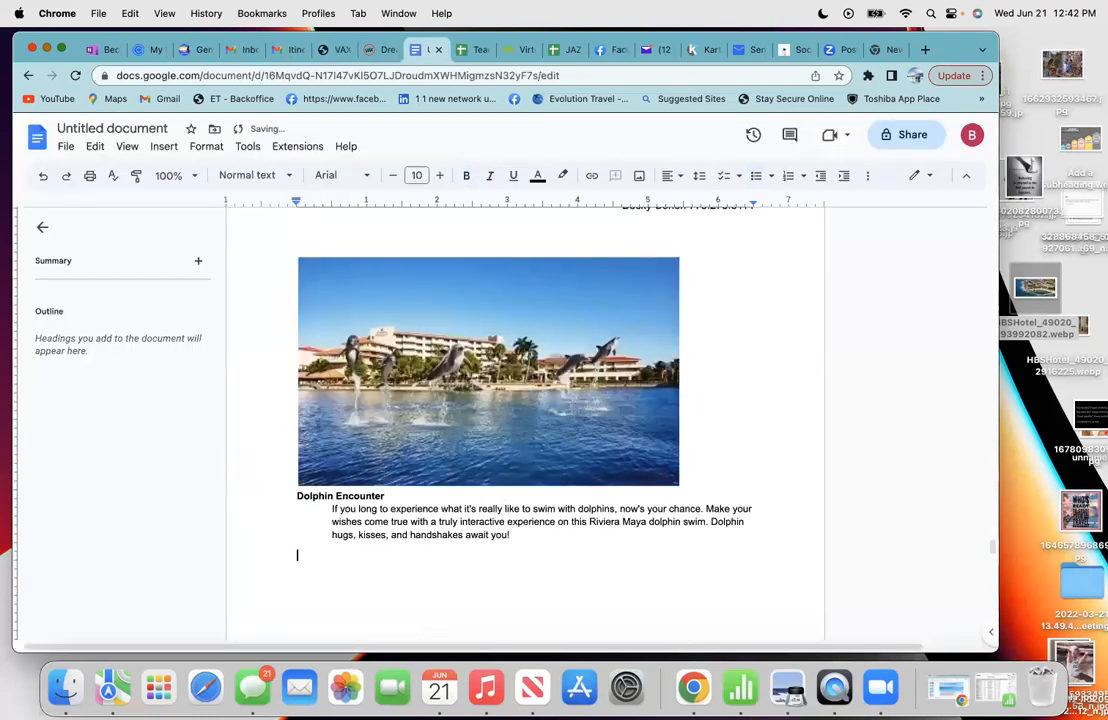
right_click(318, 554)
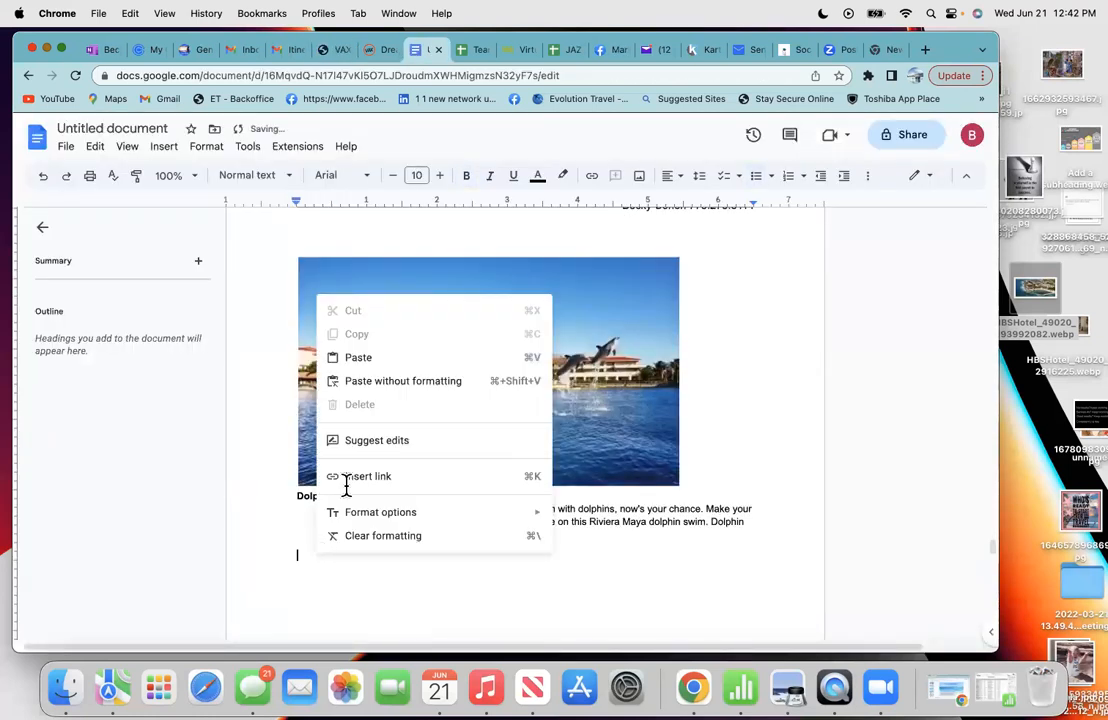
left_click(384, 362)
- Insert blank lines under the Dolphin Encounter heading and before the duration line
scroll(492, 576, "down", 1)
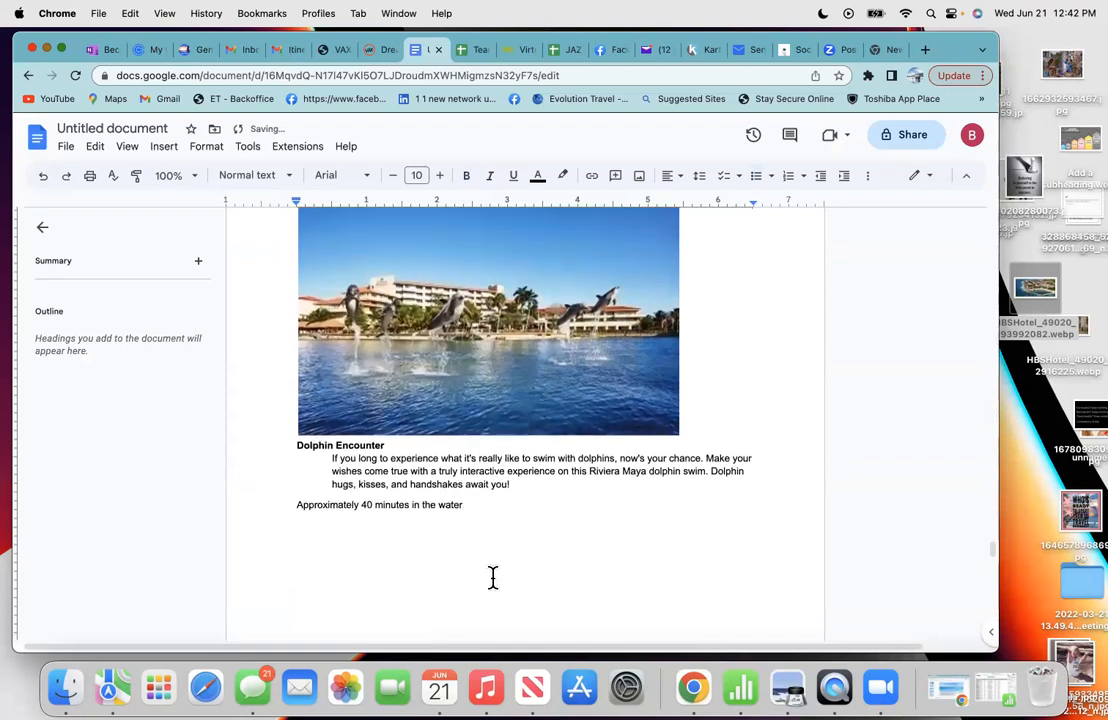
scroll(492, 576, "down", 1)
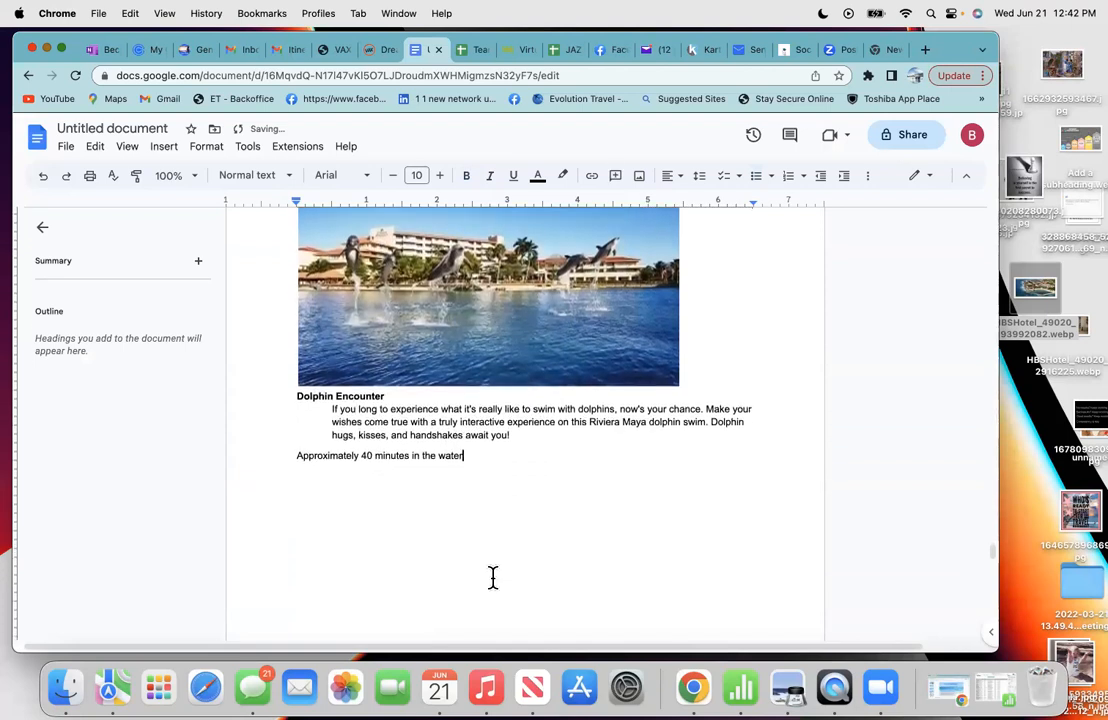
left_click(433, 397)
key("Return")
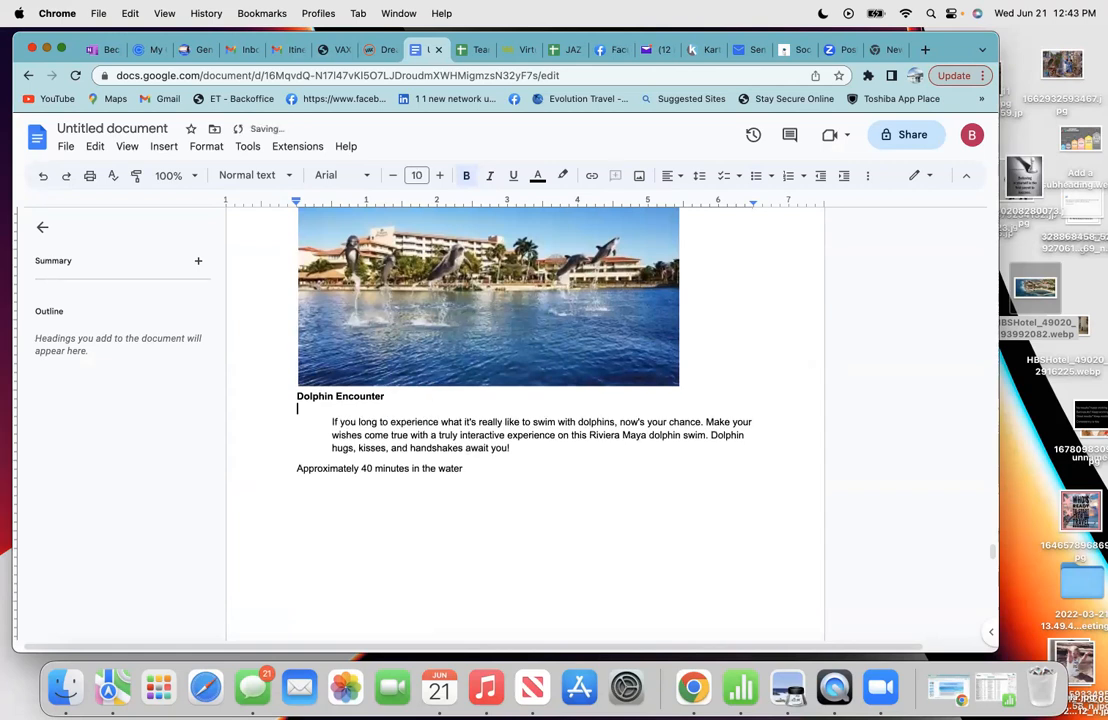
key("Return")
left_click(512, 462)
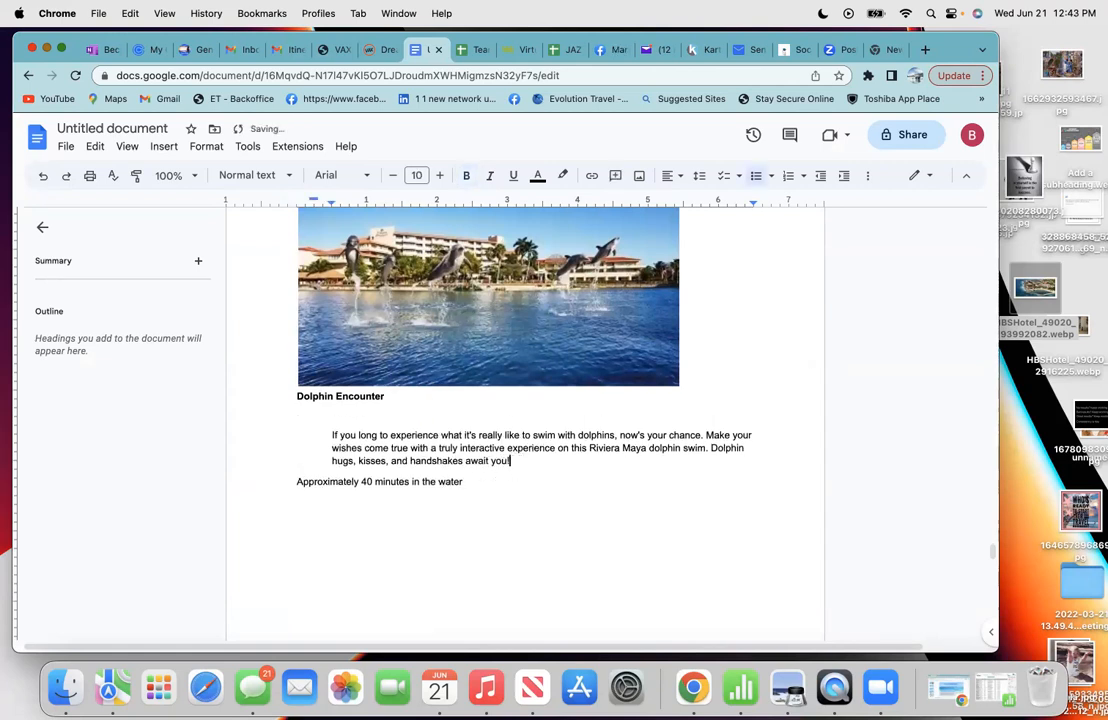
key("Return")
- Add a blank line above the dolphin image to push it down
scroll(525, 420, "down", 2)
scroll(525, 420, "up", 5)
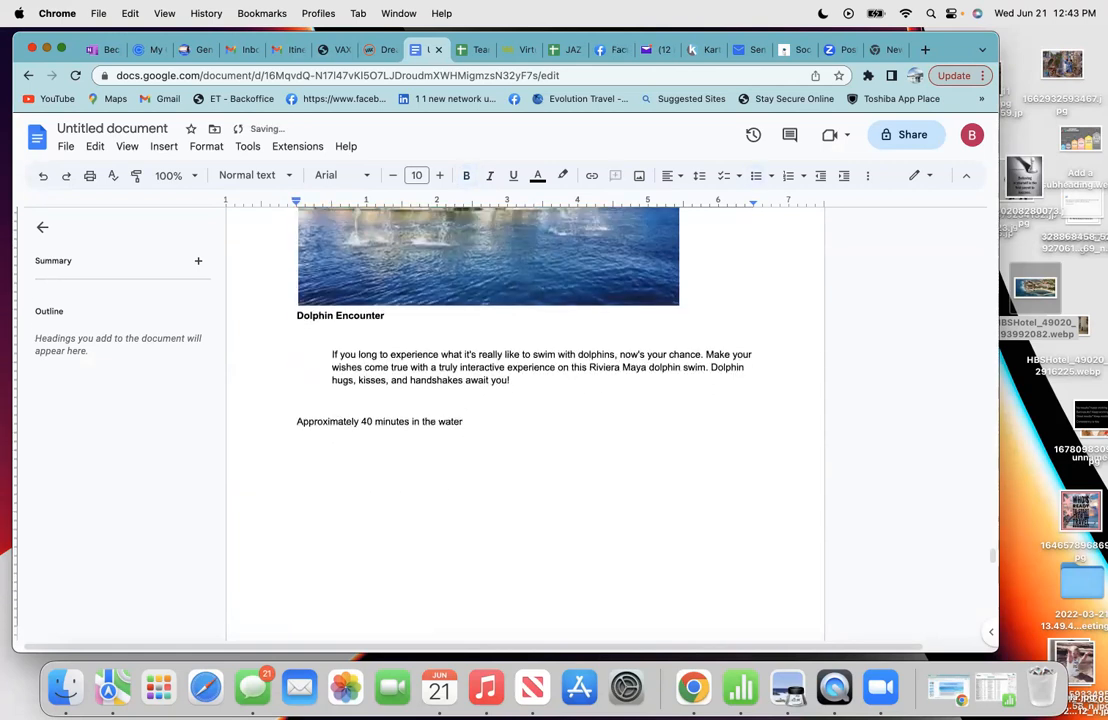
scroll(525, 420, "down", 8)
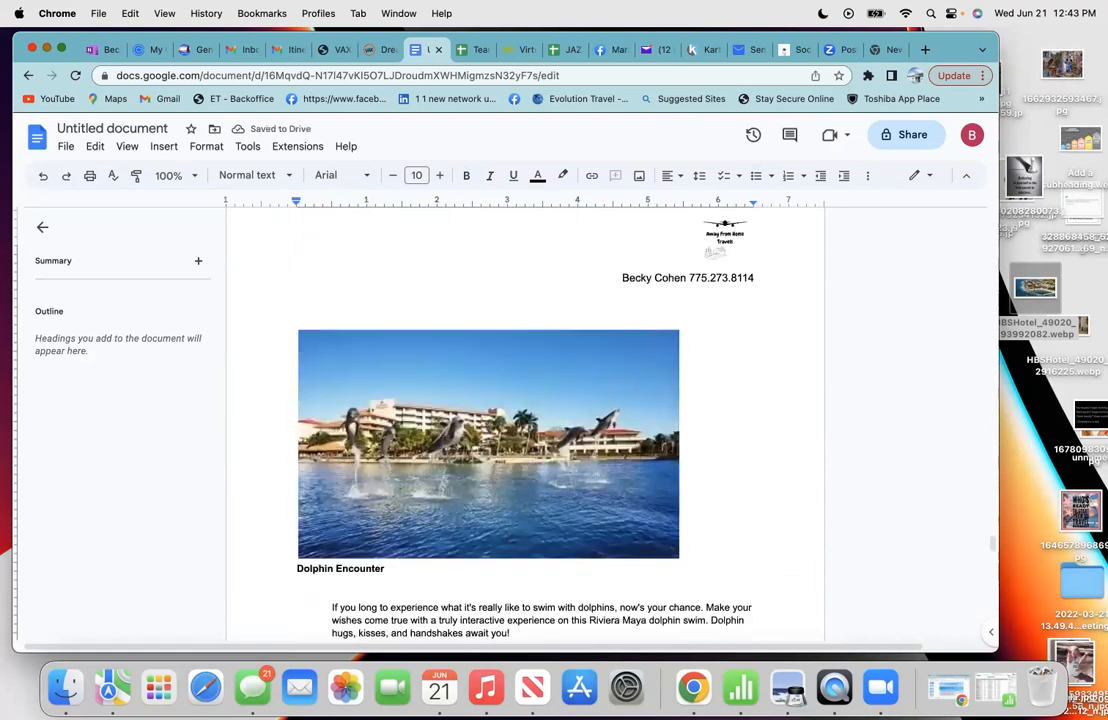
scroll(525, 420, "up", 2)
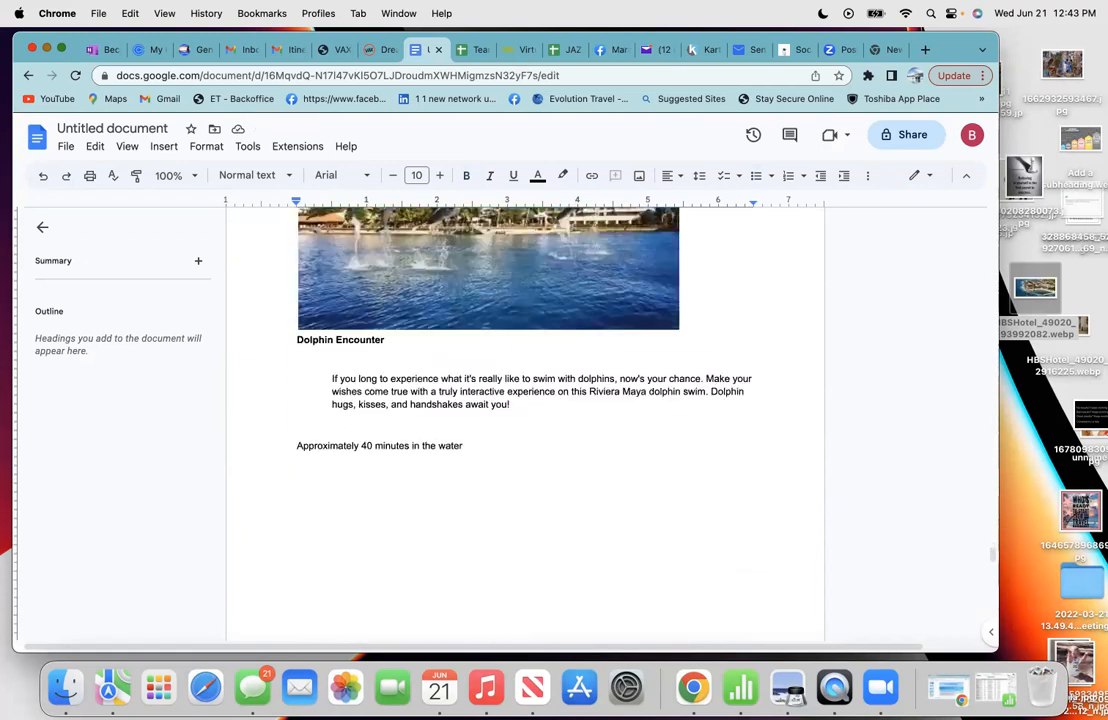
scroll(524, 433, "up", 6)
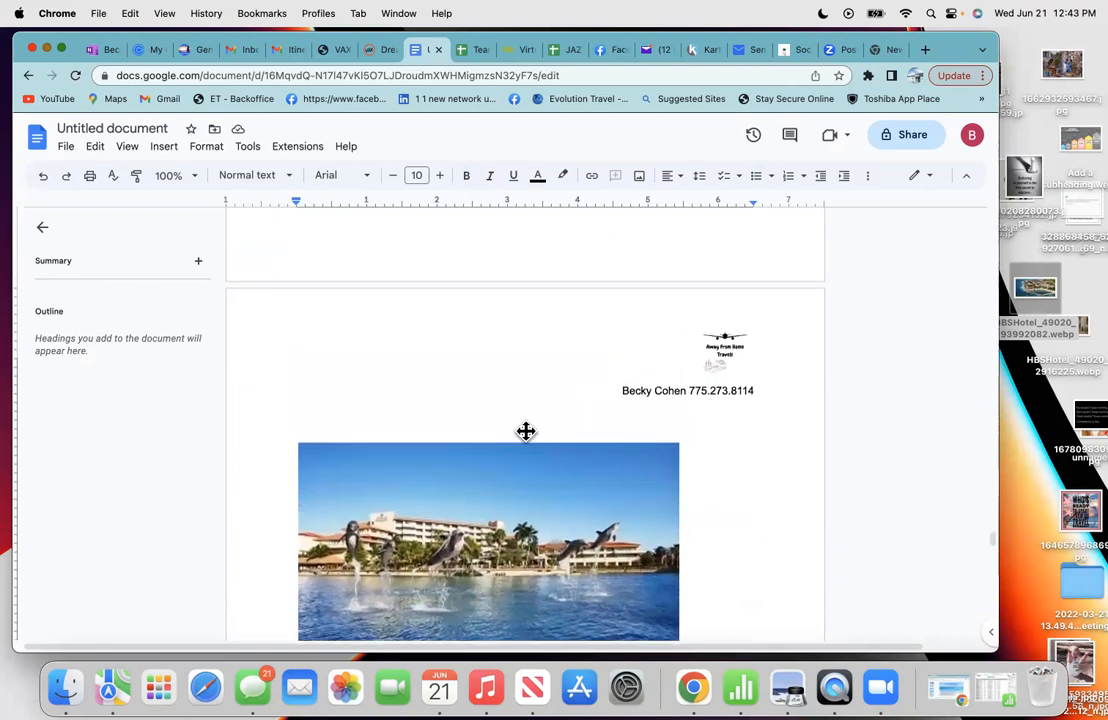
left_click(426, 409)
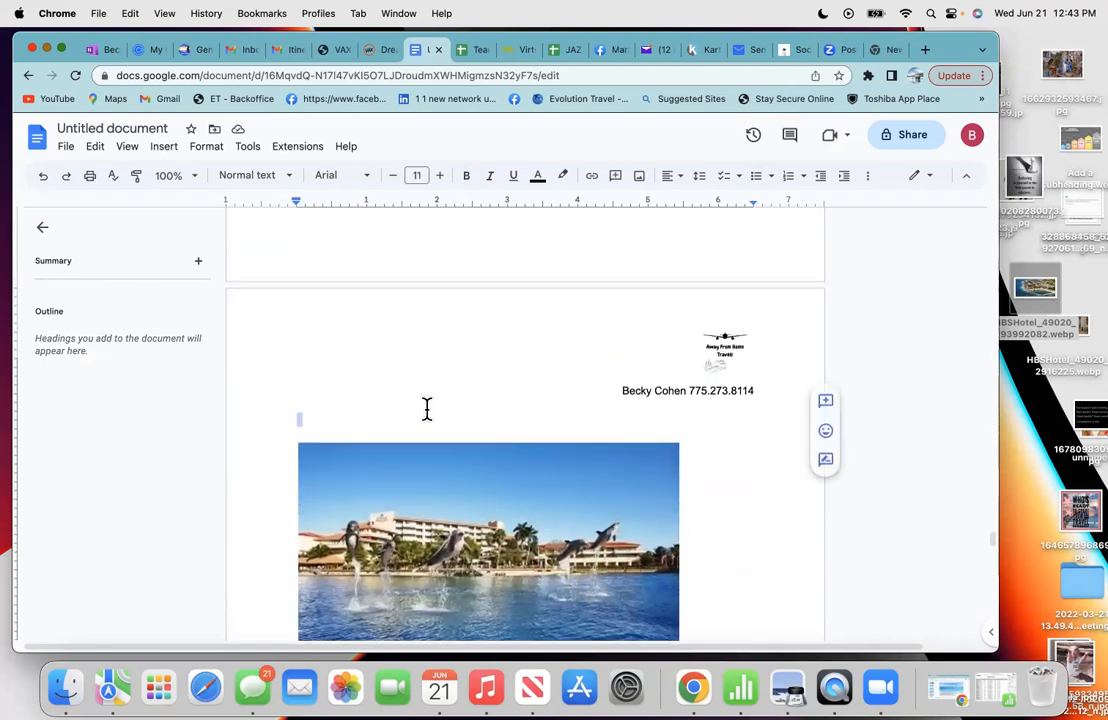
key("Return")
key("Return")
key("Return")
key("Return")
scroll(427, 409, "down", 5)
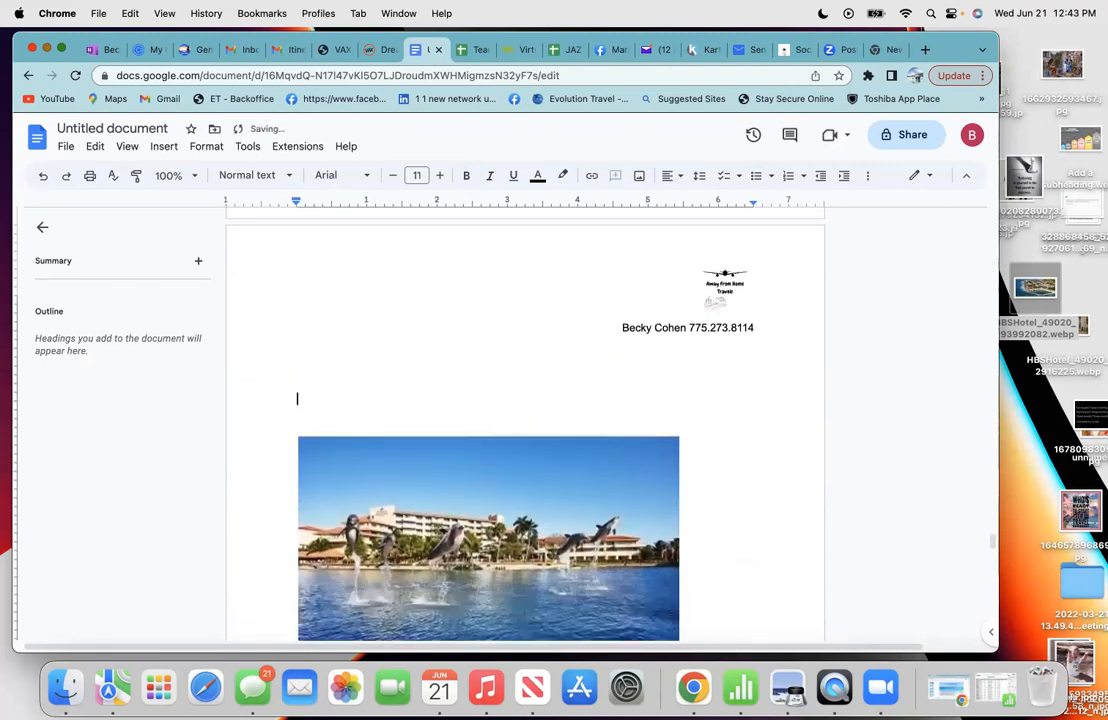
scroll(524, 420, "down", 5)
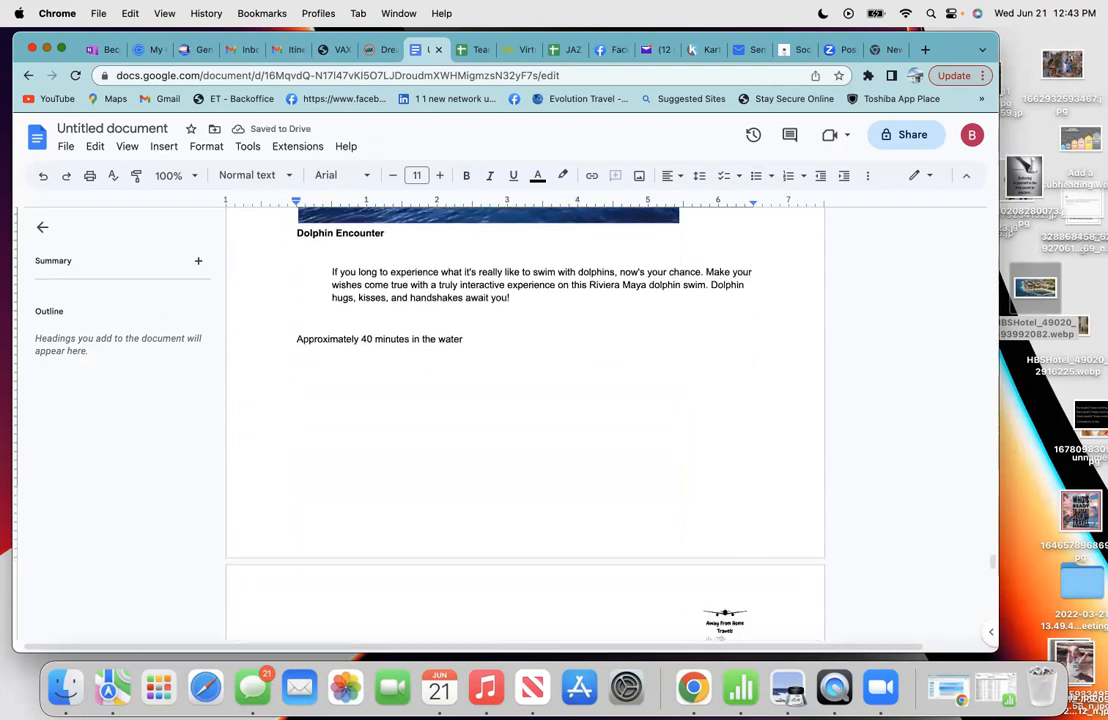
- Add blank lines after the return flight's 'Travel time: 7hr 20min' to begin a new page
scroll(395, 400, "down", 5)
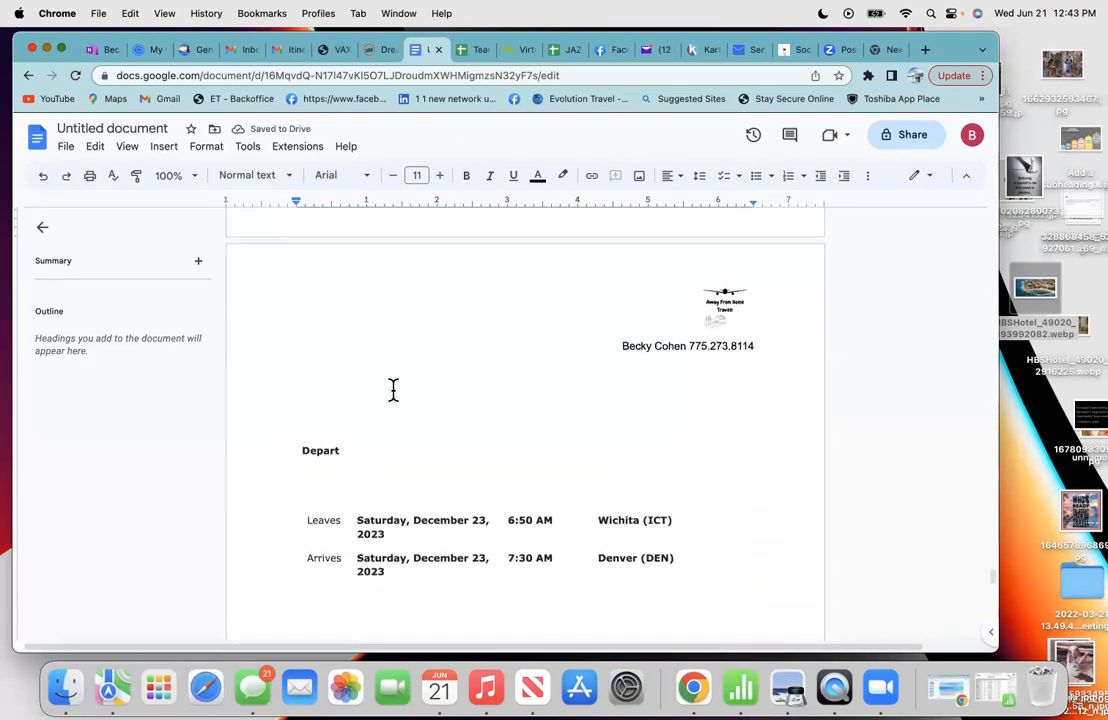
scroll(393, 389, "down", 6)
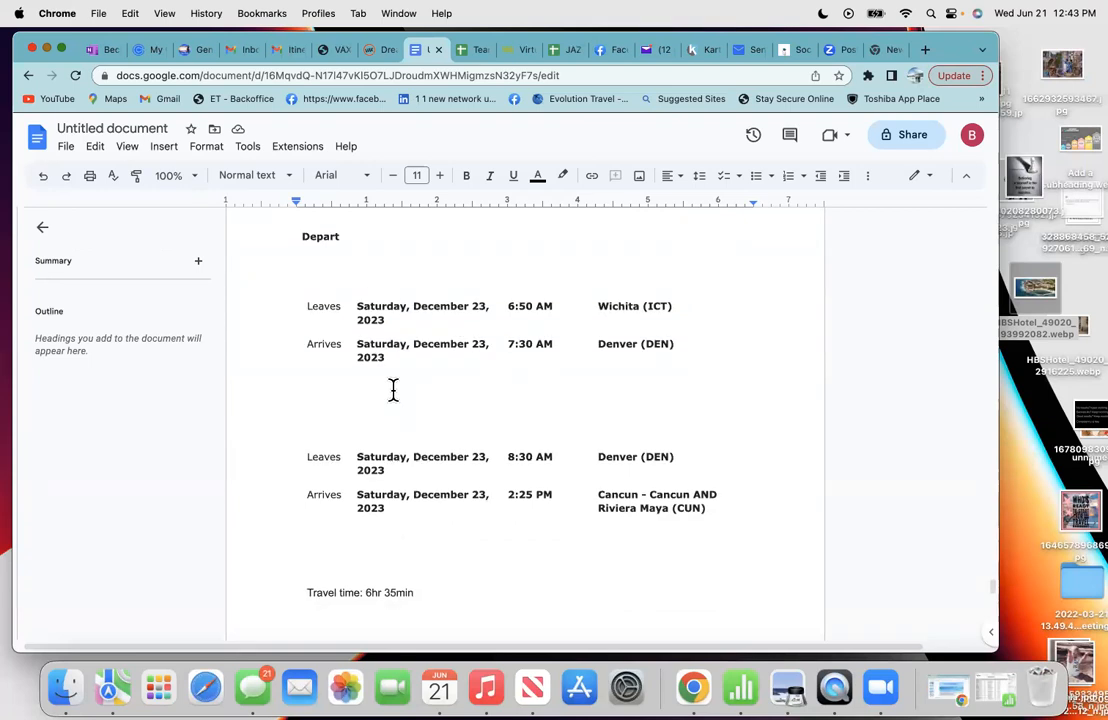
scroll(393, 388, "down", 6)
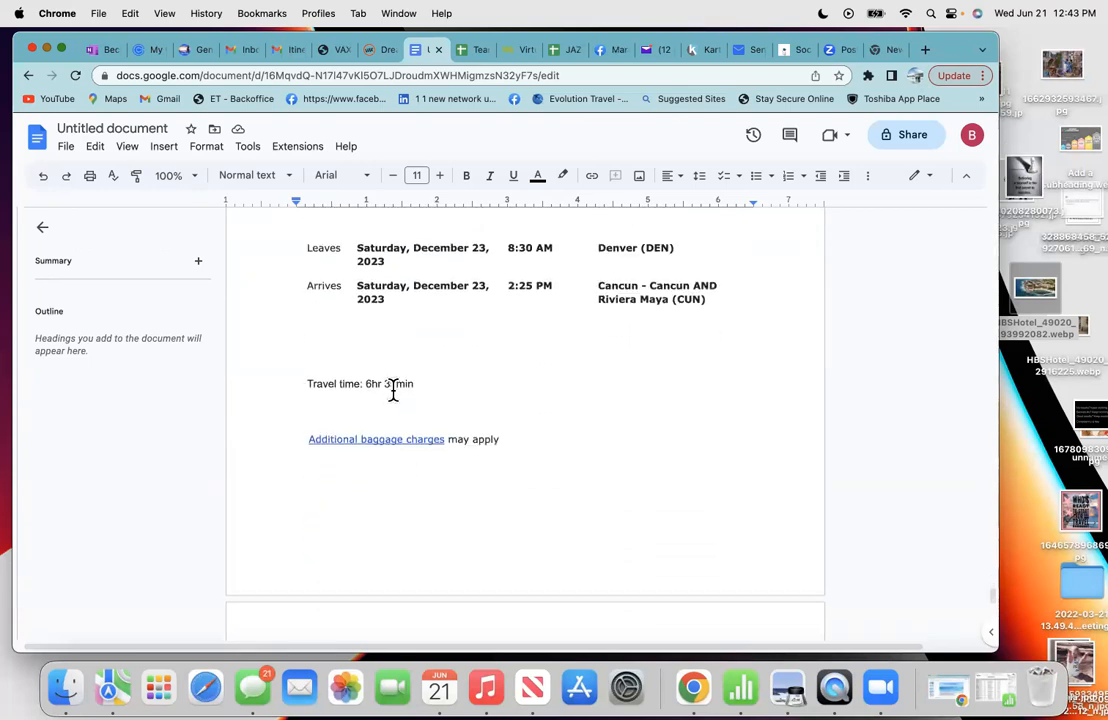
scroll(354, 487, "down", 6)
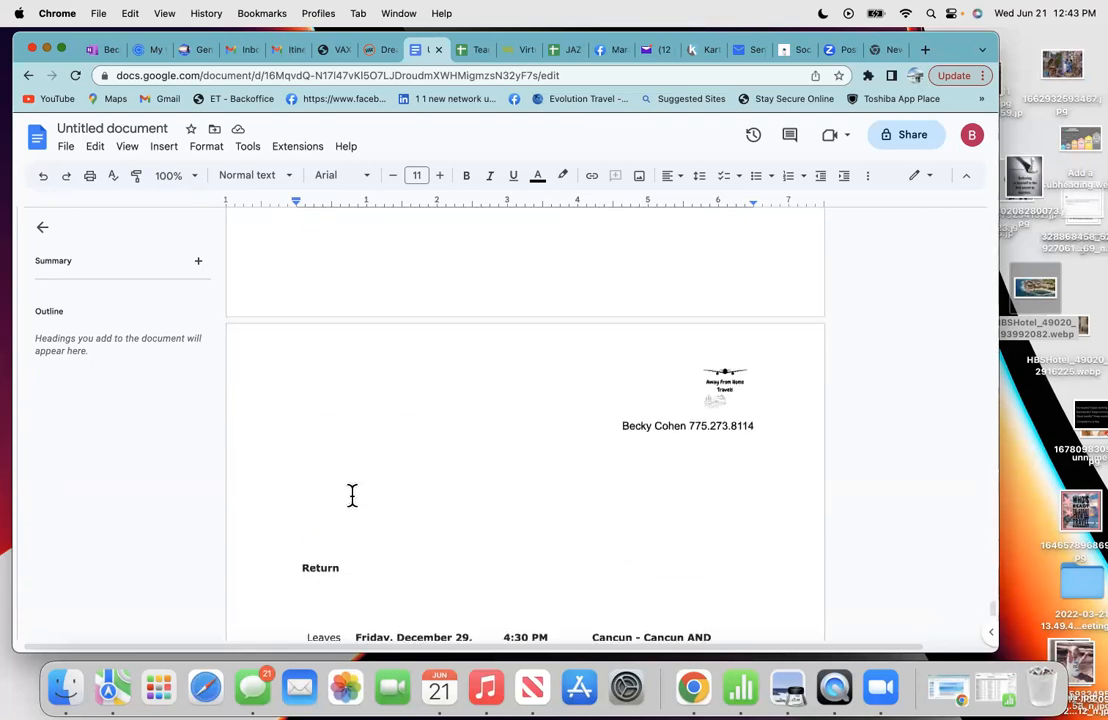
scroll(351, 495, "up", 15)
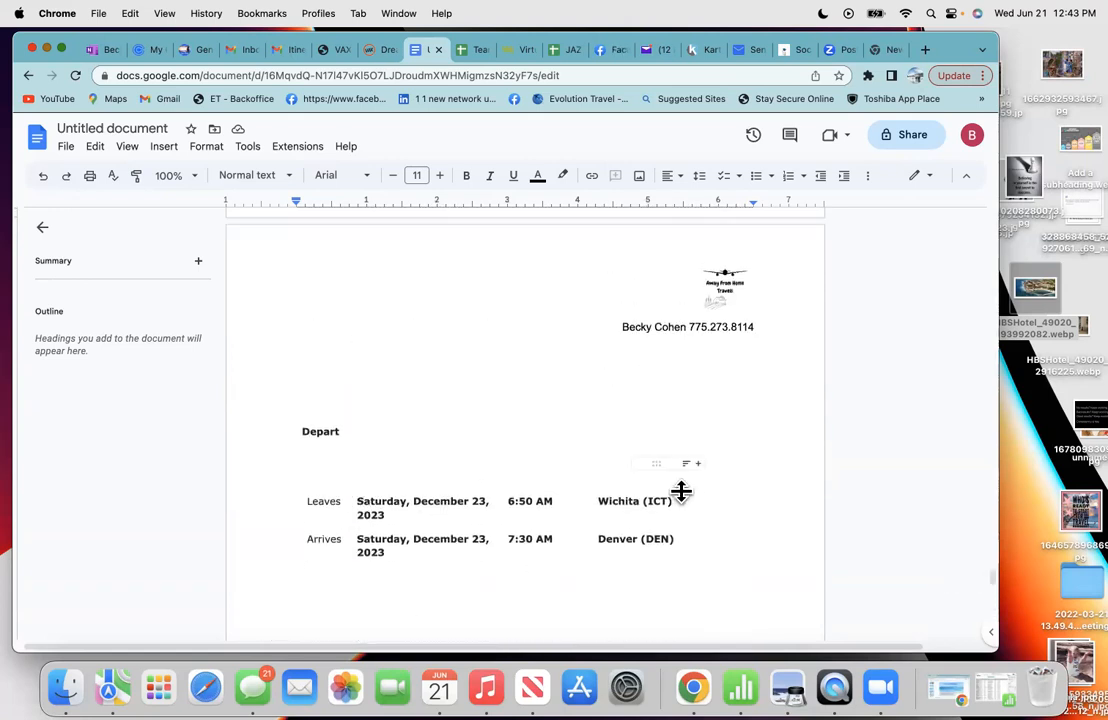
scroll(475, 570, "down", 2)
scroll(475, 570, "down", 12)
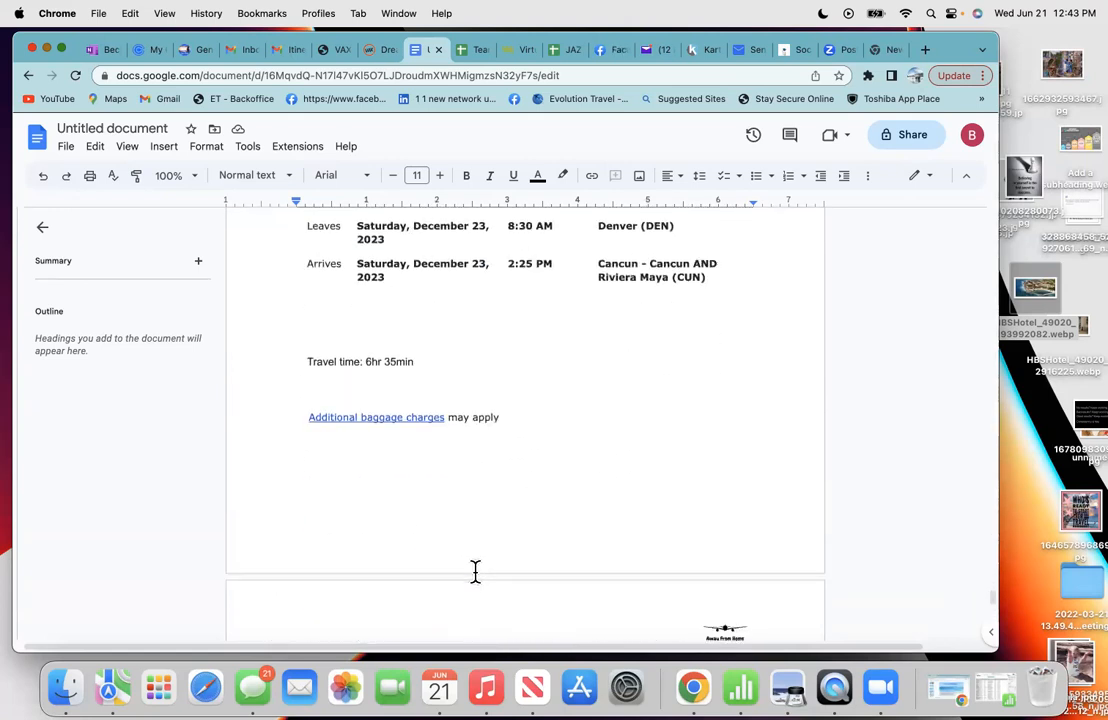
scroll(485, 475, "down", 2)
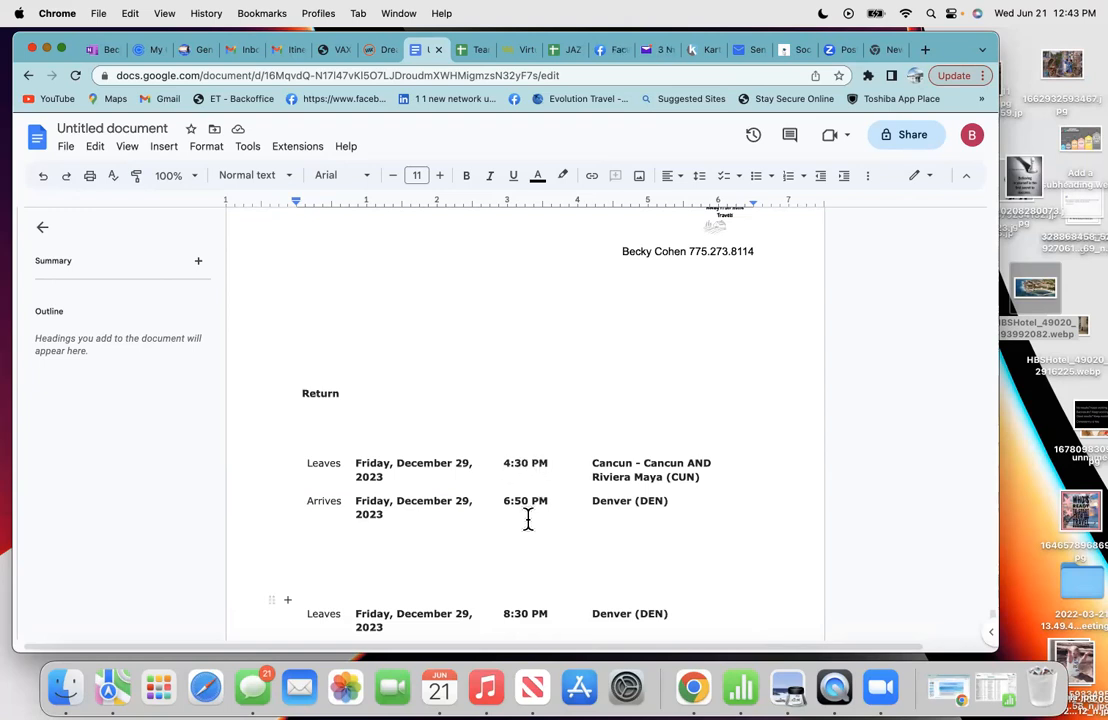
scroll(528, 519, "down", 5)
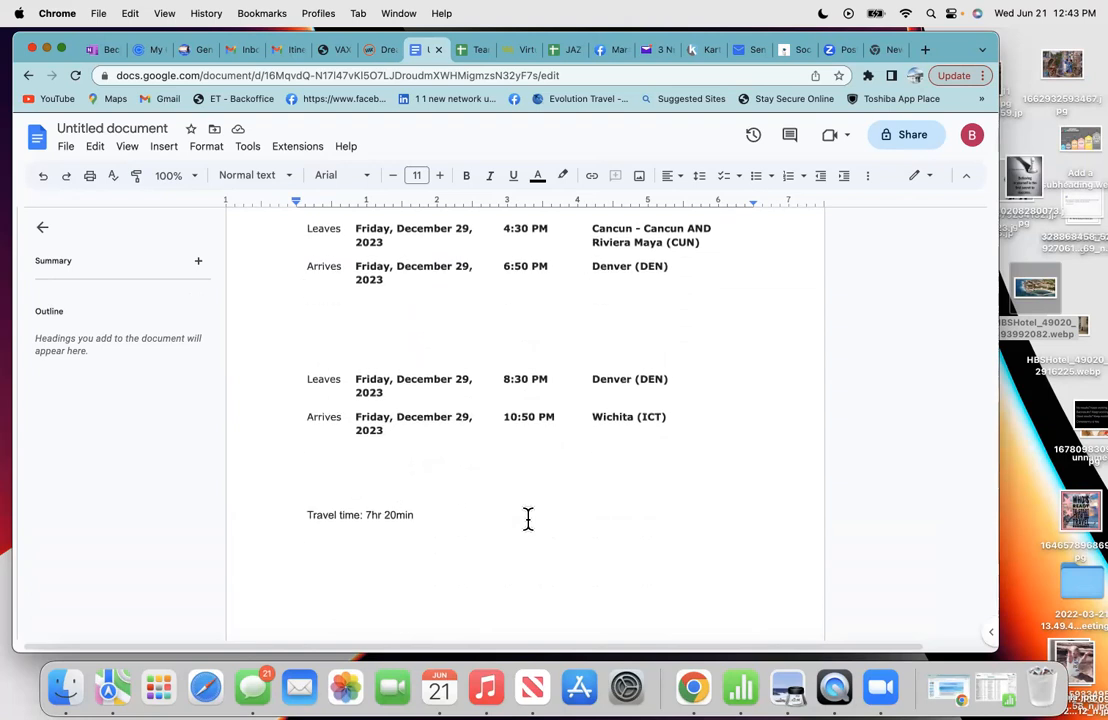
scroll(528, 519, "up", 8)
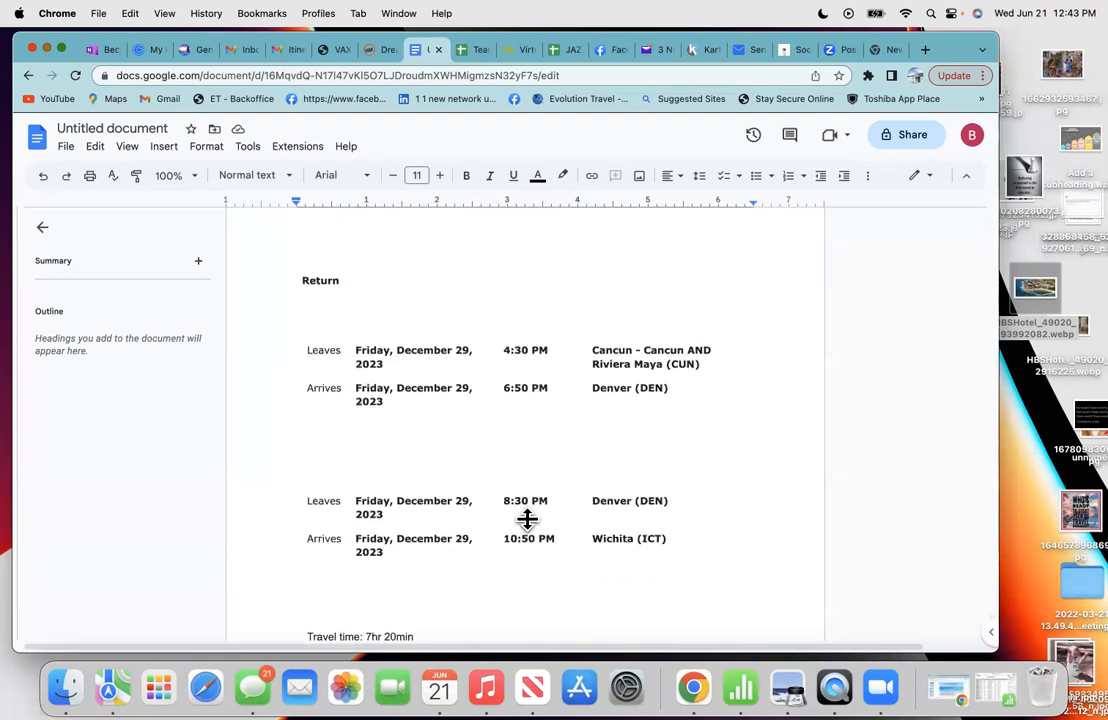
scroll(528, 519, "up", 5)
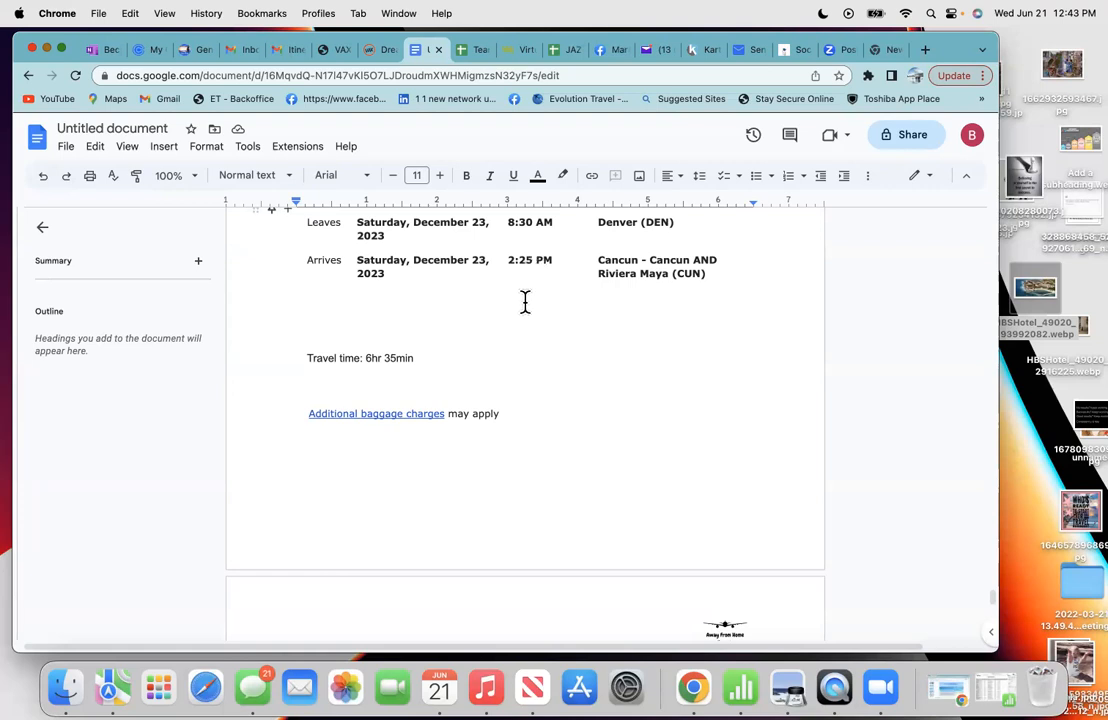
scroll(500, 361, "down", 3)
scroll(500, 361, "down", 10)
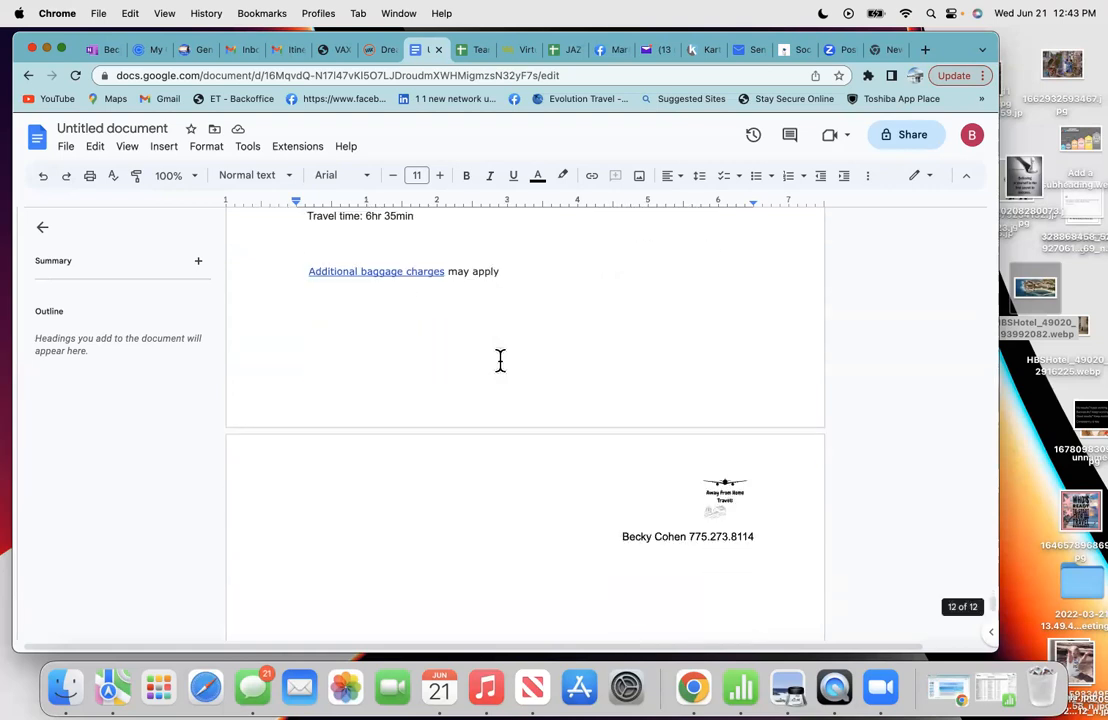
scroll(500, 361, "down", 15)
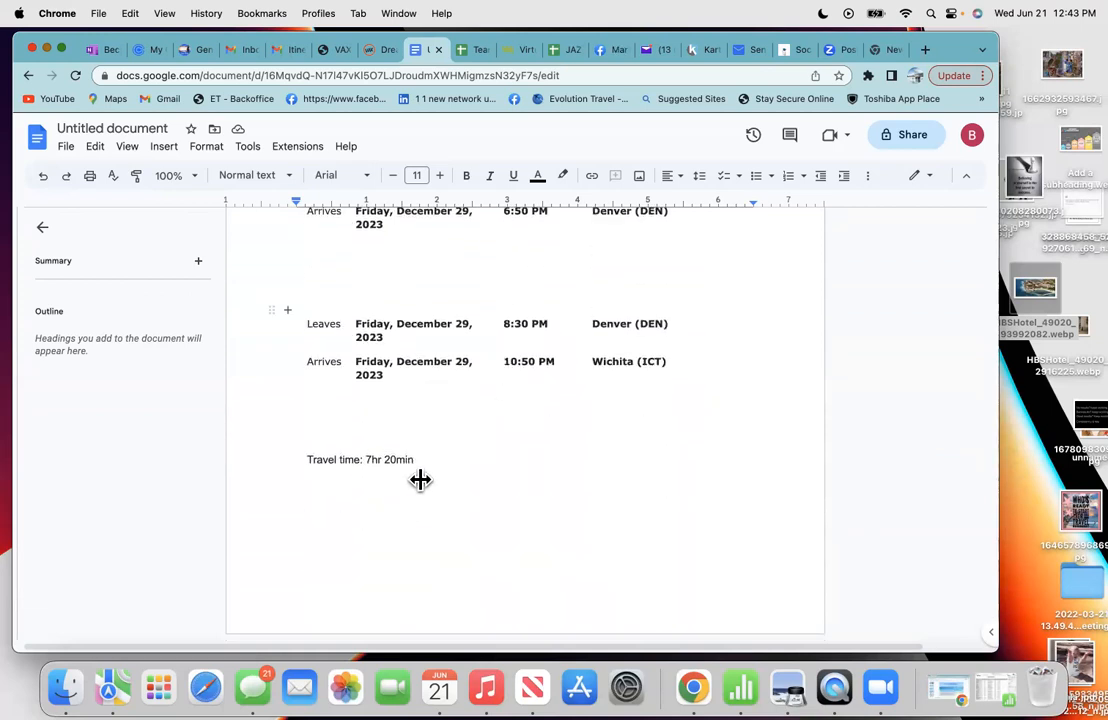
left_click(396, 502)
left_click(467, 458)
left_click(450, 492)
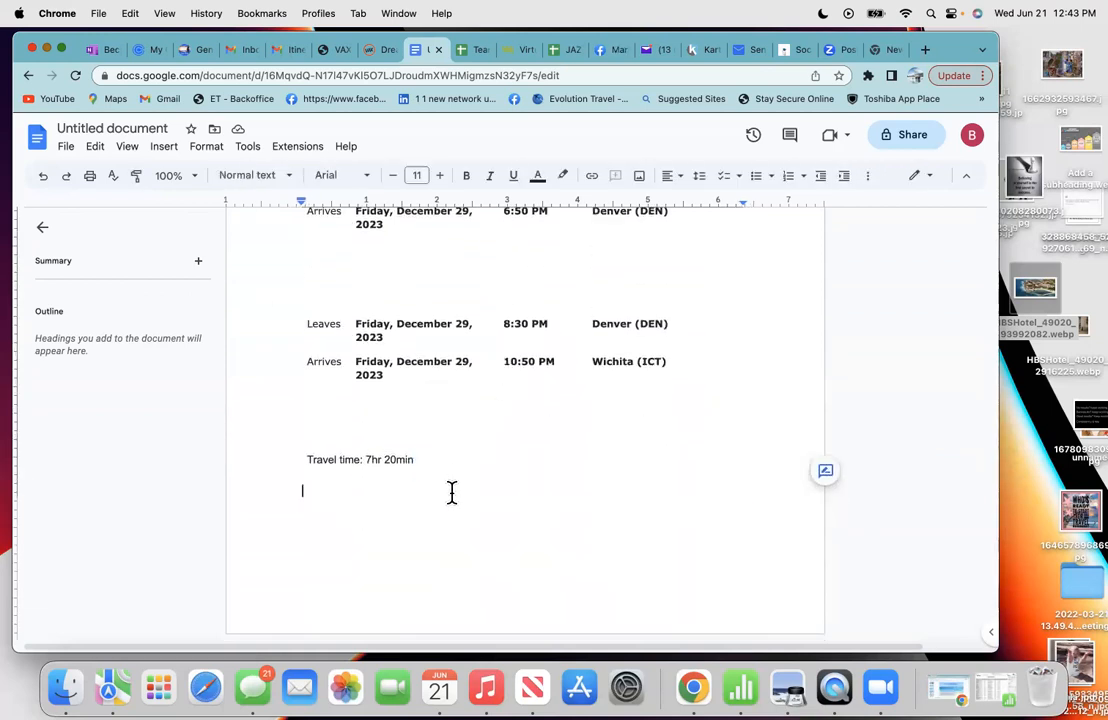
key("Return")
key("Return")
key("Return")
key("Return")
key("Return")
key("Return")
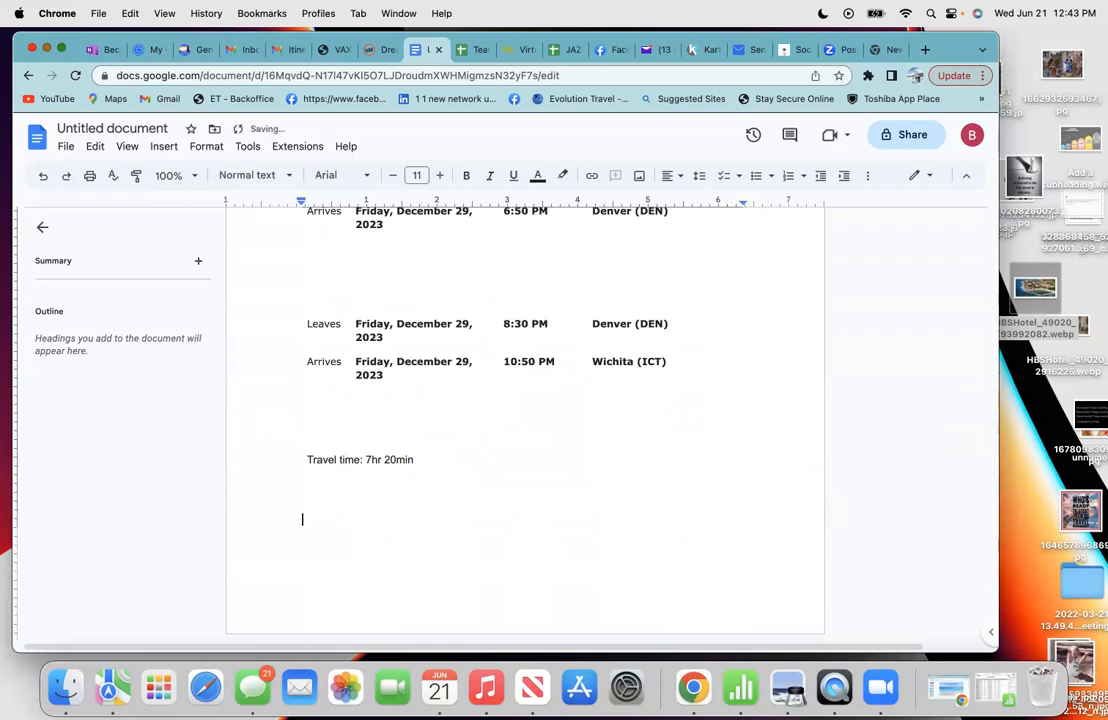
key("BackSpace")
key("BackSpace")
key("BackSpace")
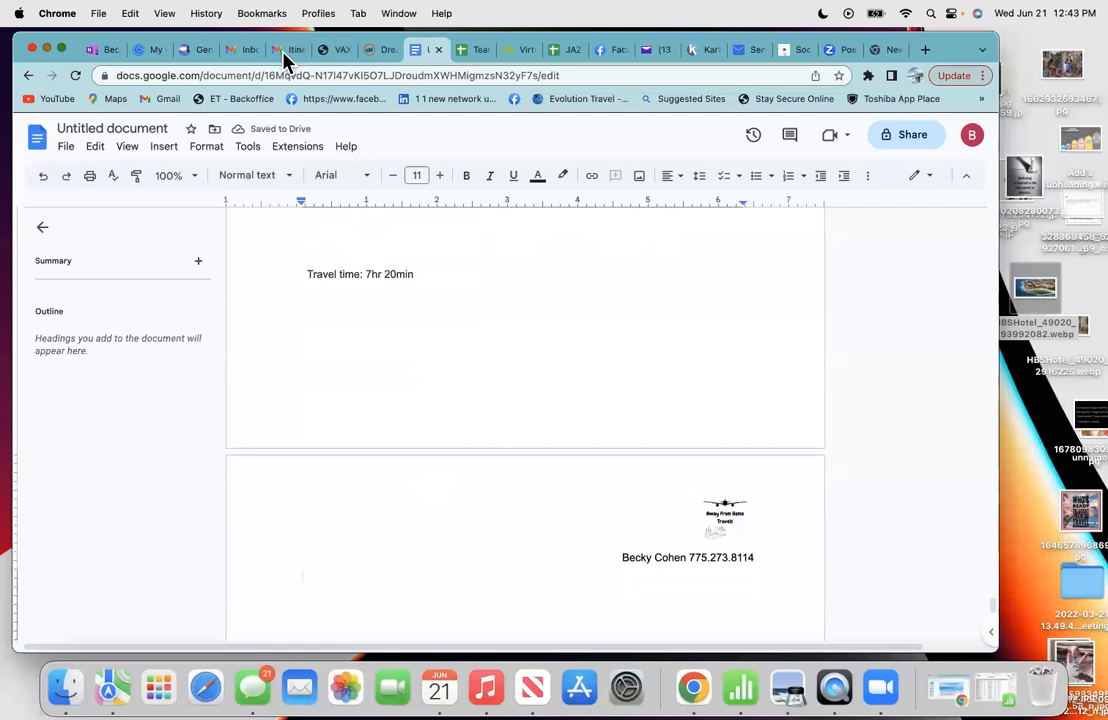
left_click(285, 54)
- Scroll the booking email down to check its price Summary table
scroll(397, 412, "down", 1)
scroll(397, 412, "down", 3)
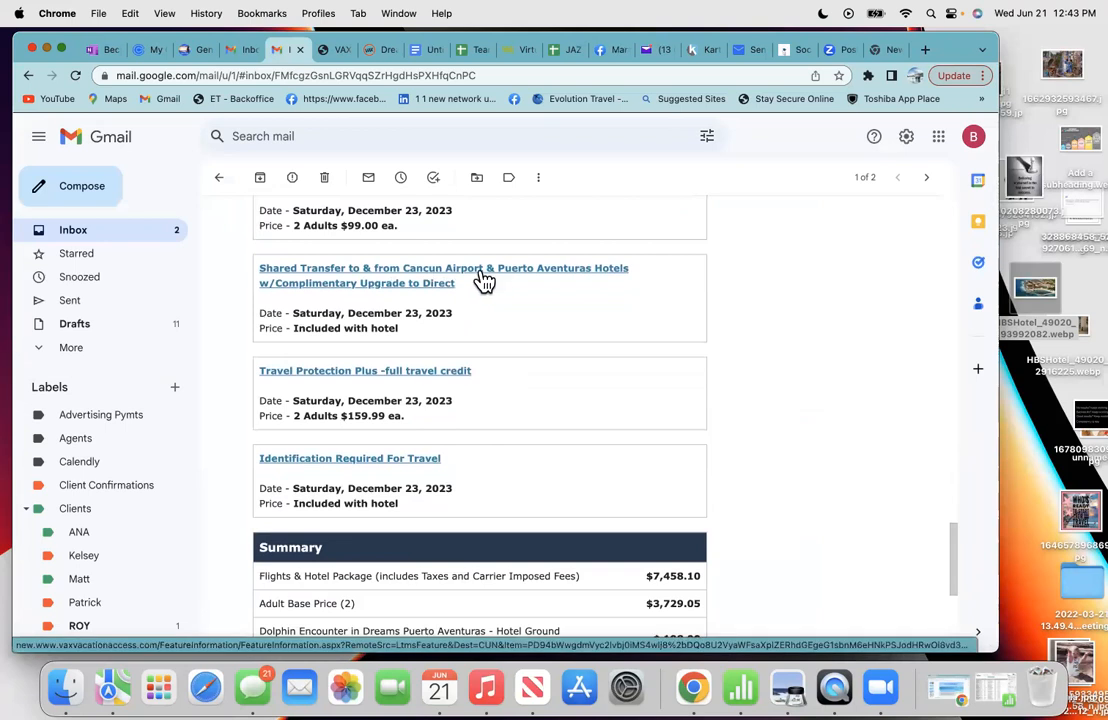
scroll(447, 332, "down", 3)
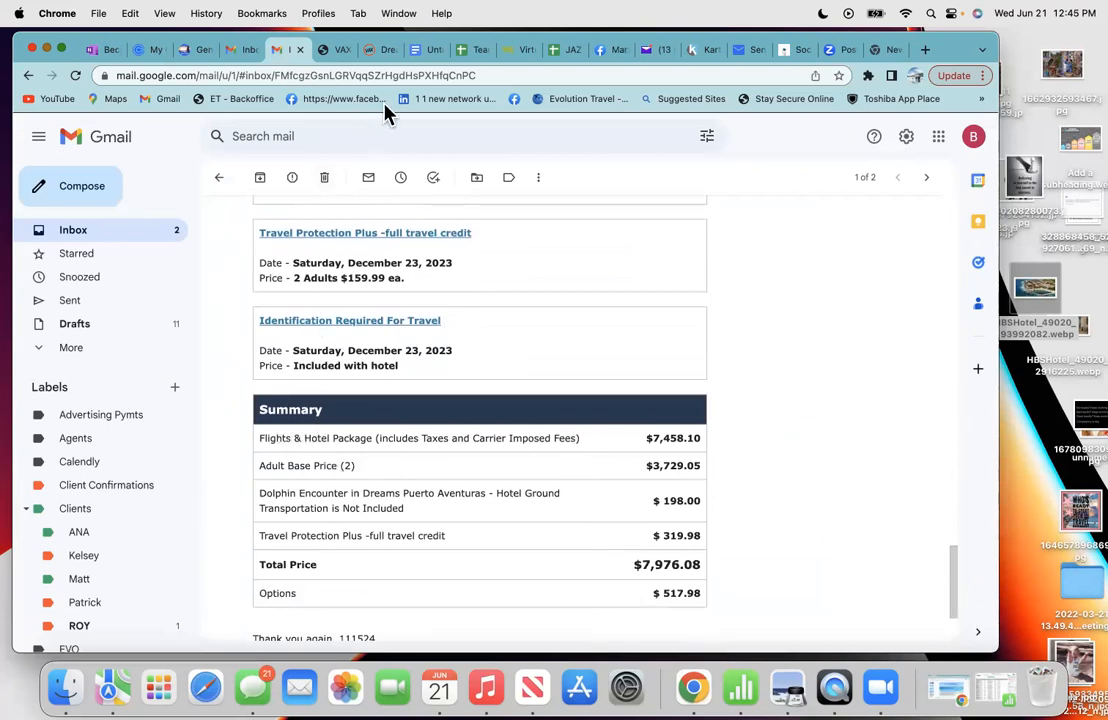
left_click(417, 55)
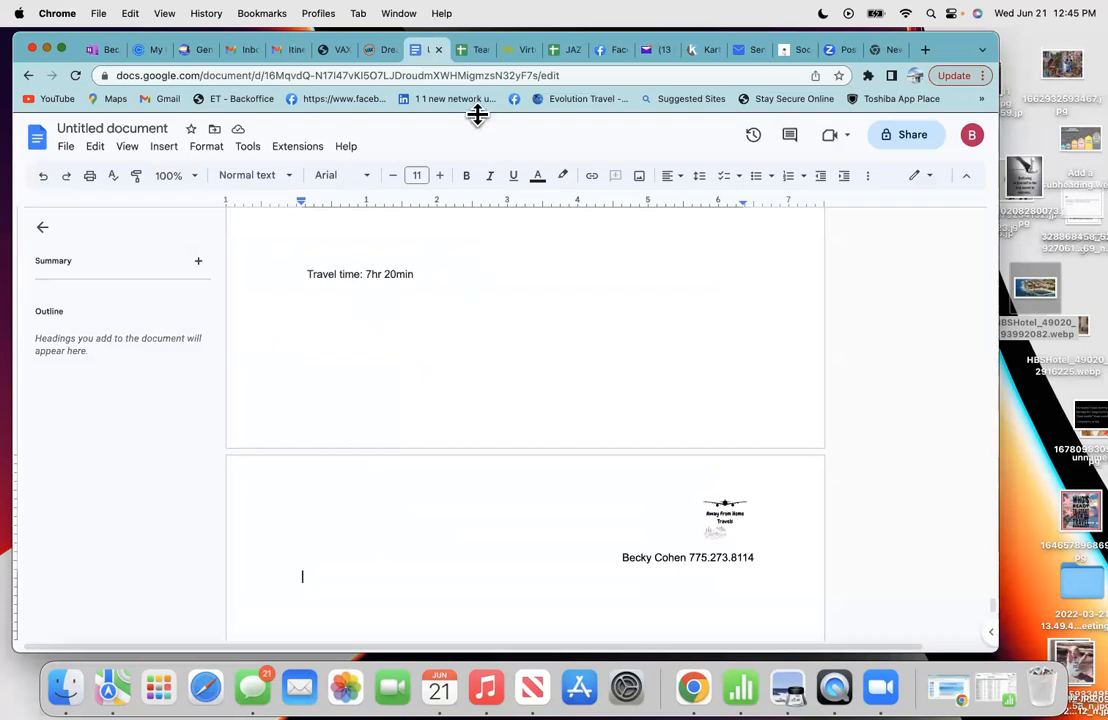
- Type a bold 16-point 'SUMMARY' heading at the top of the new page
left_click(439, 181)
left_click(439, 181)
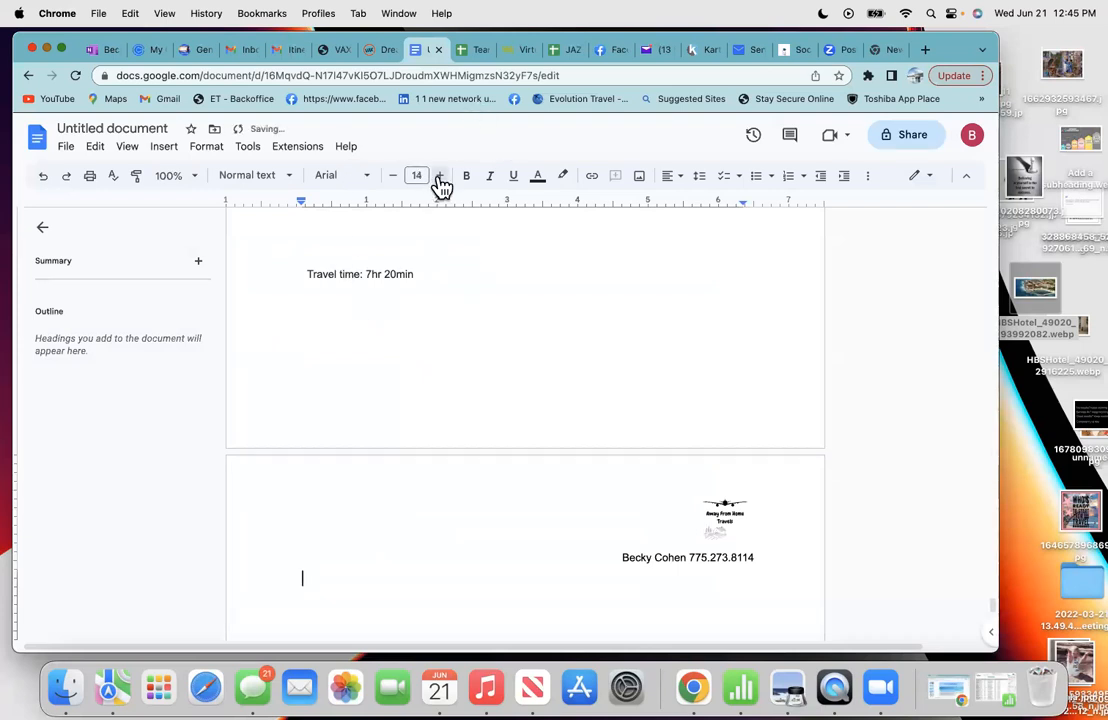
left_click(439, 181)
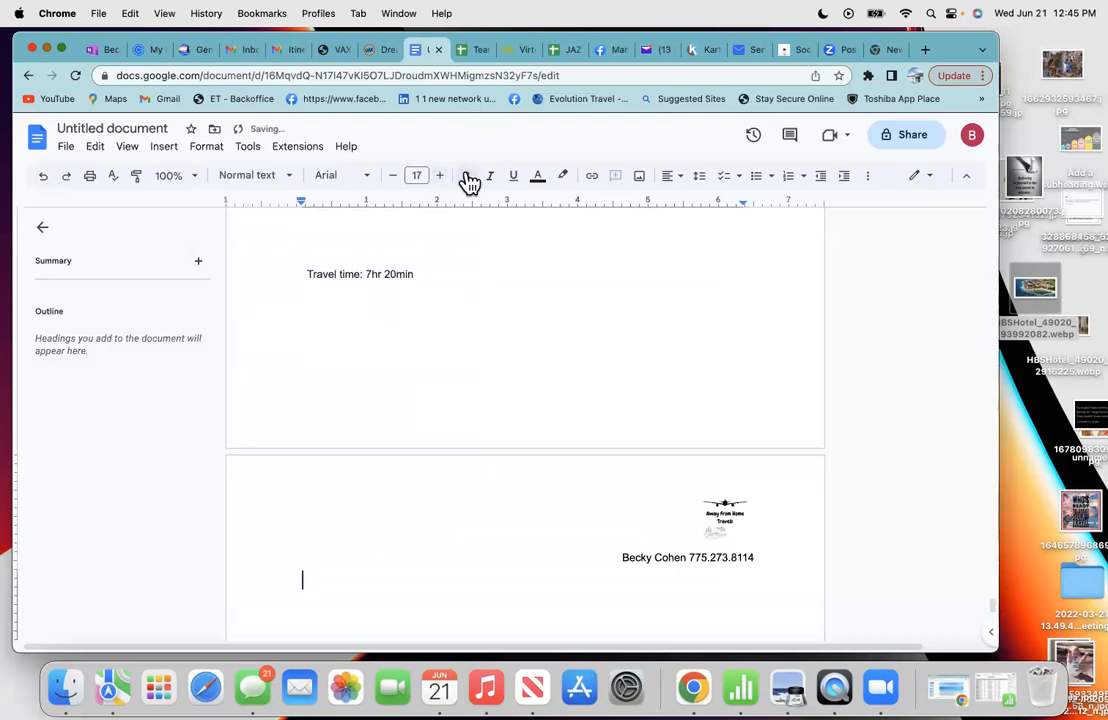
left_click(394, 181)
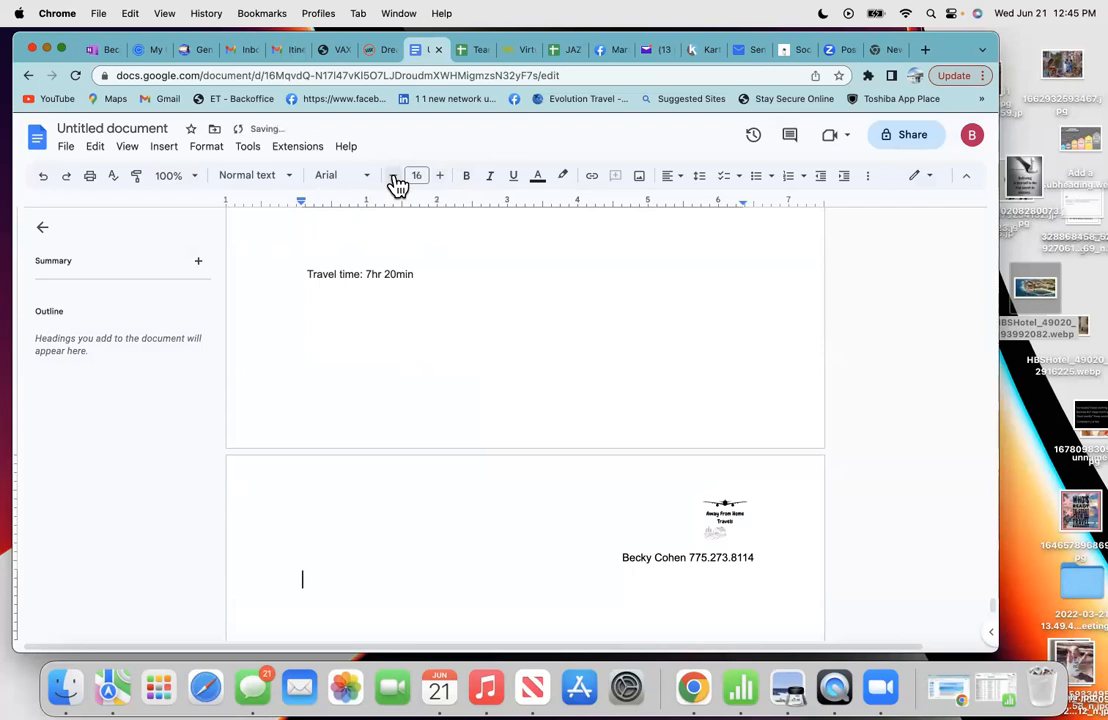
left_click(467, 182)
type("SUMMARY")
key("Return")
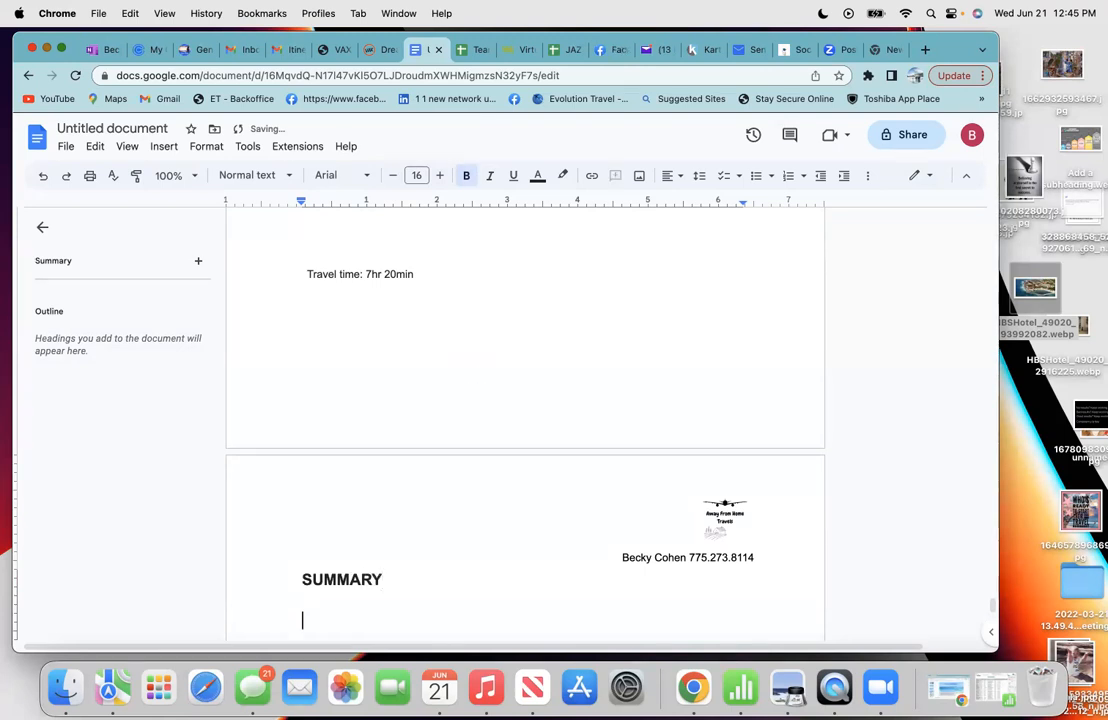
- Select the Flights & Hotel Package line in the email's Summary table and copy it
left_click(392, 177)
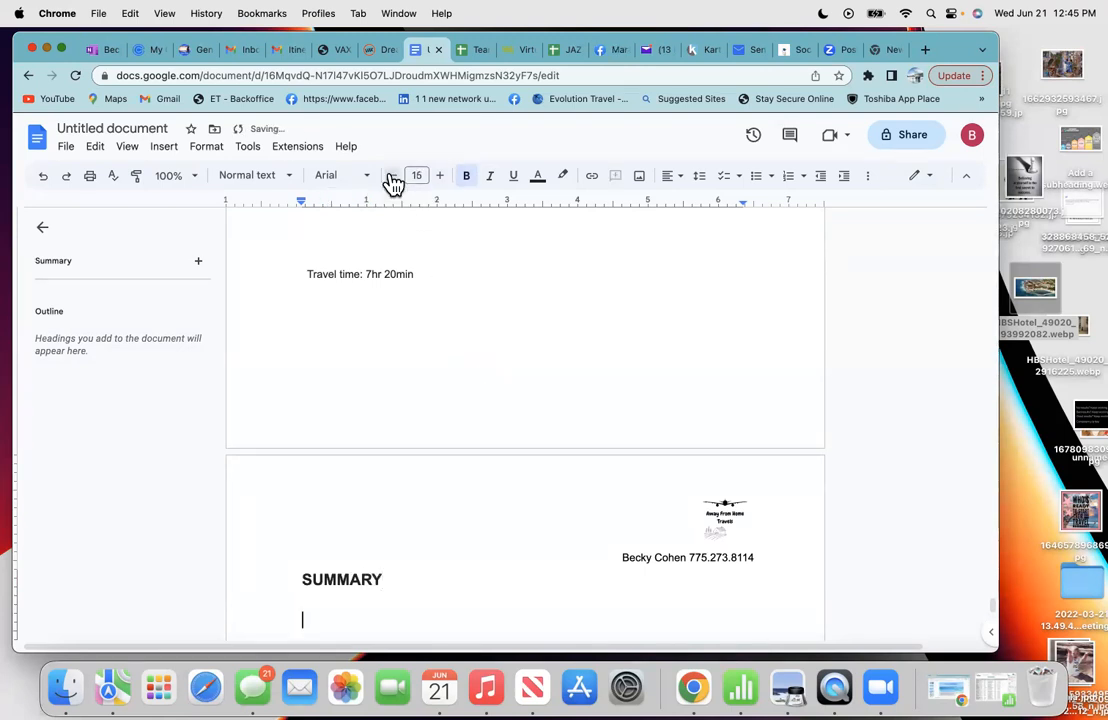
left_click(288, 50)
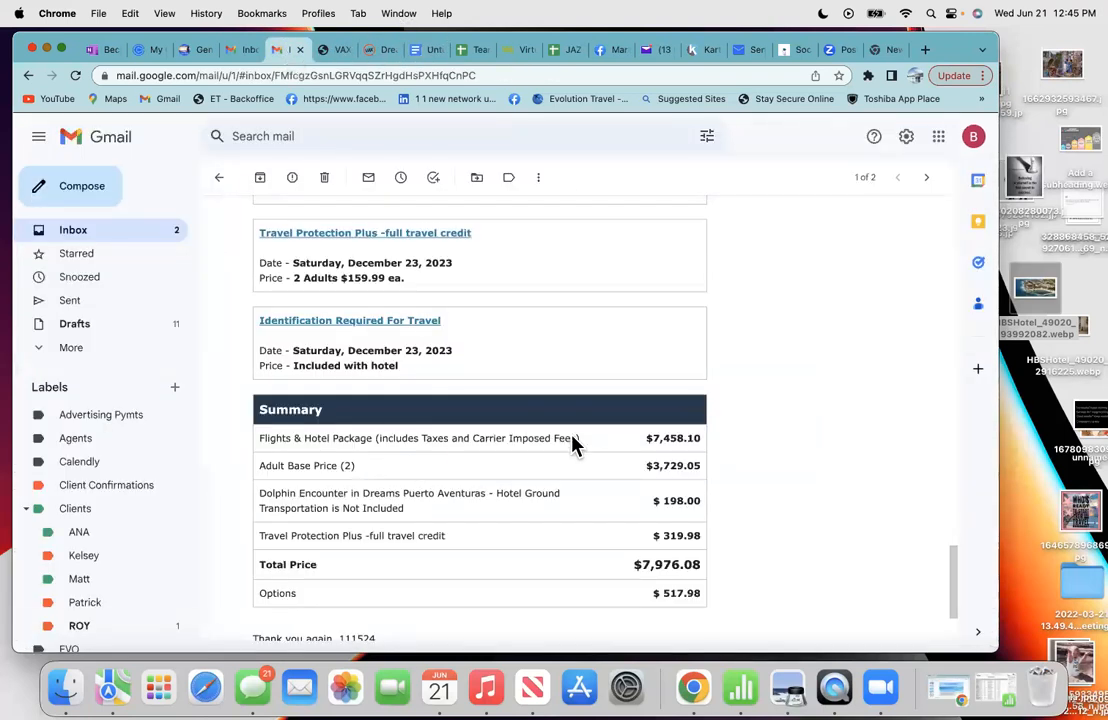
left_click_drag(586, 443, 346, 430)
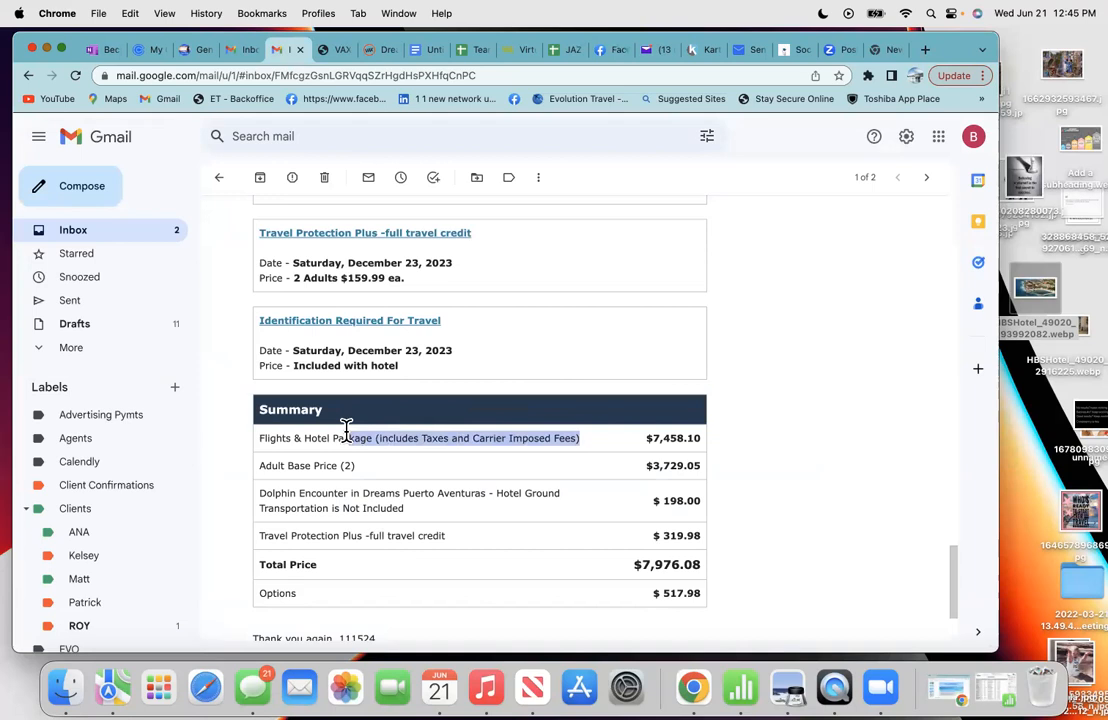
left_click(674, 480)
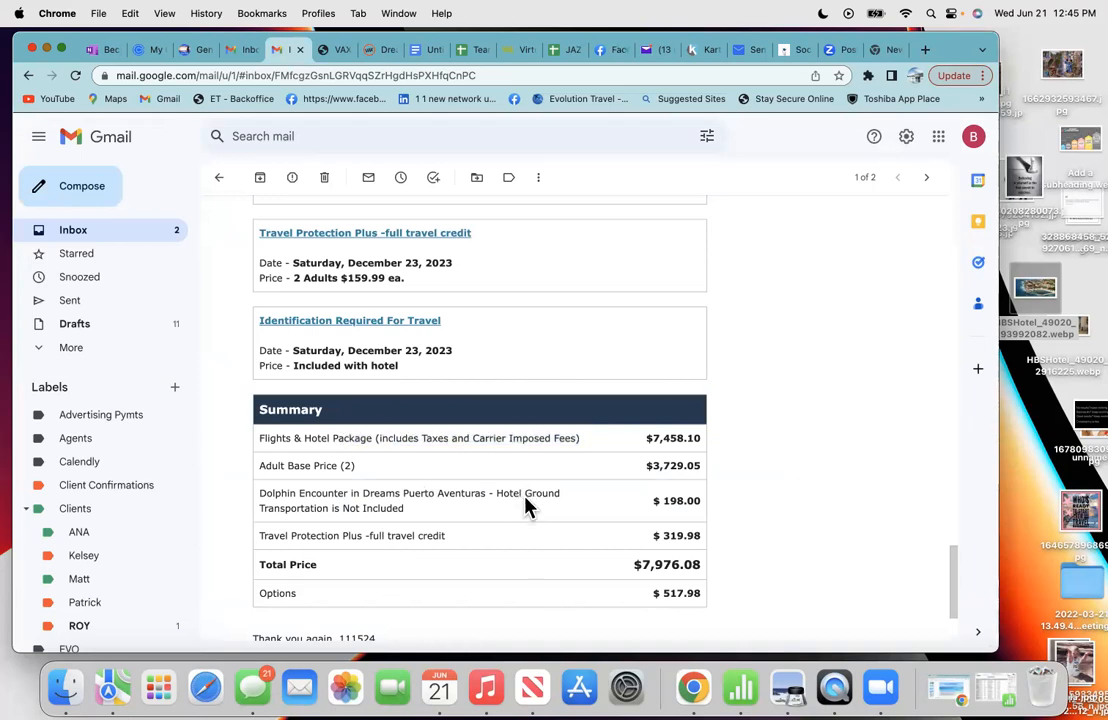
scroll(526, 500, "down", 2)
left_click_drag(394, 373, 257, 364)
key("super+c")
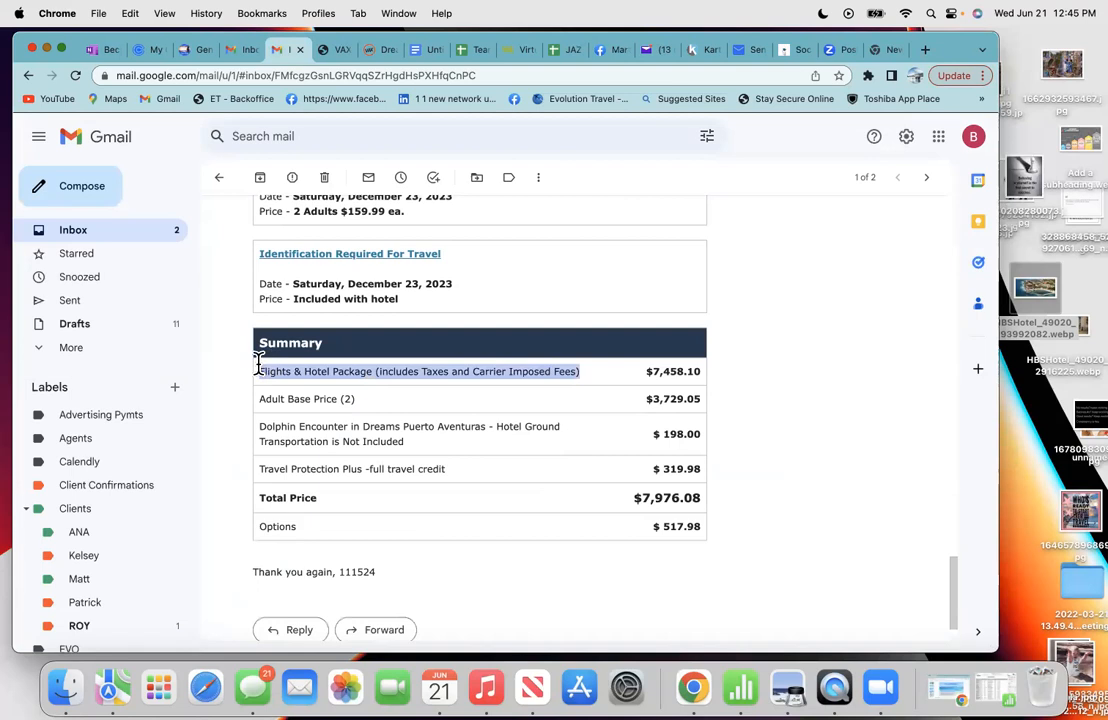
right_click(316, 380)
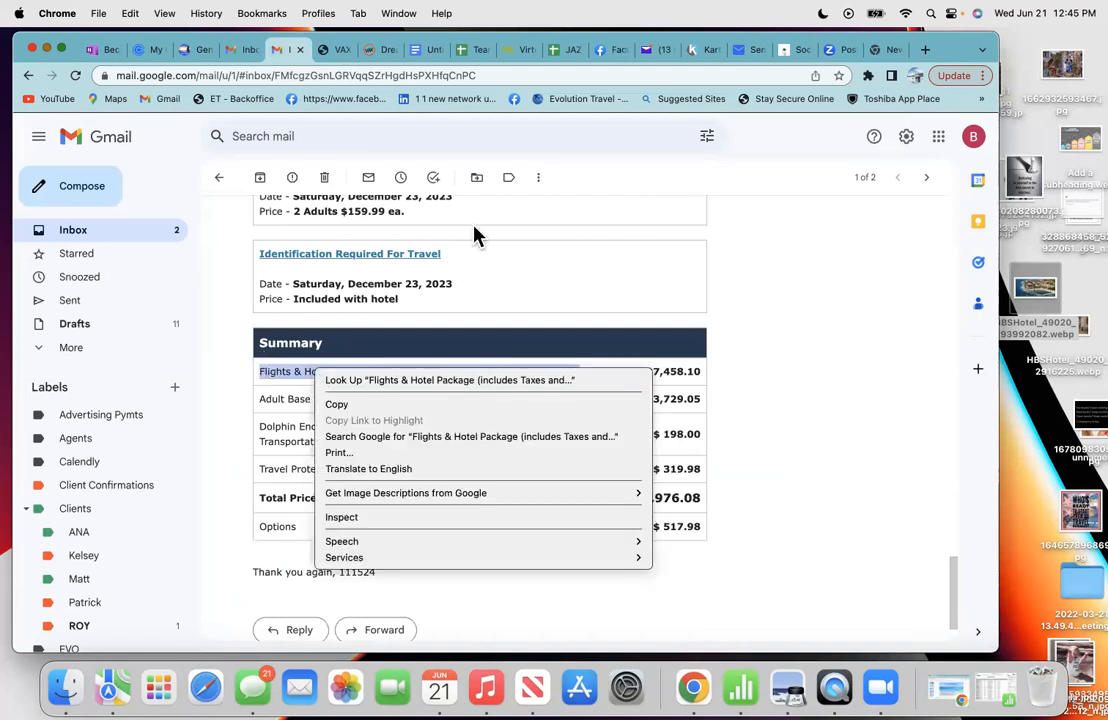
left_click(669, 55)
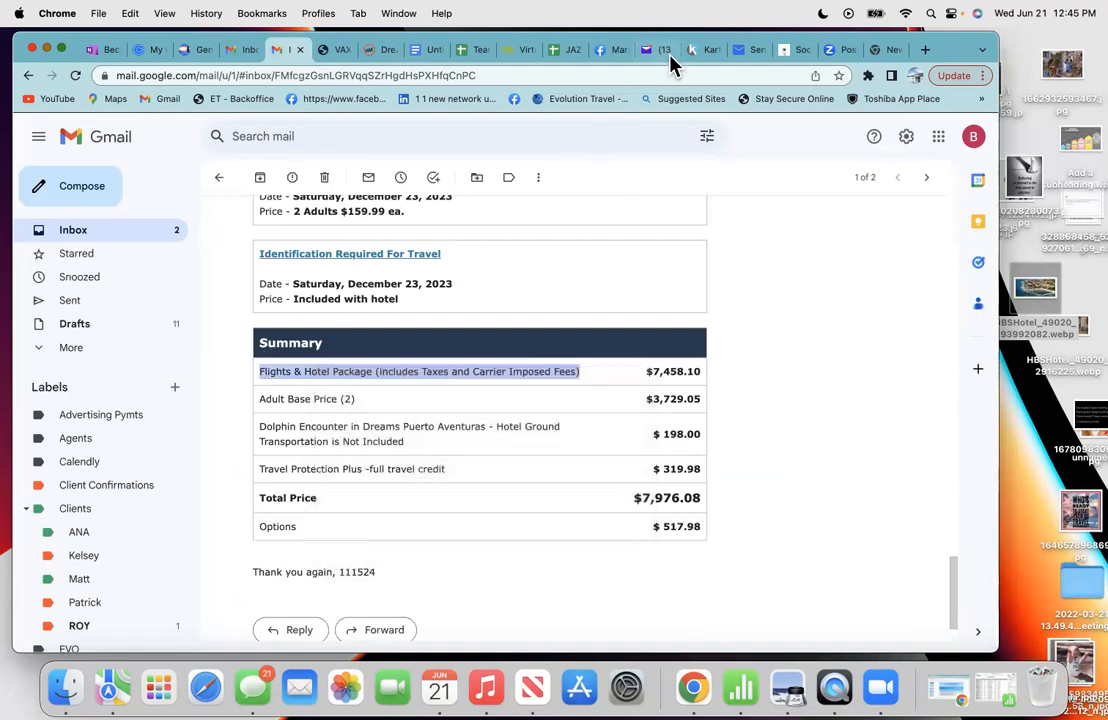
right_click(384, 368)
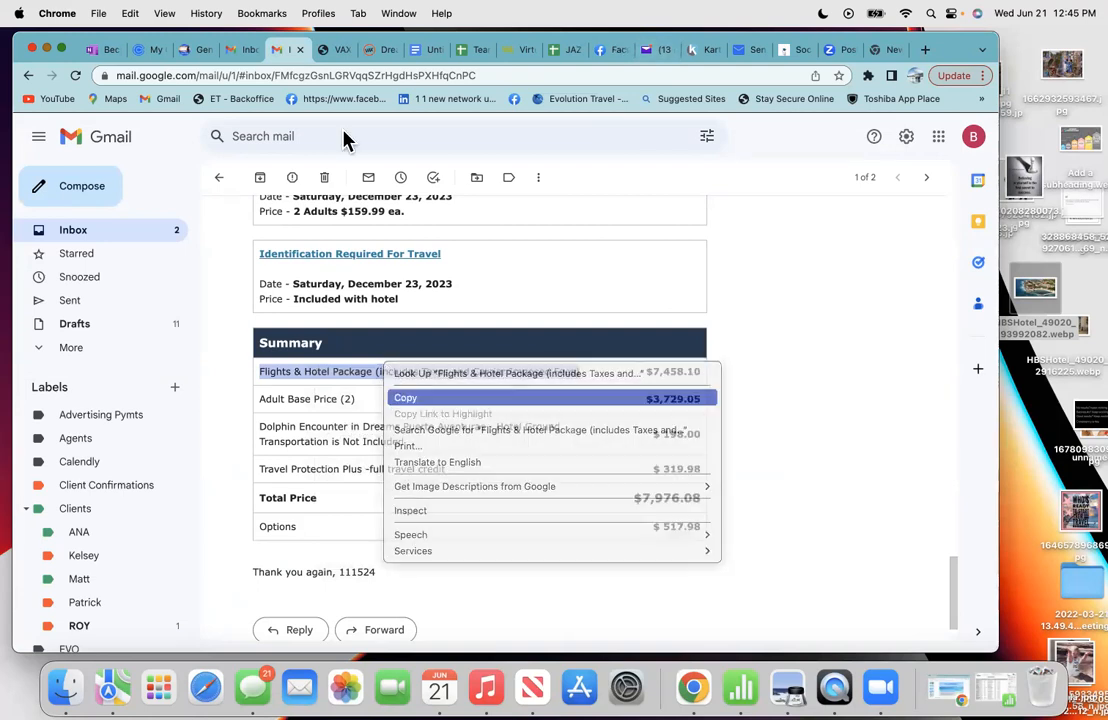
- Paste the Flights & Hotel Package line under SUMMARY unbolded, with its '(includes' fees note on a second line
left_click(422, 52)
scroll(326, 542, "down", 2)
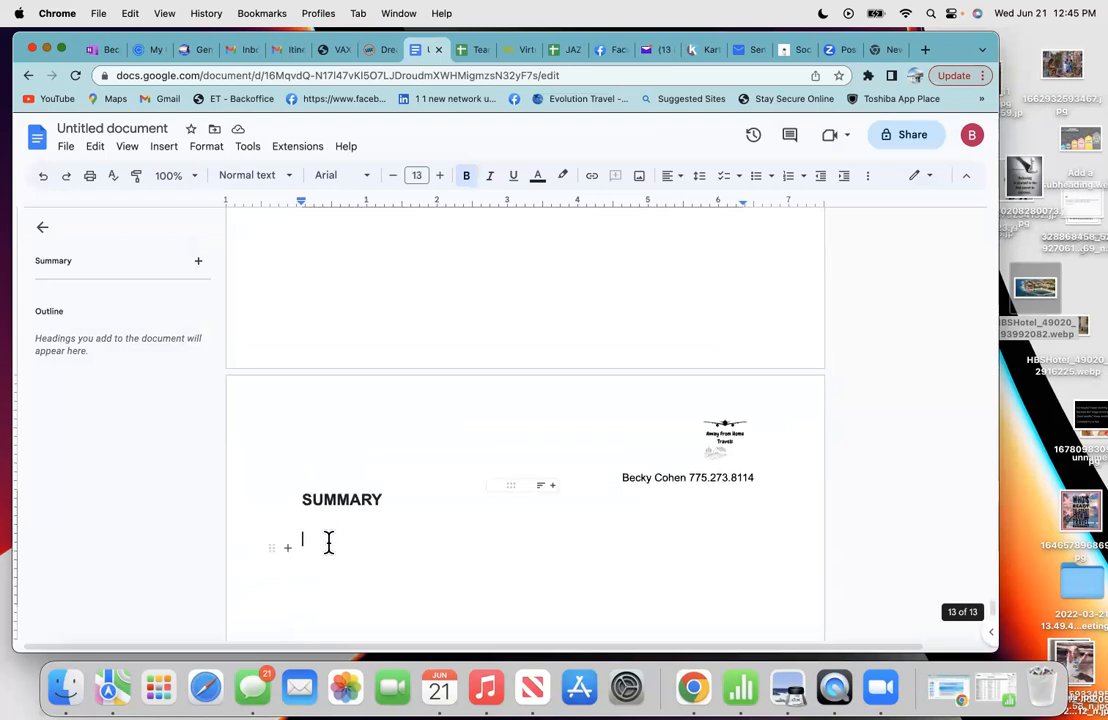
right_click(310, 572)
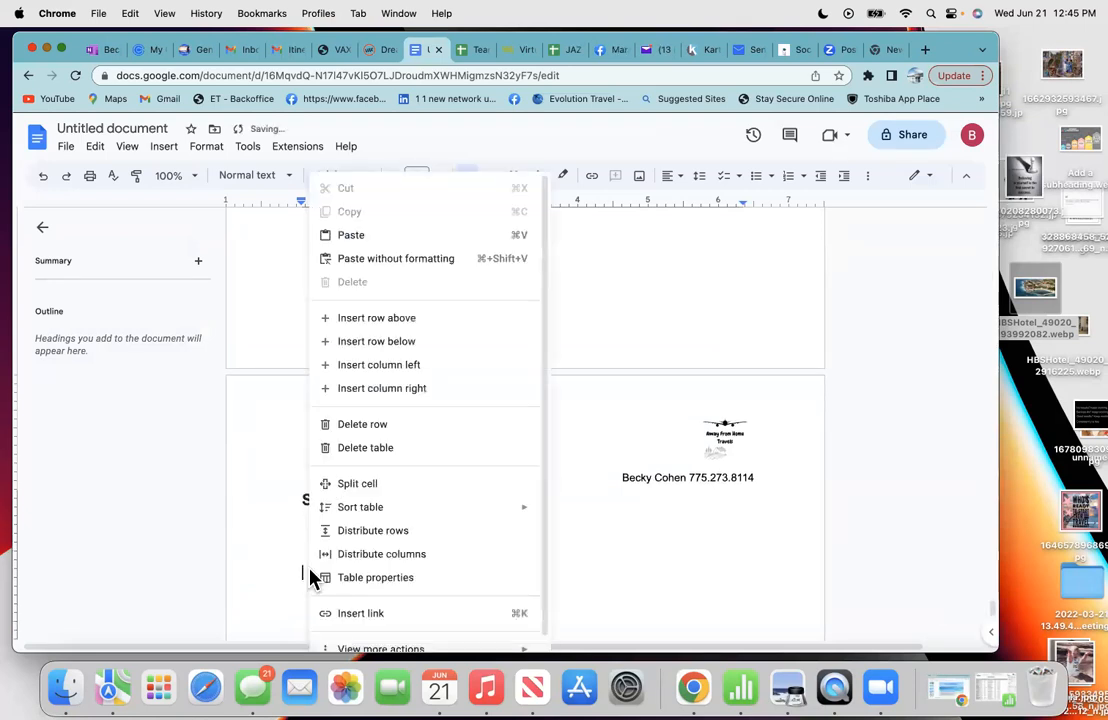
left_click(366, 235)
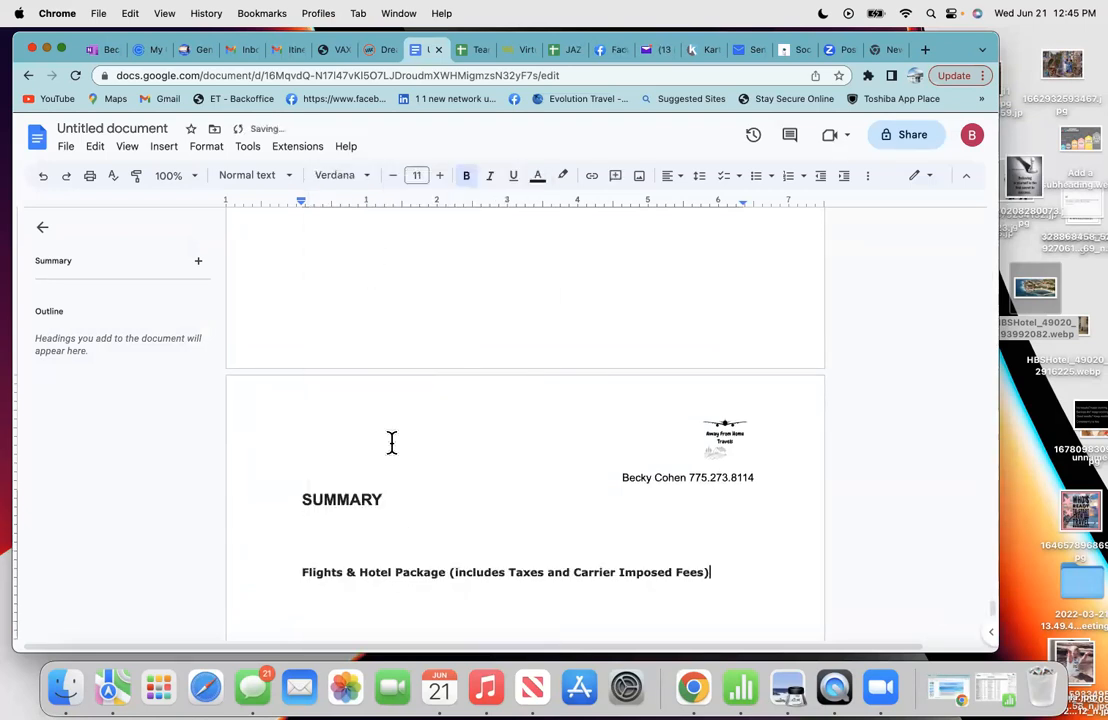
left_click_drag(709, 572, 297, 571)
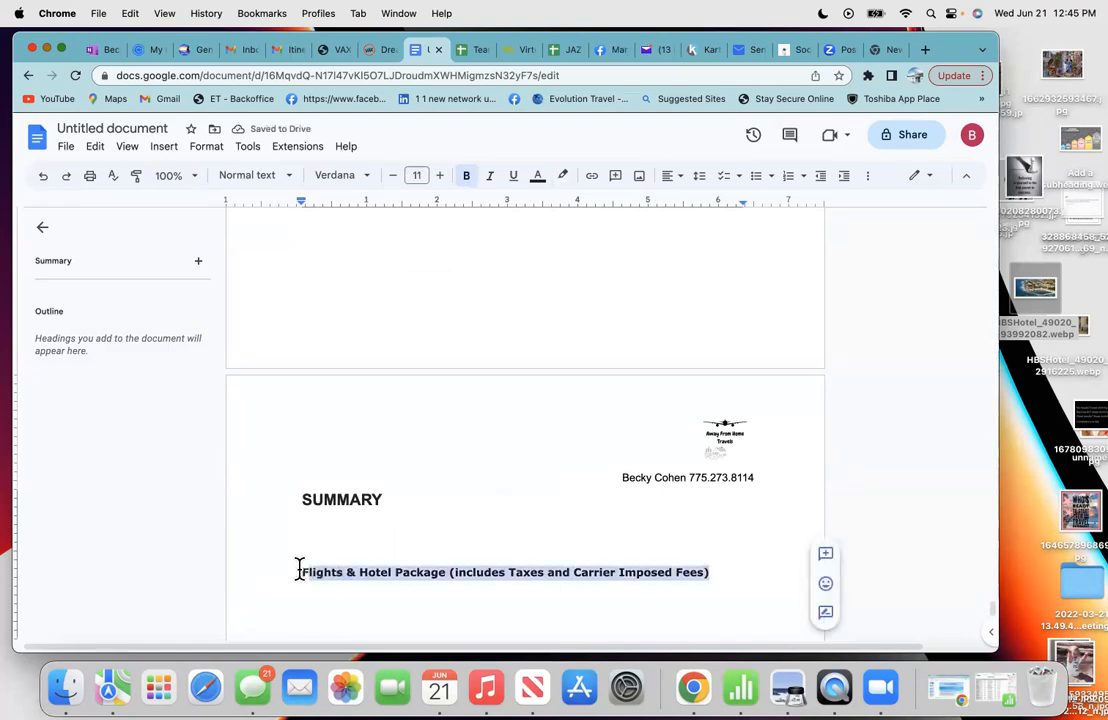
left_click(471, 177)
left_click_drag(491, 526, 463, 550)
left_click(434, 572)
key("Return")
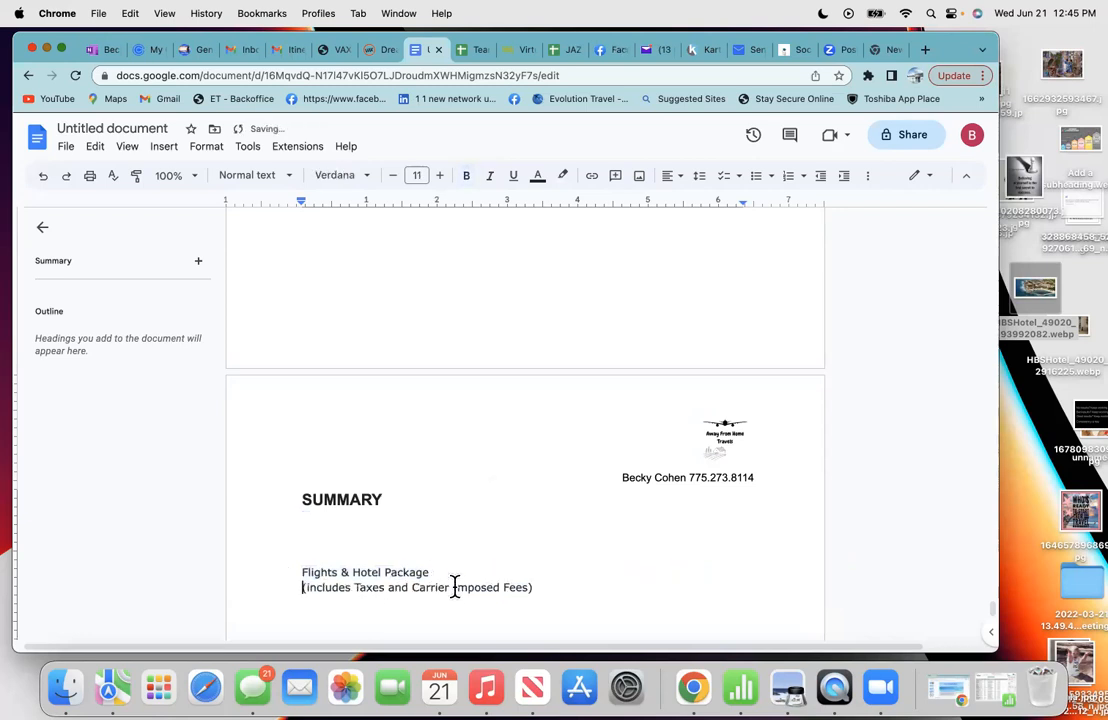
left_click(560, 586)
- Copy the $7,458.10 package price from the booking email beside the Flights & Hotel Package entry
left_click(296, 57)
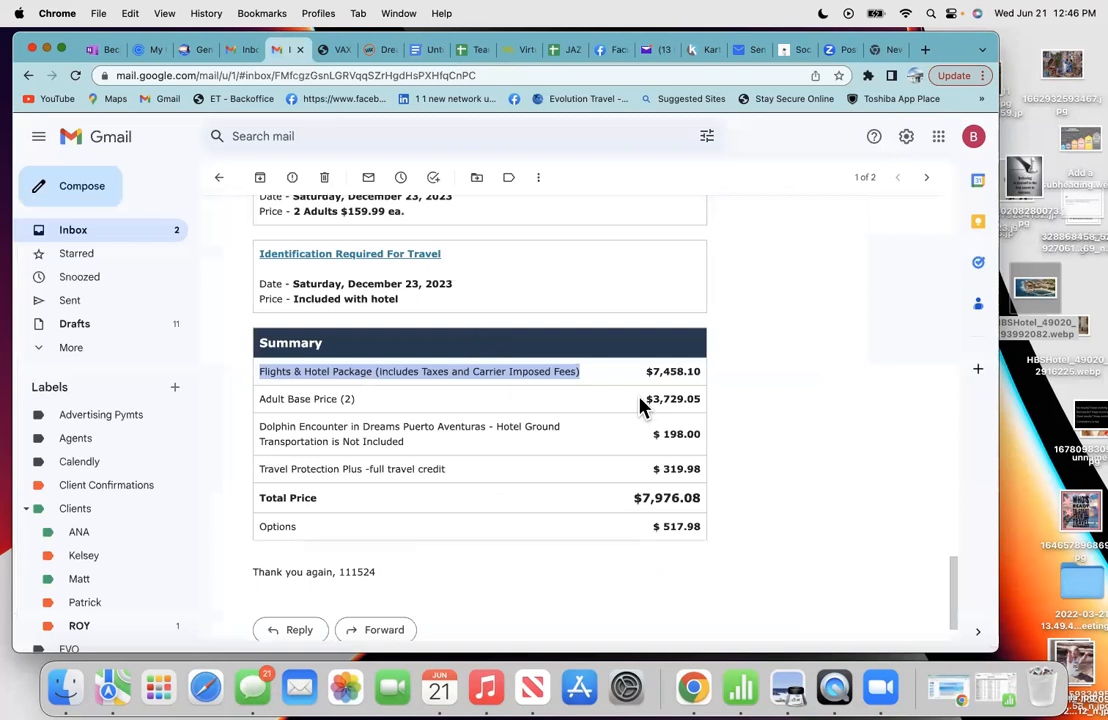
left_click_drag(647, 372, 697, 371)
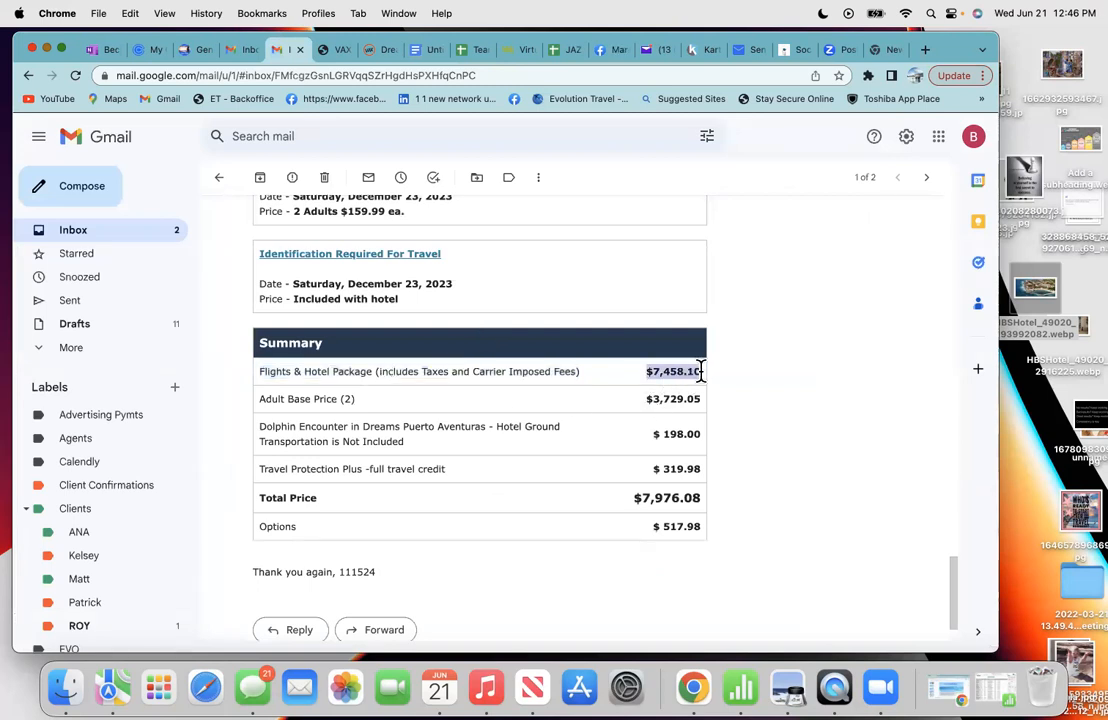
right_click(679, 367)
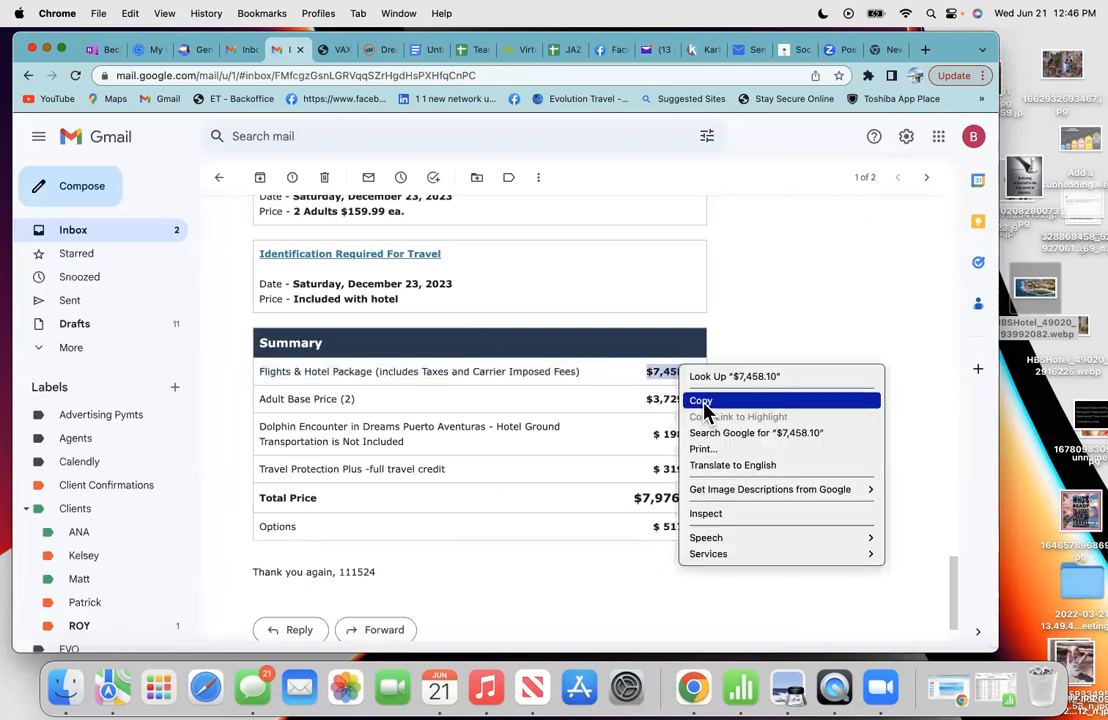
left_click(704, 402)
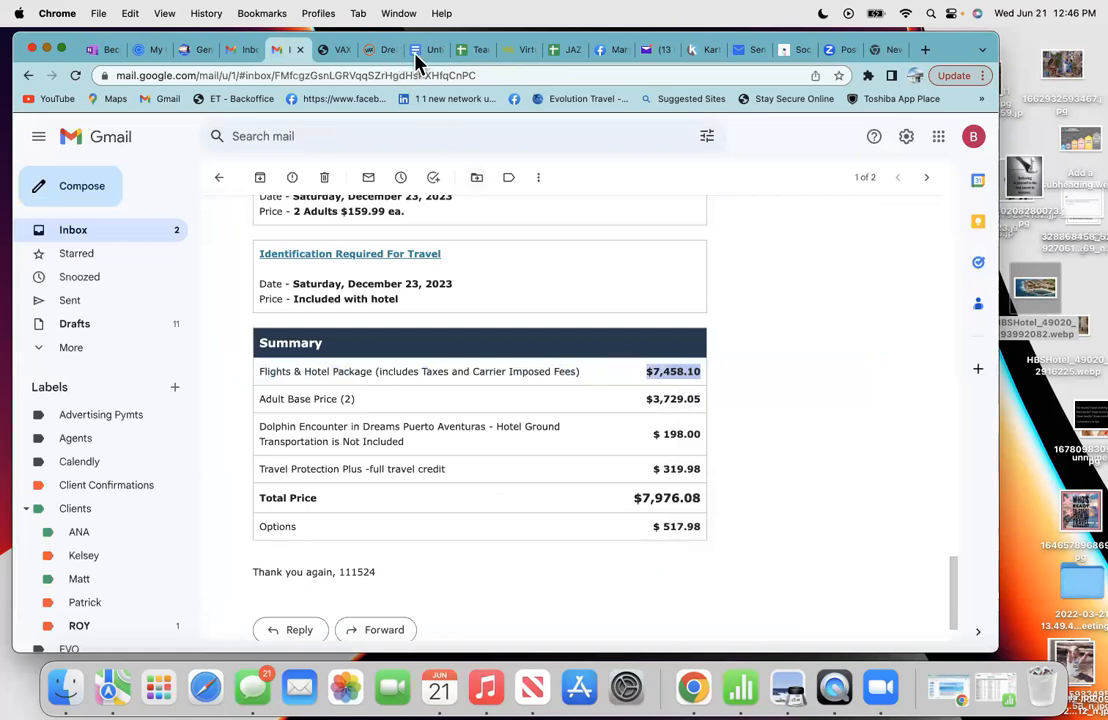
left_click(422, 49)
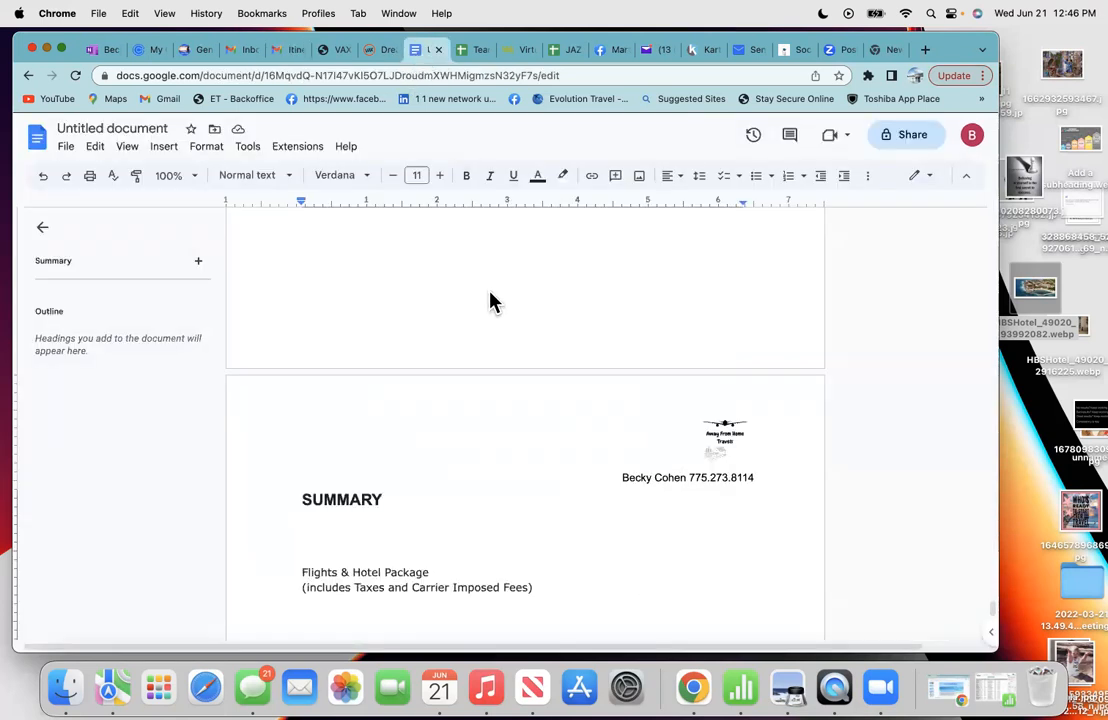
right_click(644, 585)
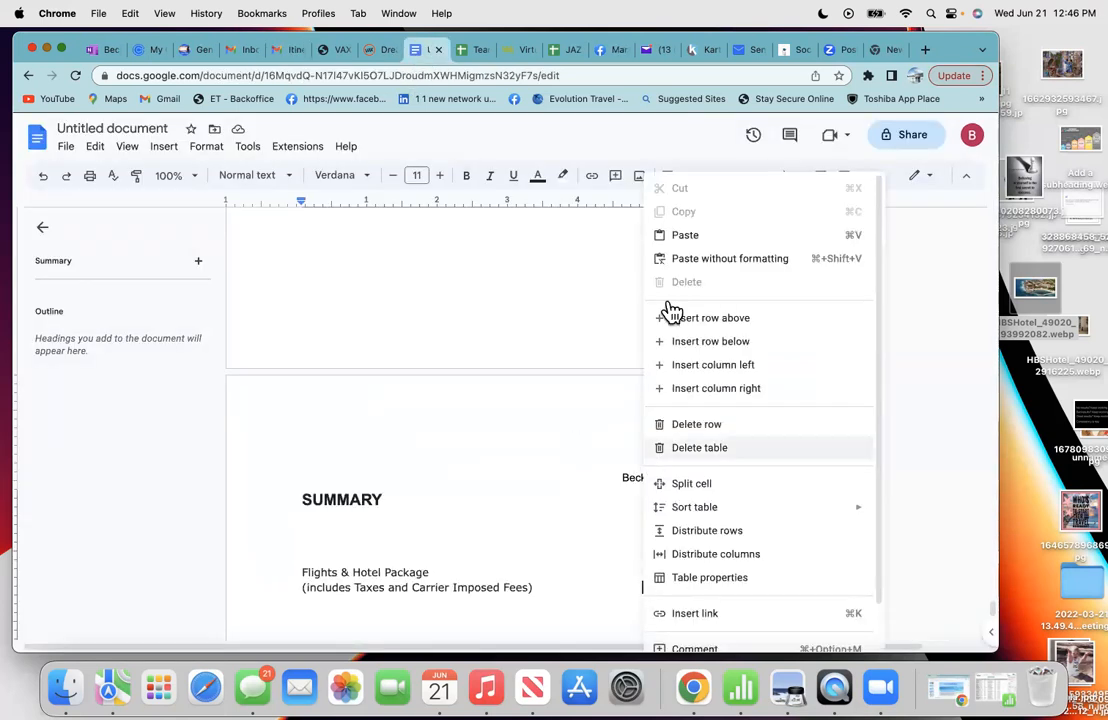
left_click(680, 249)
key("Tab")
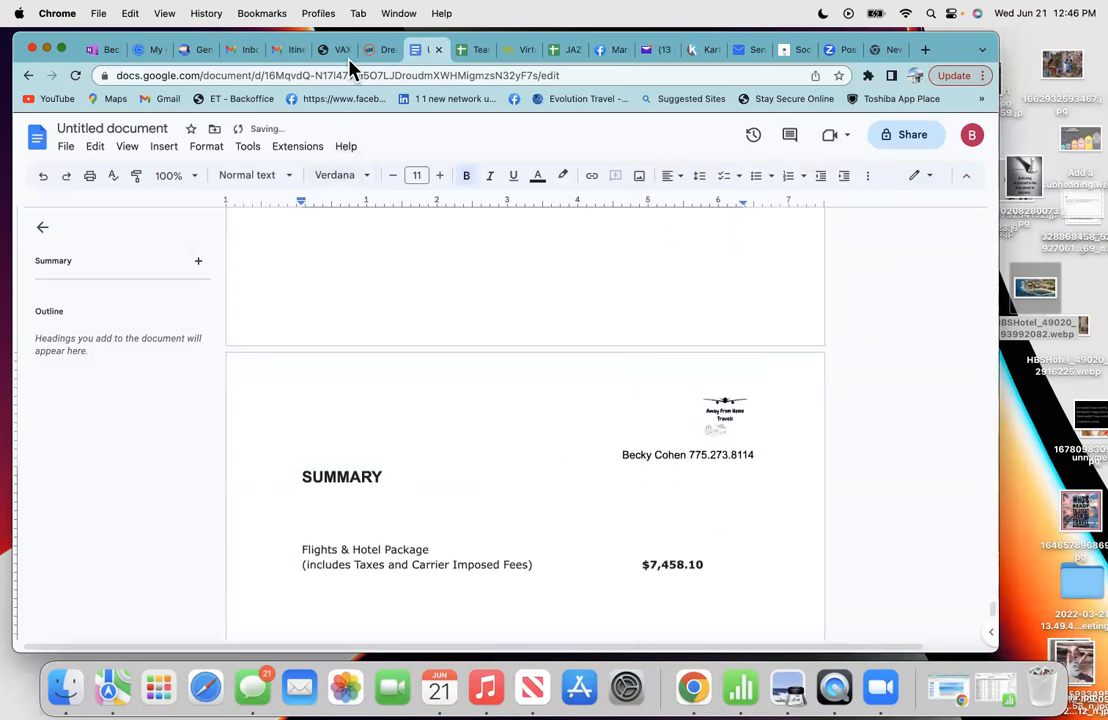
left_click(283, 49)
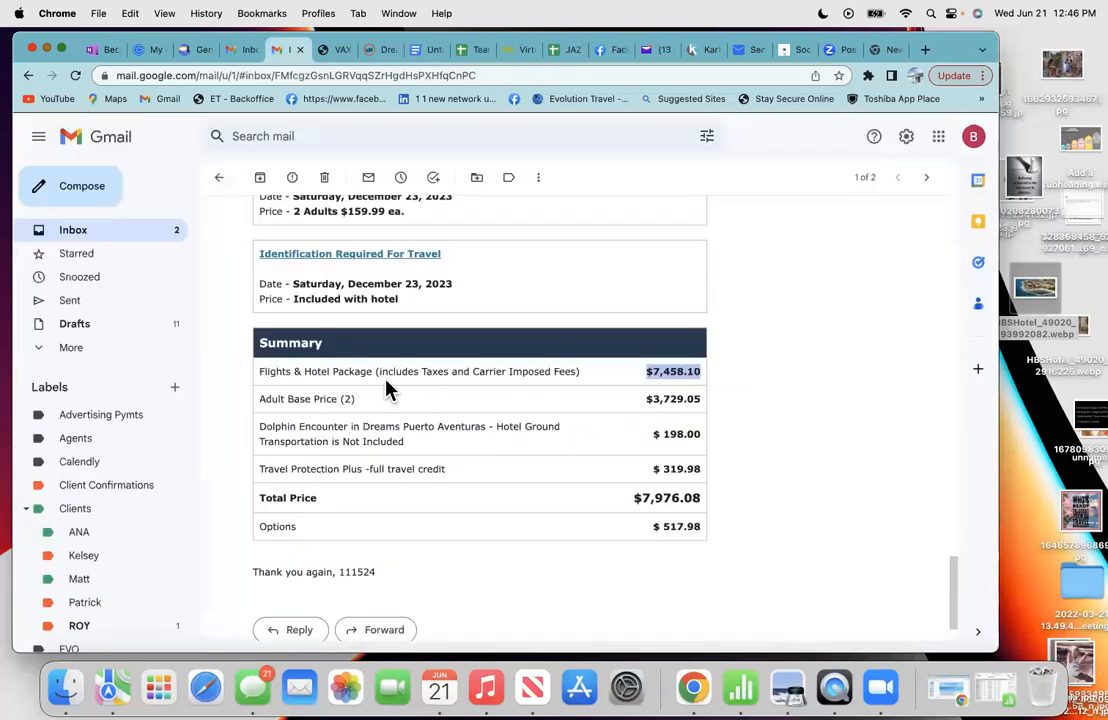
- Copy the Adult Base Price (2) line from the email and paste it, undoing the misplaced paste
left_click_drag(361, 401, 253, 399)
right_click(300, 398)
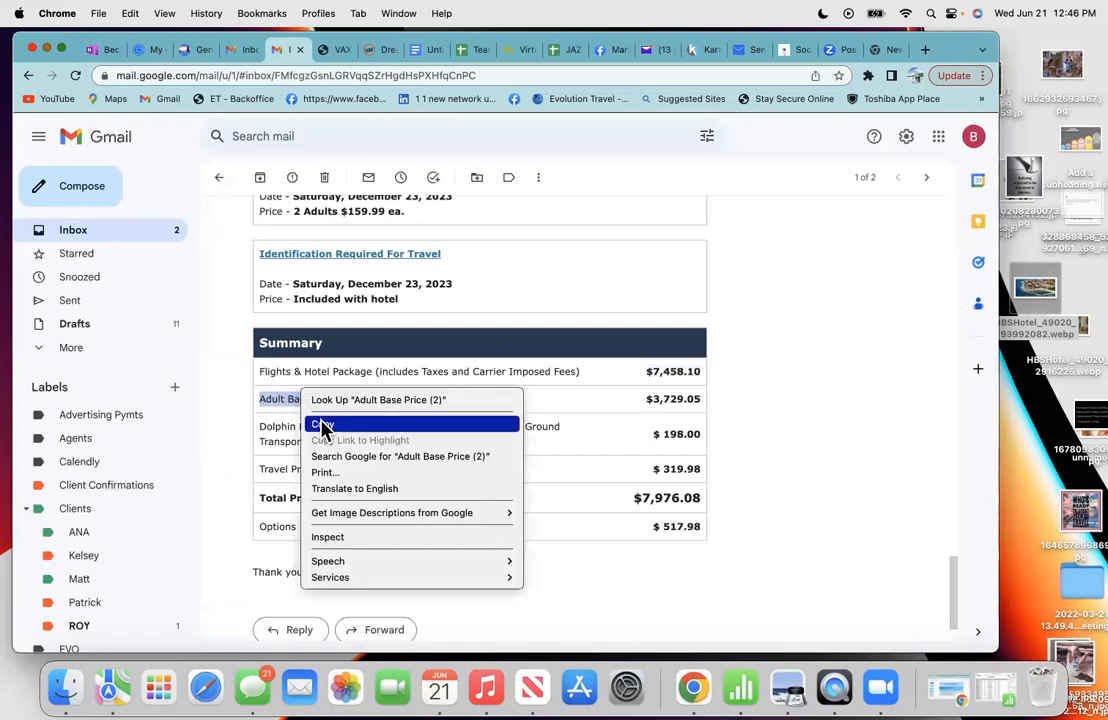
left_click(420, 52)
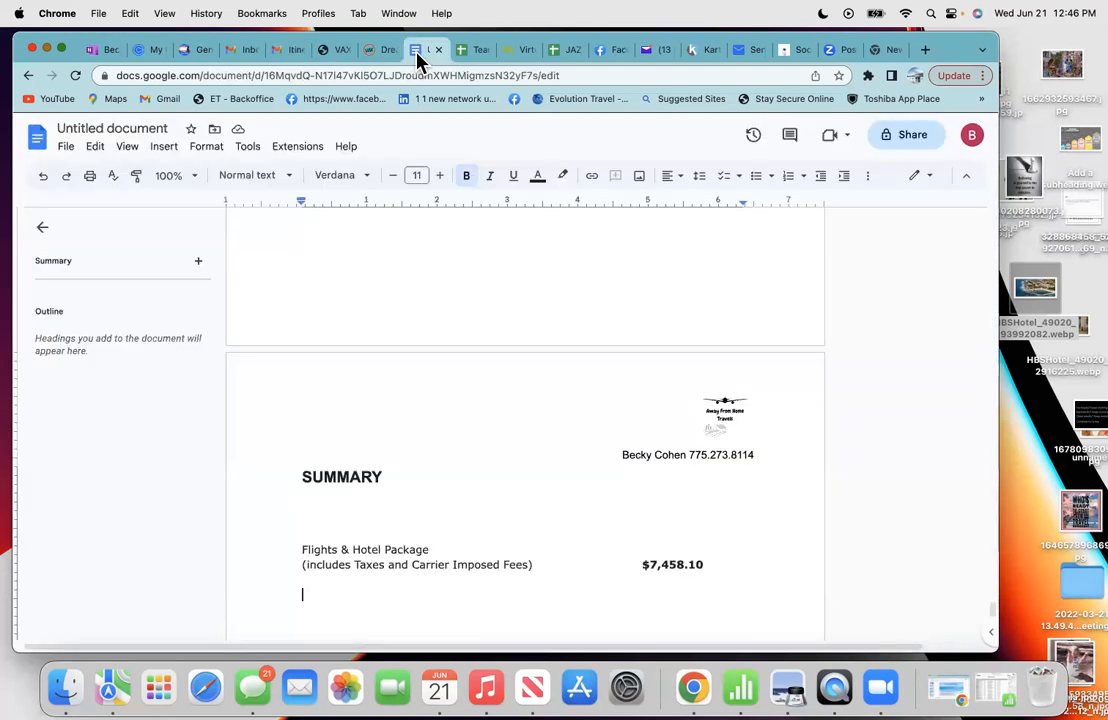
right_click(302, 595)
left_click(356, 185)
scroll(403, 360, "up", 3)
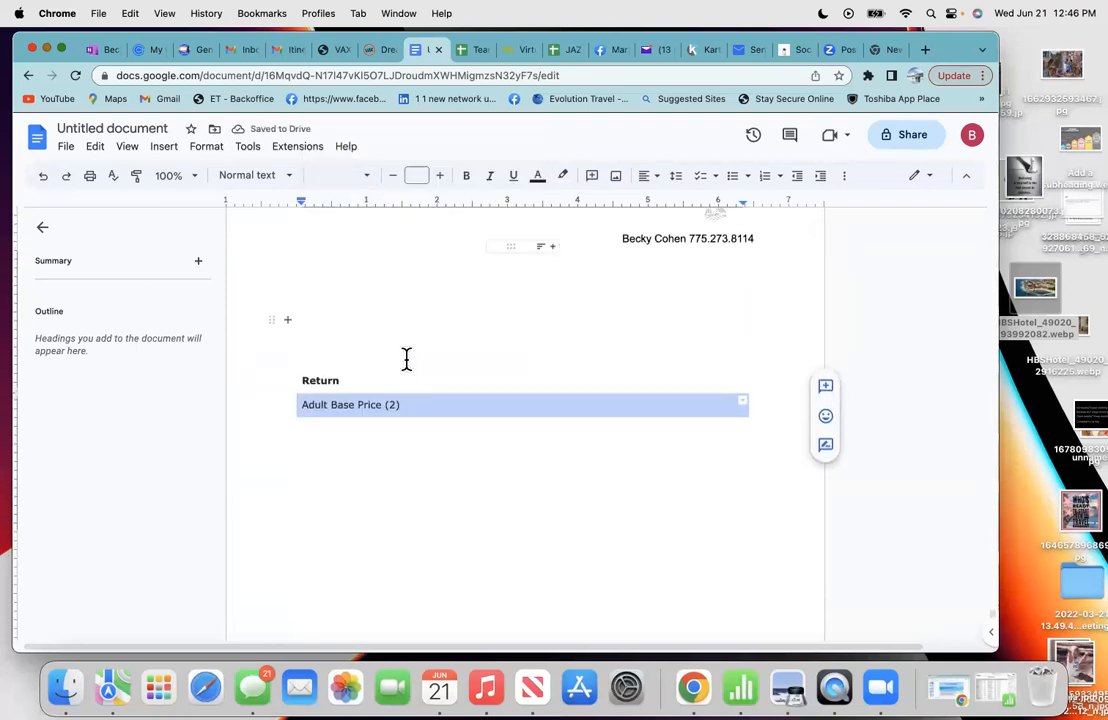
left_click(43, 175)
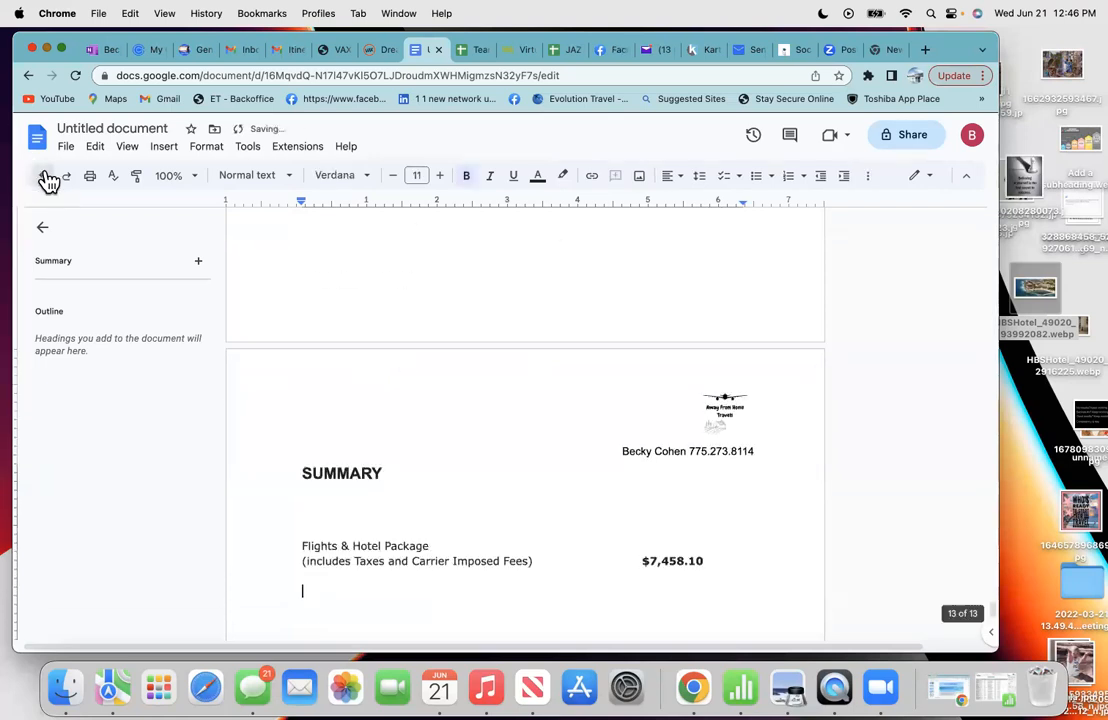
- Retry pasting the line below the package entry, undoing each wrongly placed paste
scroll(349, 416, "down", 2)
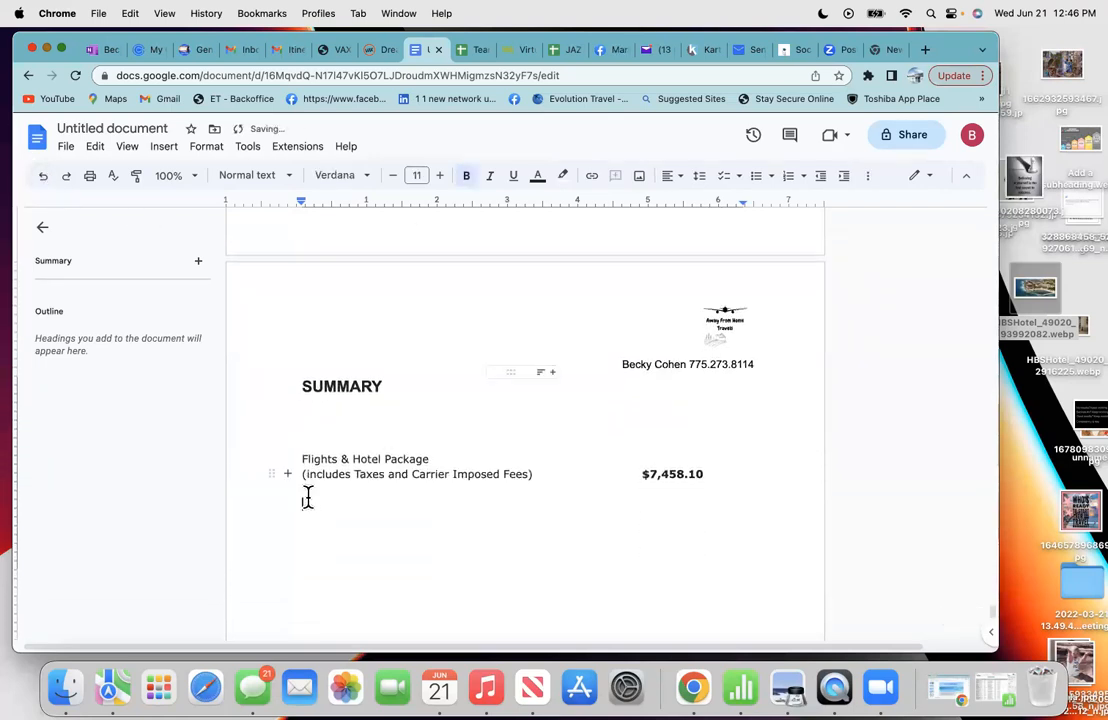
right_click(307, 493)
left_click(349, 237)
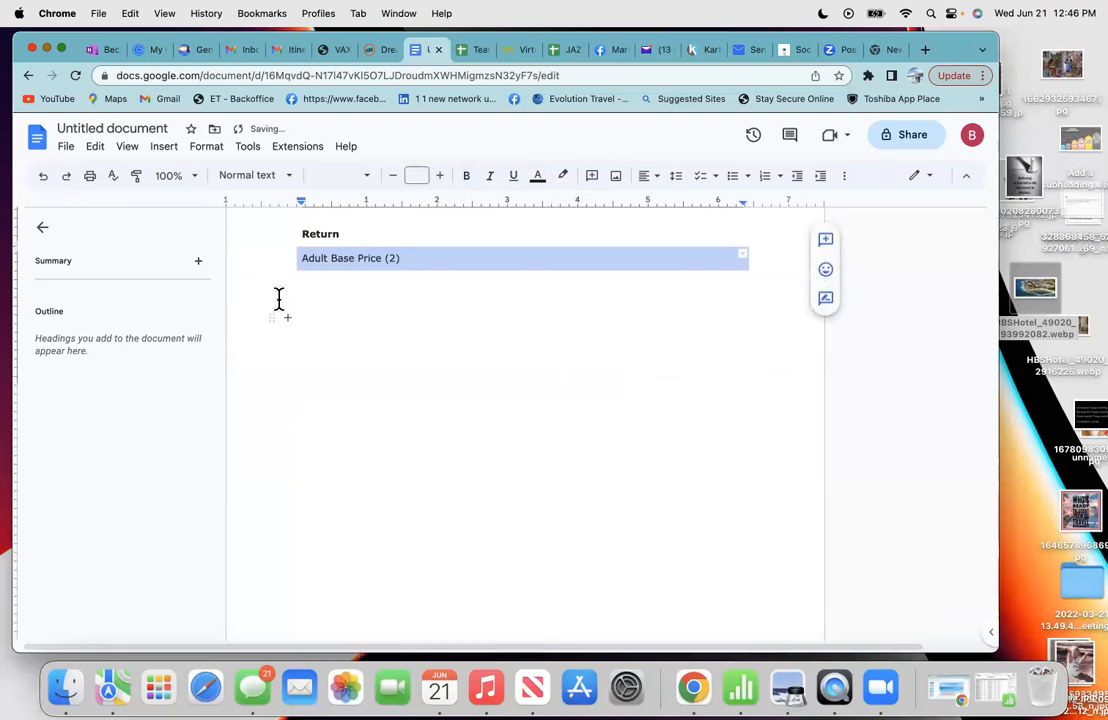
key("BackSpace")
left_click(47, 182)
left_click(47, 182)
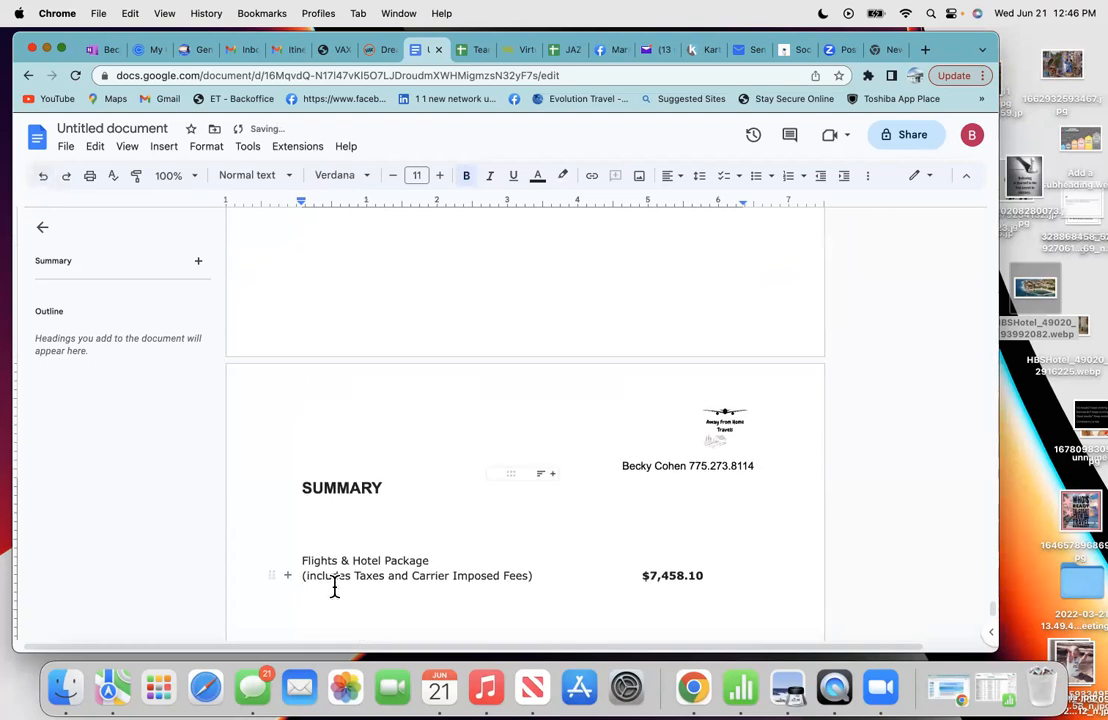
scroll(320, 590, "down", 1)
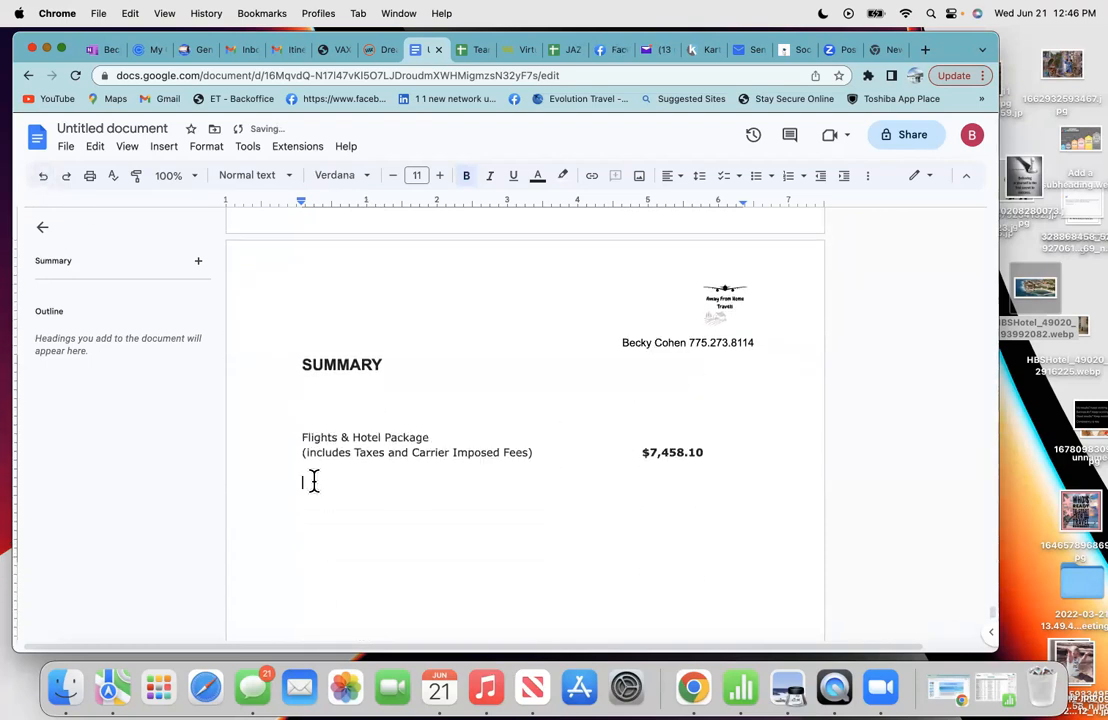
right_click(314, 481)
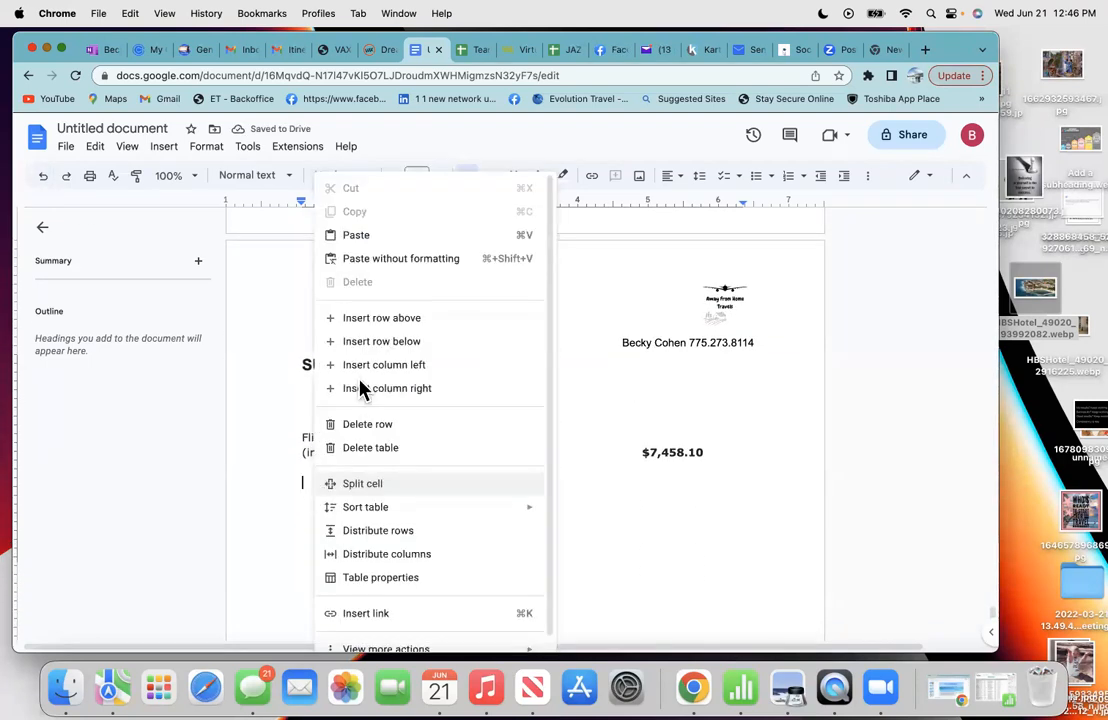
left_click(362, 244)
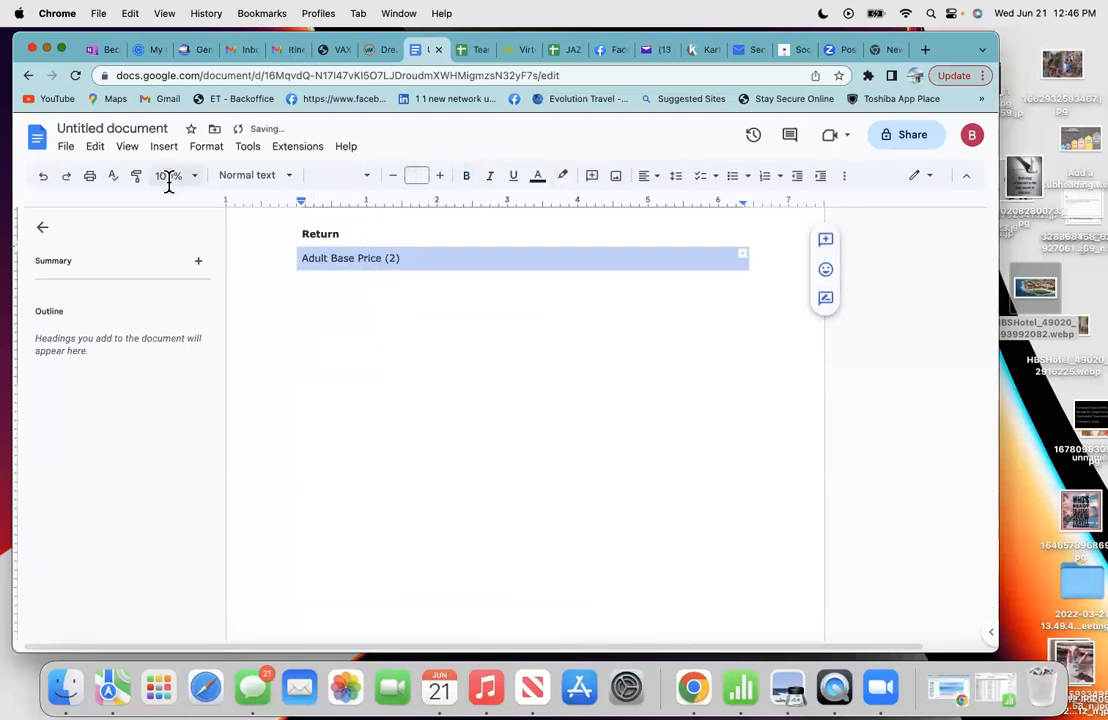
left_click(43, 176)
scroll(355, 460, "down", 1)
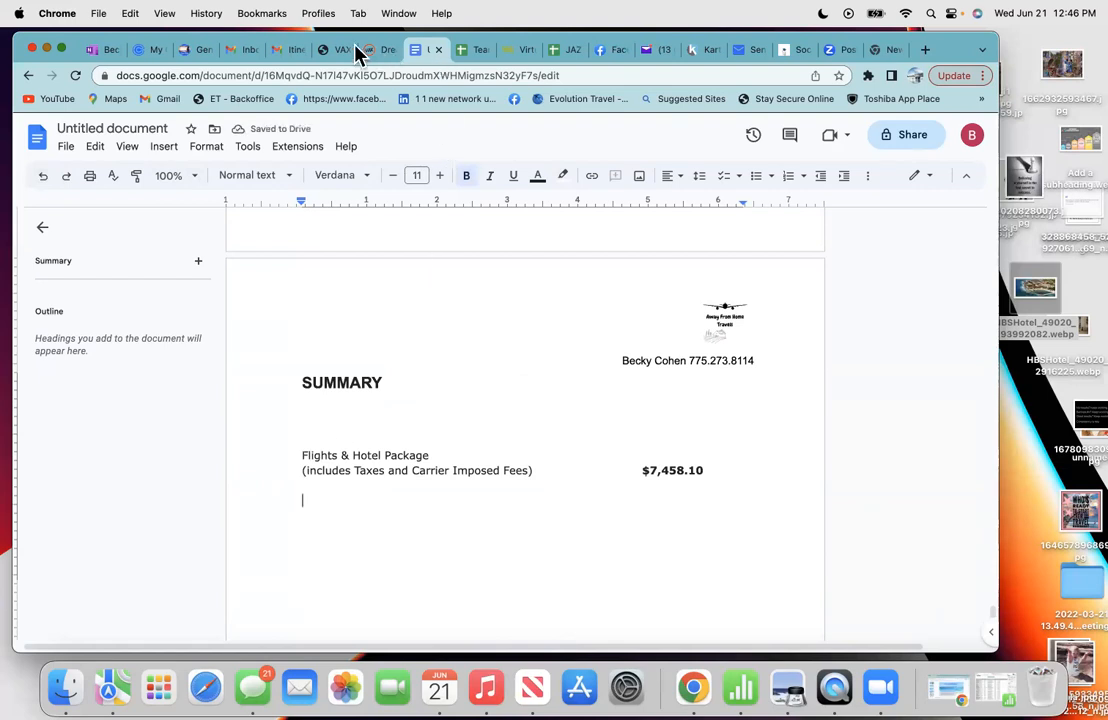
- Type 'Adult Base Price (2)' beneath the package entry and remove its bold formatting
left_click(291, 50)
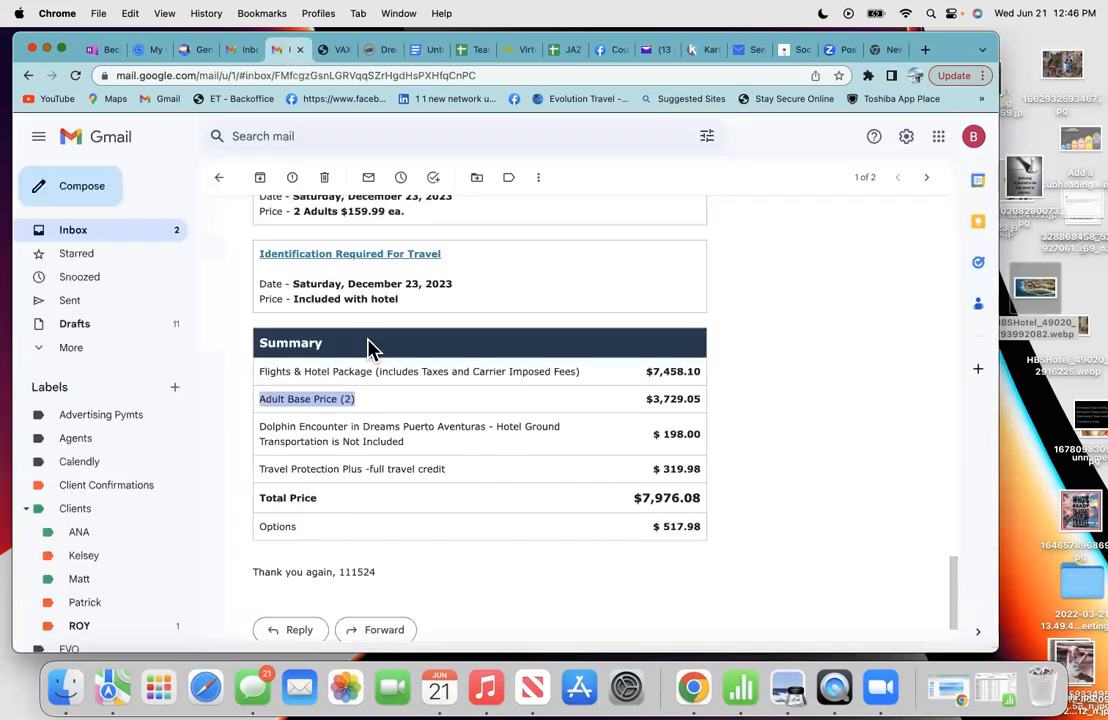
left_click(360, 408)
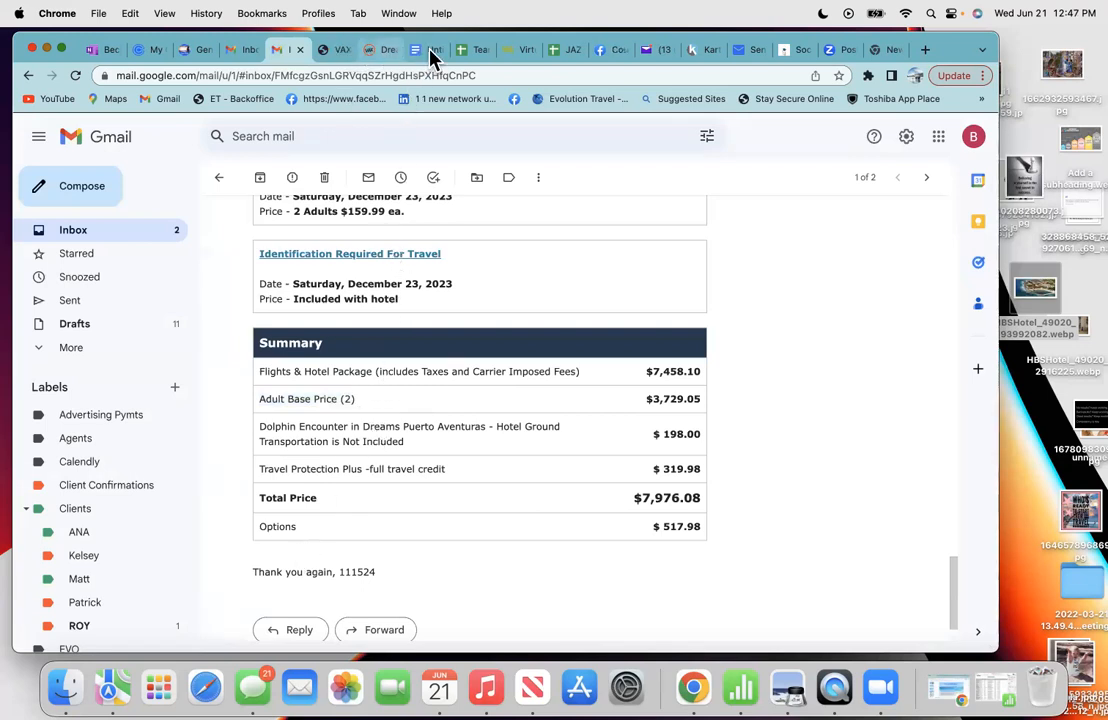
left_click(430, 50)
type("Adult")
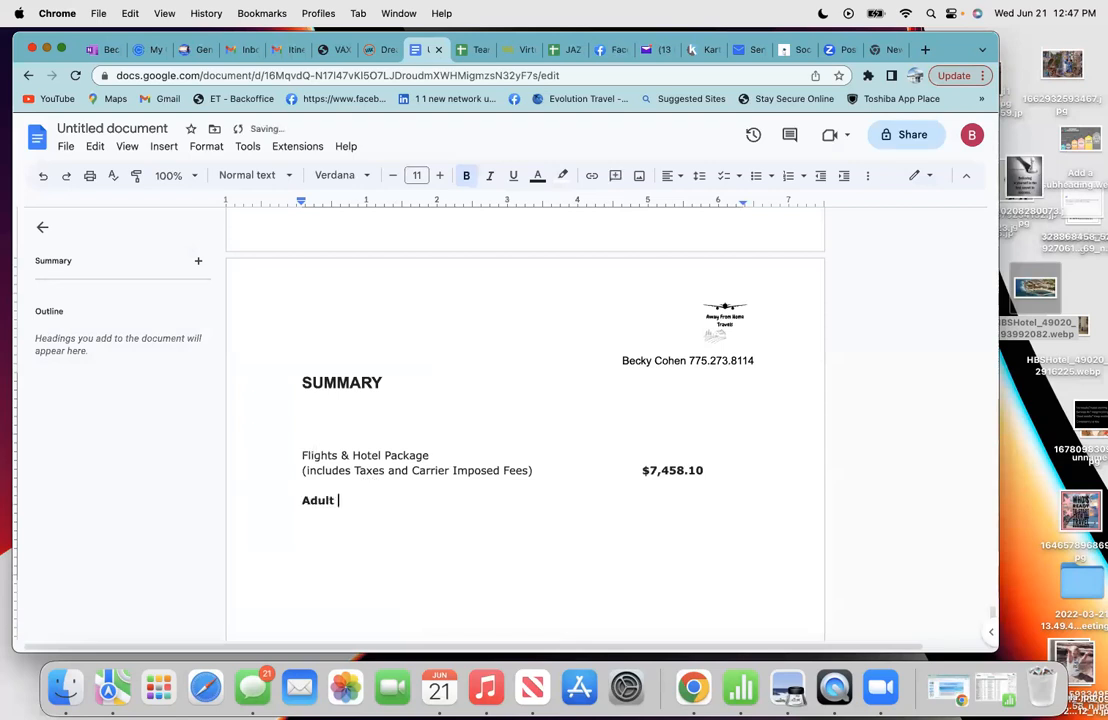
type(" Base Price (2x")
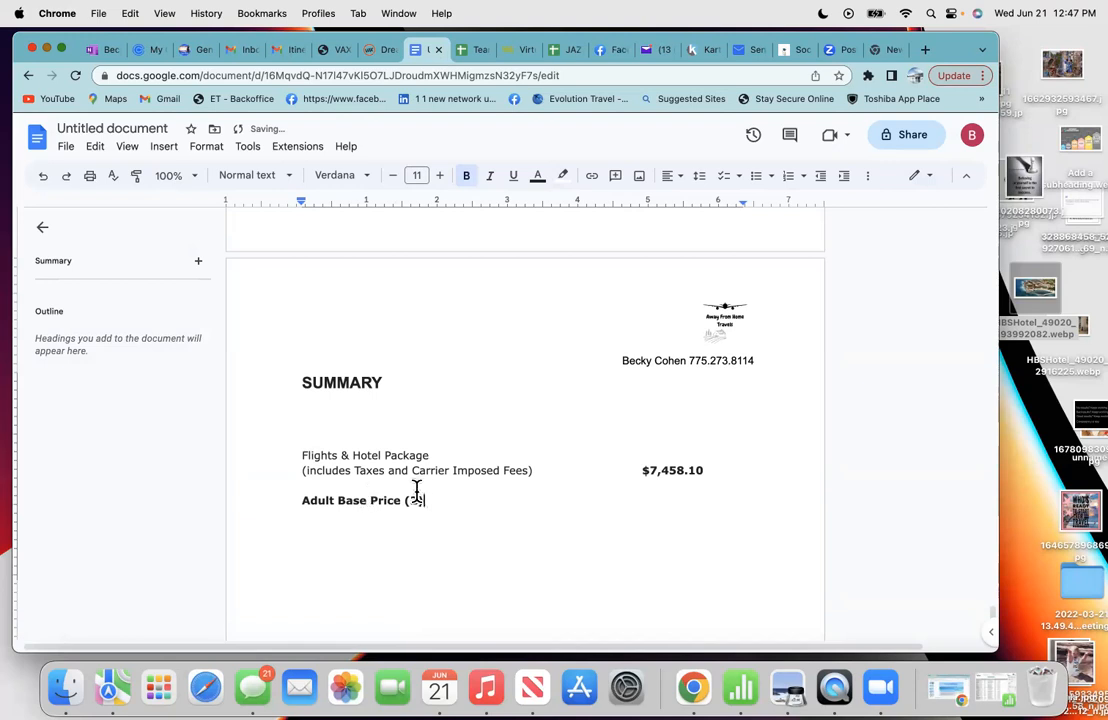
left_click_drag(429, 499, 301, 497)
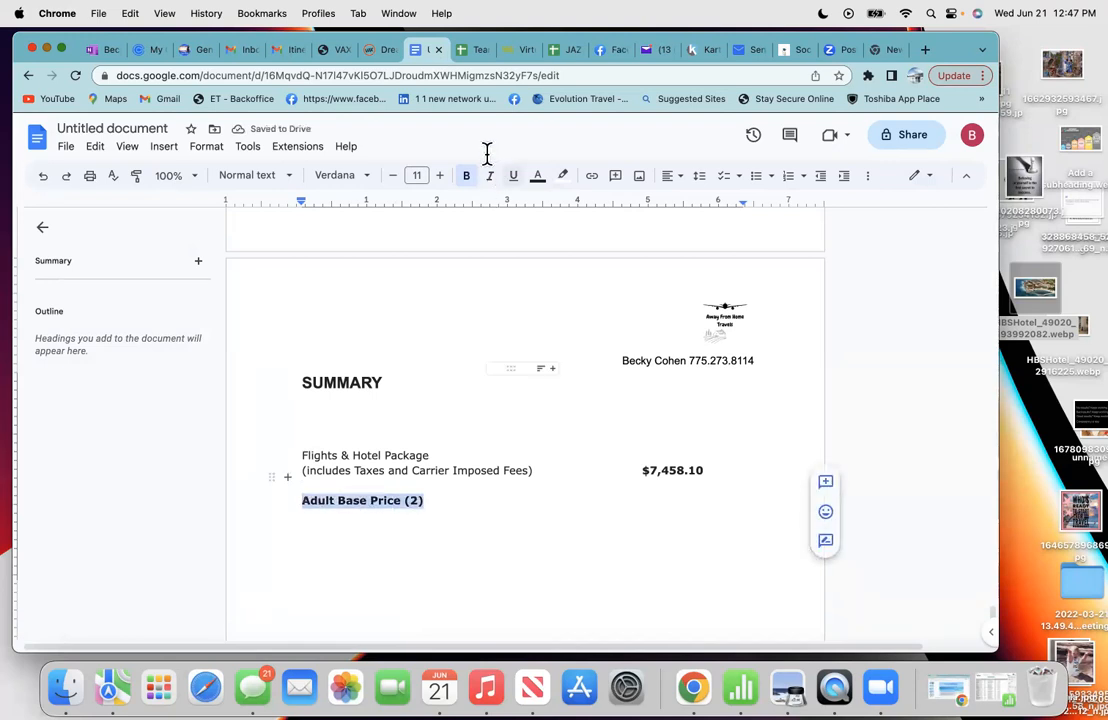
left_click(467, 176)
left_click(646, 494)
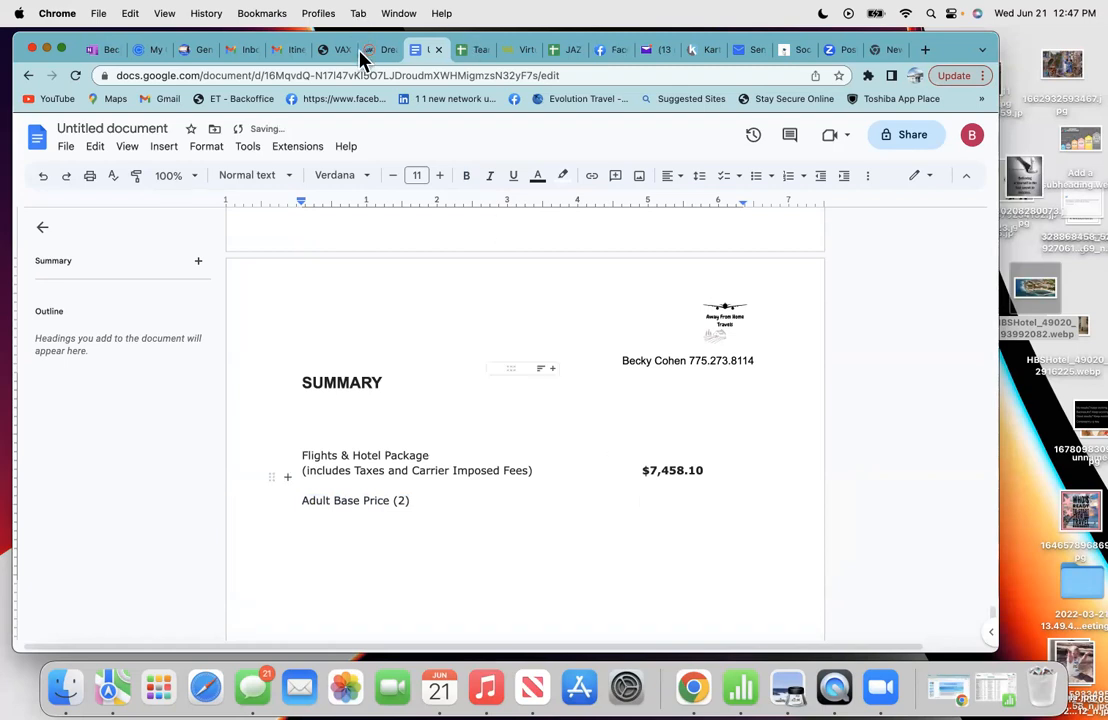
left_click(287, 50)
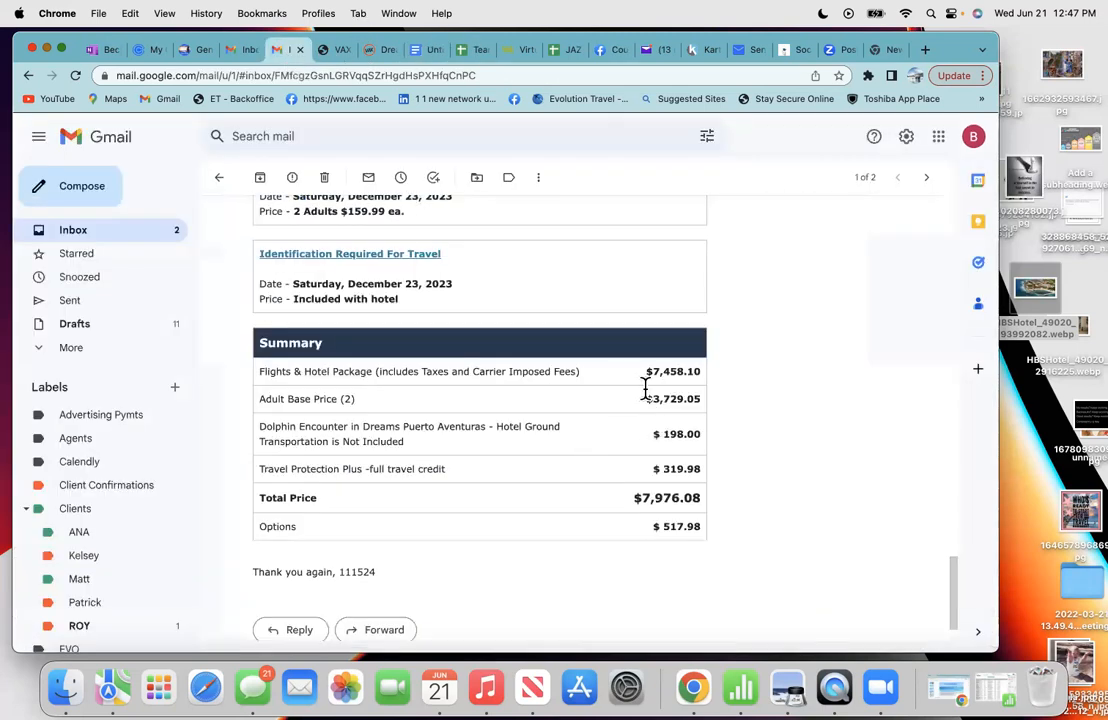
- Copy the $3,729.05 amount from the email beside Adult Base Price (2) in the summary
left_click_drag(647, 396, 698, 398)
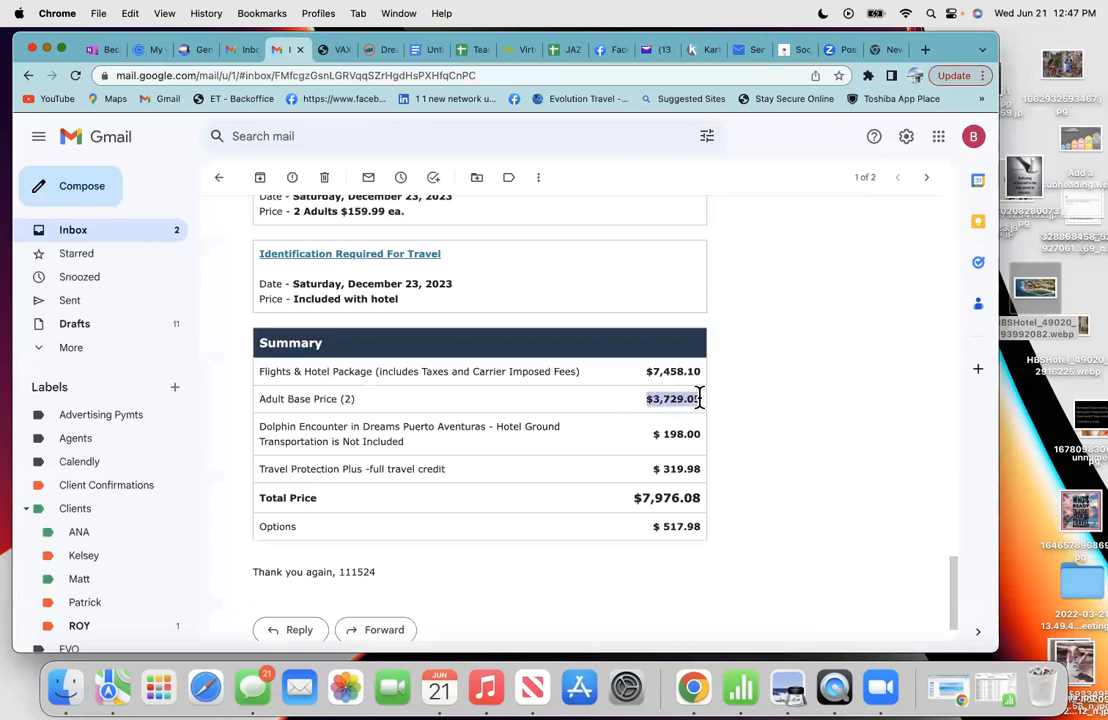
right_click(681, 400)
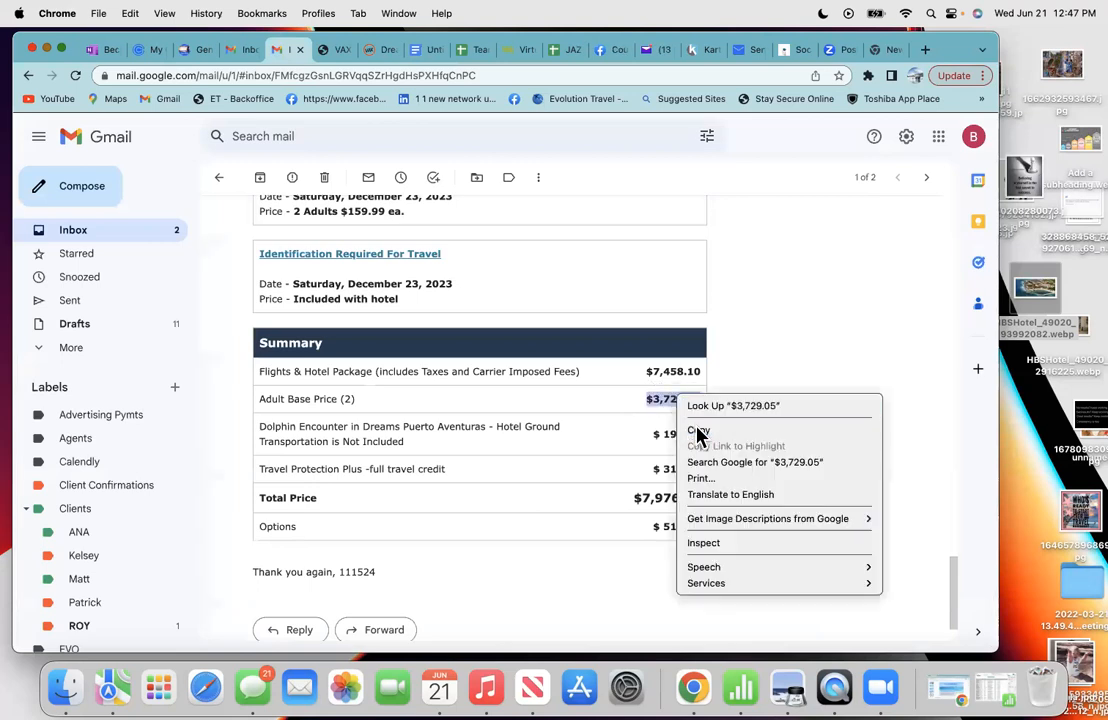
left_click(698, 432)
left_click(415, 52)
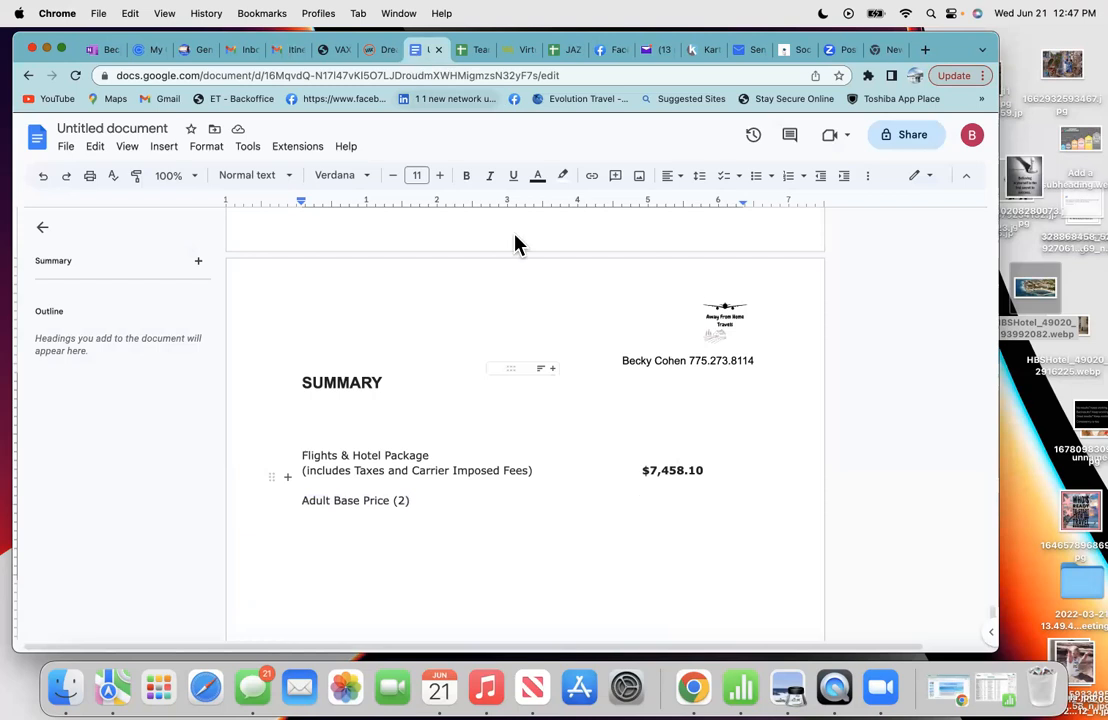
right_click(641, 499)
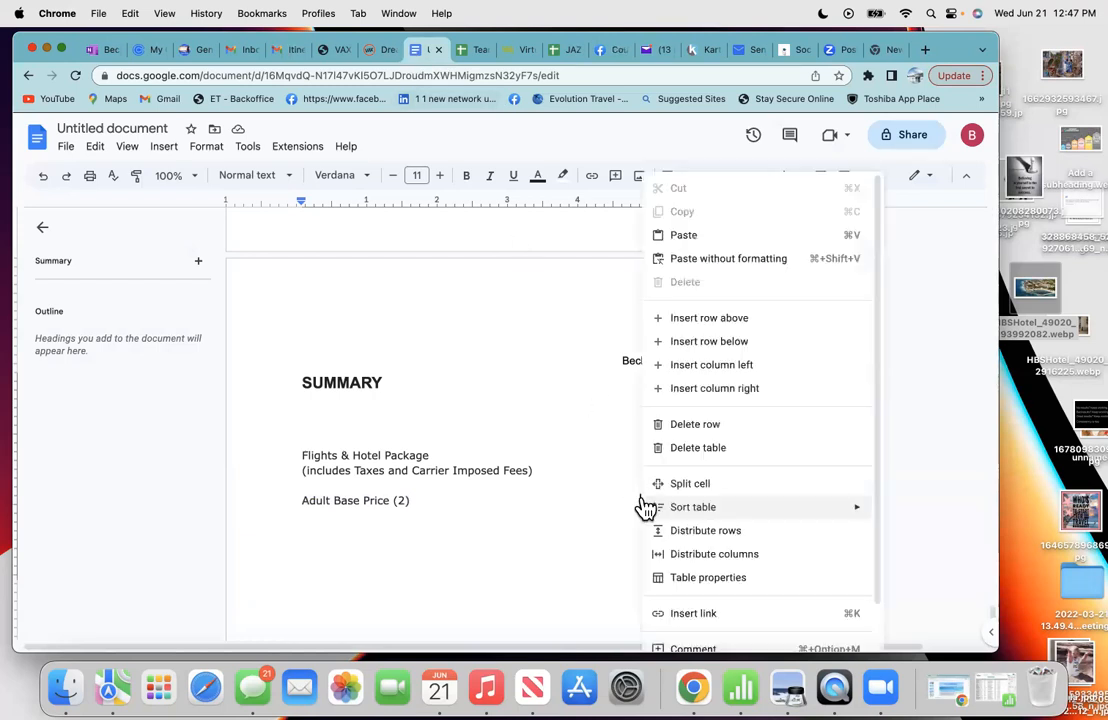
left_click(684, 236)
key("Tab")
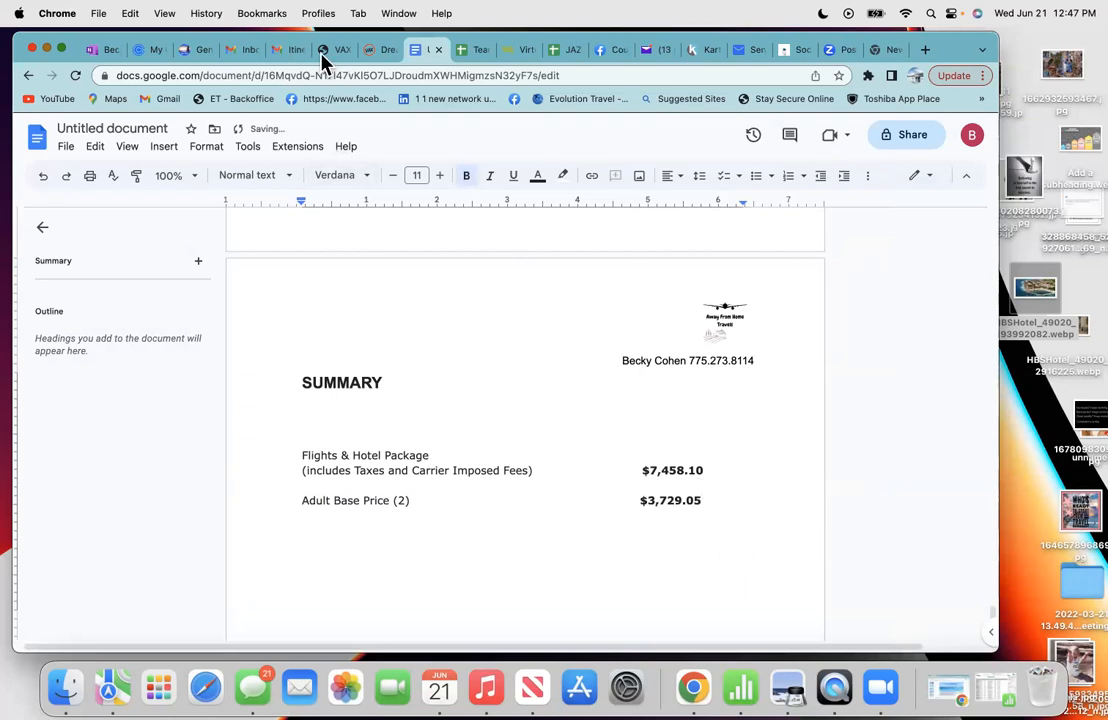
- Paste the 'Travel Protection Plus -full travel credit' line below it and make it non-bold
left_click(284, 52)
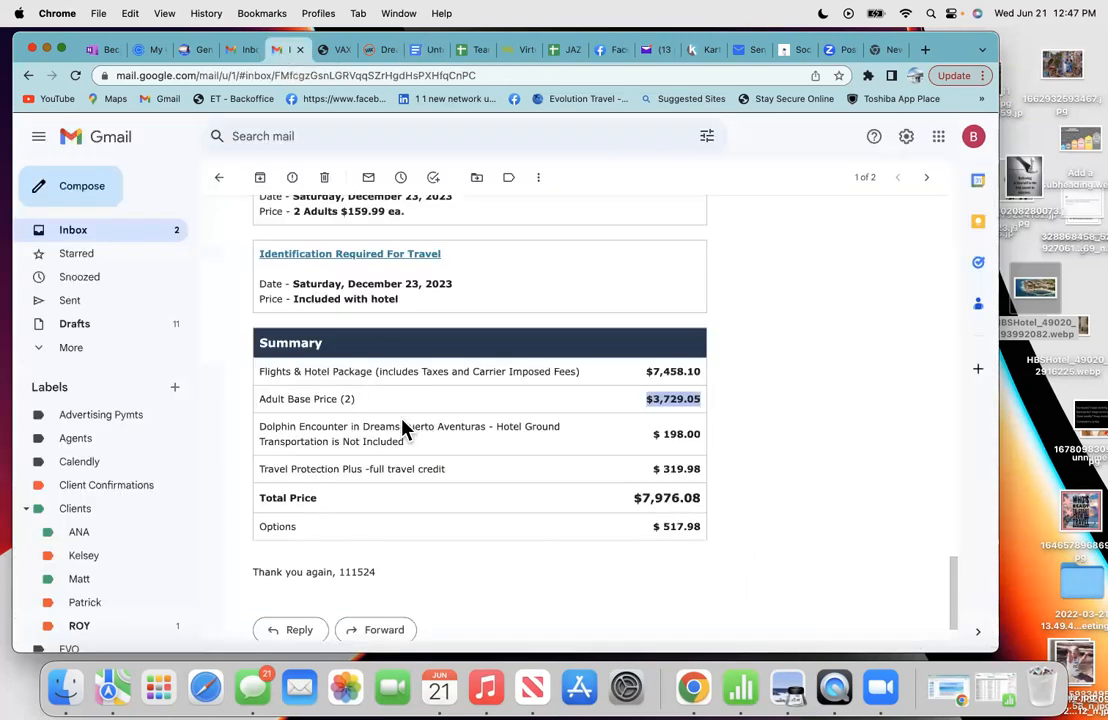
left_click(451, 463)
left_click_drag(450, 470, 257, 467)
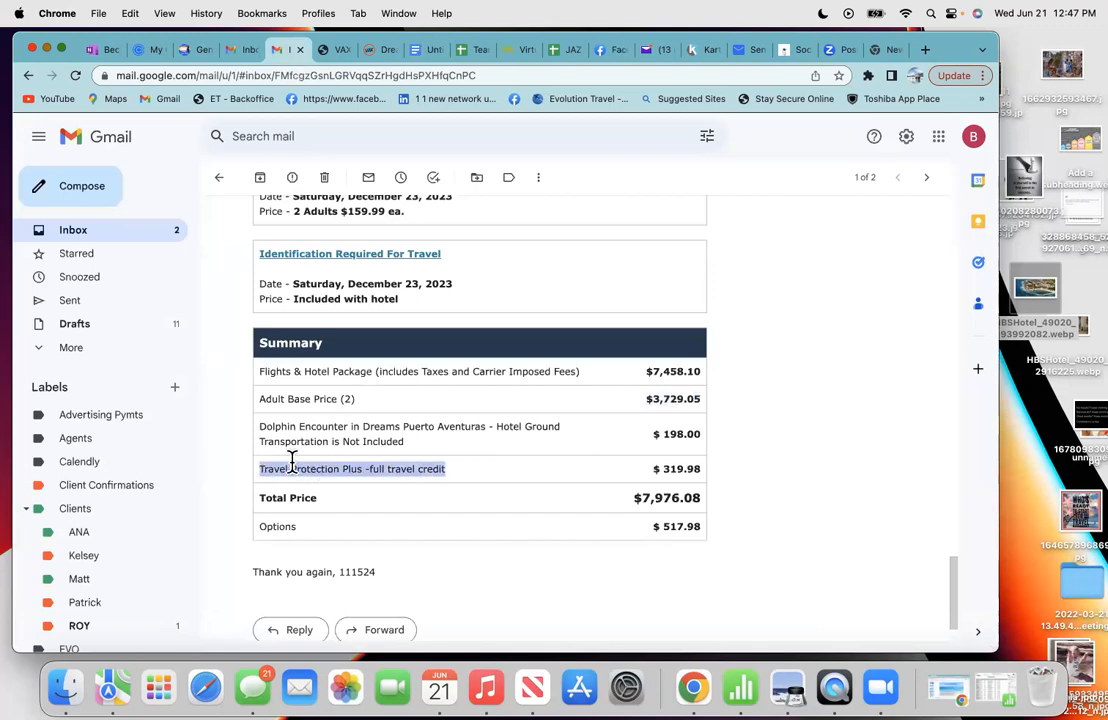
right_click(322, 471)
left_click(336, 490)
left_click(420, 50)
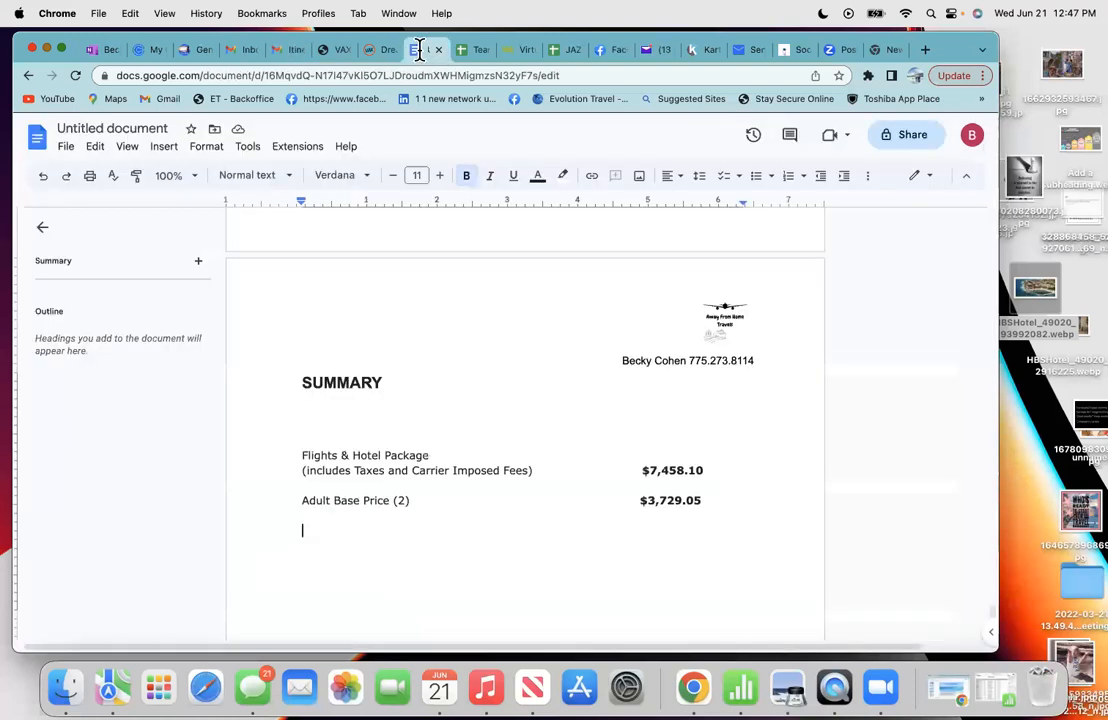
right_click(310, 526)
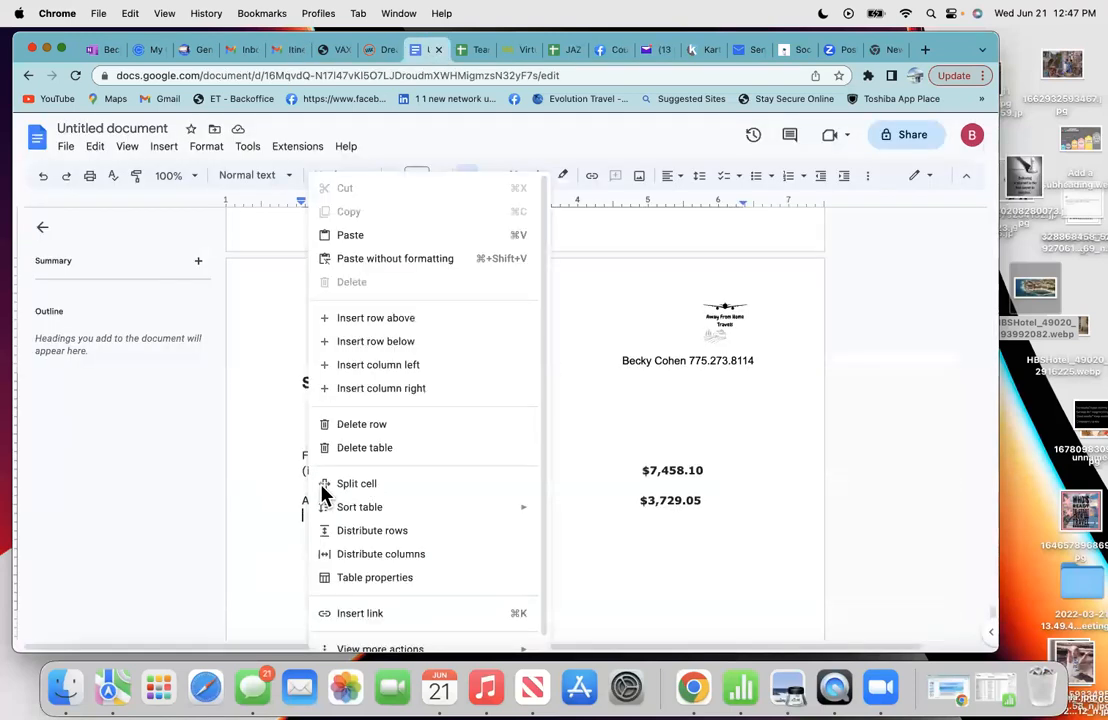
left_click(367, 240)
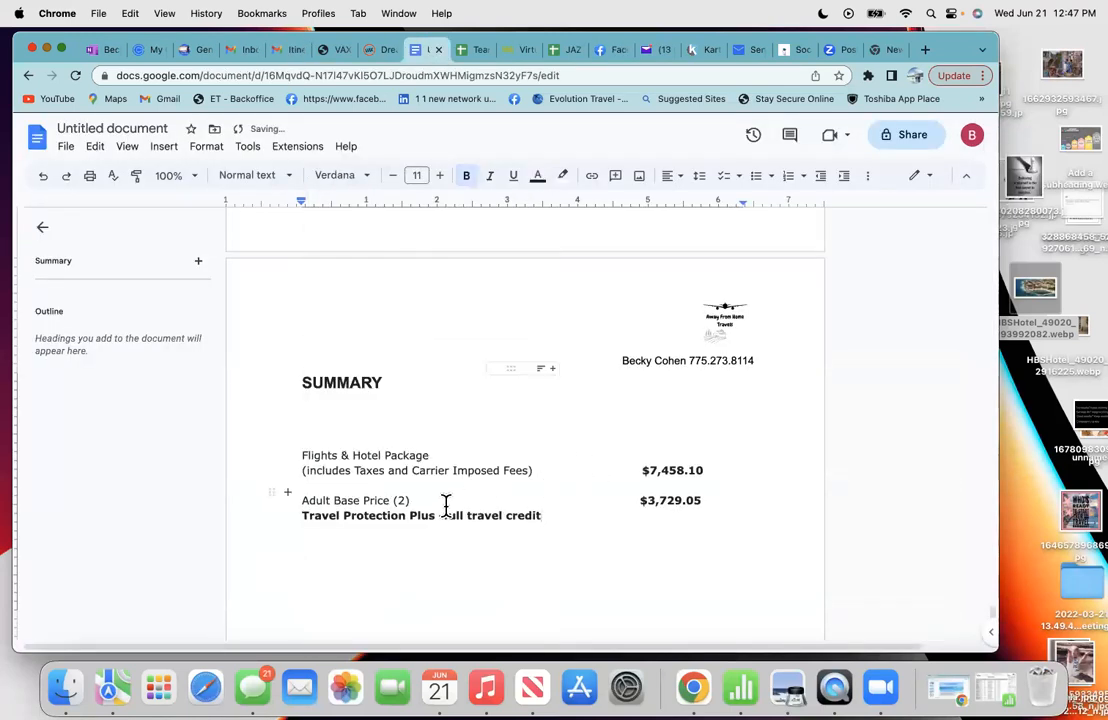
left_click(716, 502)
key("Return")
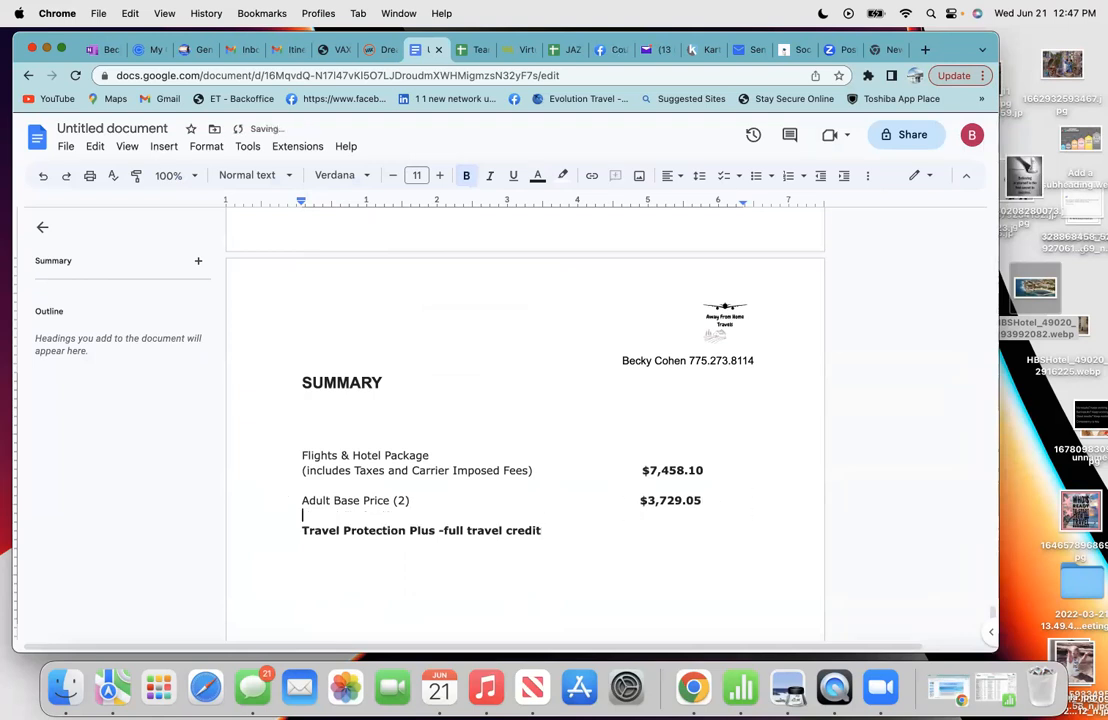
left_click_drag(551, 524, 296, 517)
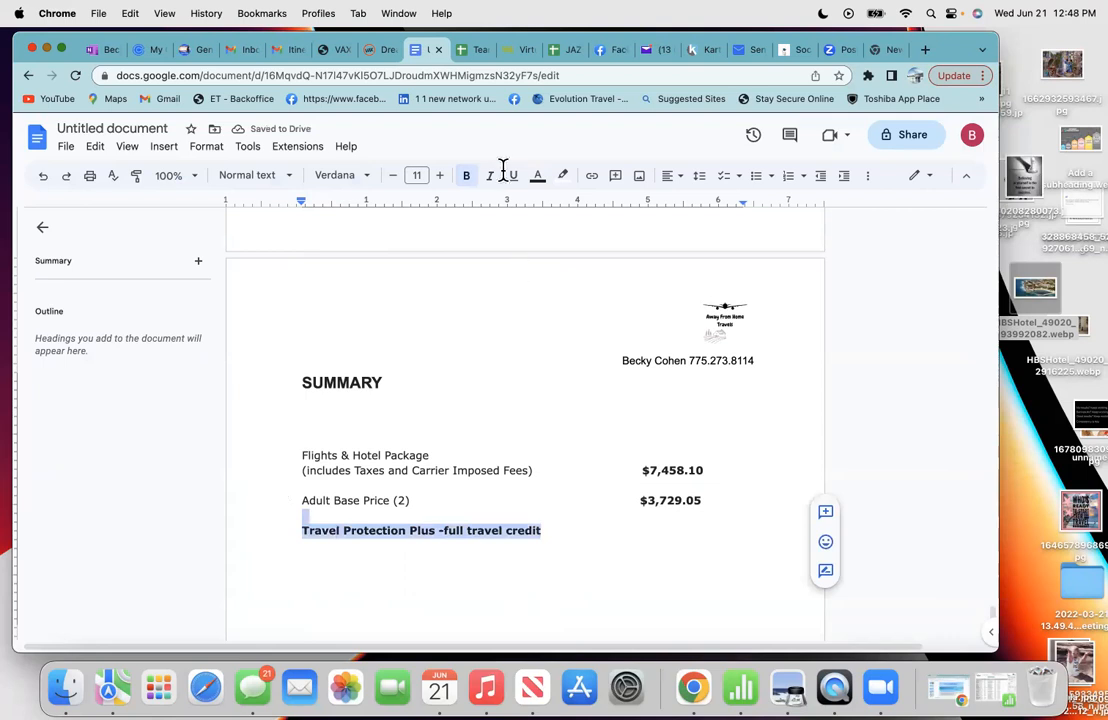
left_click(467, 180)
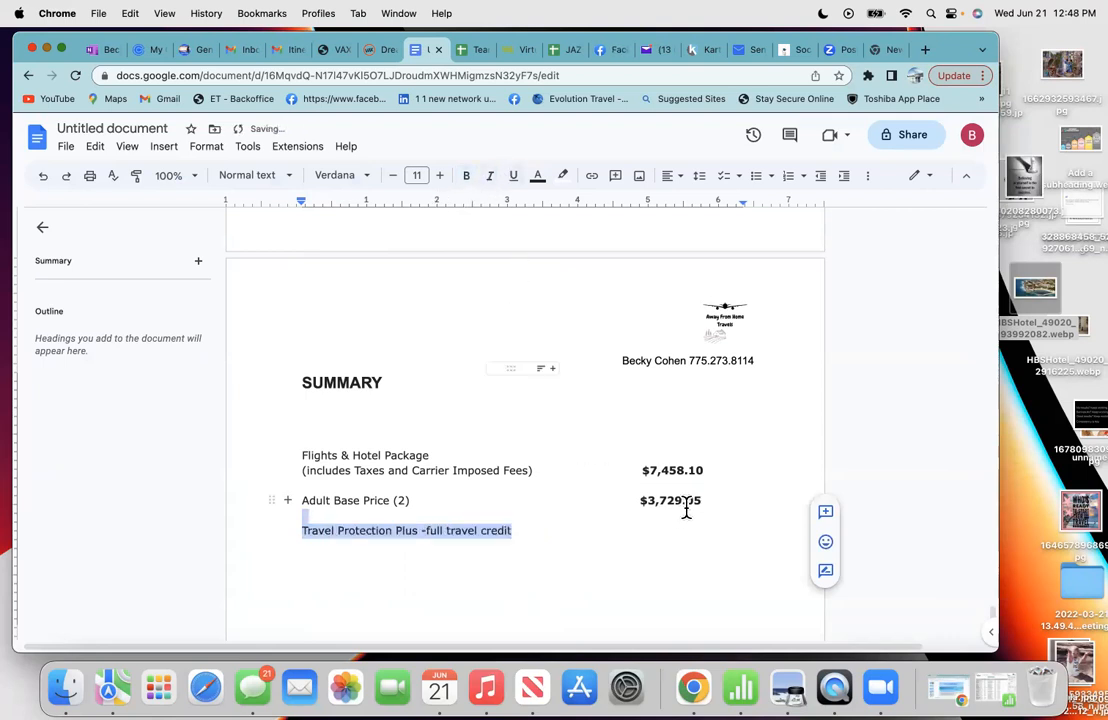
left_click(448, 497)
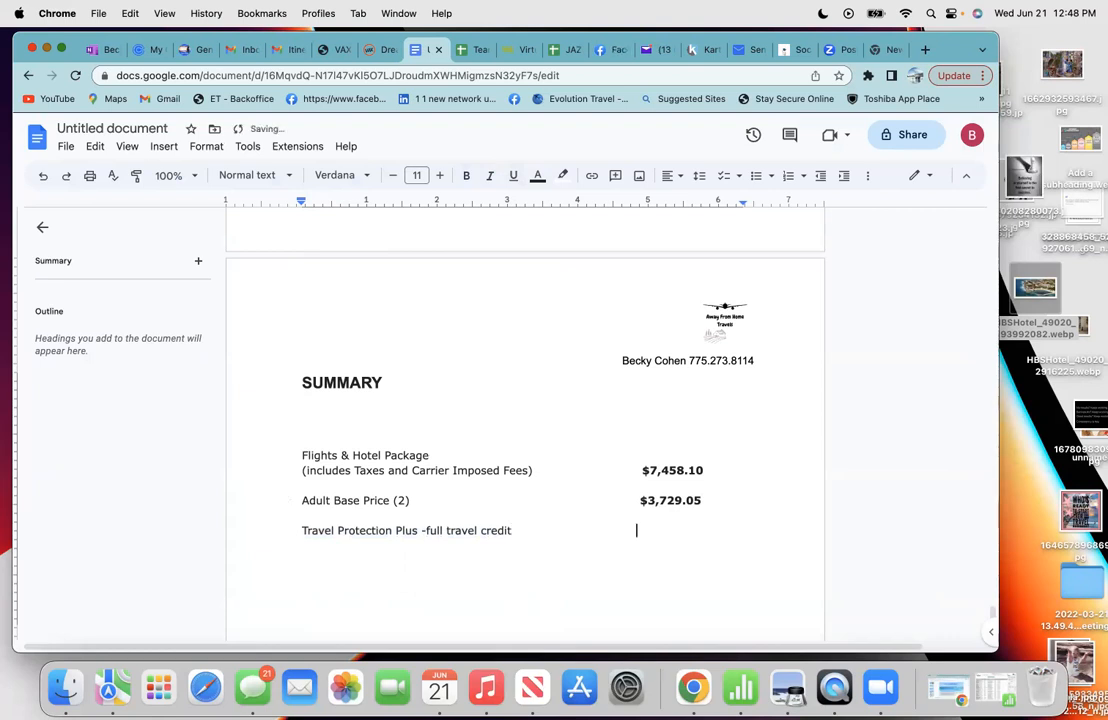
- Copy the $319.98 travel protection price from the itinerary email and paste it into the summary's price column
left_click(290, 49)
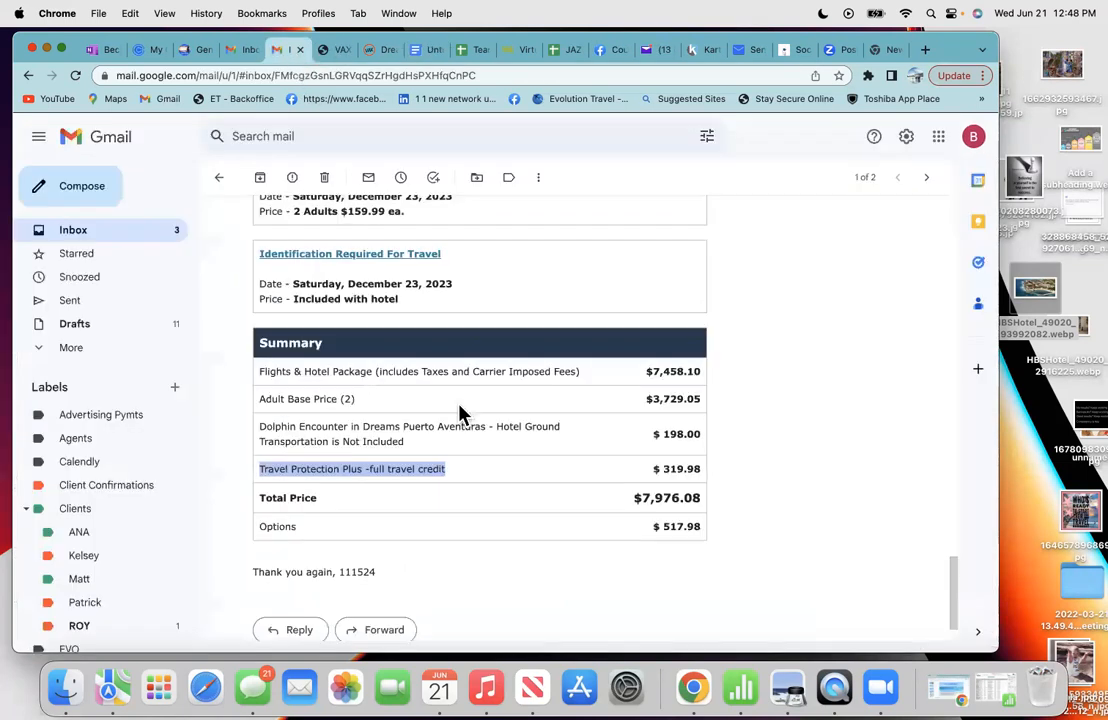
left_click(701, 481)
left_click_drag(701, 468, 650, 466)
right_click(668, 468)
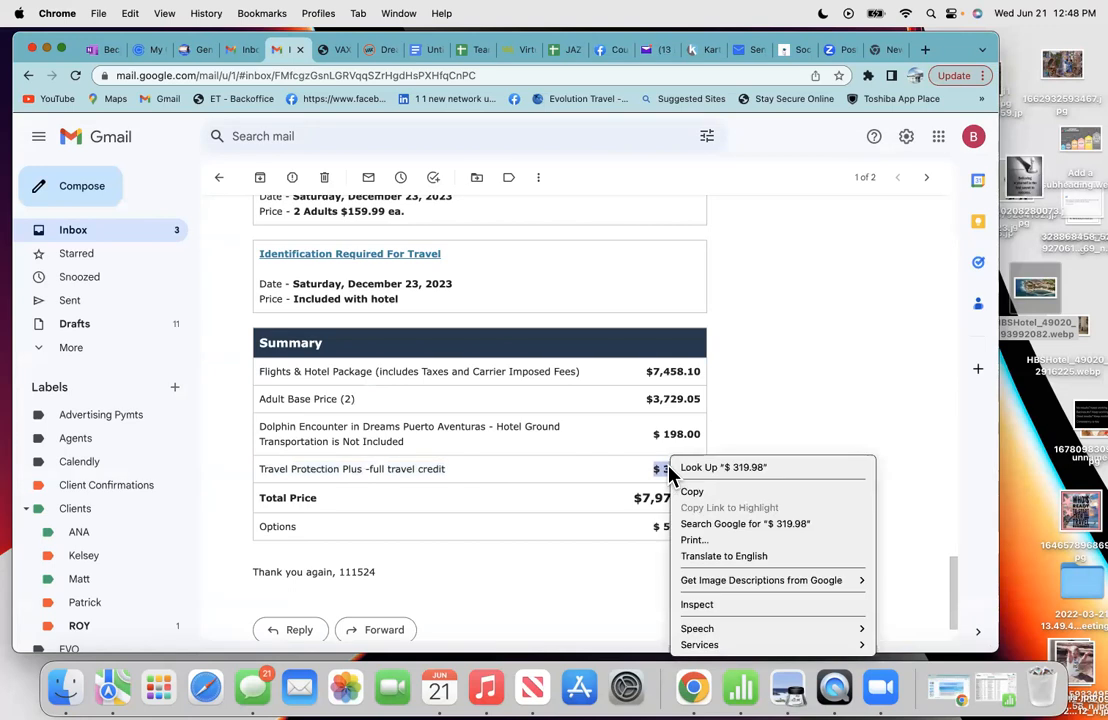
left_click(690, 491)
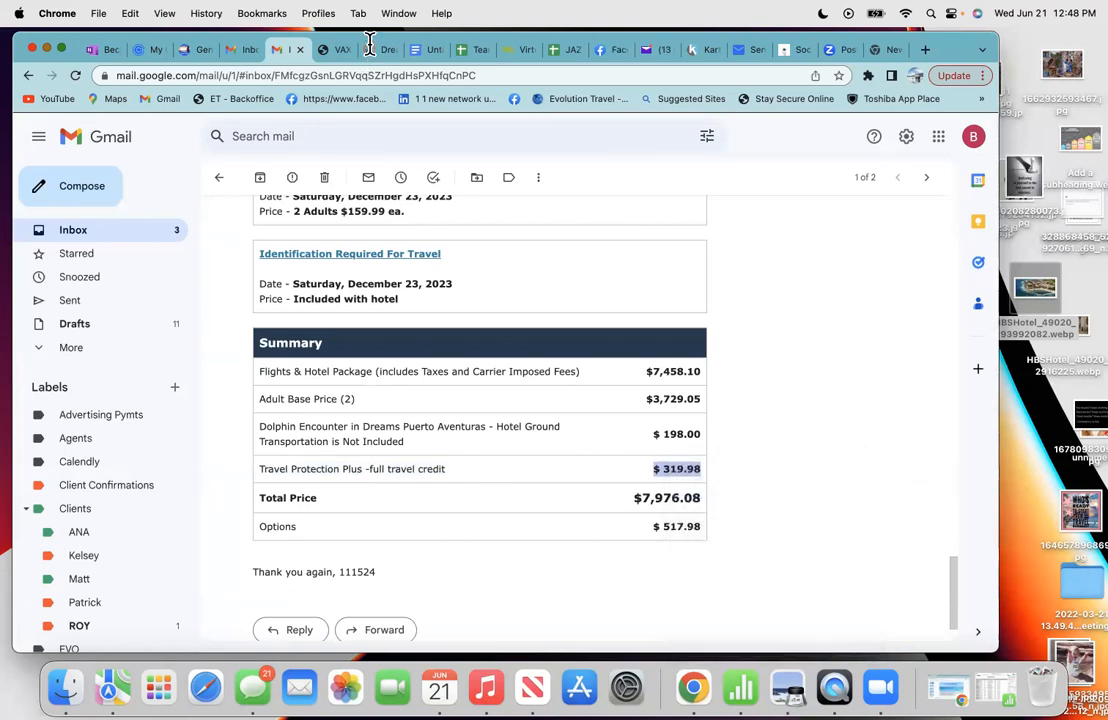
left_click(428, 50)
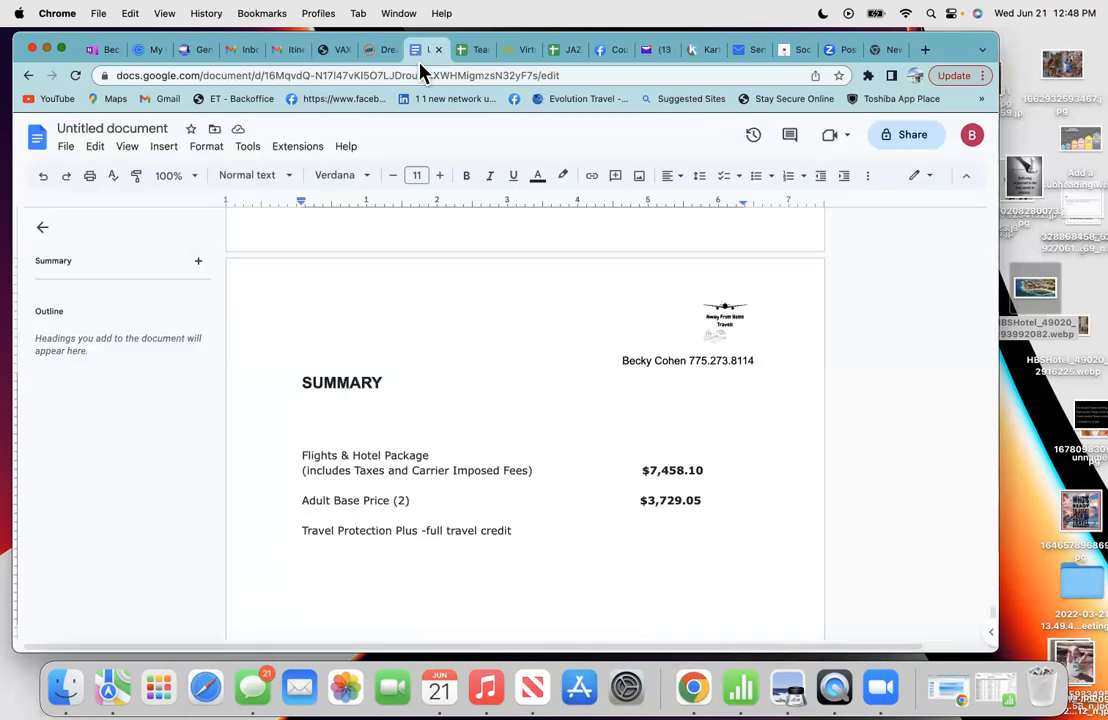
right_click(638, 522)
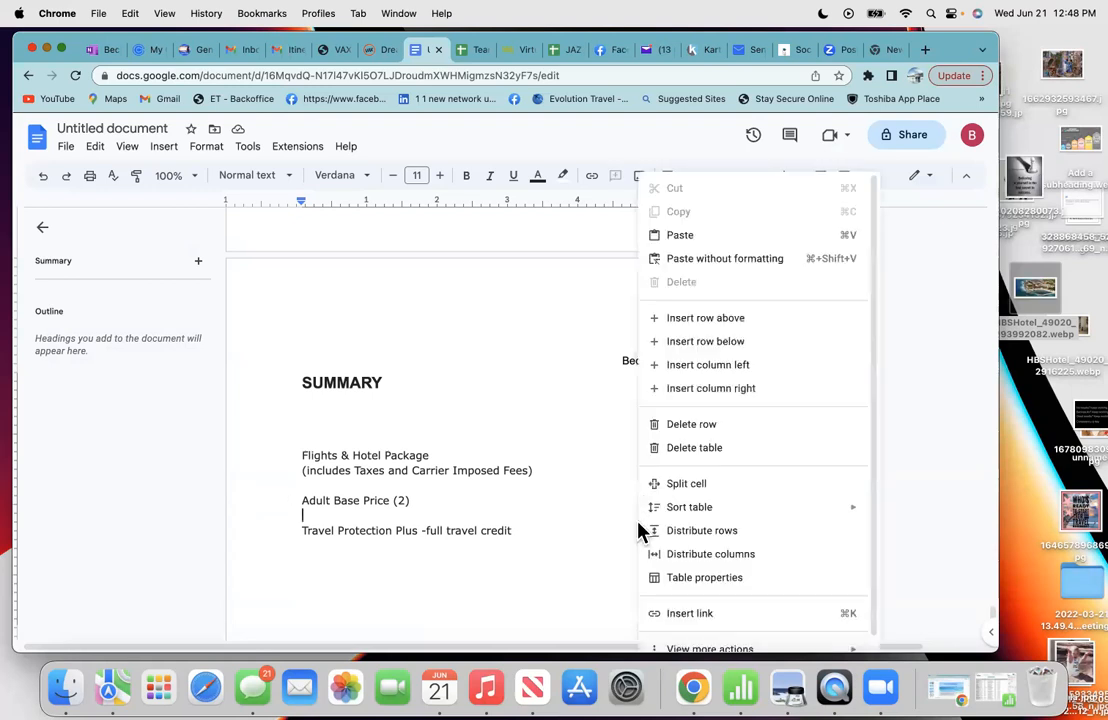
left_click(673, 236)
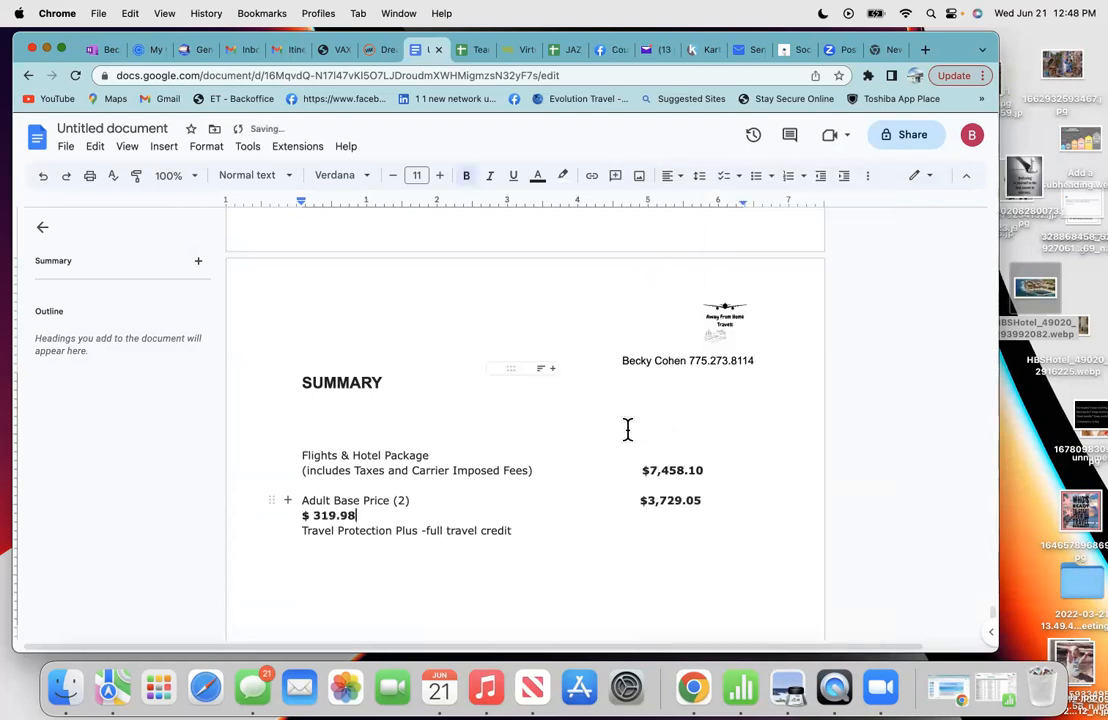
key("BackSpace")
key("BackSpace")
key("BackSpace")
left_click(628, 529)
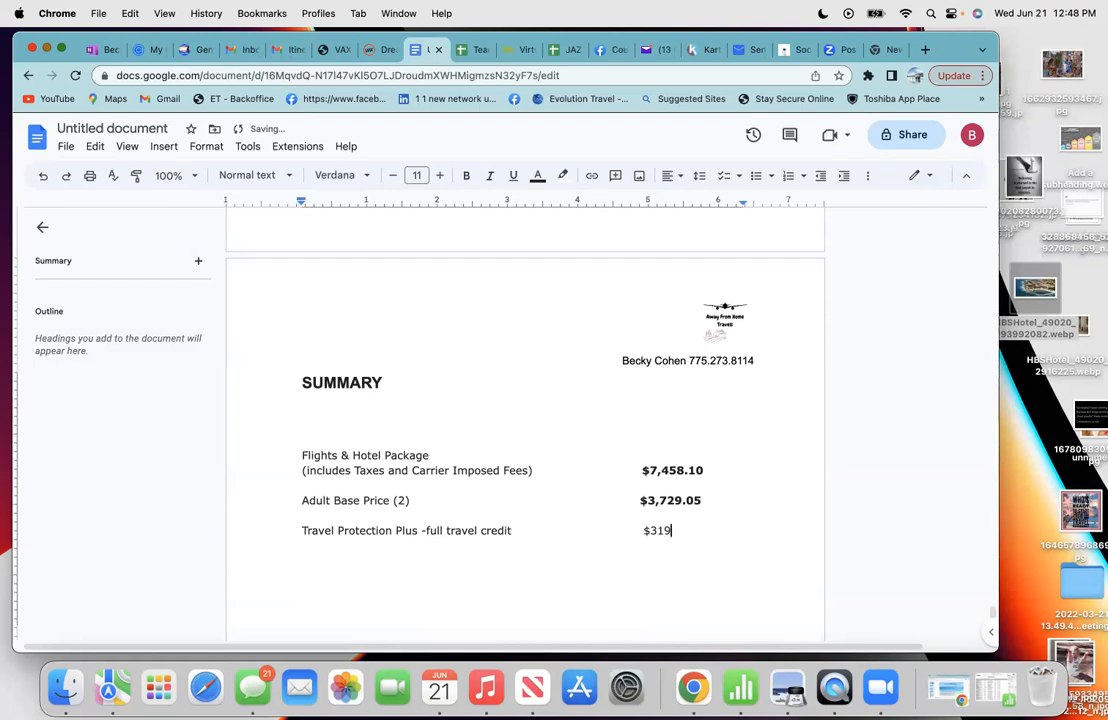
- Correct the Travel Protection amount to $319.98, make it bold, and start a new line below
left_click(286, 52)
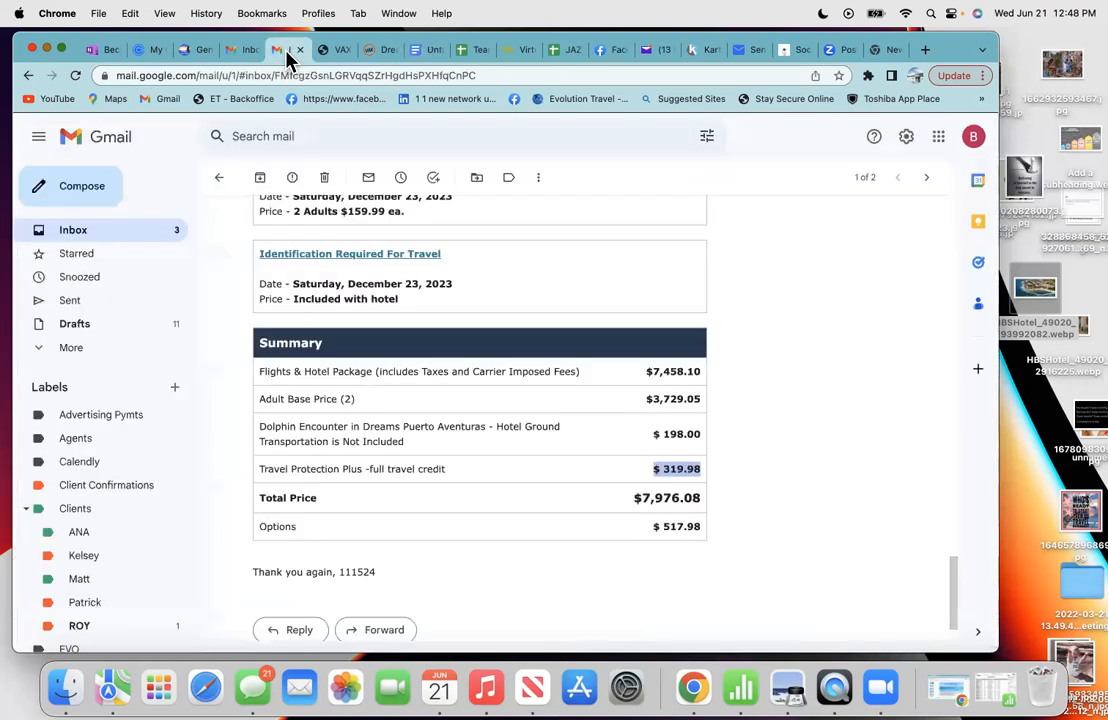
left_click(420, 52)
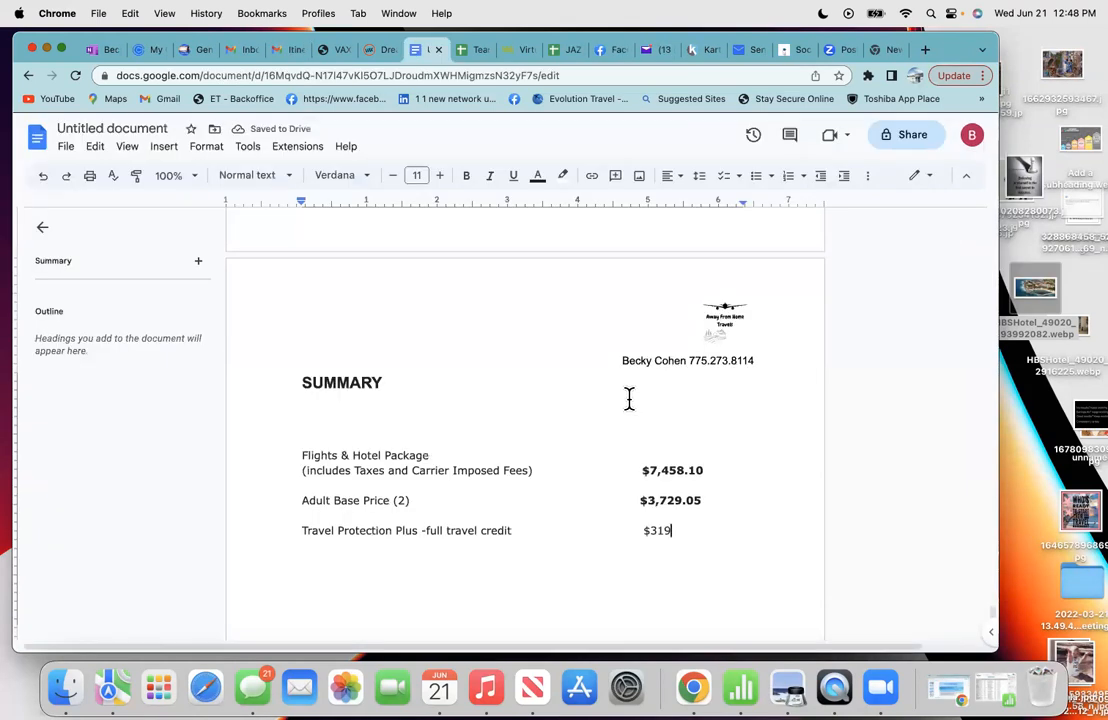
type("98")
left_click_drag(697, 530, 640, 530)
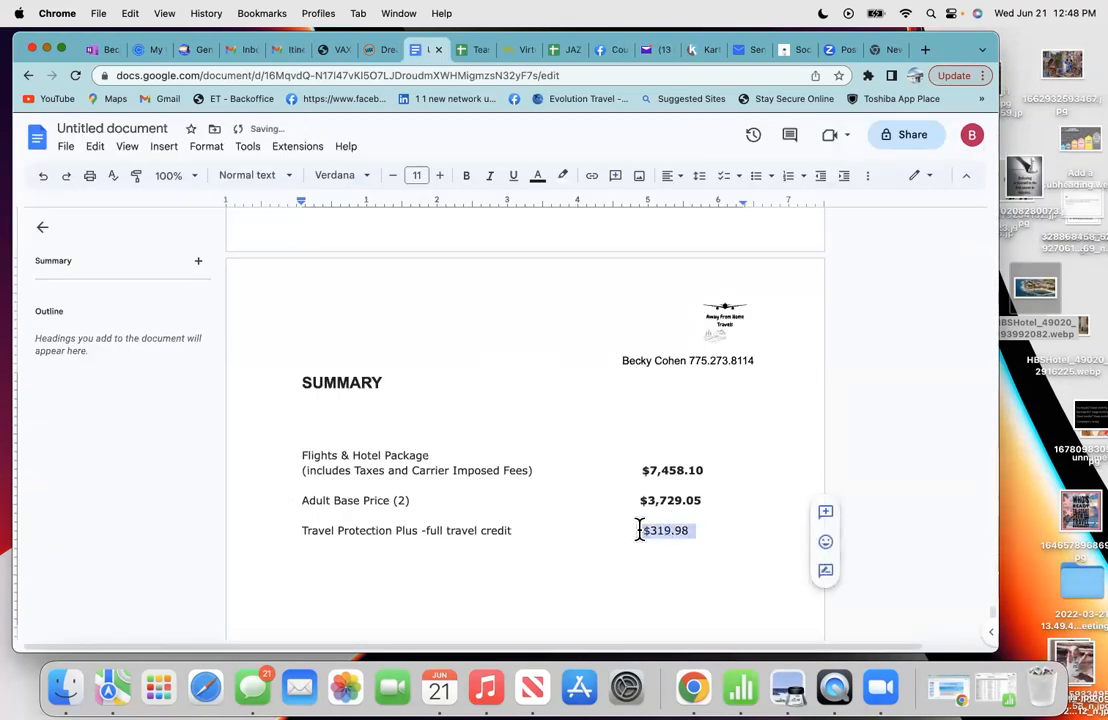
left_click(466, 176)
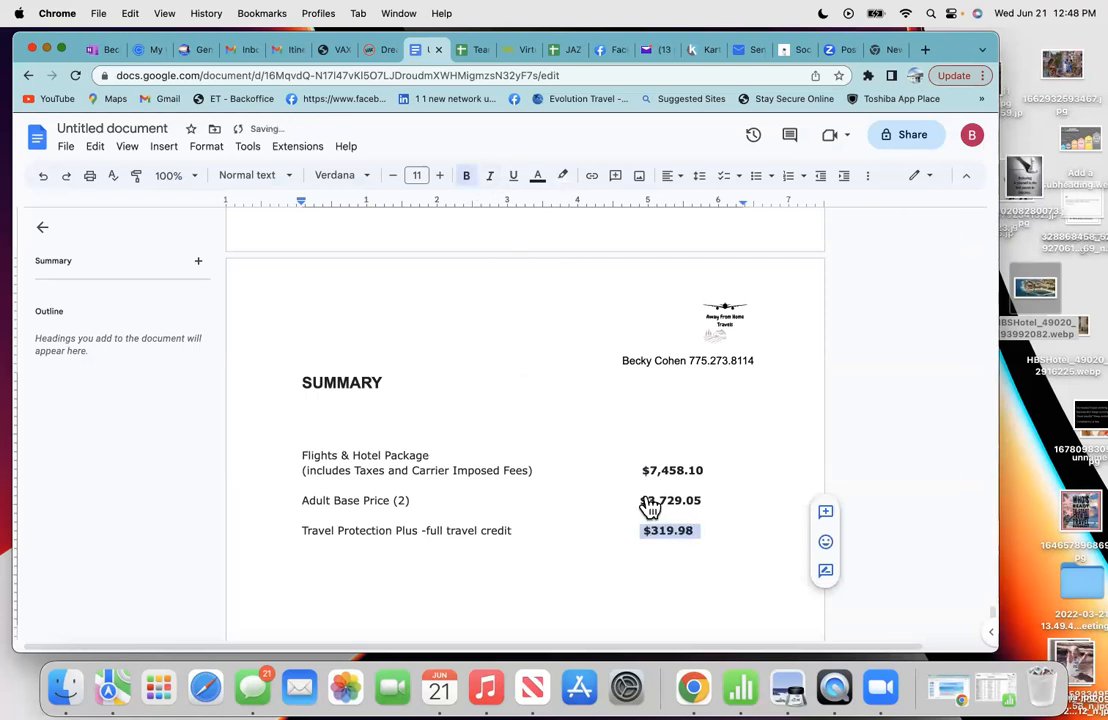
left_click(640, 530)
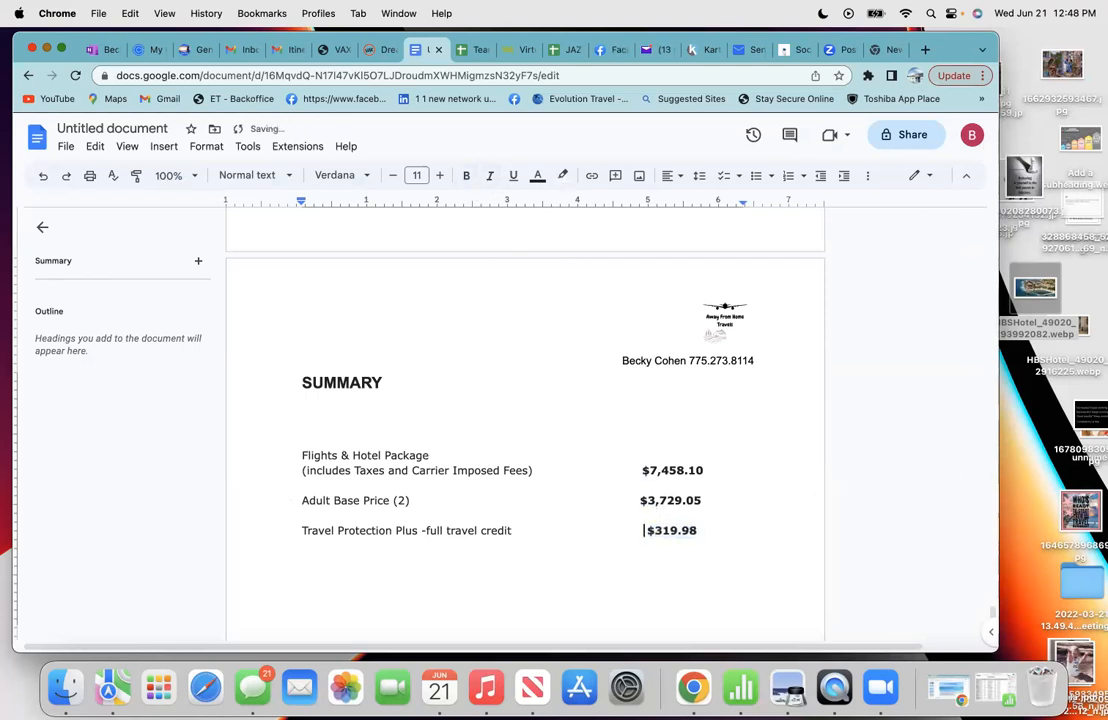
left_click(712, 530)
key("Return")
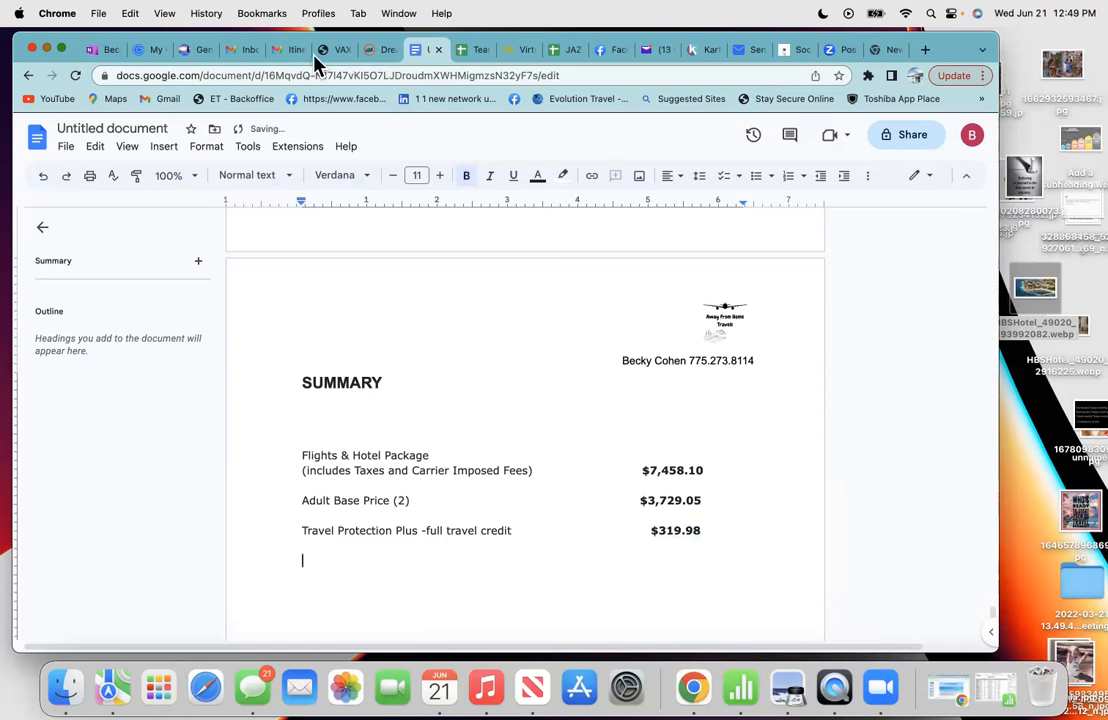
- Copy the Shared Transfer to & from Cancun Airport item title from the itinerary email
left_click(285, 50)
scroll(380, 262, "up", 3)
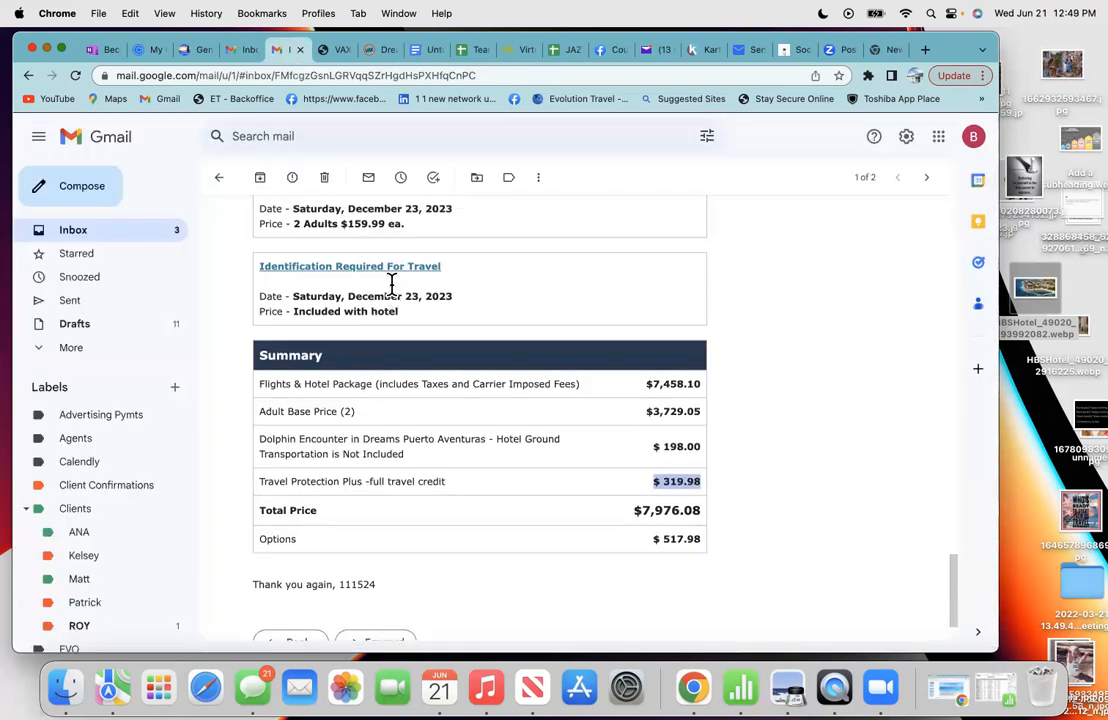
scroll(392, 285, "up", 4)
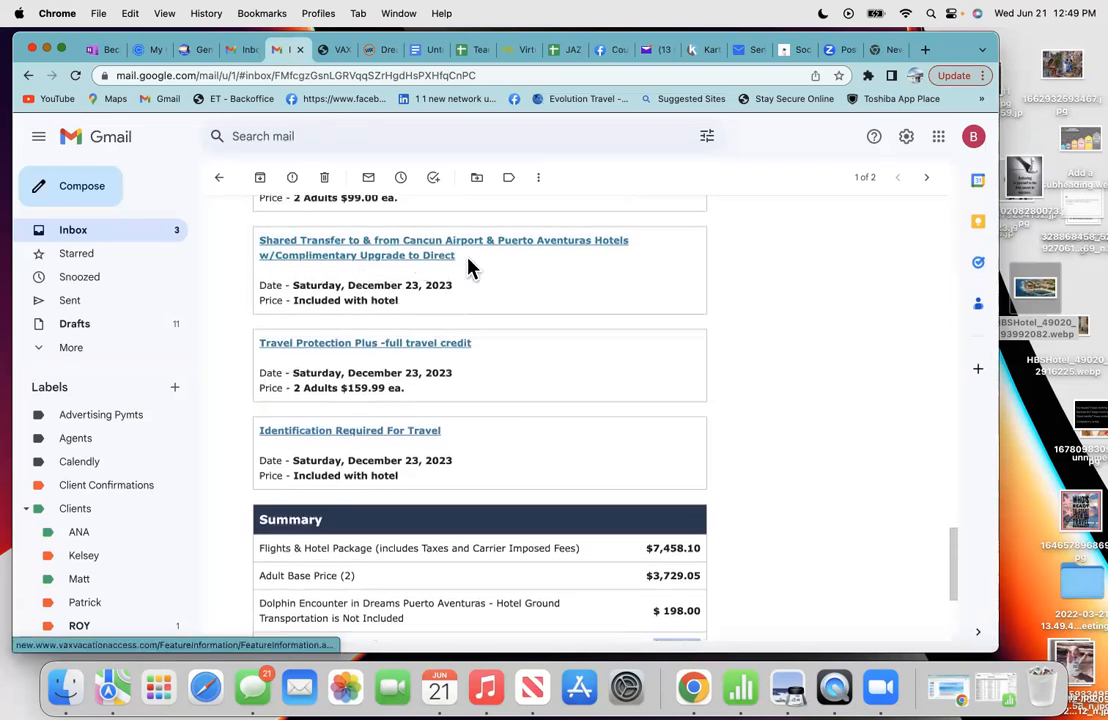
left_click_drag(461, 258, 250, 256)
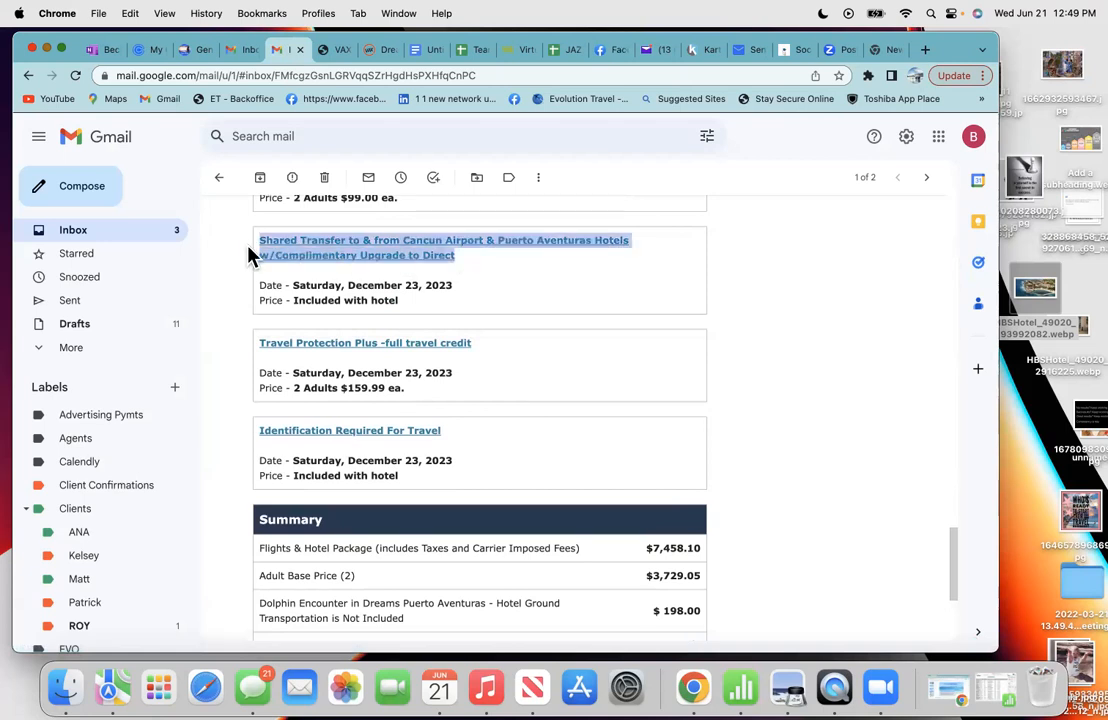
right_click(318, 255)
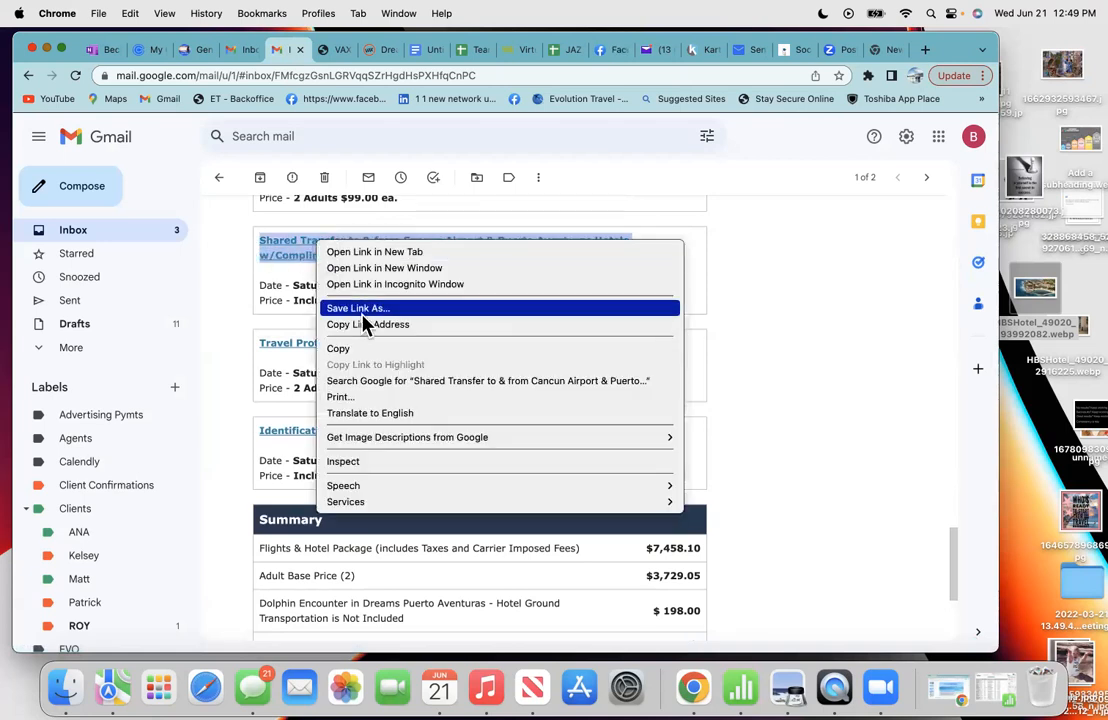
left_click(362, 347)
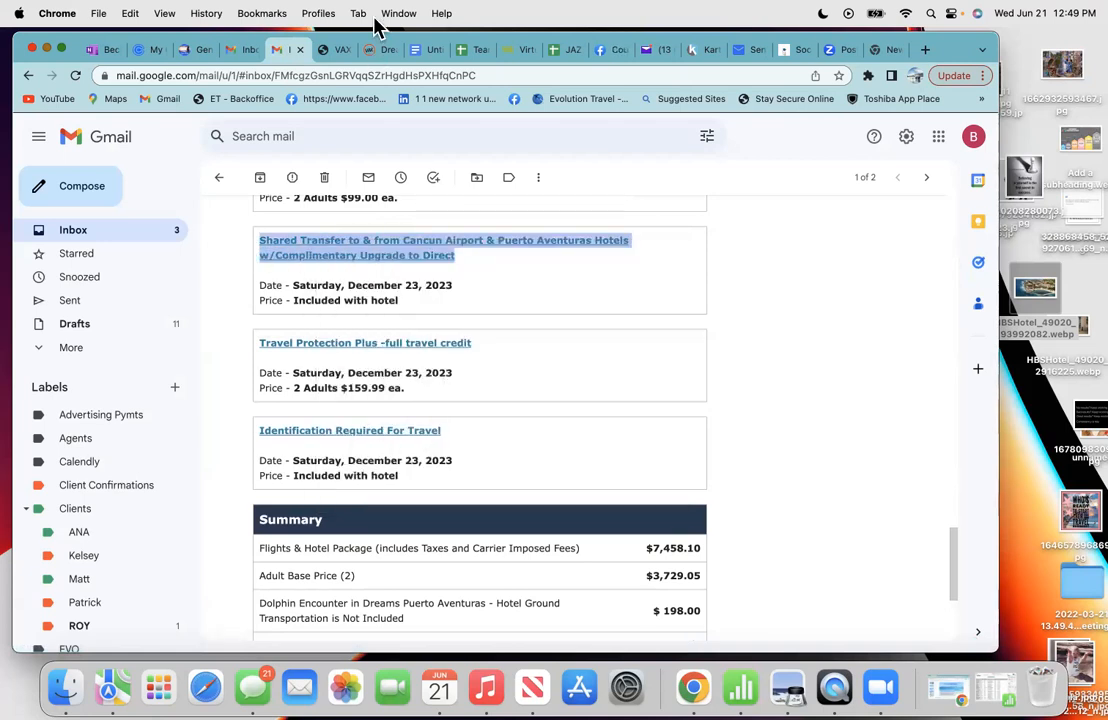
- Paste the Shared Transfer title below Travel Protection Plus and remove its hyperlink
left_click(420, 49)
right_click(306, 563)
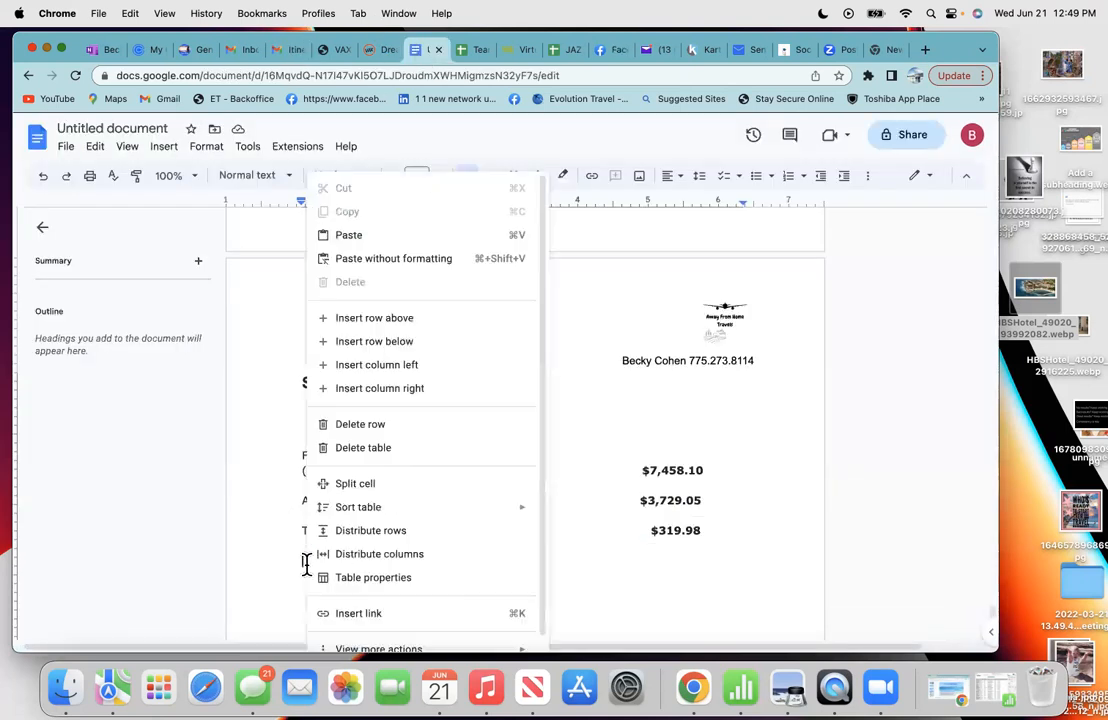
left_click(352, 238)
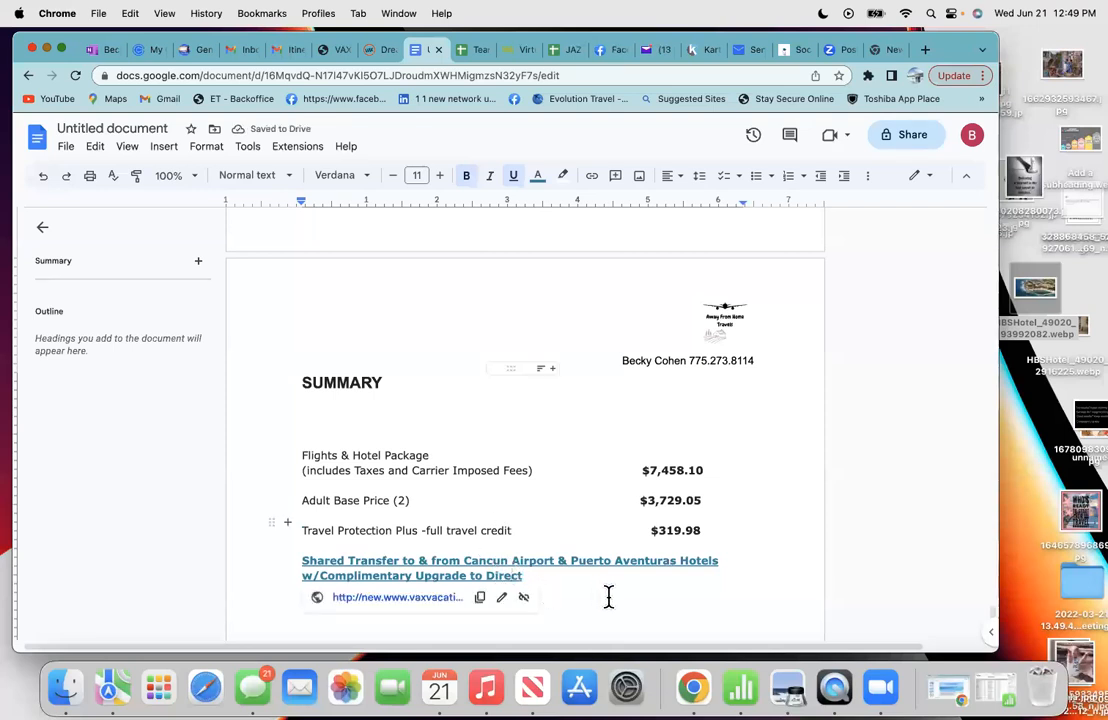
scroll(603, 595, "down", 2)
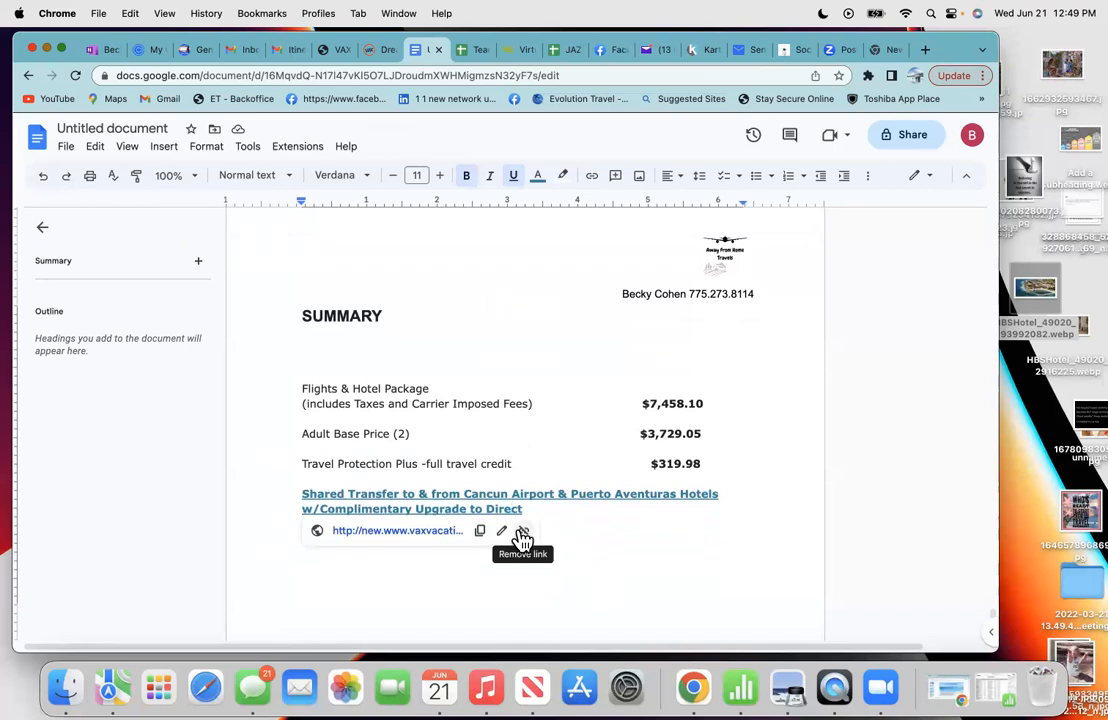
left_click(522, 537)
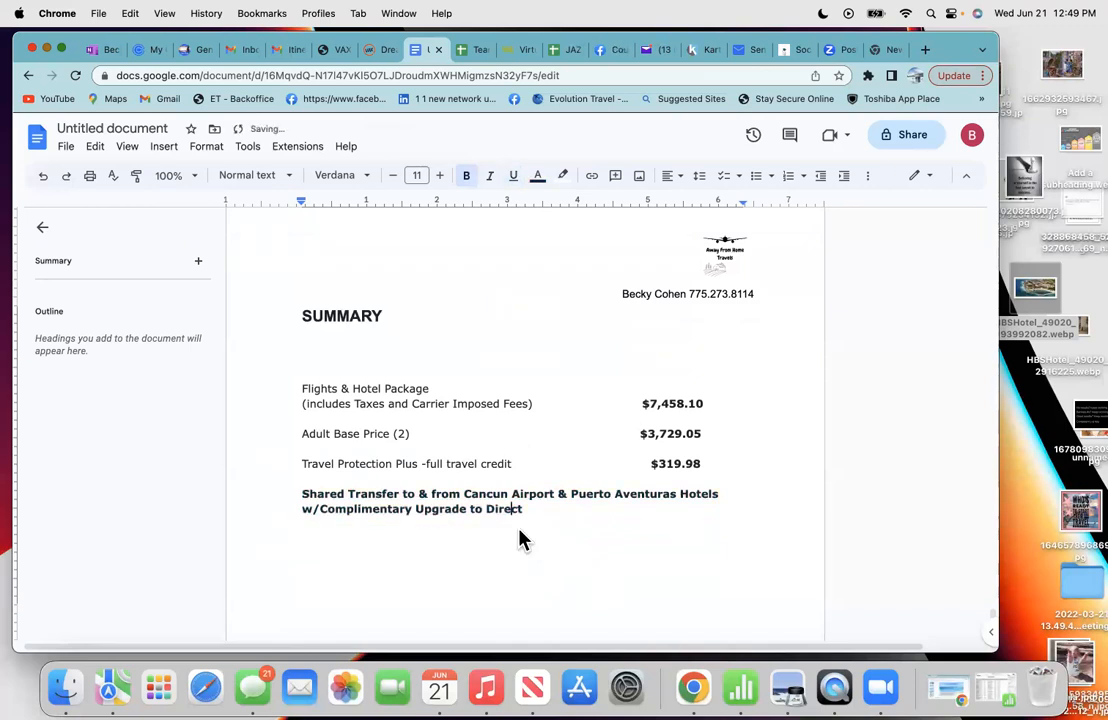
left_click_drag(522, 510, 303, 494)
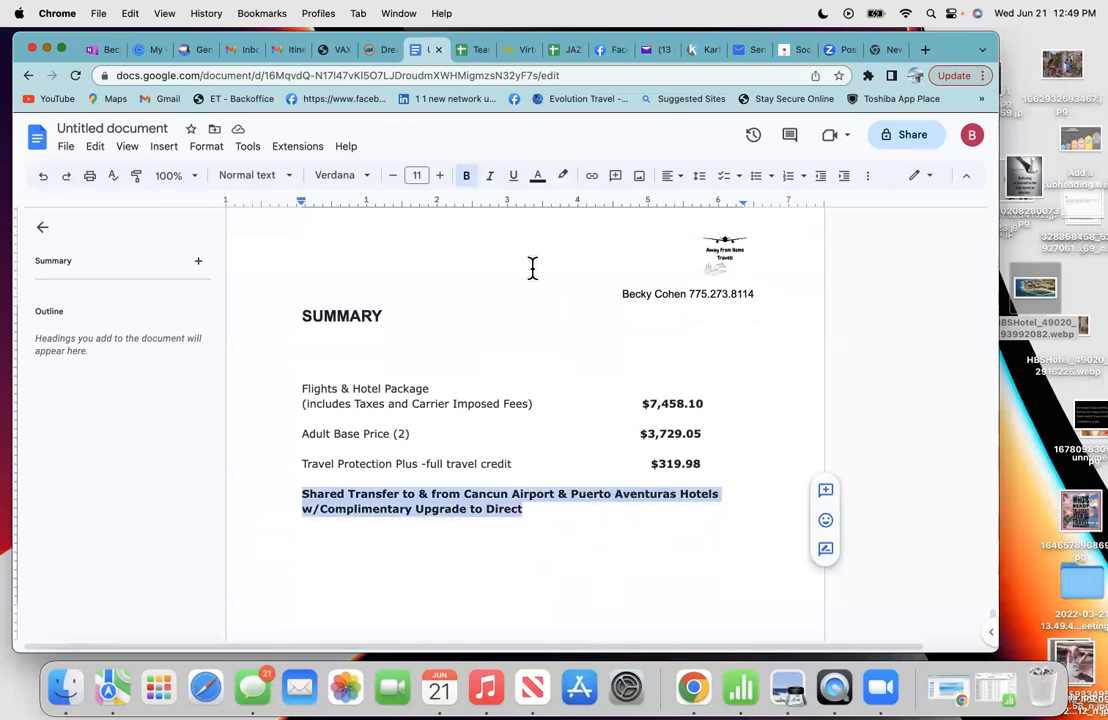
- Unbold the Shared Transfer text and delete 'Puerto Aventuras' so it reads Cancun Airport & Hotels
left_click(470, 184)
left_click(605, 526)
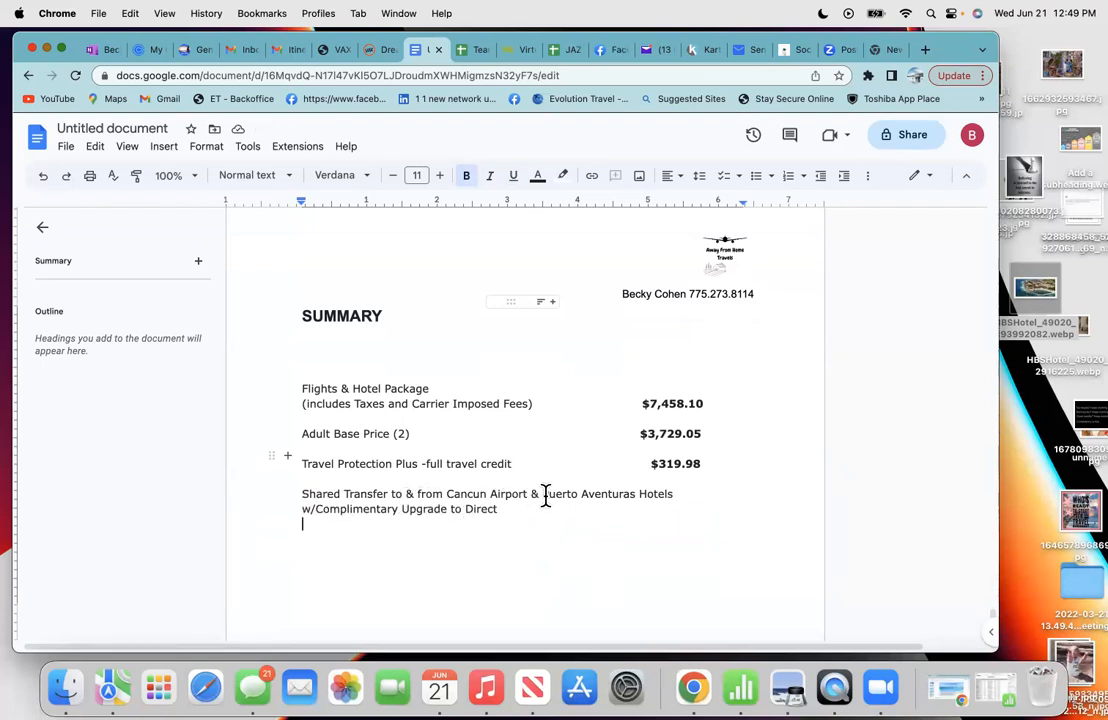
left_click_drag(544, 497, 631, 497)
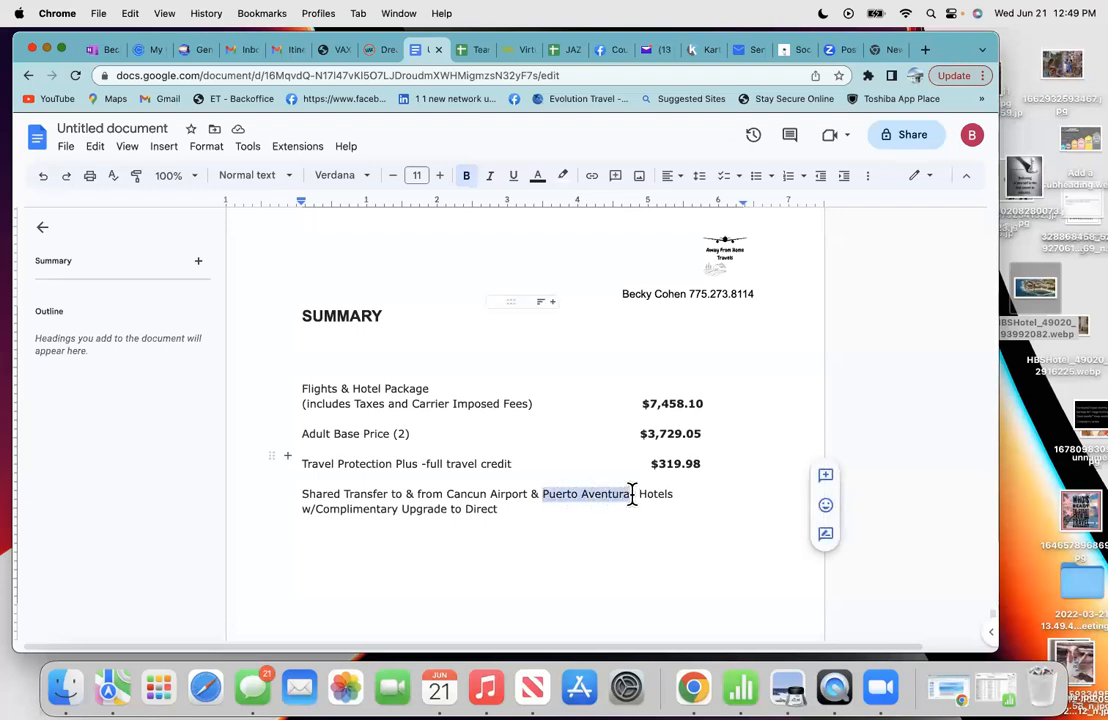
key("BackSpace")
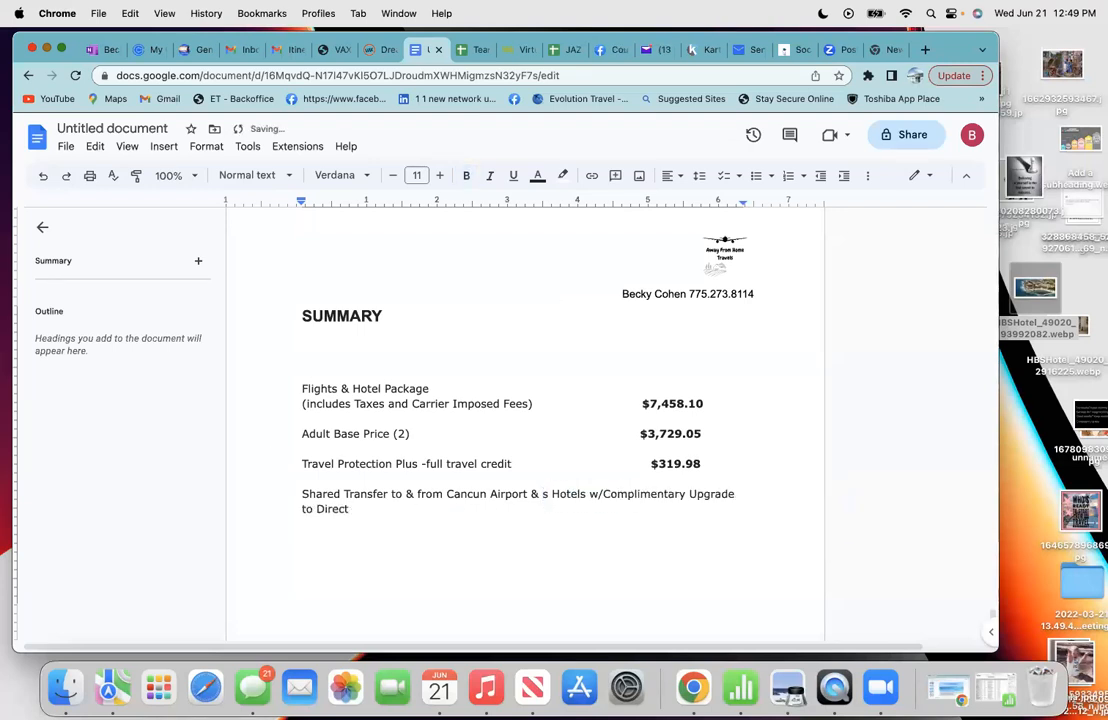
key("BackSpace")
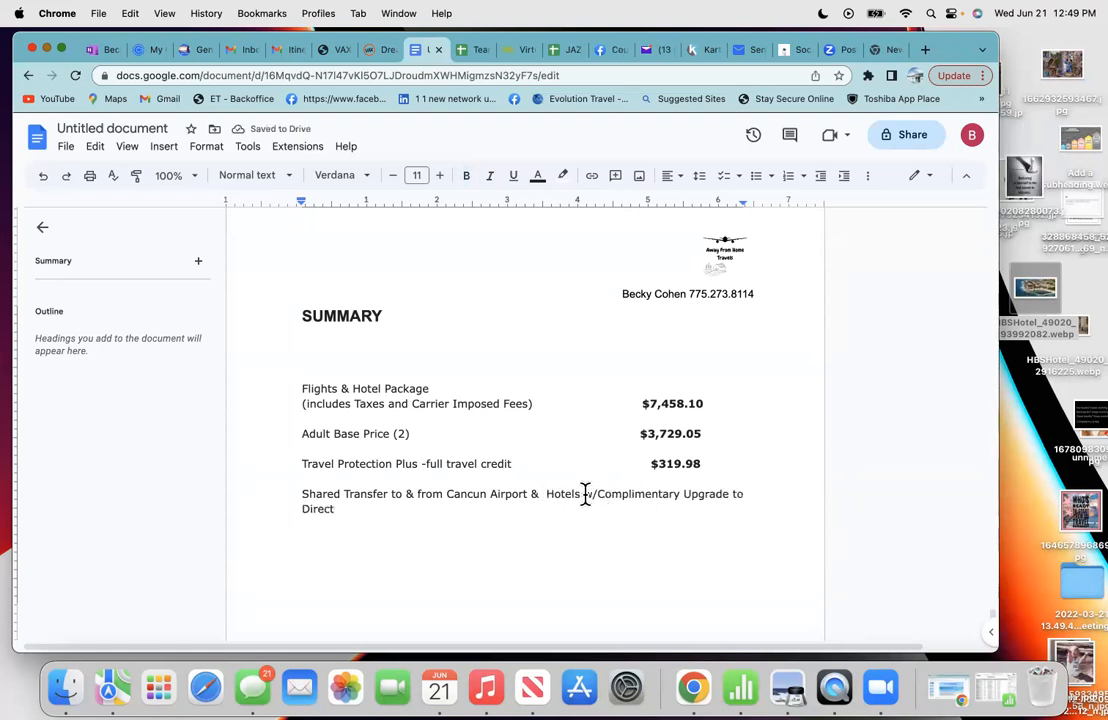
- Put 'w/Complimentary Upgrade to Direct' on its own line with an empty line below
left_click(585, 494)
key("Return")
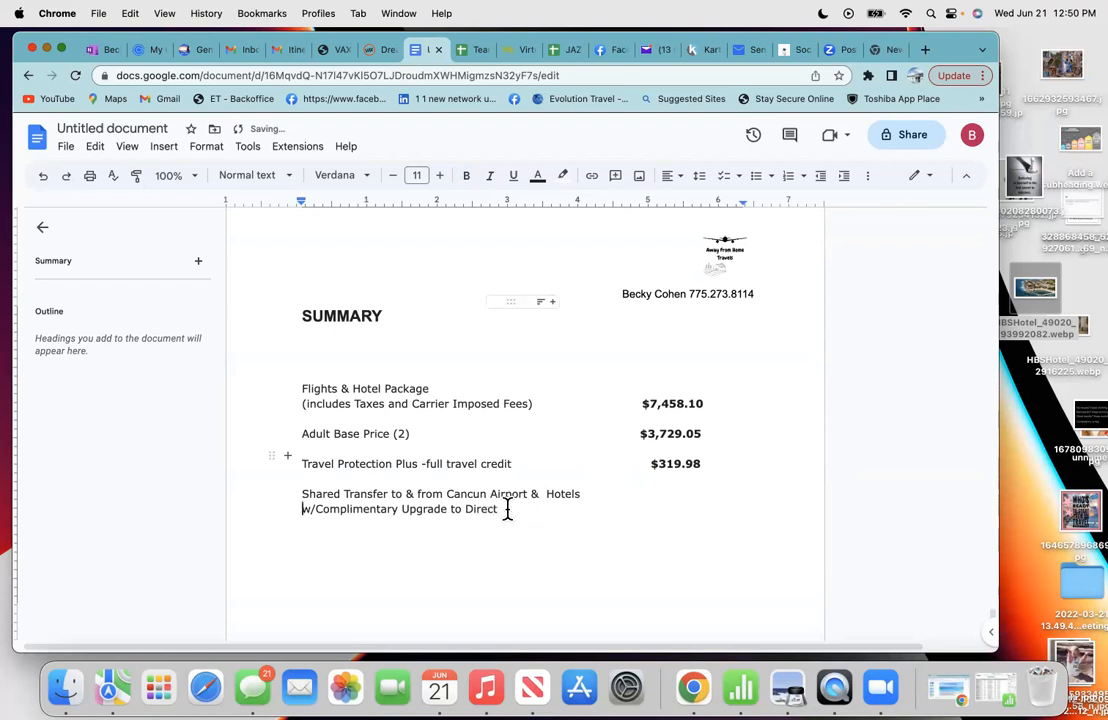
left_click(531, 515)
key("Return")
key("Return")
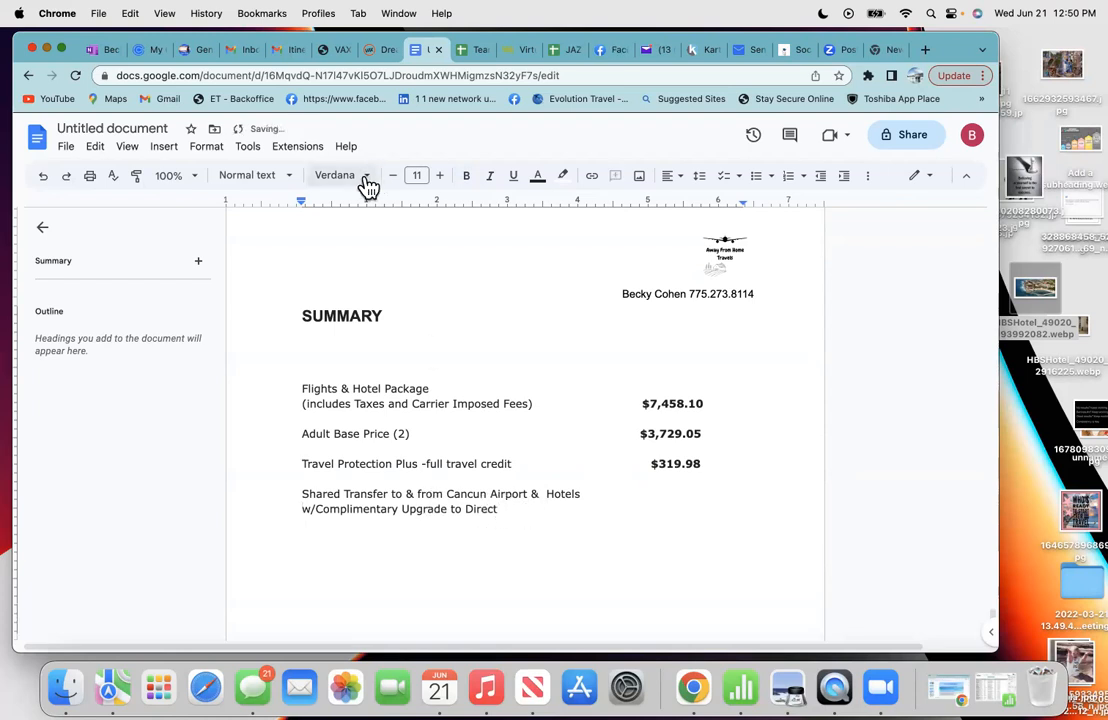
left_click(250, 47)
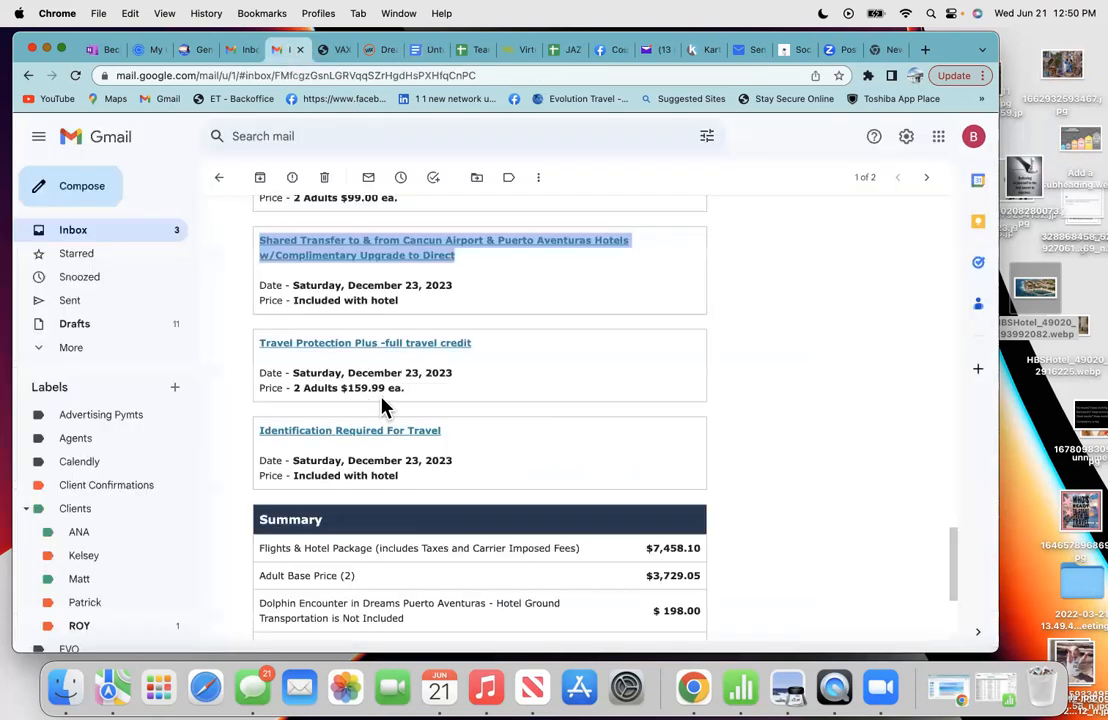
- Copy 'Dolphin Encounter' from the booking email into the empty summary line
scroll(420, 515, "down", 3)
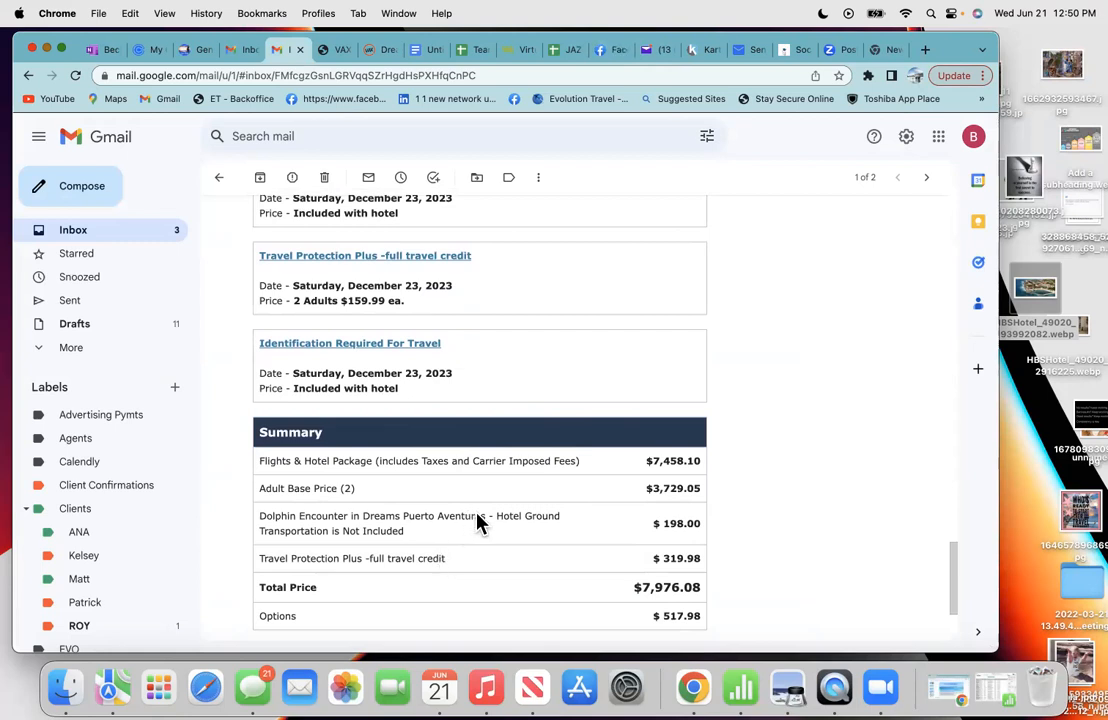
left_click_drag(350, 523, 263, 523)
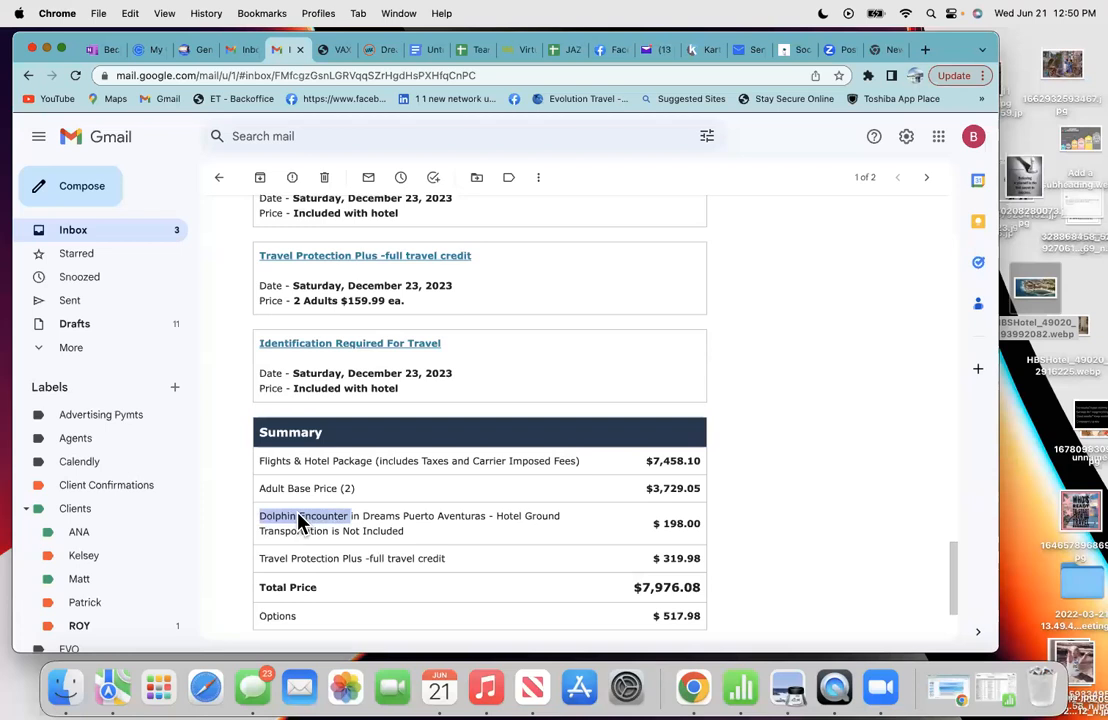
right_click(299, 522)
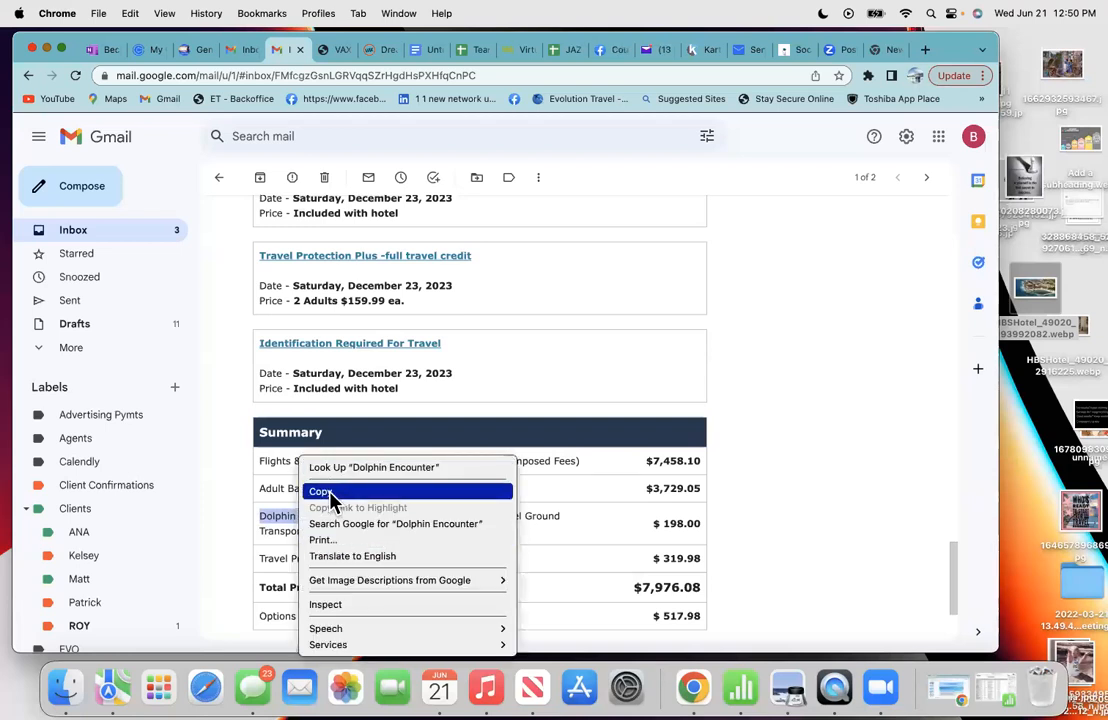
left_click(331, 493)
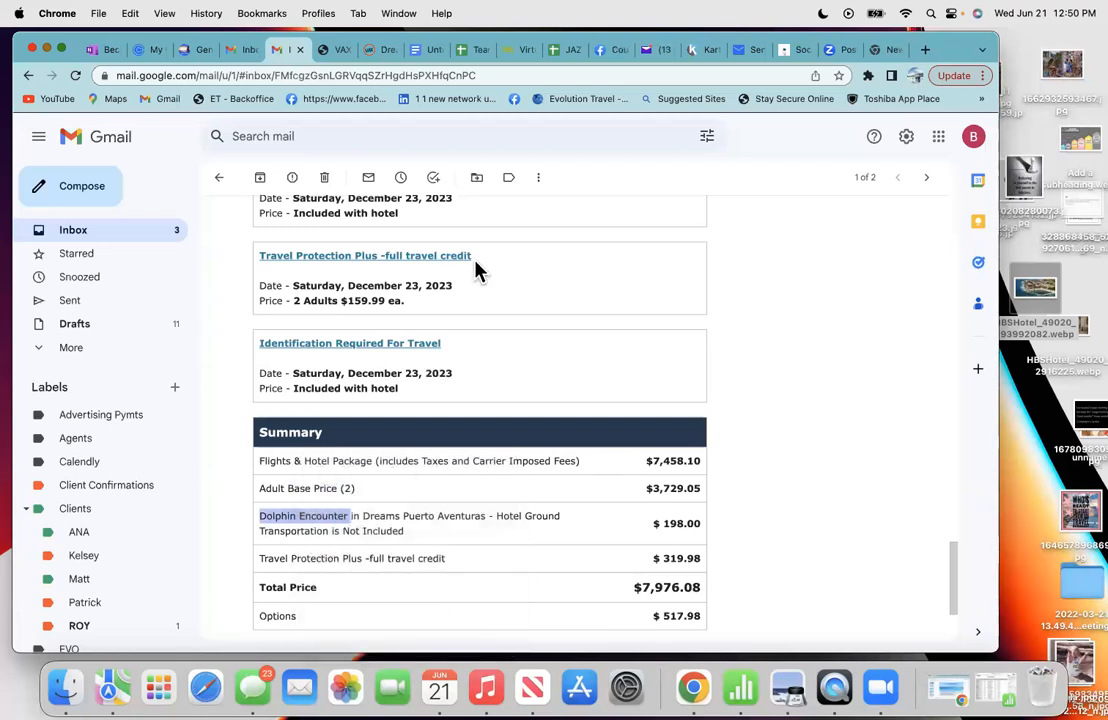
left_click(417, 55)
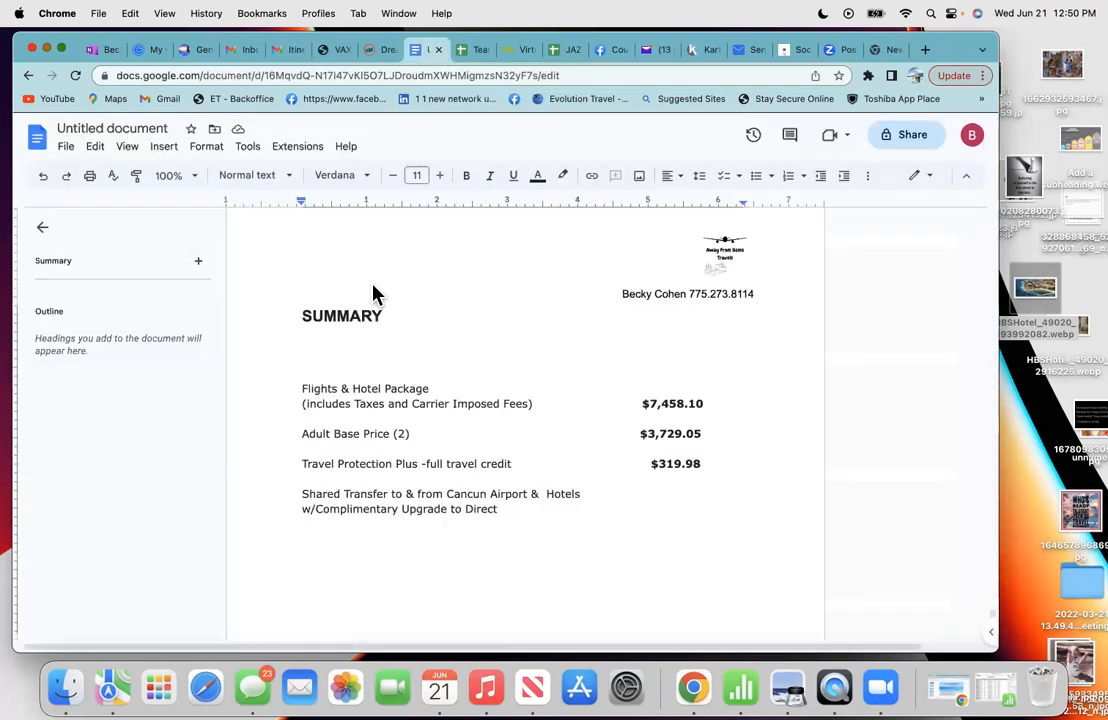
right_click(312, 538)
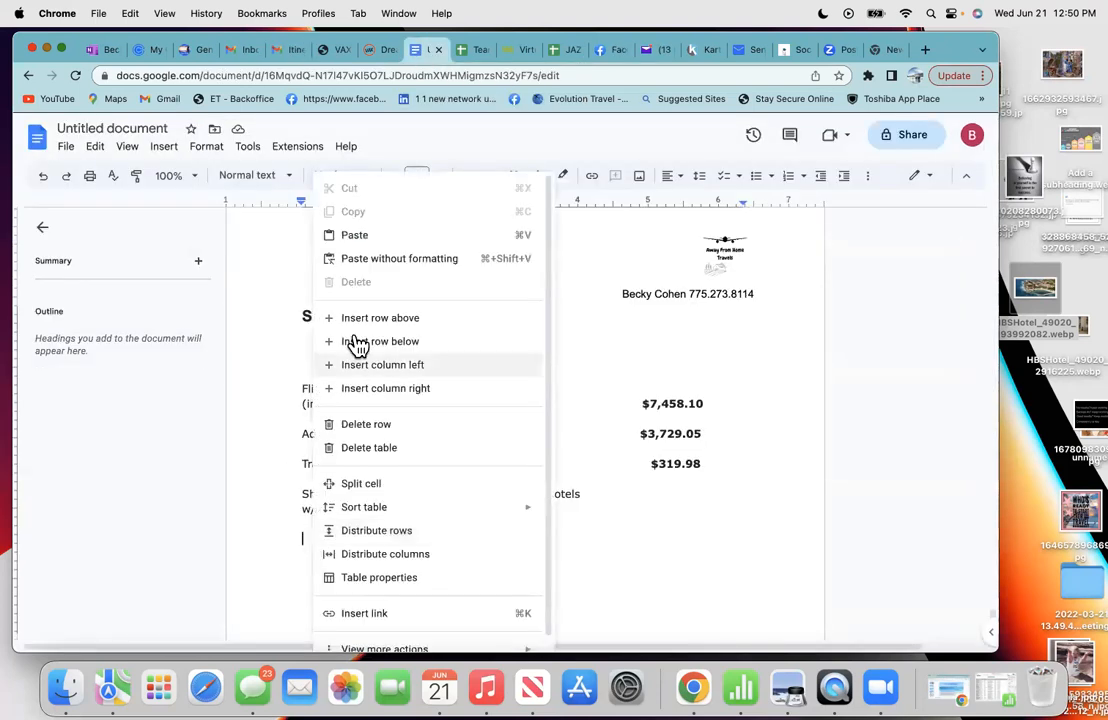
left_click(355, 235)
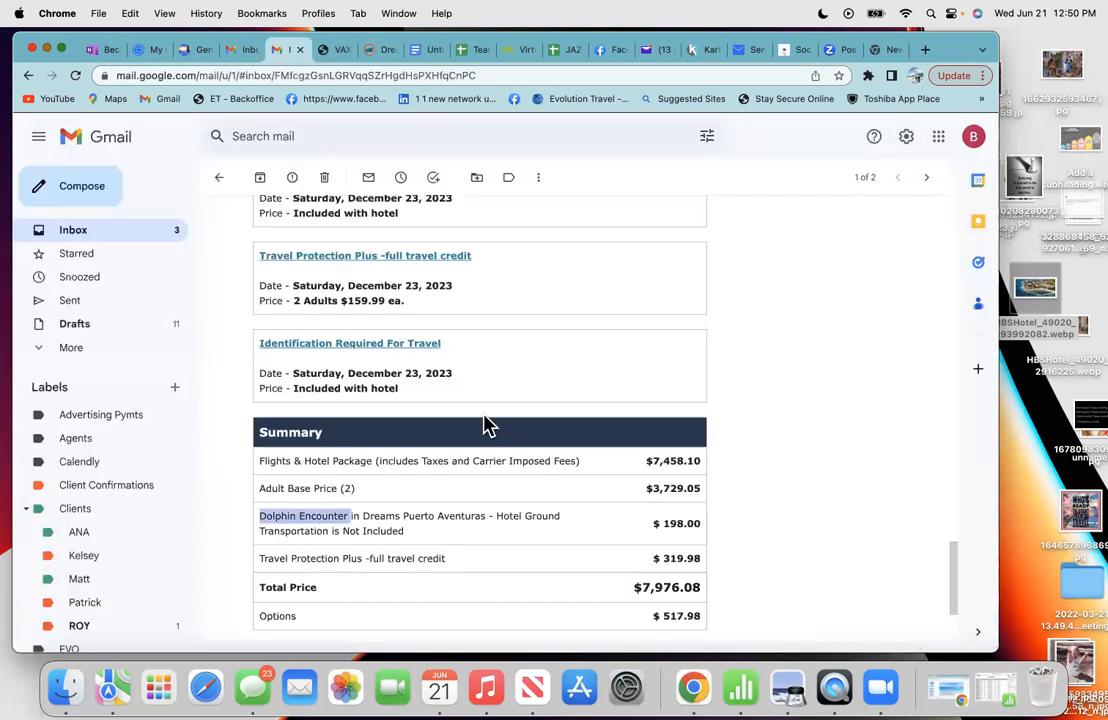
- Add the Dolphin Encounter price $198.00 in bold
scroll(523, 585, "down", 1)
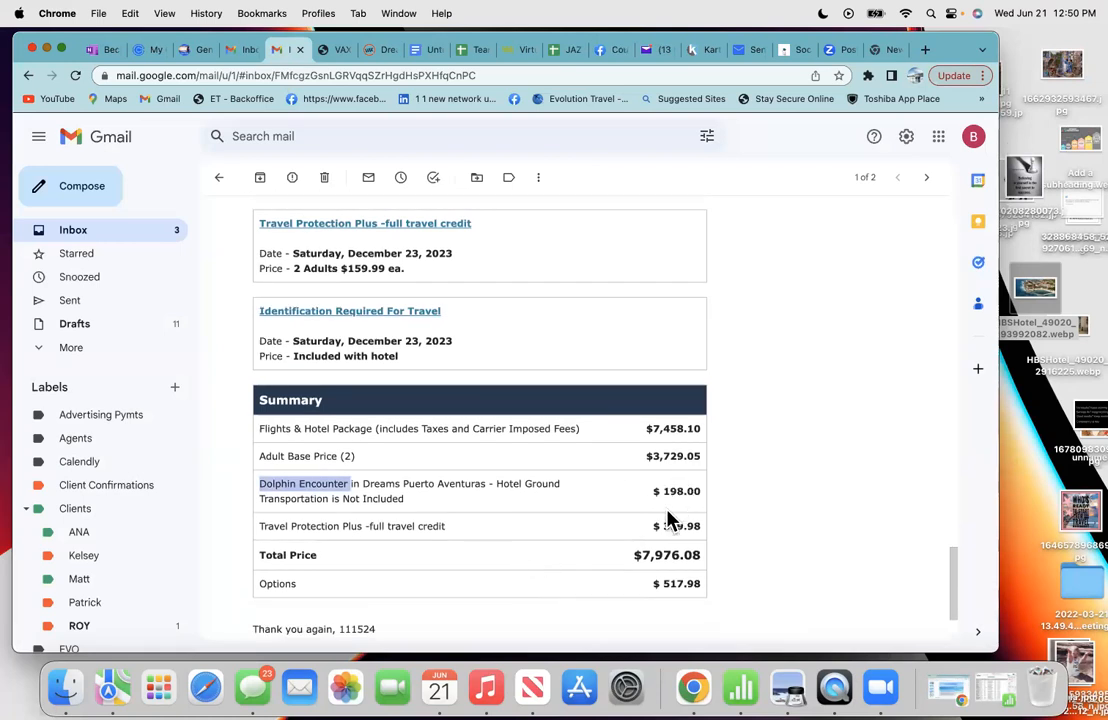
left_click(424, 52)
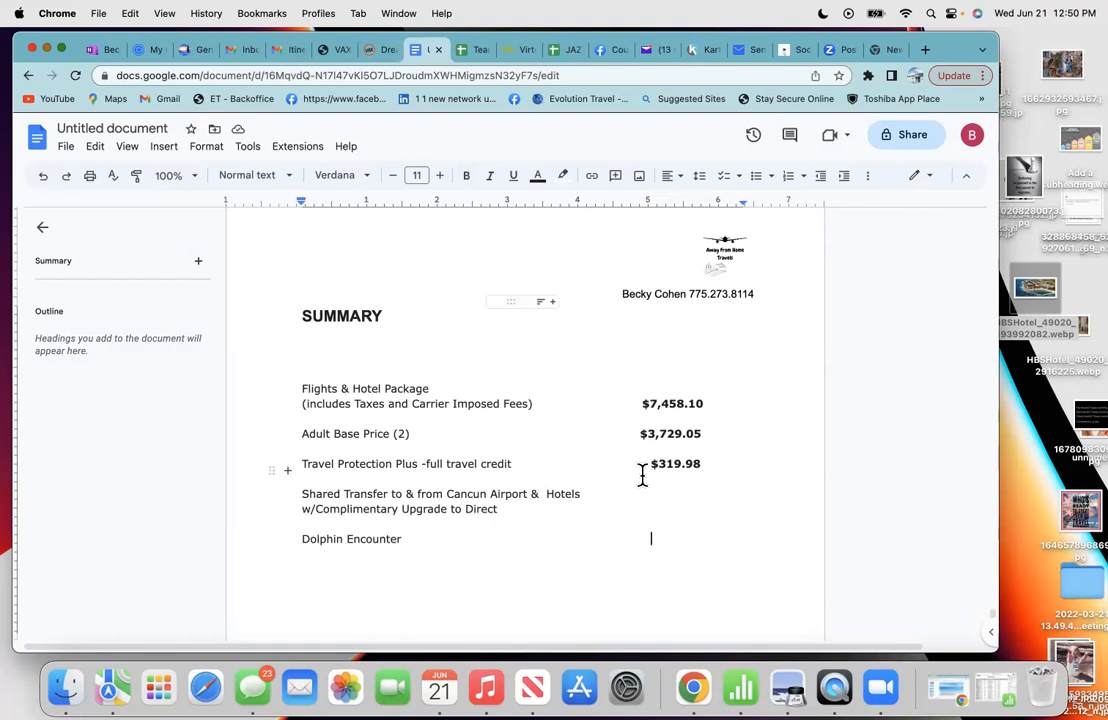
type("$198.00")
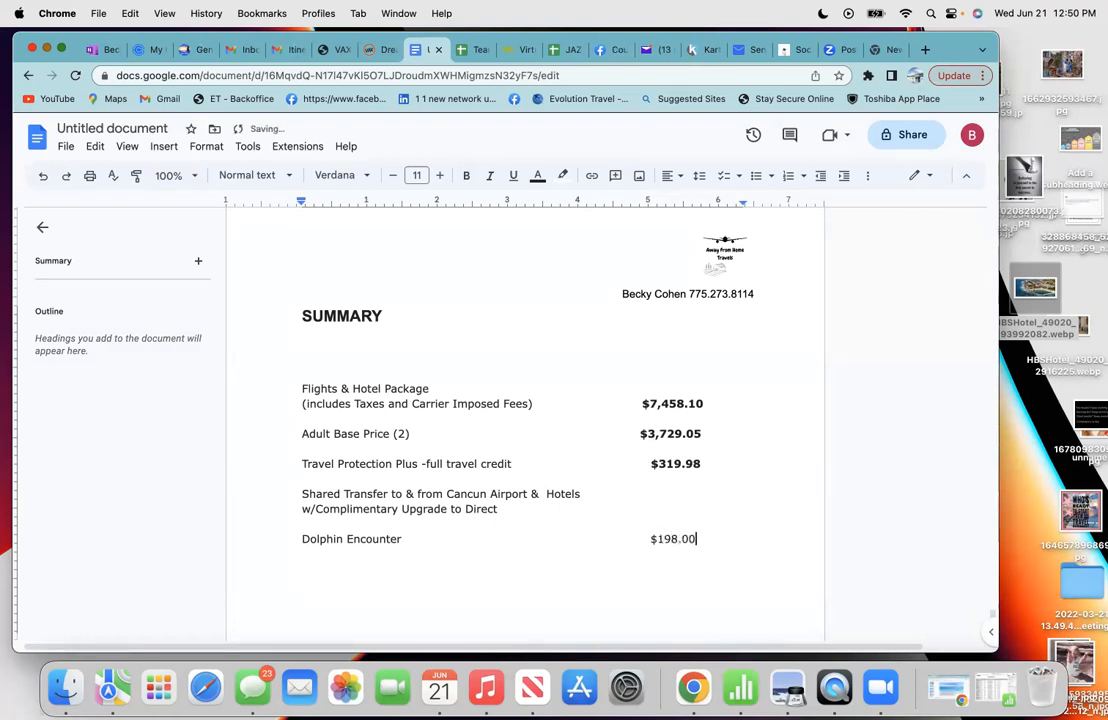
left_click_drag(699, 538, 649, 538)
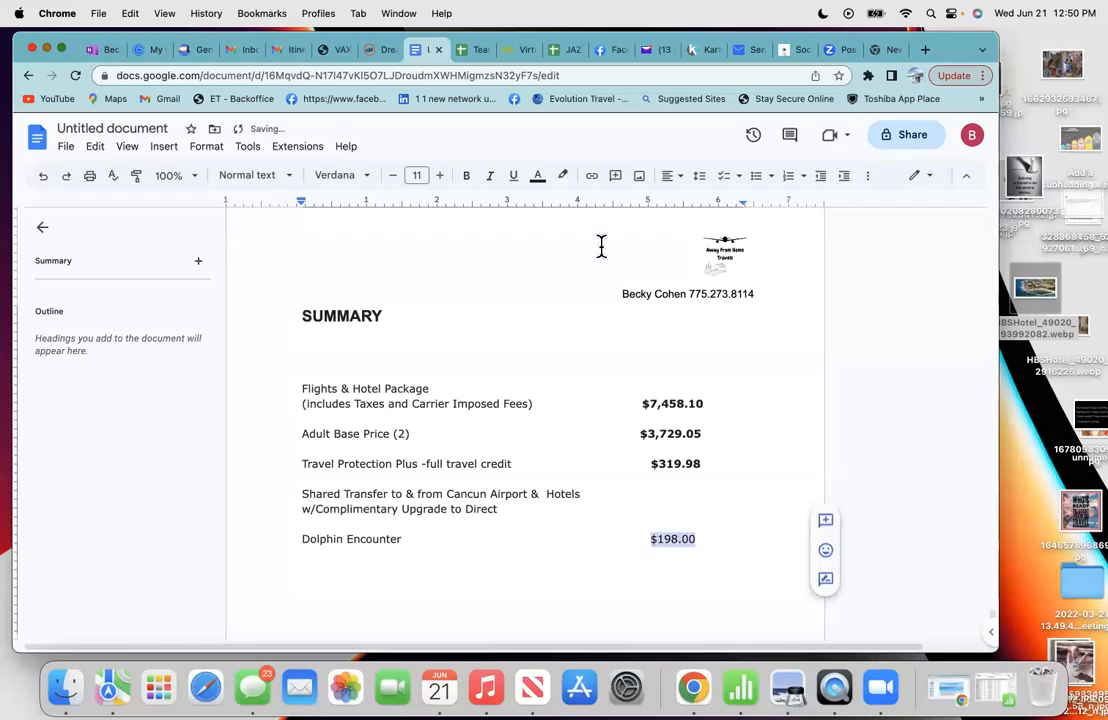
left_click(466, 175)
left_click(716, 545)
scroll(589, 549, "down", 2)
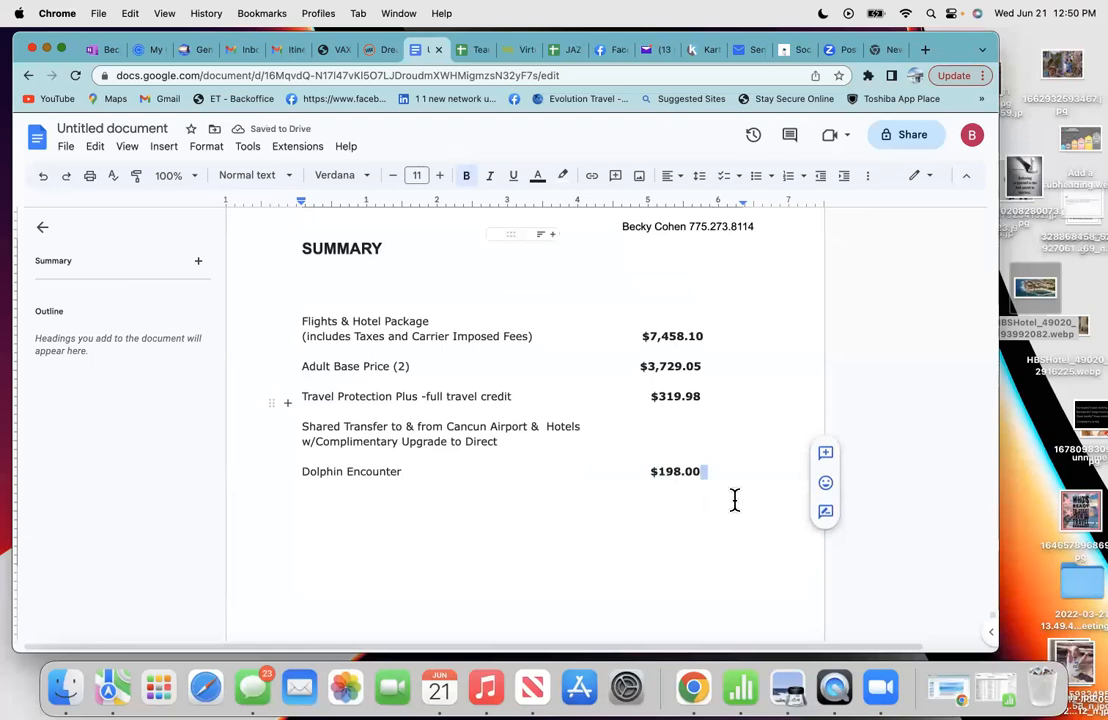
scroll(734, 500, "down", 3)
scroll(734, 500, "up", 1)
left_click(717, 444)
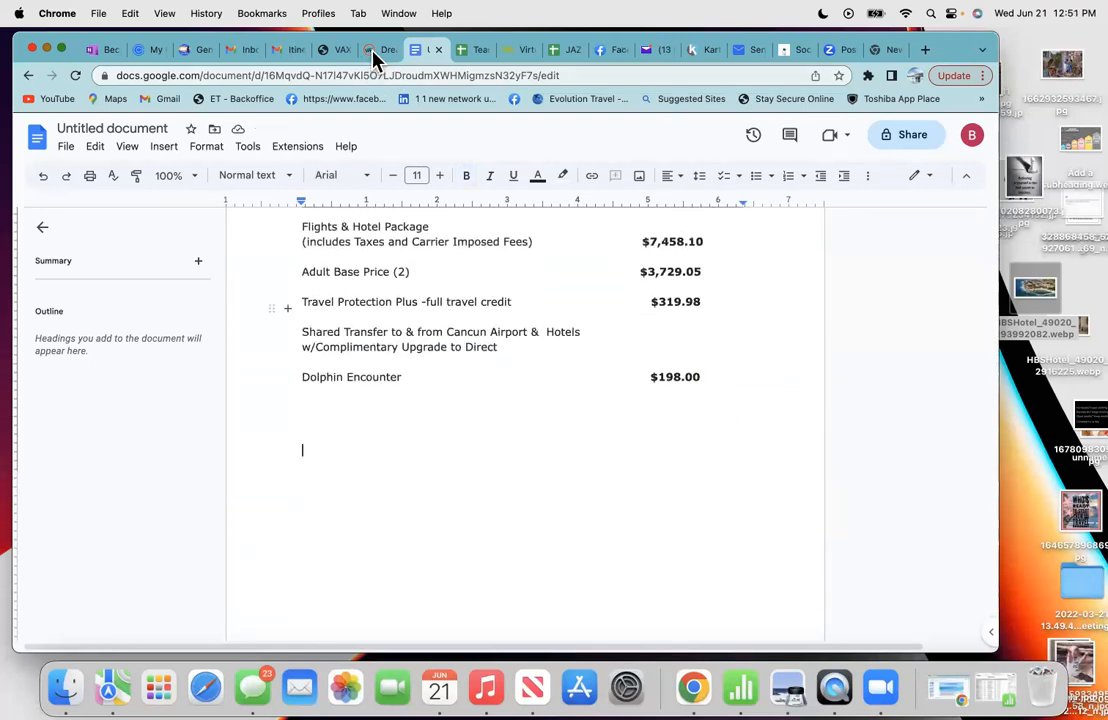
- Look up the totals in the booking email and return to the proposal
left_click(290, 50)
scroll(416, 488, "down", 2)
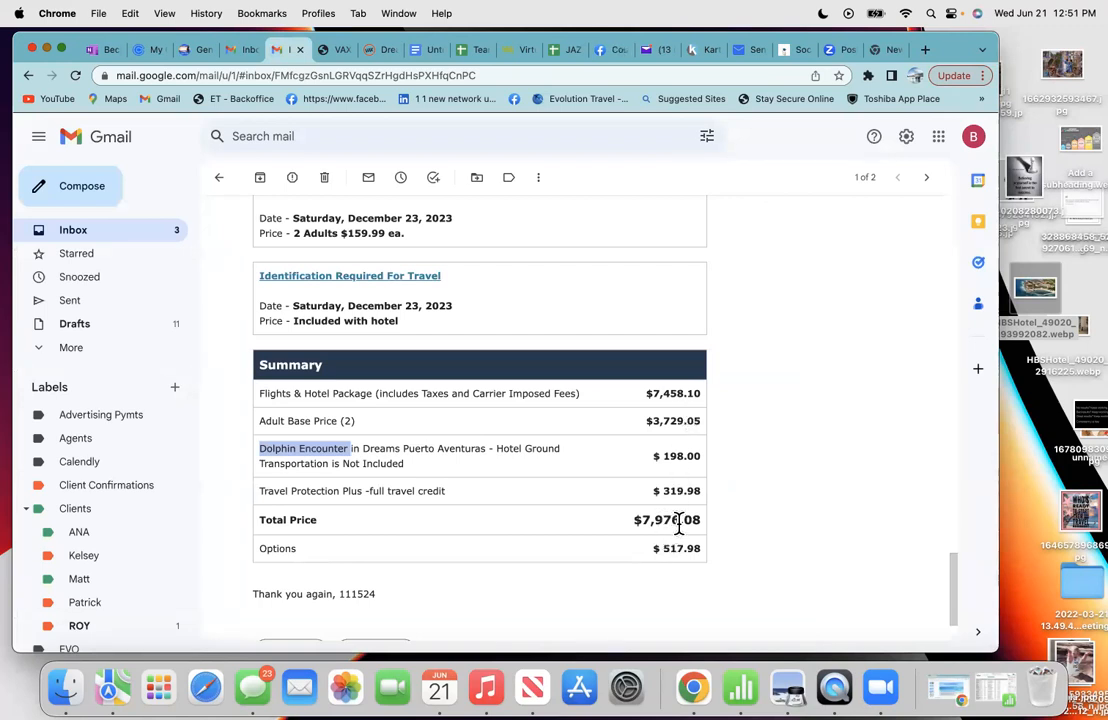
left_click(622, 500)
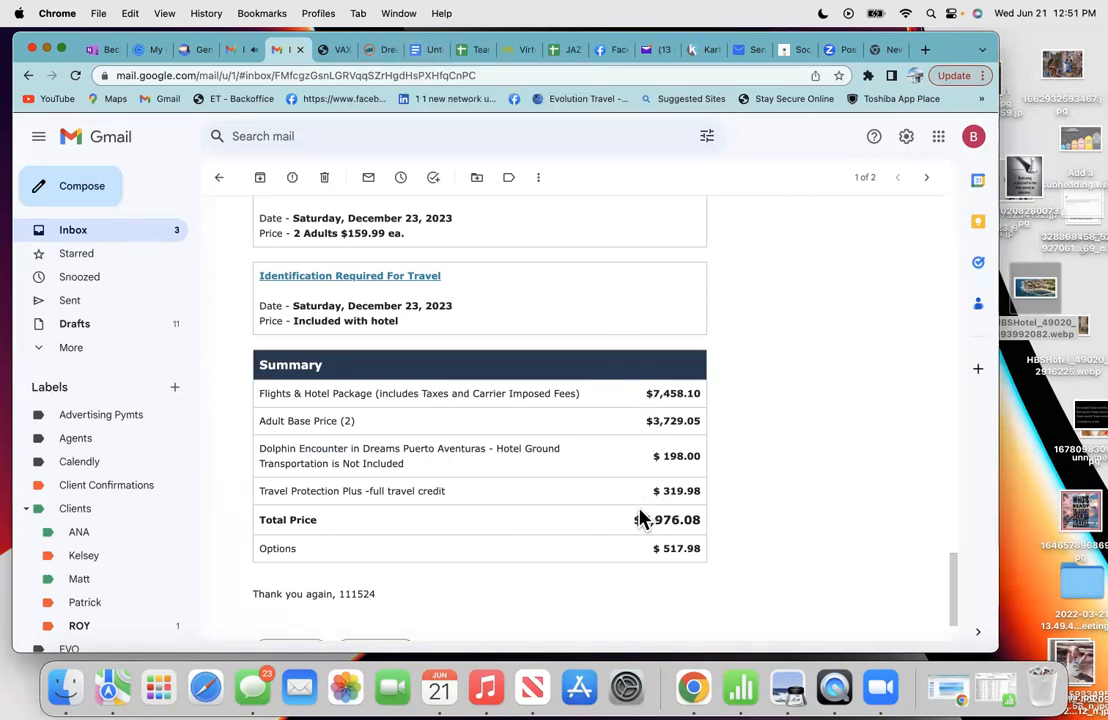
left_click(376, 50)
left_click(424, 51)
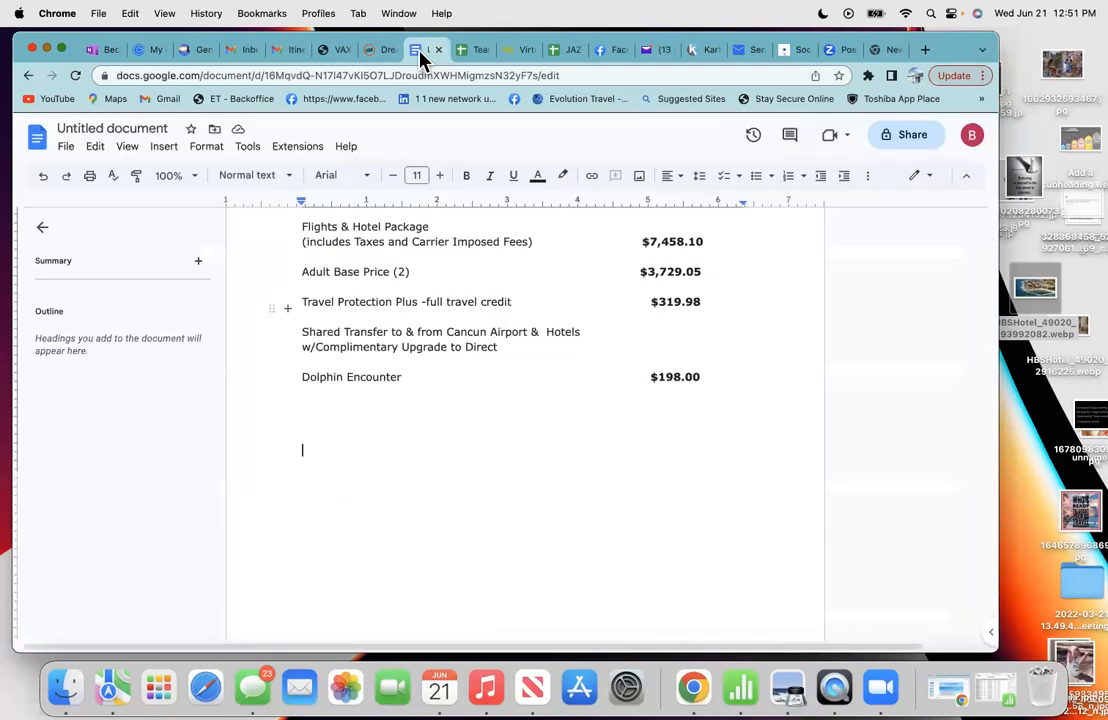
- Add a bold 12-pt 'Total Price' line showing $7,976.08 from the booking email
left_click(439, 175)
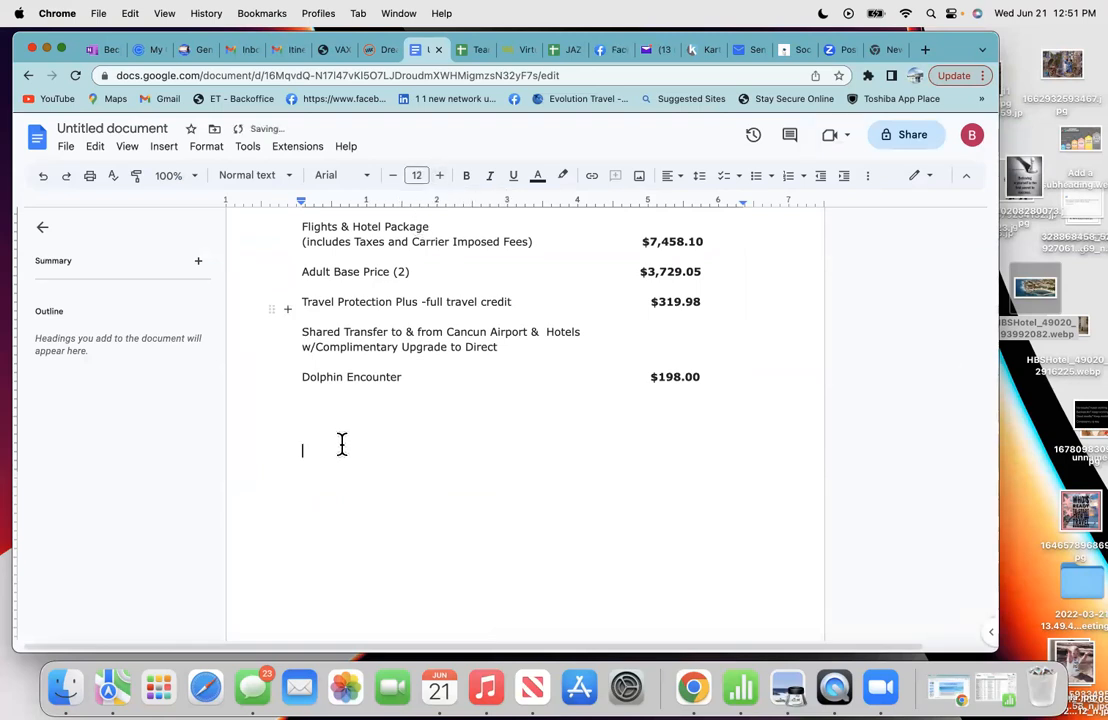
left_click(466, 177)
type("Tot")
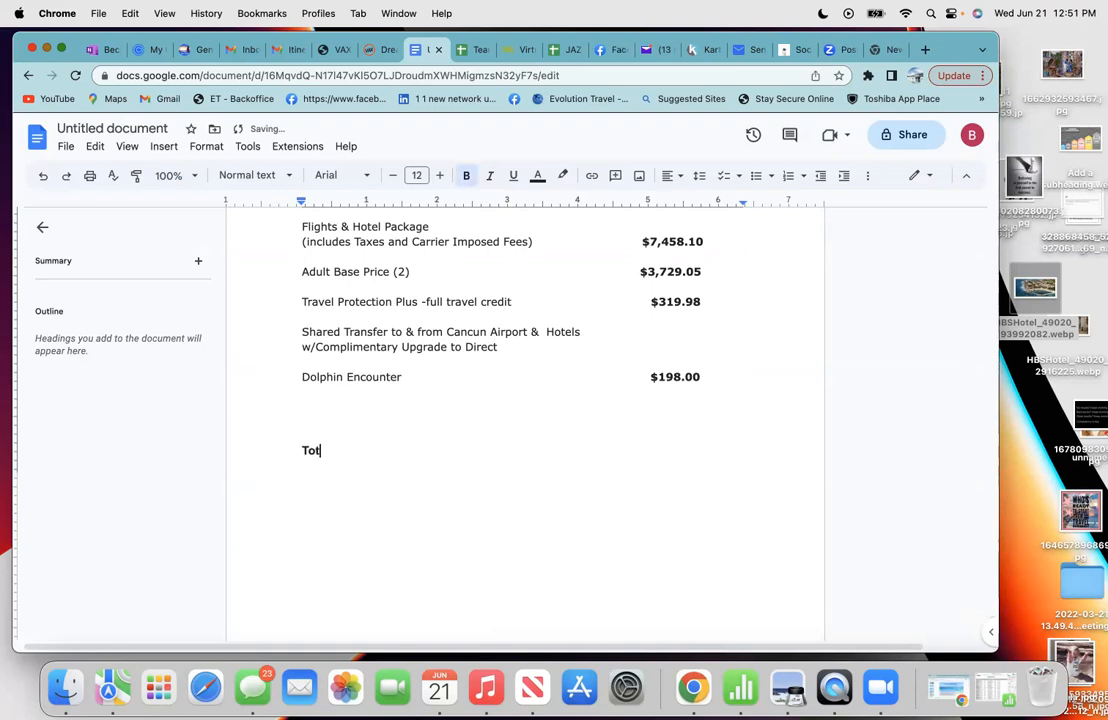
type("al Price                          $")
left_click(289, 52)
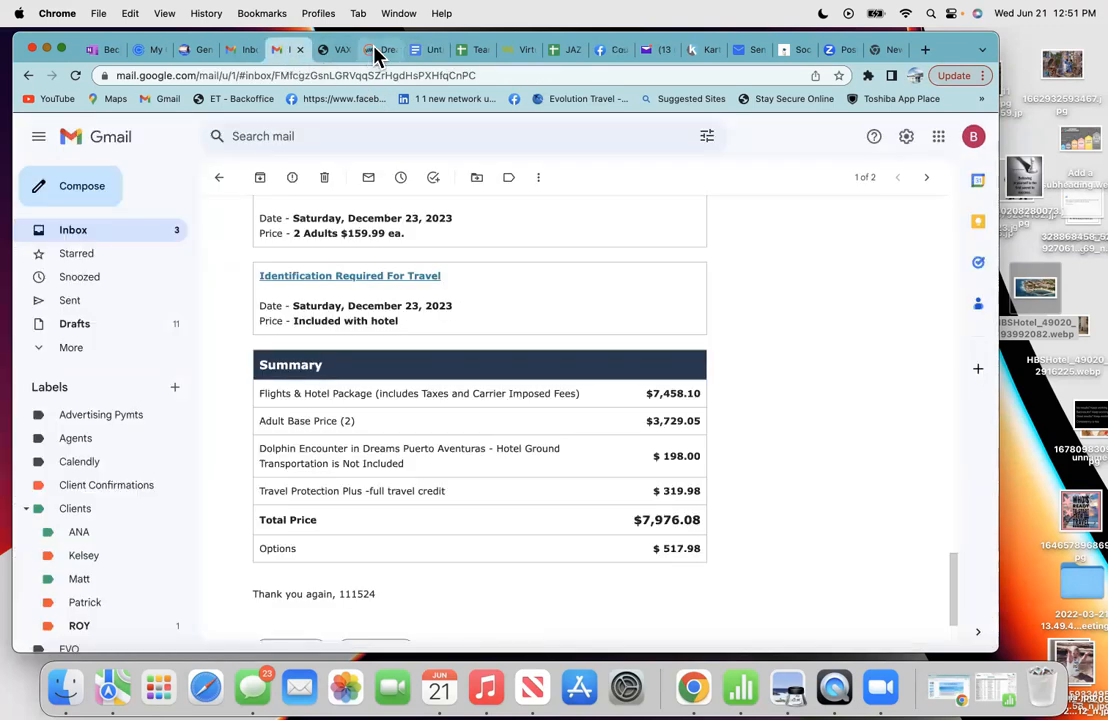
left_click(422, 50)
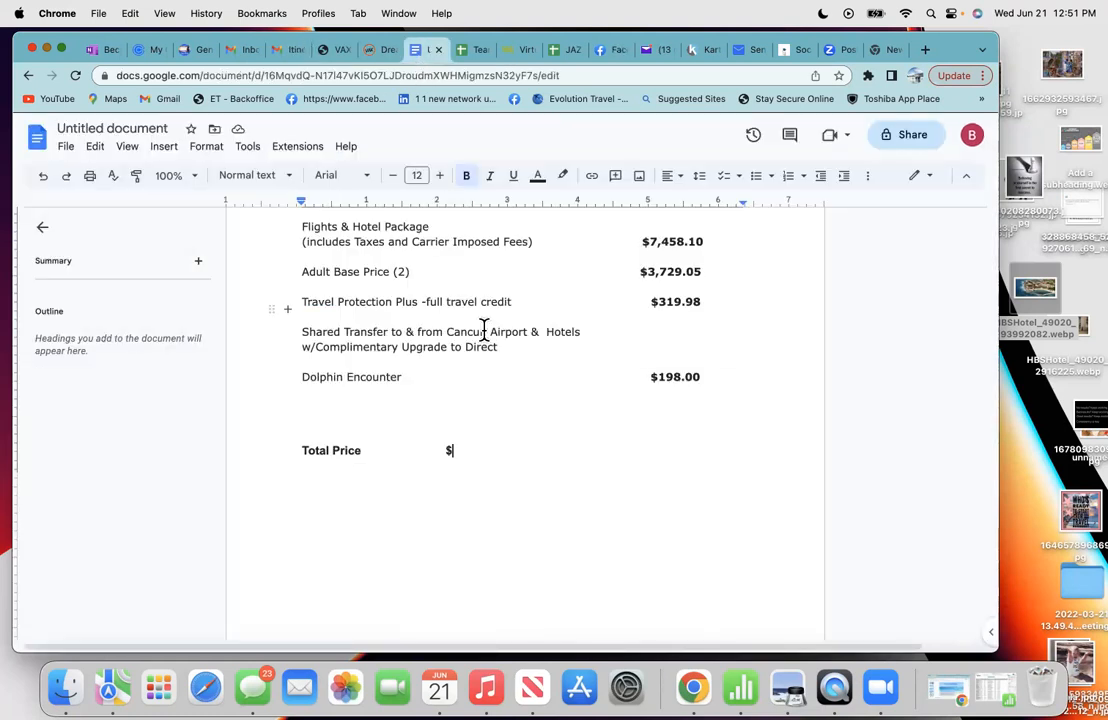
type("7,")
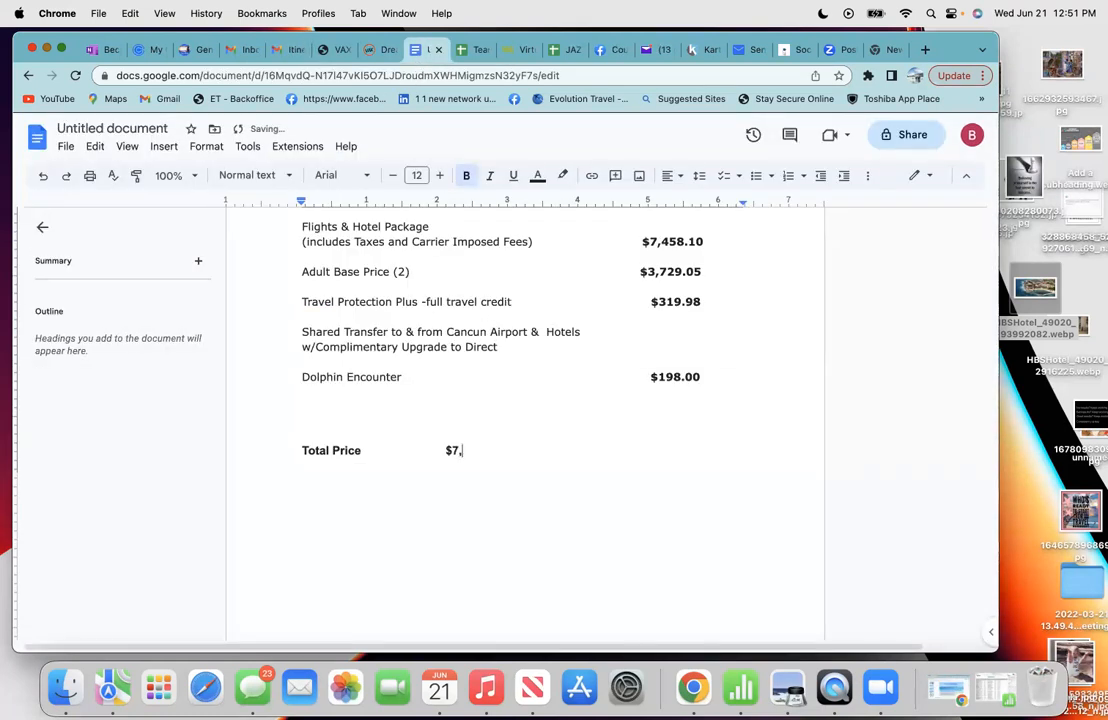
type("976.08")
left_click(443, 450)
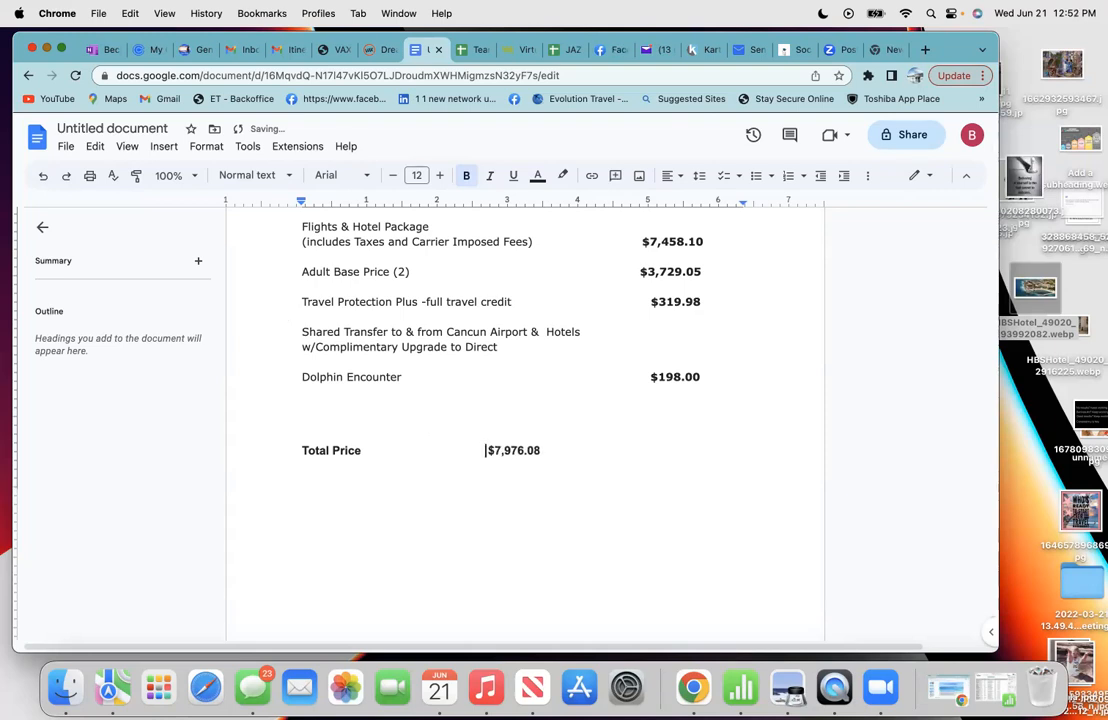
- Start a new line below it labelled 'Deposit Due'
left_click(556, 458)
key("Return")
key("Return")
type("Do")
key("BackSpace")
type("eposit Due")
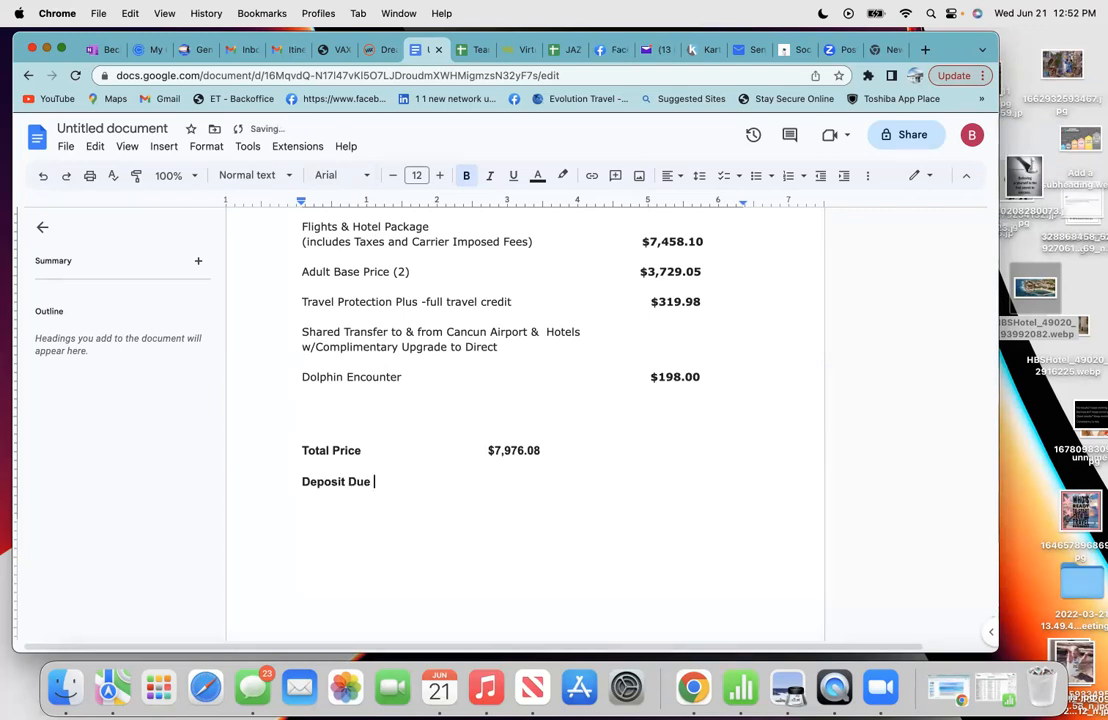
- Enter the deposit date 6/21/23 and amount $1,019.98 from the booking email after 'Deposit Due'
left_click(289, 50)
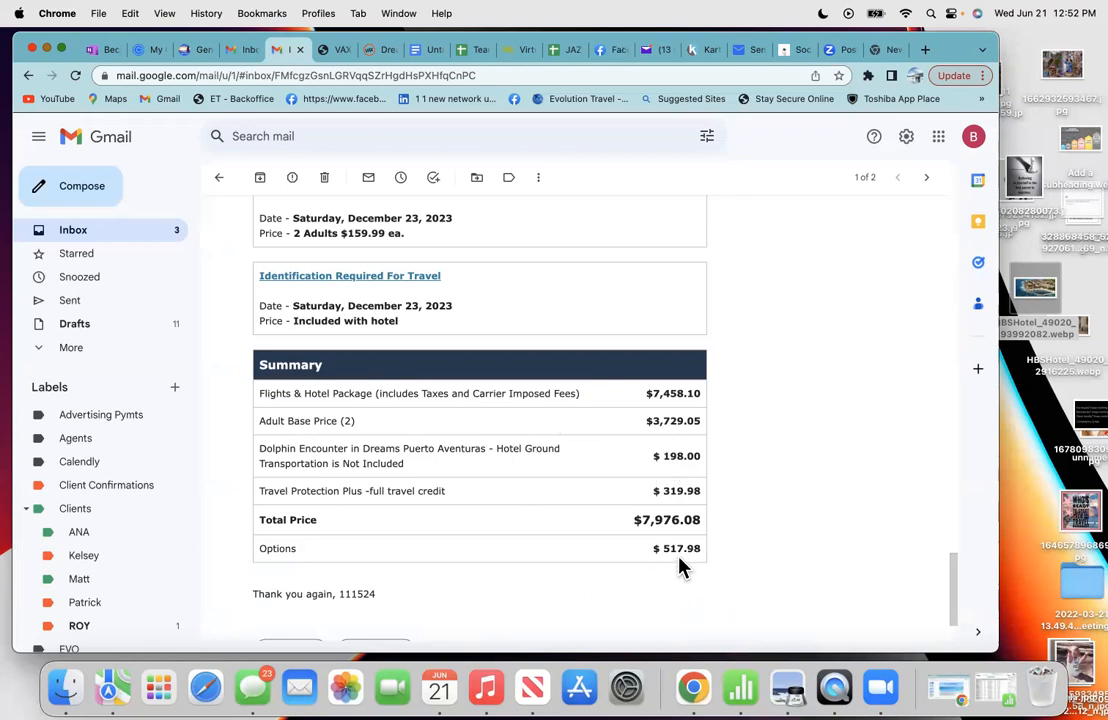
scroll(648, 567, "up", 5)
scroll(645, 567, "up", 15)
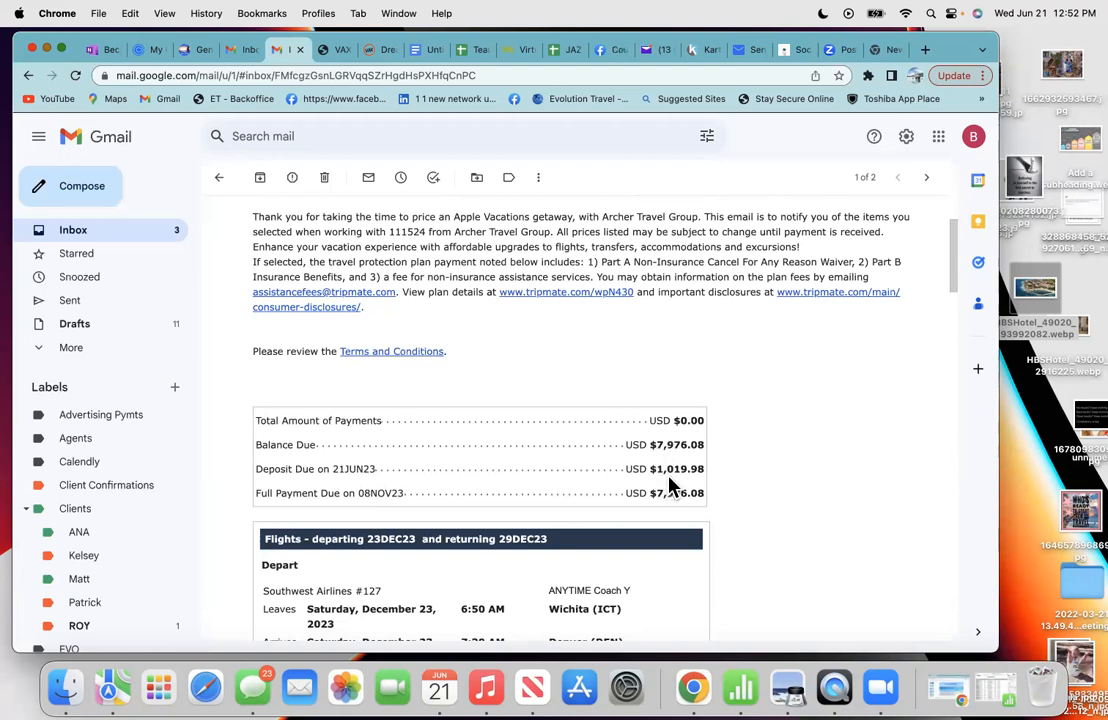
left_click(421, 60)
type("6")
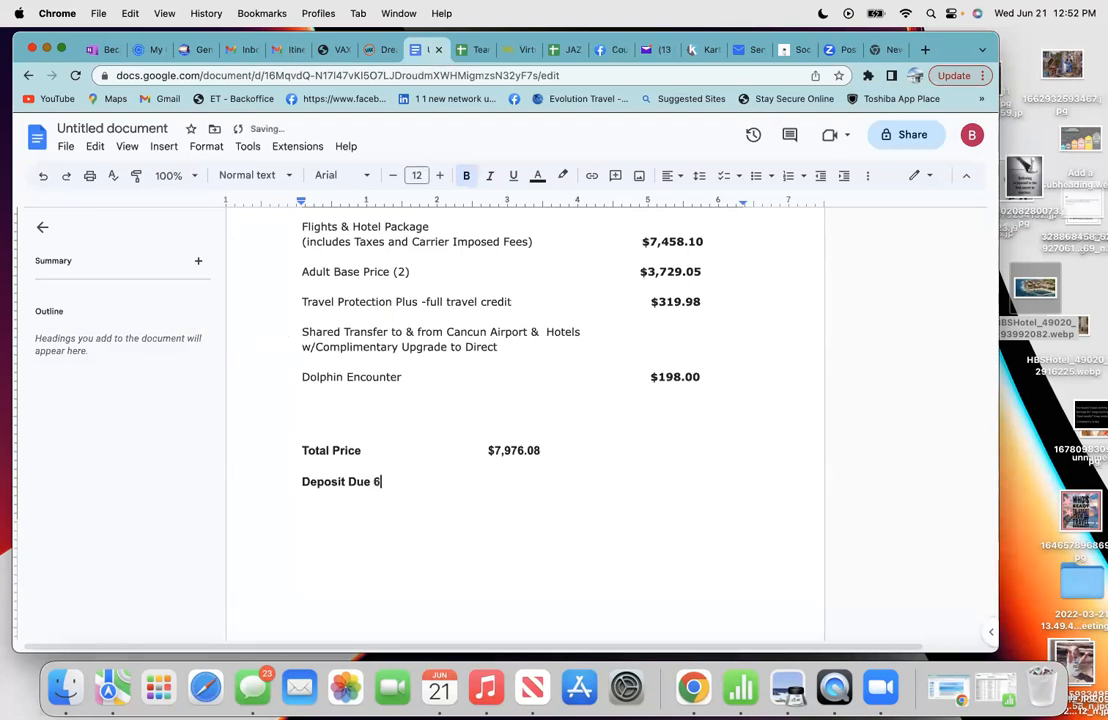
type("/21/23                      $")
left_click(279, 54)
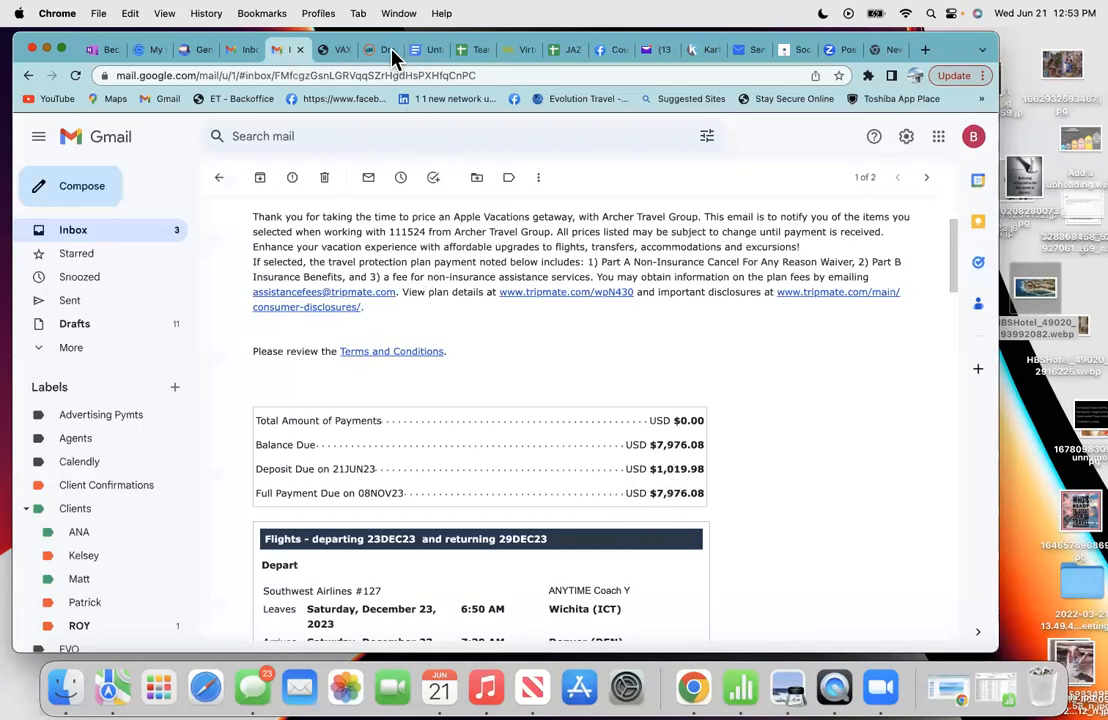
left_click(424, 50)
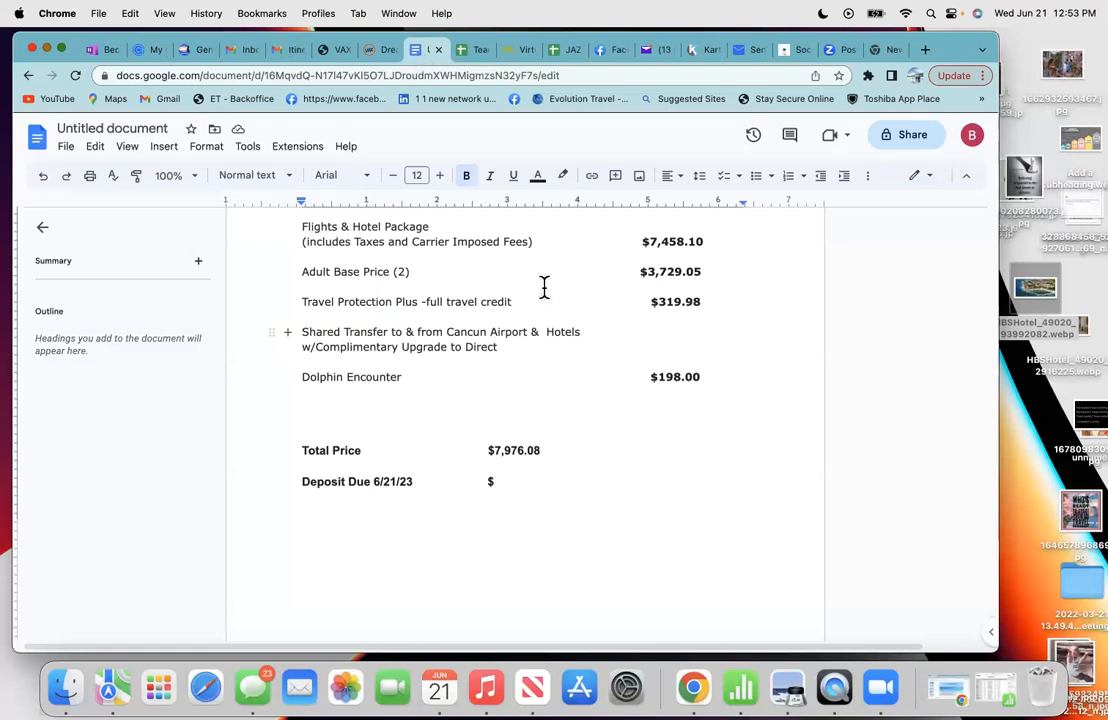
type("1,")
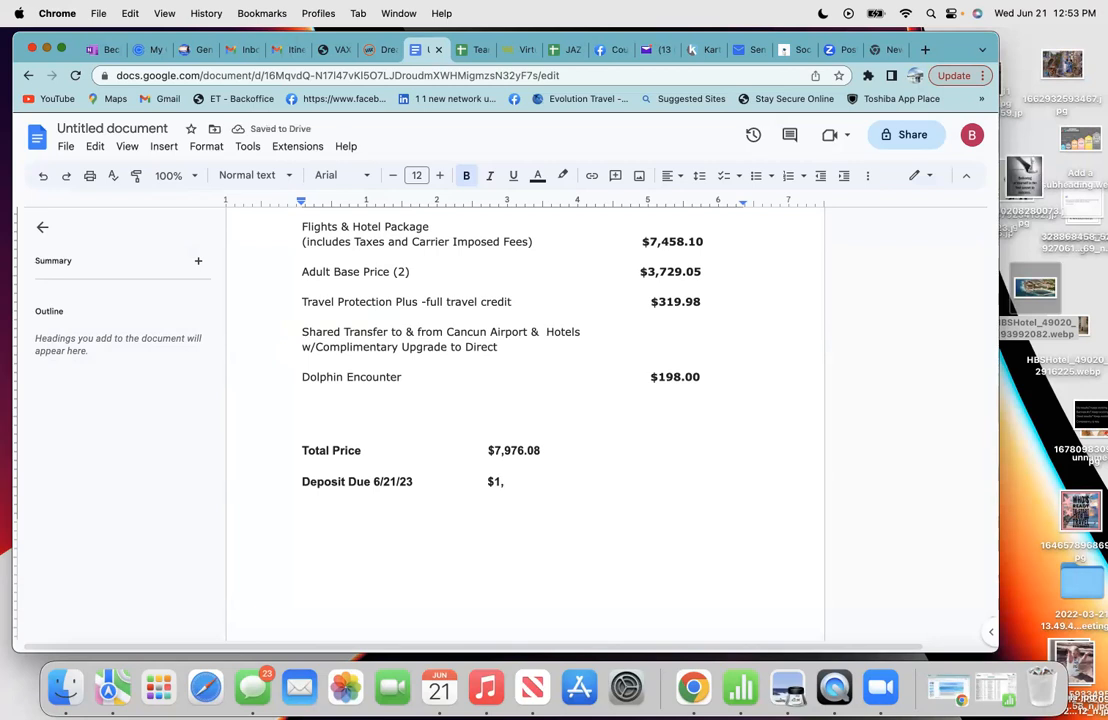
type("019.98")
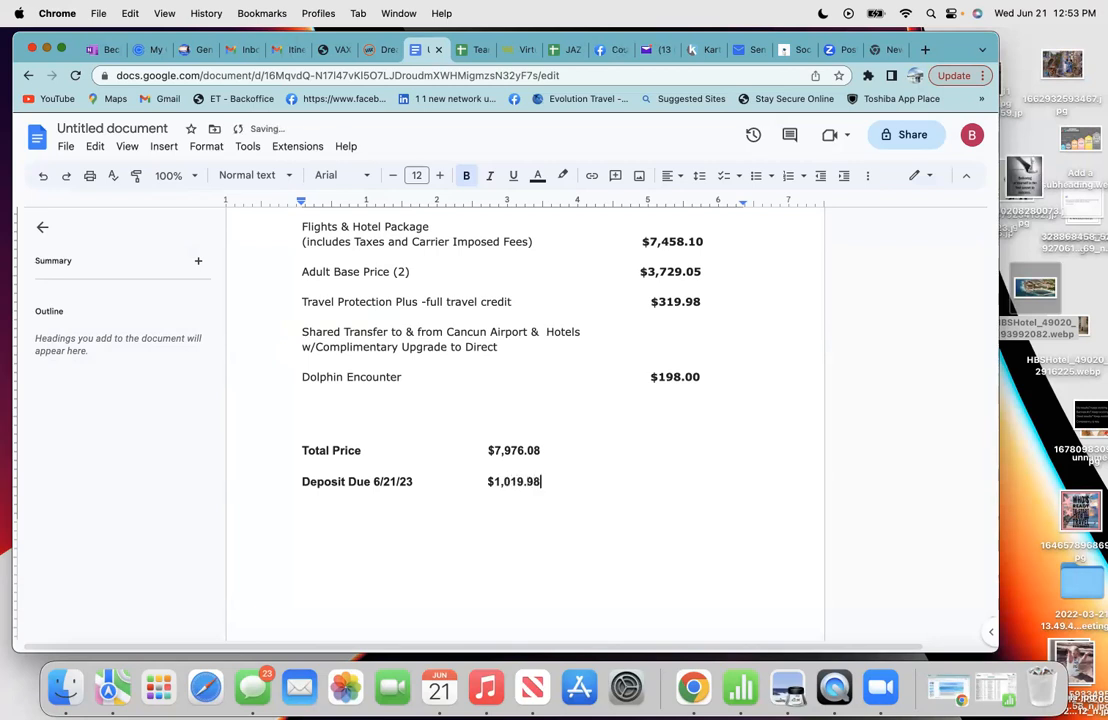
- Color the whole Deposit Due 6/21/23 line red
double_click(541, 484)
left_click(302, 481, "shift")
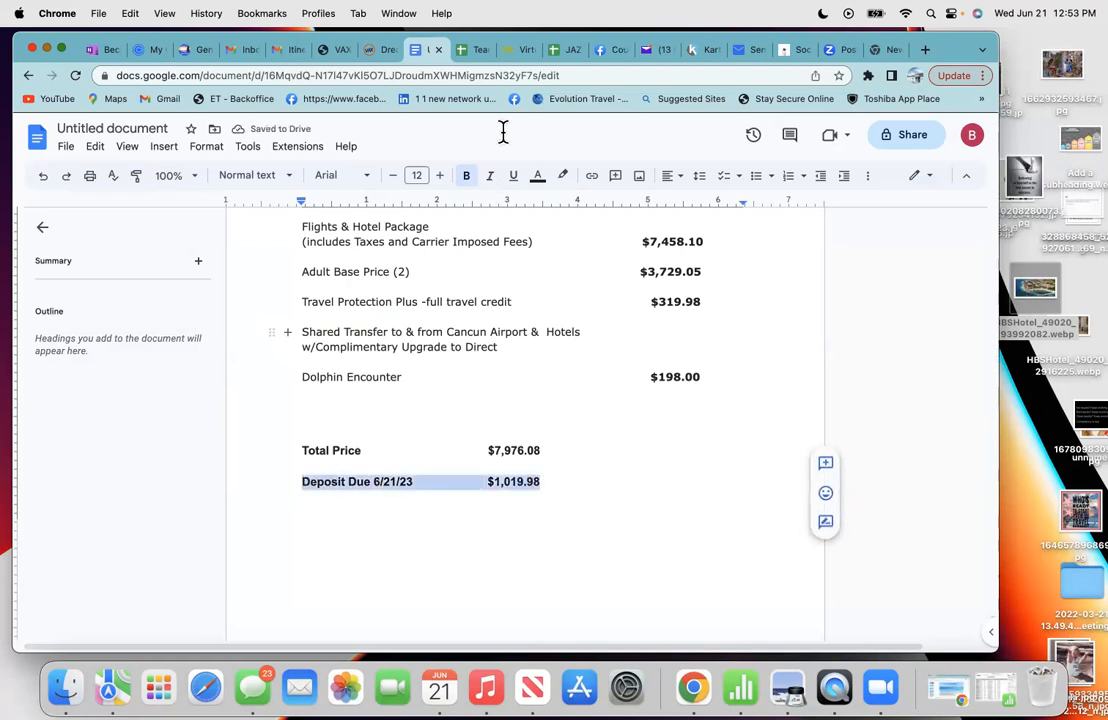
left_click(537, 178)
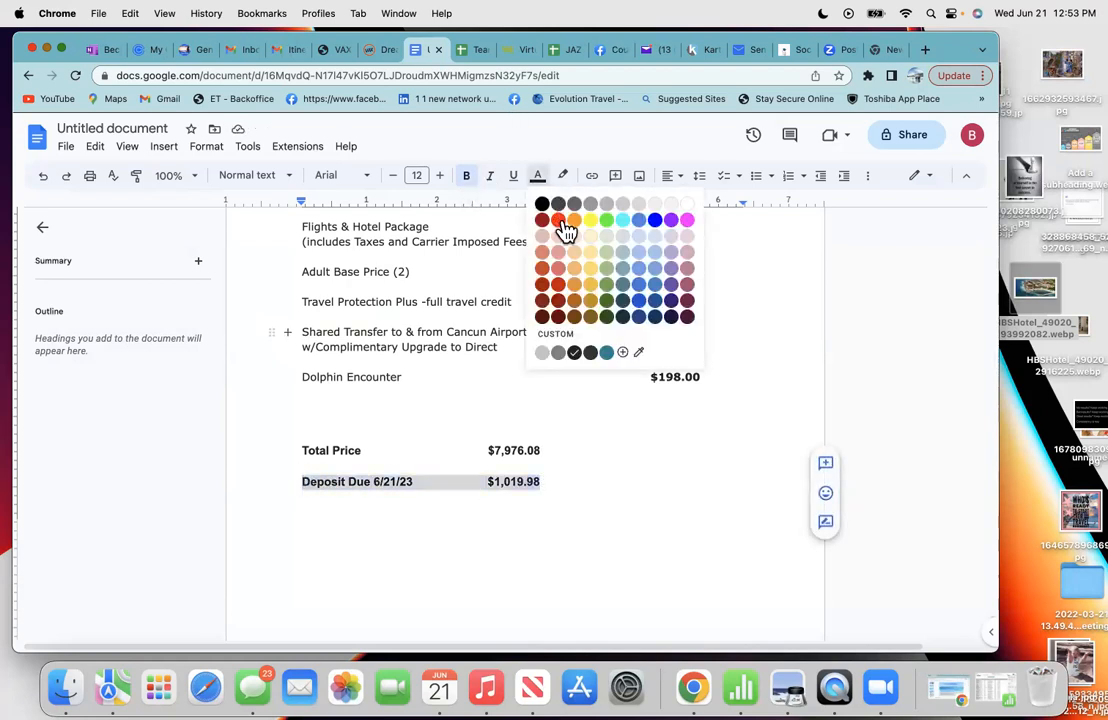
left_click(563, 221)
- Add a 'Final Payment Due' line below it in black text
left_click(561, 487)
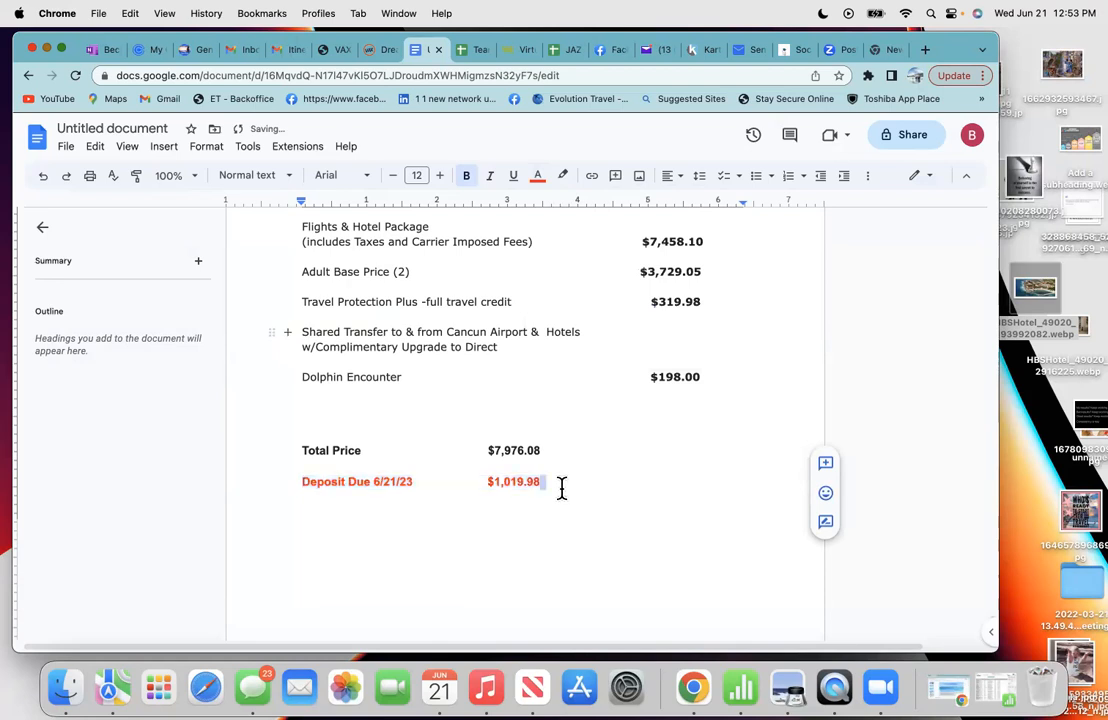
key("Return")
key("Return")
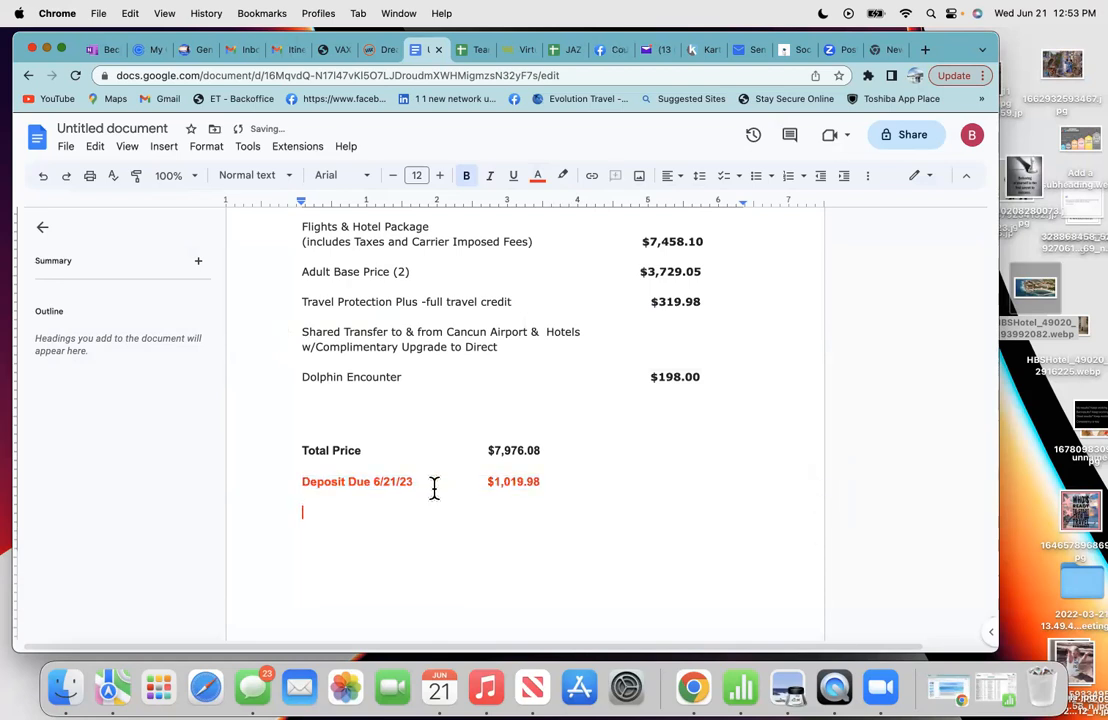
type("Final Payment ")
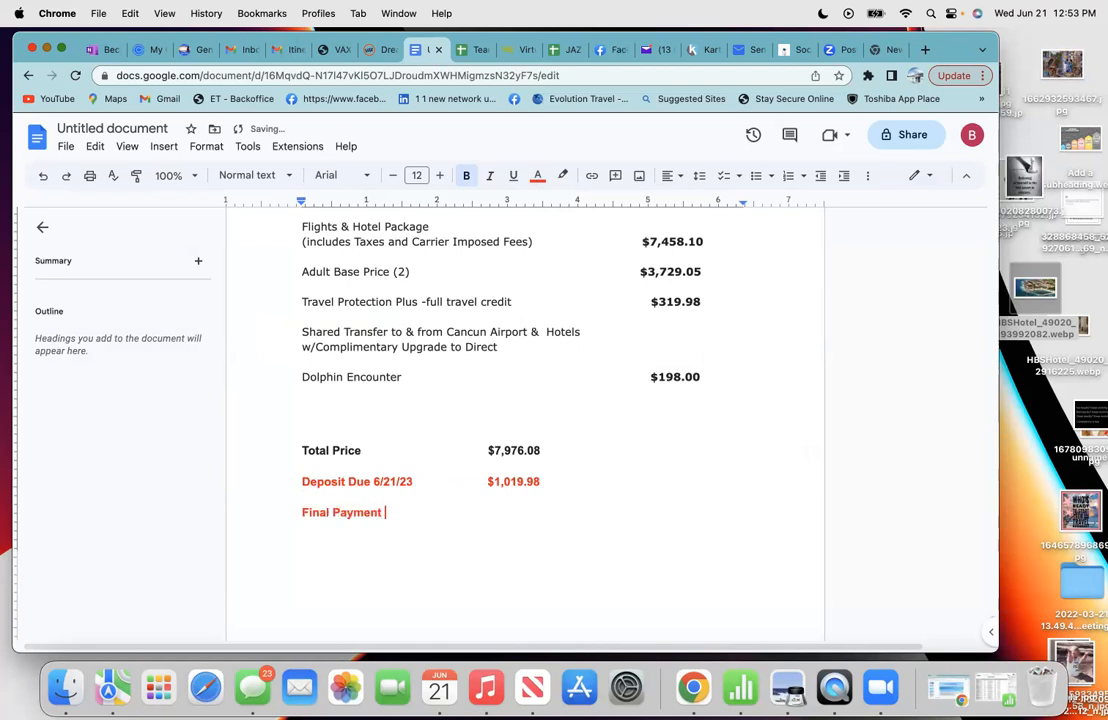
type("Due")
left_click_drag(413, 514, 301, 512)
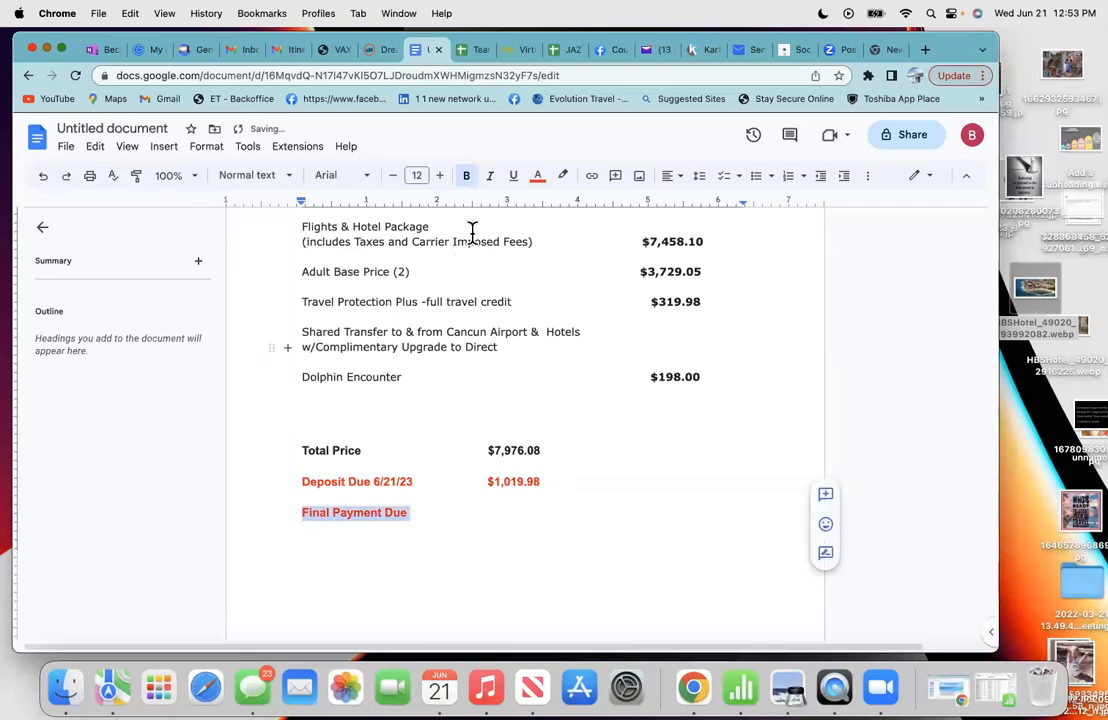
left_click(538, 178)
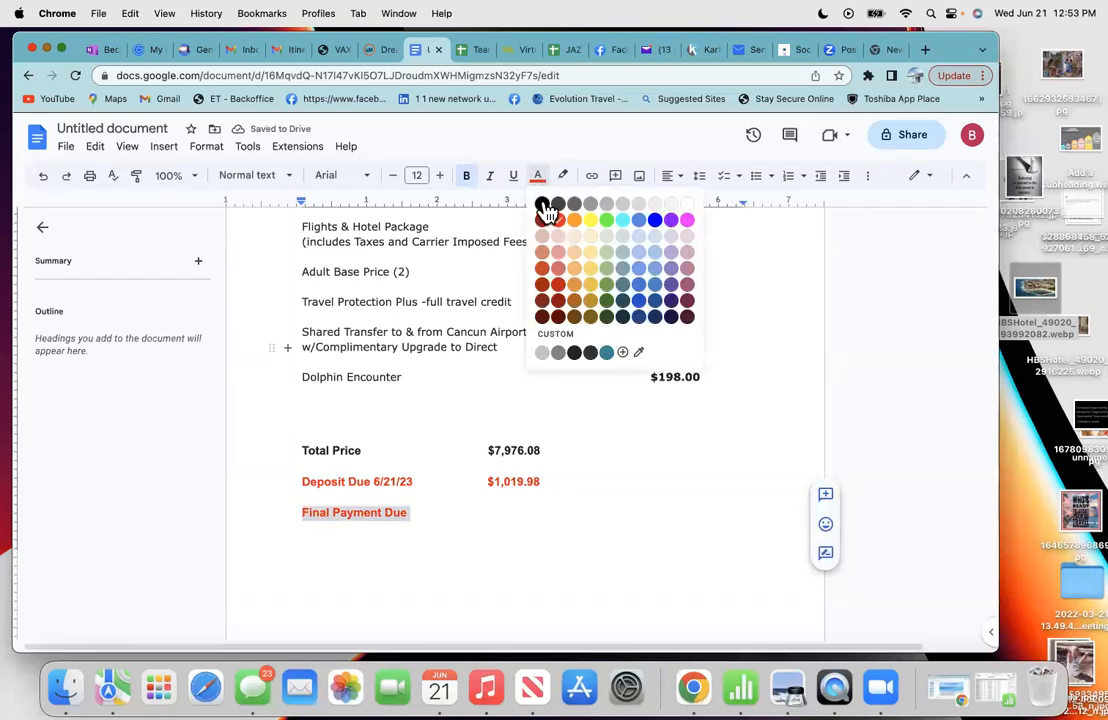
left_click(542, 205)
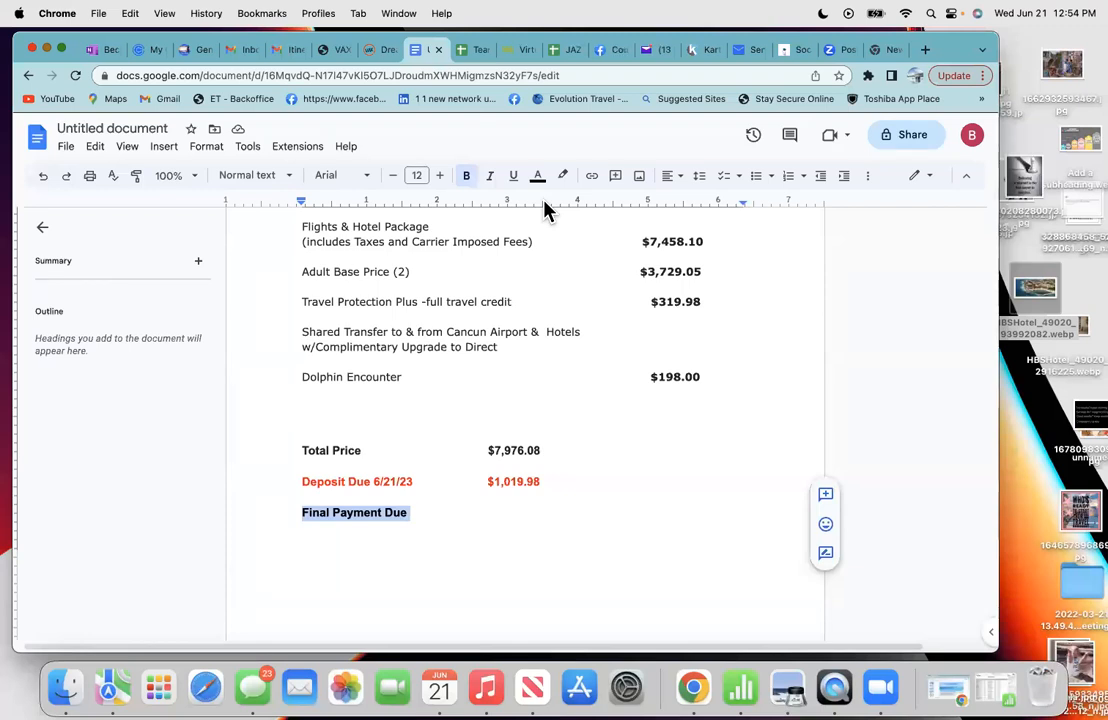
- Fill in Final Payment Due with 11/8/23 and $6,956.10 from the emailed quote, then add a new line
left_click(441, 512)
left_click(420, 512)
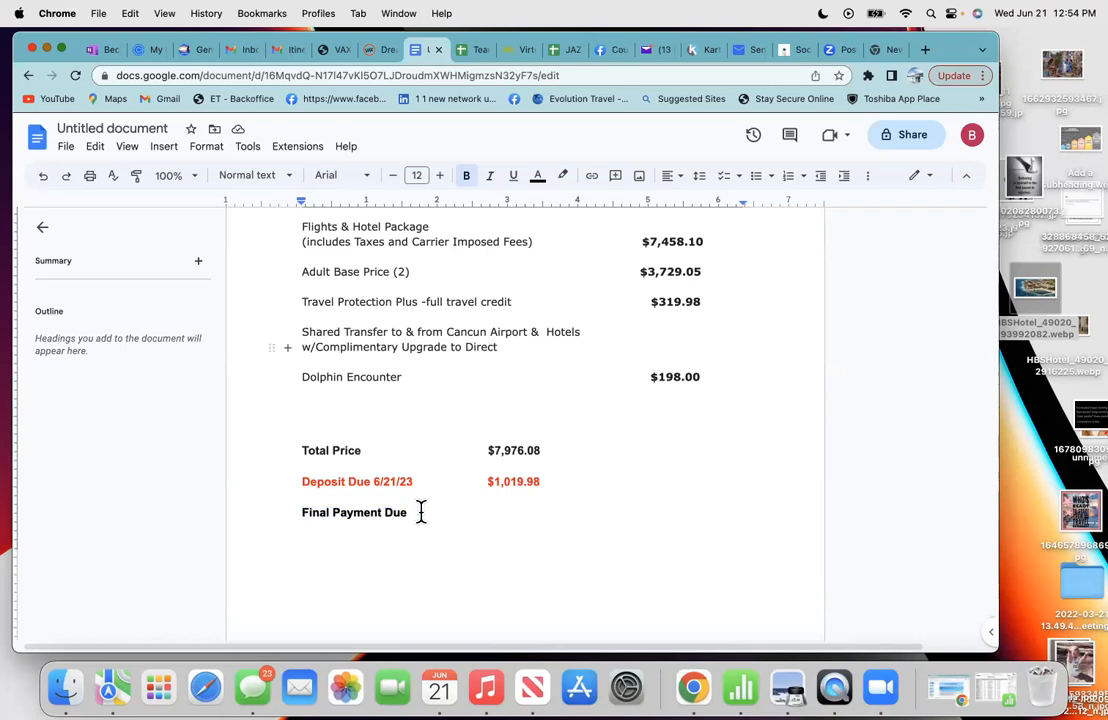
left_click(278, 52)
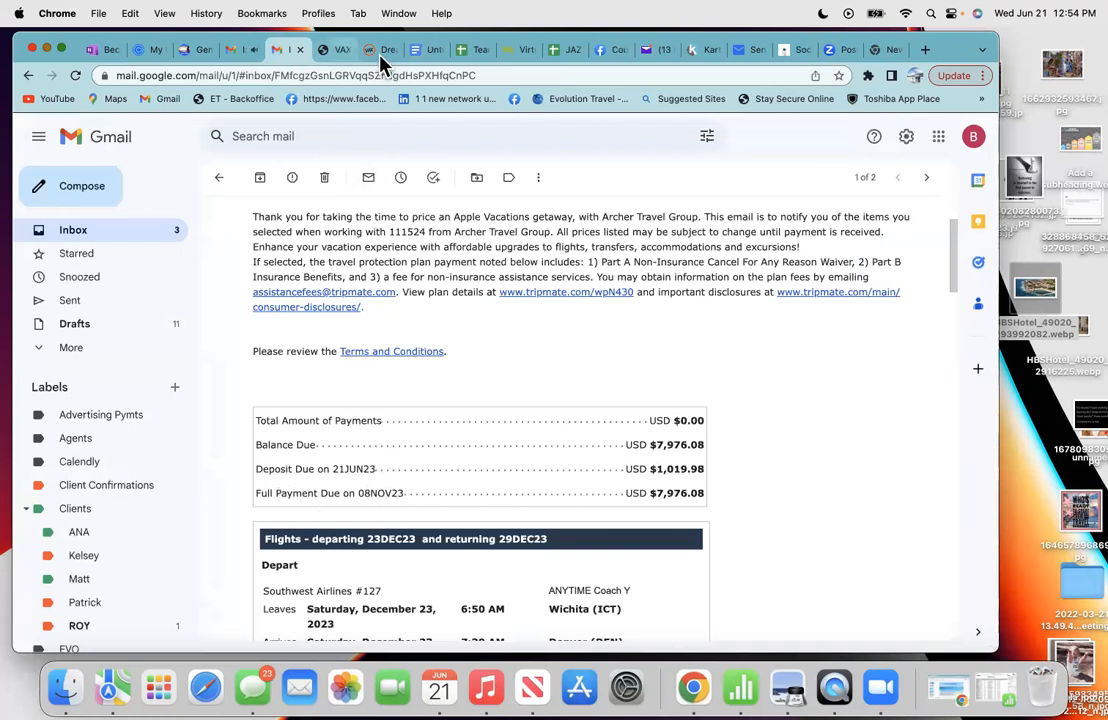
left_click(417, 55)
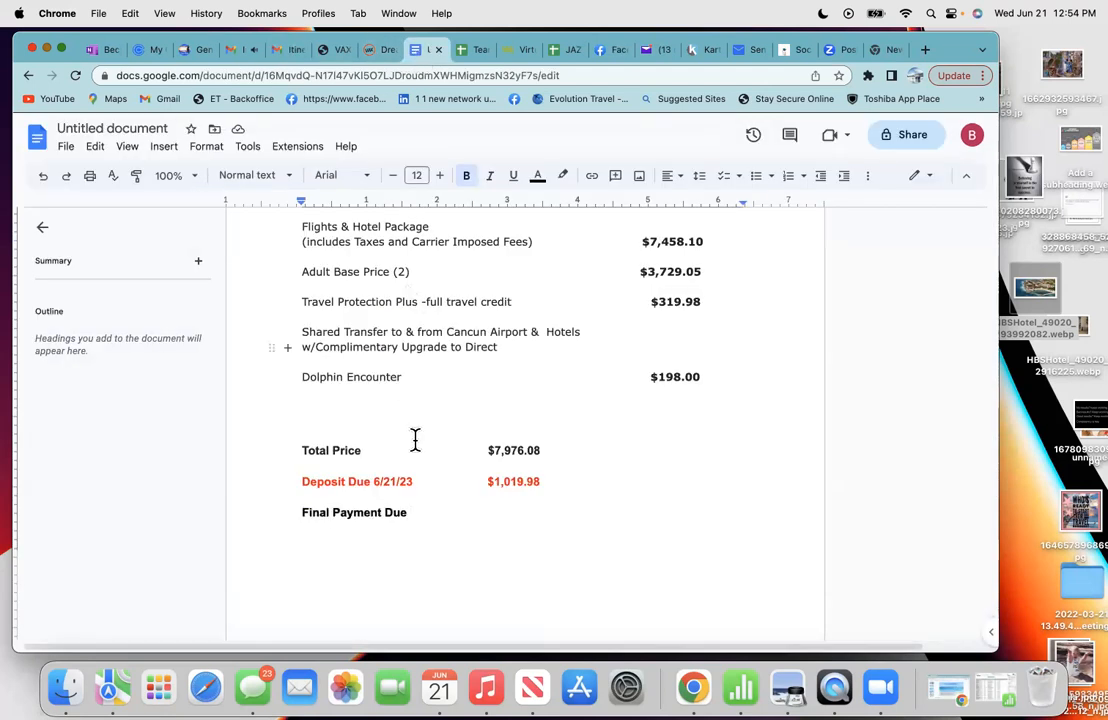
type("11/8/23 $6,")
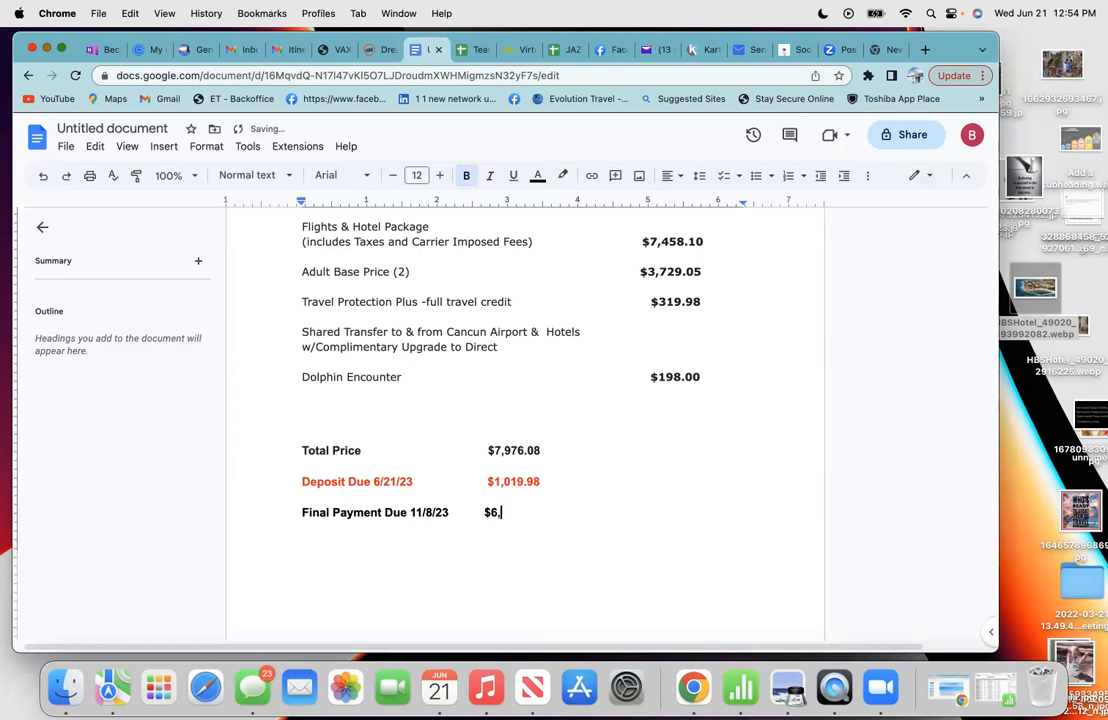
type("9")
key("Return")
left_click(88, 52)
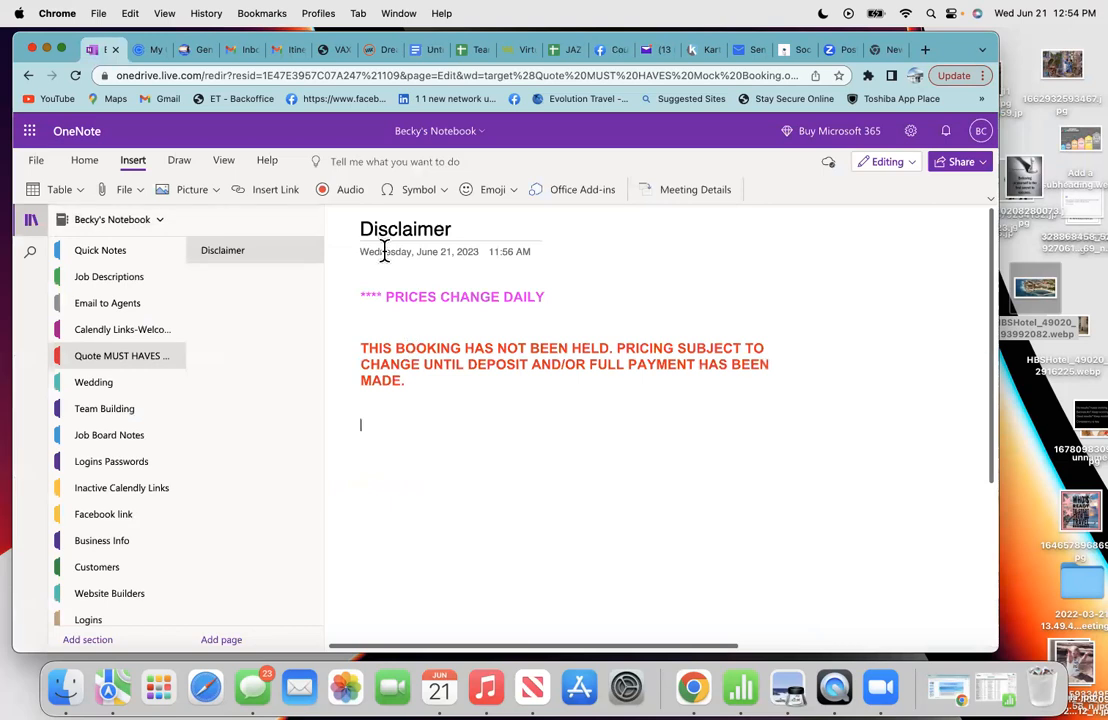
- Copy both disclaimer paragraphs from the OneNote Disclaimer page using Edit > Copy
left_click_drag(408, 383, 354, 289)
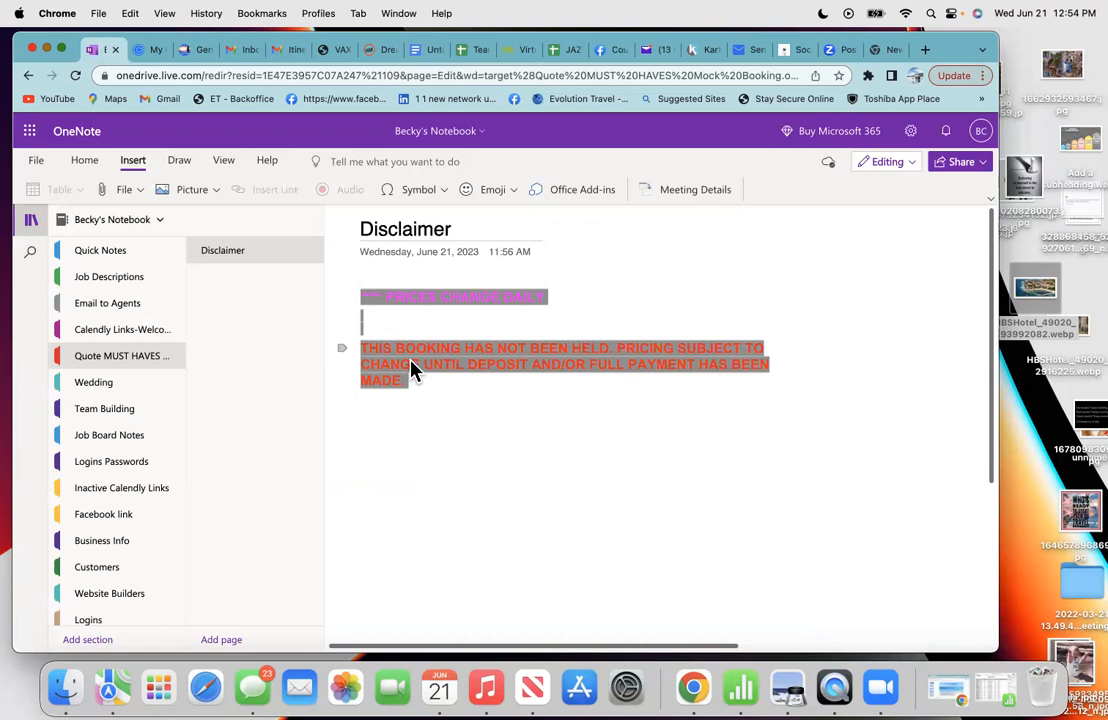
left_click(129, 17)
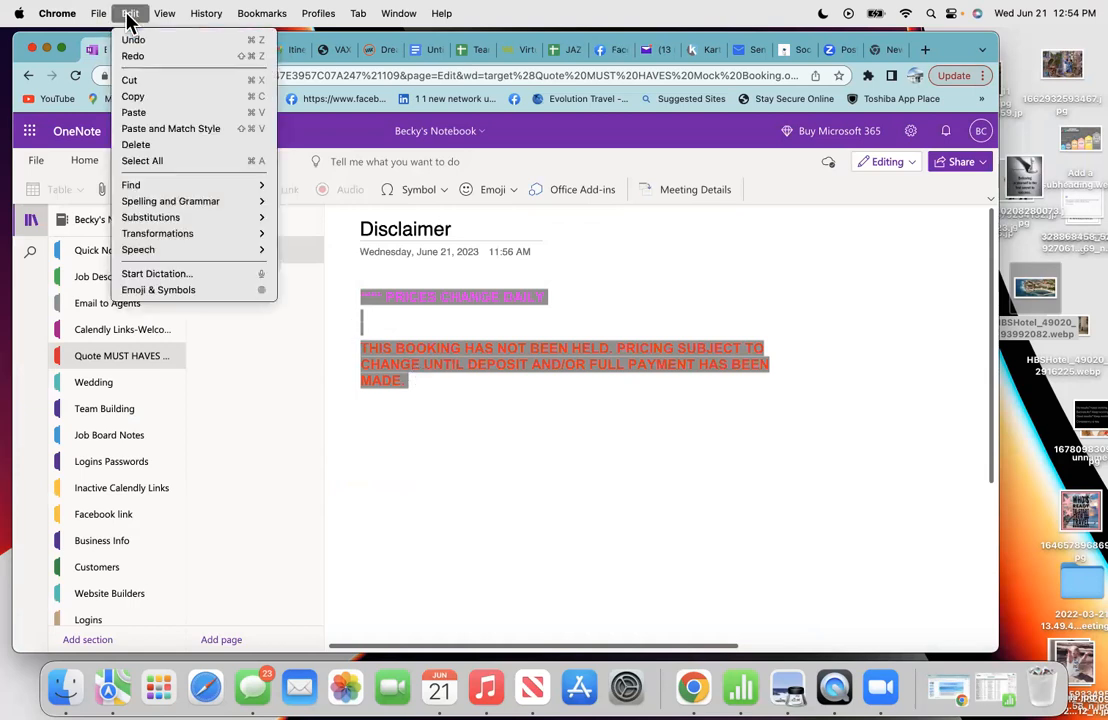
left_click(135, 96)
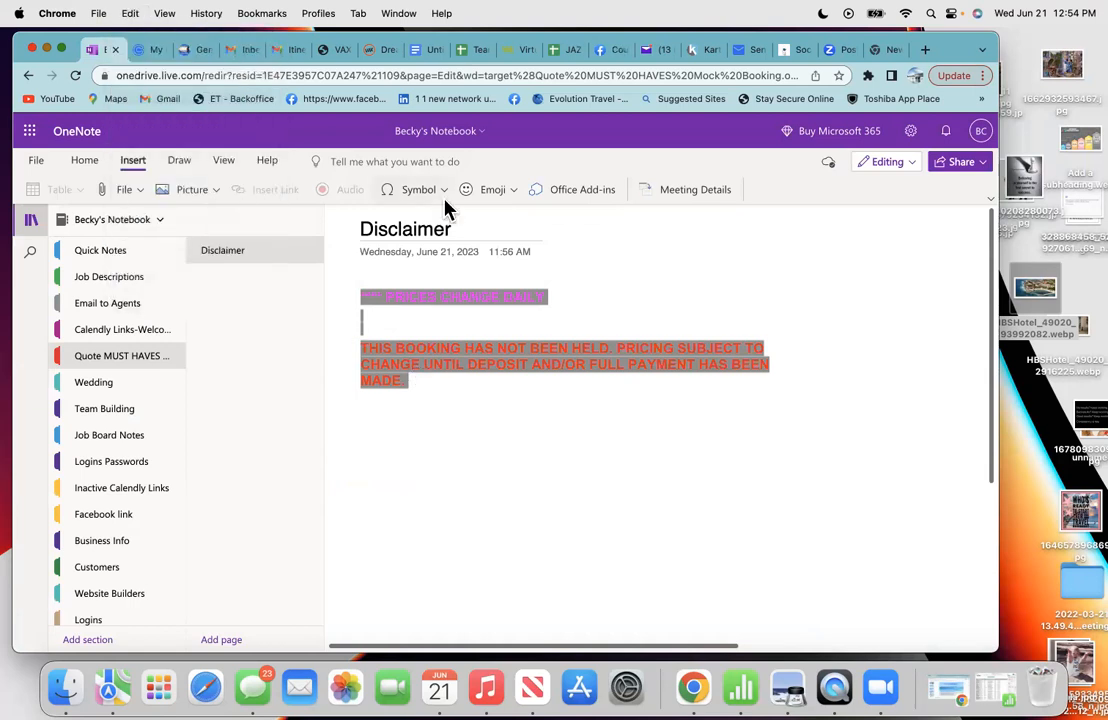
left_click(427, 50)
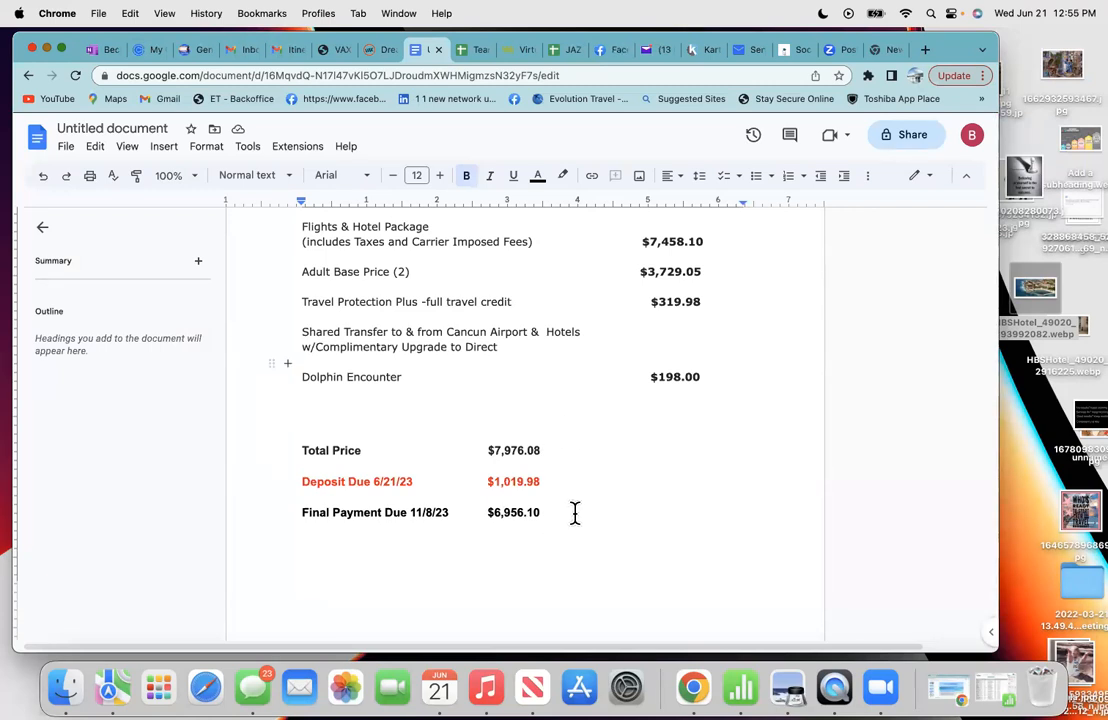
- Paste the PRICES CHANGE DAILY disclaimer beneath Final Payment Due and scroll through the document to review it
right_click(305, 543)
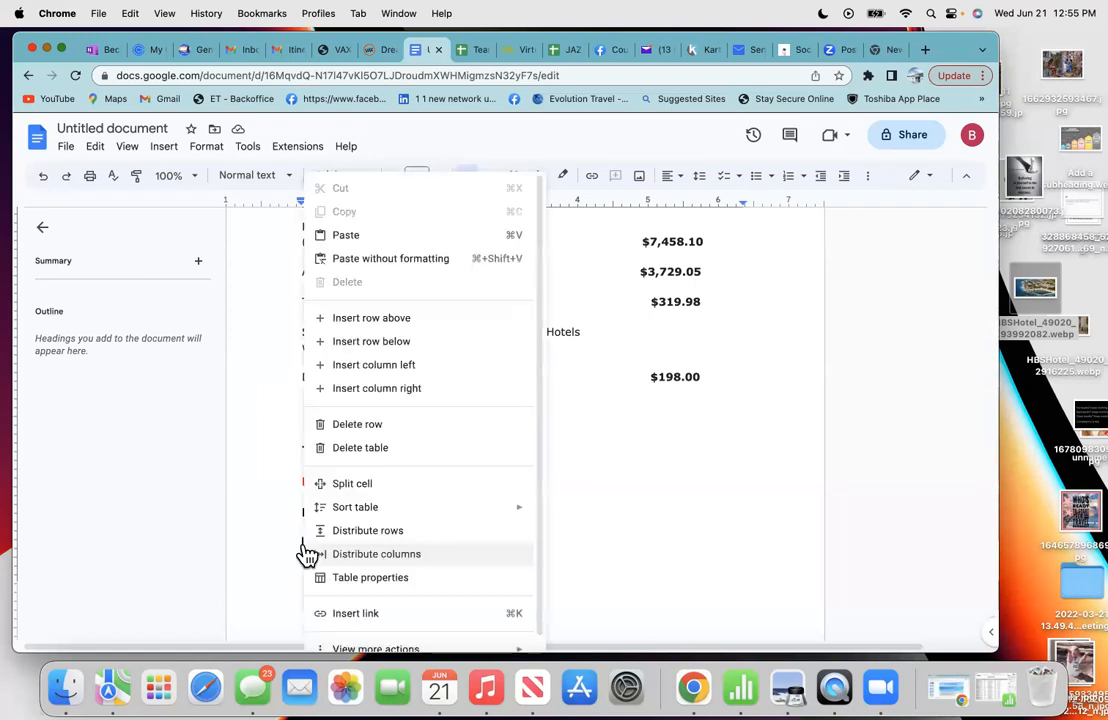
left_click(344, 240)
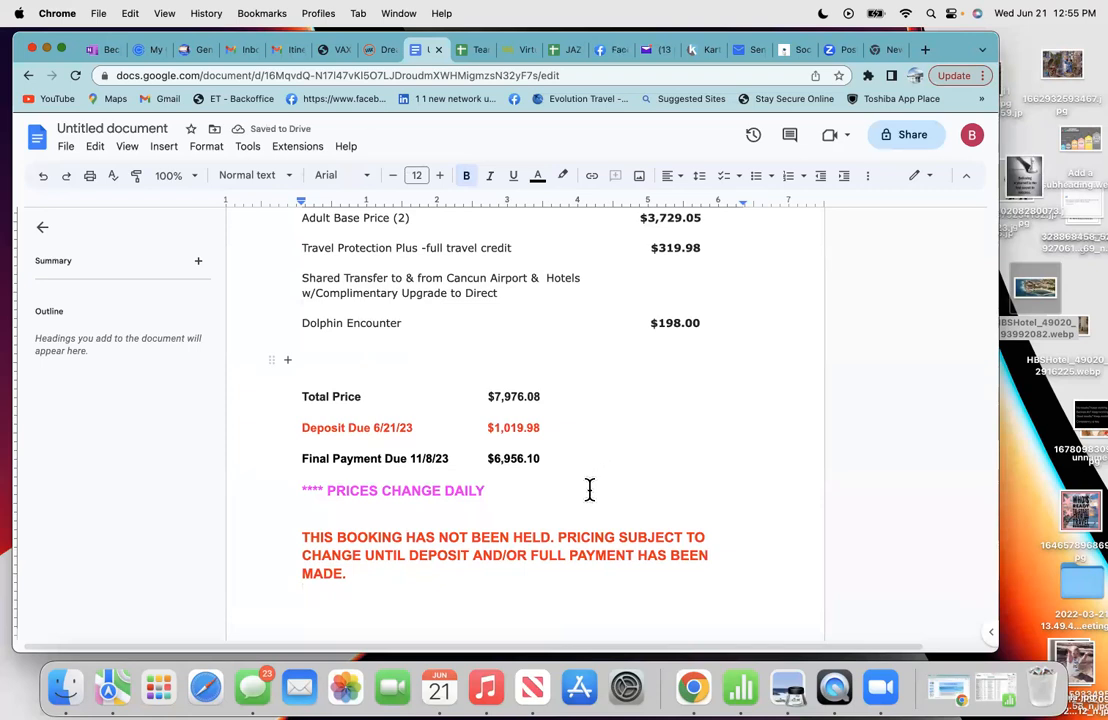
scroll(586, 476, "down", 3)
scroll(586, 476, "up", 5)
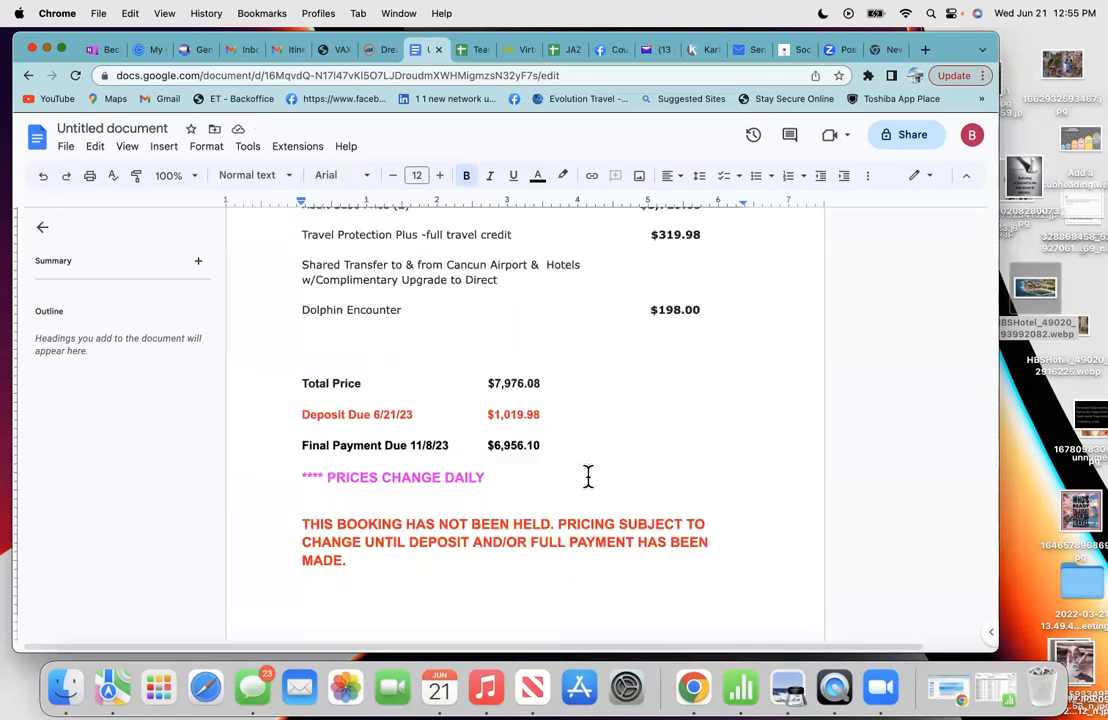
scroll(588, 476, "up", 5)
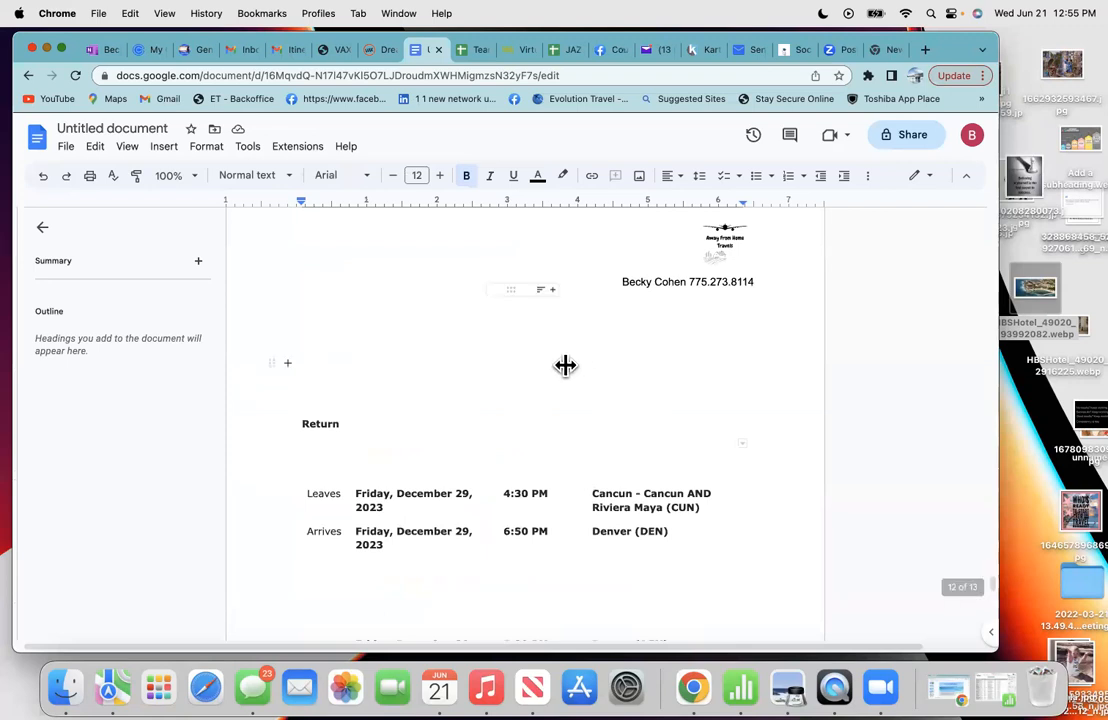
scroll(589, 426, "up", 10)
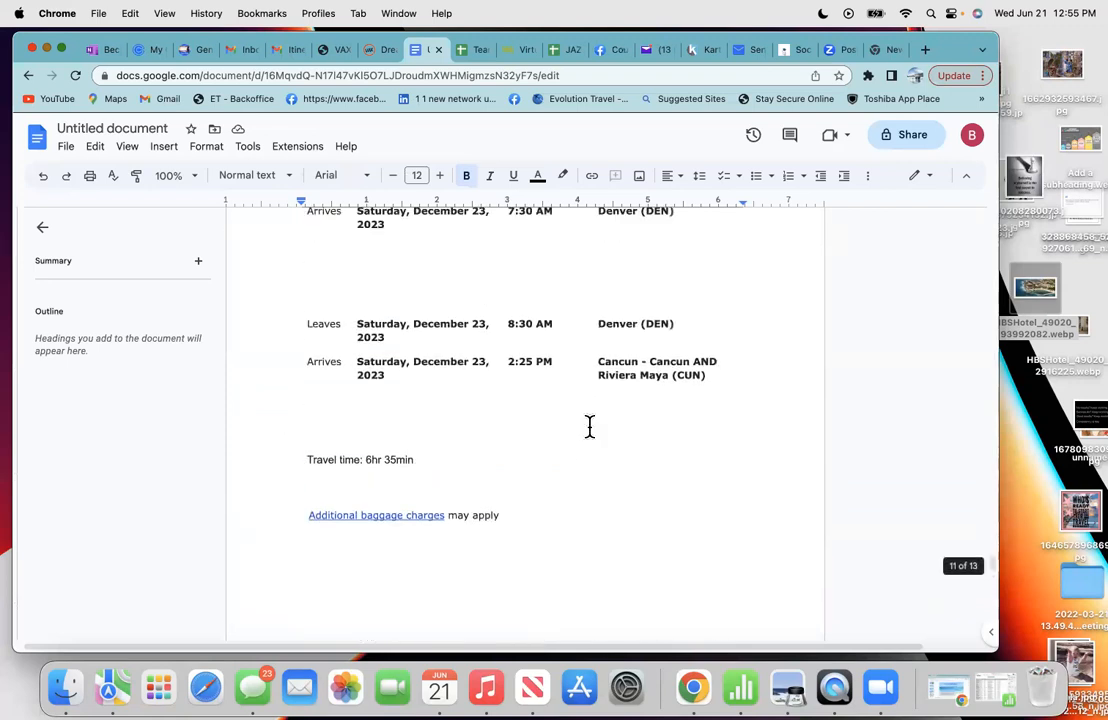
scroll(589, 426, "up", 1)
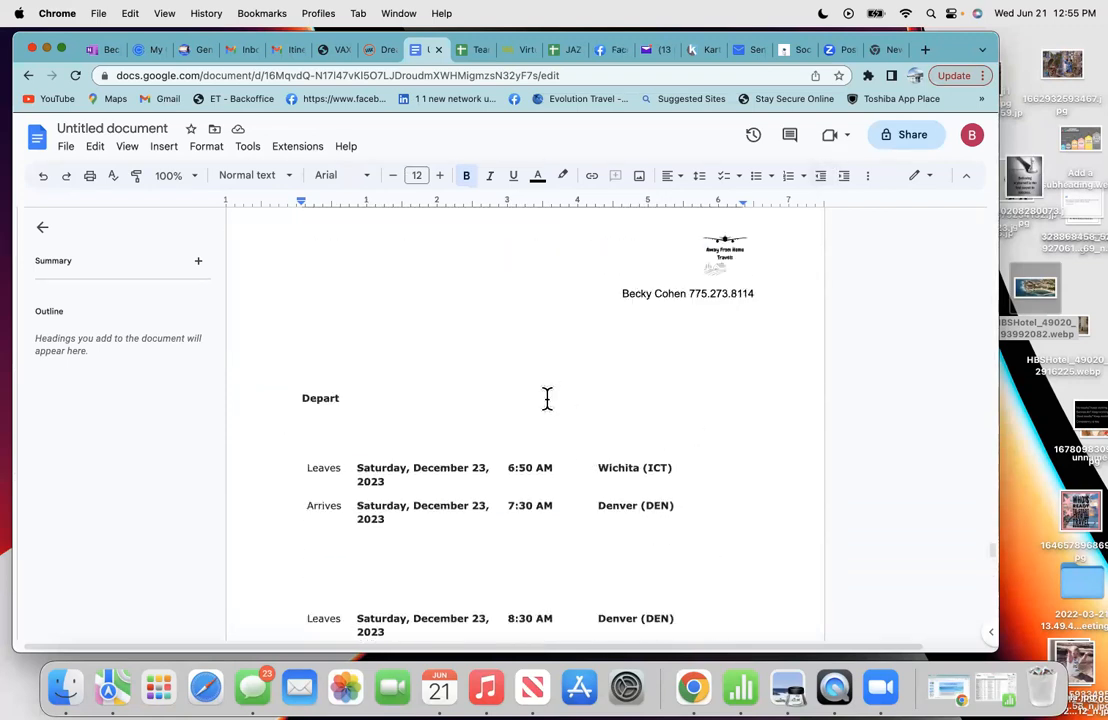
scroll(547, 399, "down", 1)
scroll(326, 519, "down", 5)
scroll(596, 551, "down", 3)
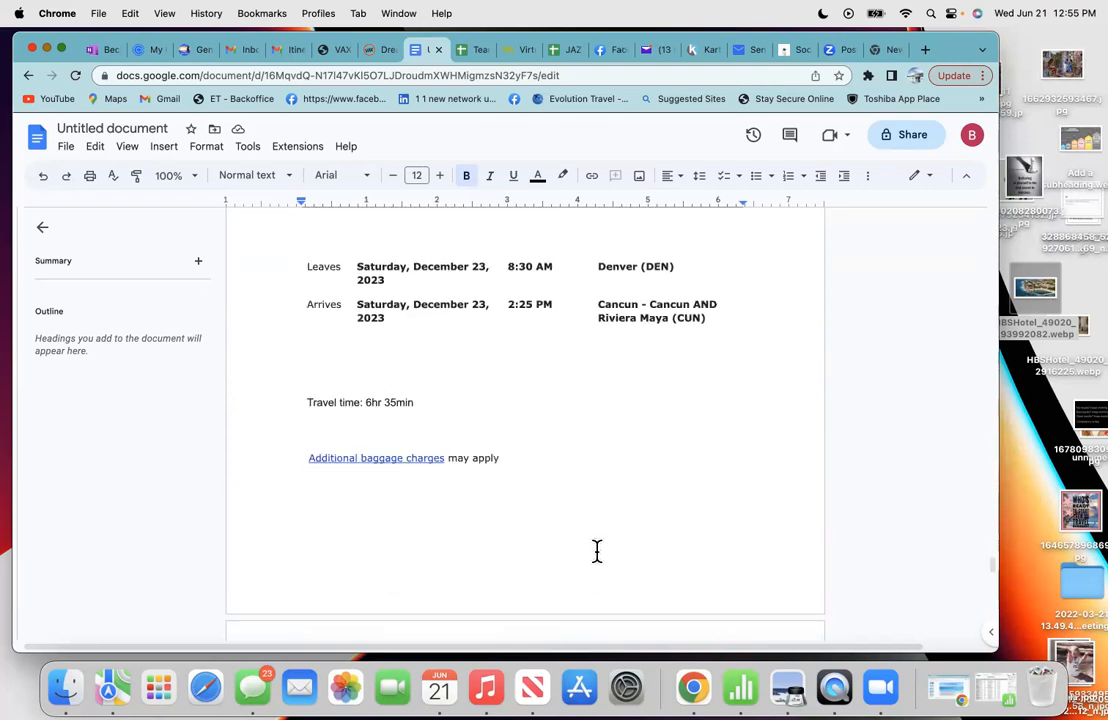
scroll(597, 551, "down", 4)
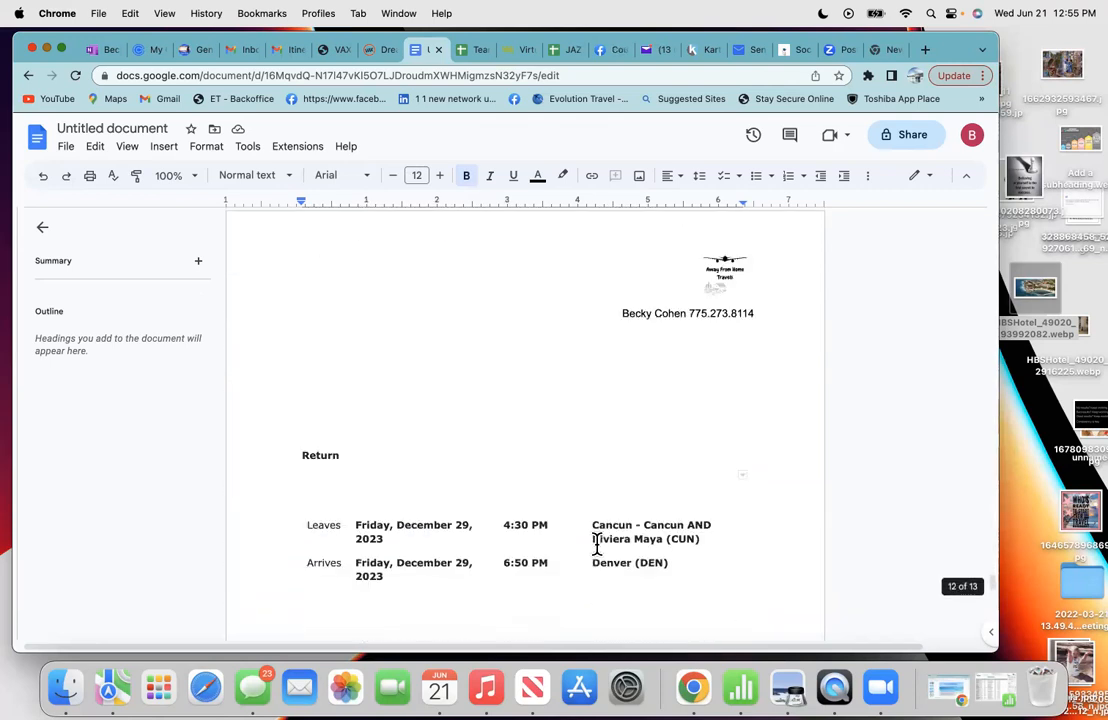
- Insert a blank line above the SUMMARY heading to push it onto the next page
left_click(409, 381)
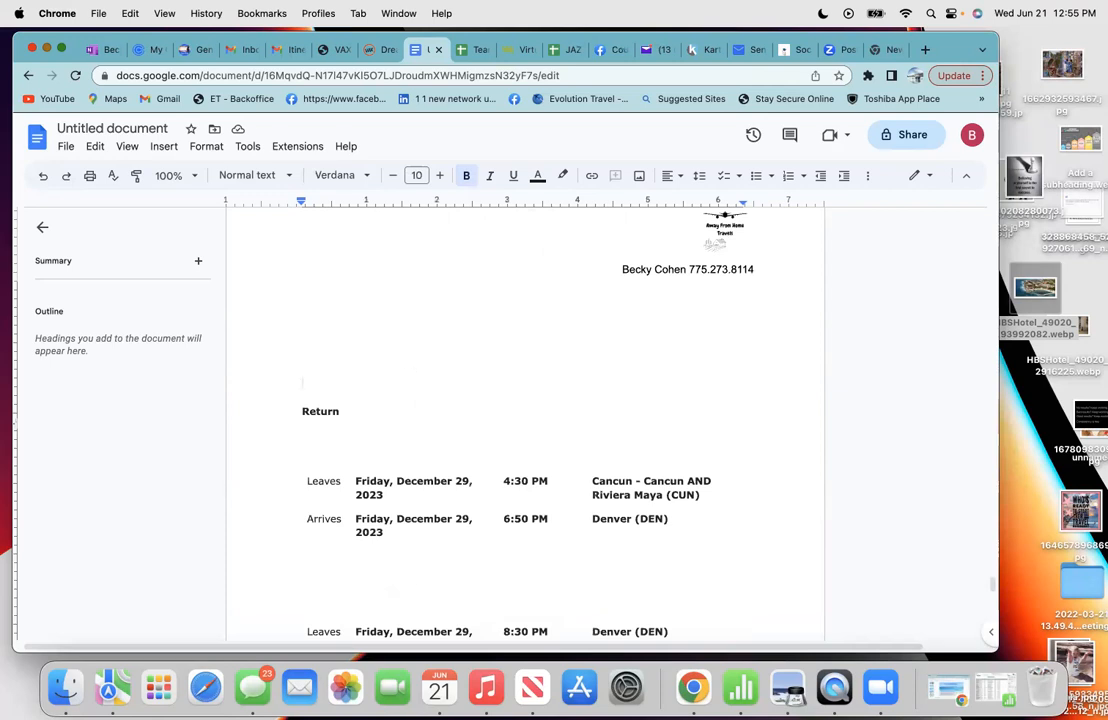
scroll(525, 420, "down", 5)
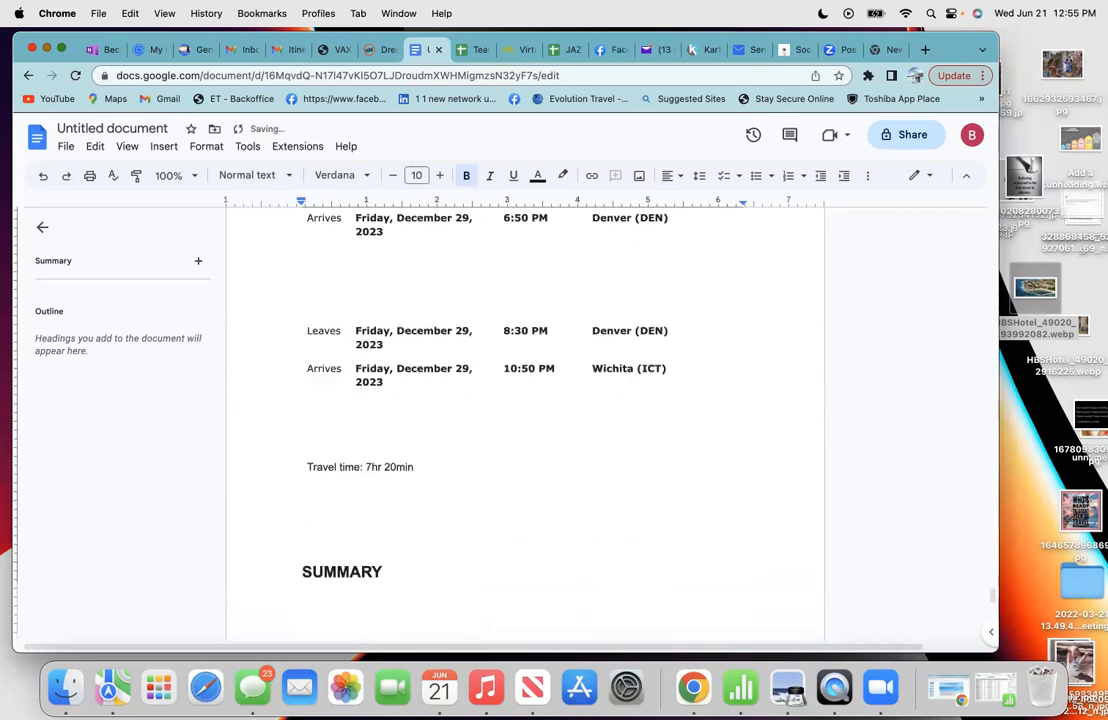
left_click(322, 529)
key("Return")
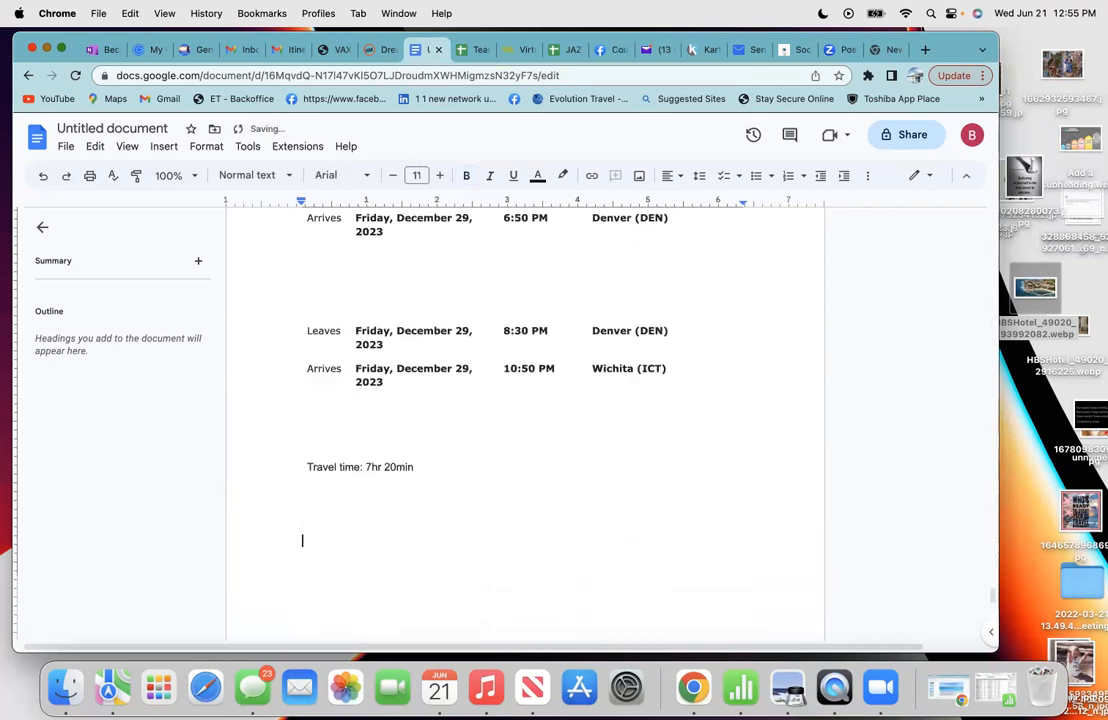
- Add two blank lines between the $6,956.10 final payment and the PRICES CHANGE DAILY note
scroll(525, 420, "down", 5)
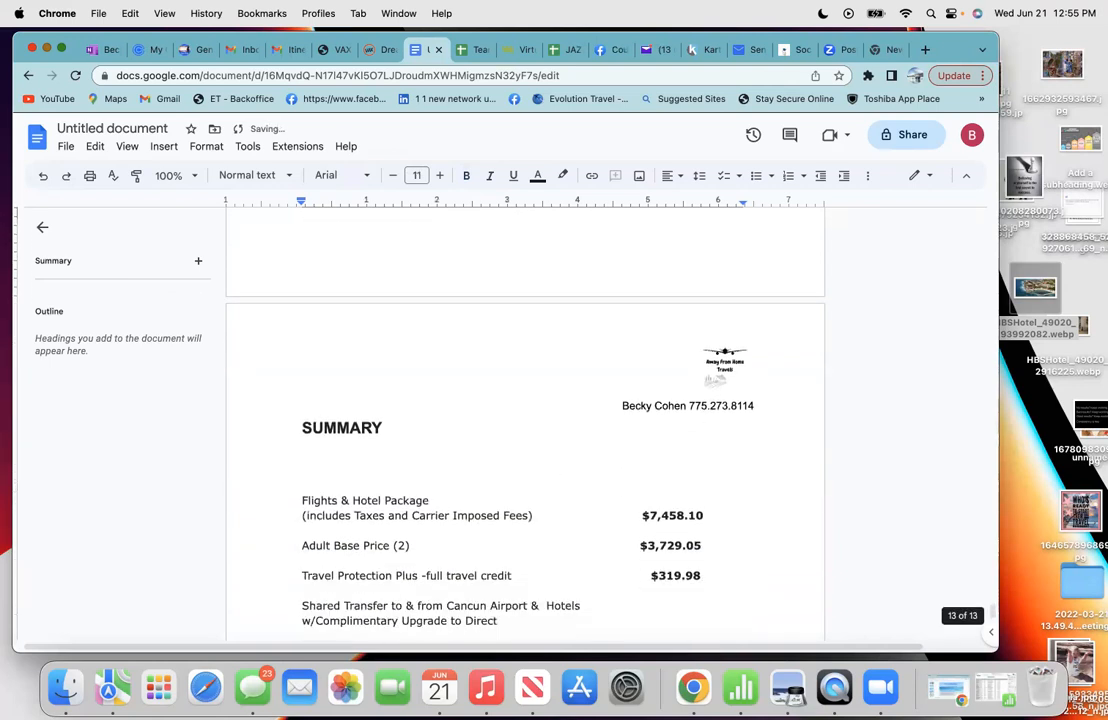
scroll(525, 420, "down", 5)
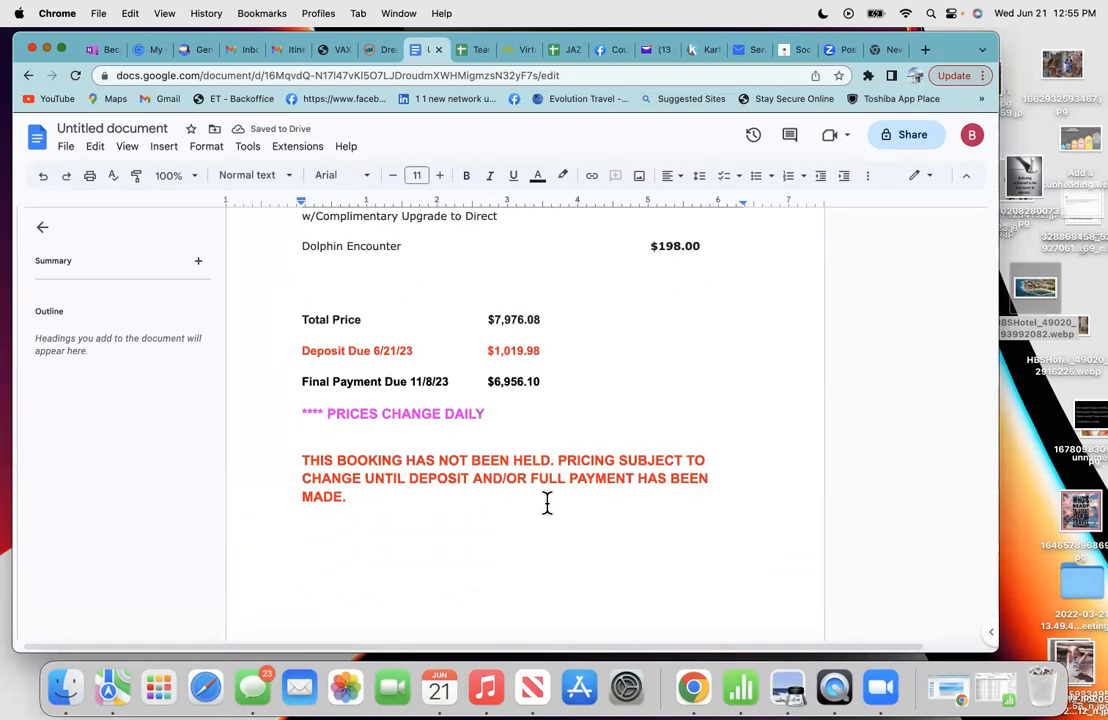
left_click(554, 387)
key("Return")
key("Return")
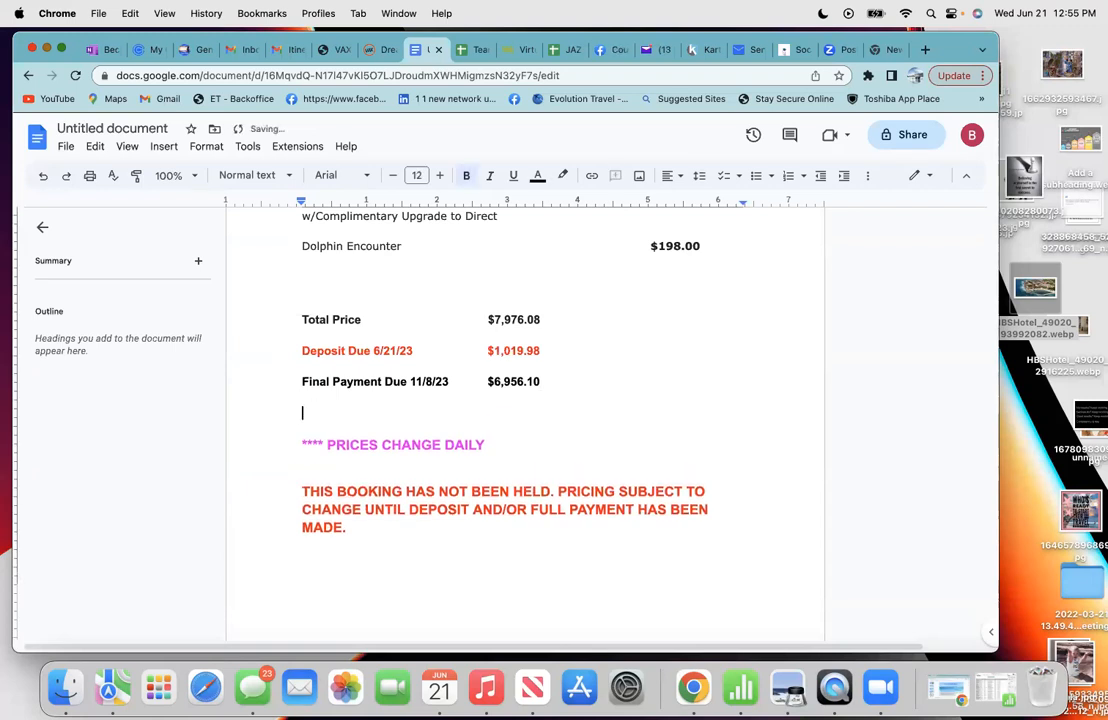
key("Return")
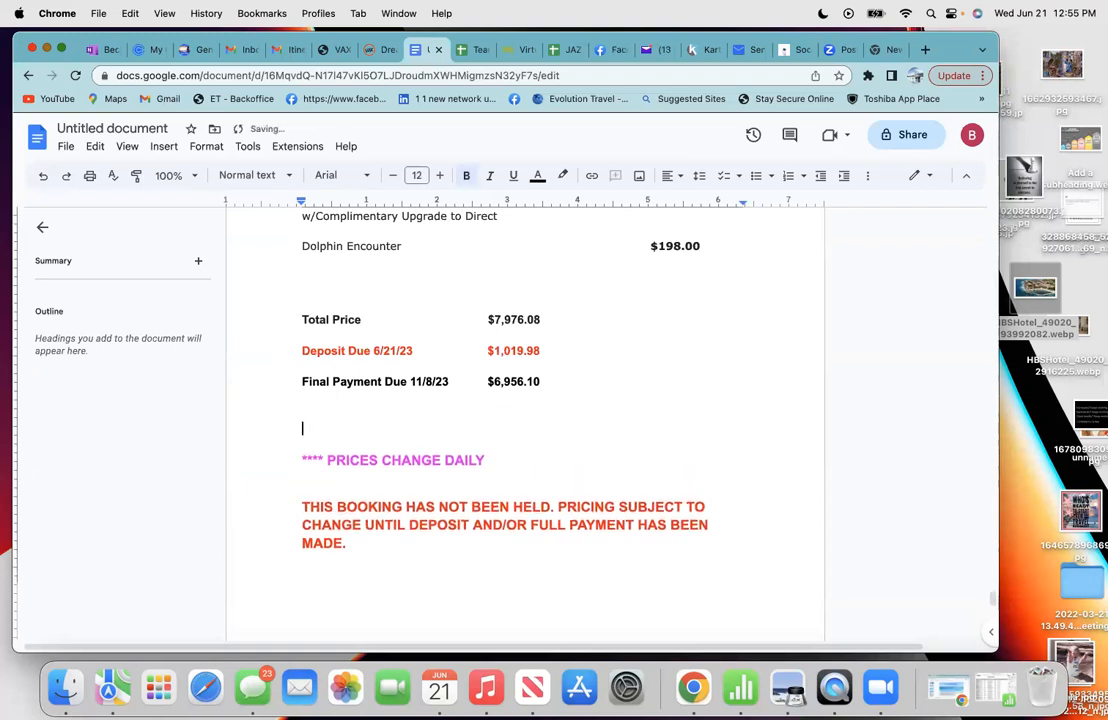
scroll(525, 420, "down", 2)
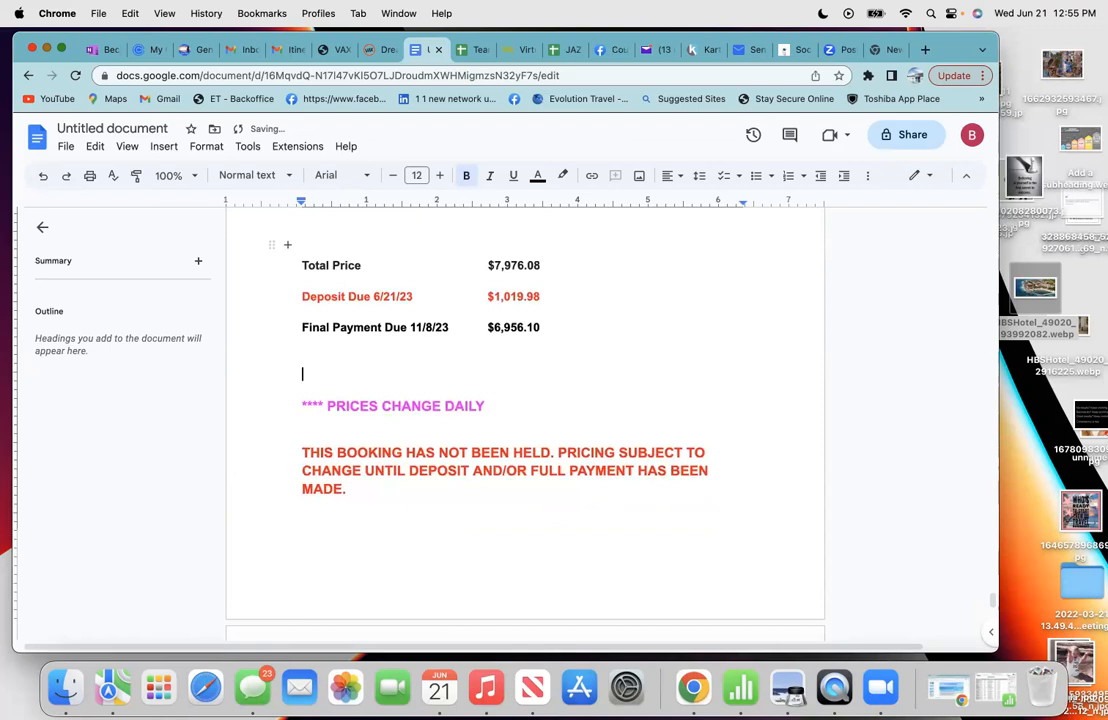
scroll(525, 420, "up", 2)
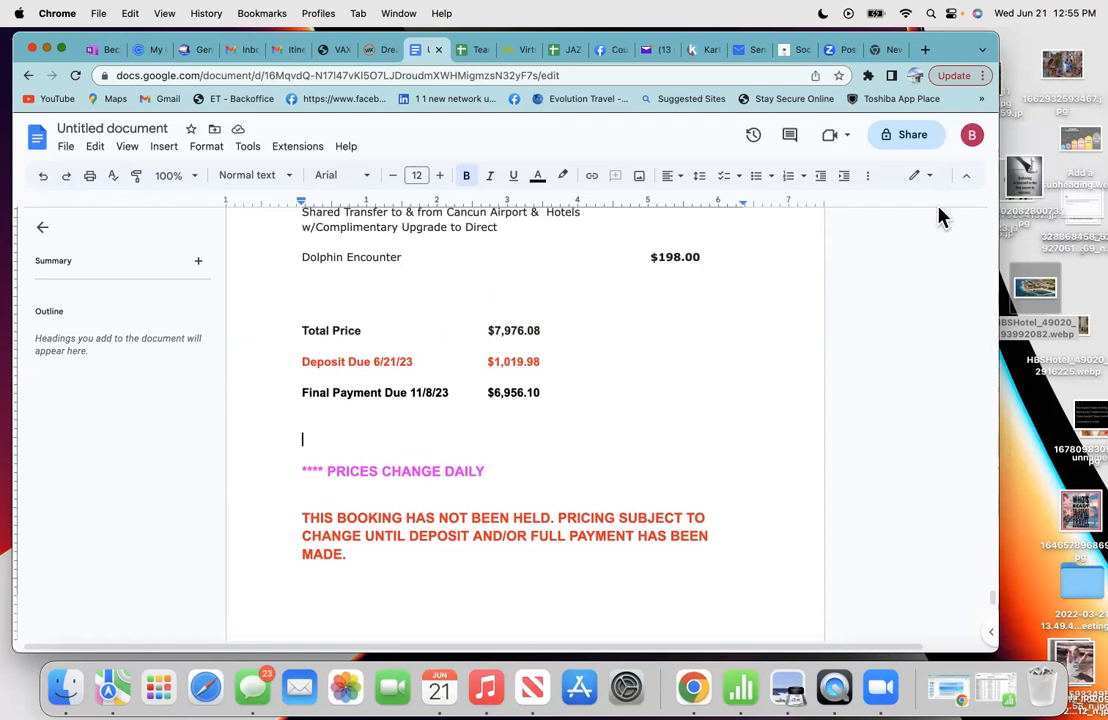
scroll(725, 381, "up", 2)
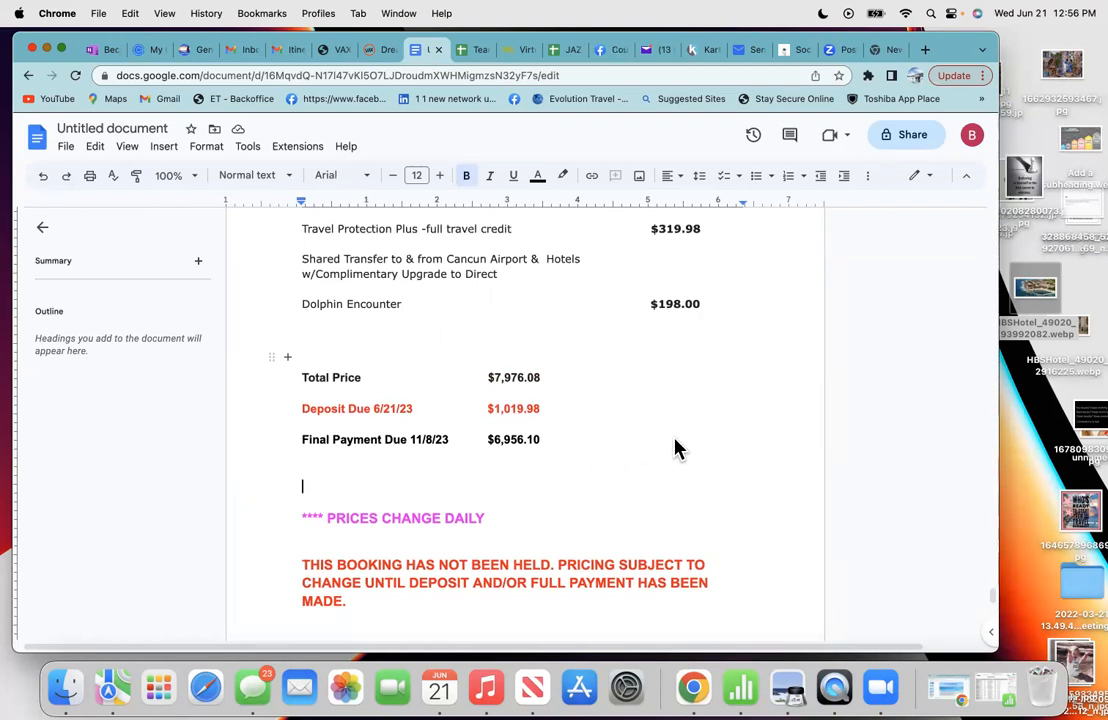
scroll(675, 447, "up", 10)
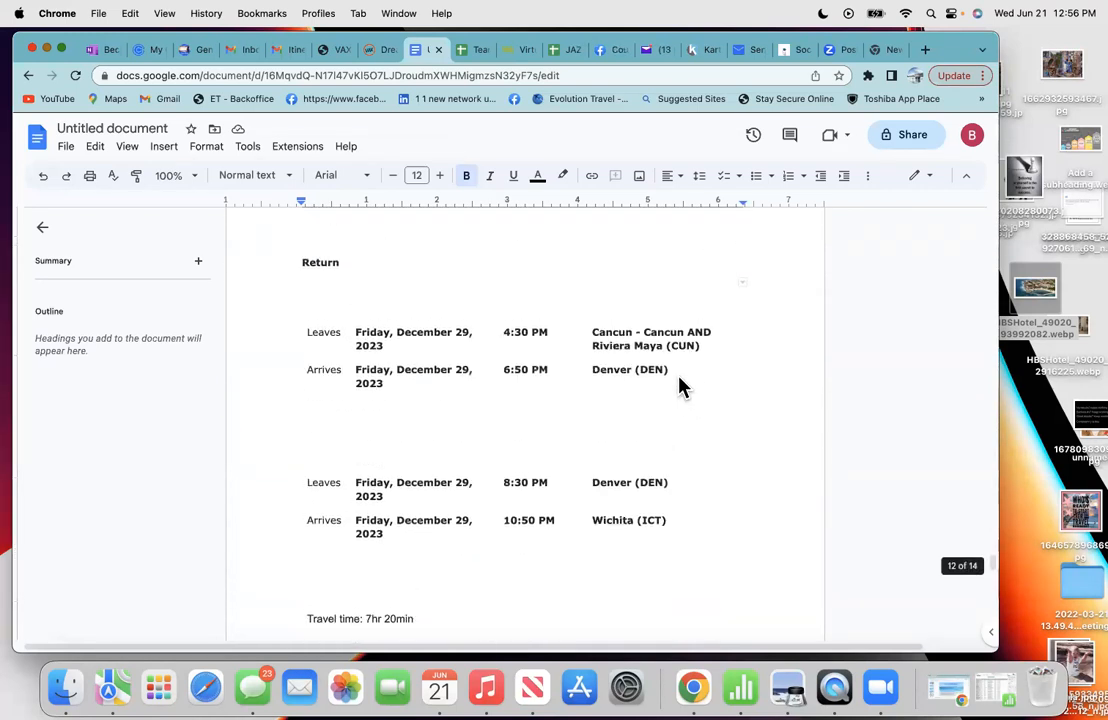
scroll(680, 387, "up", 5)
scroll(680, 385, "down", 5)
scroll(679, 385, "down", 8)
scroll(680, 385, "down", 6)
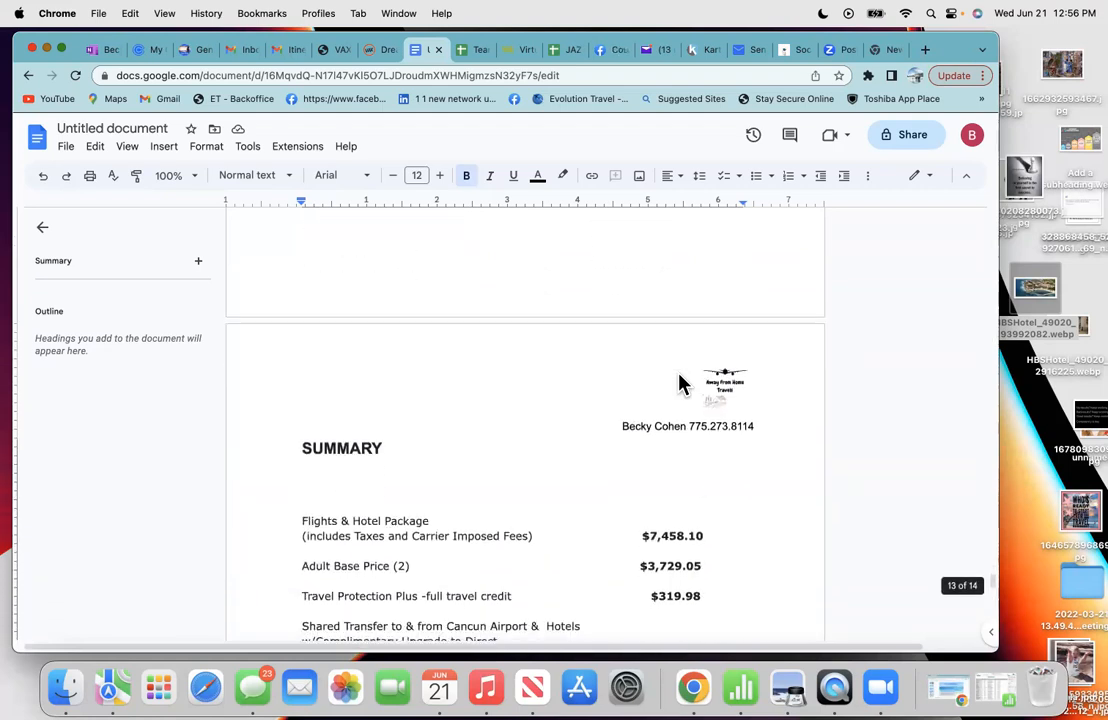
scroll(600, 370, "up", 1)
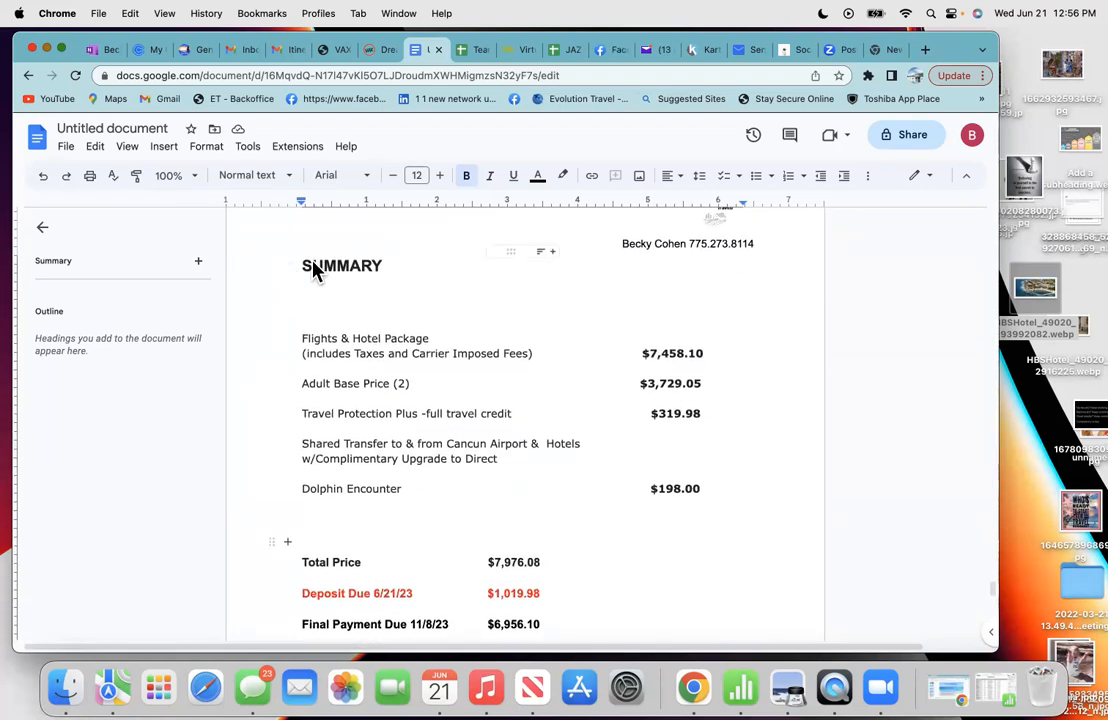
scroll(463, 303, "down", 3)
scroll(571, 441, "down", 5)
scroll(571, 441, "down", 4)
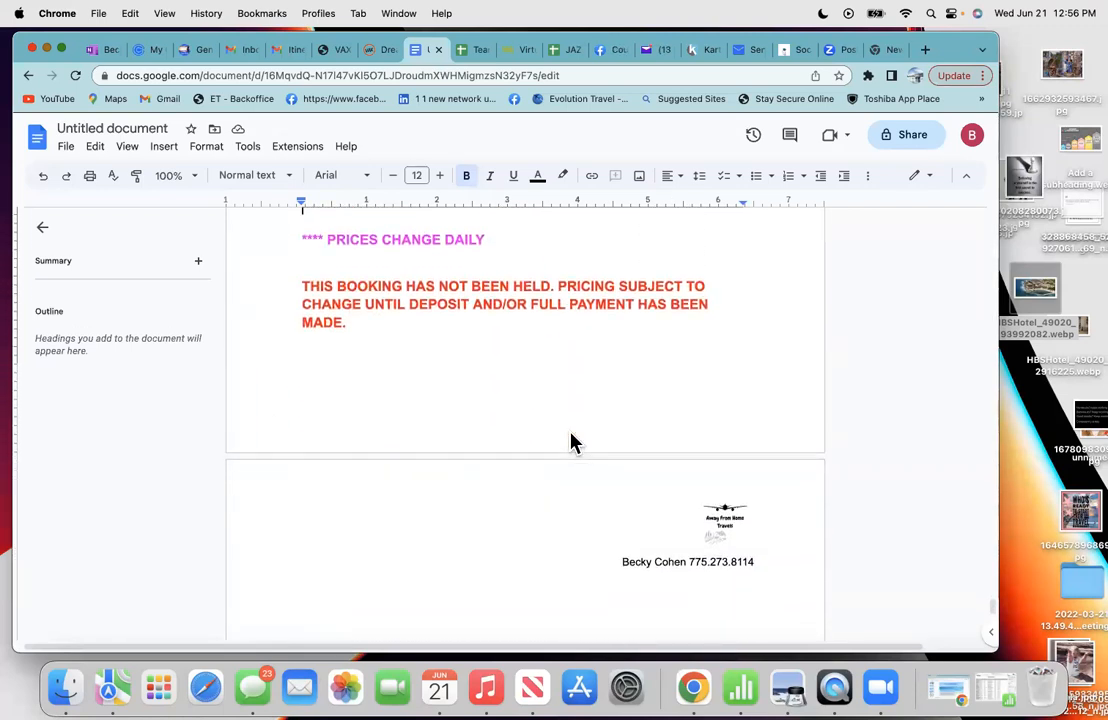
scroll(571, 441, "up", 6)
scroll(571, 441, "up", 2)
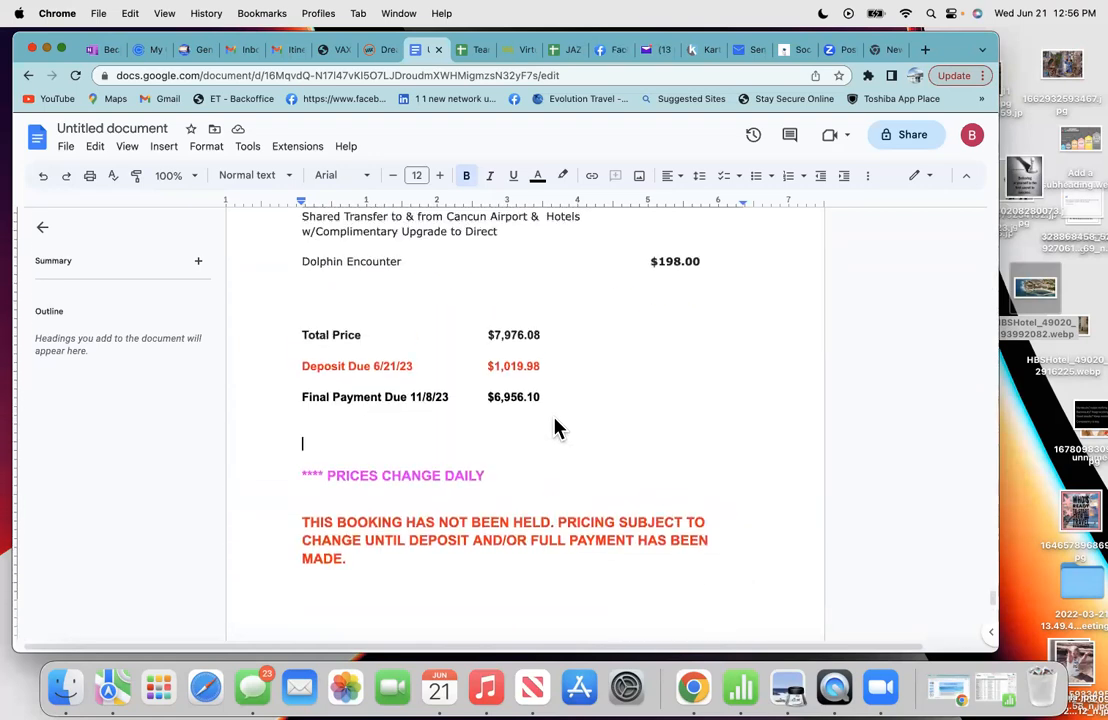
- Open the print settings from the File menu with Save as PDF as the destination
left_click(68, 150)
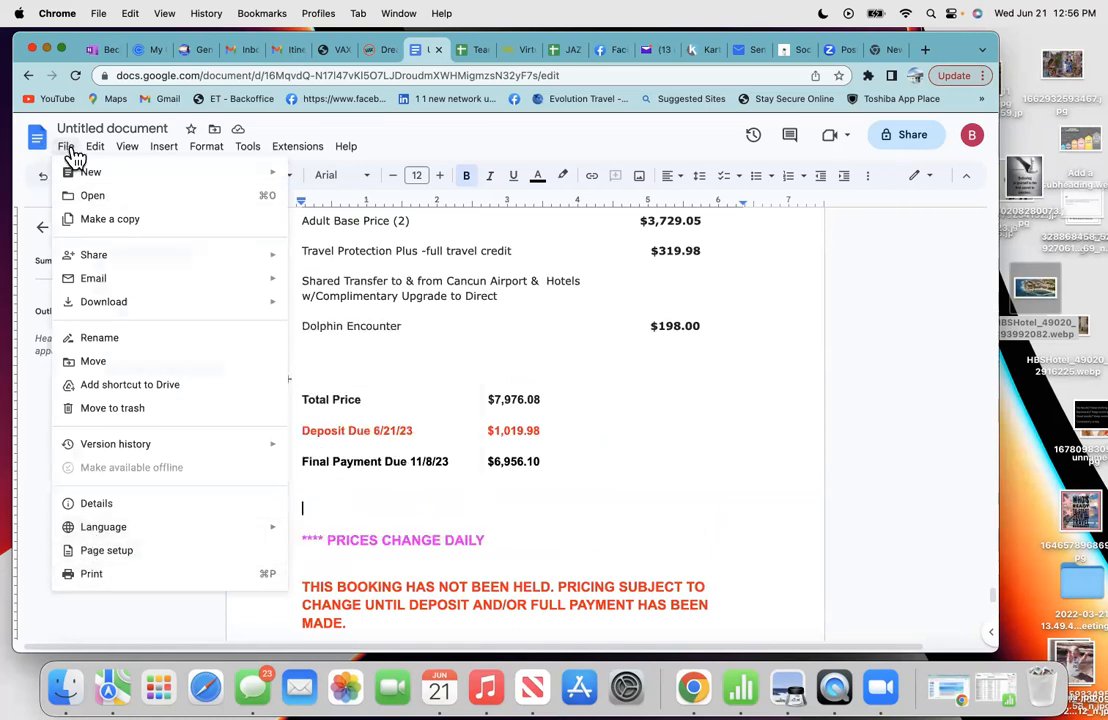
left_click(80, 576)
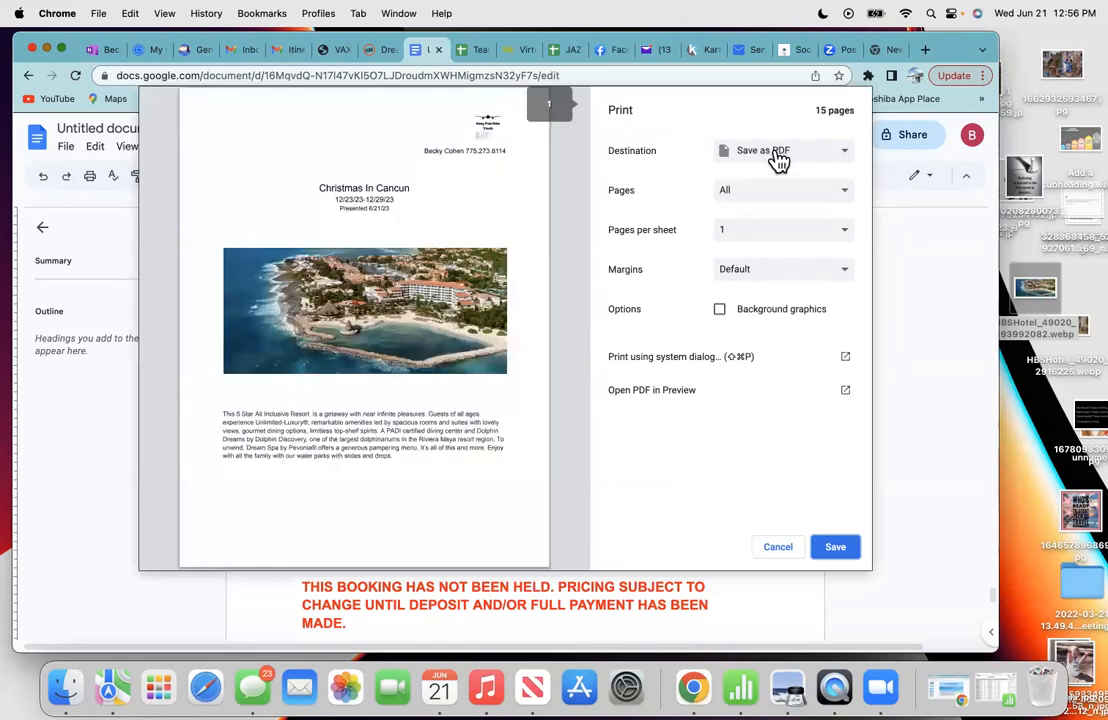
left_click(841, 158)
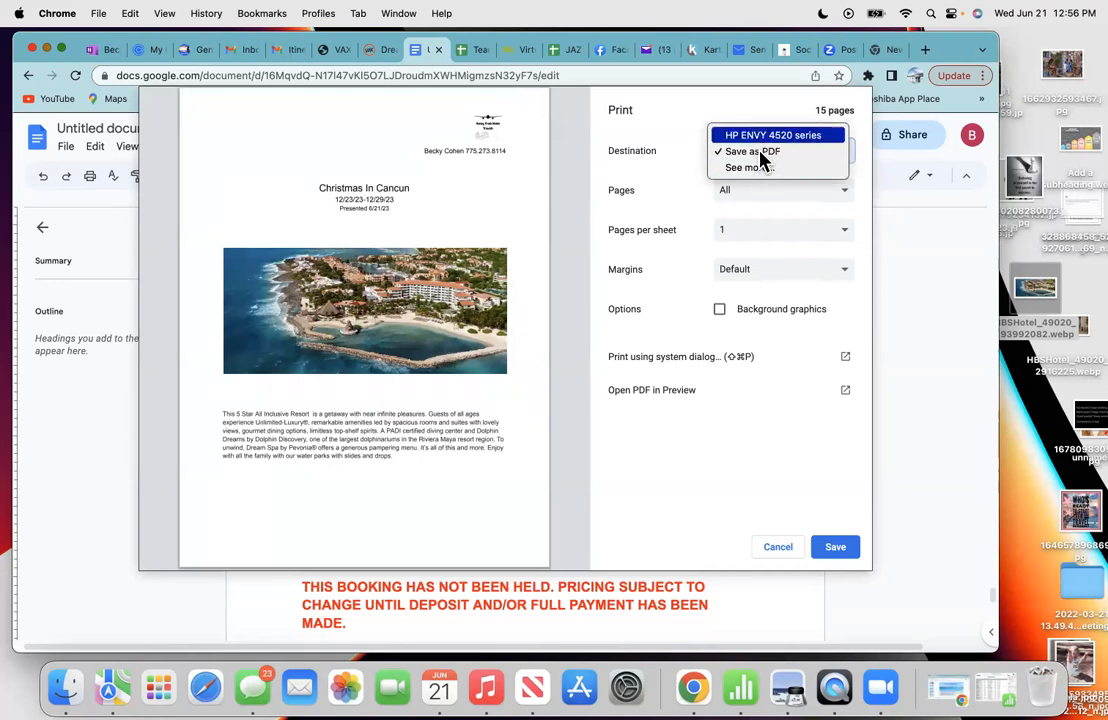
left_click(760, 155)
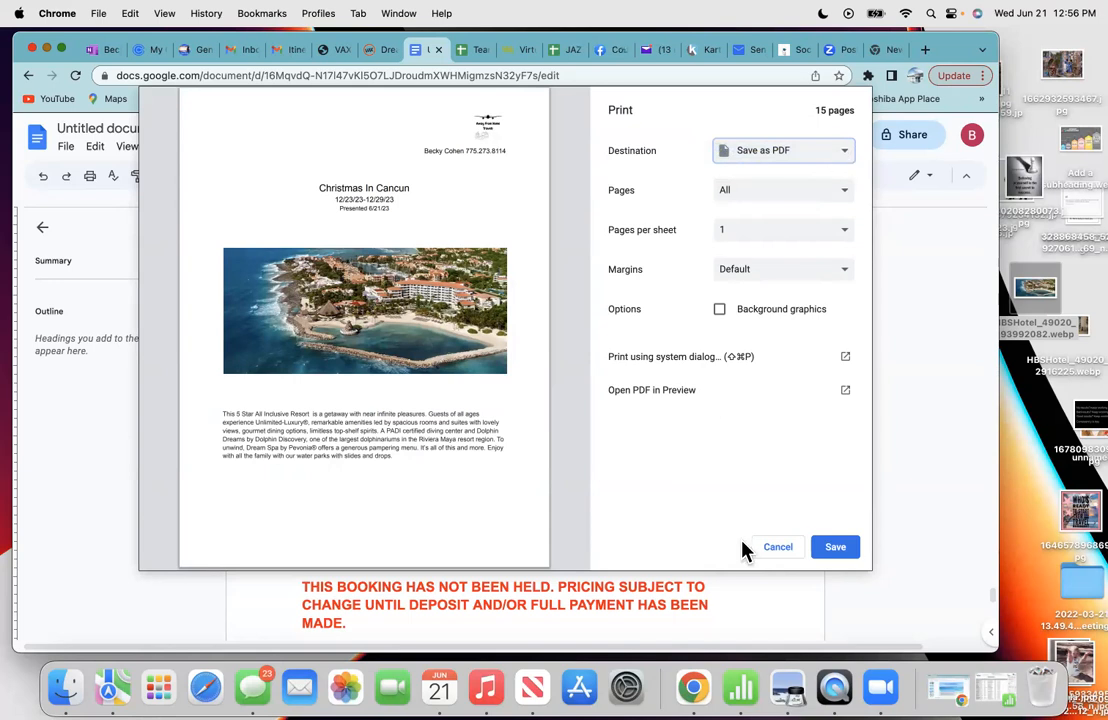
- Set a custom page range of 1-12 and start saving the PDF
scroll(490, 510, "down", 15)
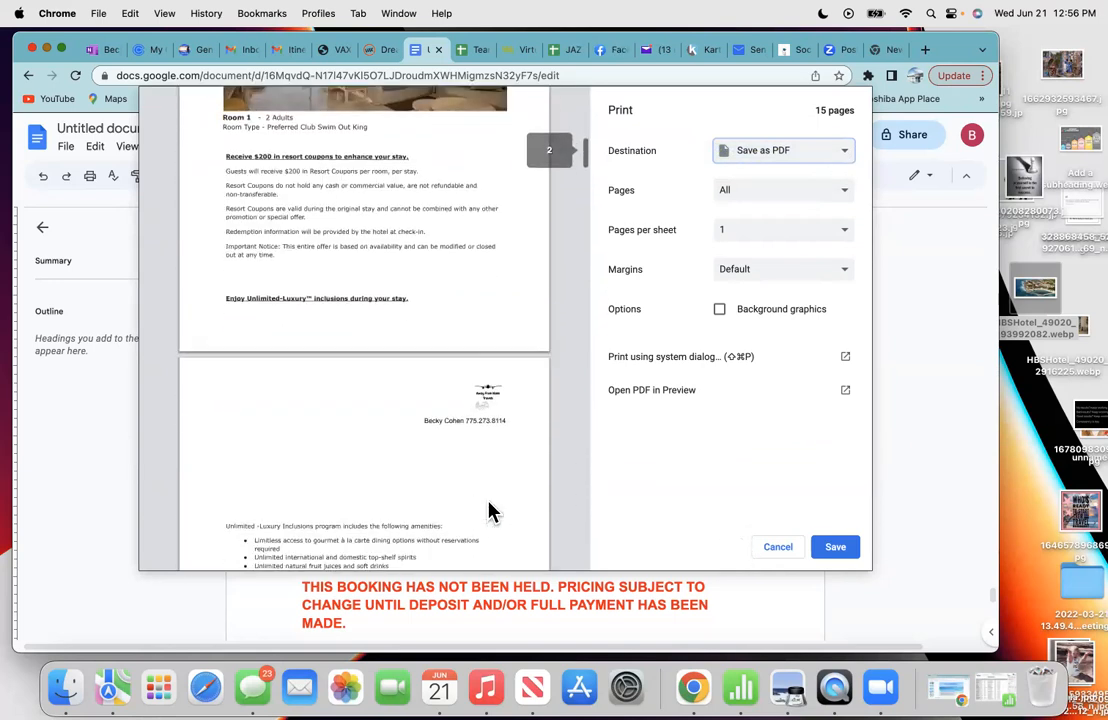
scroll(490, 512, "down", 10)
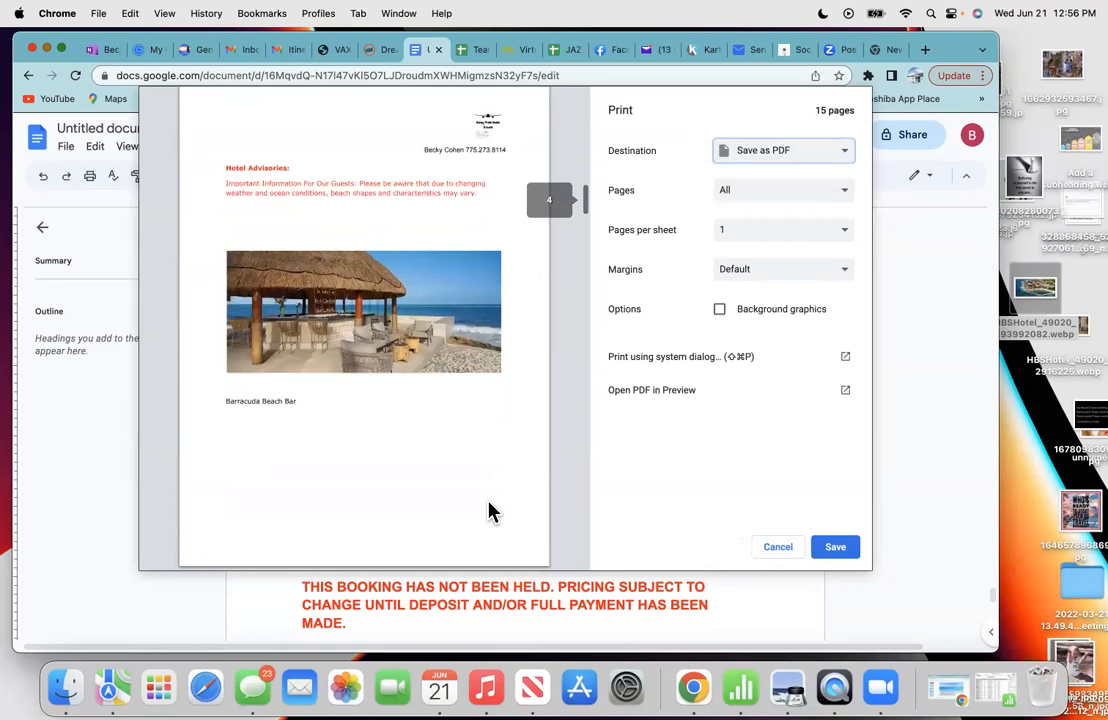
scroll(490, 512, "down", 10)
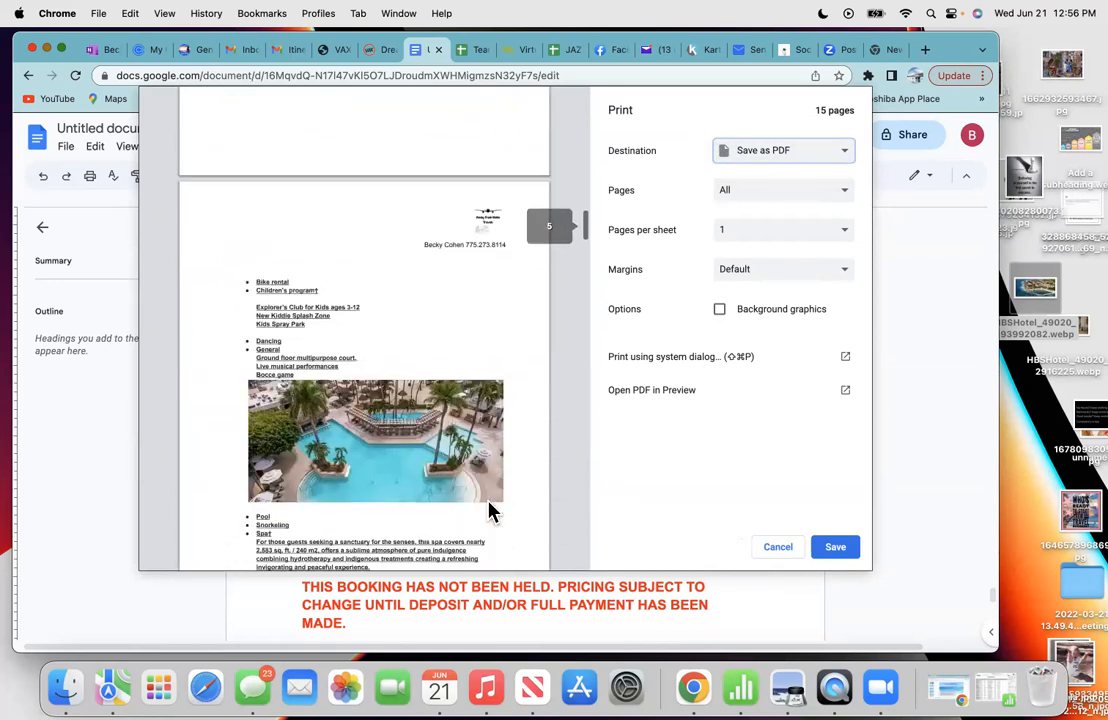
scroll(490, 512, "down", 10)
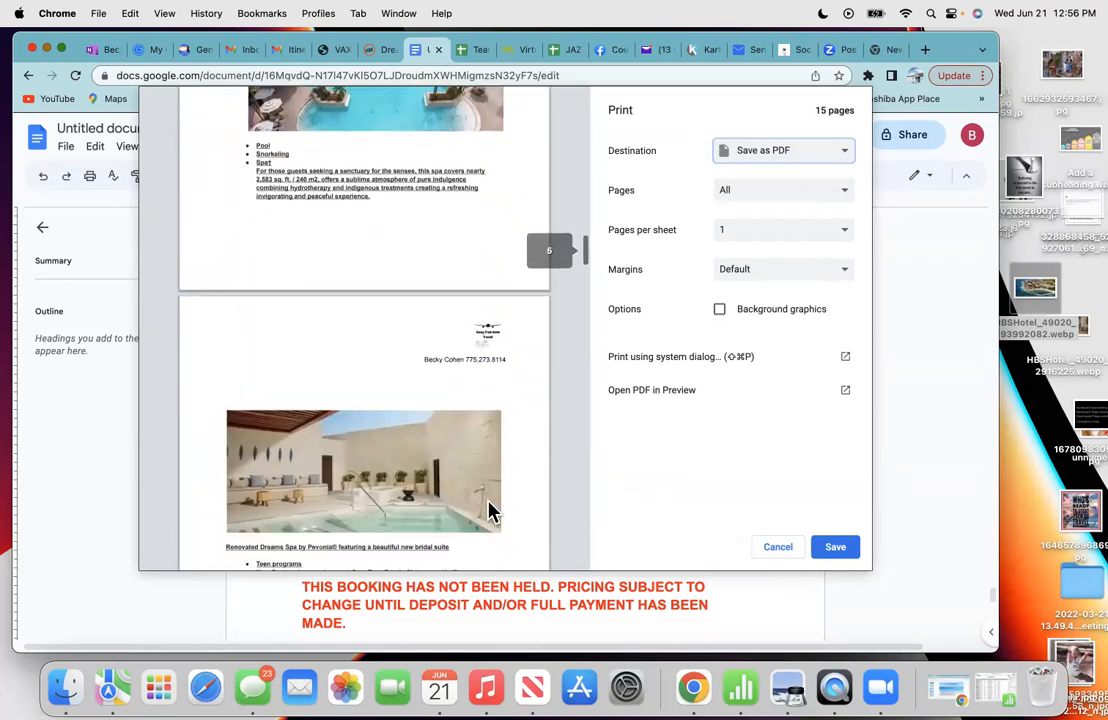
scroll(490, 512, "down", 10)
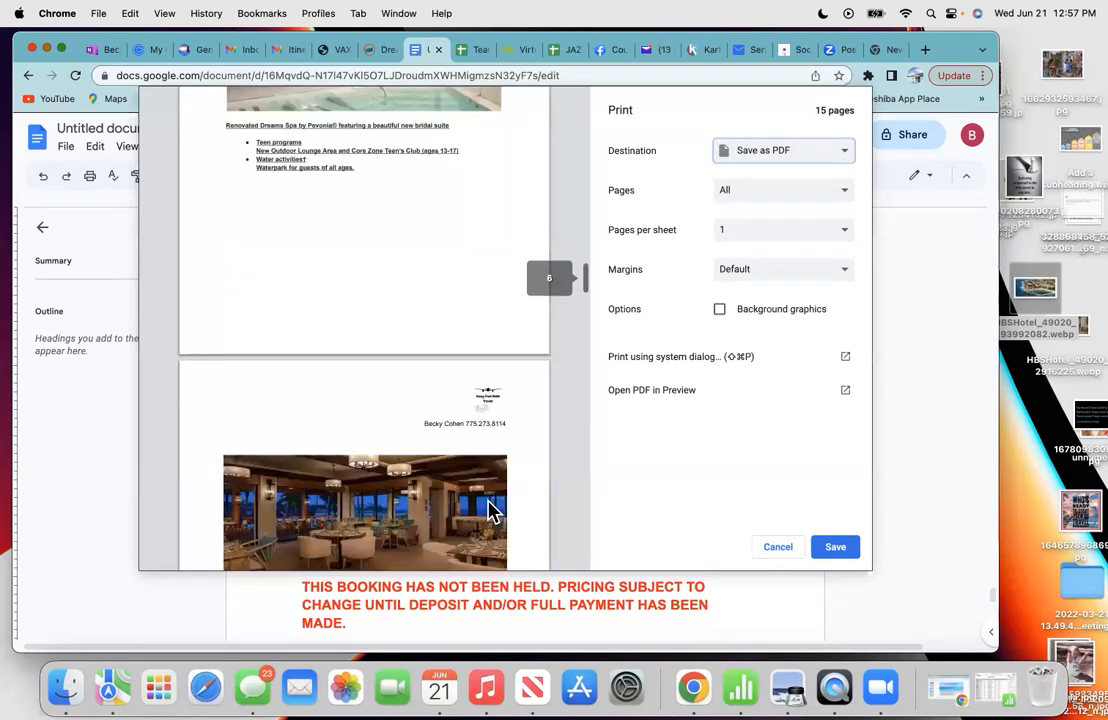
scroll(490, 512, "down", 10)
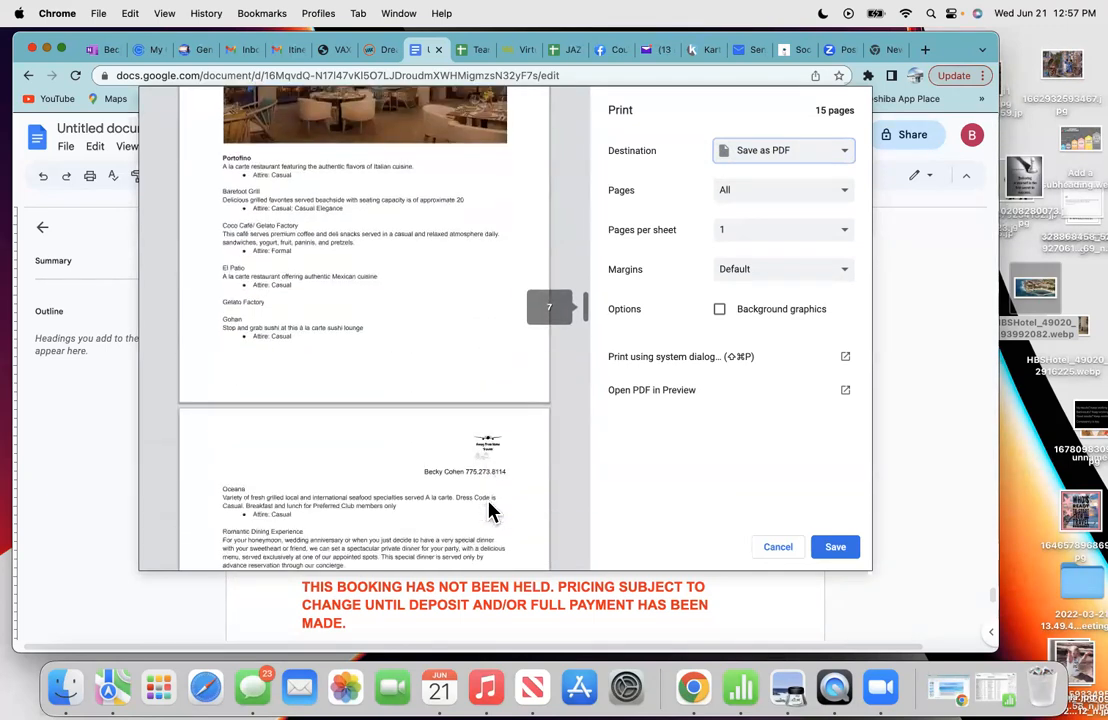
scroll(490, 512, "down", 10)
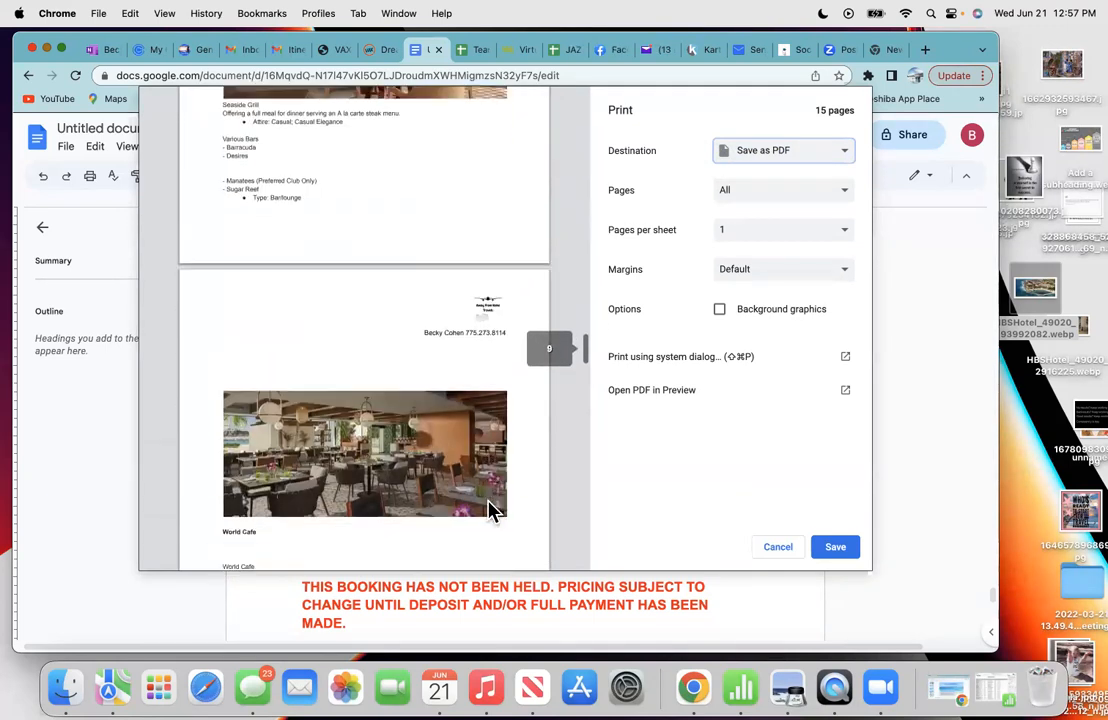
scroll(490, 512, "down", 10)
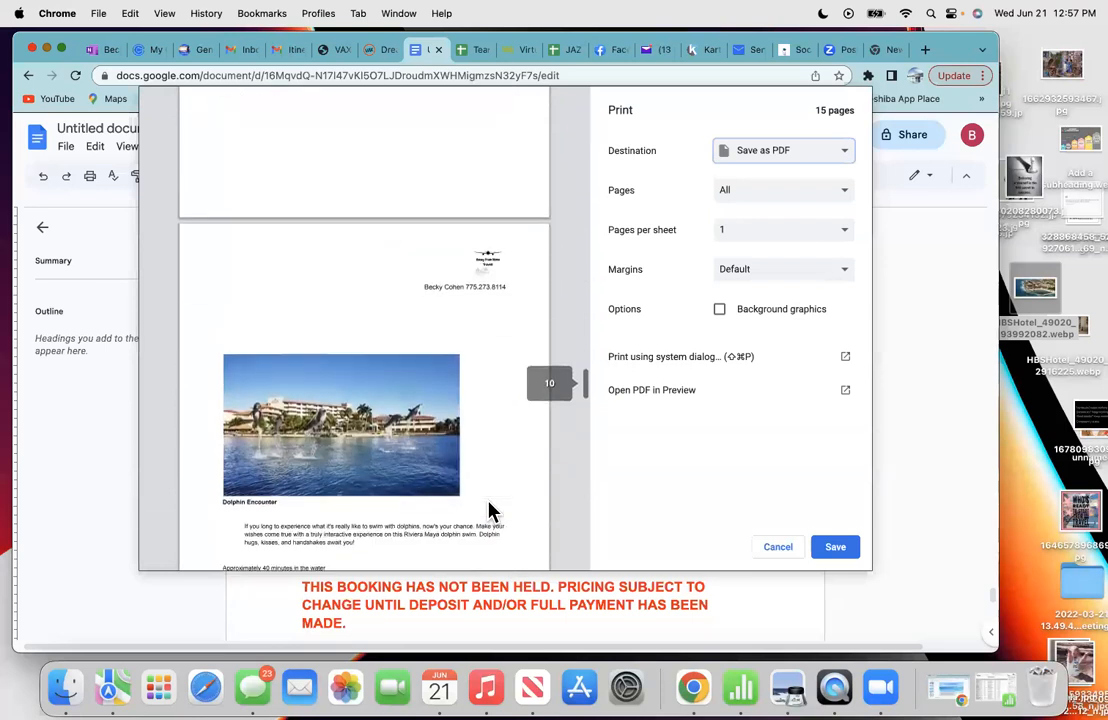
scroll(490, 512, "down", 5)
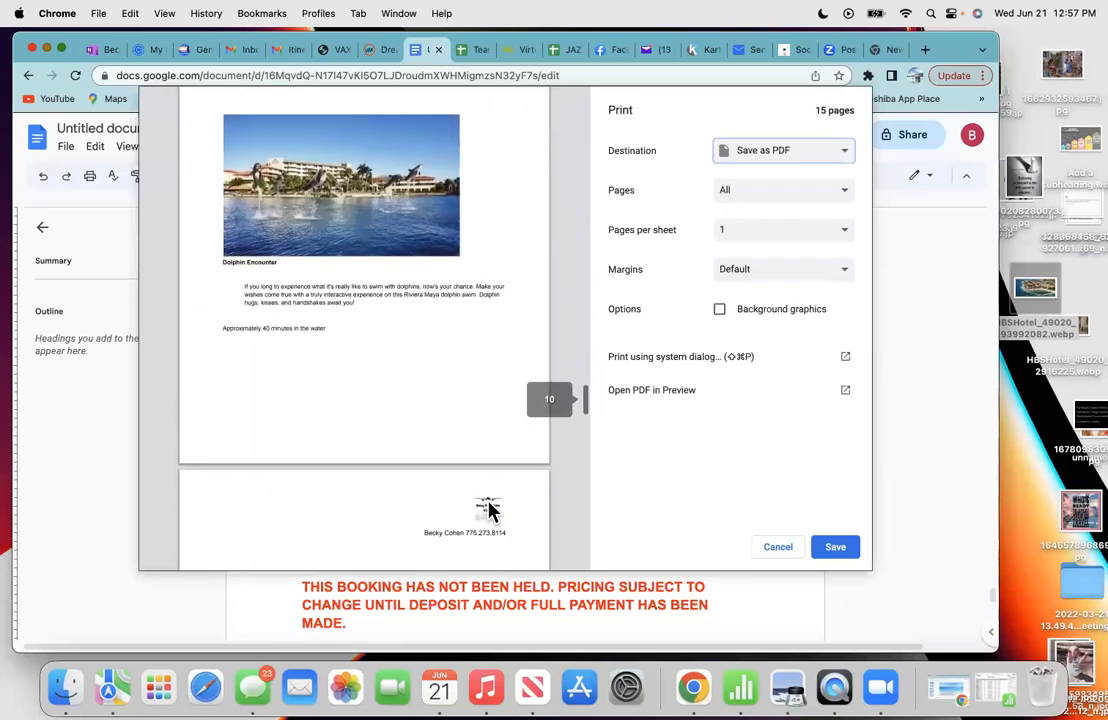
scroll(490, 512, "down", 5)
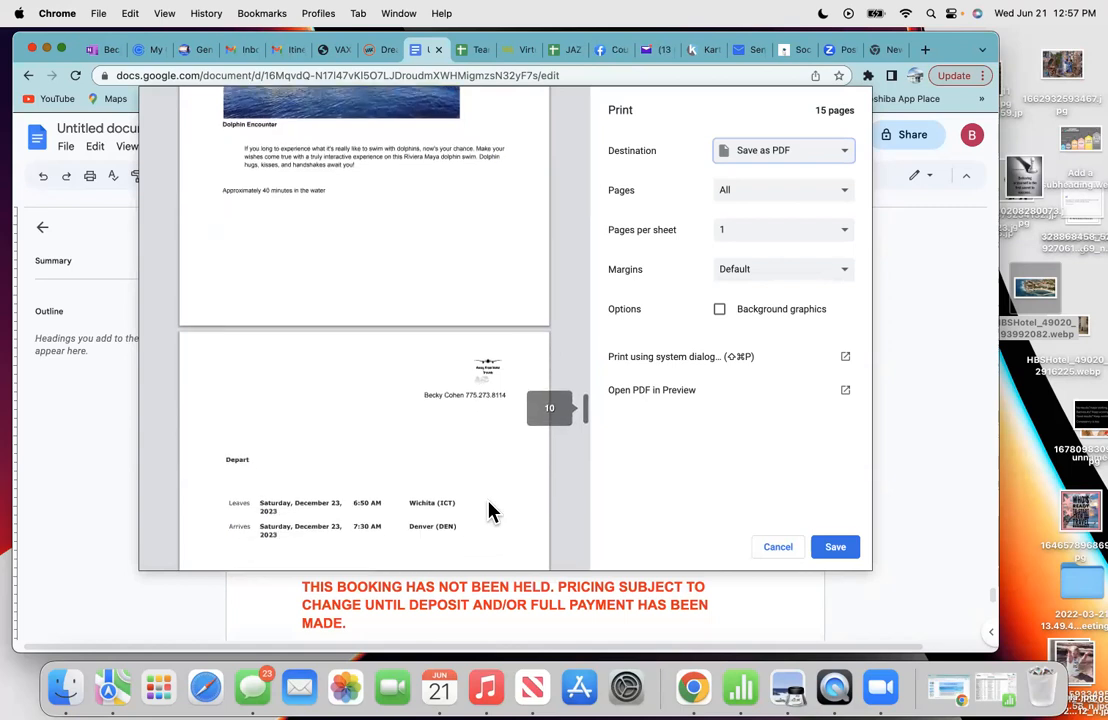
scroll(490, 512, "down", 10)
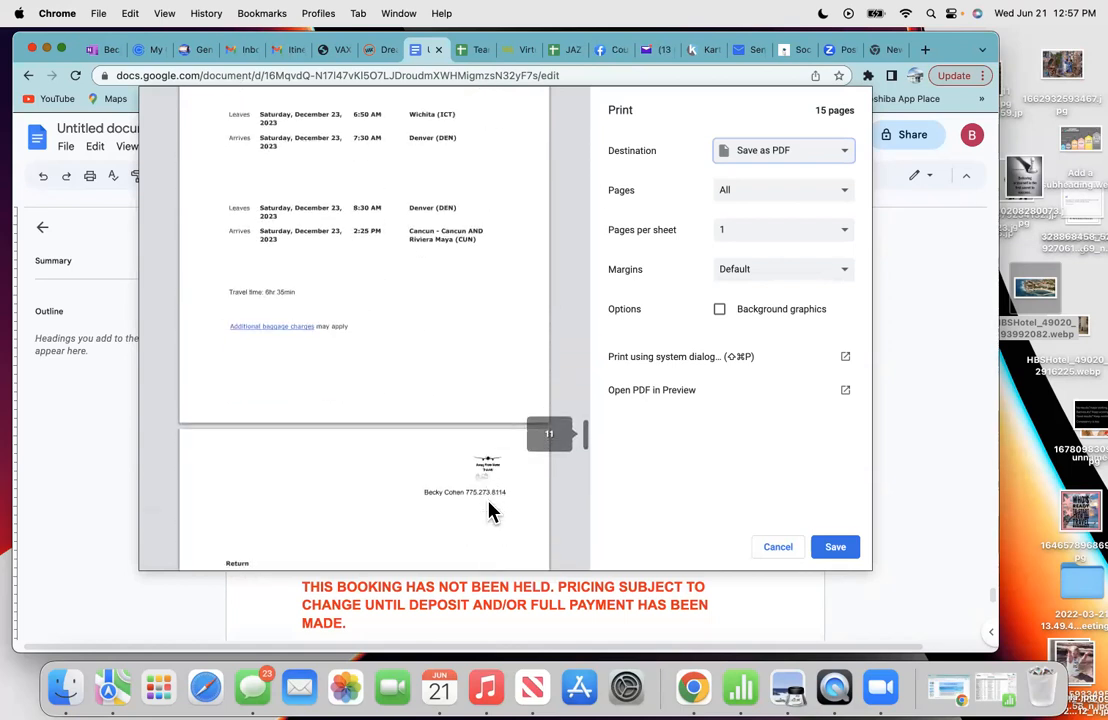
scroll(490, 512, "down", 10)
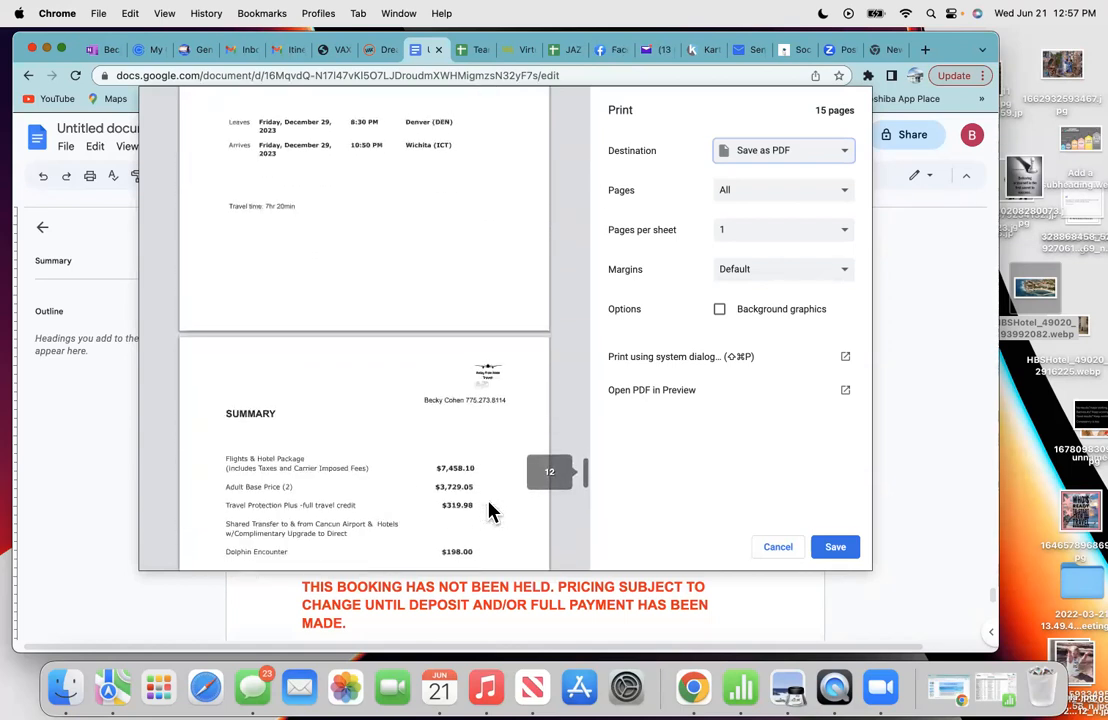
scroll(490, 512, "down", 6)
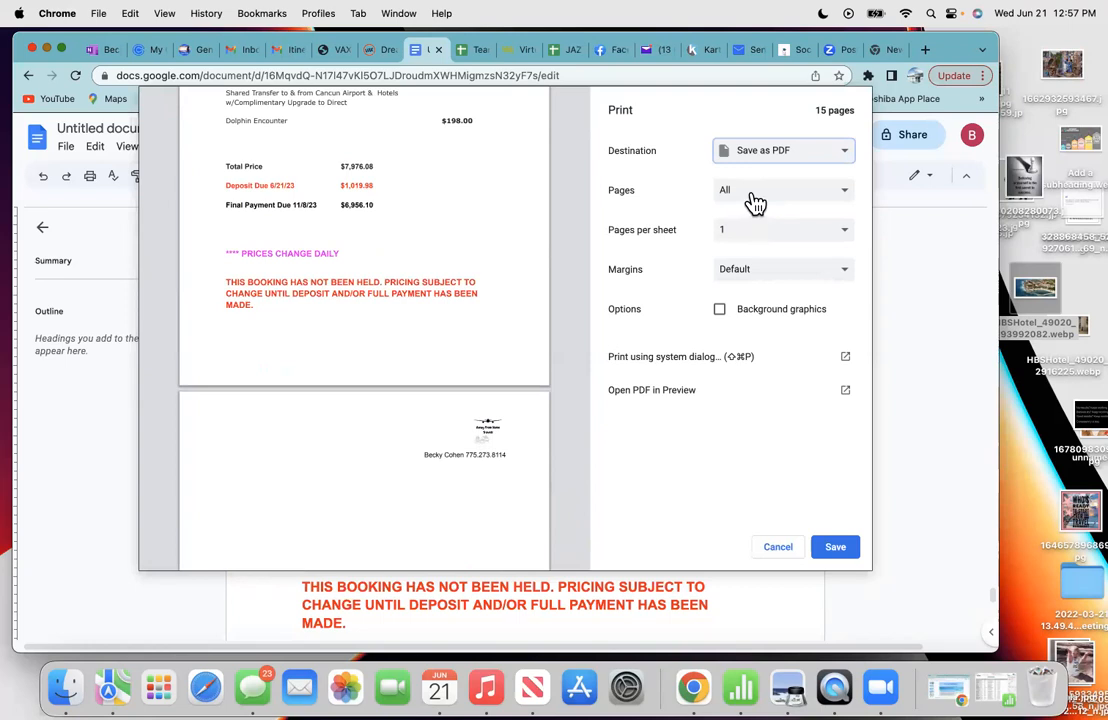
left_click(756, 204)
left_click(740, 240)
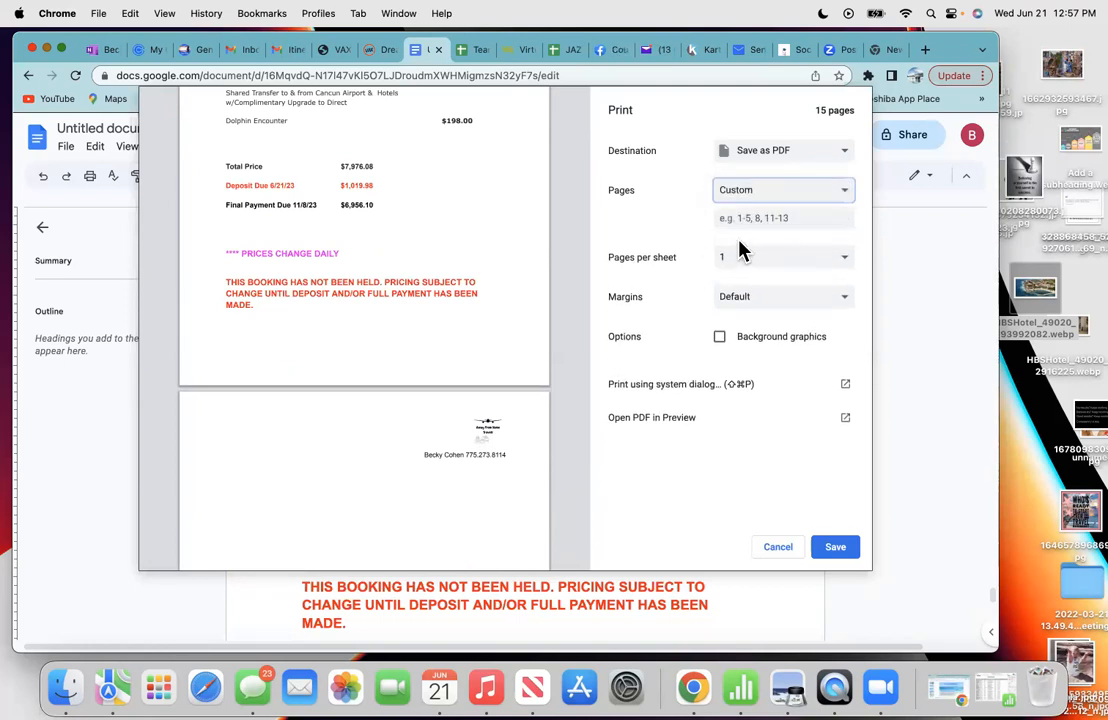
type("1-12")
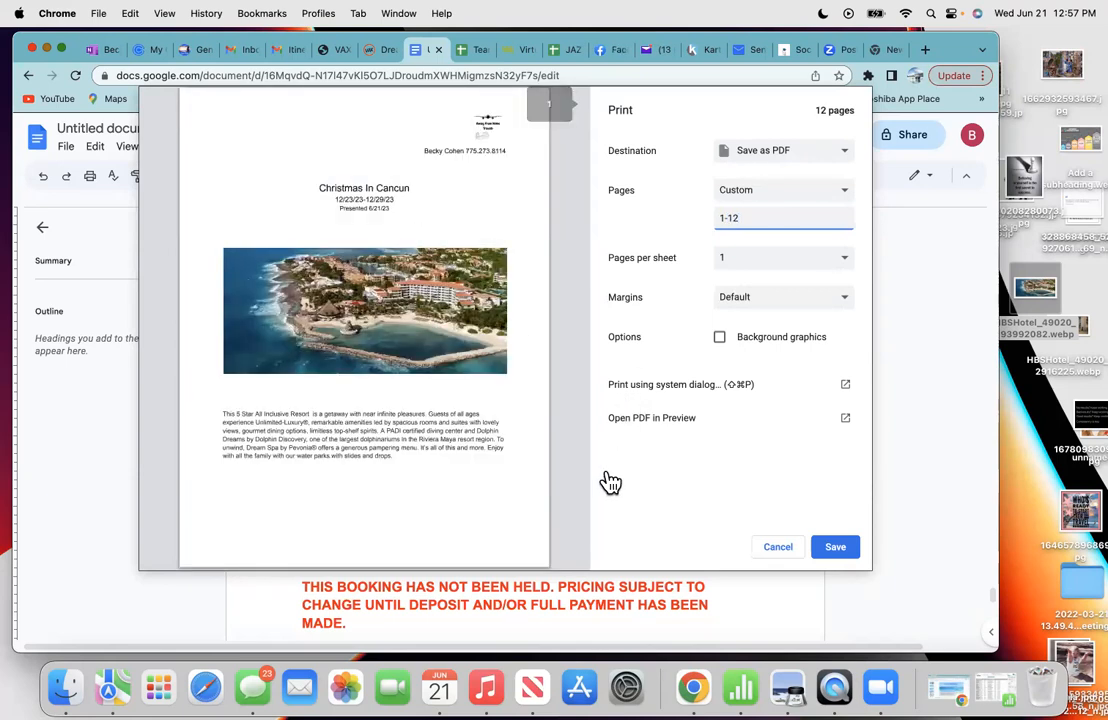
left_click(838, 555)
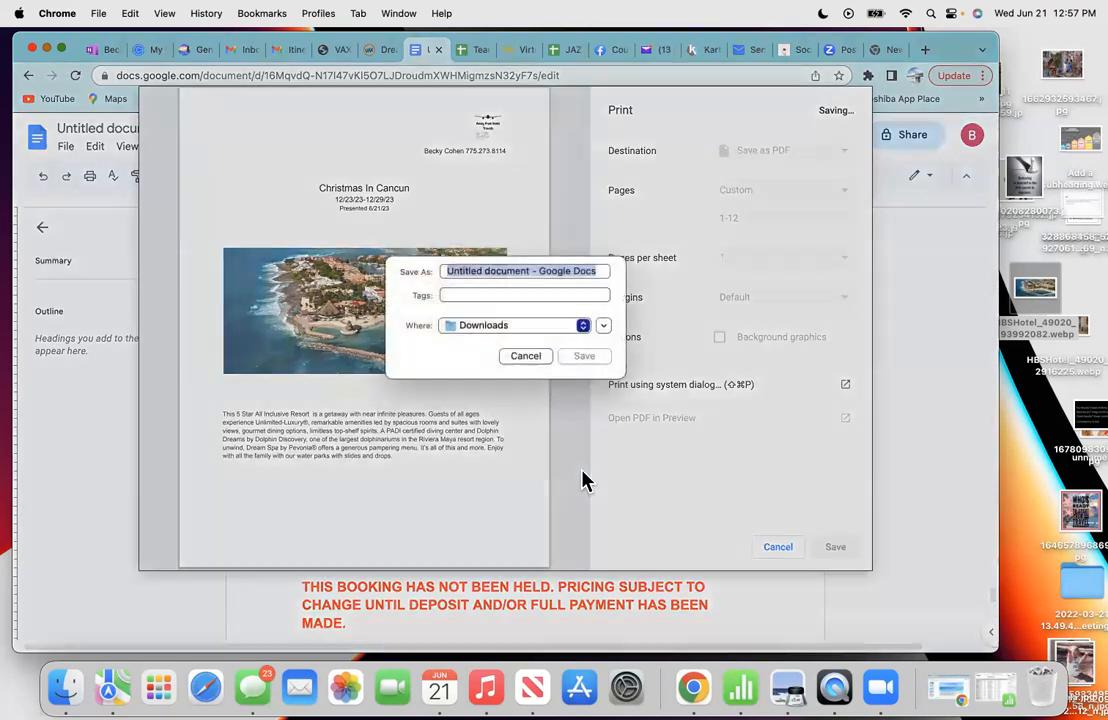
- Replace the default file name with 'Christmas/Cancun' and save the PDF to Downloads
left_click(599, 283)
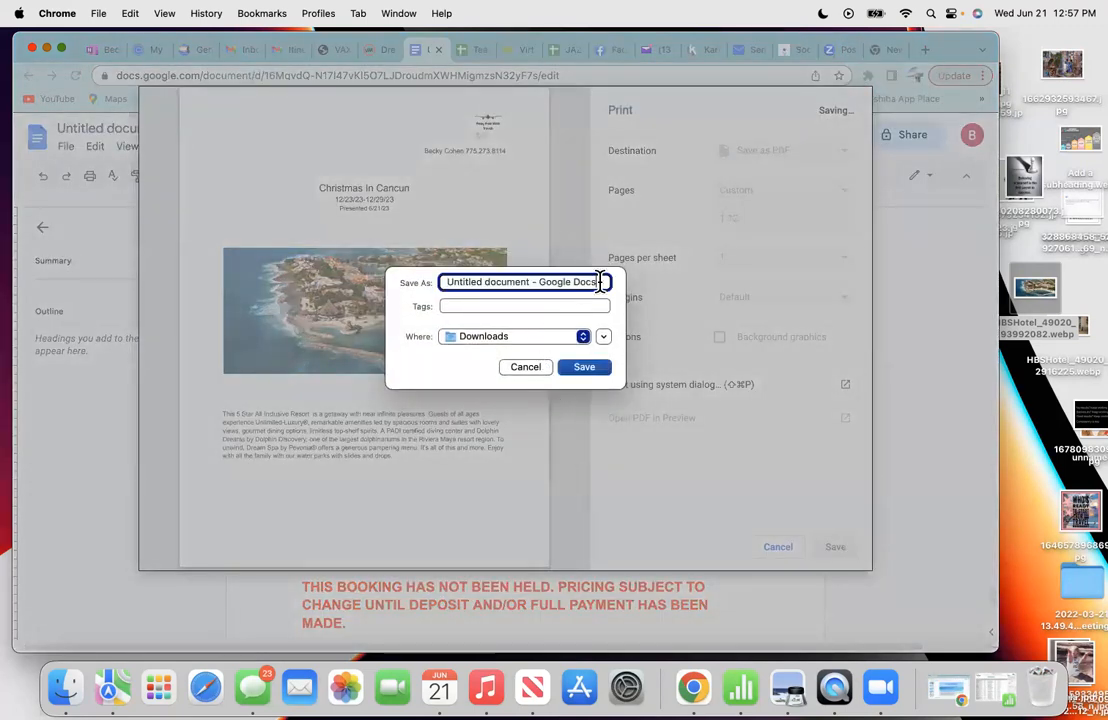
key("BackSpace")
key("BackSpace")
key("BackSpace")
key("BackSpace")
key("BackSpace")
key("BackSpace")
key("BackSpace")
key("BackSpace")
key("BackSpace")
key("BackSpace")
key("BackSpace")
key("BackSpace")
key("BackSpace")
key("BackSpace")
key("BackSpace")
key("BackSpace")
key("BackSpace")
key("BackSpace")
key("BackSpace")
key("BackSpace")
key("BackSpace")
key("BackSpace")
key("BackSpace")
key("BackSpace")
key("BackSpace")
key("BackSpace")
key("BackSpace")
key("BackSpace")
key("BackSpace")
key("BackSpace")
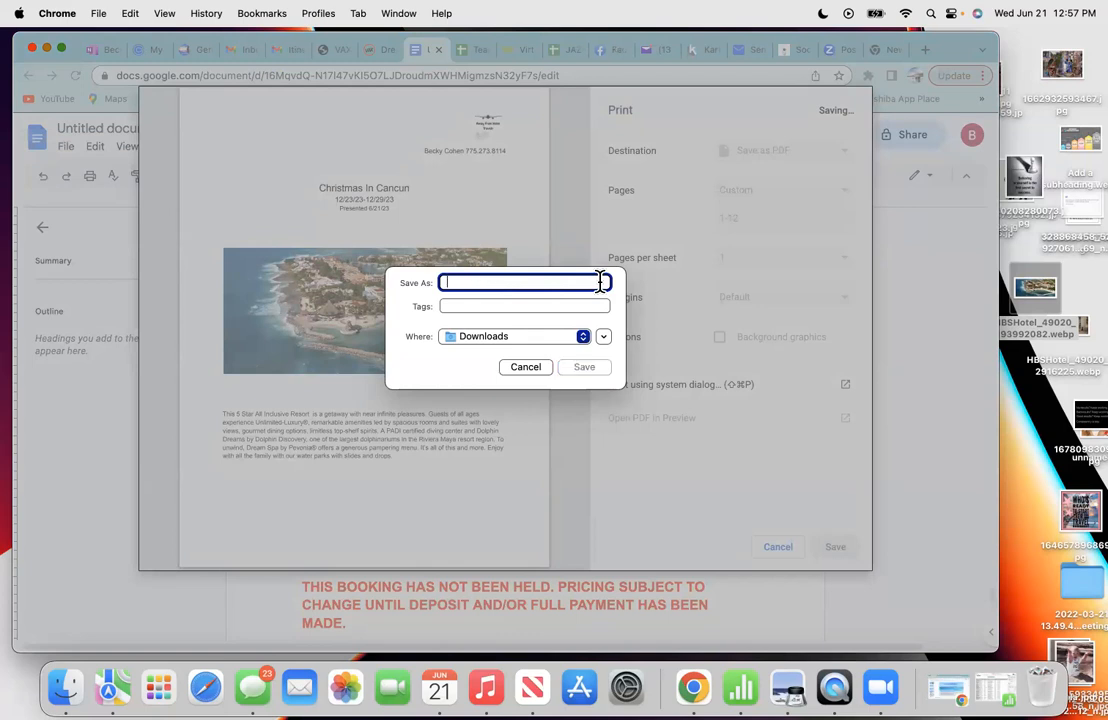
type("Chr")
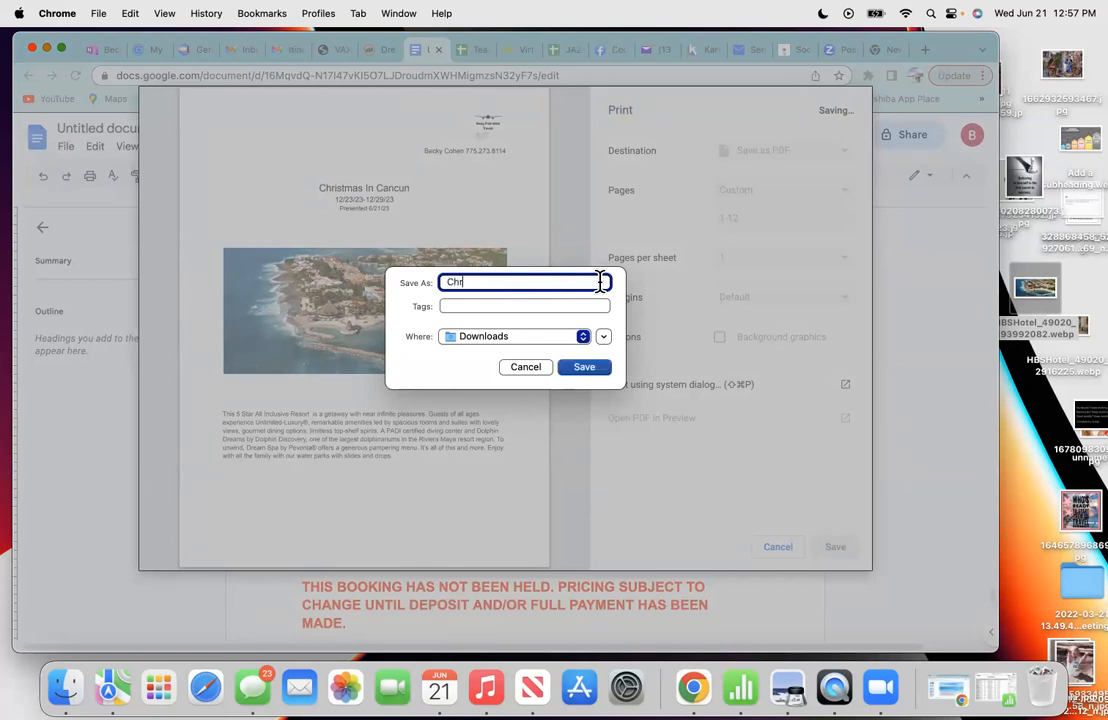
type("istmas/Cancun")
left_click(586, 368)
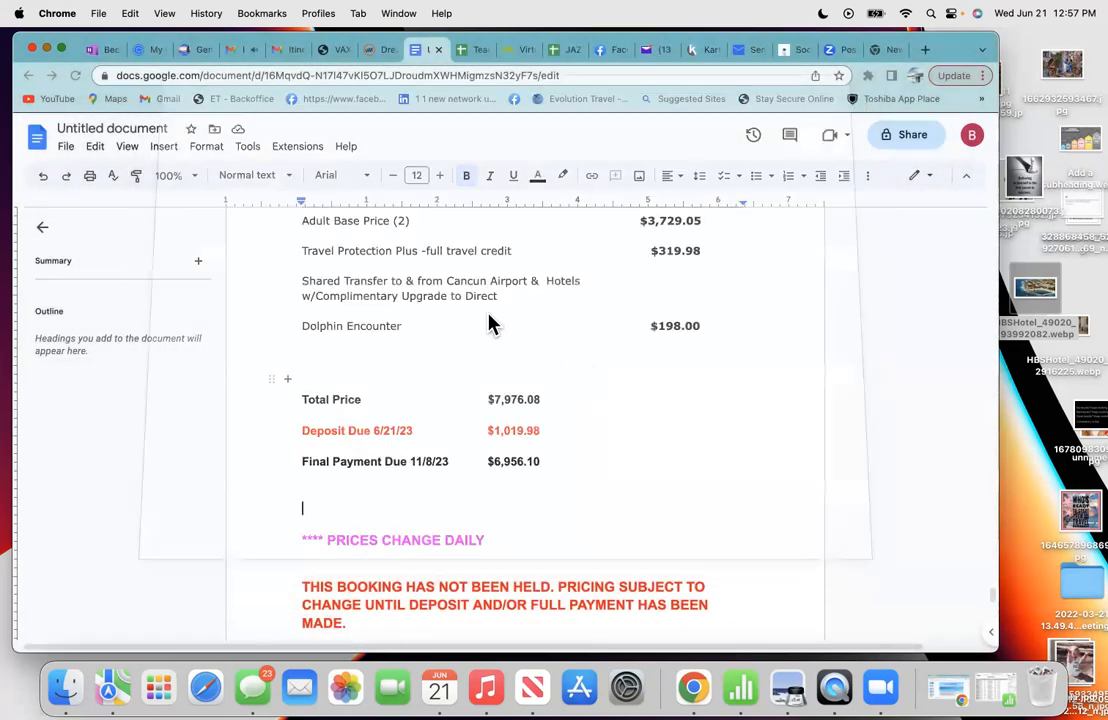
- Scroll through the proposal's flight and price pages, then switch to the Gmail inbox
scroll(616, 402, "up", 1)
scroll(616, 402, "up", 8)
scroll(616, 402, "up", 2)
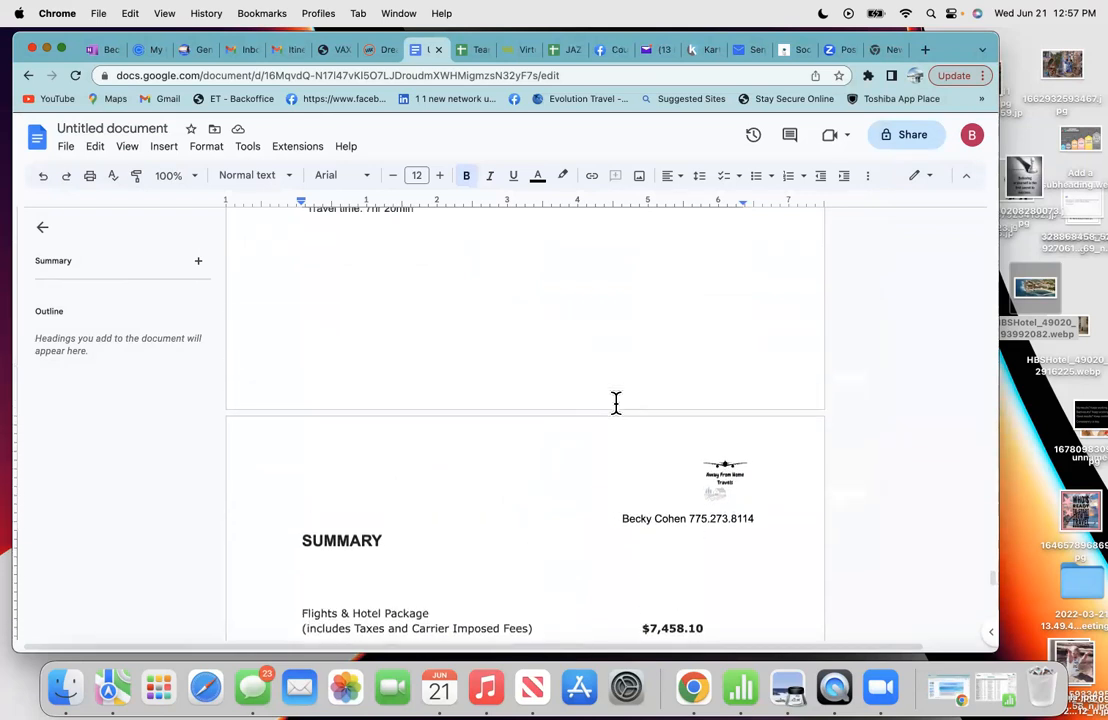
scroll(616, 402, "up", 5)
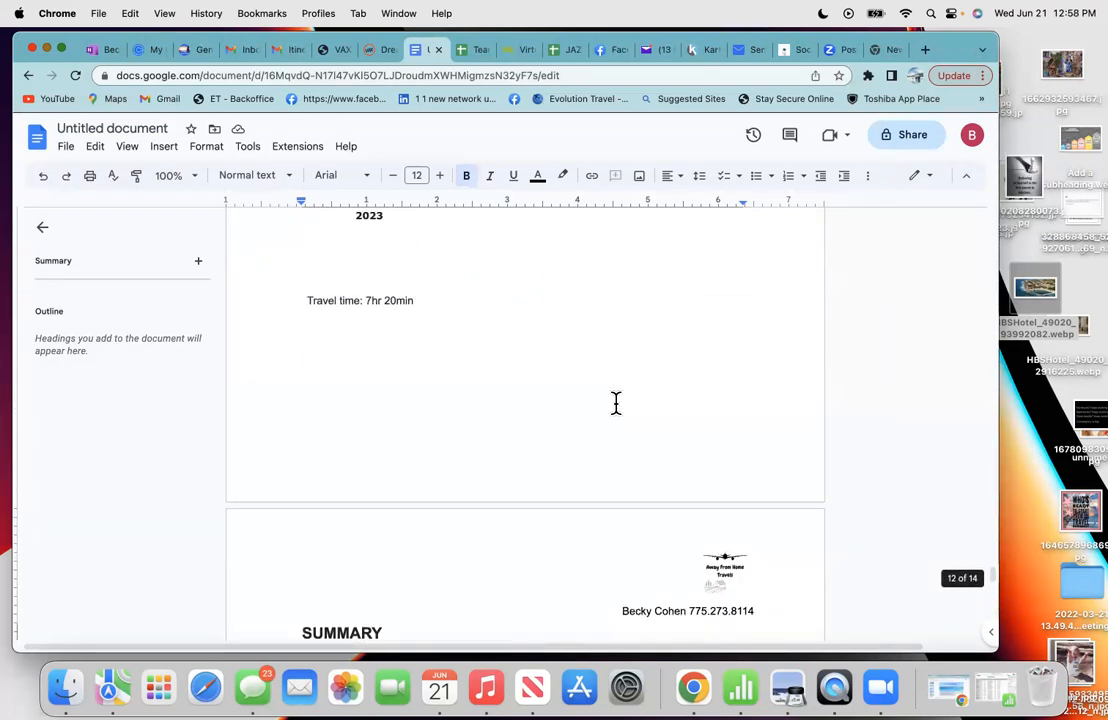
scroll(616, 402, "up", 3)
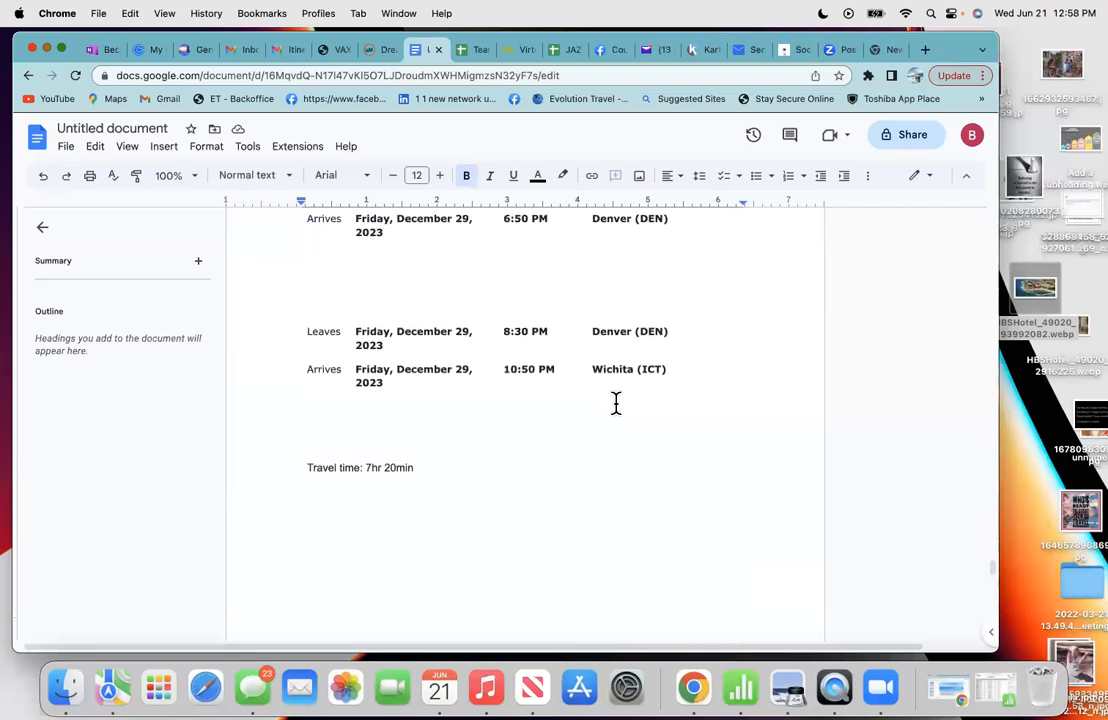
scroll(616, 402, "down", 12)
scroll(612, 455, "down", 2)
scroll(612, 455, "down", 2)
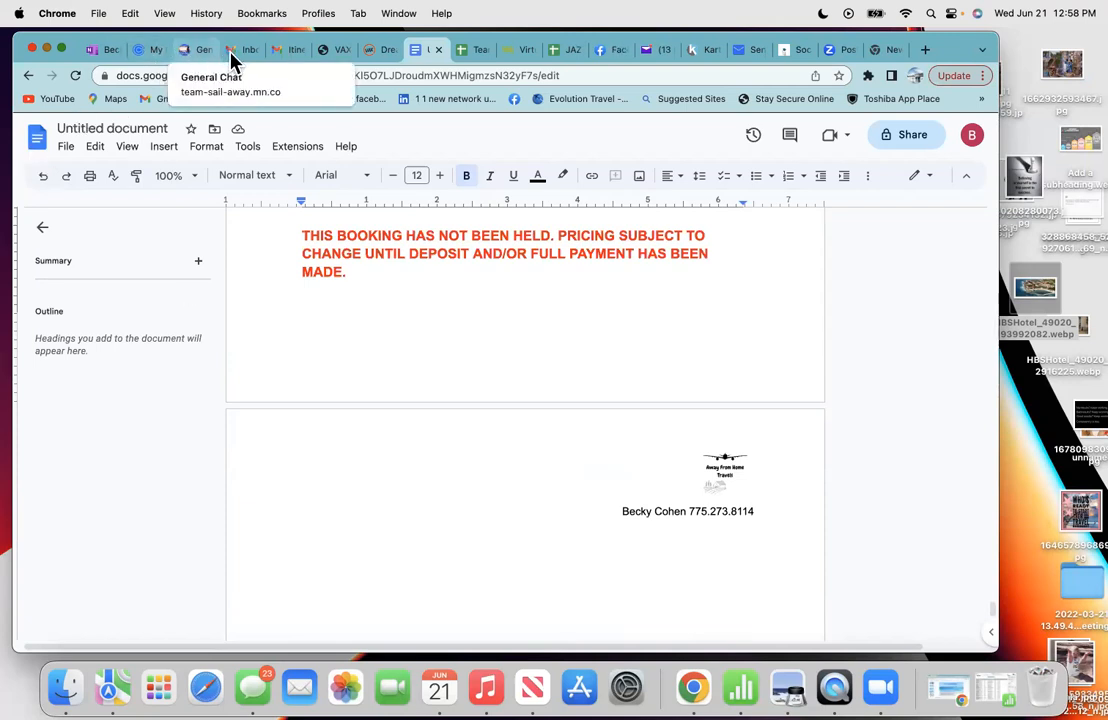
key("super+4")
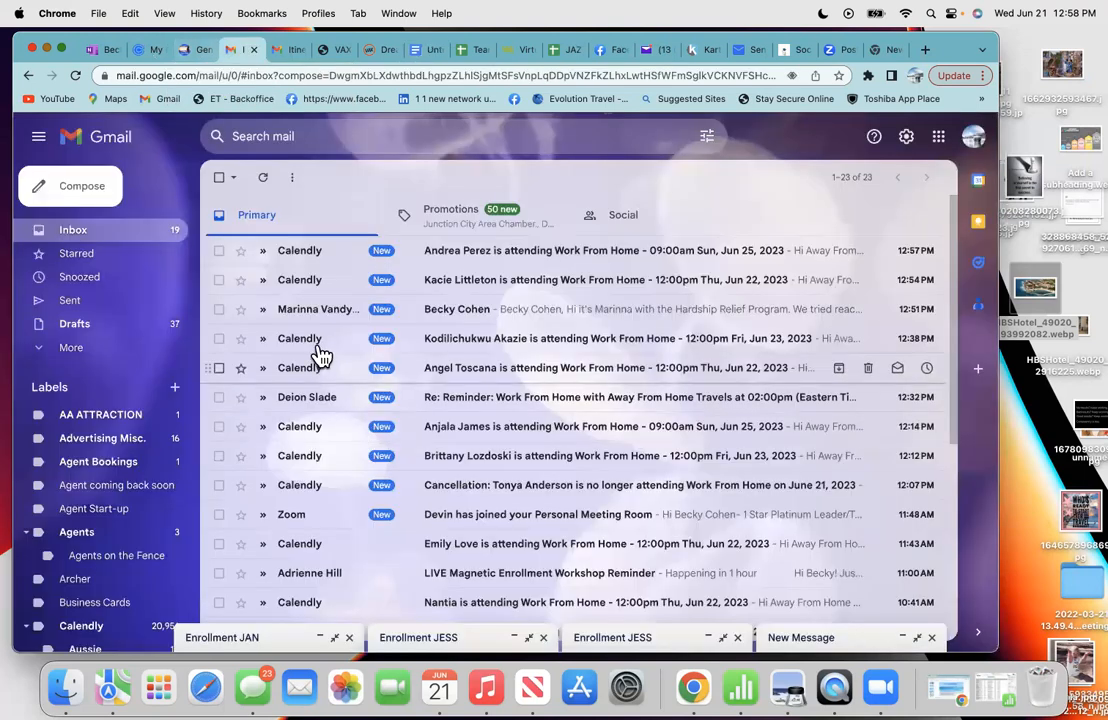
- Compose a new Gmail message and open the Attach files picker from its body
left_click(82, 192)
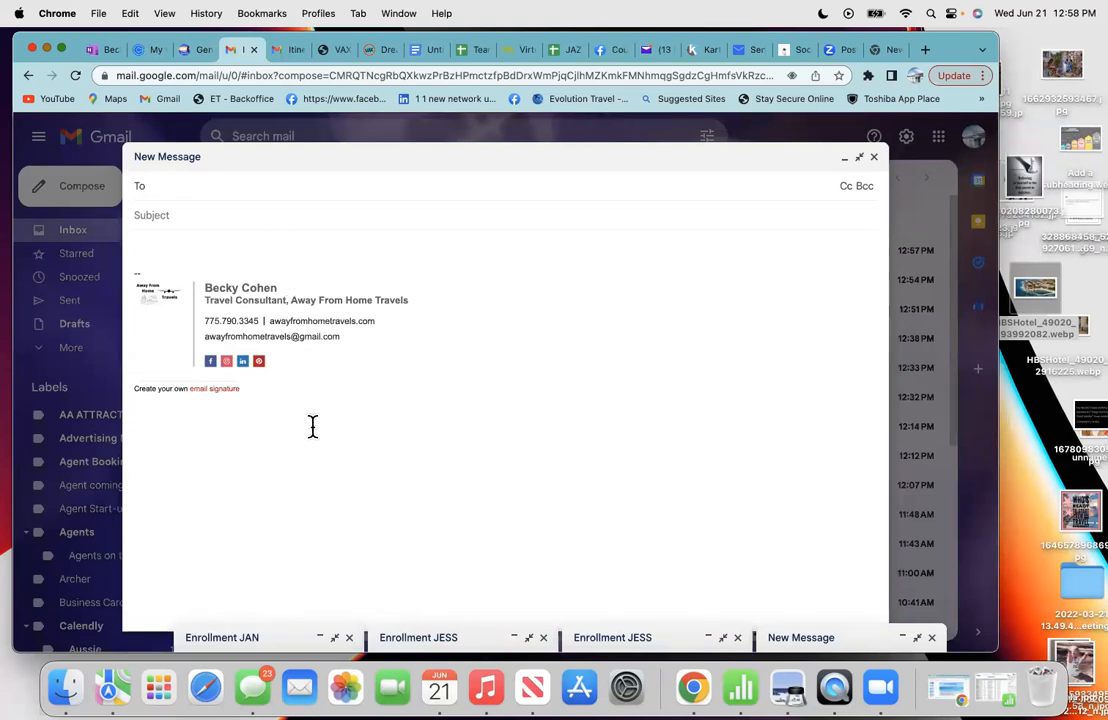
left_click(362, 456)
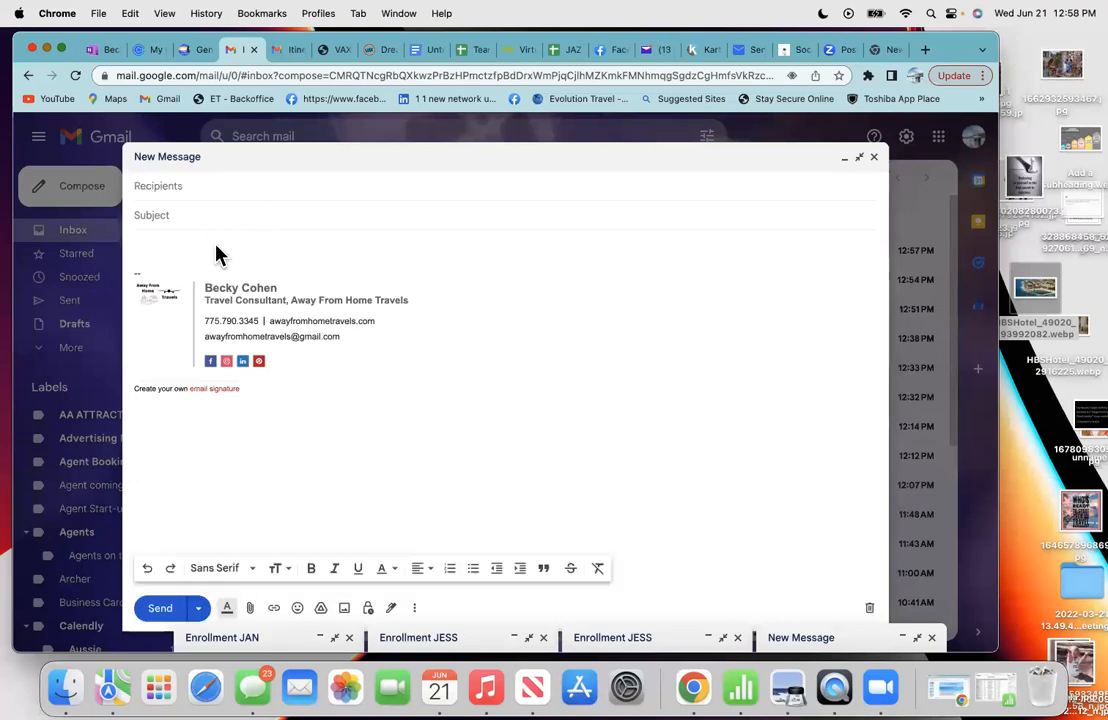
left_click(250, 608)
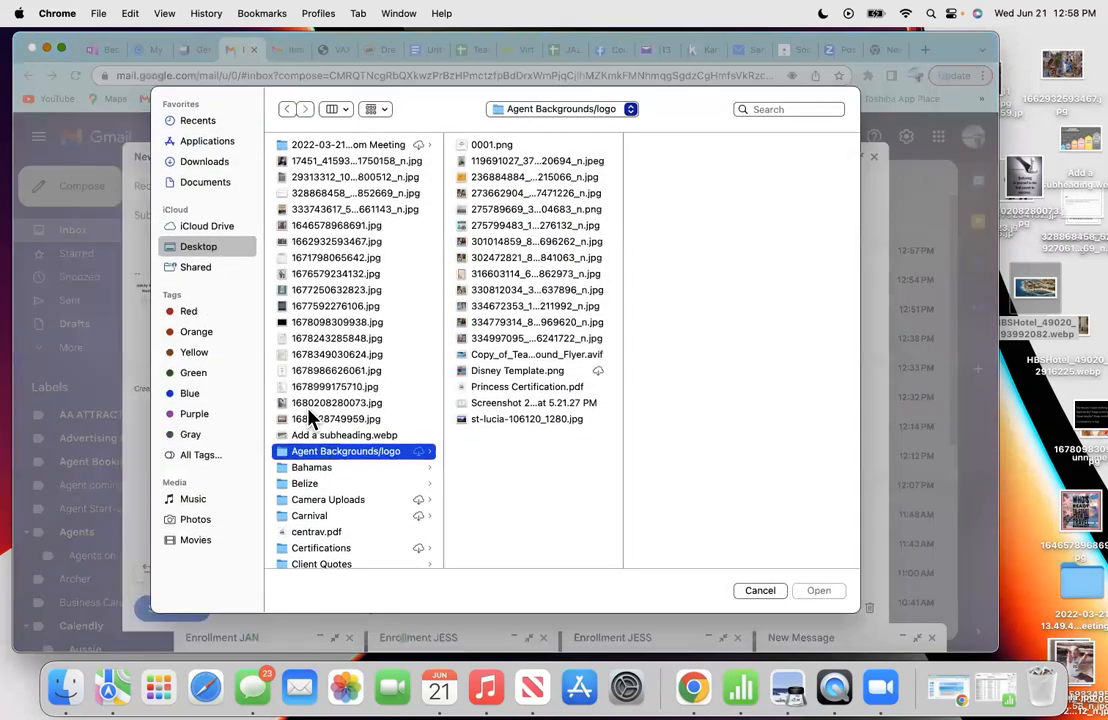
- Attach Christmas/Cancun.pdf from the Downloads folder to the new message
left_click(222, 165)
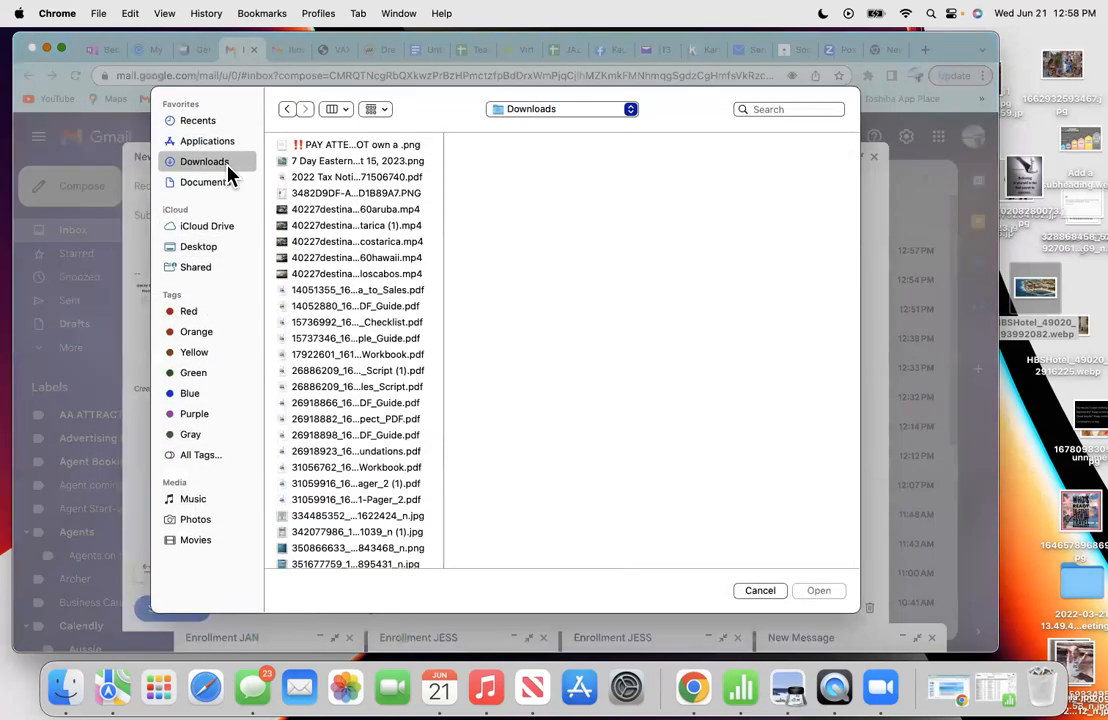
scroll(337, 318, "down", 10)
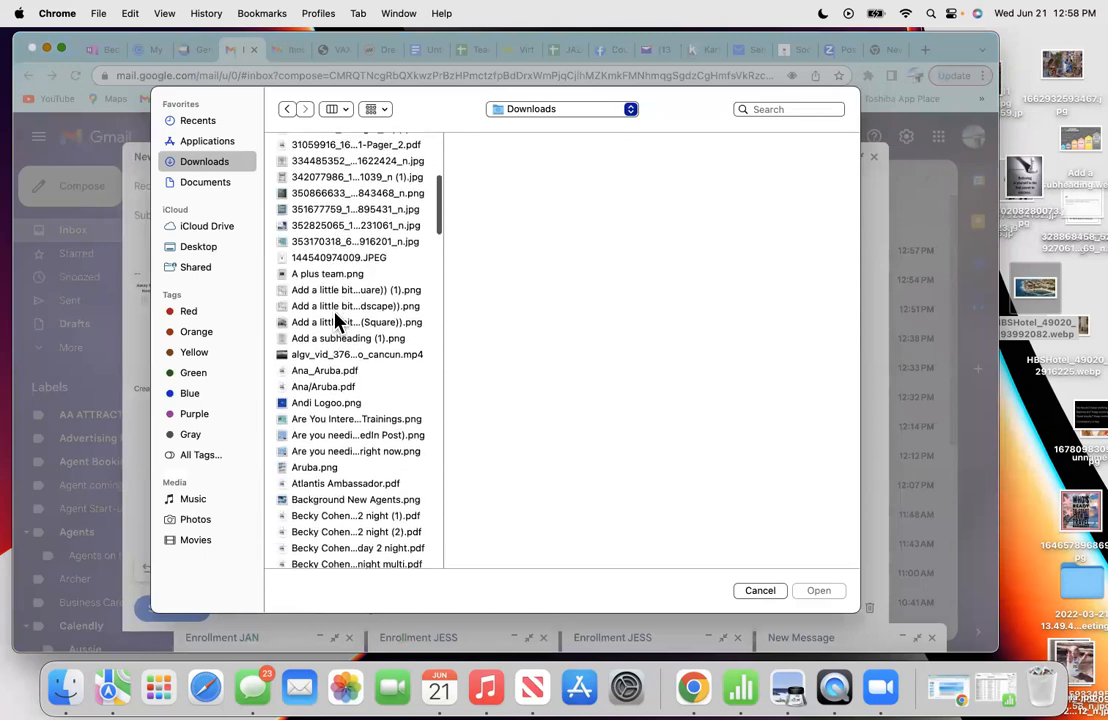
scroll(337, 318, "down", 15)
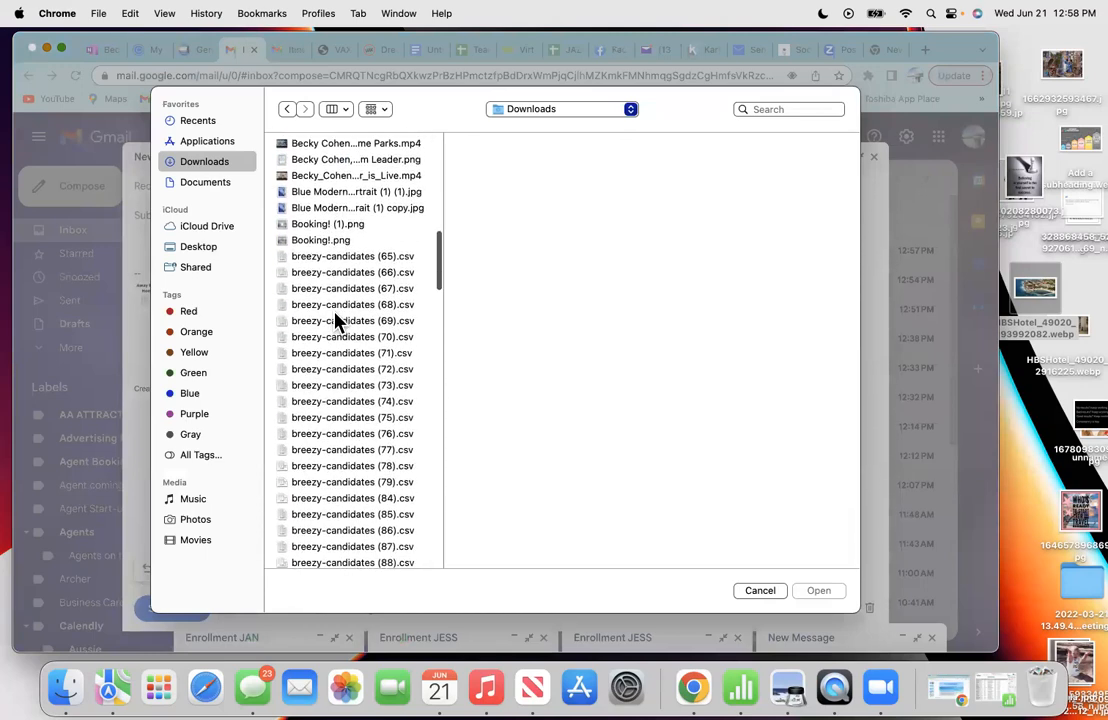
scroll(337, 318, "down", 8)
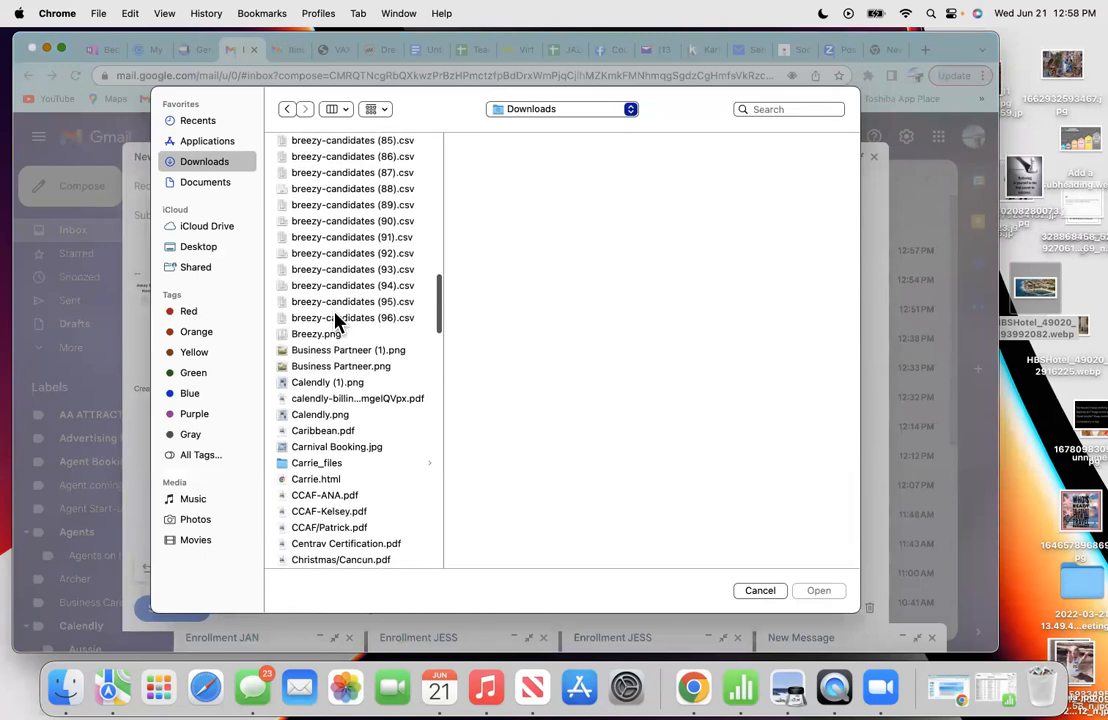
scroll(354, 425, "down", 5)
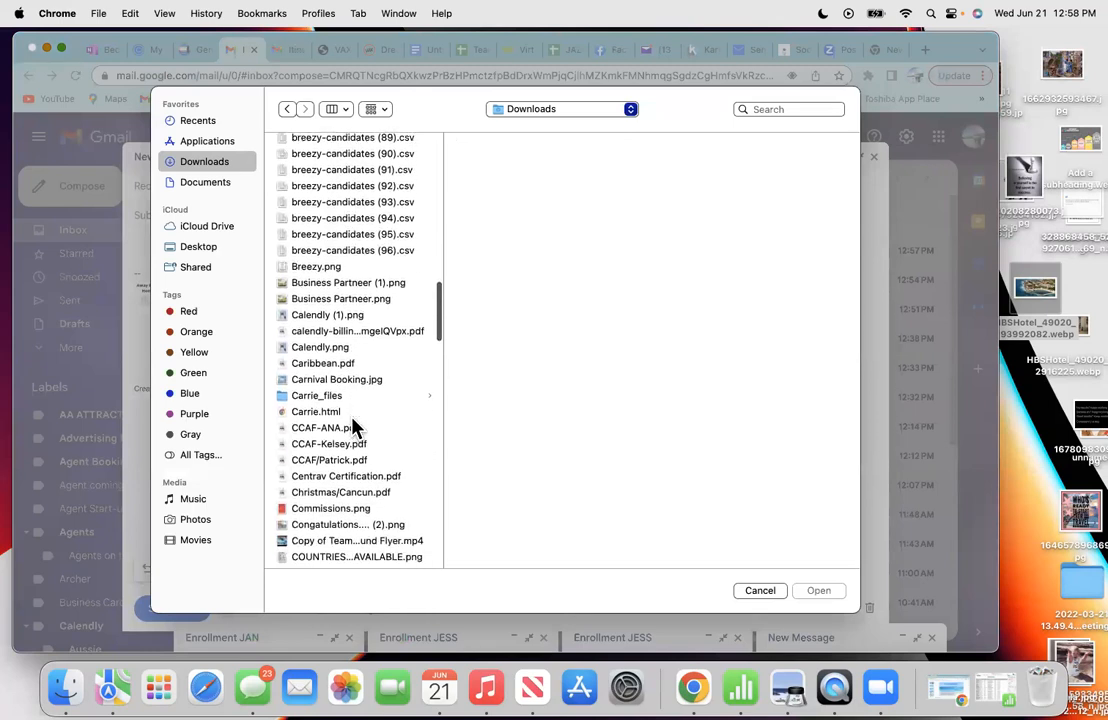
scroll(345, 440, "down", 1)
left_click(337, 445)
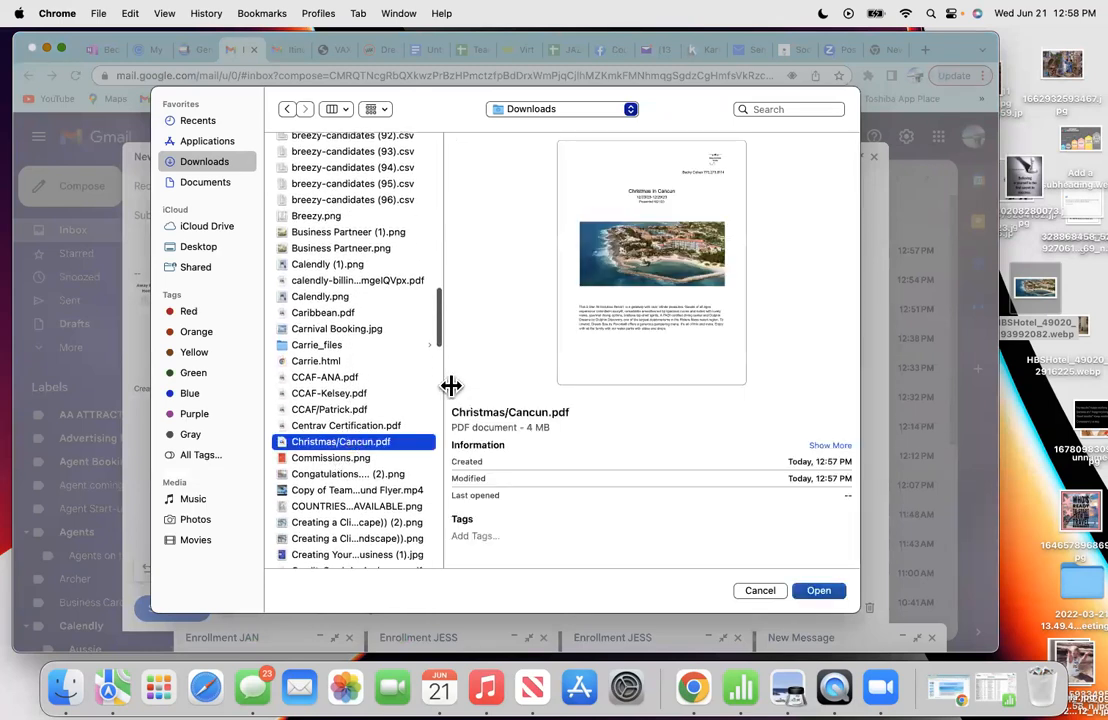
left_click(820, 592)
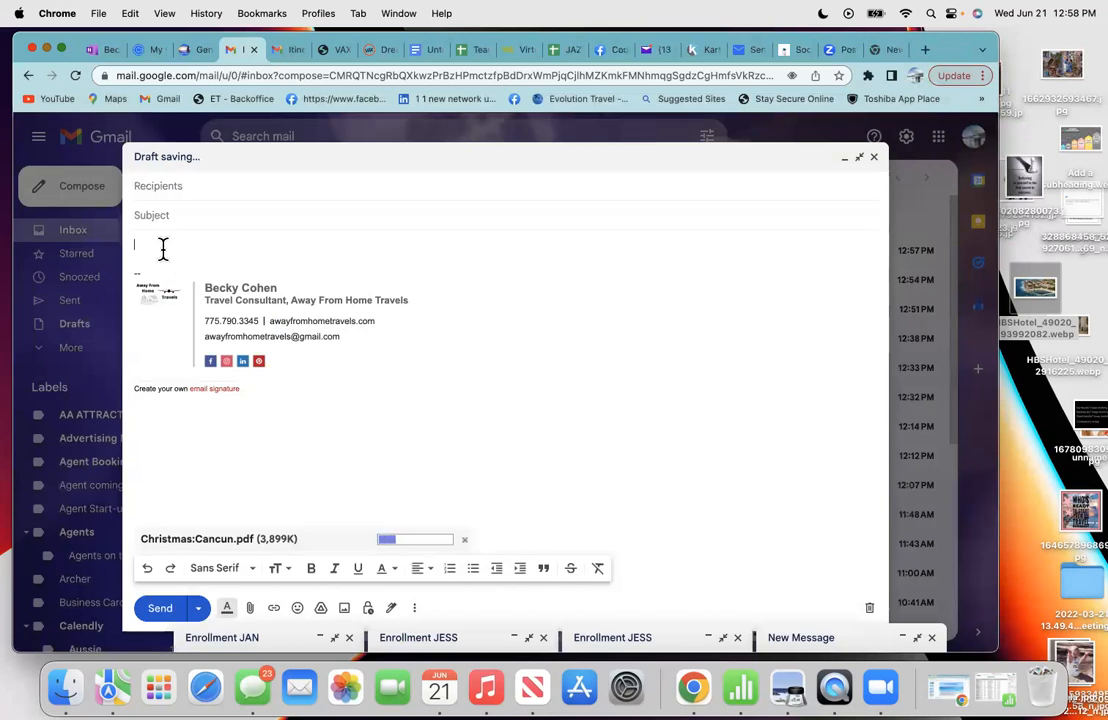
left_click(176, 186)
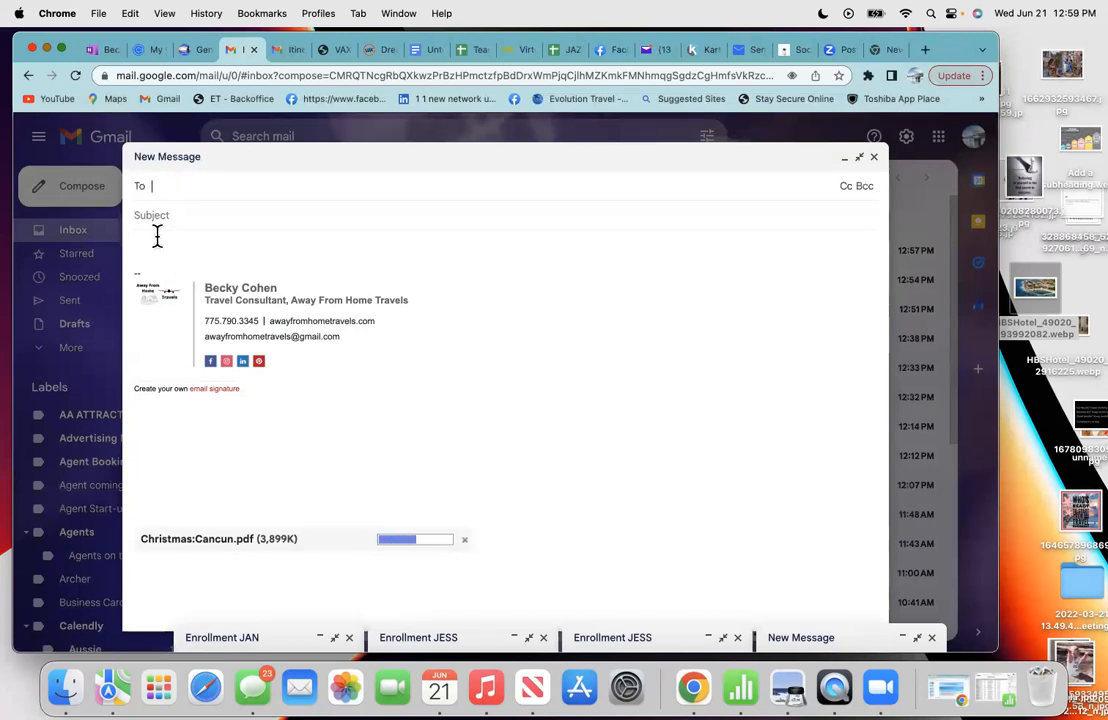
left_click(150, 248)
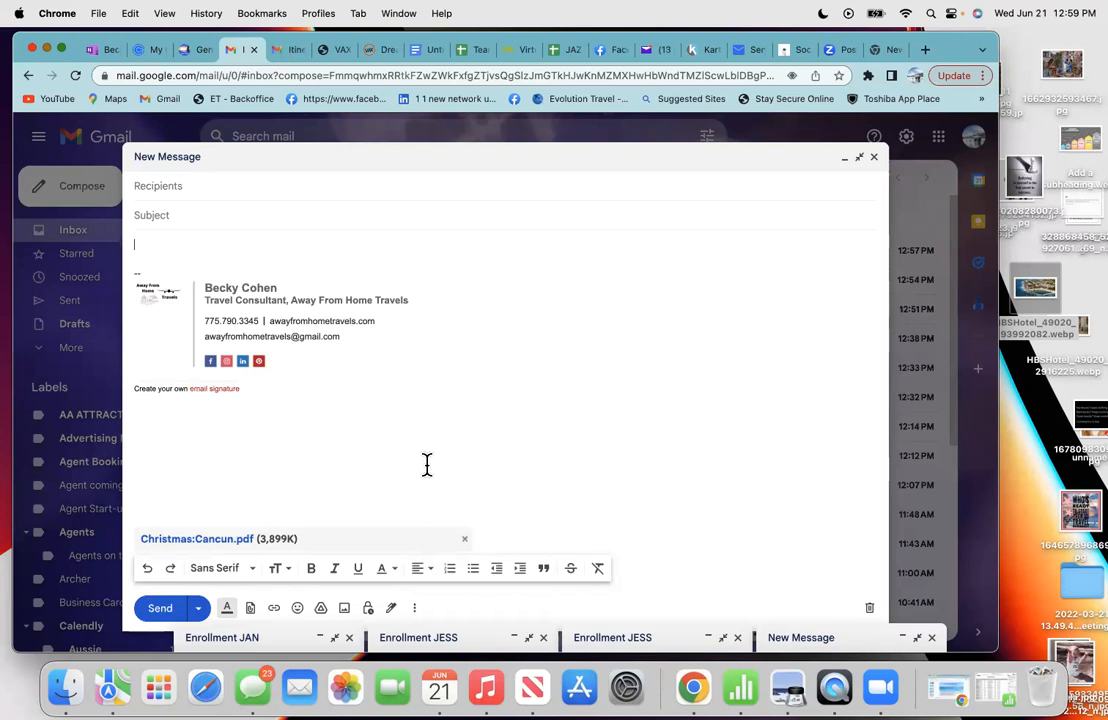
left_click(423, 52)
scroll(408, 382, "up", 3)
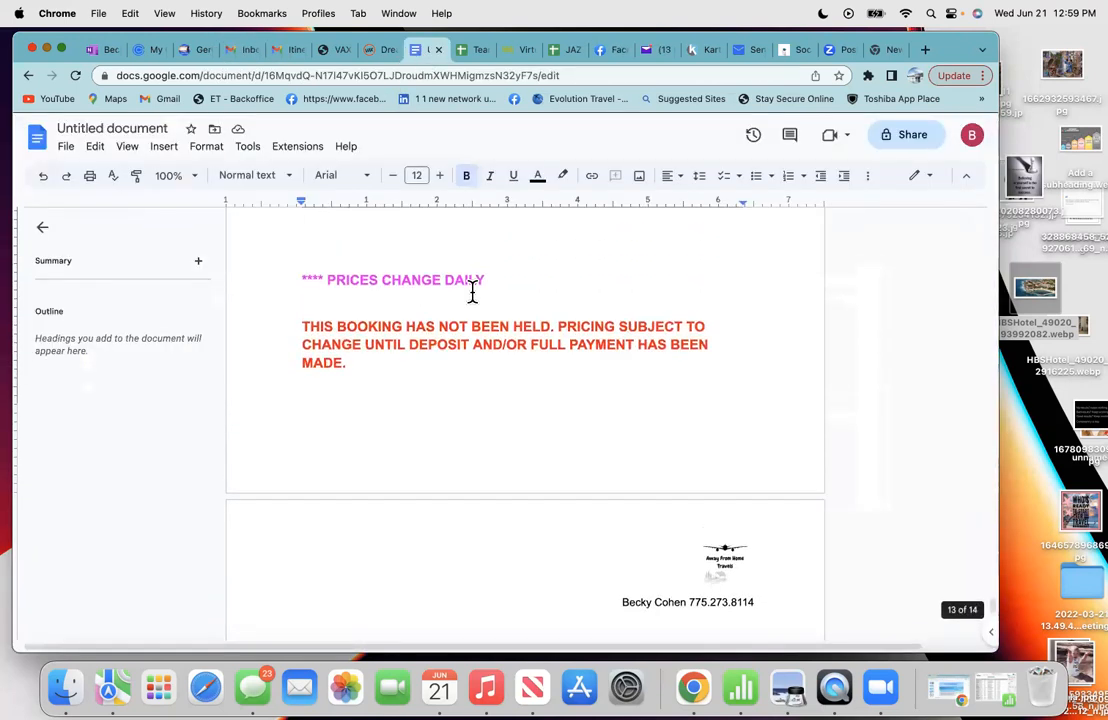
scroll(525, 280, "up", 4)
scroll(525, 280, "up", 10)
scroll(525, 280, "up", 10)
scroll(525, 280, "up", 10)
scroll(525, 280, "up", 10)
scroll(525, 280, "up", 10)
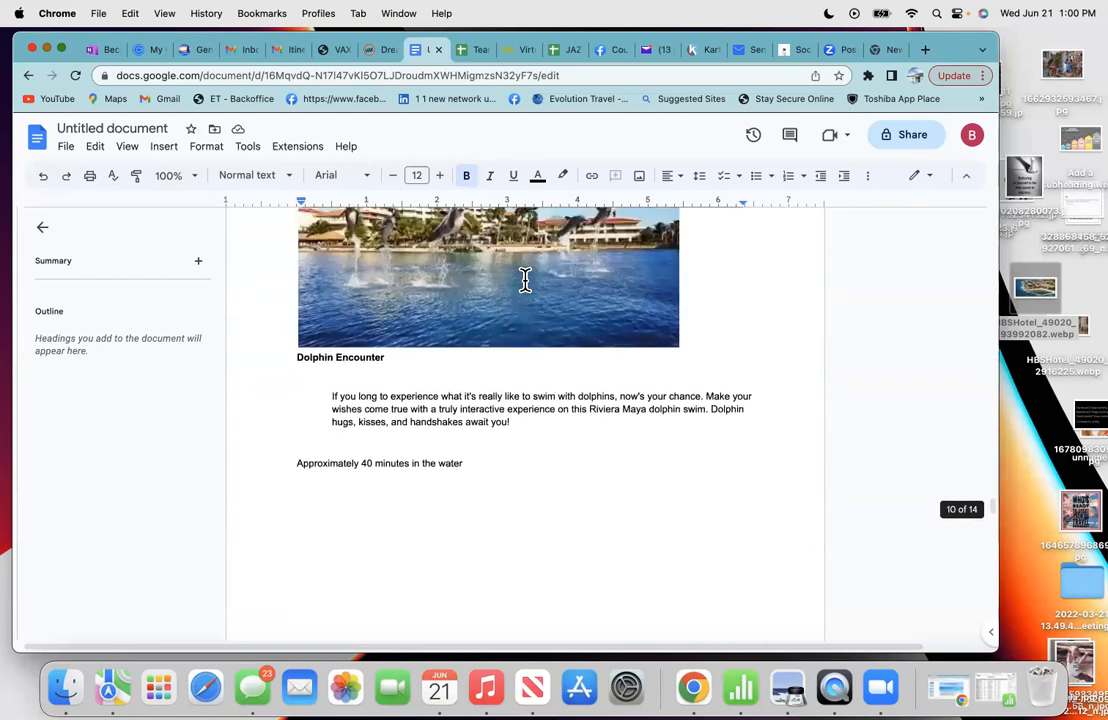
scroll(525, 280, "up", 5)
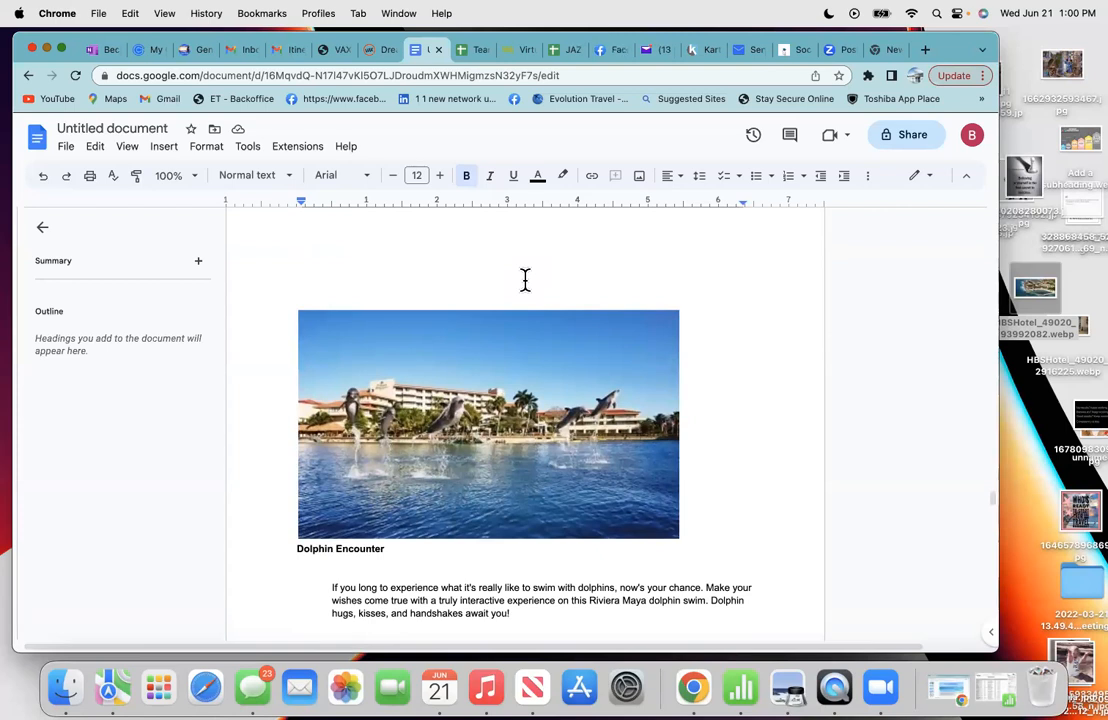
left_click(227, 55)
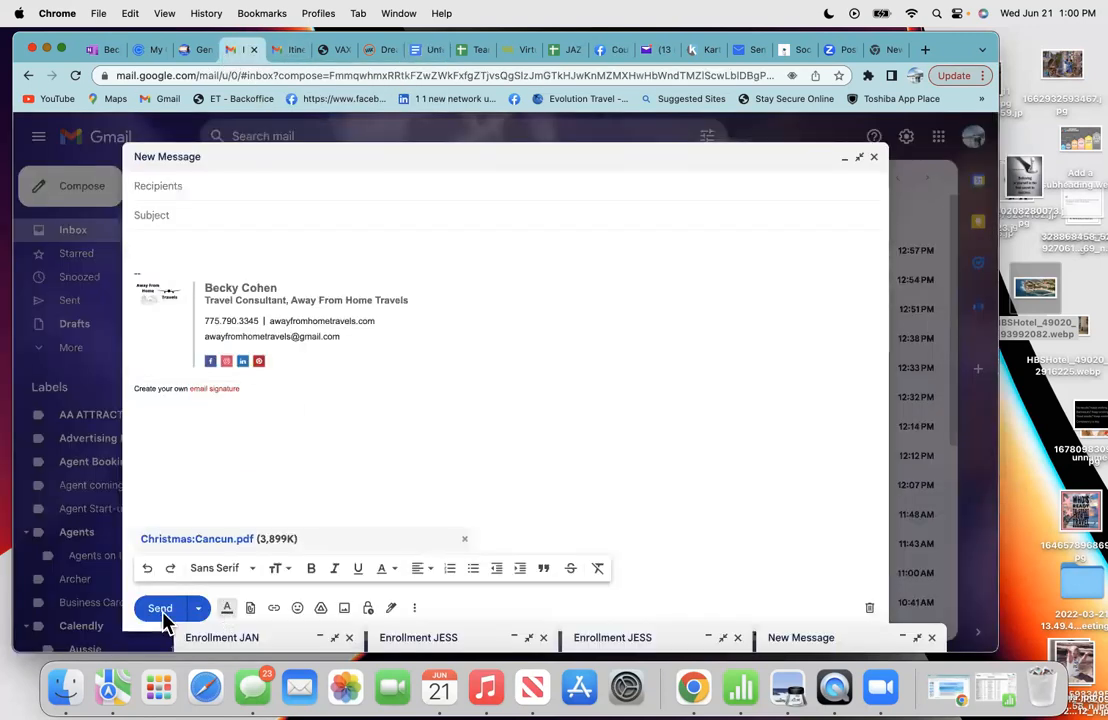